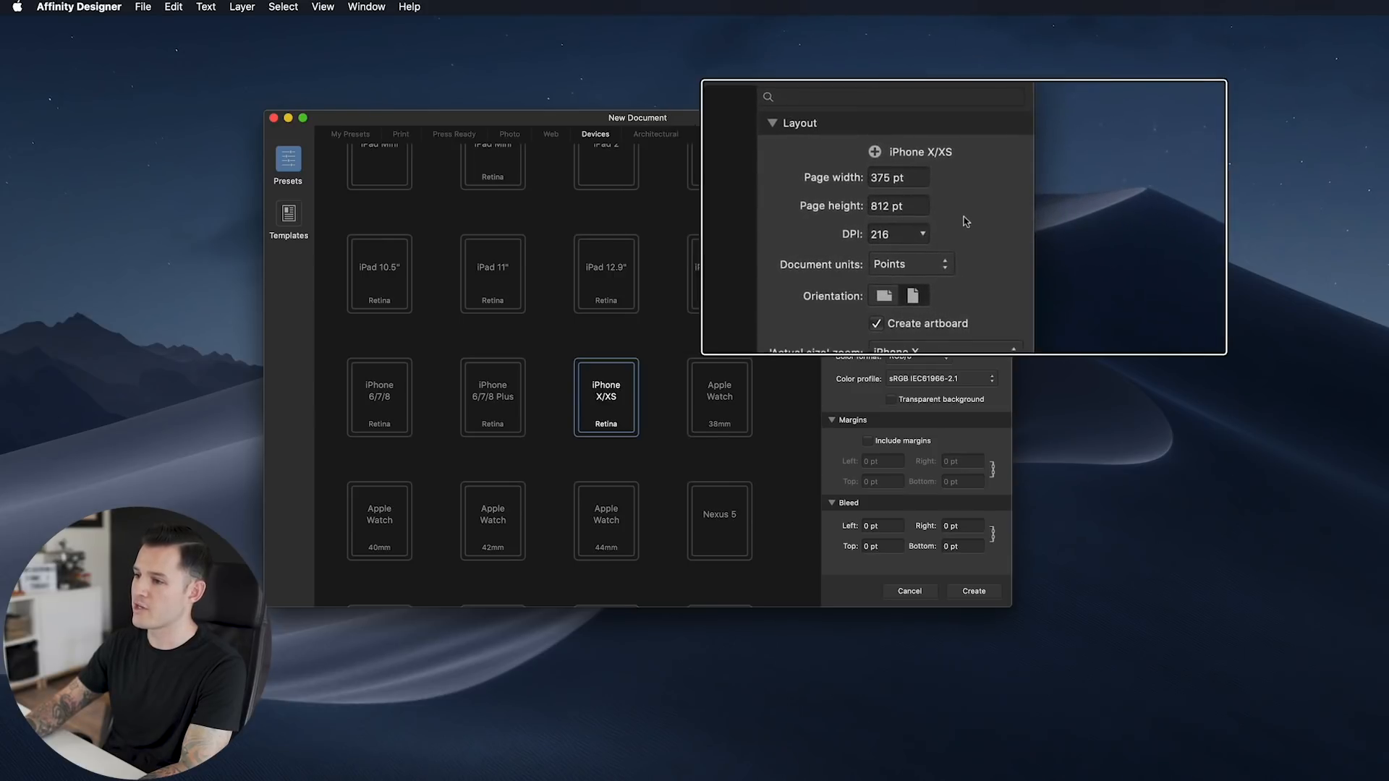
# Step: Create a new iPhone X/XS document, 375 by 812 pt at 216 DPI, in points and with an artboard
pyautogui.click(970, 592)
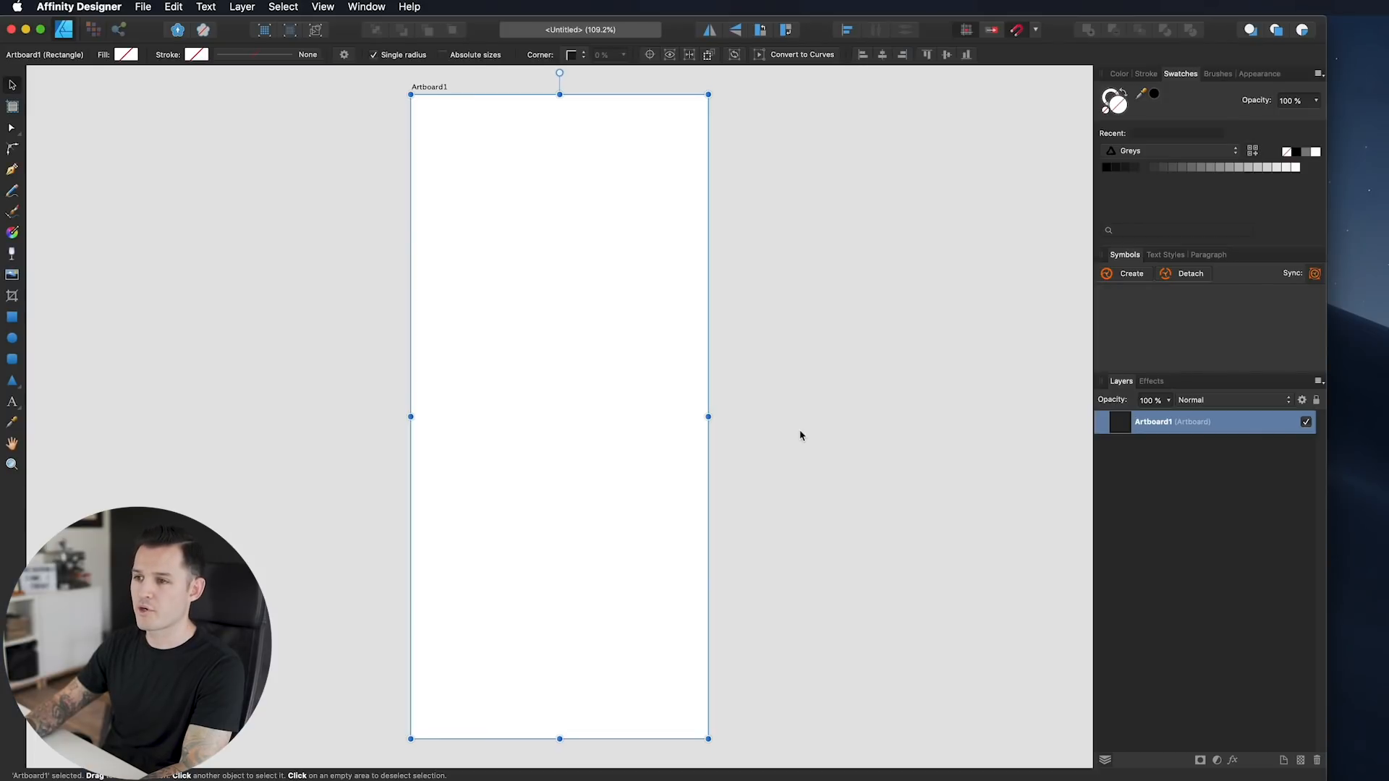
pyautogui.moveTo(777, 255)
pyautogui.mouseDown()
pyautogui.moveTo(621, 257)
pyautogui.moveTo(798, 248)
pyautogui.moveTo(791, 257)
pyautogui.mouseUp()
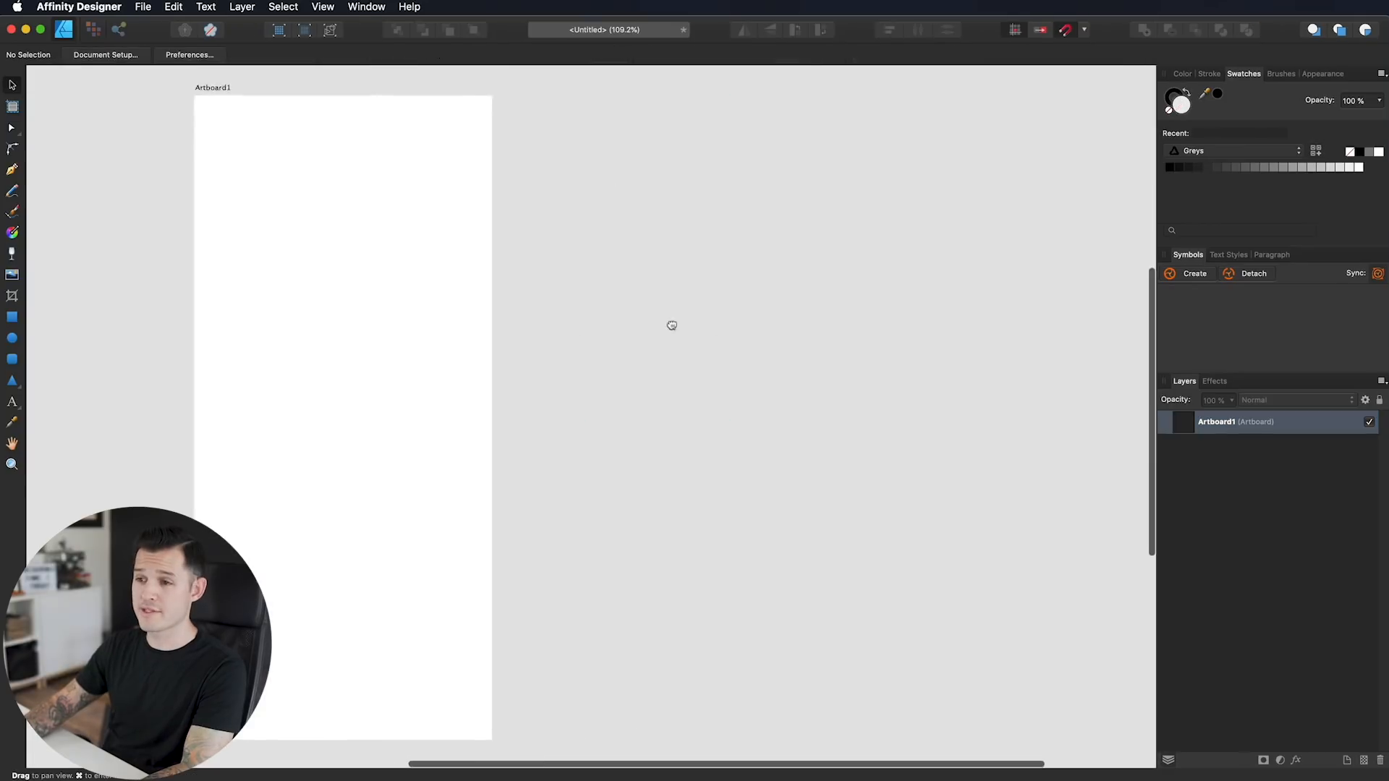
pyautogui.hscroll(-5, 731, 316)
pyautogui.moveTo(732, 316); pyautogui.dragTo(737, 319)
pyautogui.press('super+minus')
pyautogui.press('super+plus')
pyautogui.press('super+minus')
pyautogui.moveTo(877, 379); pyautogui.dragTo(904, 396)
# Step: Try placing a duplicate of the artboard beside the original, and undo the duplication
pyautogui.click(477, 125)
pyautogui.moveTo(532, 141)
pyautogui.mouseDown()
pyautogui.moveTo(504, 88)
pyautogui.moveTo(528, 126)
pyautogui.mouseUp()
pyautogui.click(472, 111)
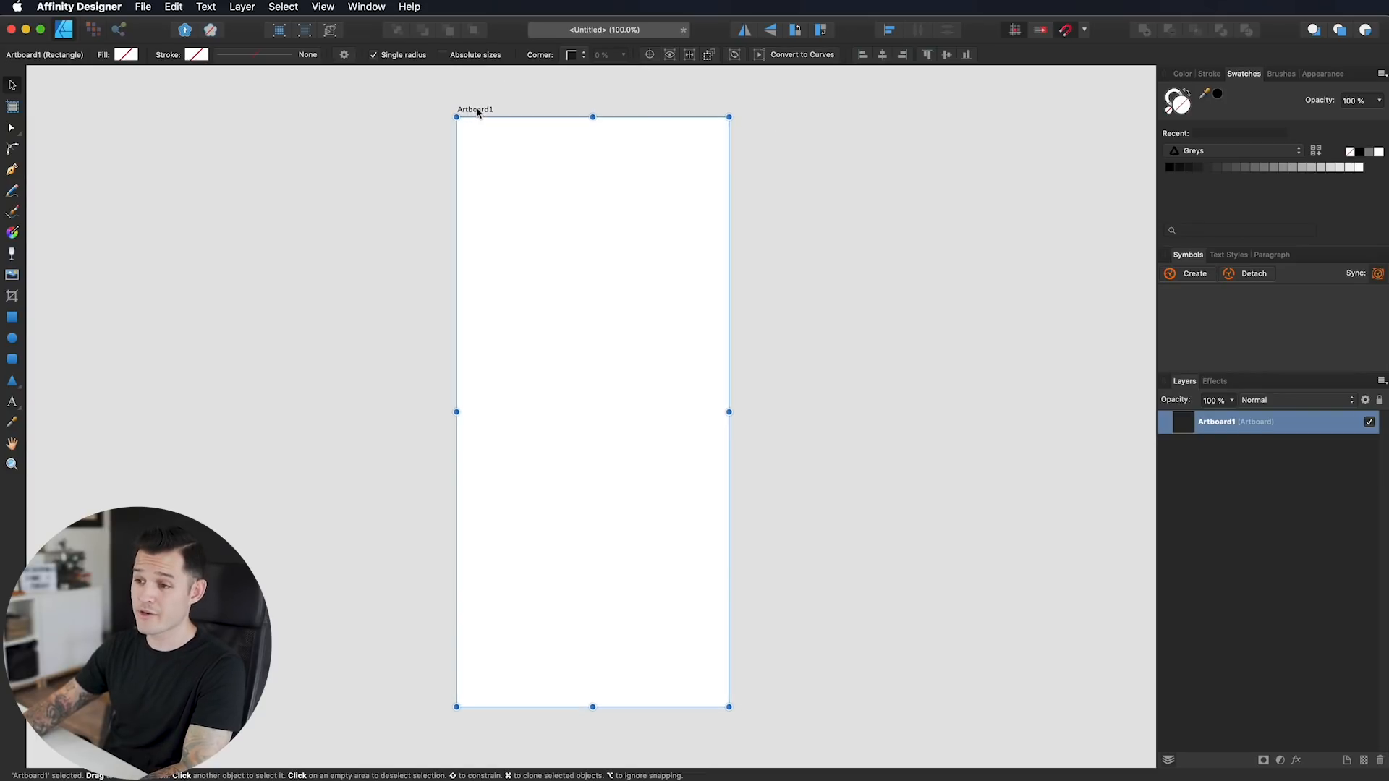
pyautogui.moveTo(477, 112); pyautogui.dragTo(773, 124)
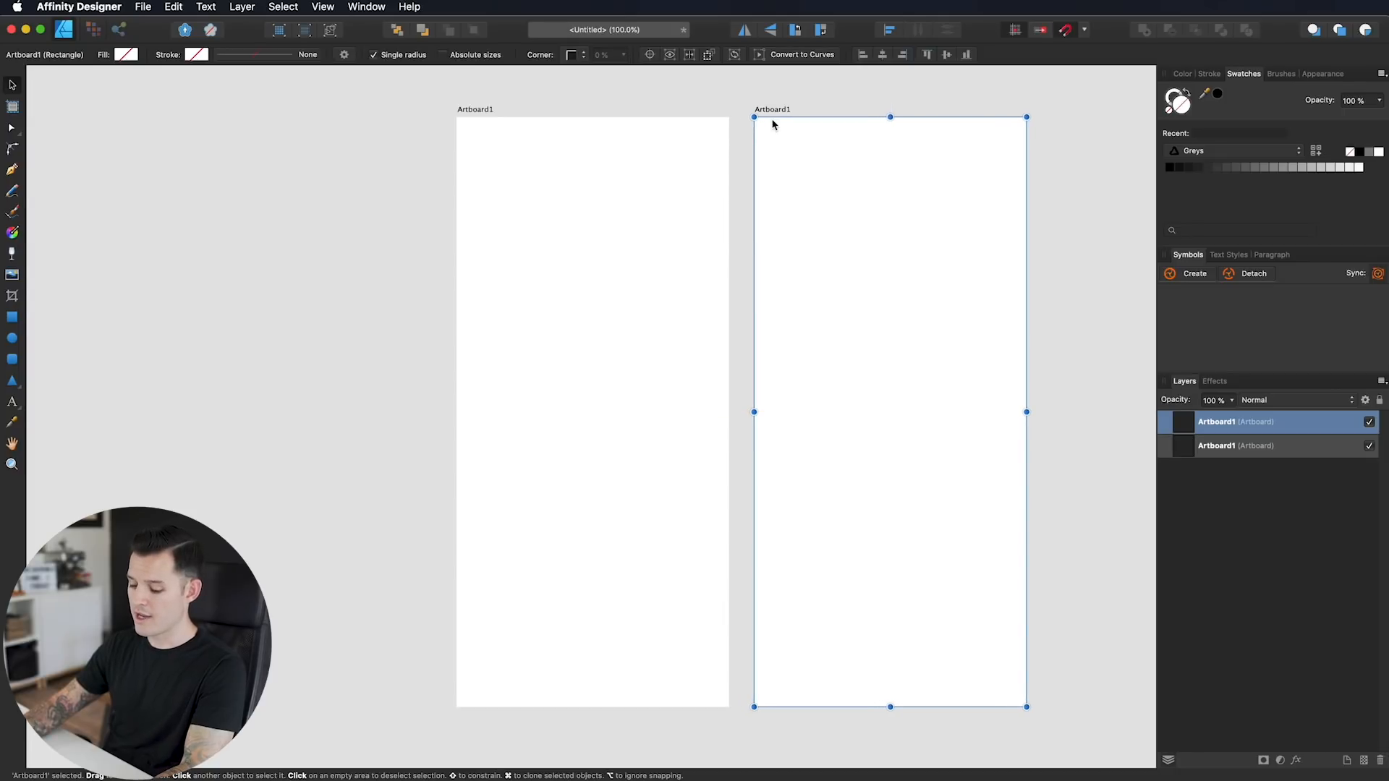
pyautogui.press('super+z')
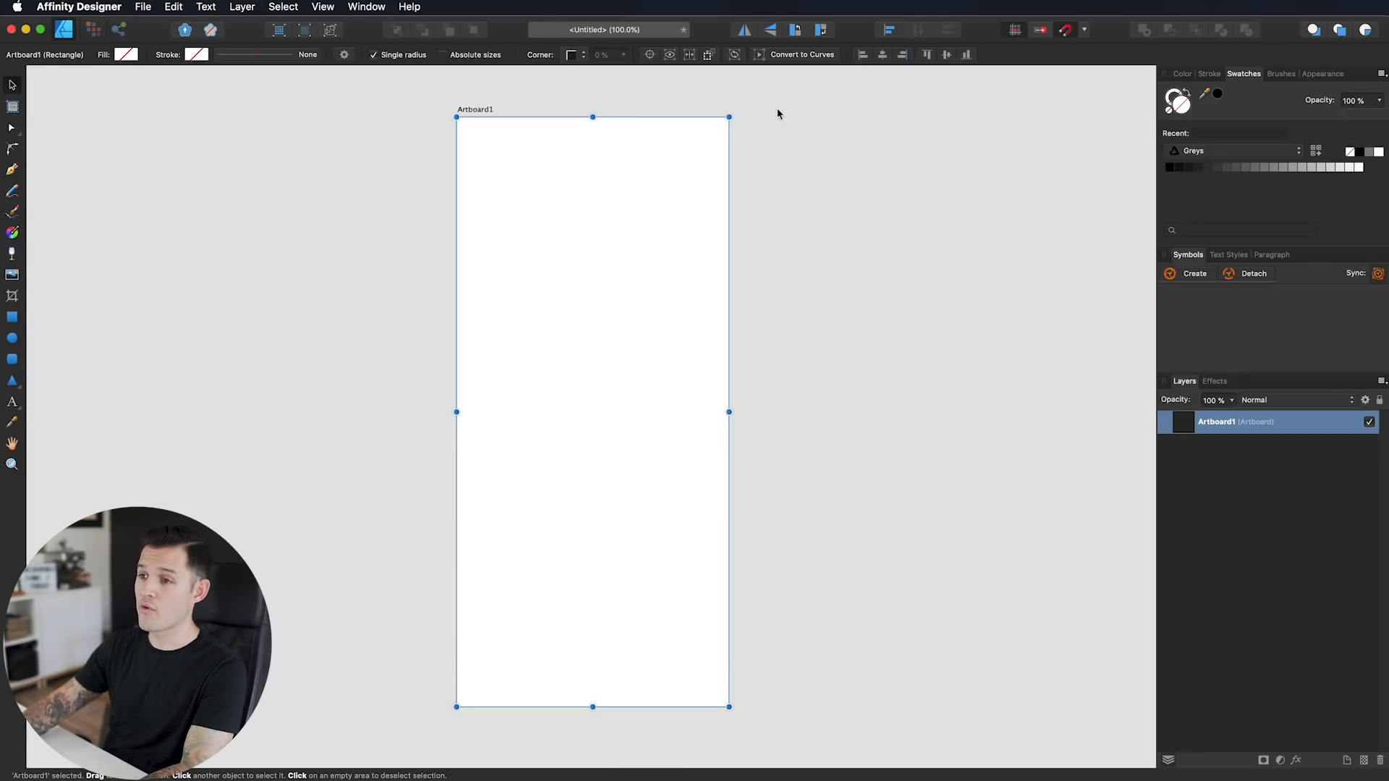
# Step: Rename the artboard Podcast Player
pyautogui.doubleClick(1218, 423)
pyautogui.write('Podcast Player')
pyautogui.press('Return')
pyautogui.click(977, 421)
pyautogui.moveTo(977, 421); pyautogui.dragTo(875, 431)
pyautogui.click(358, 119)
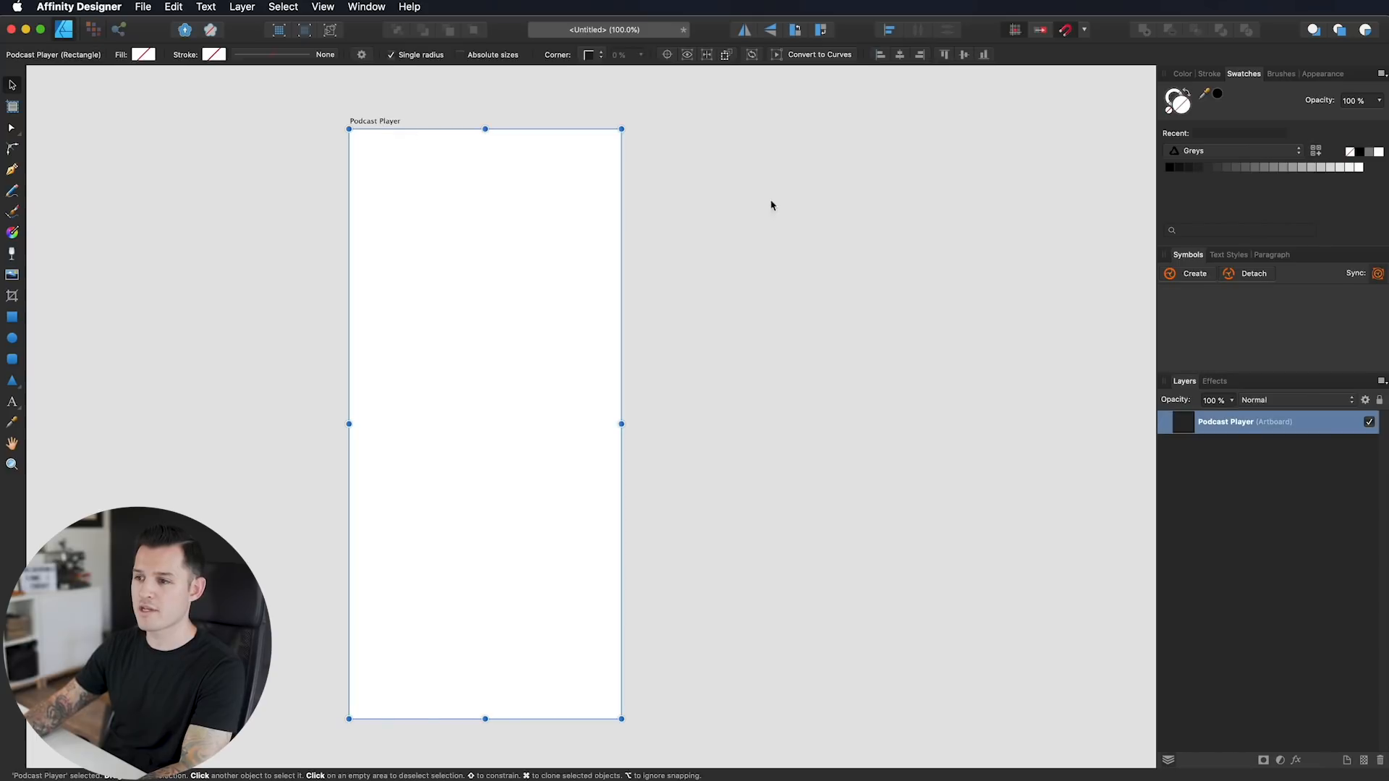
# Step: Rename the artboard Podcast List and deselect it
pyautogui.doubleClick(1238, 427)
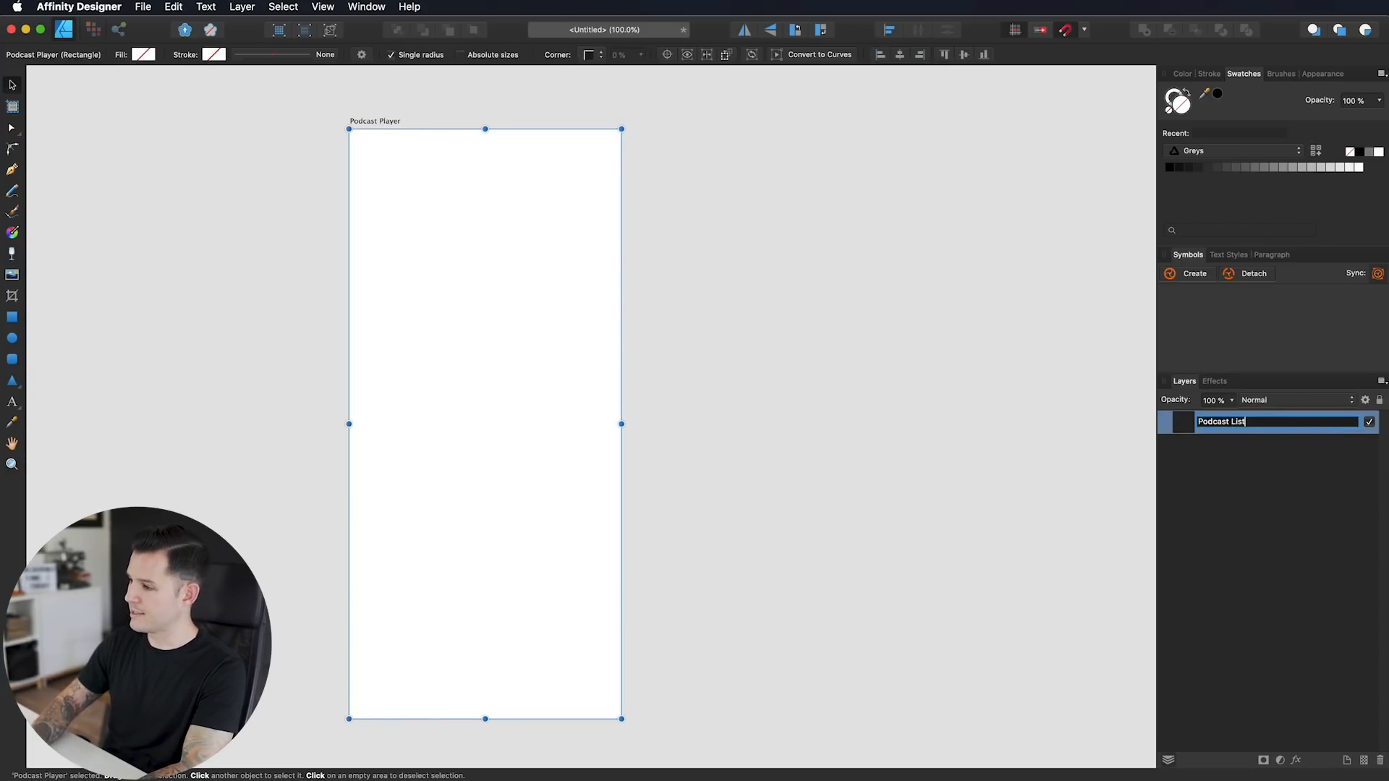
pyautogui.write('Podcast List')
pyautogui.press('Return')
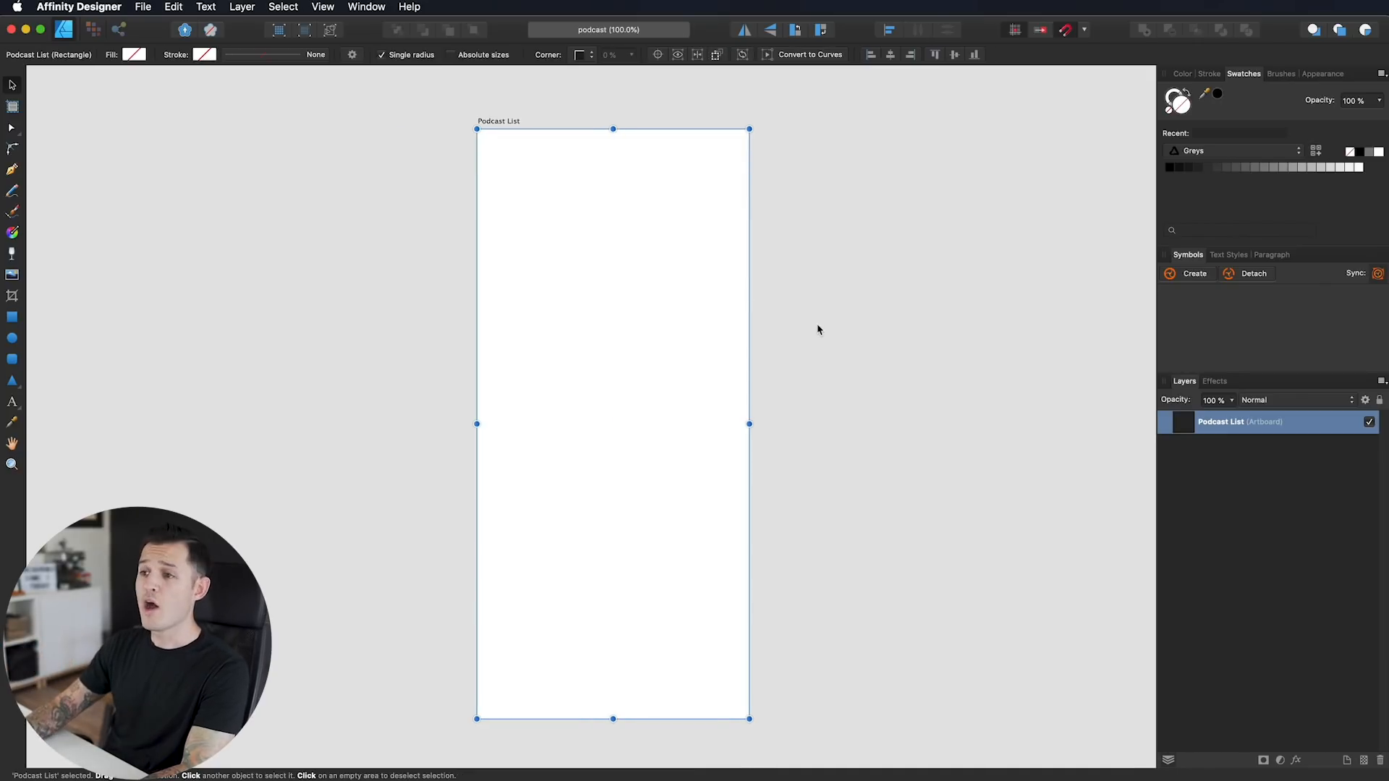
pyautogui.click(817, 325)
pyautogui.moveTo(815, 326); pyautogui.dragTo(823, 325)
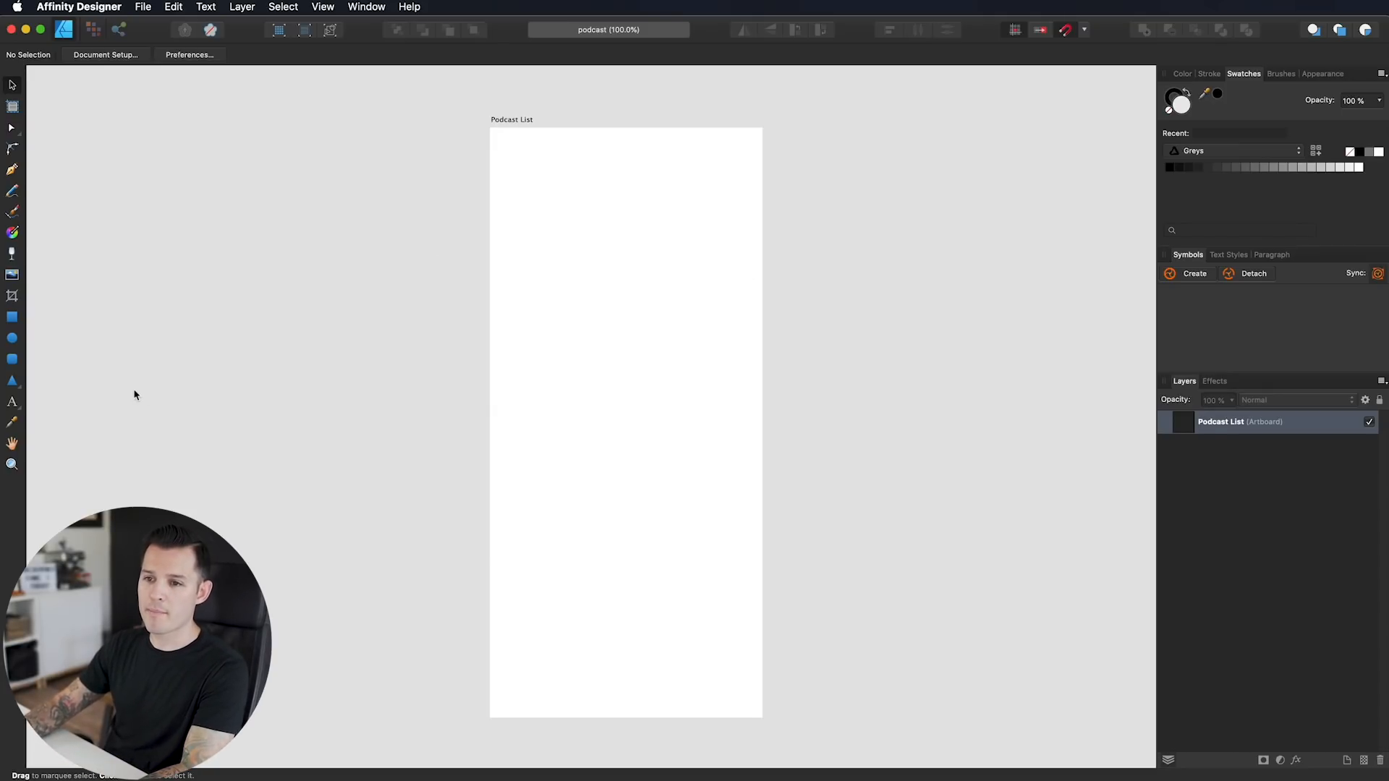
pyautogui.click(12, 171)
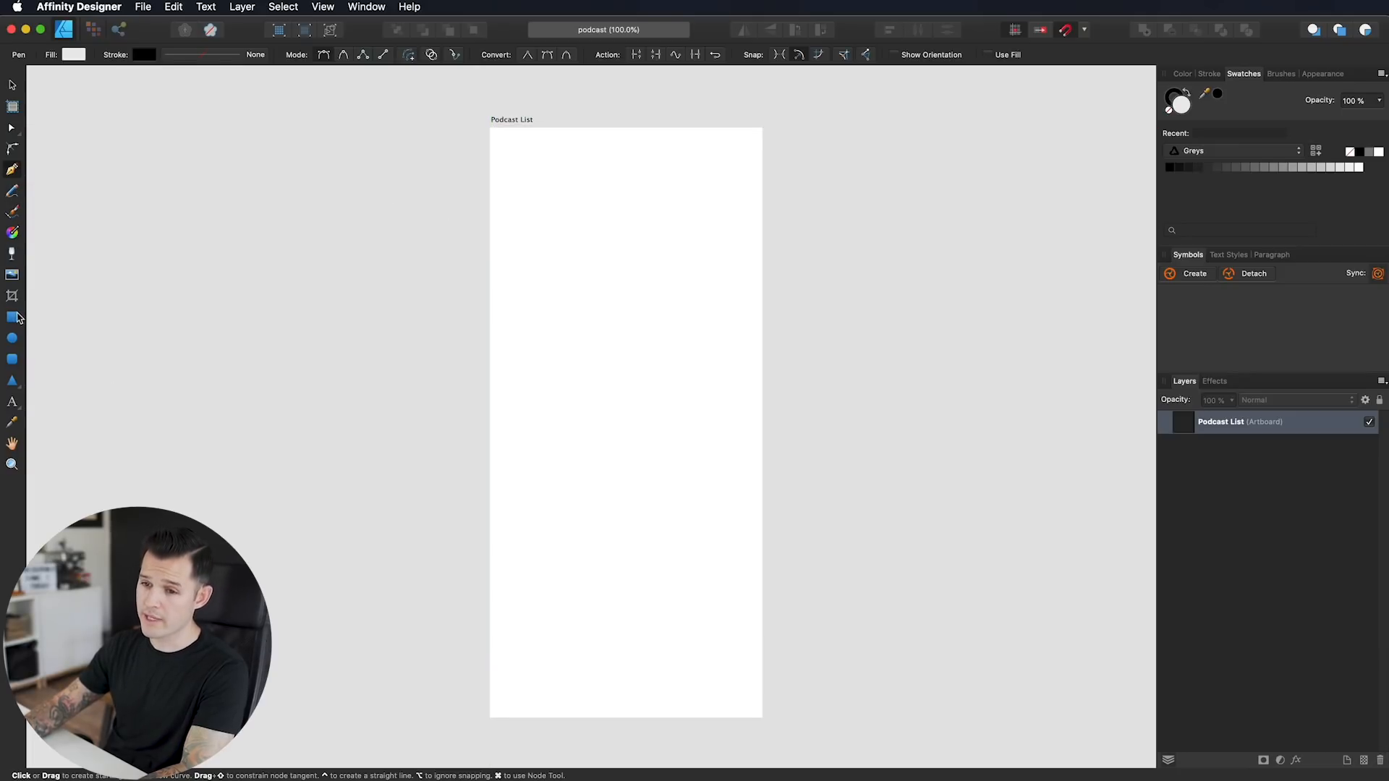
pyautogui.click(12, 337)
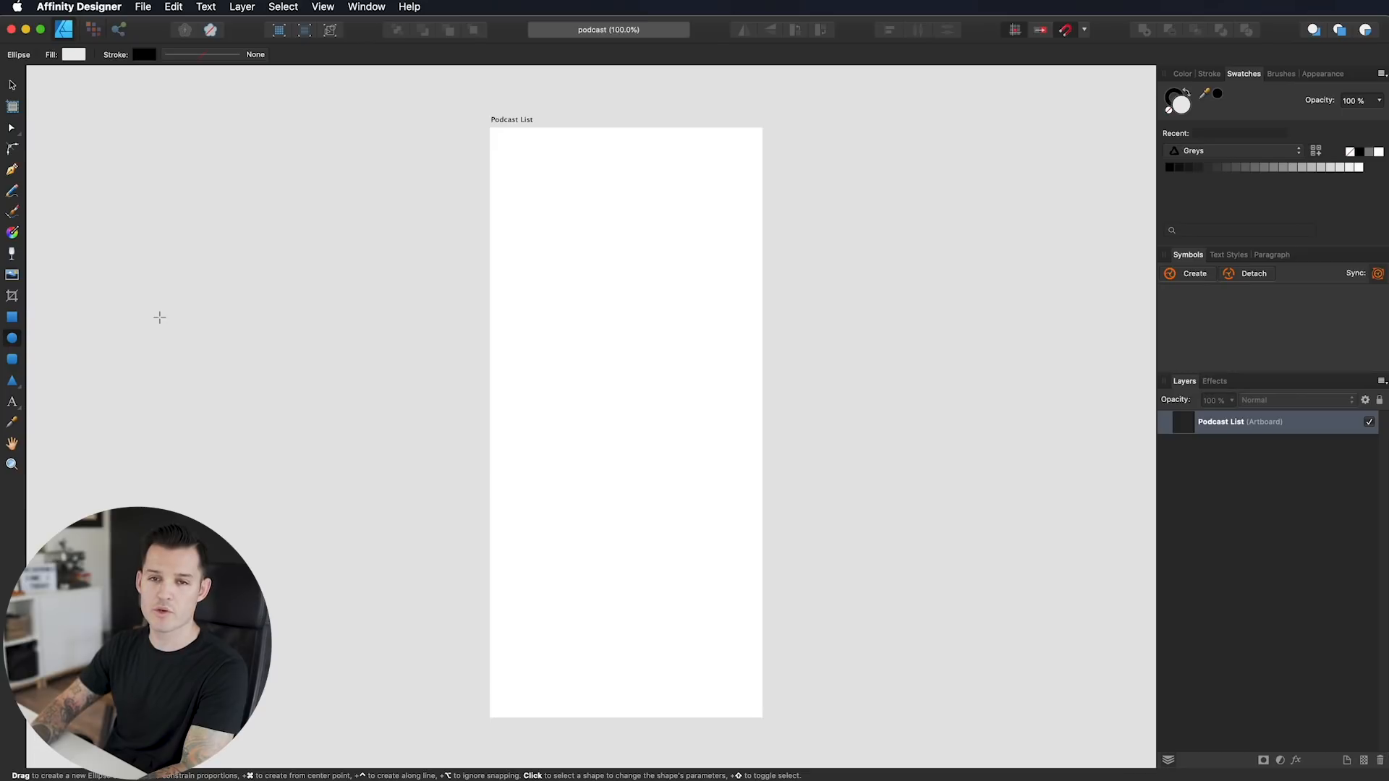
pyautogui.press('m')
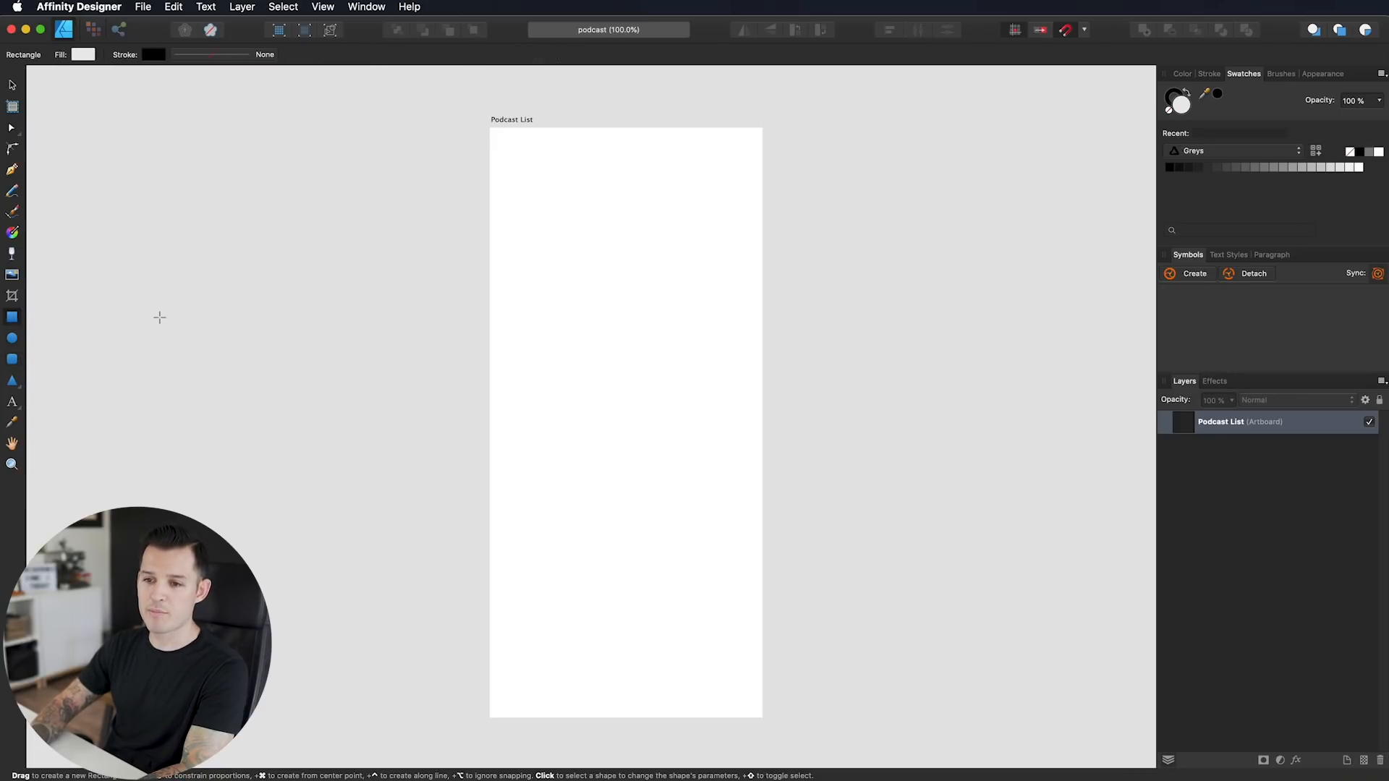
pyautogui.press('m')
pyautogui.press('m')
pyautogui.press('m')
pyautogui.press('m')
pyautogui.press('m')
pyautogui.press('m')
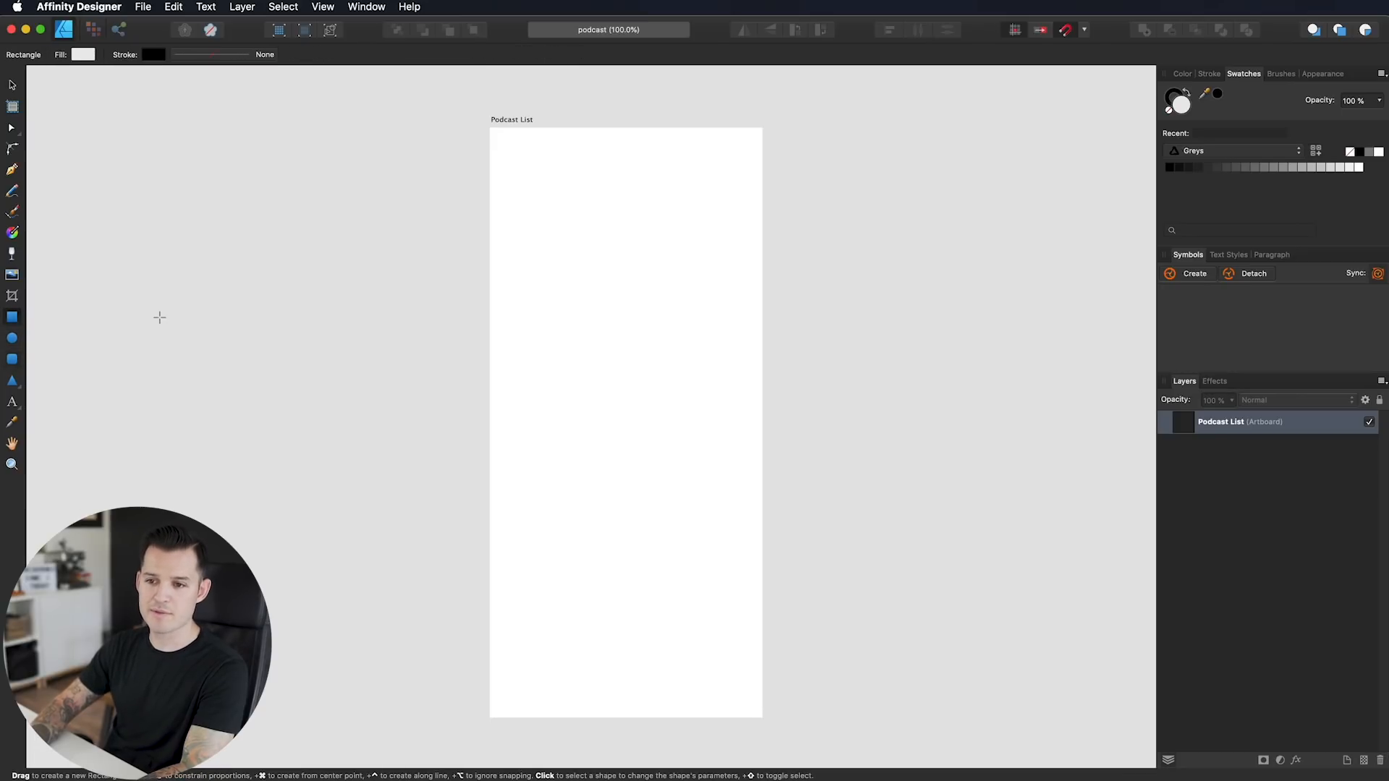
pyautogui.press('m')
pyautogui.press('m')
pyautogui.press('m')
# Step: Draw a rectangle spanning the full width of the artboard's upper part and remove its stroke
pyautogui.press('m')
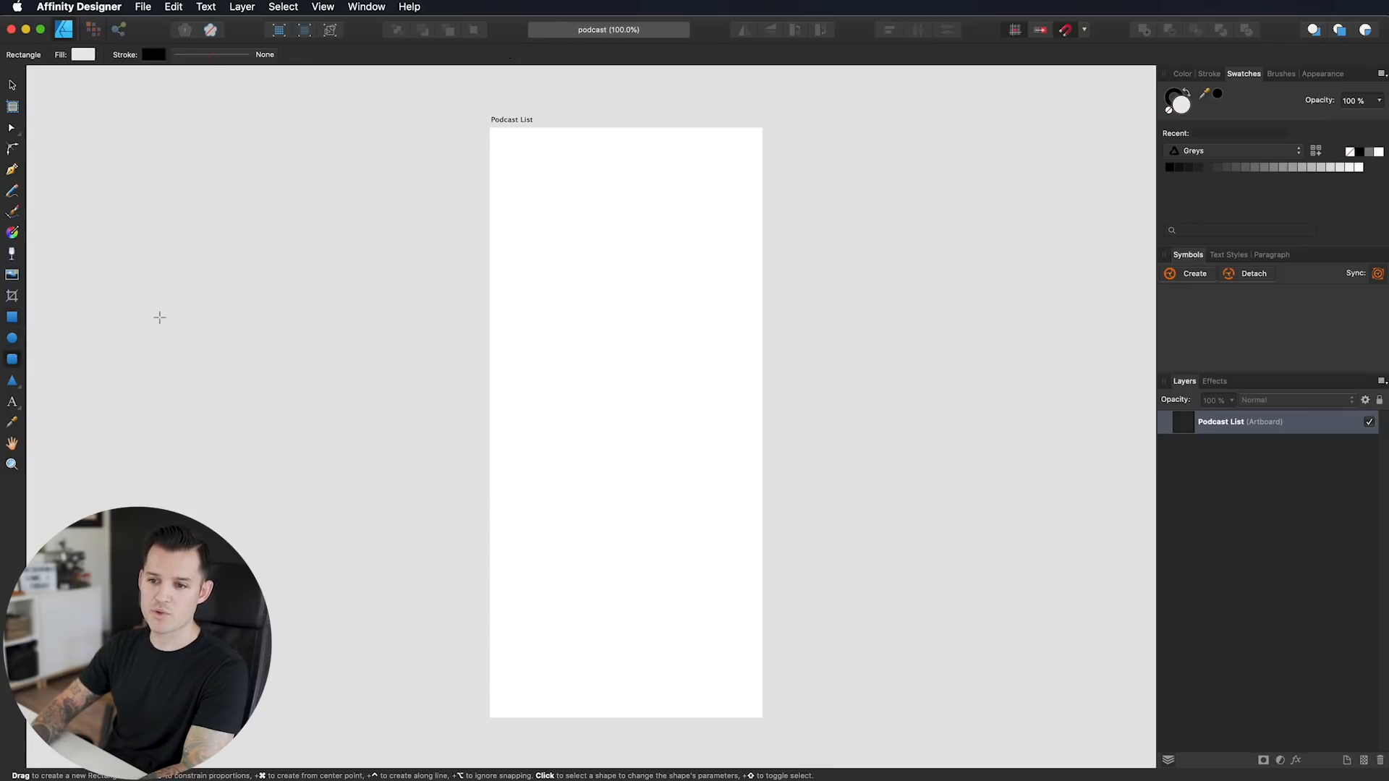
pyautogui.moveTo(489, 128); pyautogui.dragTo(762, 293)
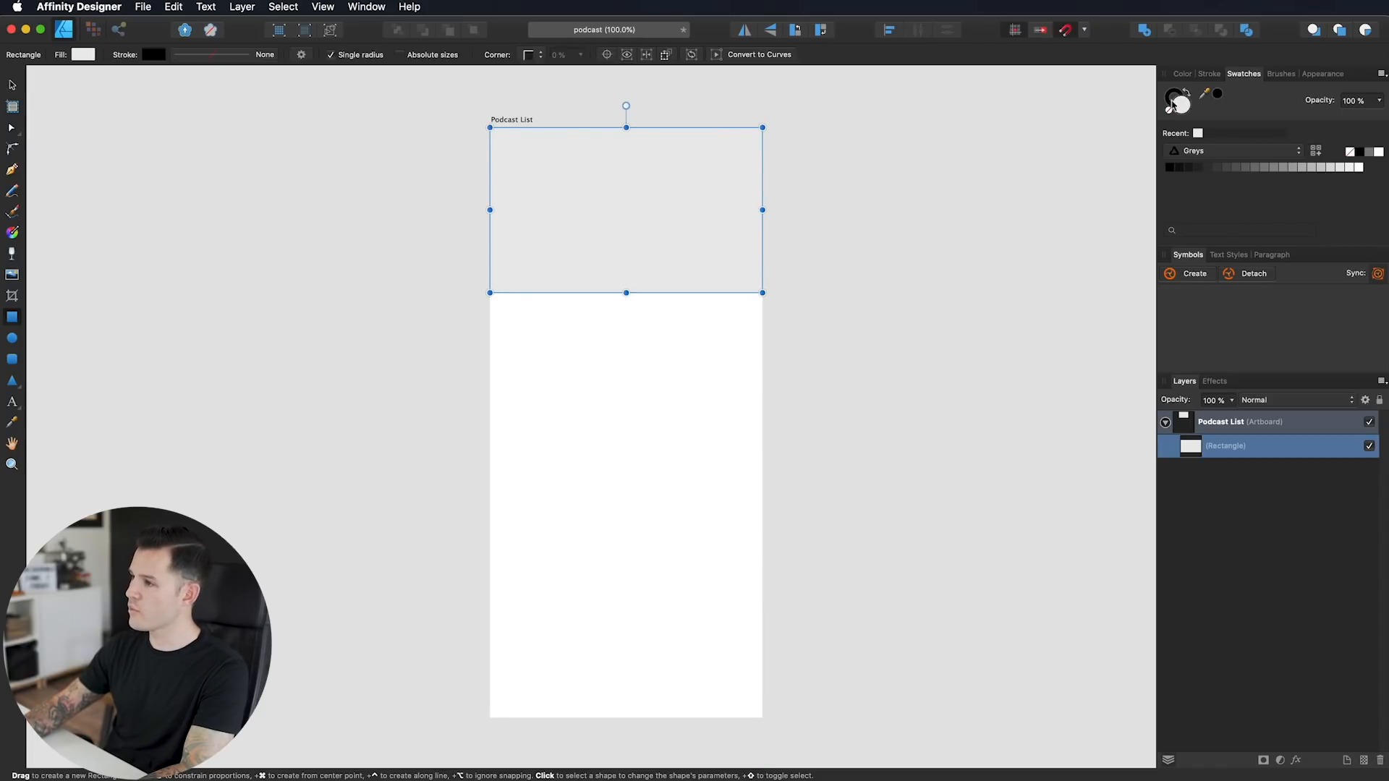
pyautogui.click(1170, 111)
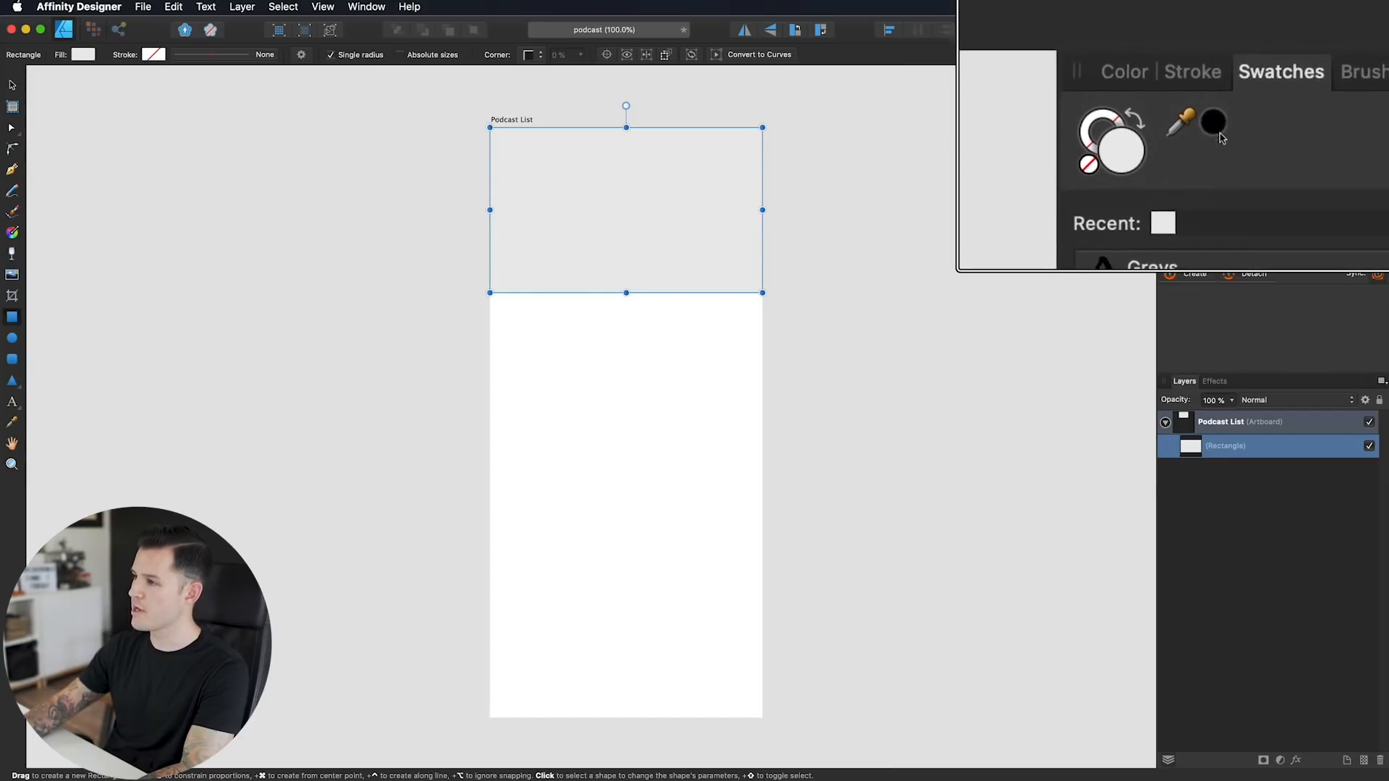
# Step: Fill the header rectangle with purple, RGB 94, 0, 225
pyautogui.click(1218, 96)
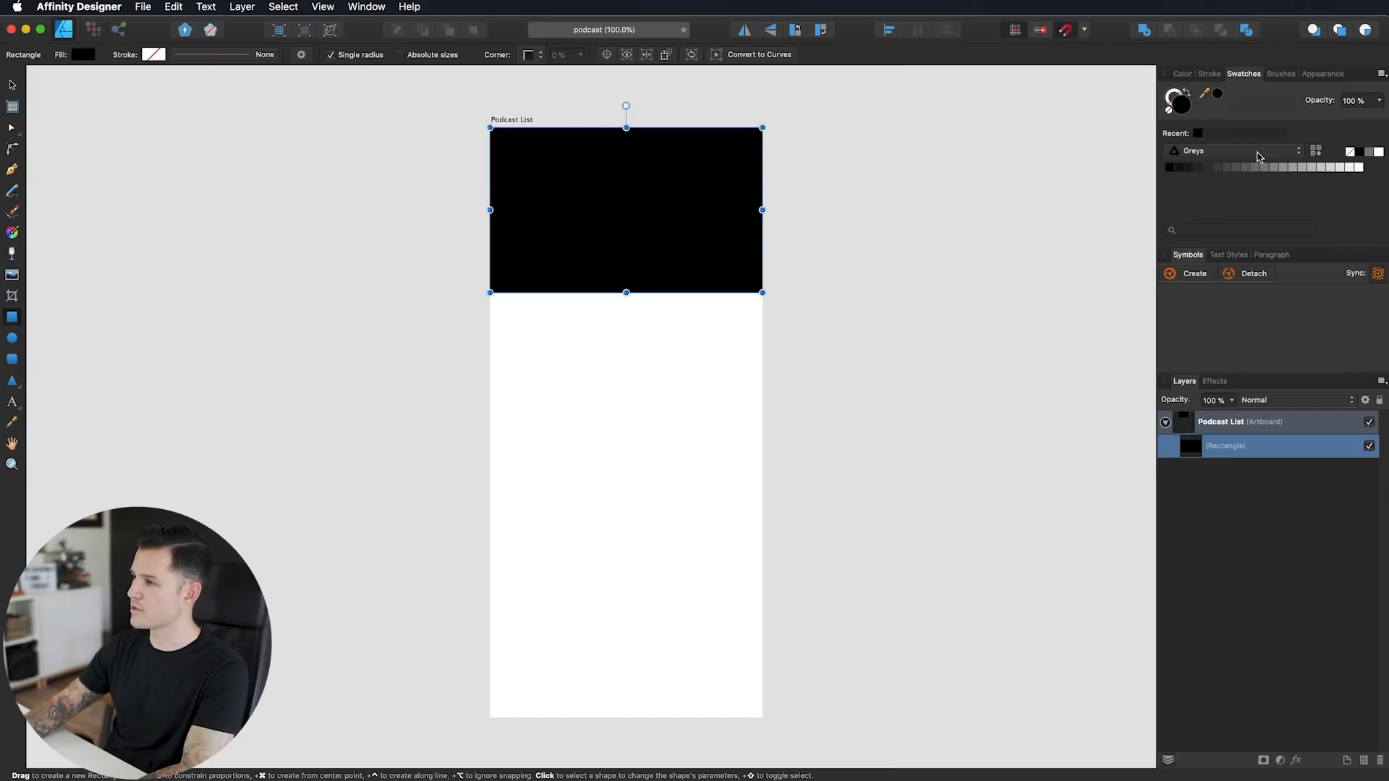
pyautogui.click(1182, 73)
pyautogui.moveTo(1331, 187); pyautogui.dragTo(1323, 186)
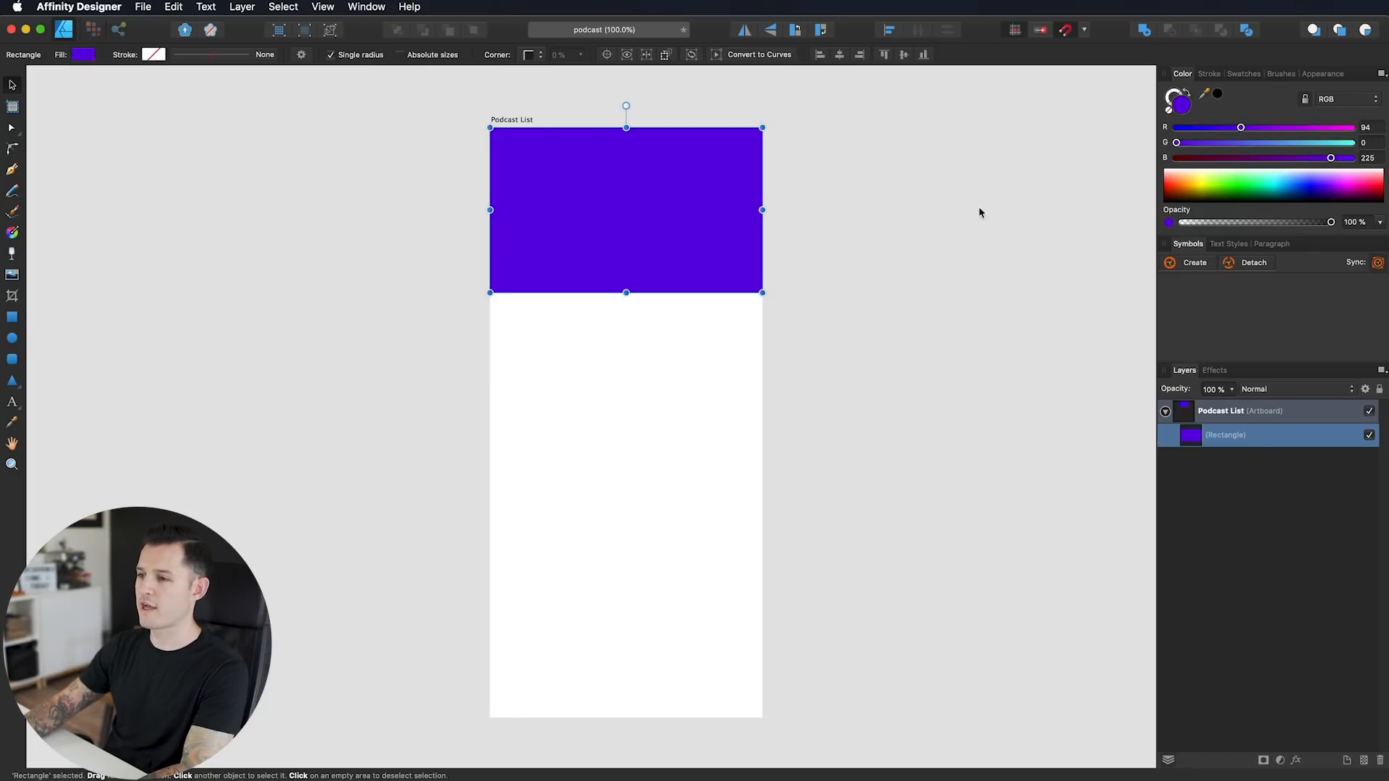
pyautogui.click(868, 211)
pyautogui.scroll(-2, 332, 376)
pyautogui.scroll(2, 409, 303)
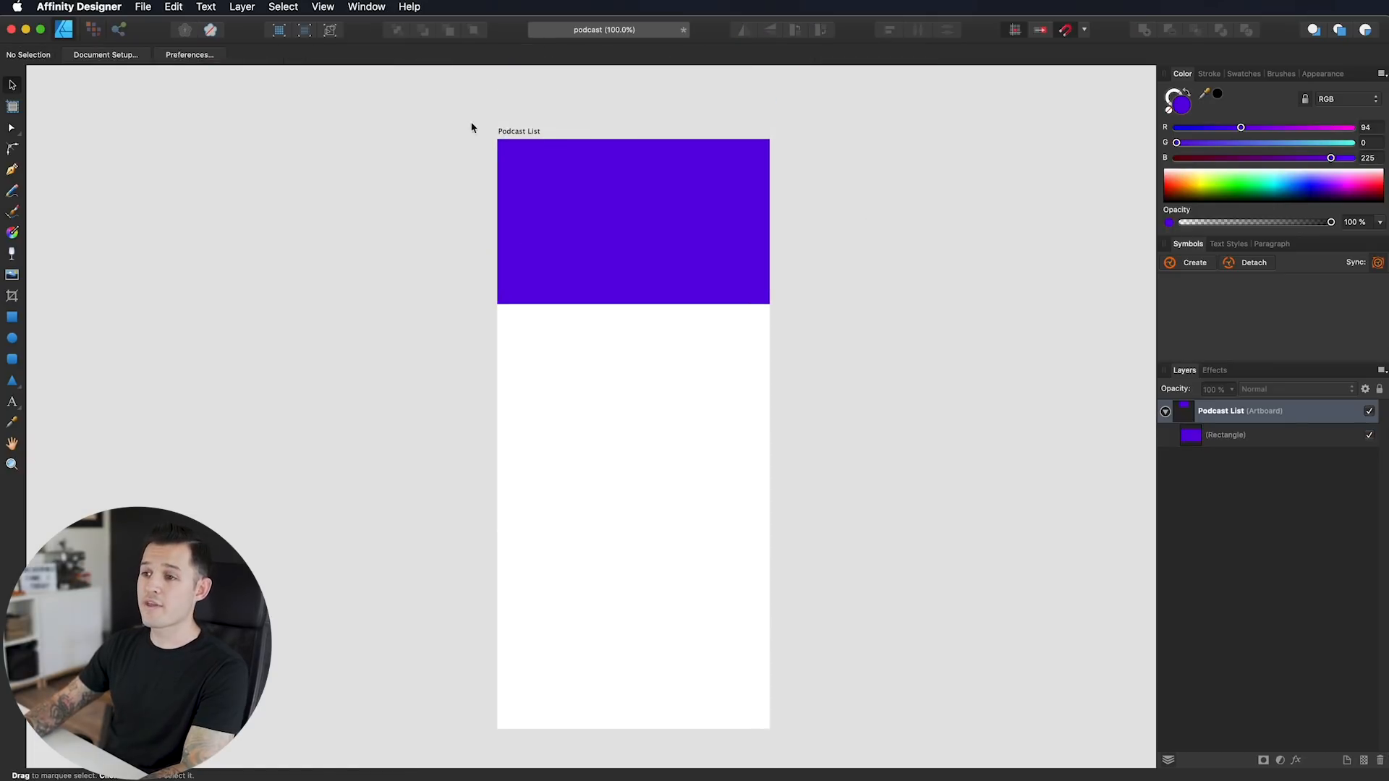
# Step: Convert the purple header rectangle to curves
pyautogui.press('z')
pyautogui.moveTo(547, 226); pyautogui.dragTo(653, 310)
pyautogui.press('space')
pyautogui.press('v')
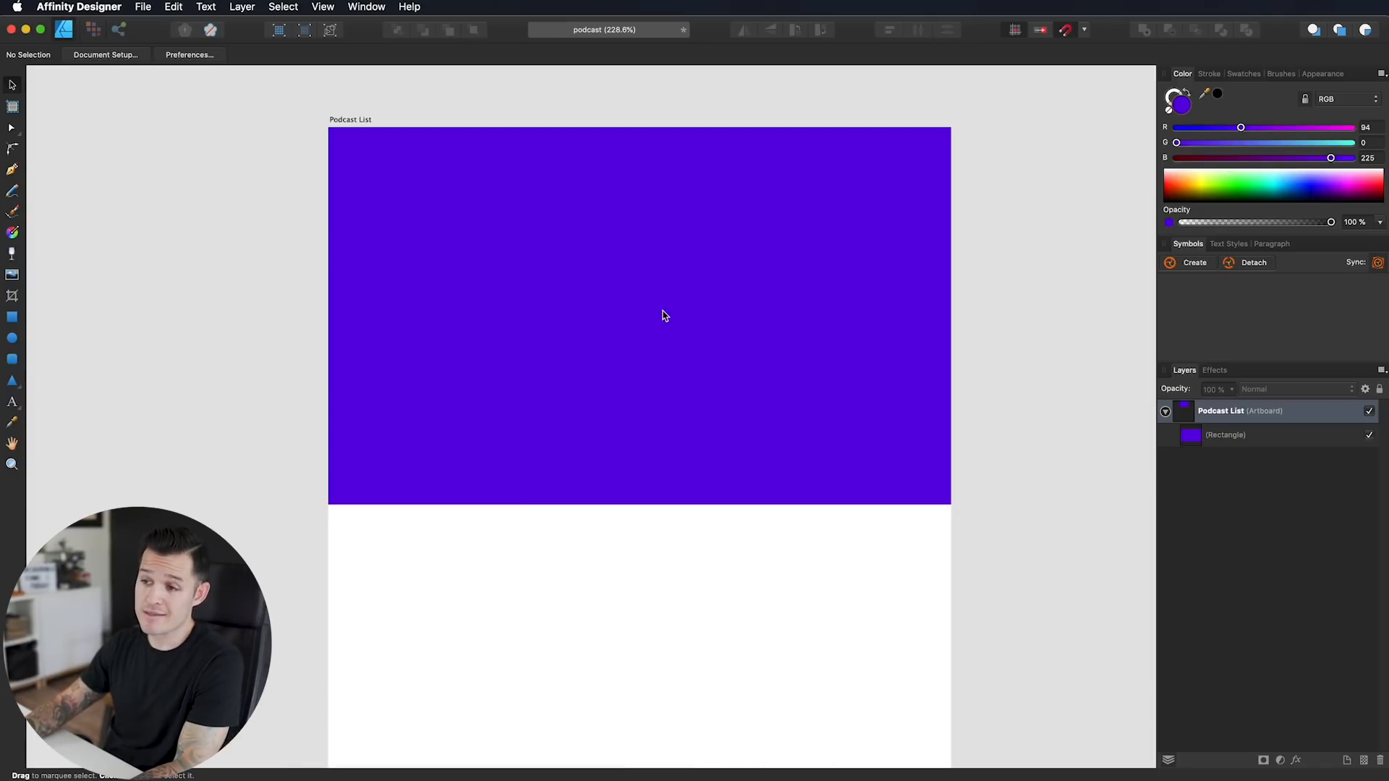
pyautogui.click(654, 299)
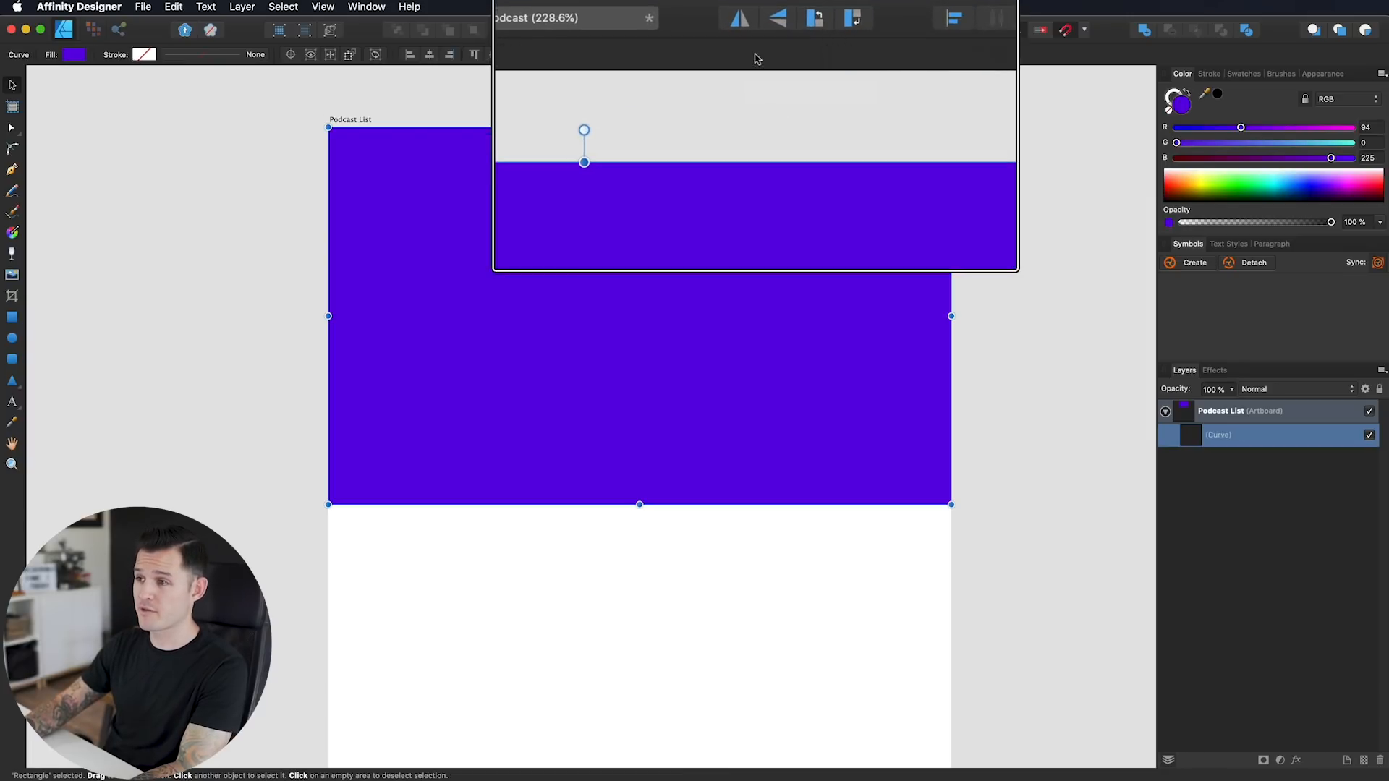
pyautogui.click(757, 55)
# Step: Add a node on the header shape's bottom edge and adjust the handles to form a shallow wave
pyautogui.press('a')
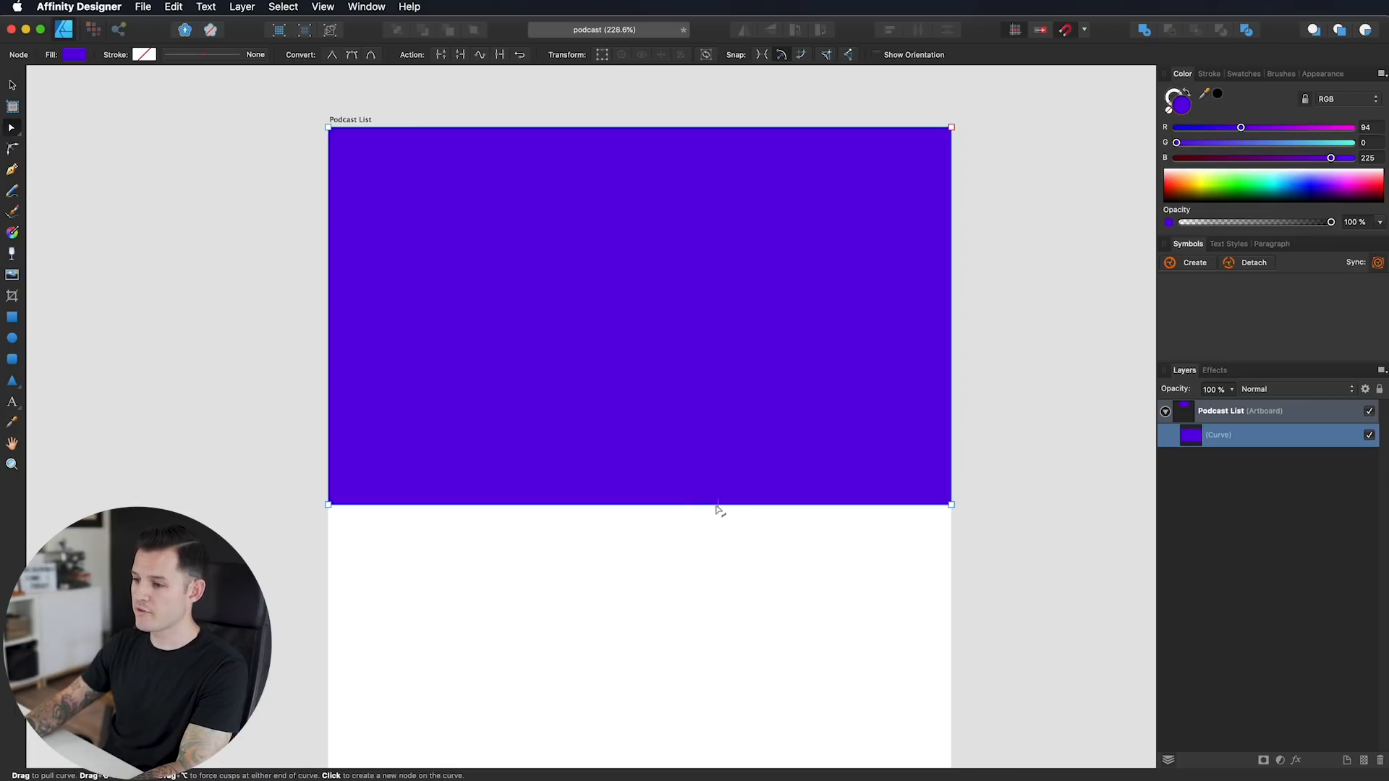
pyautogui.moveTo(691, 507)
pyautogui.mouseDown()
pyautogui.moveTo(706, 487)
pyautogui.moveTo(738, 496)
pyautogui.moveTo(741, 536)
pyautogui.moveTo(620, 486)
pyautogui.moveTo(731, 499)
pyautogui.moveTo(803, 528)
pyautogui.moveTo(788, 498)
pyautogui.moveTo(709, 503)
pyautogui.mouseUp()
pyautogui.click(813, 504)
pyautogui.press('super+z')
pyautogui.press('super+z')
pyautogui.click(800, 517)
pyautogui.moveTo(485, 518)
pyautogui.mouseDown()
pyautogui.moveTo(515, 549)
pyautogui.moveTo(504, 528)
pyautogui.mouseUp()
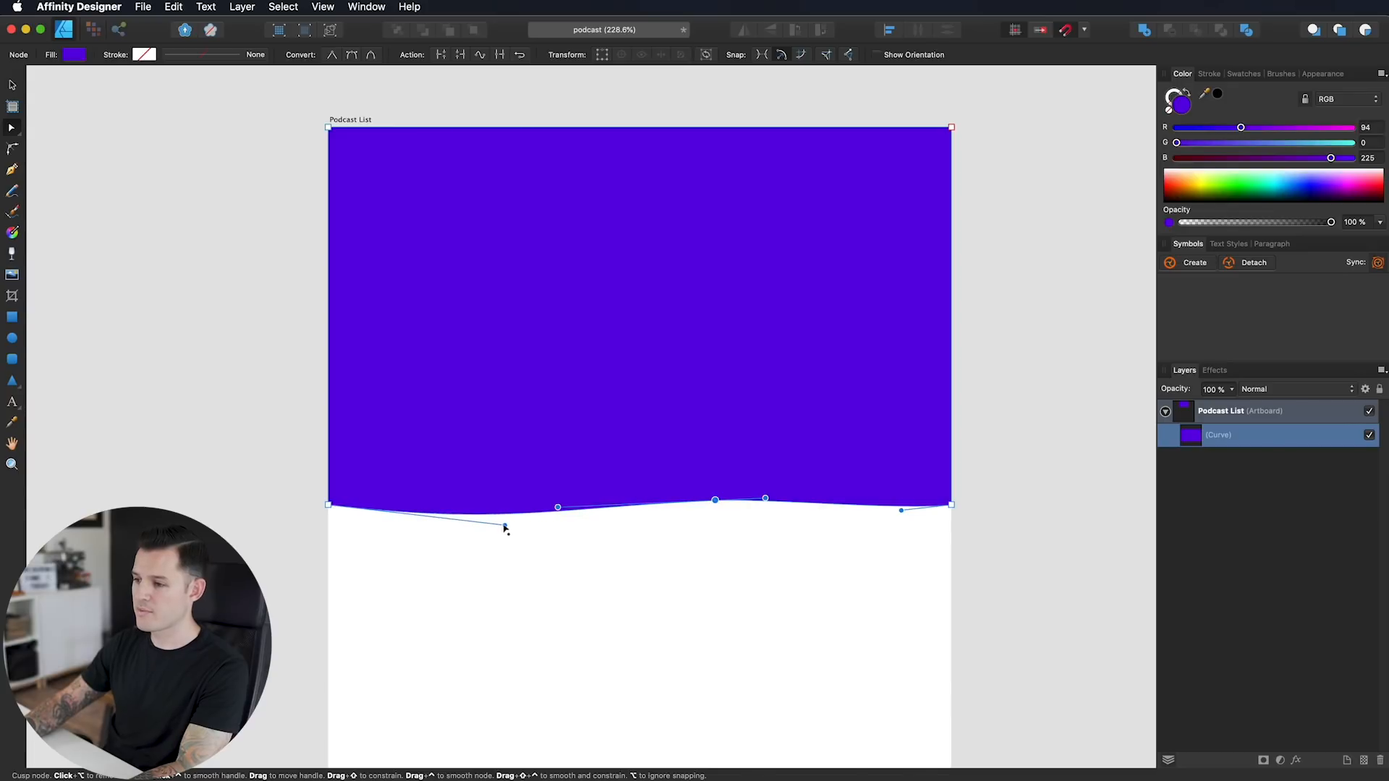
# Step: Duplicate the wavy header shape and move the copy down the artboard
pyautogui.press('v')
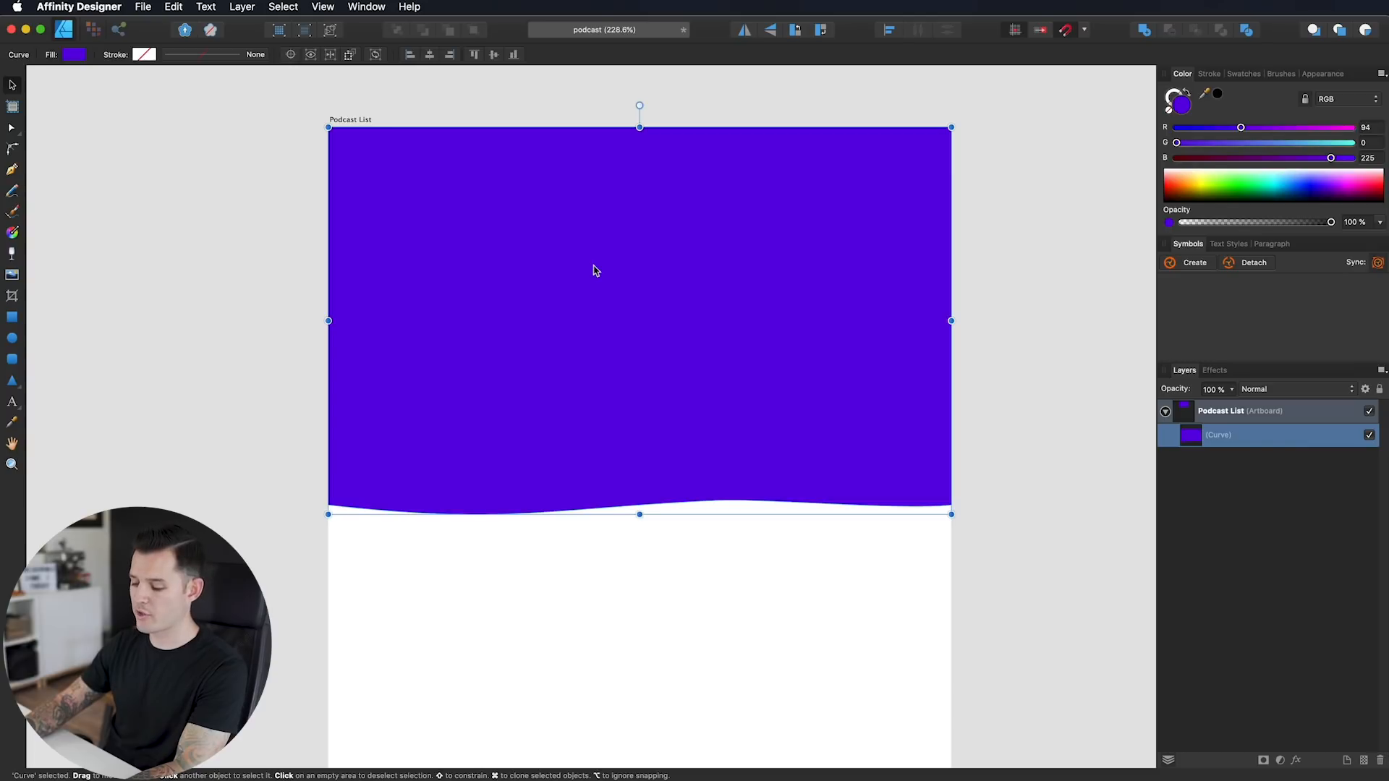
pyautogui.press('super+j')
pyautogui.moveTo(620, 260); pyautogui.dragTo(641, 353)
pyautogui.press('space')
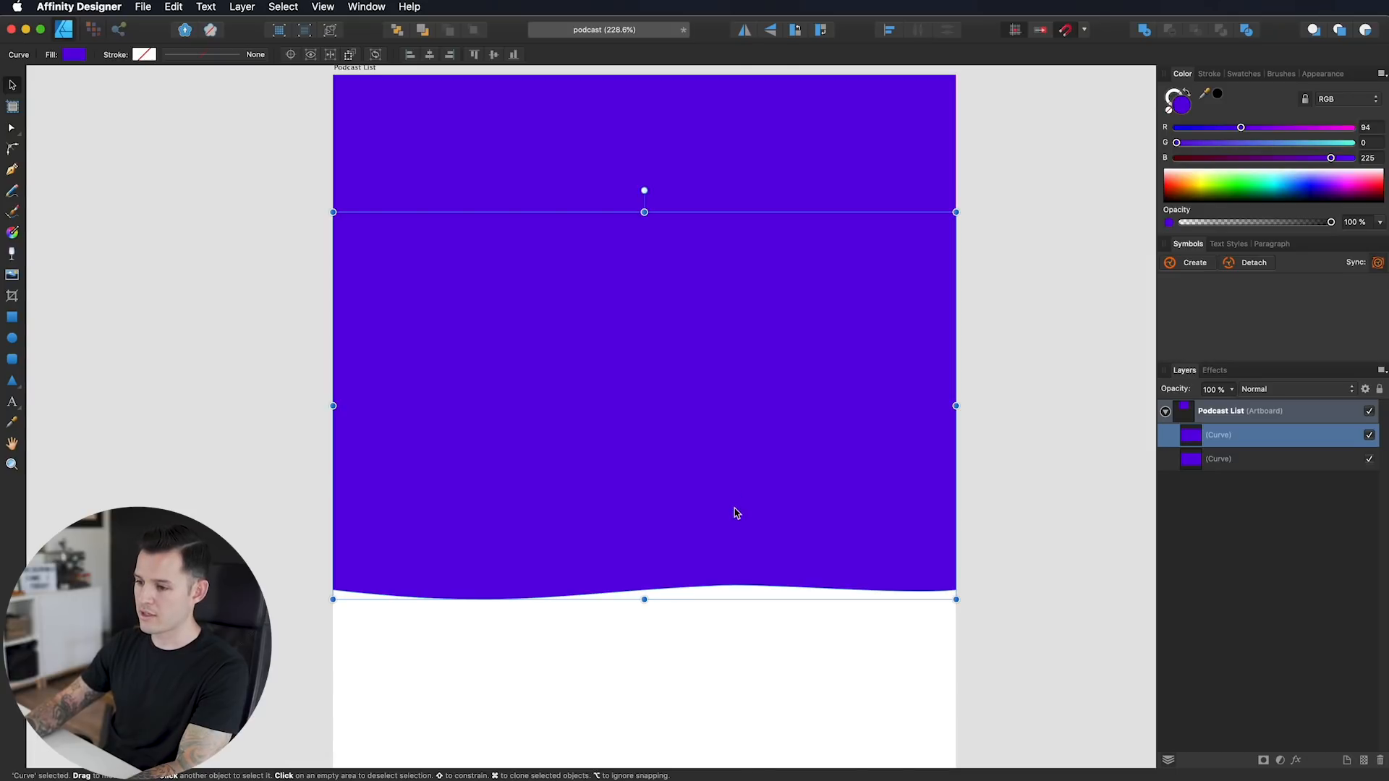
# Step: Reshape the copy's bottom edge into a high central hump by moving its middle node and adjusting the curve handles
pyautogui.press('a')
pyautogui.moveTo(720, 586); pyautogui.dragTo(723, 519)
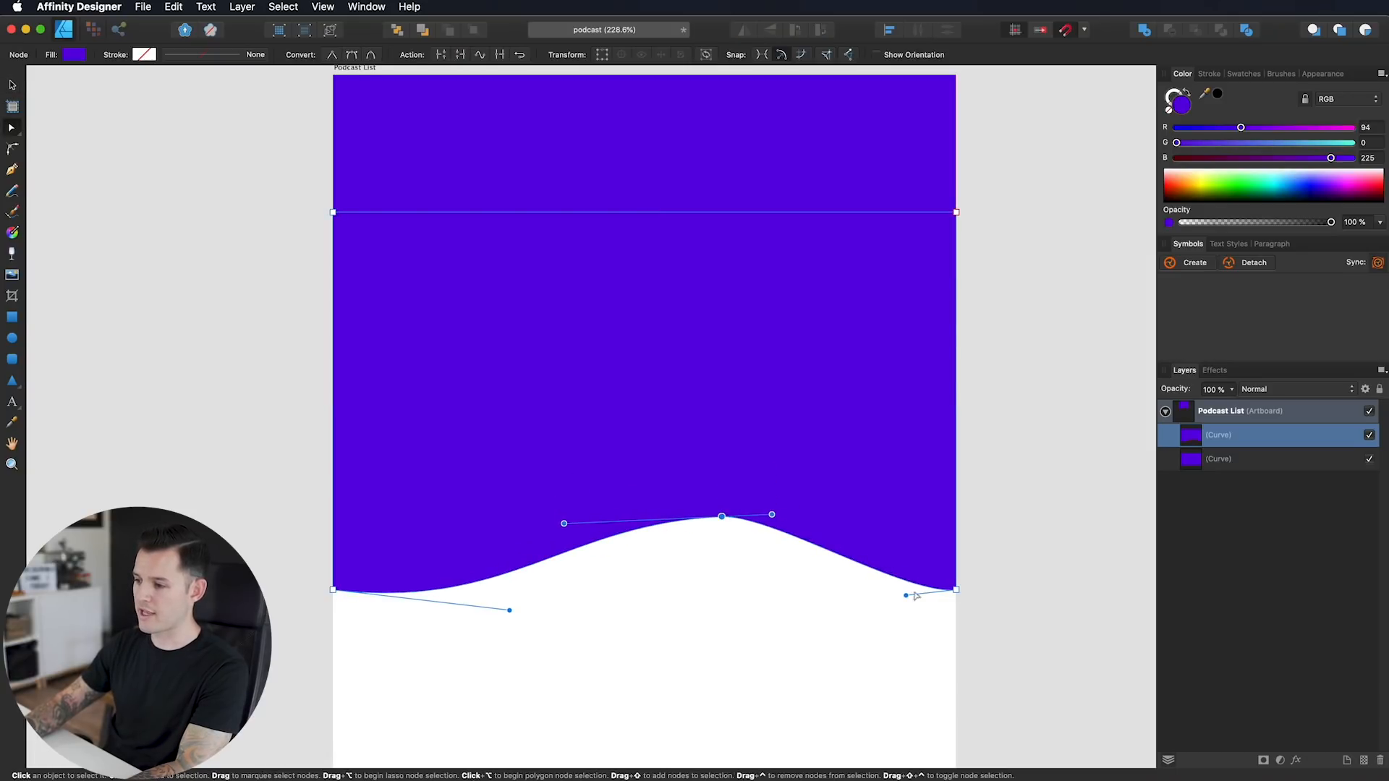
pyautogui.moveTo(905, 596); pyautogui.dragTo(863, 610)
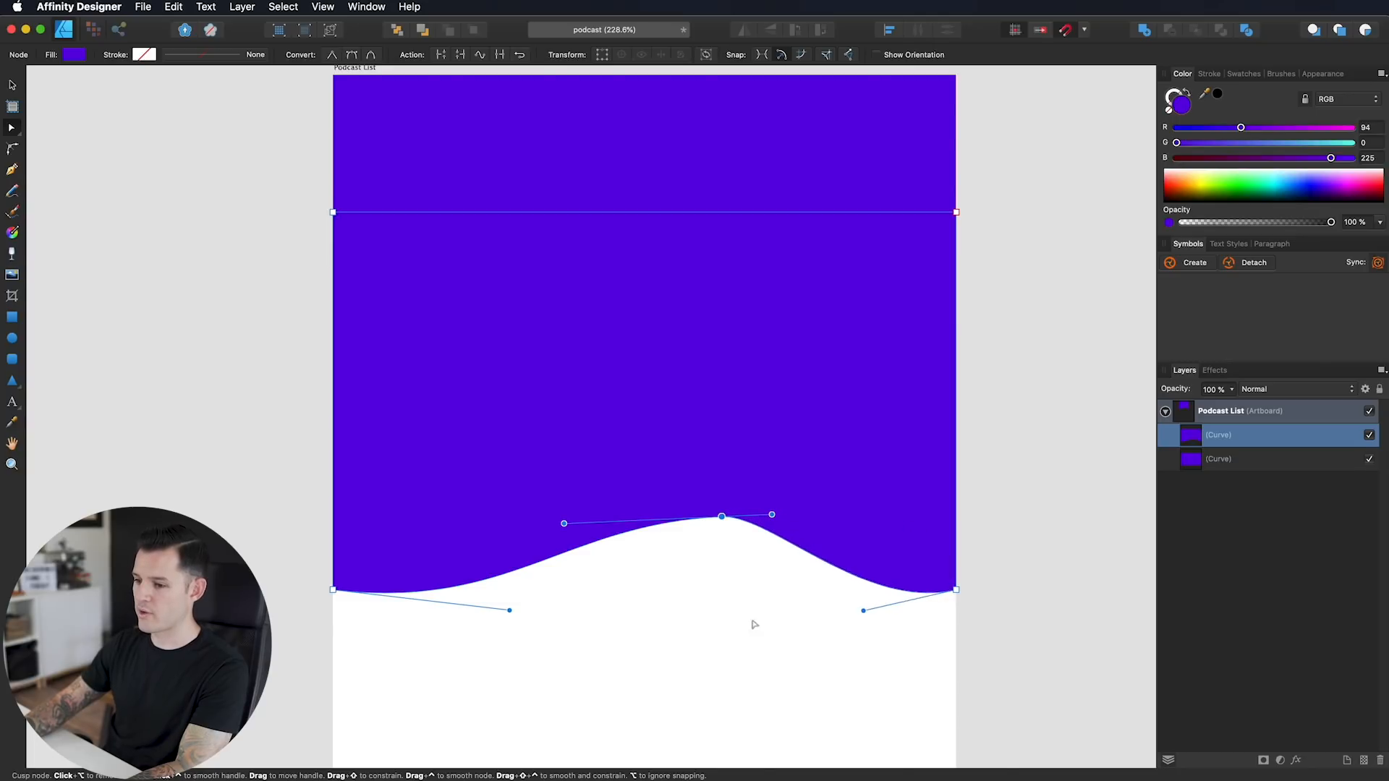
pyautogui.moveTo(508, 611); pyautogui.dragTo(440, 596)
pyautogui.moveTo(721, 516); pyautogui.dragTo(813, 516)
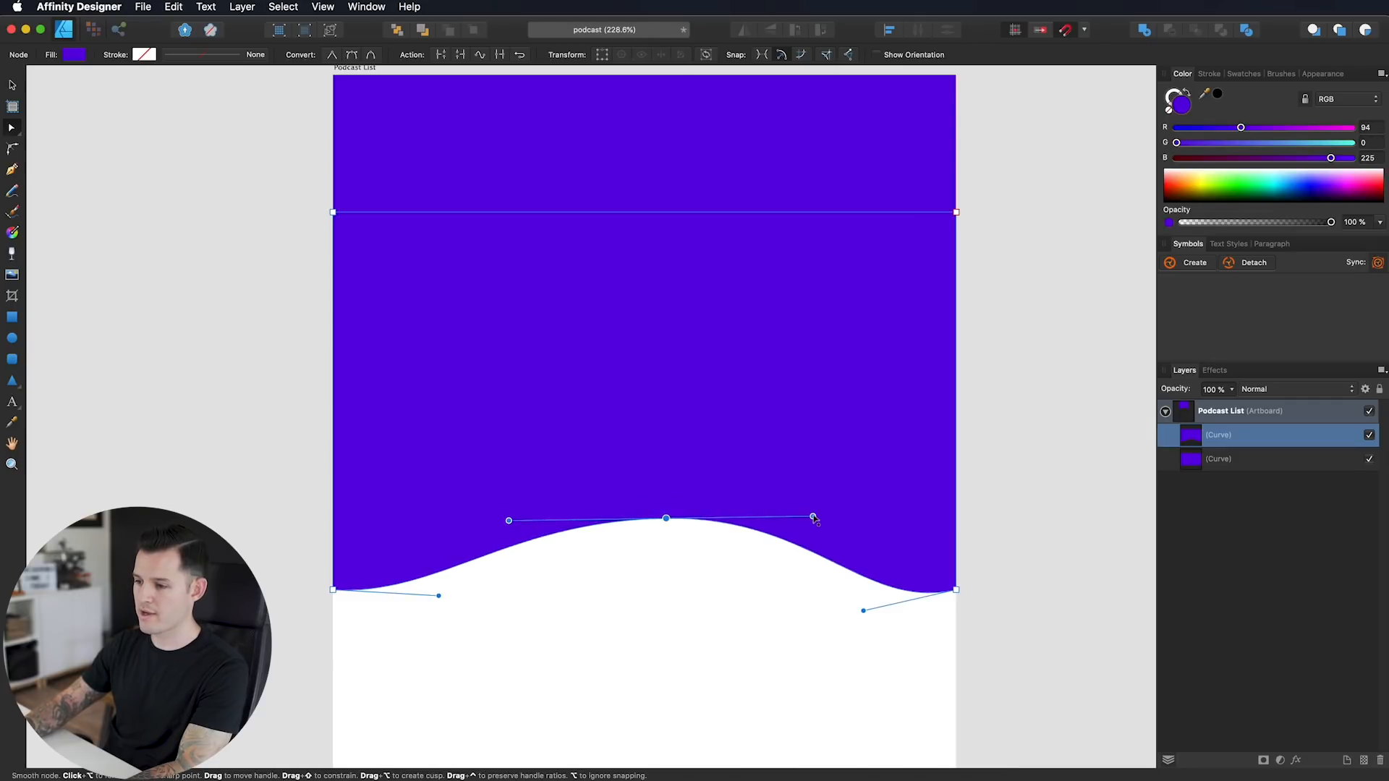
pyautogui.click(737, 294)
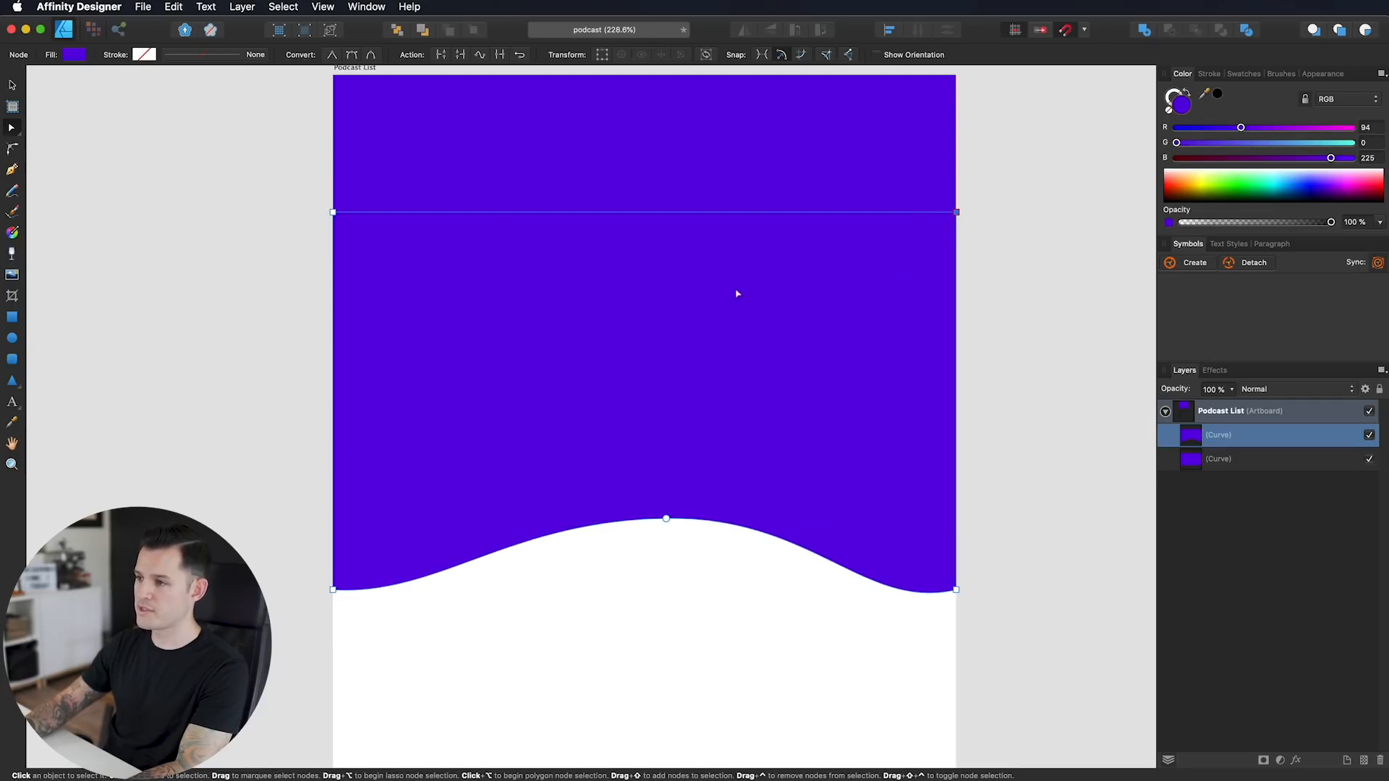
# Step: Lower the copy's top edge to shorten the shape, and move it up flush with the artboard's top
pyautogui.moveTo(334, 214); pyautogui.dragTo(334, 259)
pyautogui.click(13, 85)
pyautogui.moveTo(571, 424); pyautogui.dragTo(563, 268)
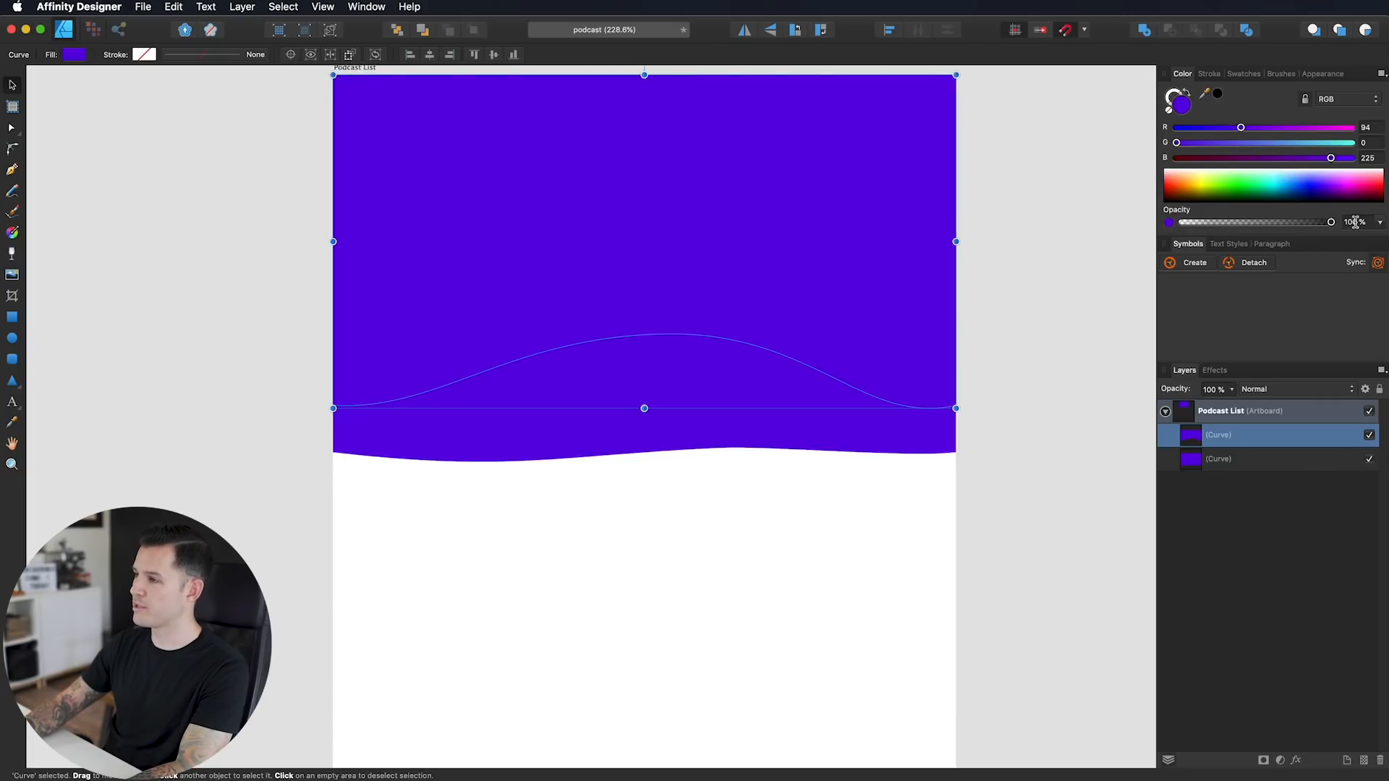
# Step: Set the copy's blend mode to Multiply and its fill opacity to 18%
pyautogui.click(1298, 391)
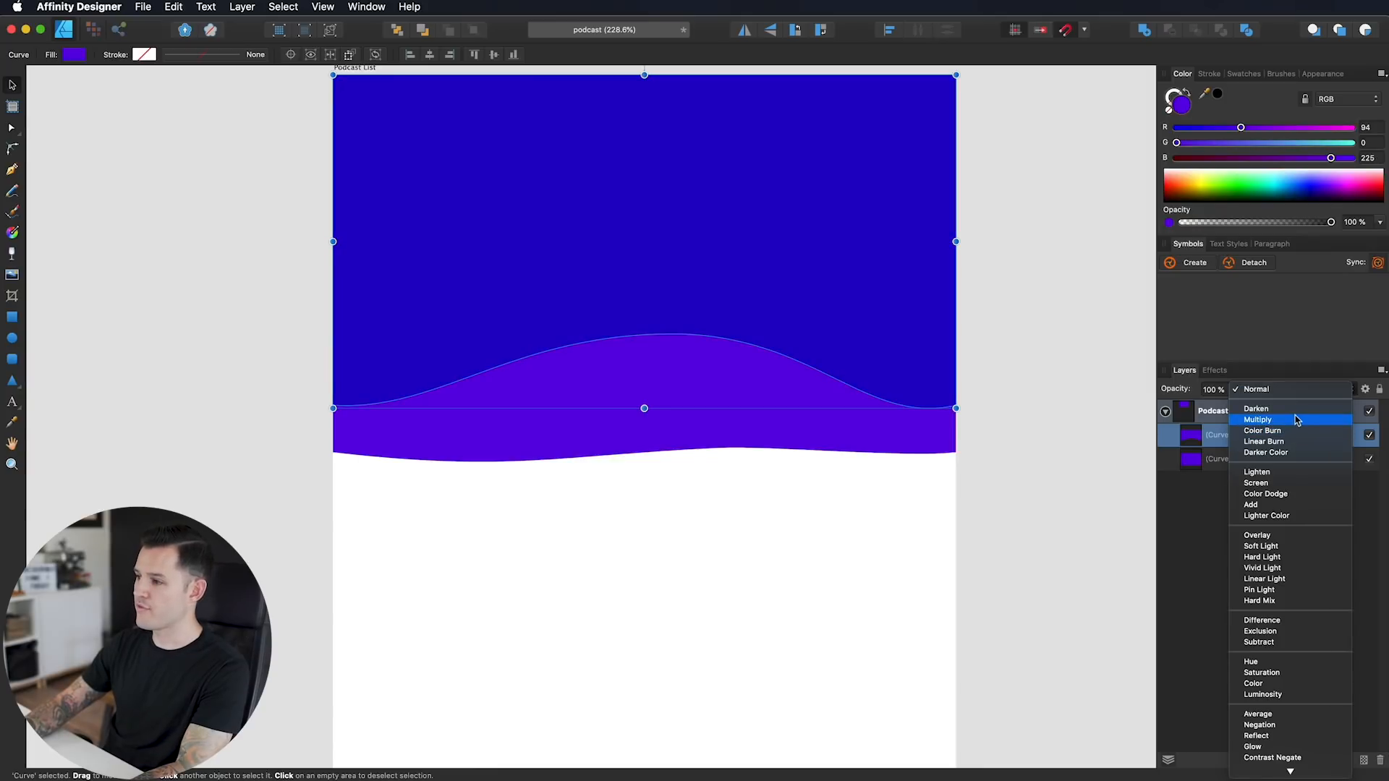
pyautogui.click(1300, 421)
pyautogui.click(1298, 223)
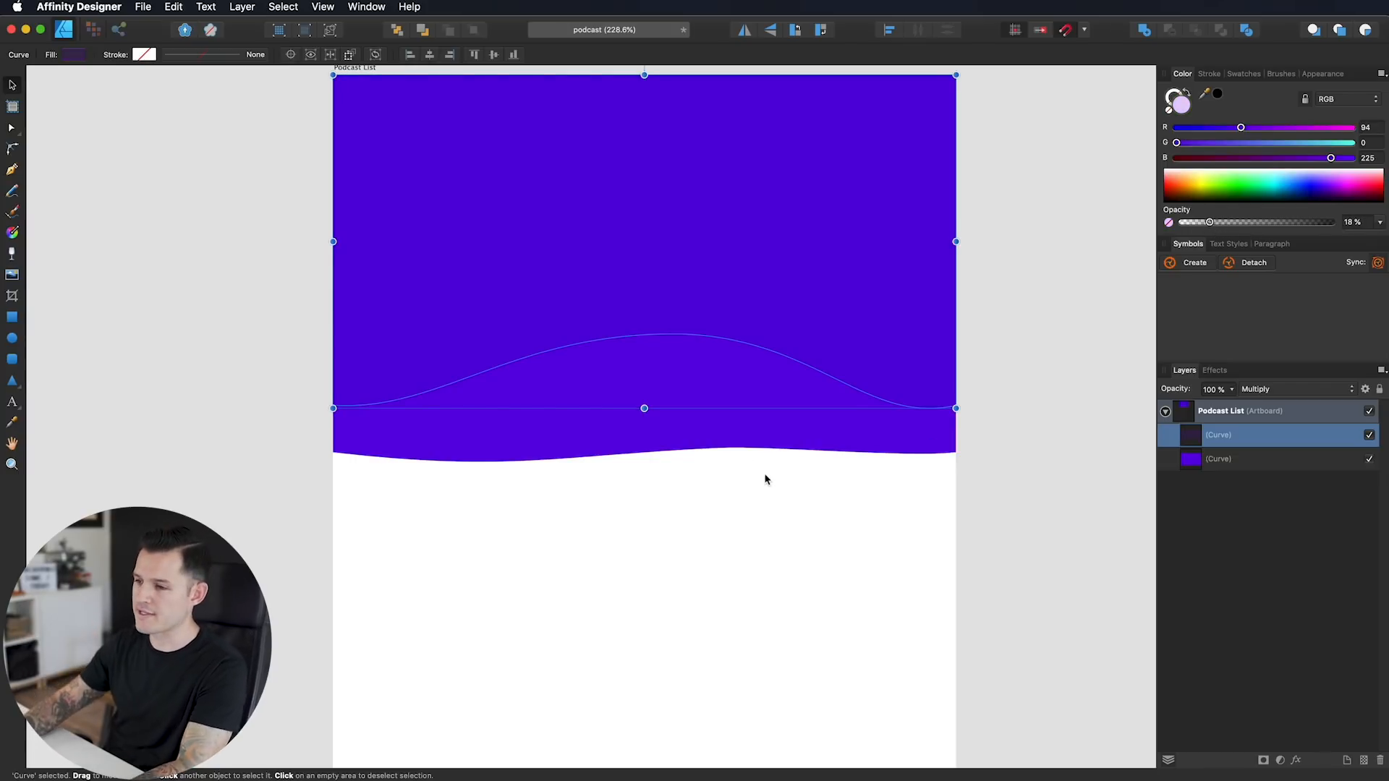
# Step: Duplicate the translucent wave shape below the header and reshape its bottom edge into a gentle wave sloping down to the right
pyautogui.moveTo(729, 272)
pyautogui.mouseDown()
pyautogui.moveTo(718, 670)
pyautogui.moveTo(762, 324)
pyautogui.moveTo(747, 332)
pyautogui.moveTo(748, 308)
pyautogui.mouseUp()
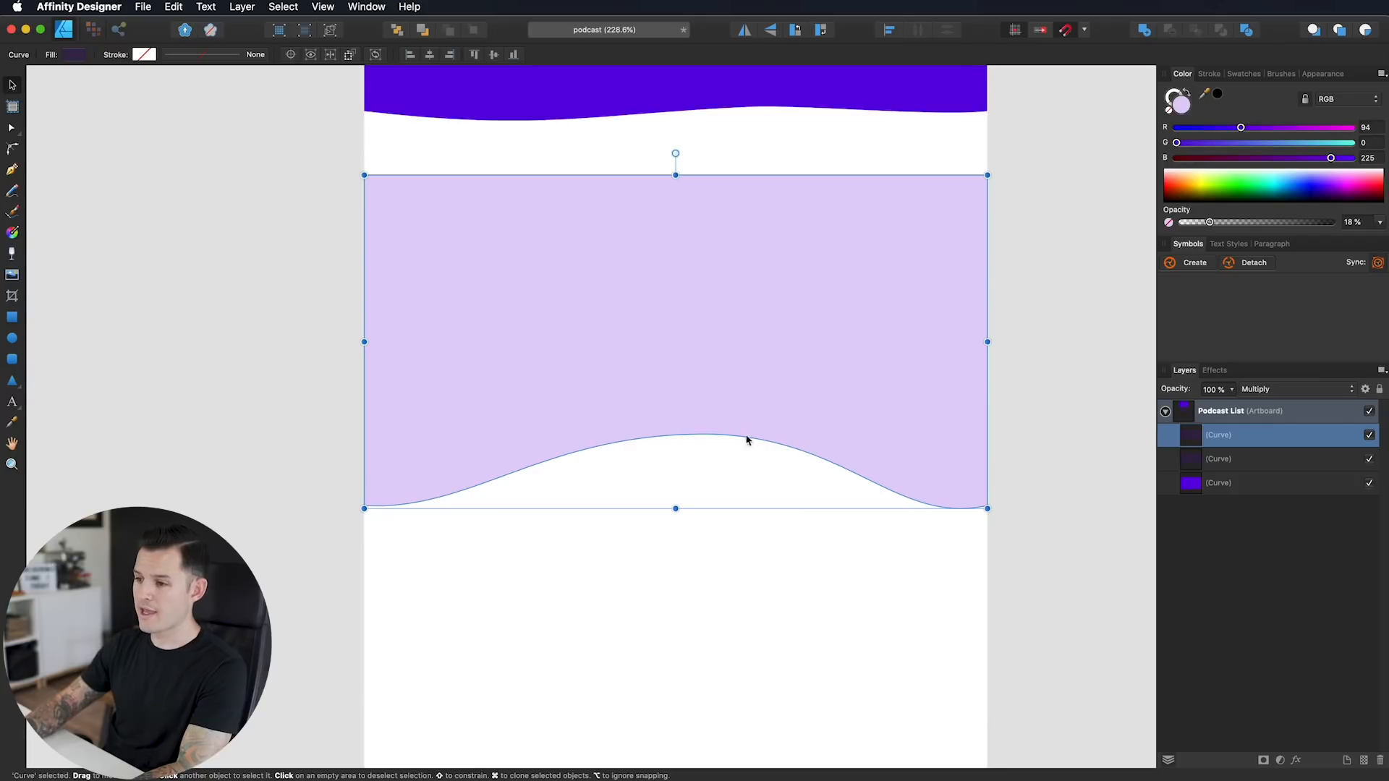
pyautogui.press('a')
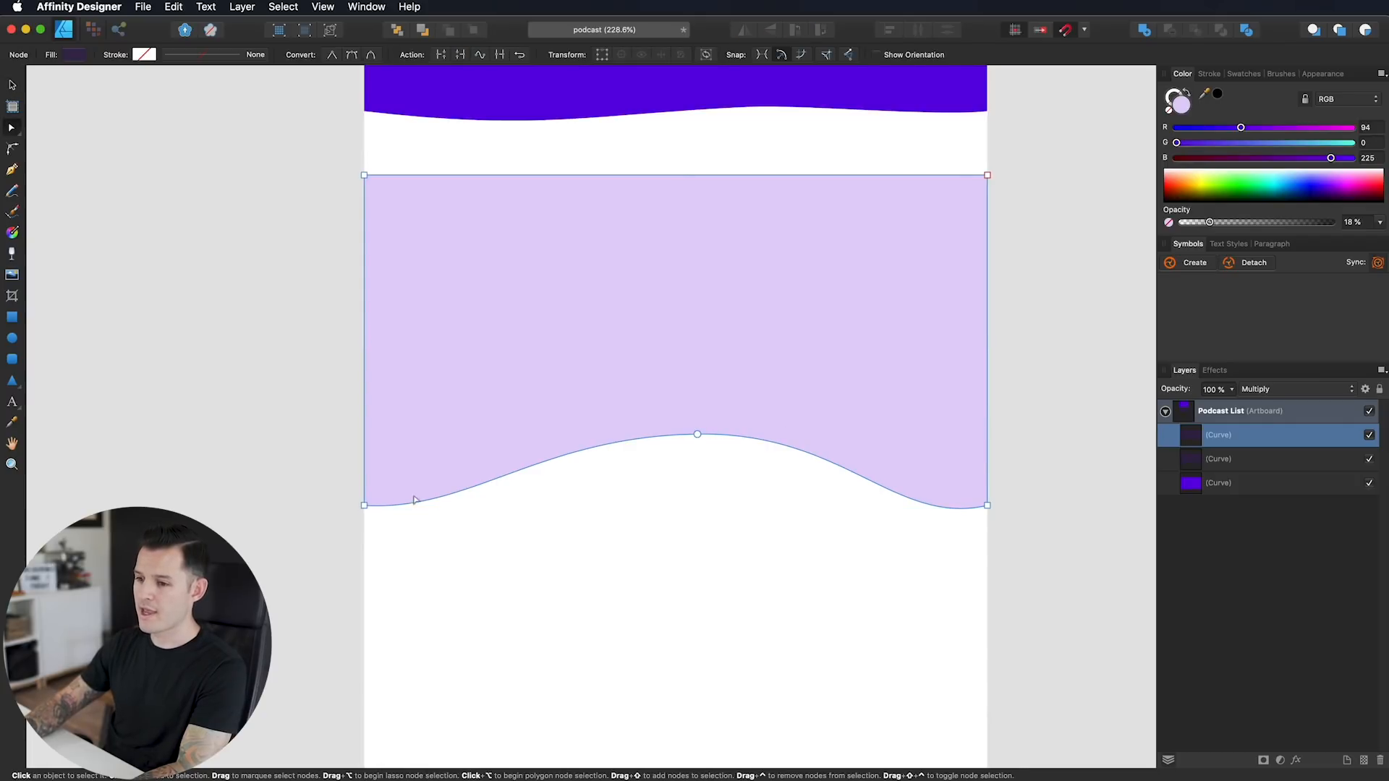
pyautogui.moveTo(364, 505); pyautogui.dragTo(365, 400)
pyautogui.moveTo(988, 506); pyautogui.dragTo(987, 447)
pyautogui.click(1051, 355)
pyautogui.moveTo(1052, 262); pyautogui.dragTo(1047, 635)
pyautogui.moveTo(824, 670); pyautogui.dragTo(855, 222)
pyautogui.click(891, 662)
# Step: Move the second translucent wave over the purple header, flush with the artboard's top edge
pyautogui.press('v')
pyautogui.moveTo(750, 651); pyautogui.dragTo(748, 220)
pyautogui.click(1044, 360)
pyautogui.click(865, 282)
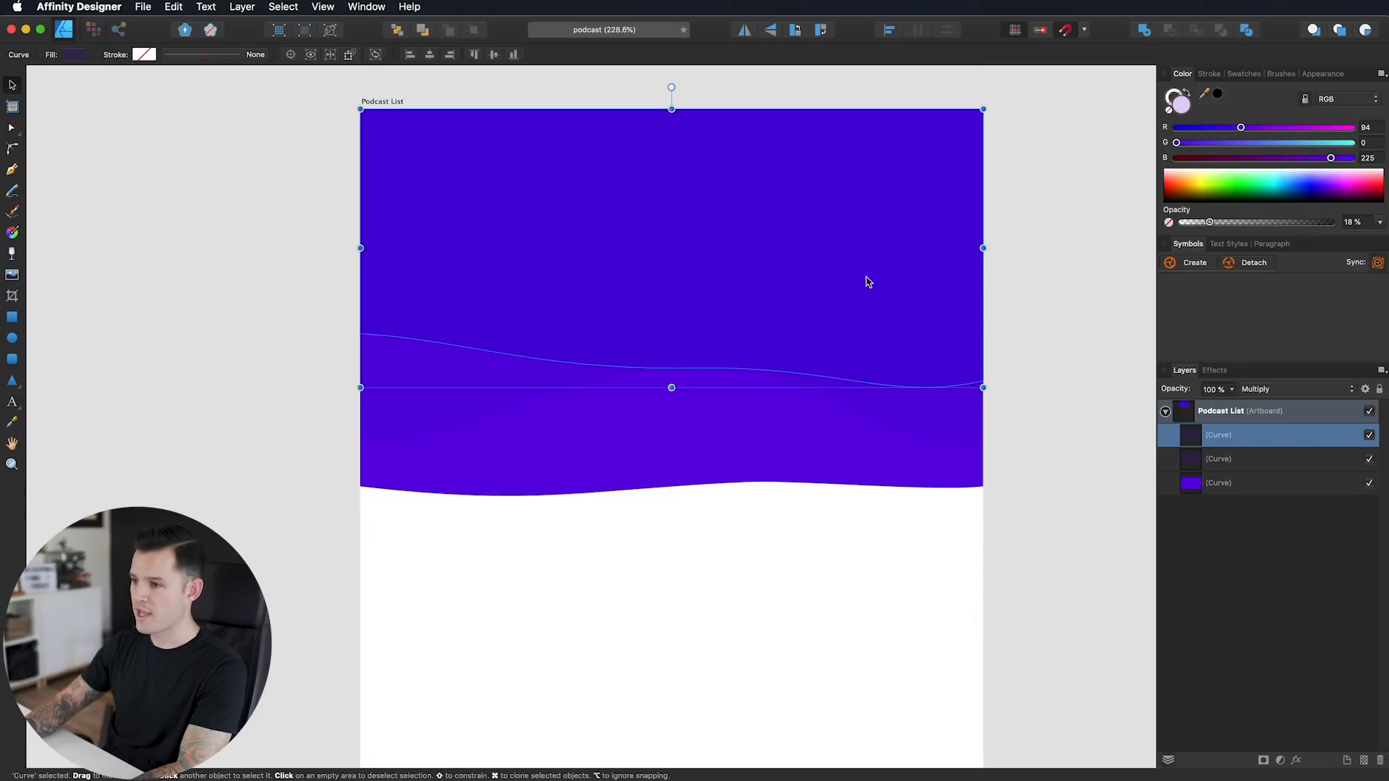
# Step: Set the top wave shape's blend mode to Screen and raise its fill opacity to 31%
pyautogui.click(1268, 391)
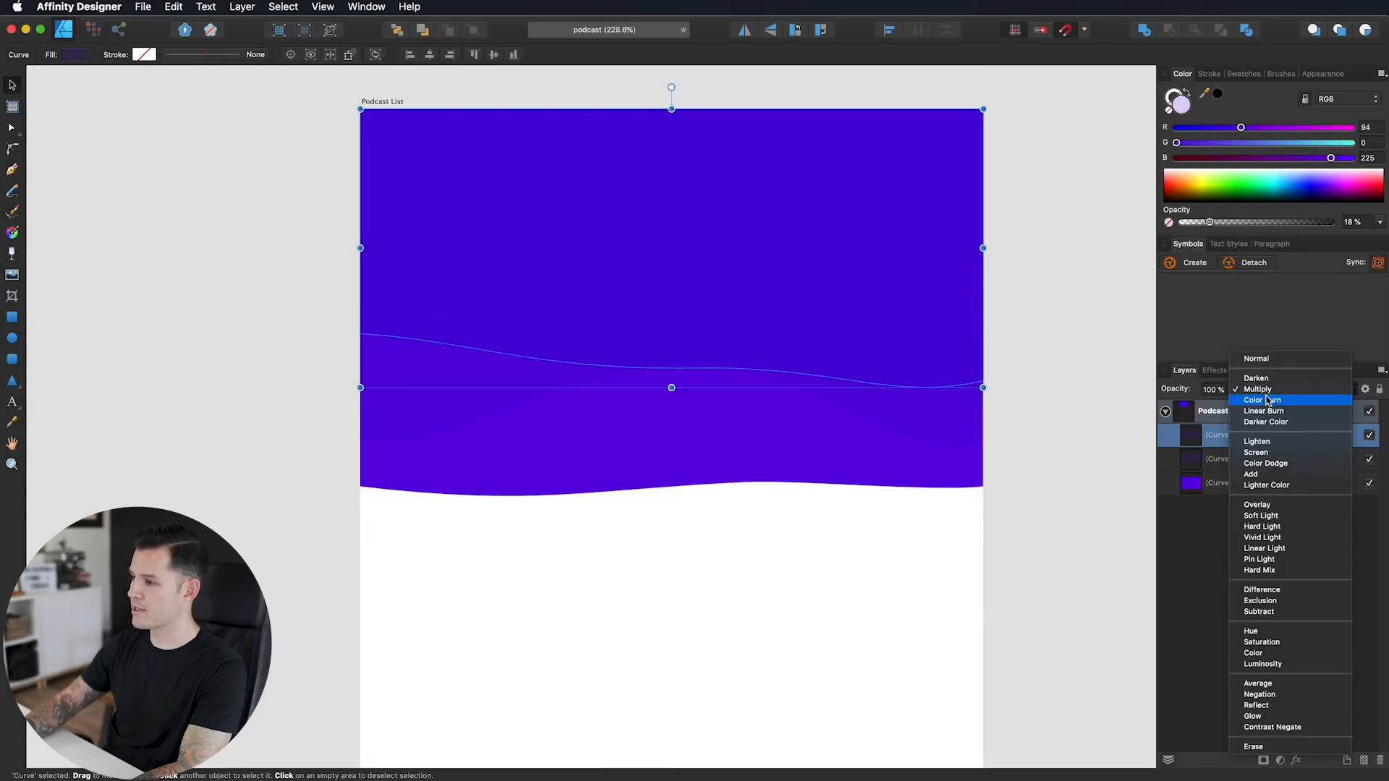
pyautogui.click(1266, 454)
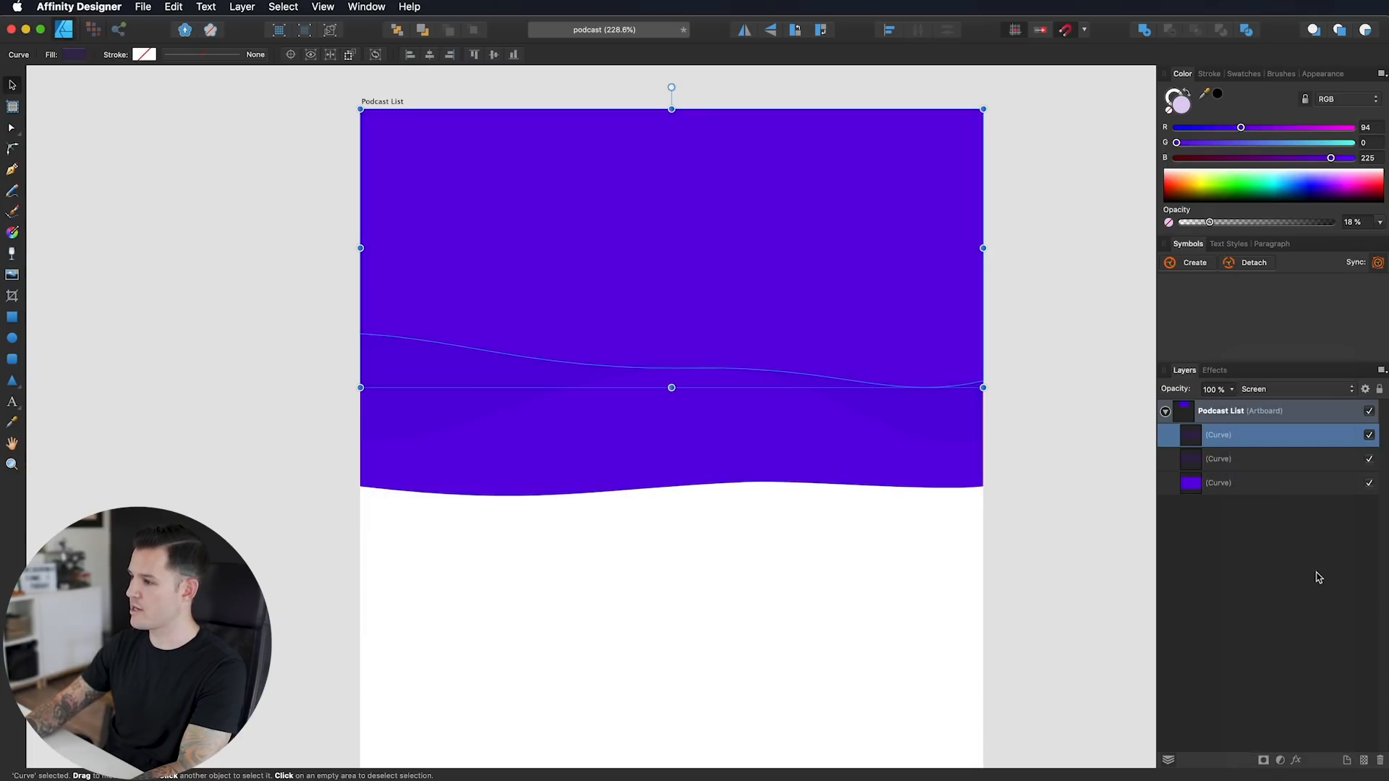
pyautogui.moveTo(1210, 223)
pyautogui.mouseDown()
pyautogui.moveTo(1253, 224)
pyautogui.moveTo(1230, 225)
pyautogui.mouseUp()
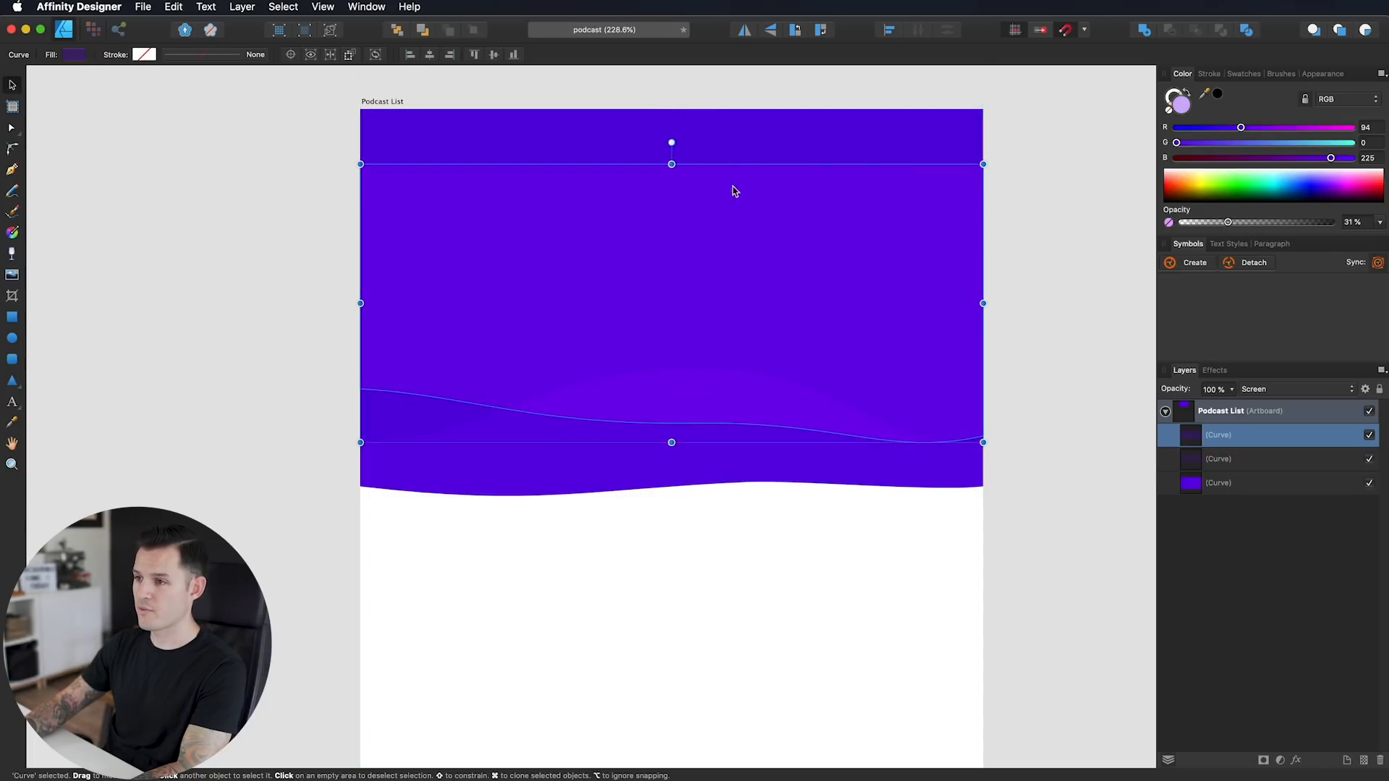
# Step: Stretch the top wave shape's upper edge flush with the artboard's top, and shorten the shape by raising its bottom edge
pyautogui.moveTo(671, 164); pyautogui.dragTo(671, 109)
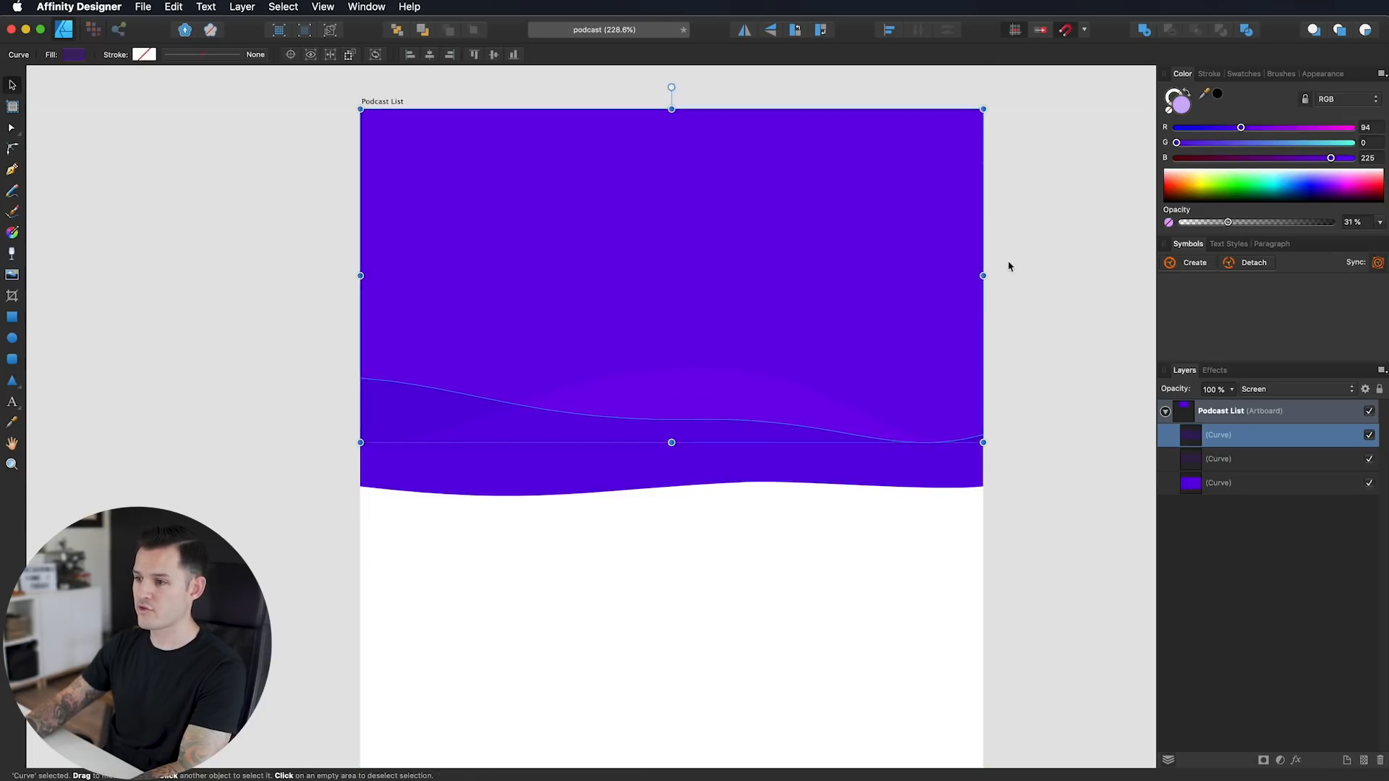
pyautogui.click(1076, 348)
pyautogui.press('super+minus')
pyautogui.press('super+minus')
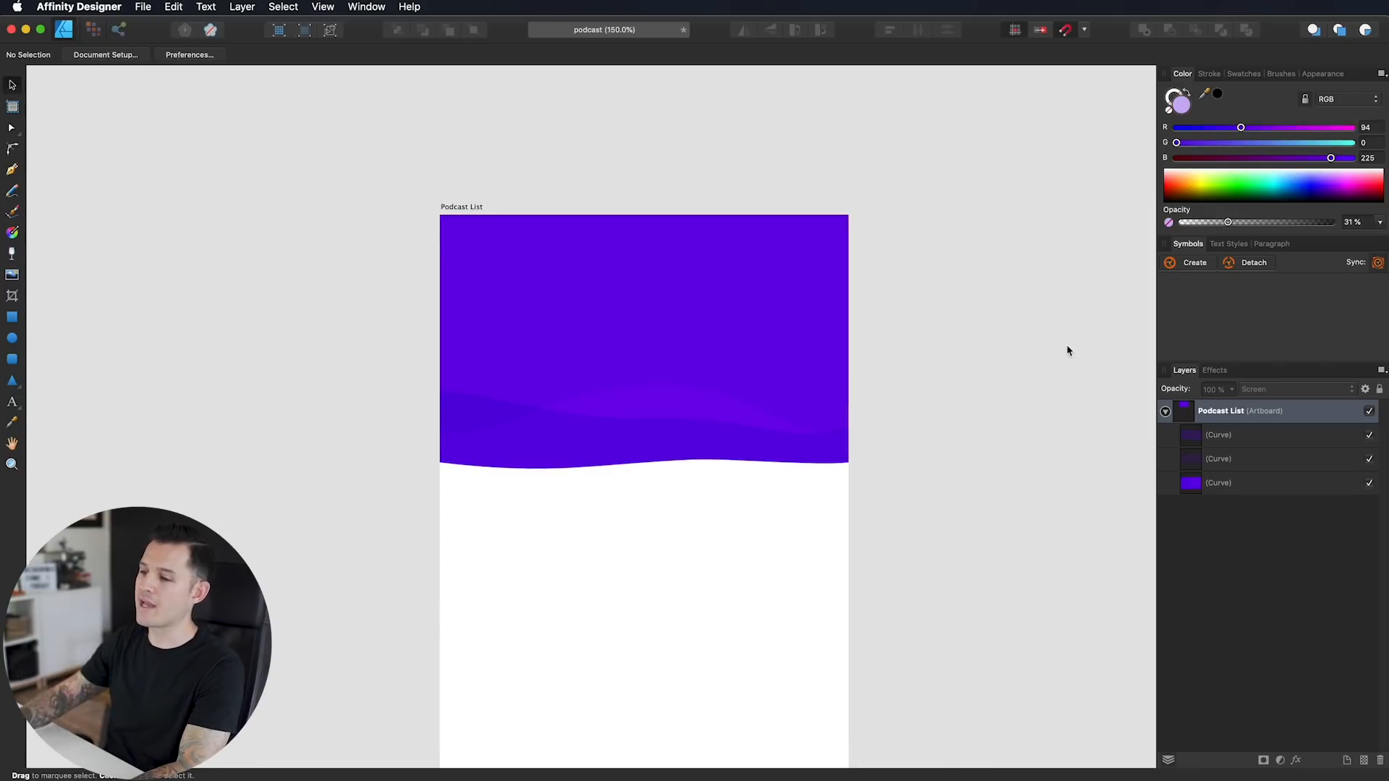
pyautogui.click(631, 391)
pyautogui.moveTo(643, 432); pyautogui.dragTo(644, 374)
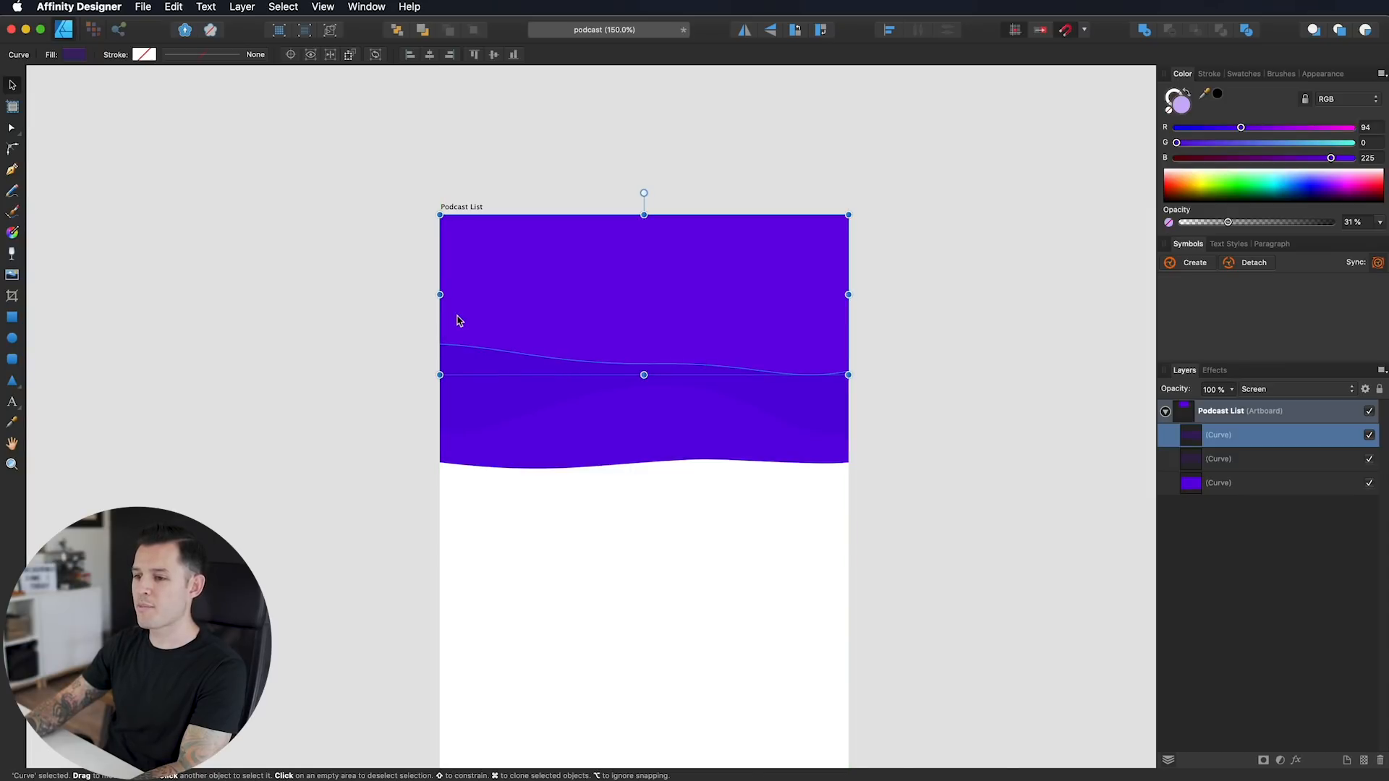
# Step: Lower both end nodes of the wave's bottom edge so that the curve arches upward in the middle
pyautogui.press('a')
pyautogui.moveTo(439, 344); pyautogui.dragTo(440, 384)
pyautogui.moveTo(848, 371)
pyautogui.mouseDown()
pyautogui.moveTo(849, 404)
pyautogui.moveTo(849, 311)
pyautogui.moveTo(849, 382)
pyautogui.mouseUp()
pyautogui.click(936, 350)
pyautogui.press('v')
# Step: Set the reshaped wave's blend mode to Multiply and its layer opacity to 70%
pyautogui.click(784, 323)
pyautogui.click(1266, 390)
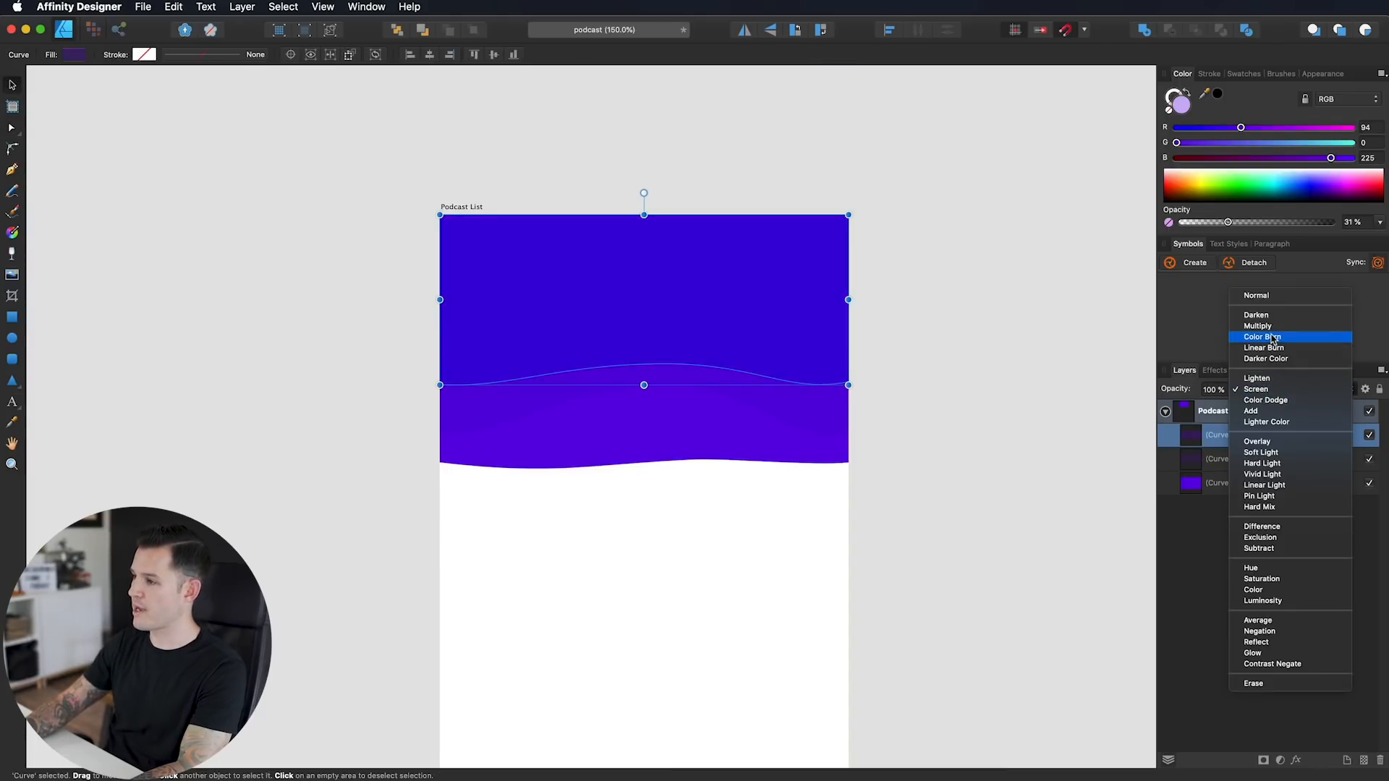
pyautogui.click(1258, 335)
pyautogui.click(922, 423)
pyautogui.click(810, 345)
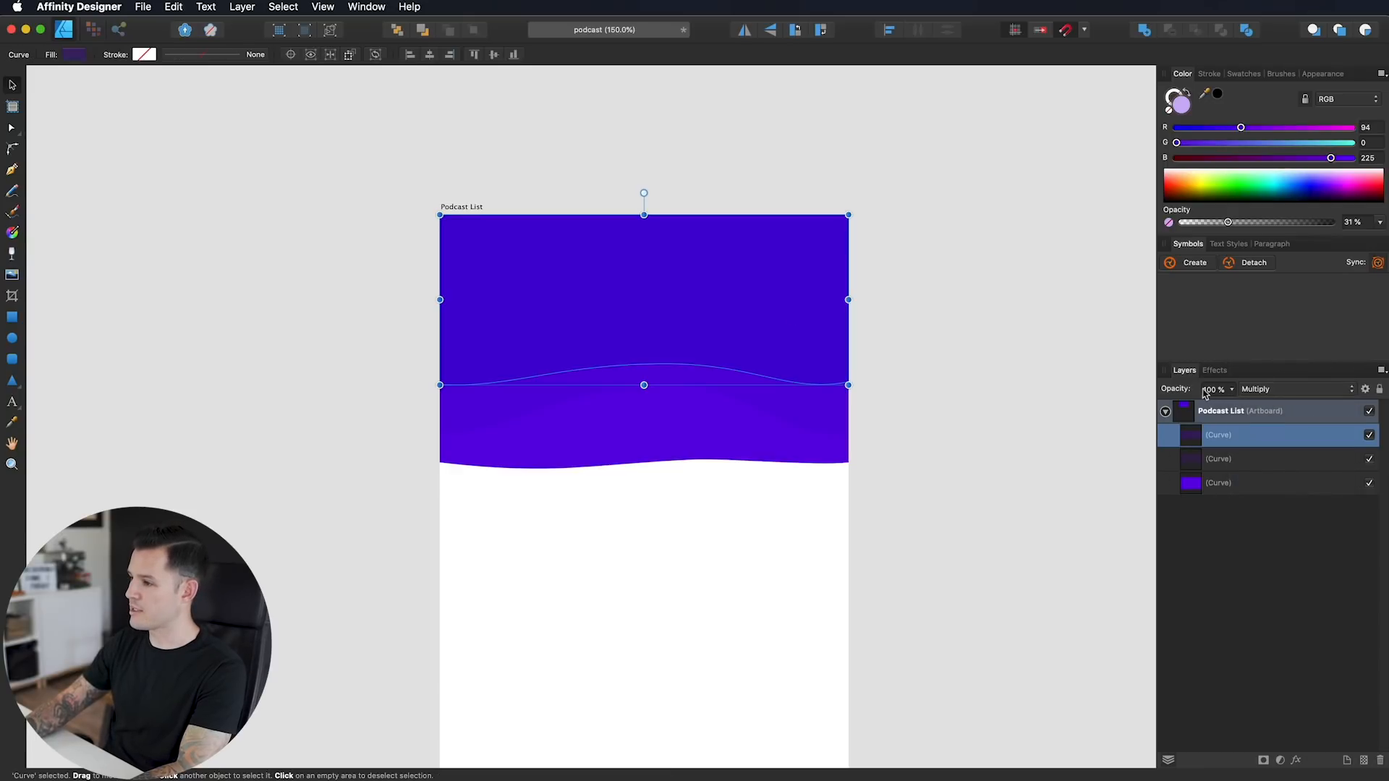
pyautogui.click(1224, 391)
pyautogui.write('50')
pyautogui.press('Return')
pyautogui.click(962, 405)
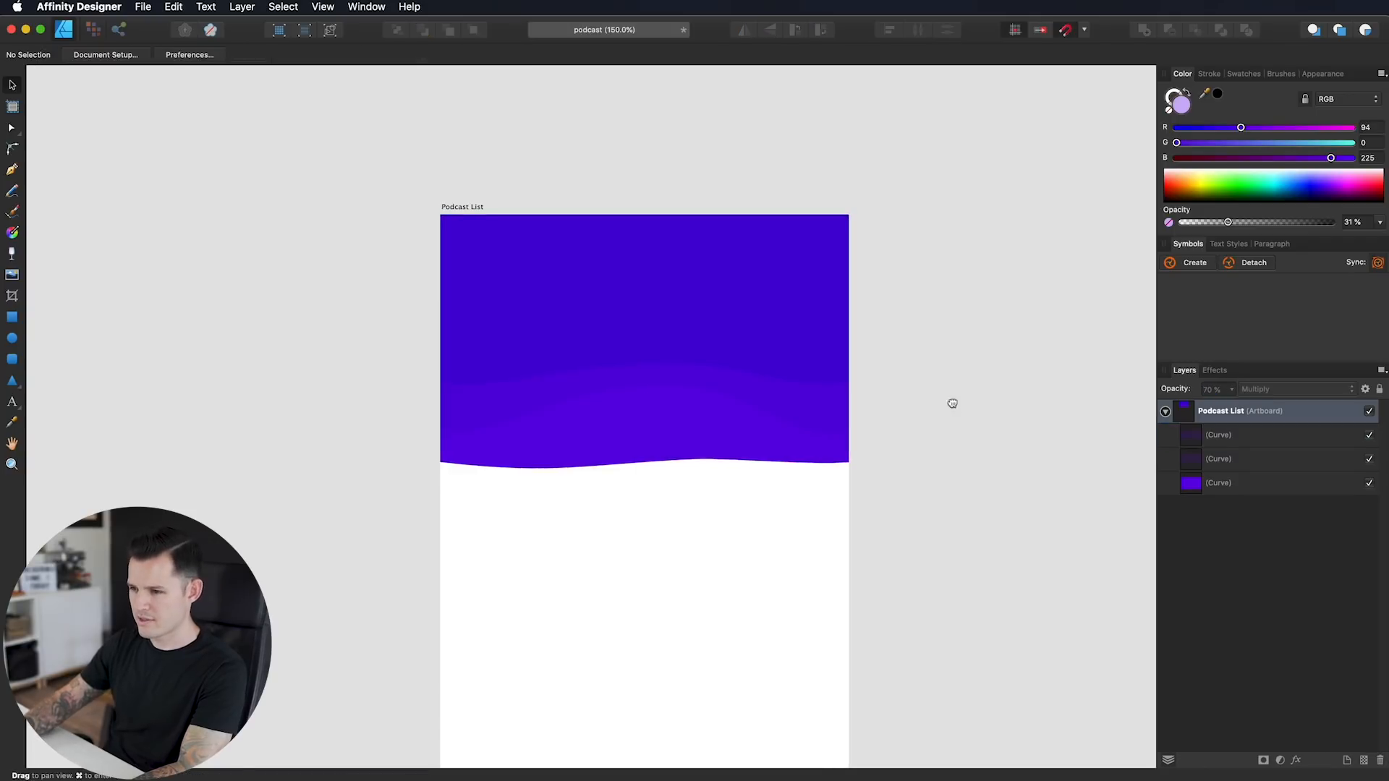
# Step: Group the three wave shapes and name the group "header"
pyautogui.hscroll(-1, 940, 412)
pyautogui.moveTo(976, 517); pyautogui.dragTo(295, 159)
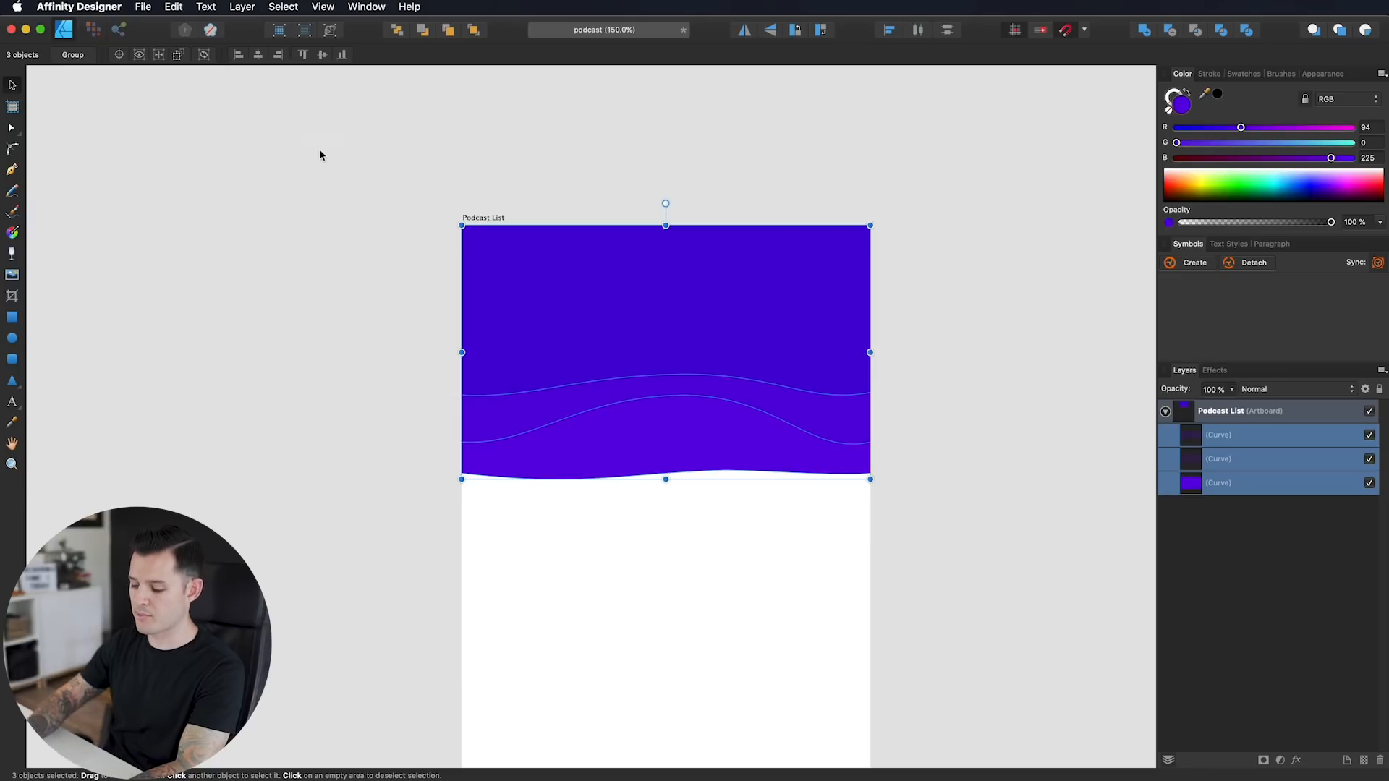
pyautogui.press('super+g')
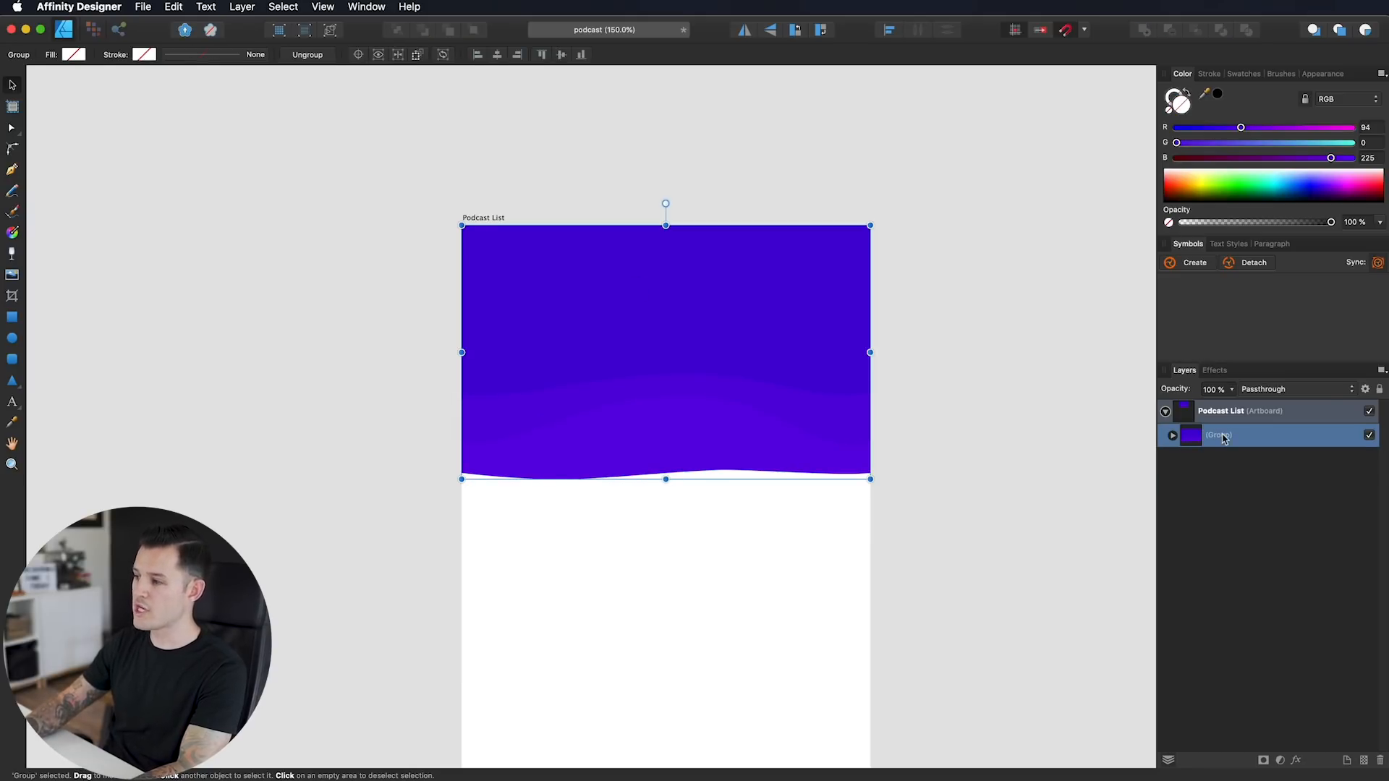
pyautogui.doubleClick(1221, 437)
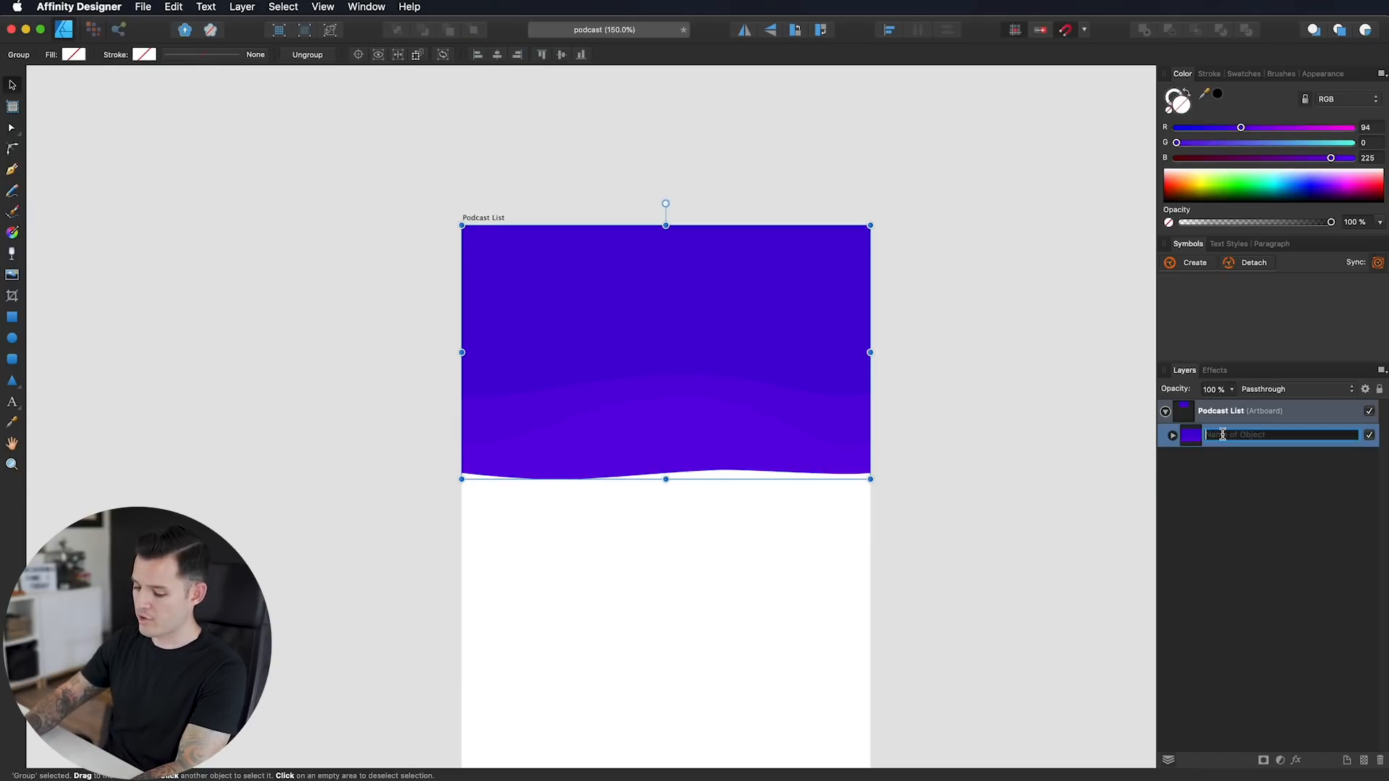
pyautogui.press('Return')
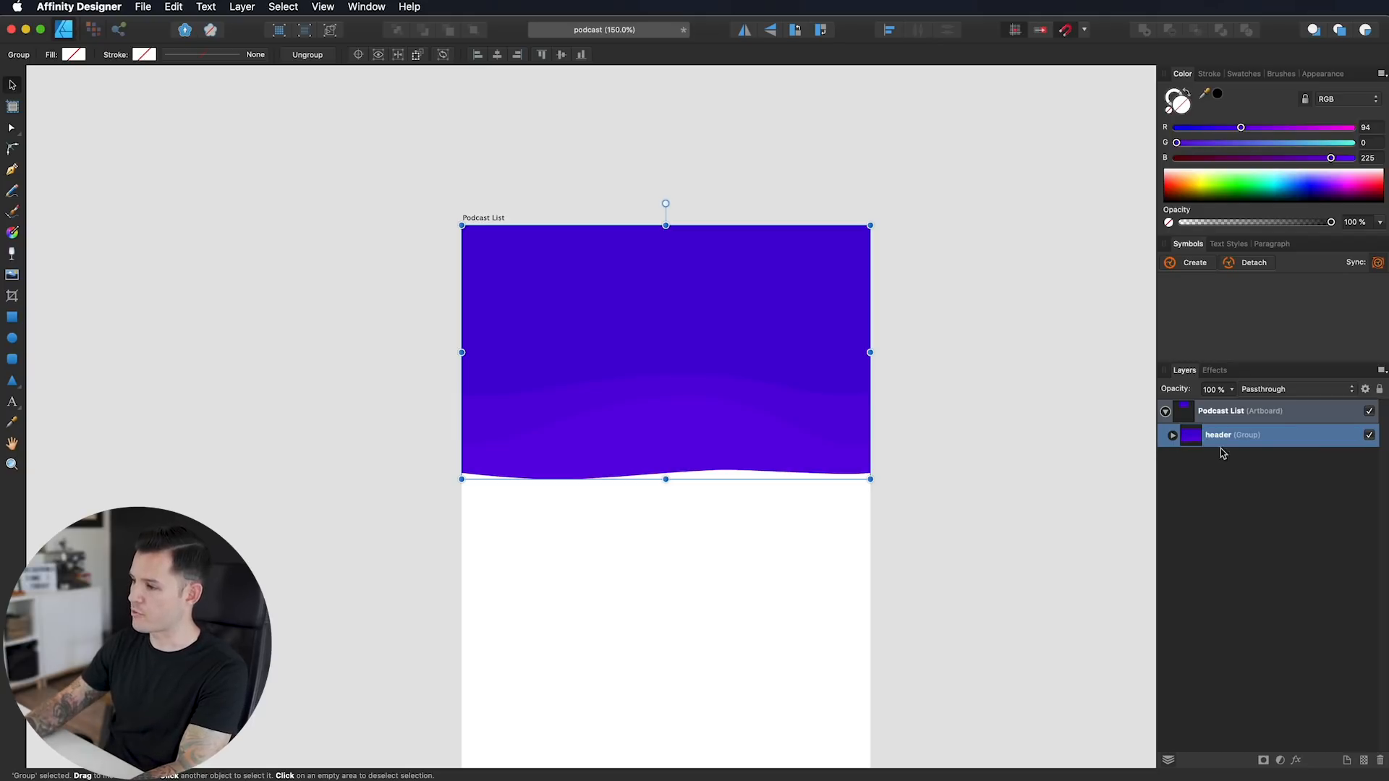
pyautogui.click(1000, 384)
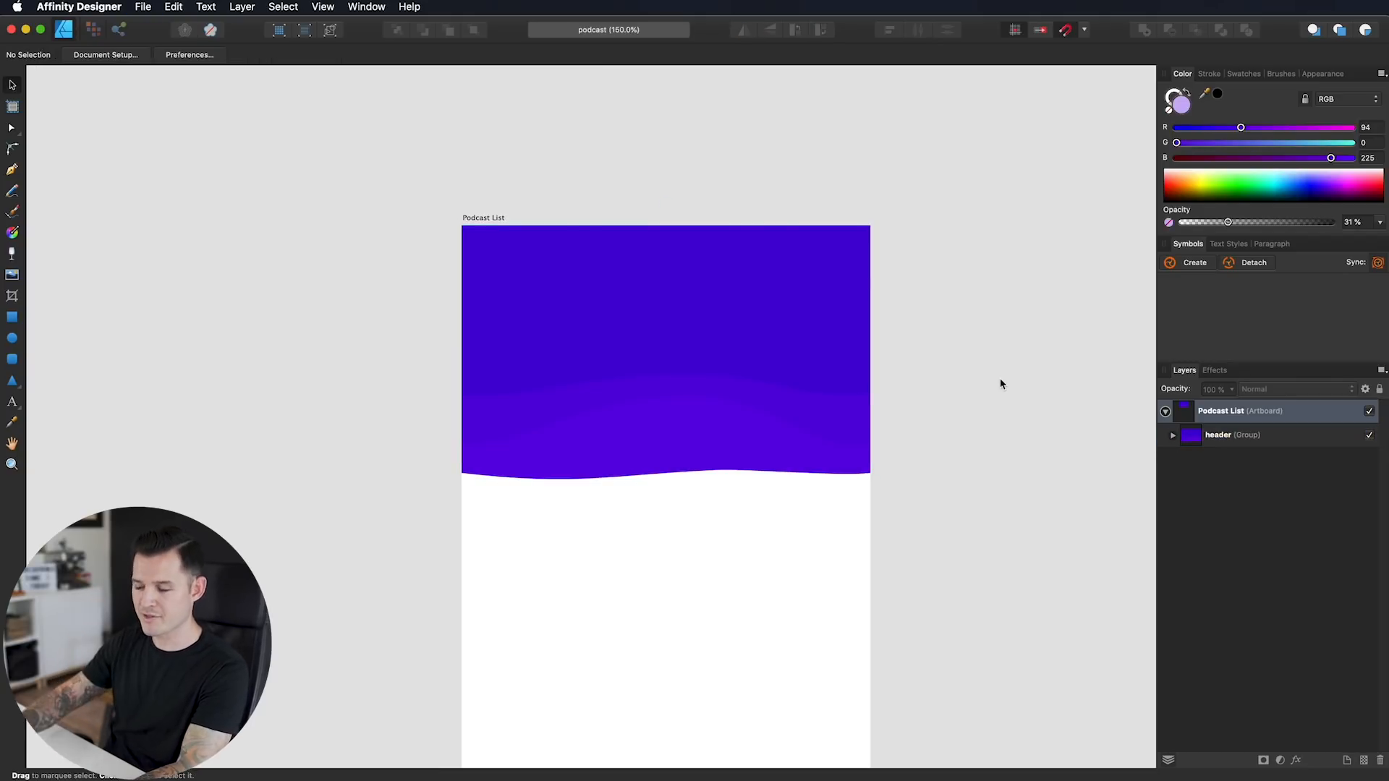
pyautogui.moveTo(1000, 404); pyautogui.dragTo(1020, 373)
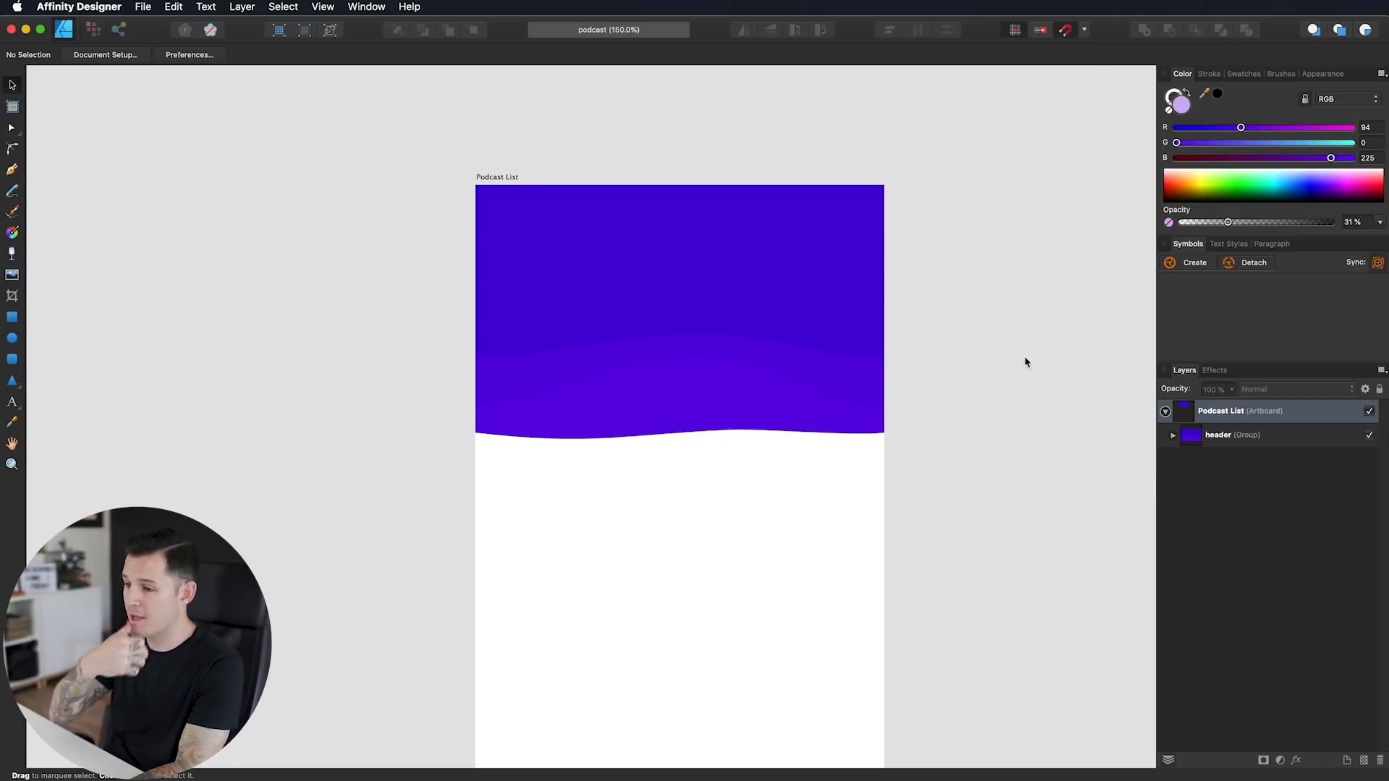
# Step: Turn on the grid, guides and rulers for the Podcast List artboard
pyautogui.click(488, 181)
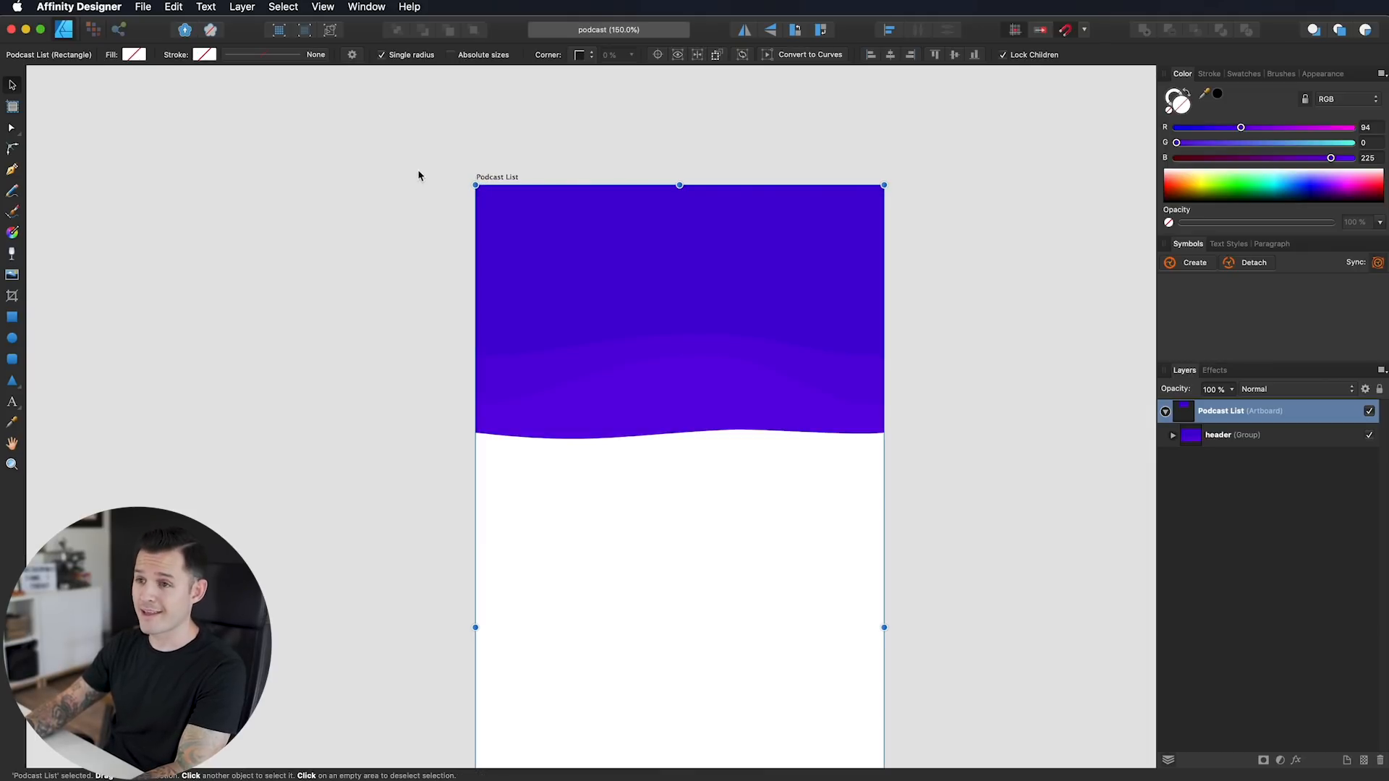
pyautogui.click(323, 7)
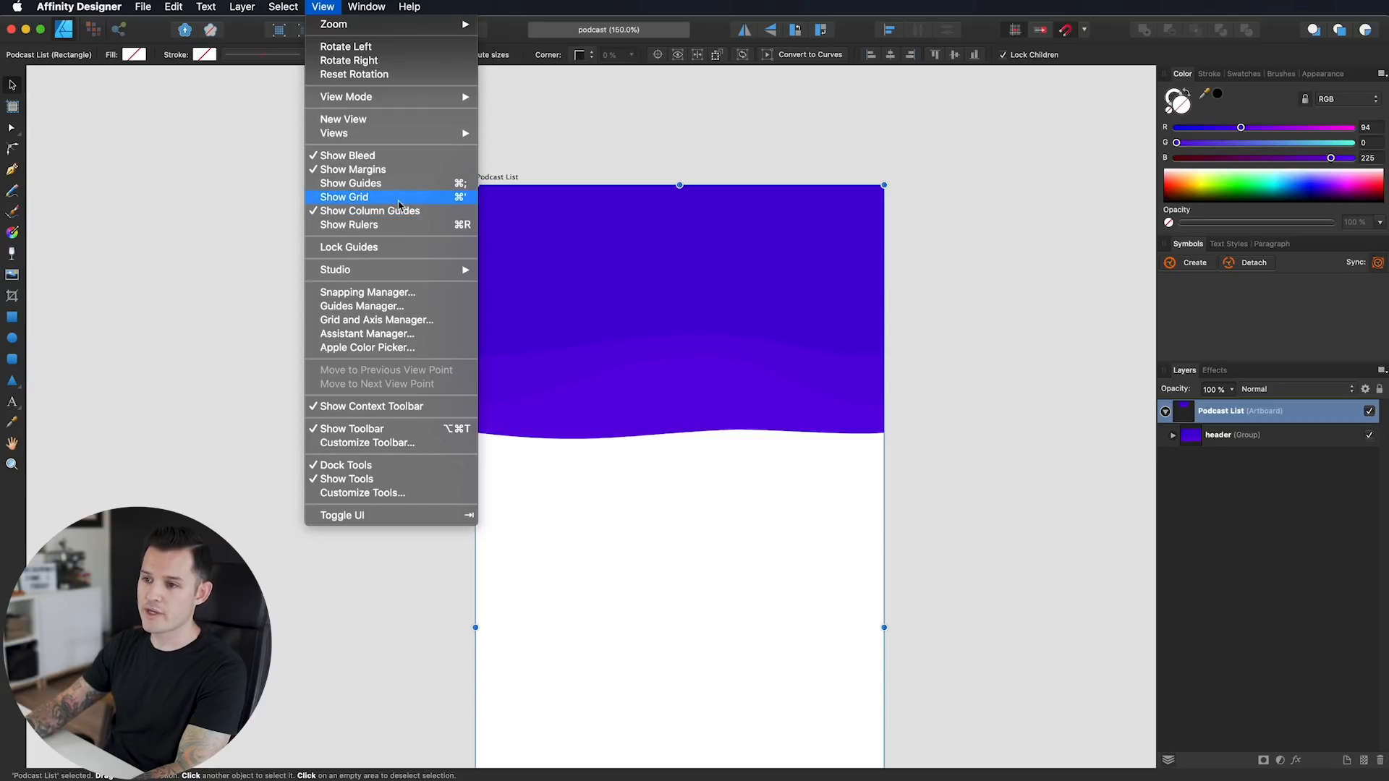
pyautogui.click(386, 198)
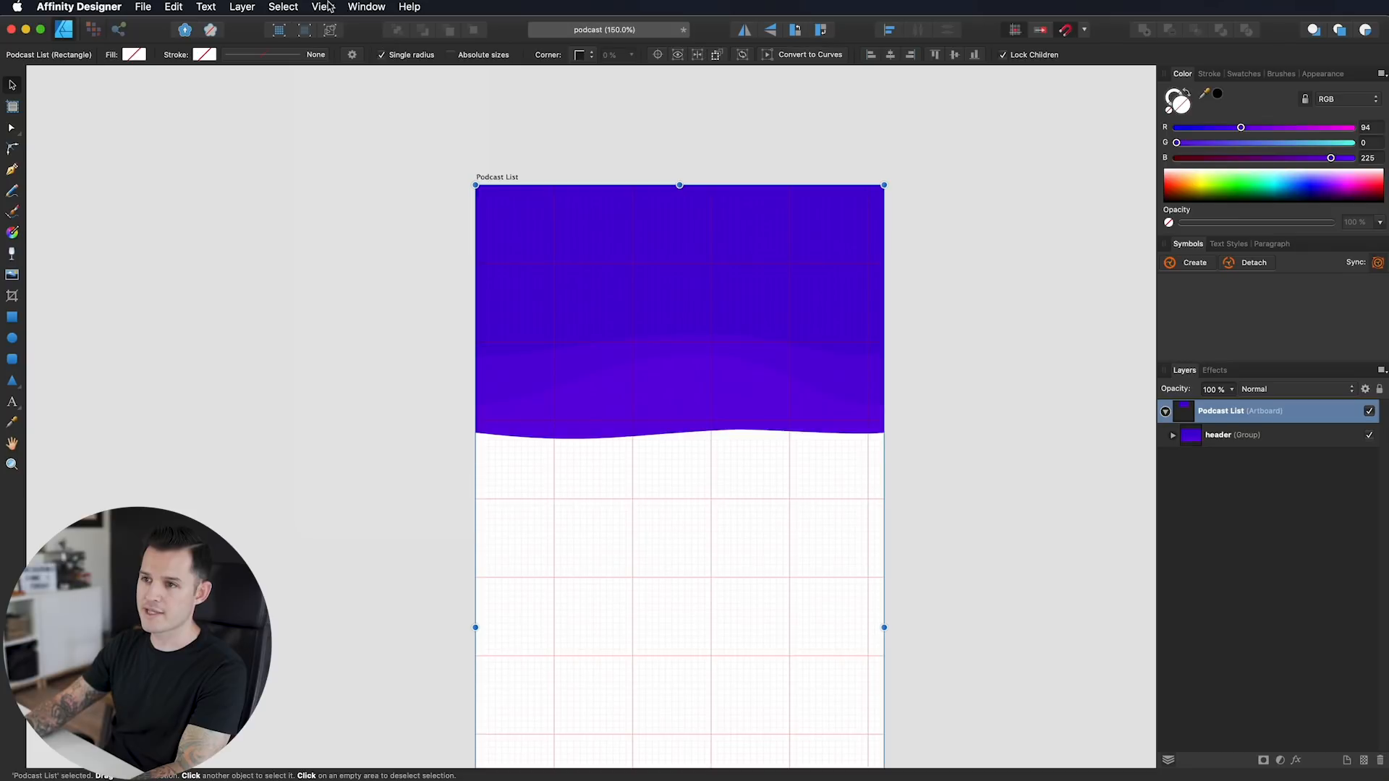
pyautogui.click(323, 7)
pyautogui.click(340, 185)
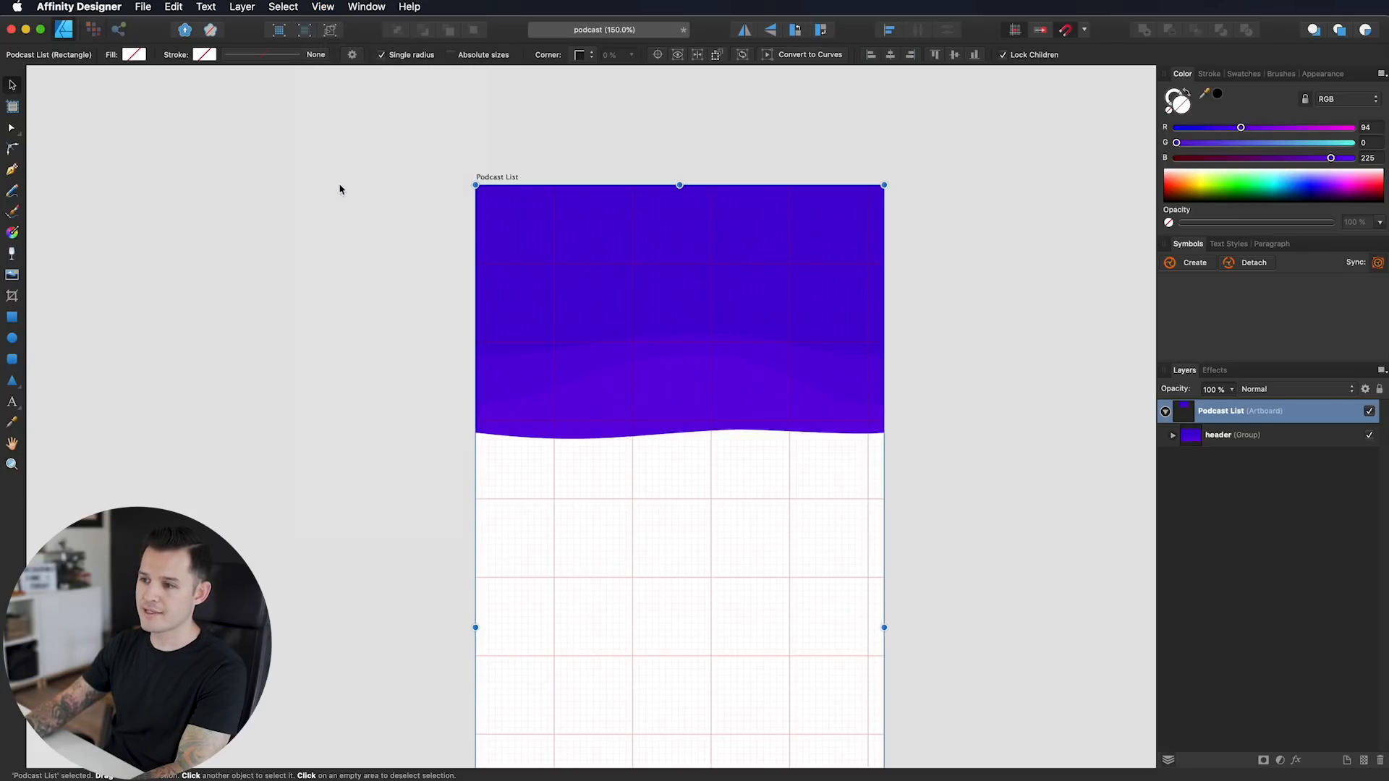
pyautogui.click(323, 7)
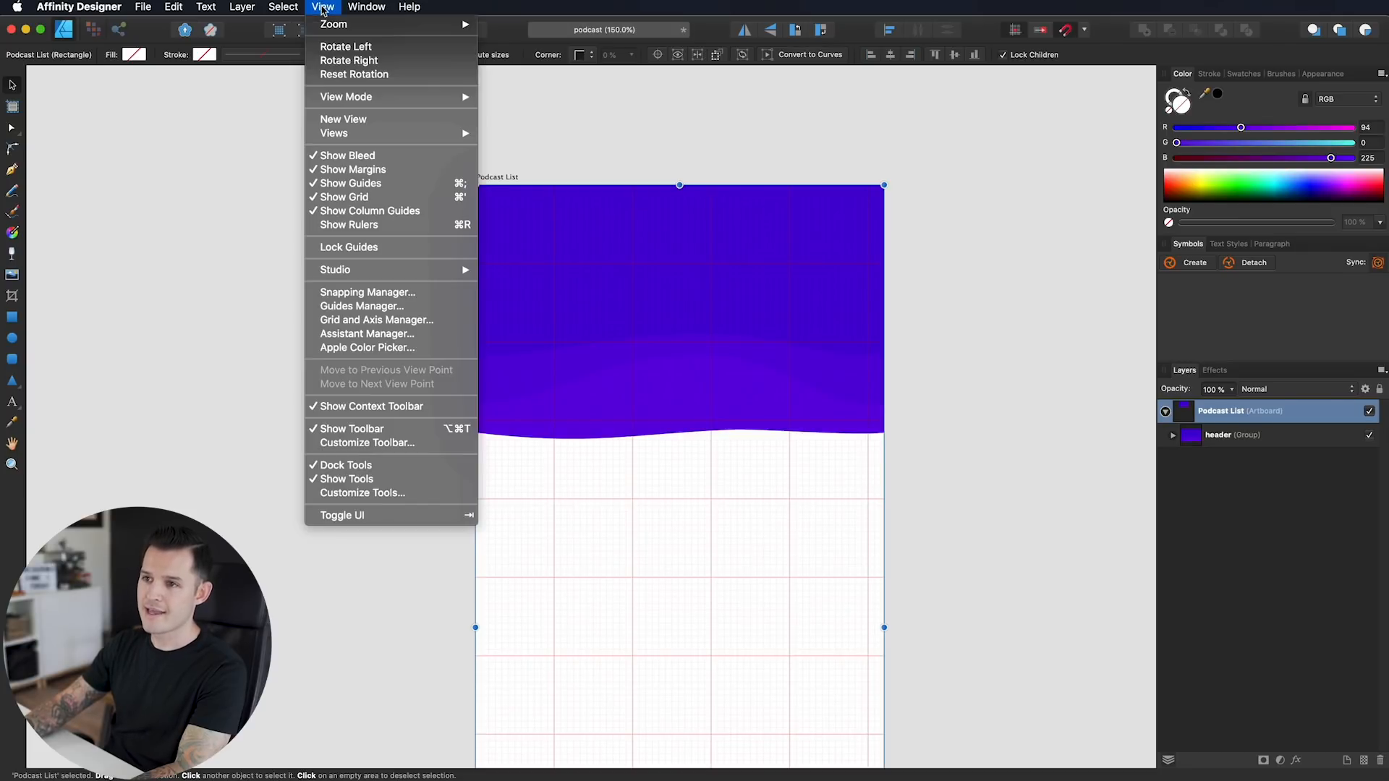
pyautogui.click(374, 230)
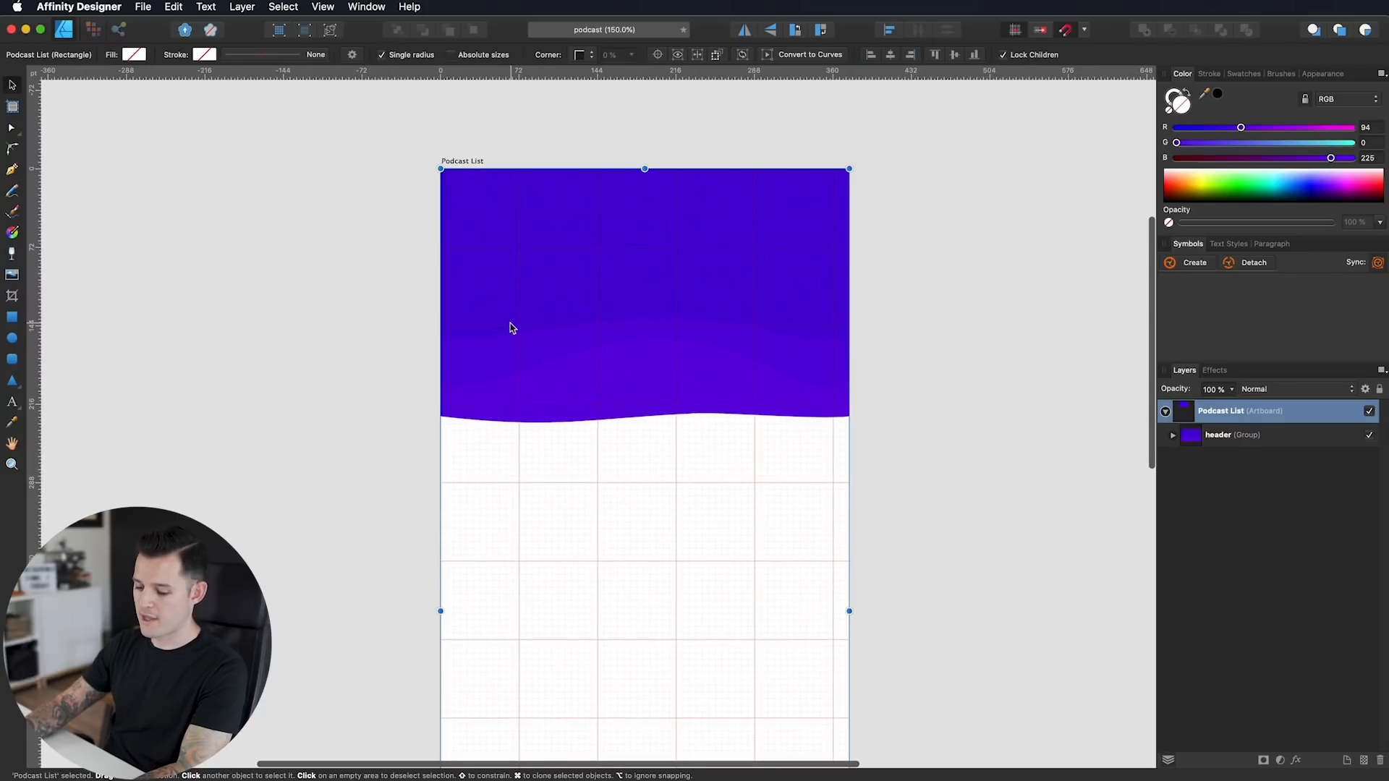
# Step: Examine how the grid lines fall across the Podcast List artboard, from the header to the empty area and the side edges
pyautogui.press('z')
pyautogui.moveTo(514, 314); pyautogui.dragTo(599, 342)
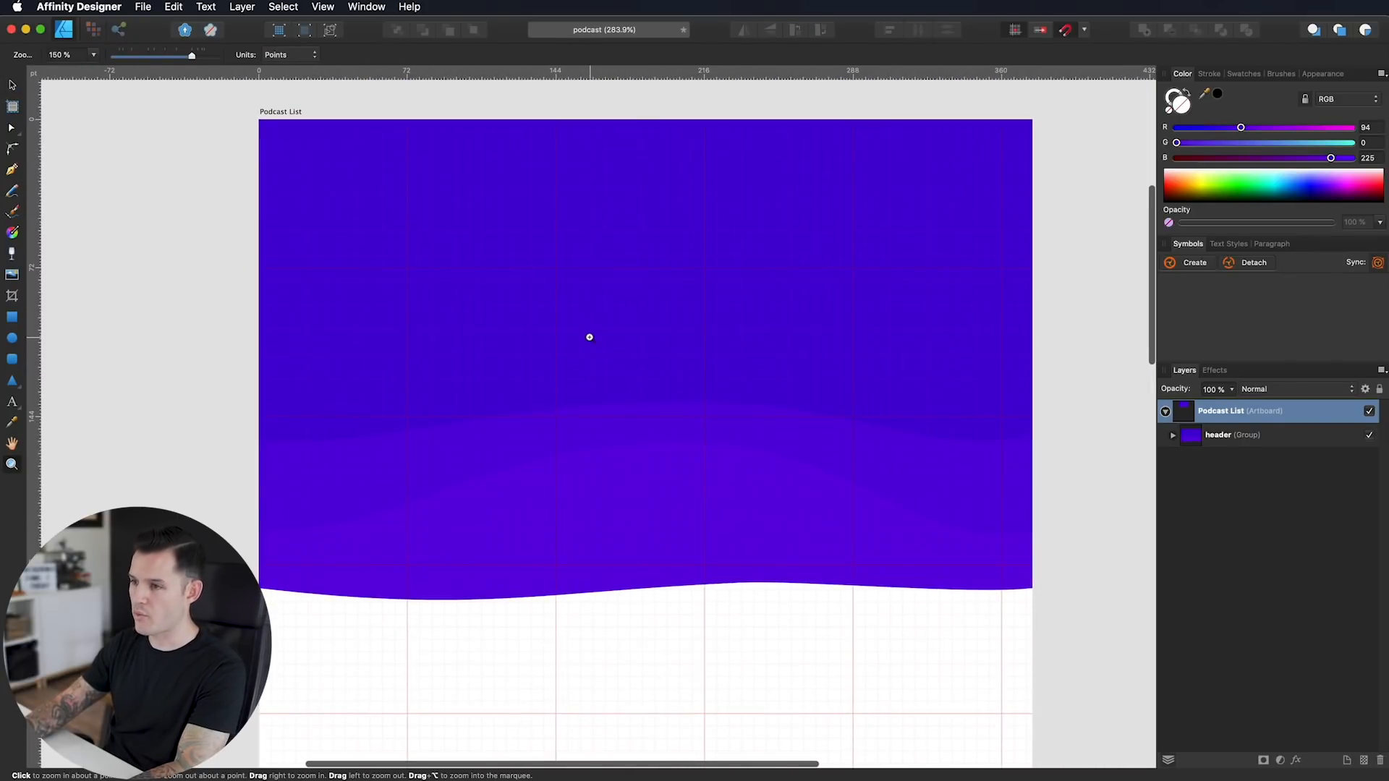
pyautogui.press('v')
pyautogui.click(277, 112)
pyautogui.scroll(-10, 925, 340)
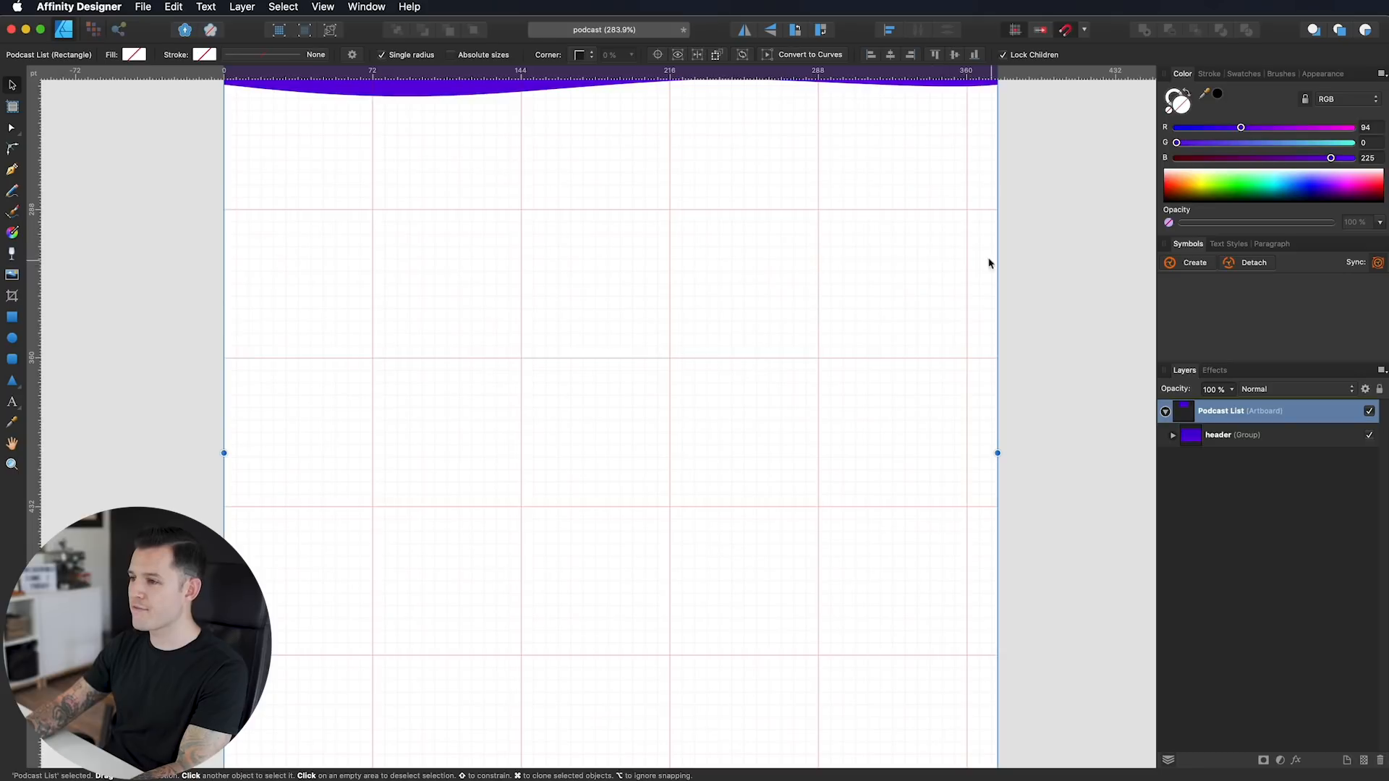
pyautogui.scroll(4, 793, 329)
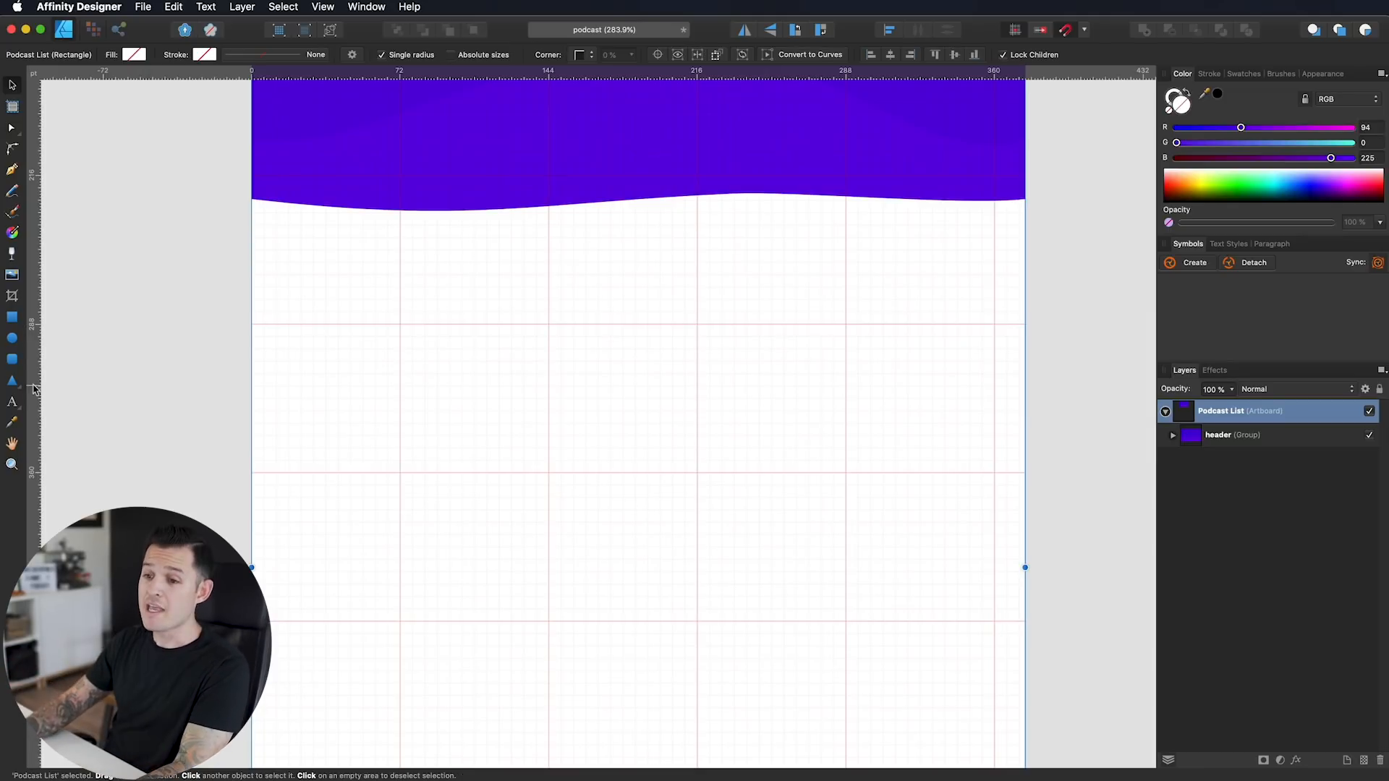
pyautogui.moveTo(33, 384)
pyautogui.mouseDown()
pyautogui.moveTo(378, 382)
pyautogui.moveTo(32, 393)
pyautogui.mouseUp()
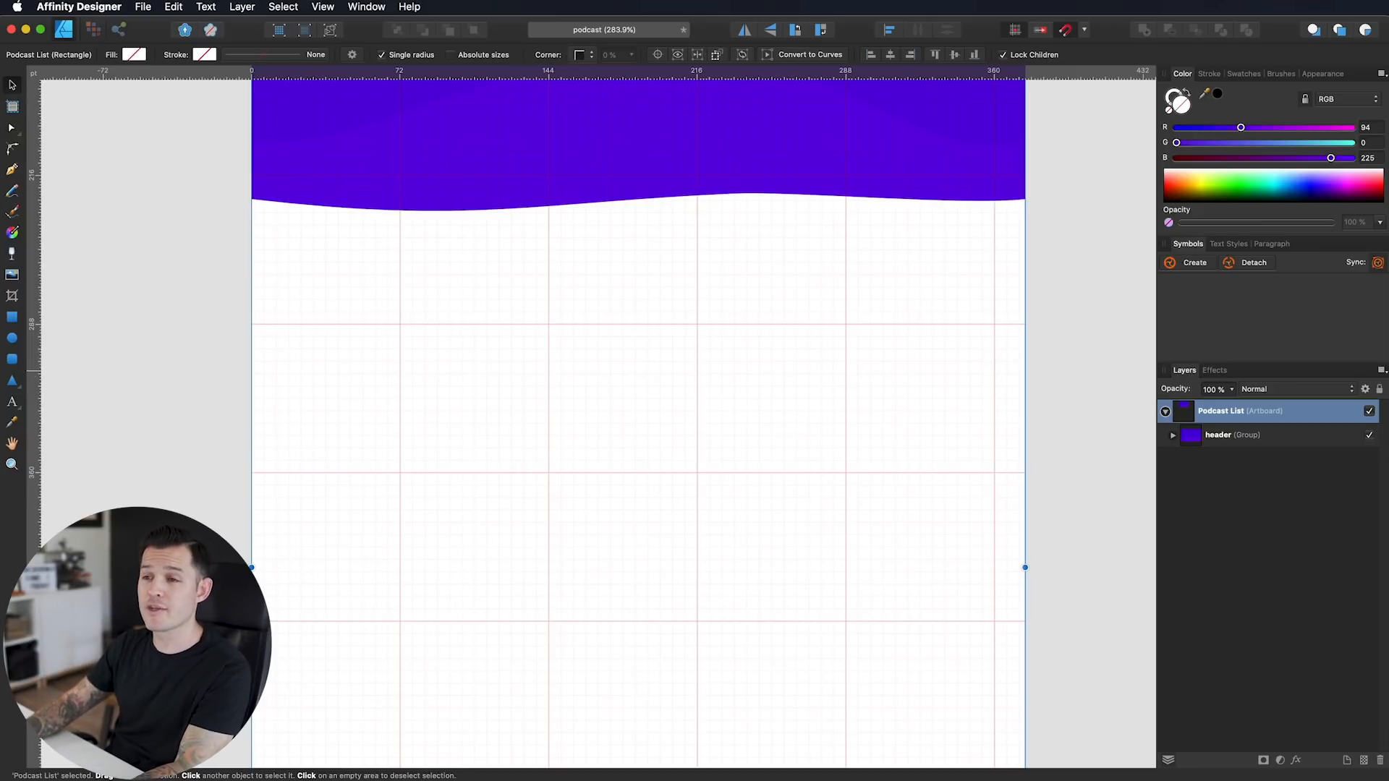
# Step: Open the grid and snapping axis settings, switch the grid to Basic mode and set its spacing to 10 pt
pyautogui.click(323, 6)
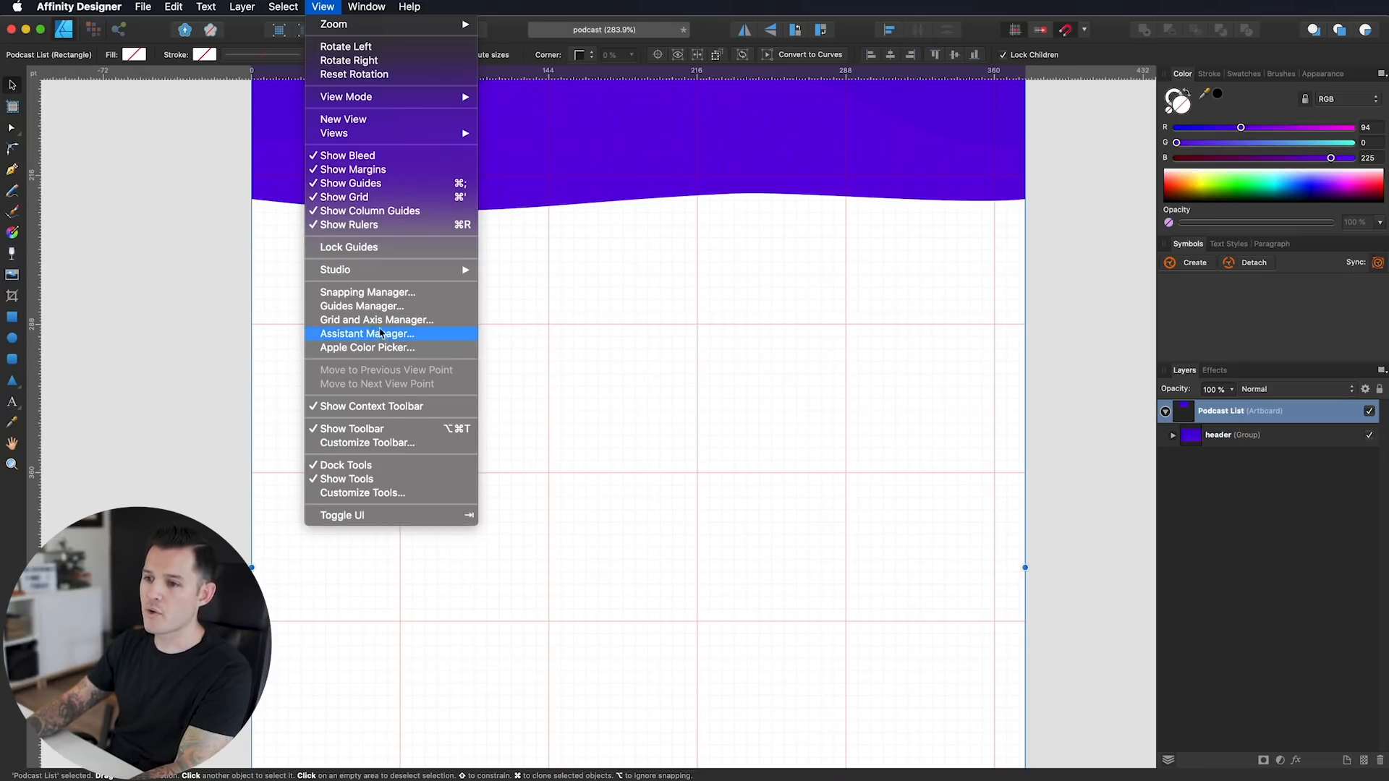
pyautogui.click(370, 321)
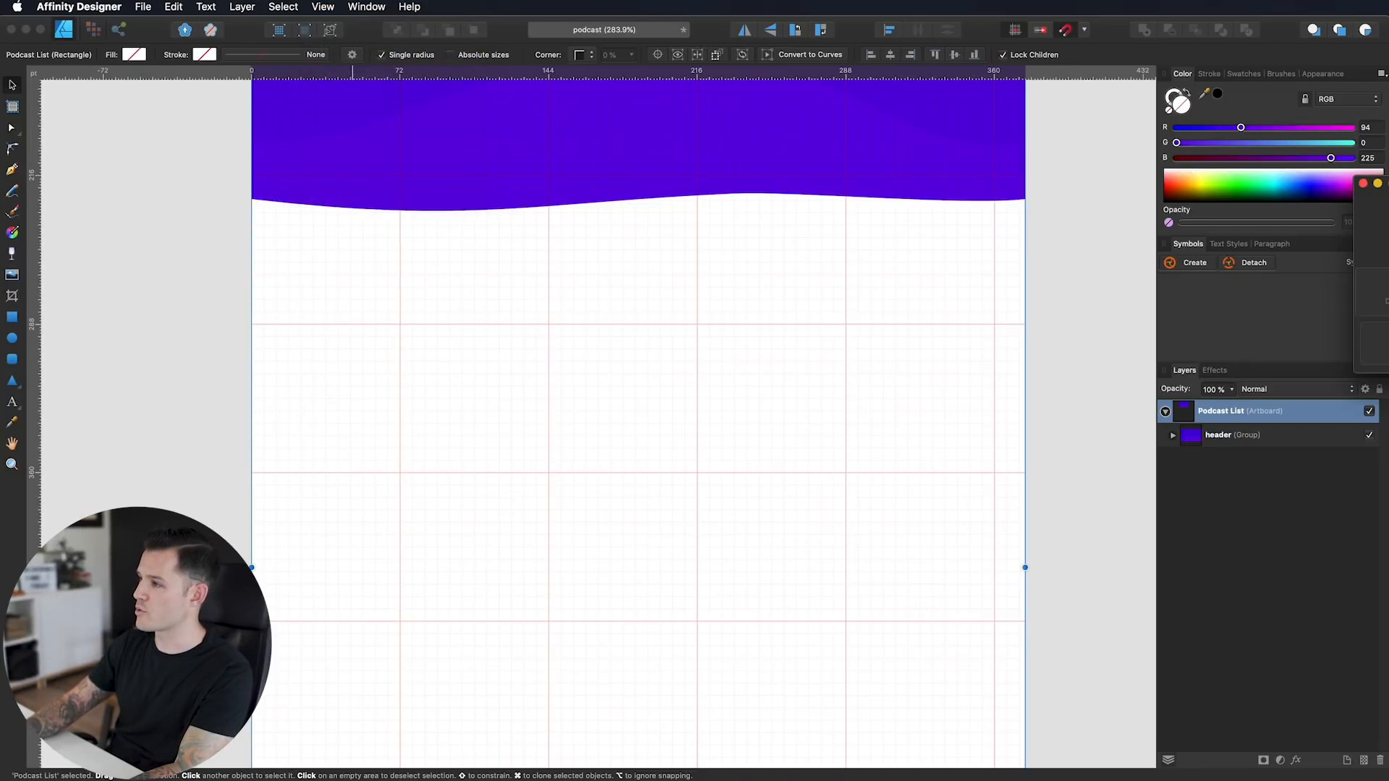
pyautogui.moveTo(858, 263); pyautogui.dragTo(929, 243)
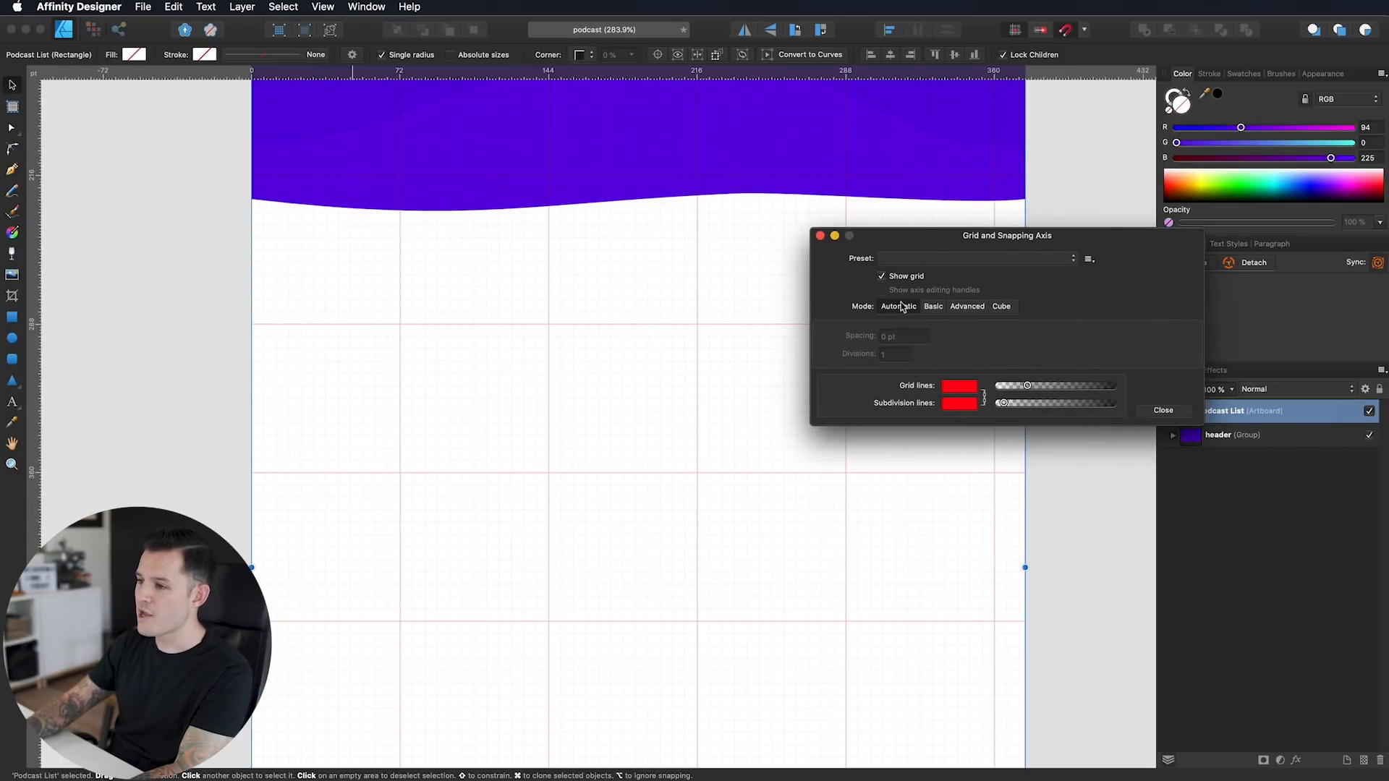
pyautogui.moveTo(944, 253); pyautogui.dragTo(1005, 307)
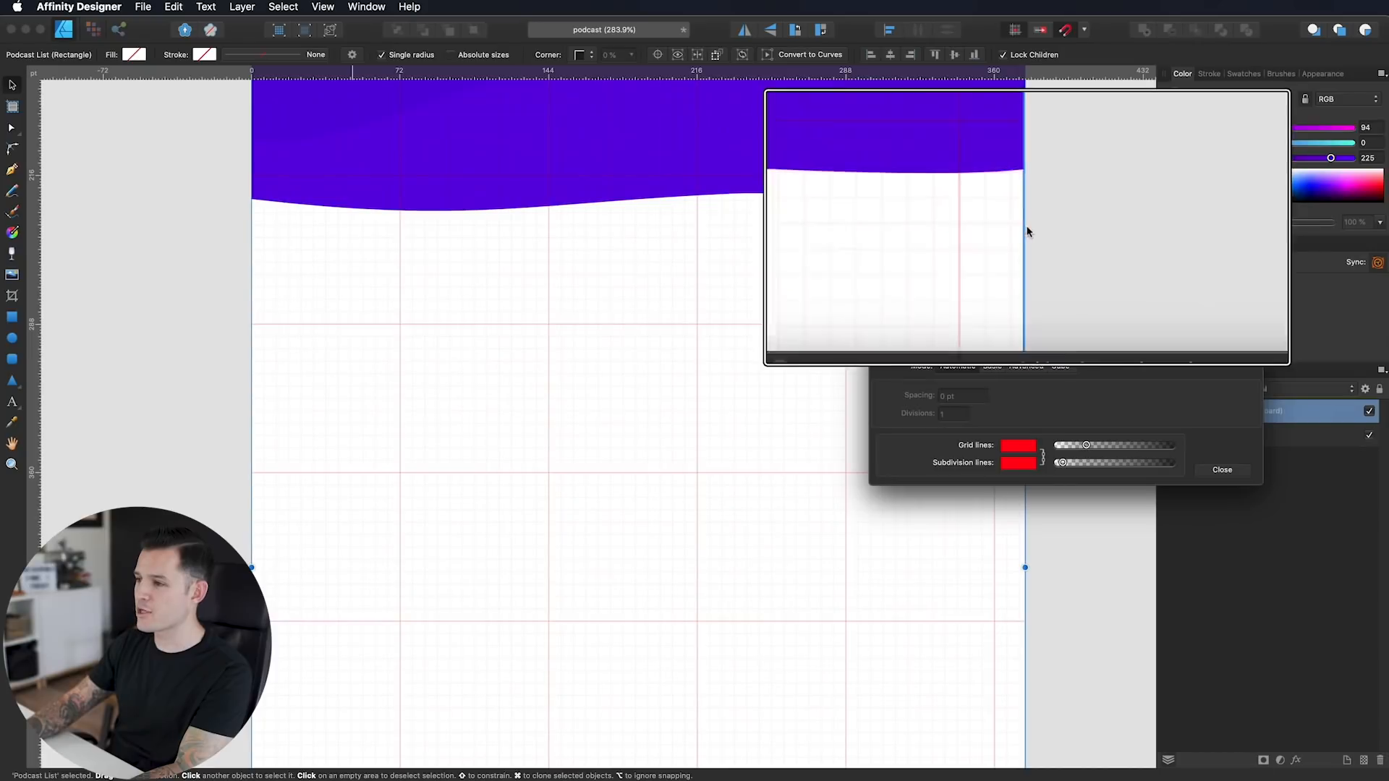
pyautogui.click(992, 368)
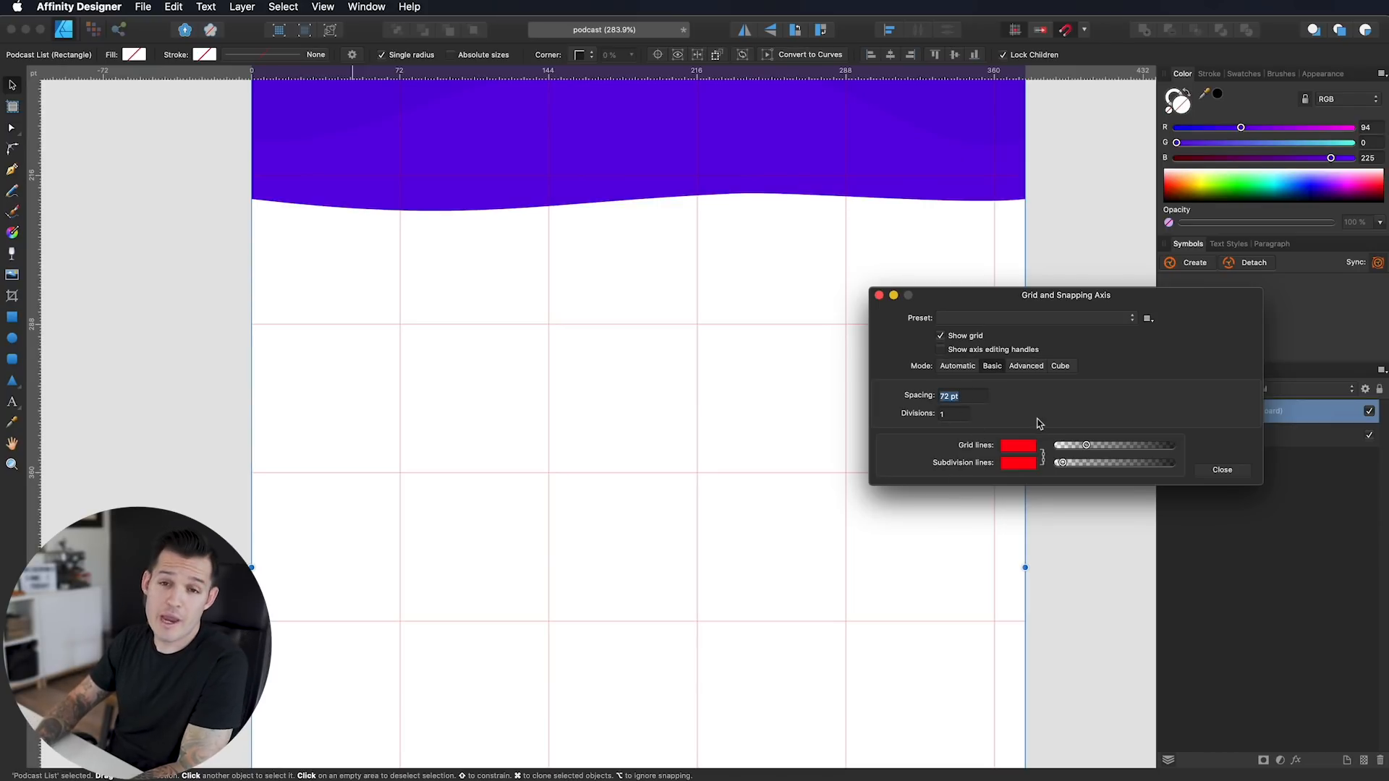
pyautogui.write('10')
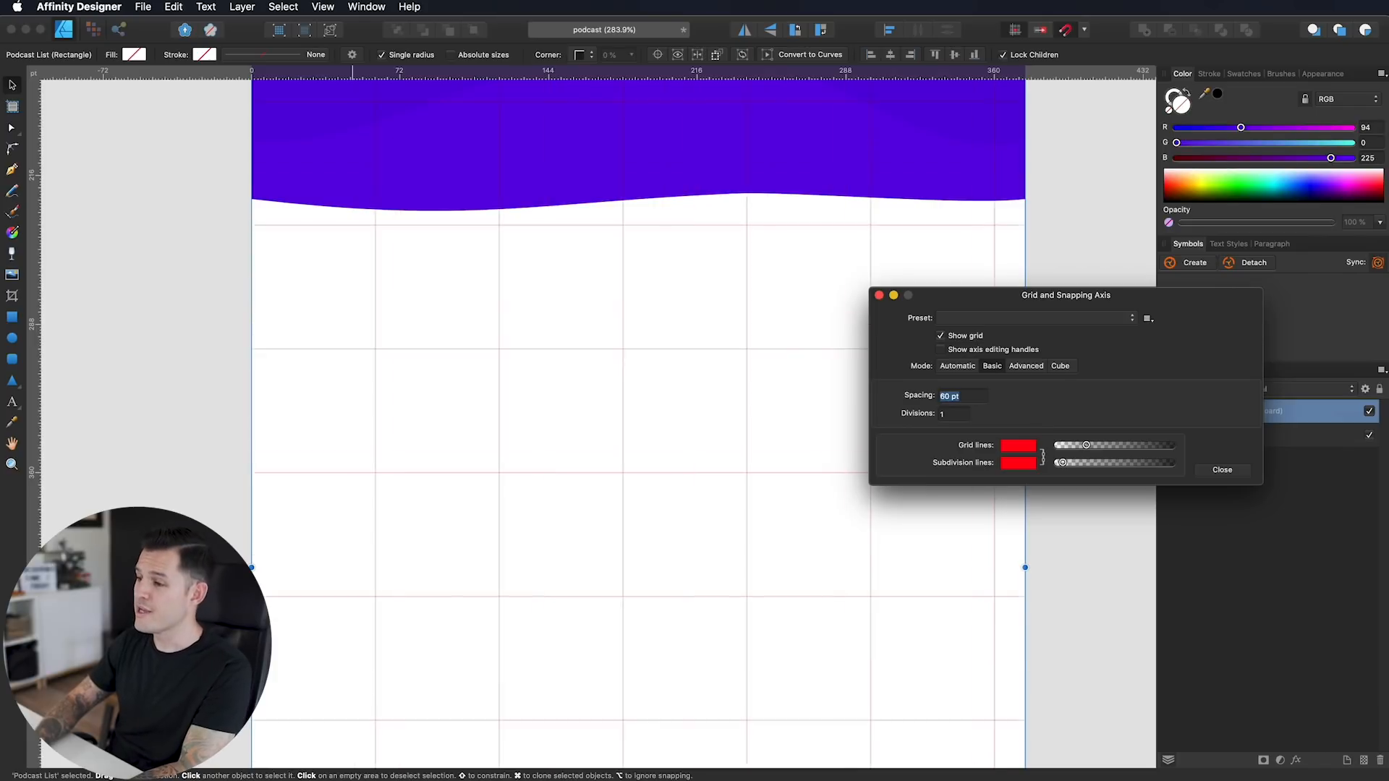
pyautogui.press('Return')
pyautogui.press('Down')
pyautogui.press('Up')
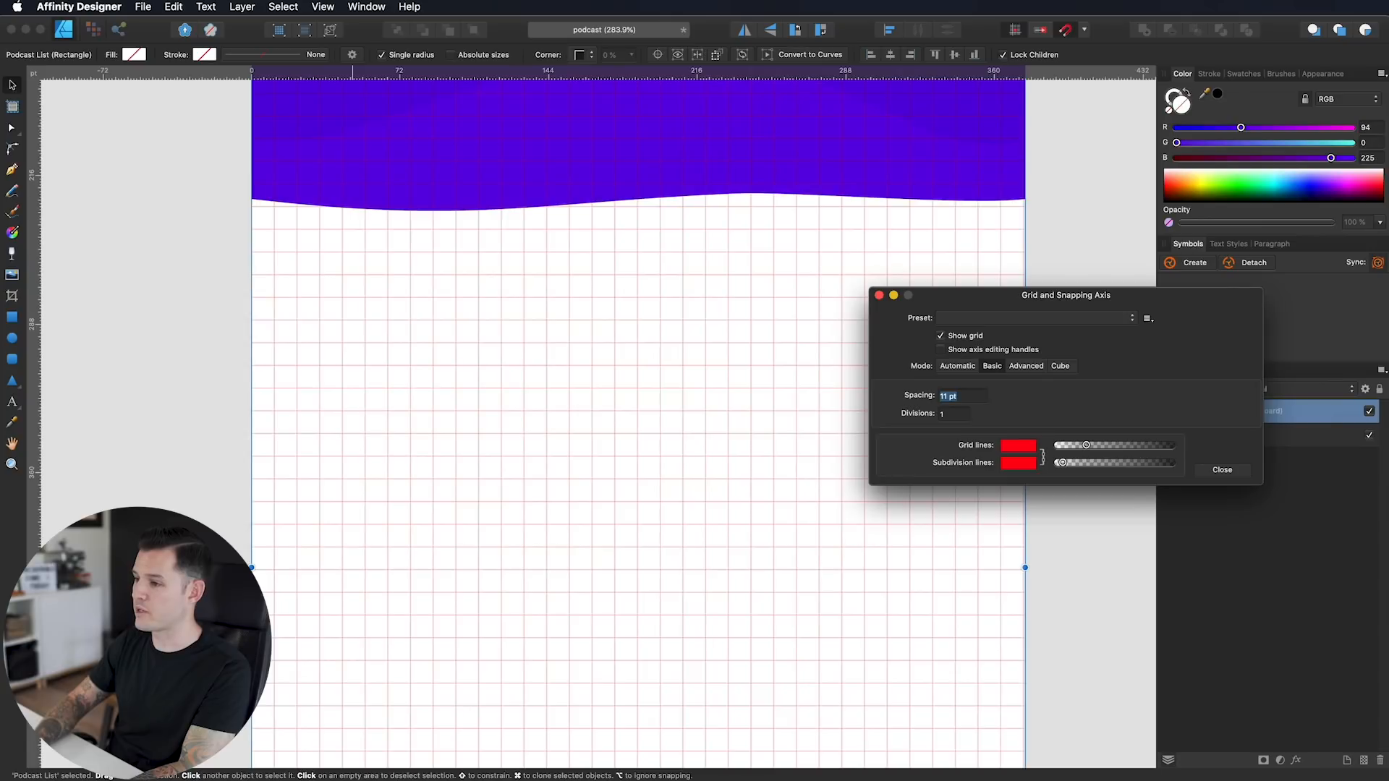
# Step: Set the grid spacing to 15 pt with 4 divisions and close the grid and snapping axis settings
pyautogui.press('Tab')
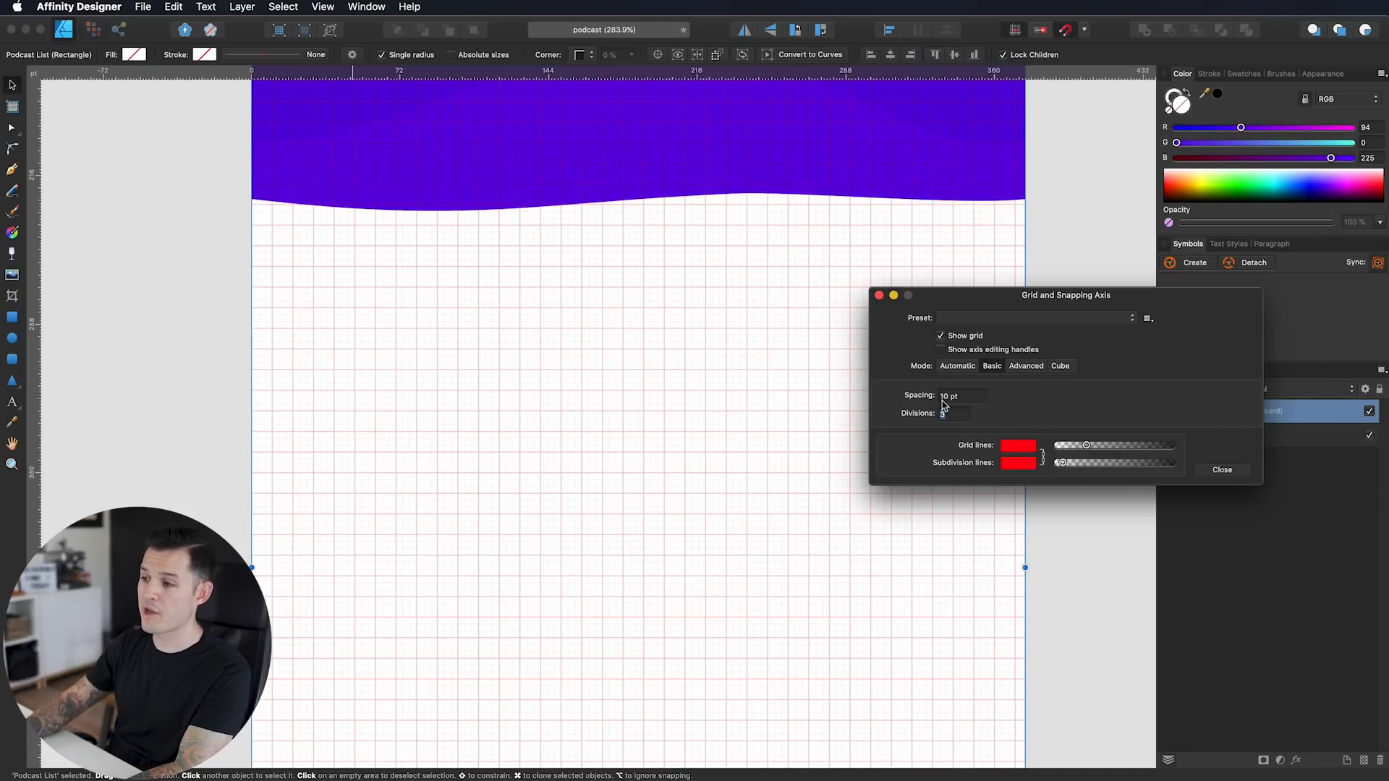
pyautogui.scroll(10, 1002, 256)
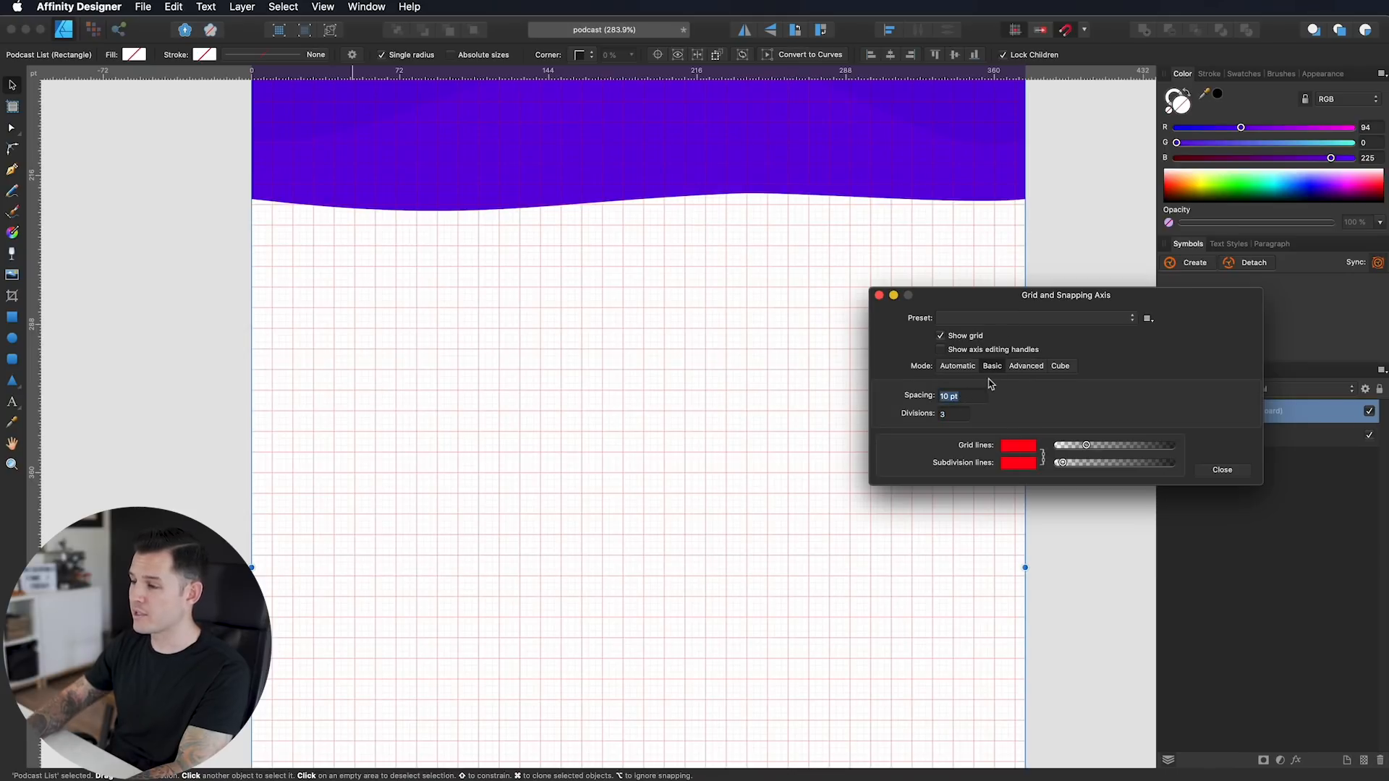
pyautogui.press('Up')
pyautogui.press('Up')
pyautogui.press('Up')
pyautogui.press('Up')
pyautogui.press('Up')
pyautogui.press('Up')
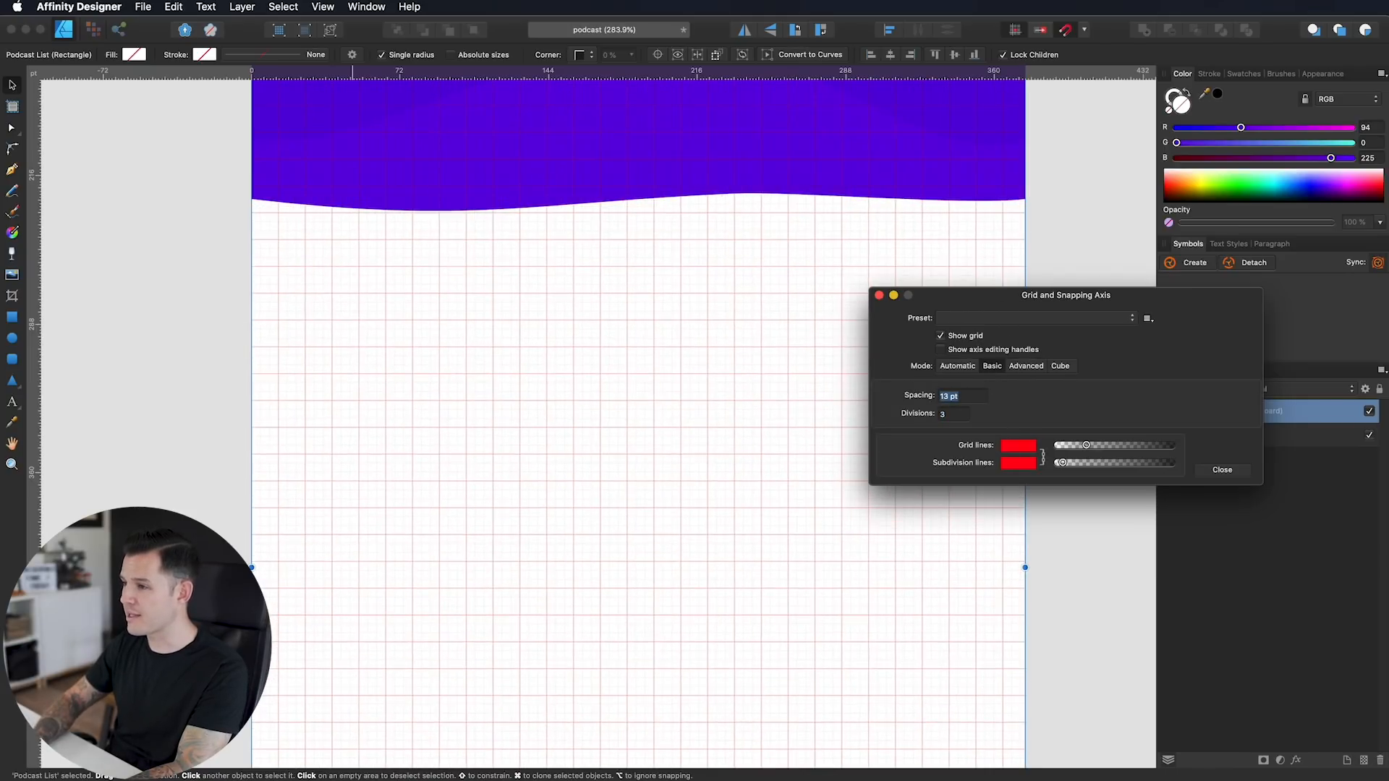
pyautogui.press('Down')
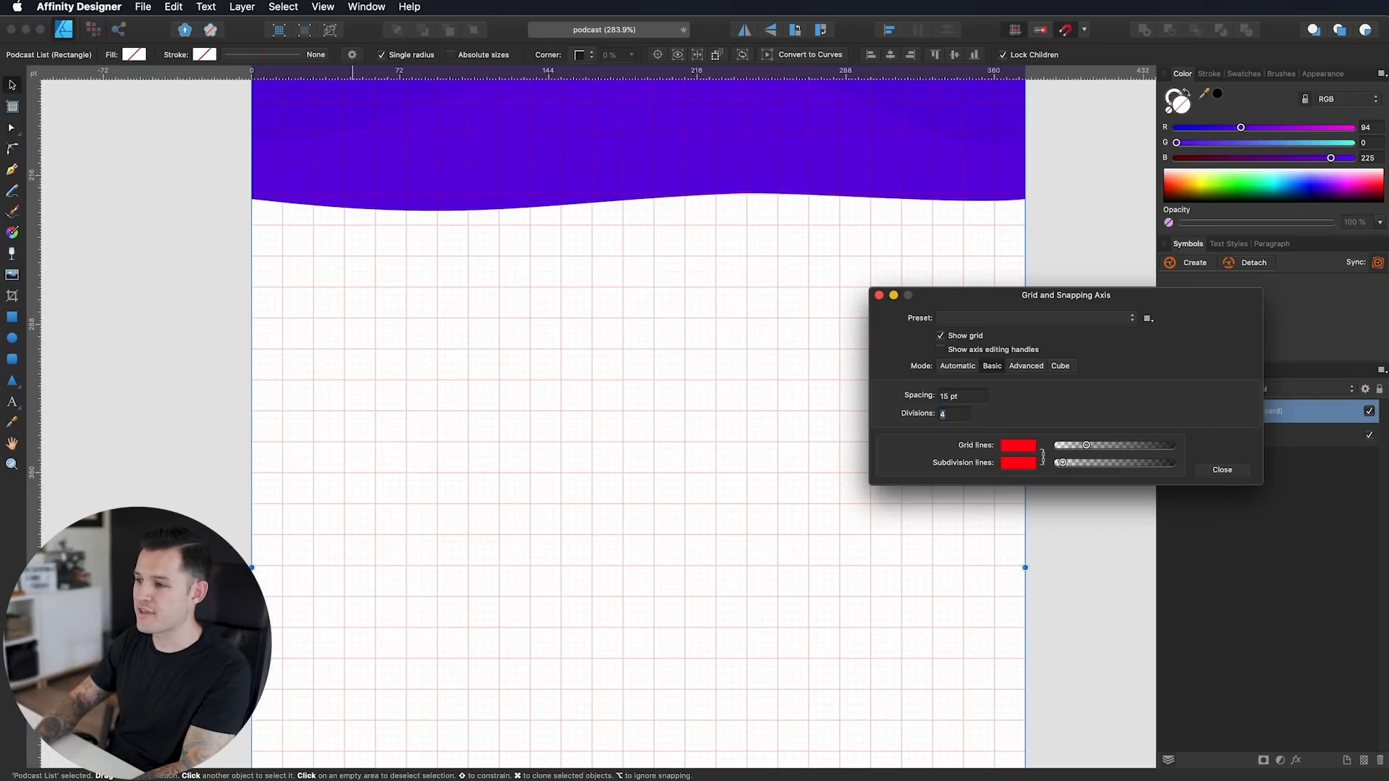
pyautogui.click(879, 298)
pyautogui.moveTo(865, 316); pyautogui.dragTo(881, 534)
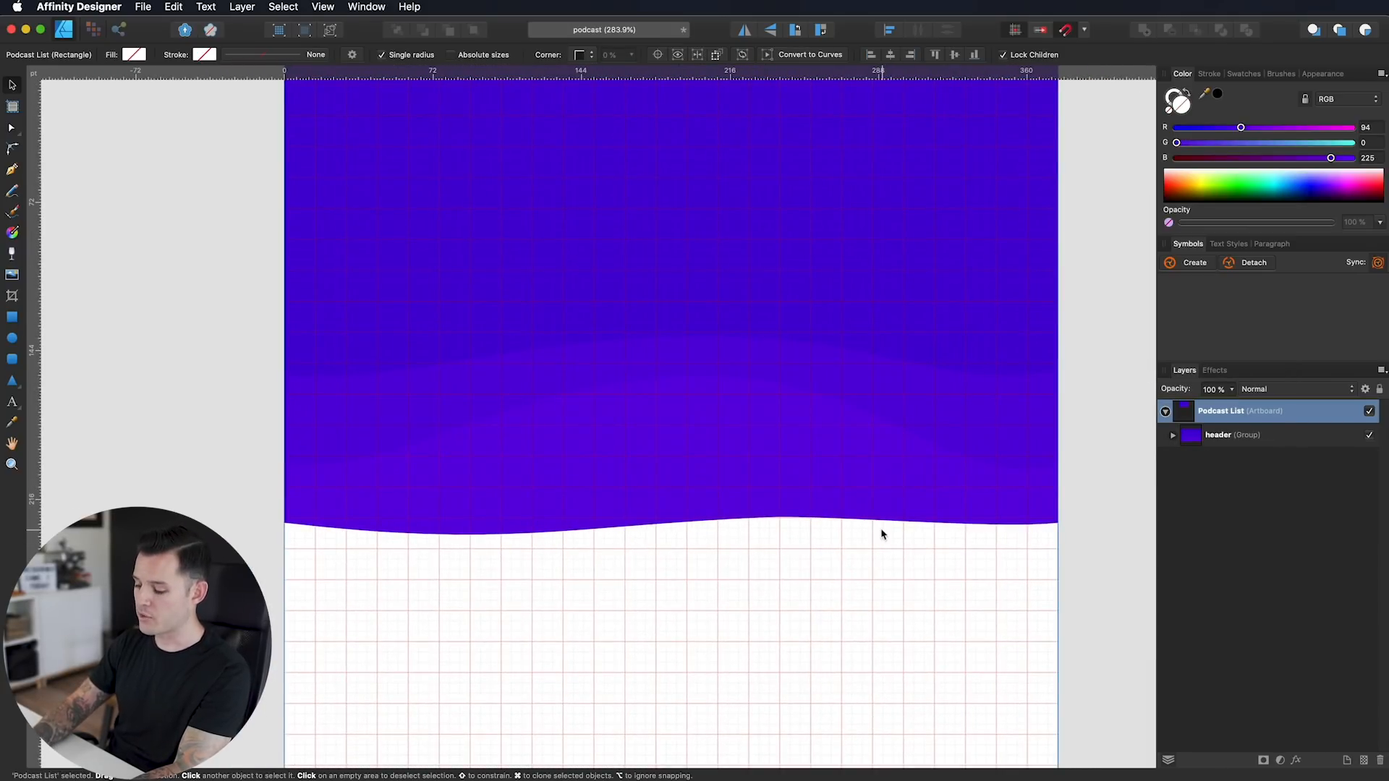
# Step: Toggle the grid off and on repeatedly to compare the artboard with and without grid lines
pyautogui.press('super+apostrophe')
pyautogui.press('super+apostrophe')
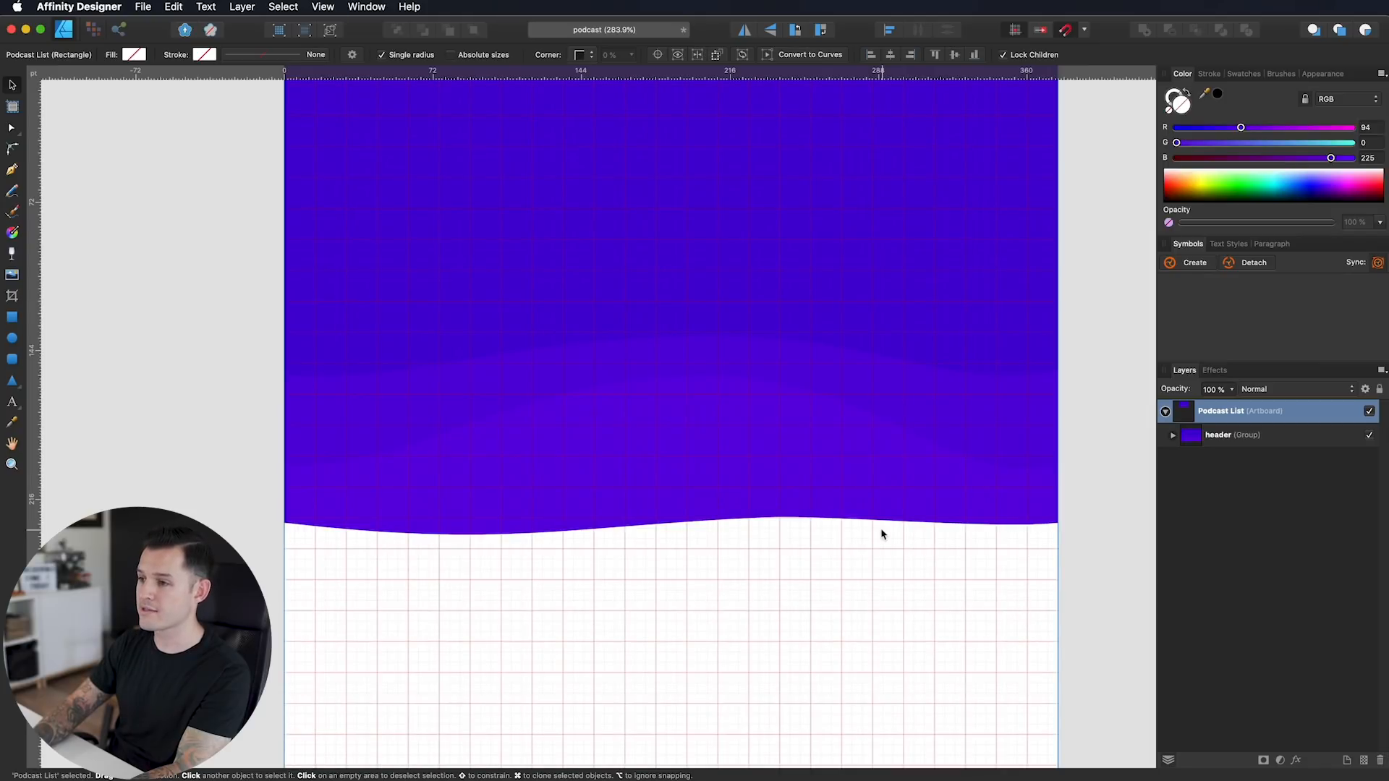
pyautogui.press('super+apostrophe')
pyautogui.press('super+apostrophe')
pyautogui.press('super+apostrophe')
pyautogui.press('super+apostrophe')
pyautogui.press('super+apostrophe')
pyautogui.press('super+apostrophe')
pyautogui.press('super+apostrophe')
pyautogui.press('super+apostrophe')
pyautogui.press('super+apostrophe')
pyautogui.press('super+apostrophe')
pyautogui.press('super+apostrophe')
pyautogui.press('super+apostrophe')
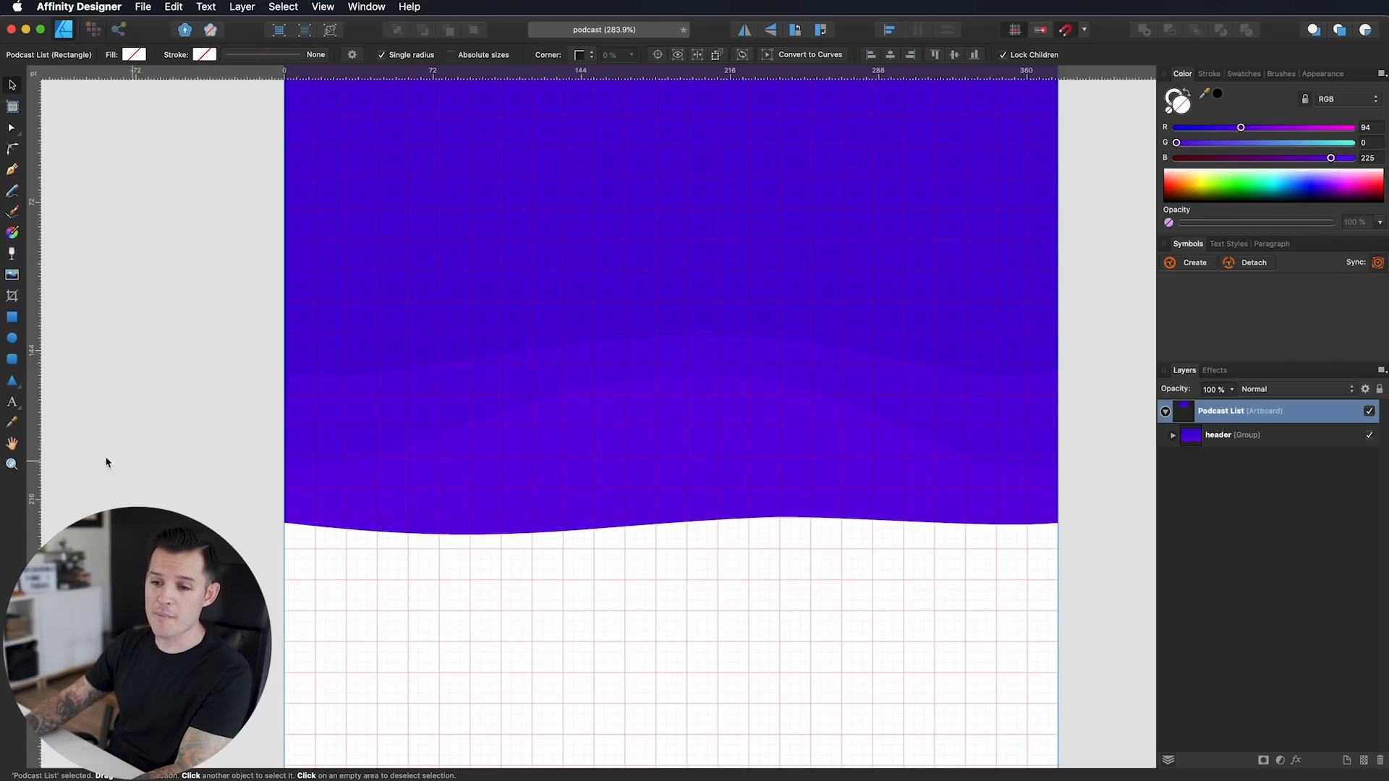
# Step: Place two vertical guides on the Podcast List artboard, each two grid squares in from its side edge
pyautogui.moveTo(35, 461); pyautogui.dragTo(335, 470)
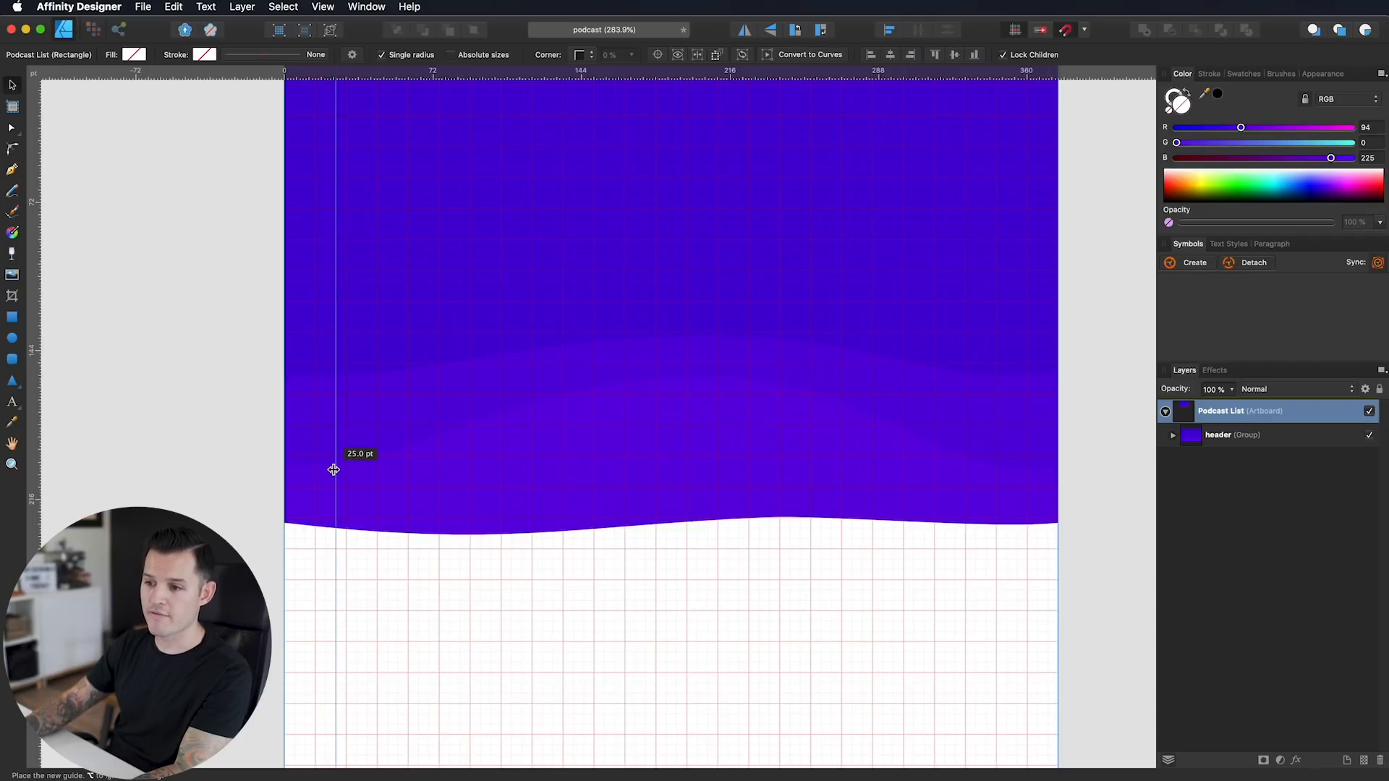
pyautogui.moveTo(334, 470); pyautogui.dragTo(344, 470)
pyautogui.moveTo(34, 534); pyautogui.dragTo(1019, 494)
pyautogui.moveTo(364, 502); pyautogui.dragTo(998, 500)
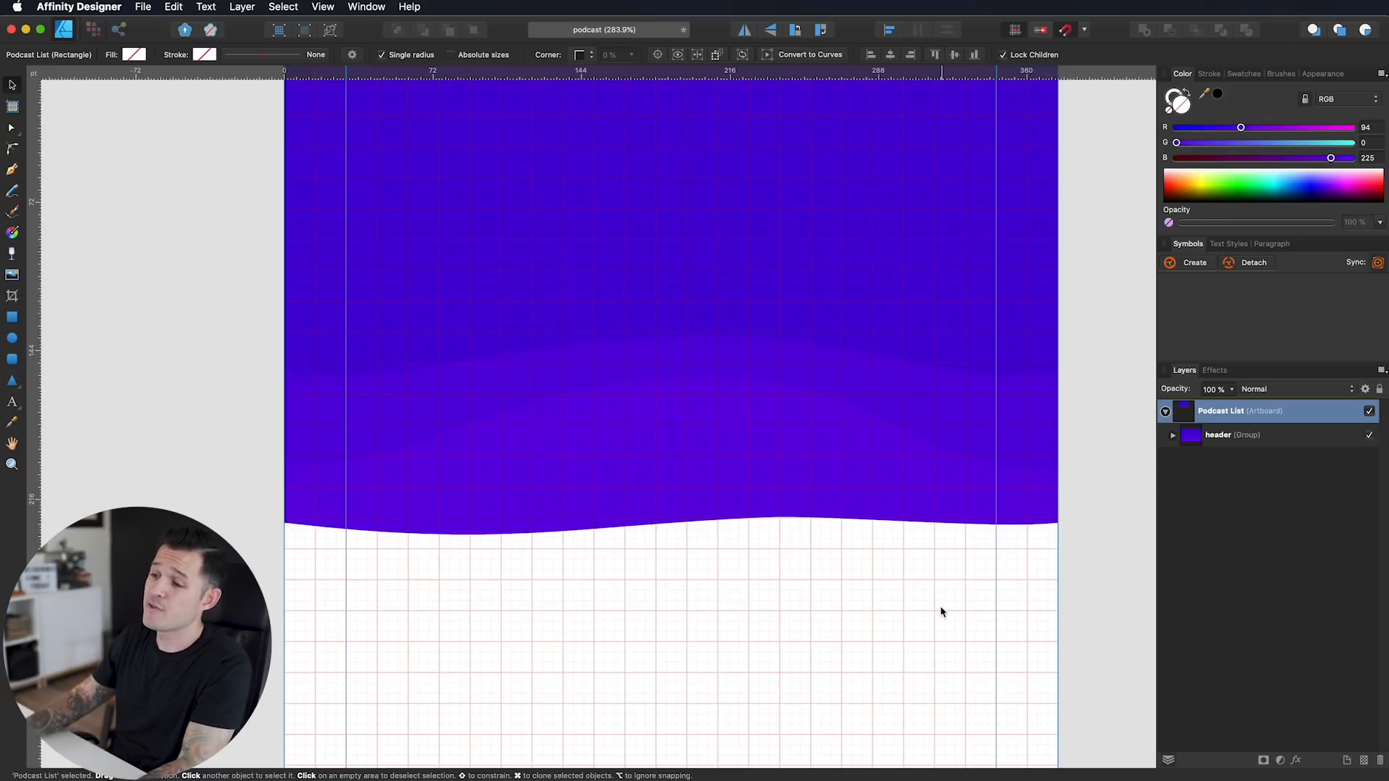
# Step: Draw a circle two grid squares wide against the left guide near the header's top and fill it white at 100% opacity
pyautogui.scroll(3, 586, 224)
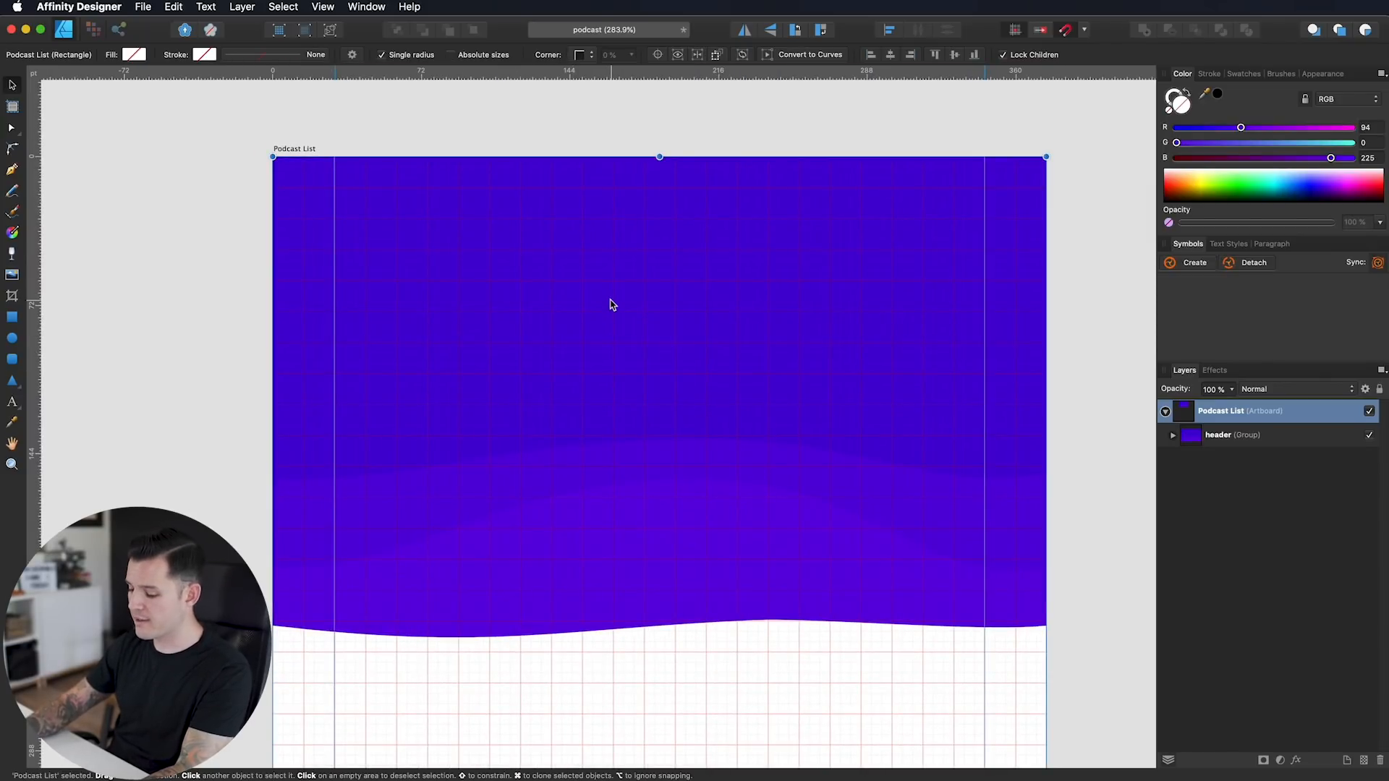
pyautogui.press('m')
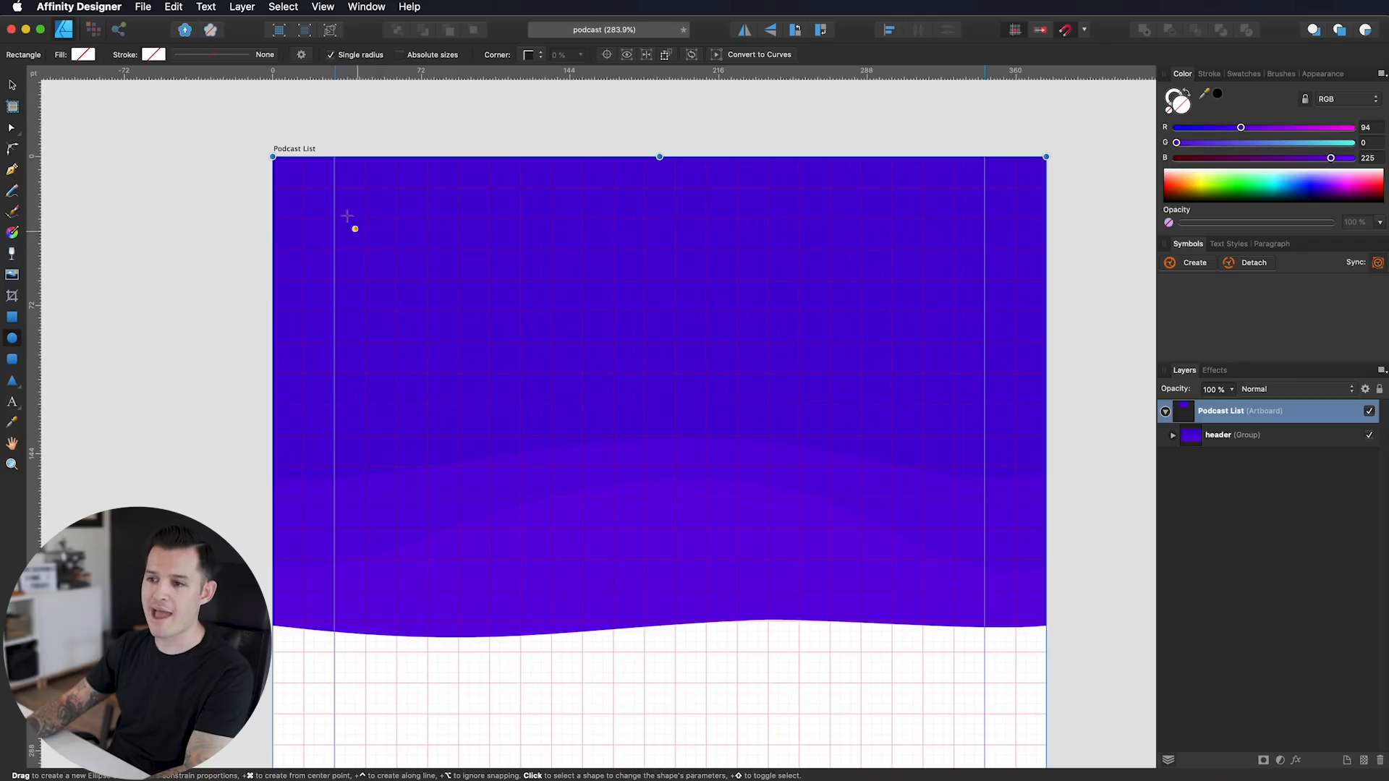
pyautogui.moveTo(334, 219); pyautogui.dragTo(402, 272)
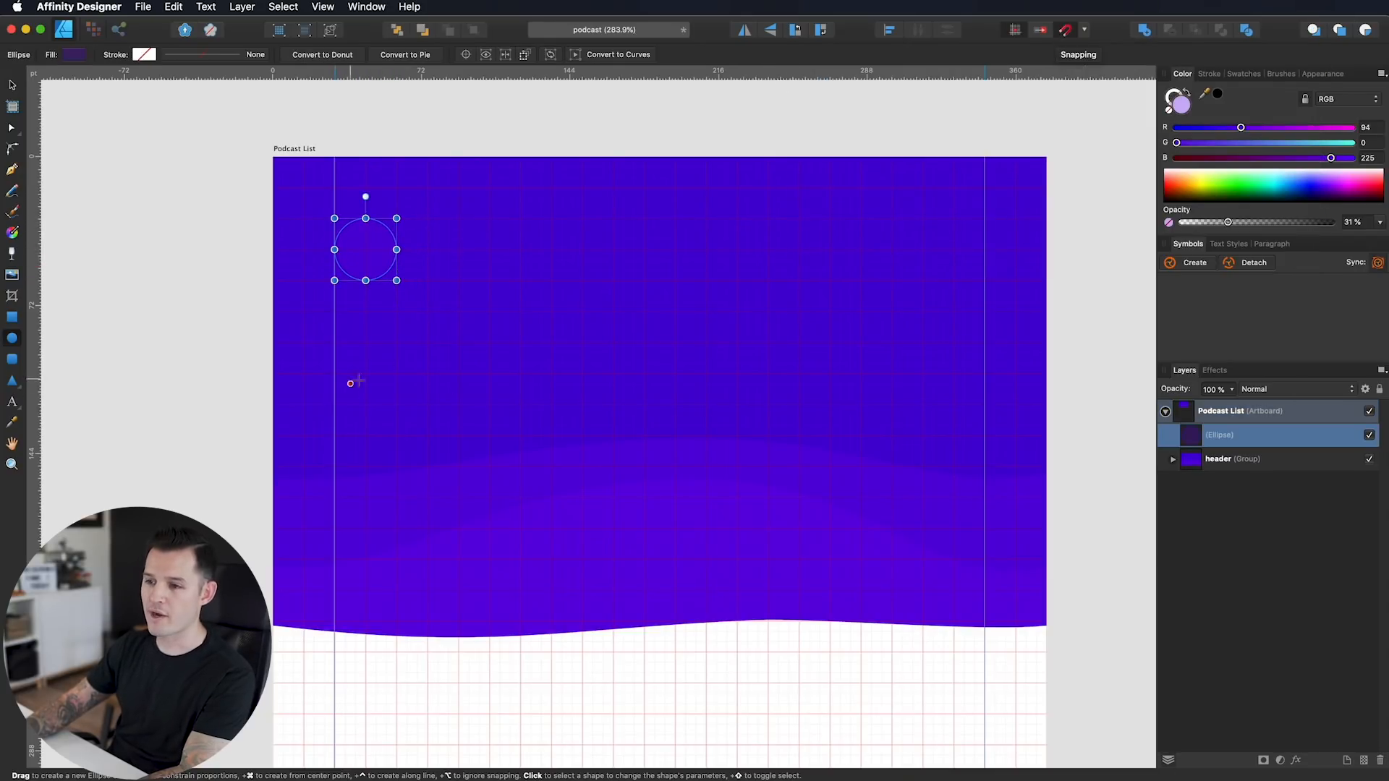
pyautogui.press('v')
pyautogui.moveTo(365, 253)
pyautogui.mouseDown()
pyautogui.moveTo(465, 249)
pyautogui.moveTo(367, 262)
pyautogui.mouseUp()
pyautogui.moveTo(1237, 175); pyautogui.dragTo(1232, 133)
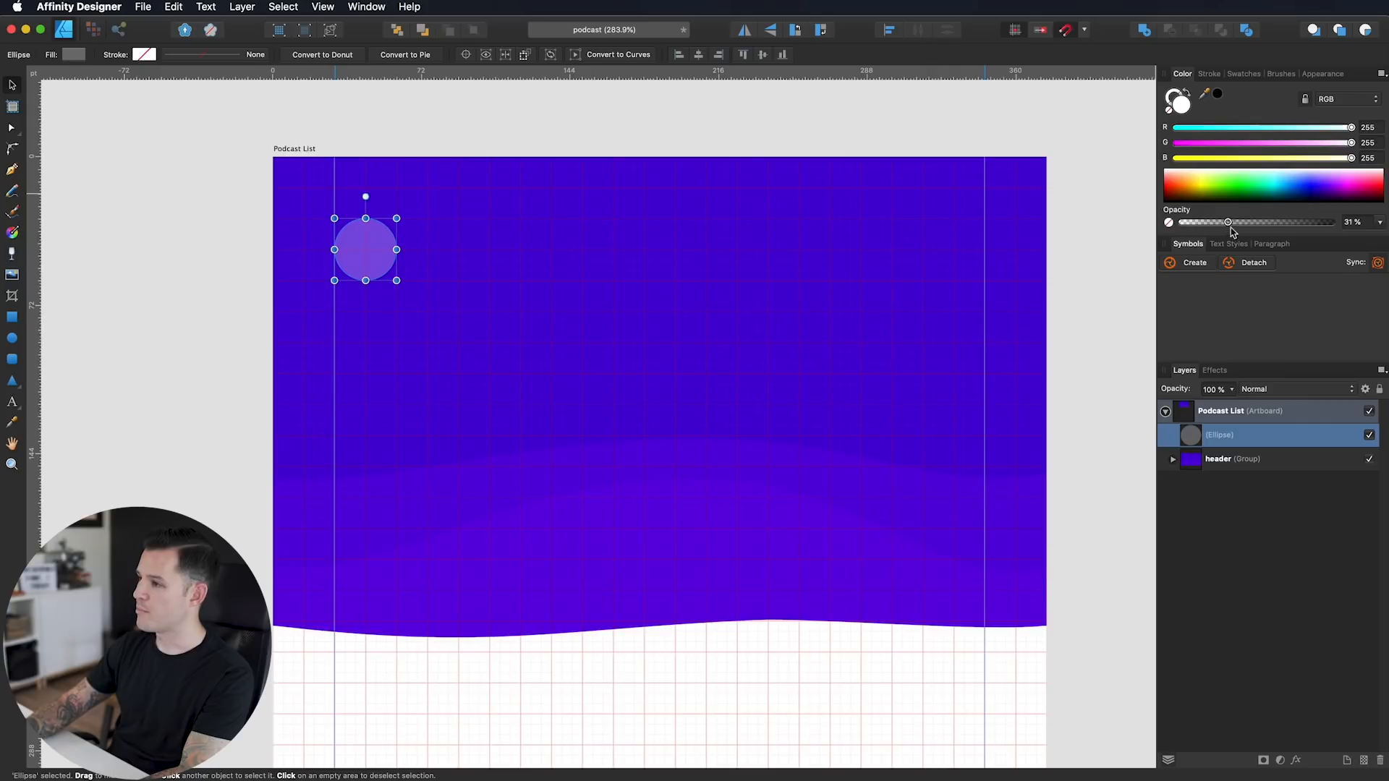
pyautogui.press('0')
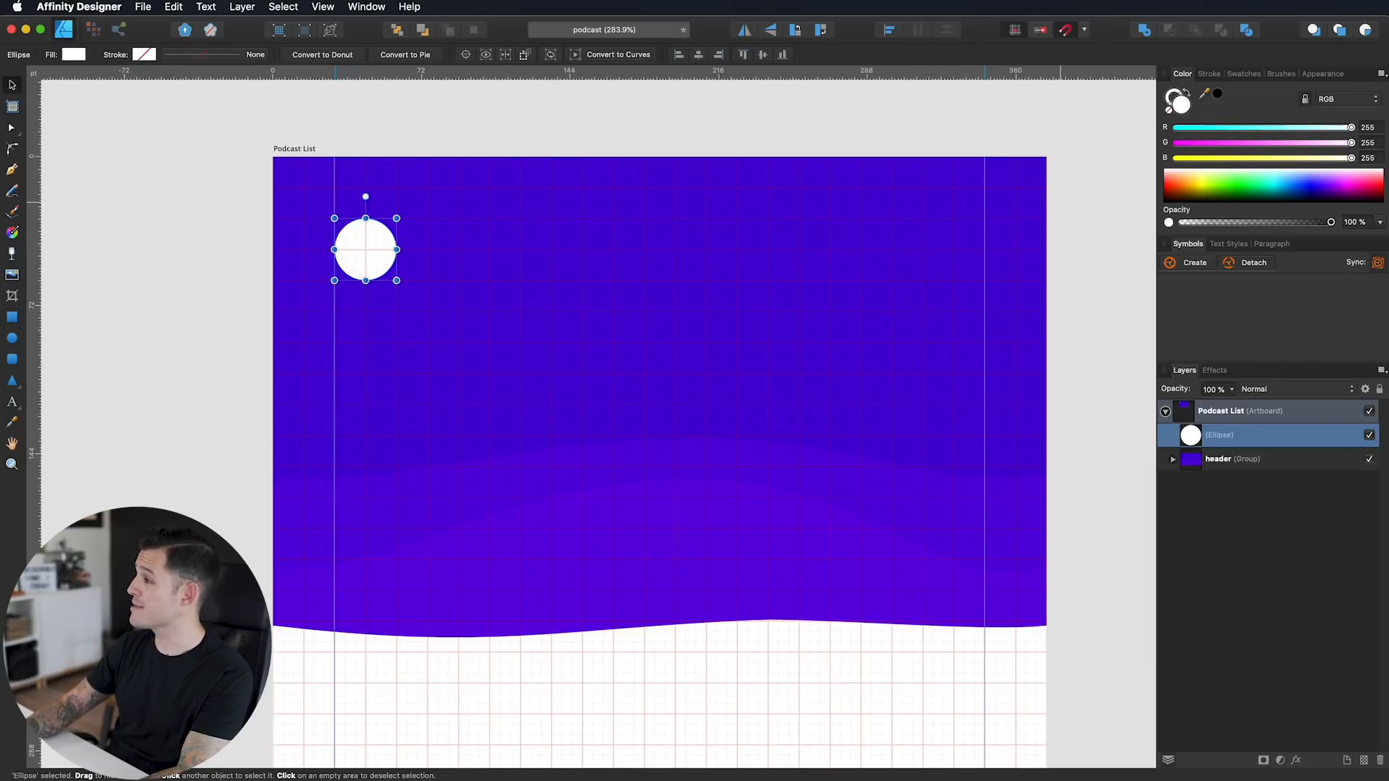
# Step: Place the avatar image file on the white circle and clip it inside, scaled down to the circle's size
pyautogui.press('super+Tab')
pyautogui.moveTo(351, 285); pyautogui.dragTo(499, 311)
pyautogui.moveTo(828, 674); pyautogui.dragTo(464, 293)
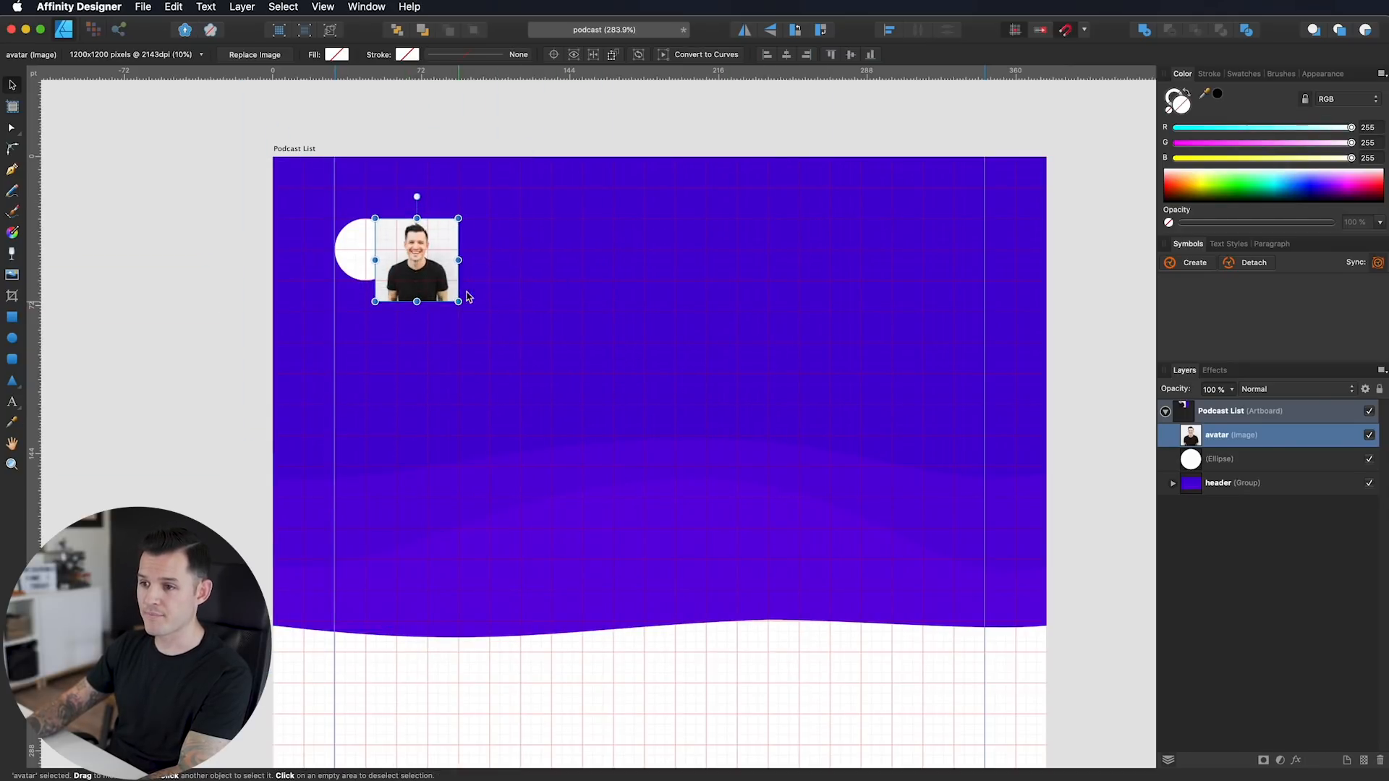
pyautogui.moveTo(427, 235); pyautogui.dragTo(379, 225)
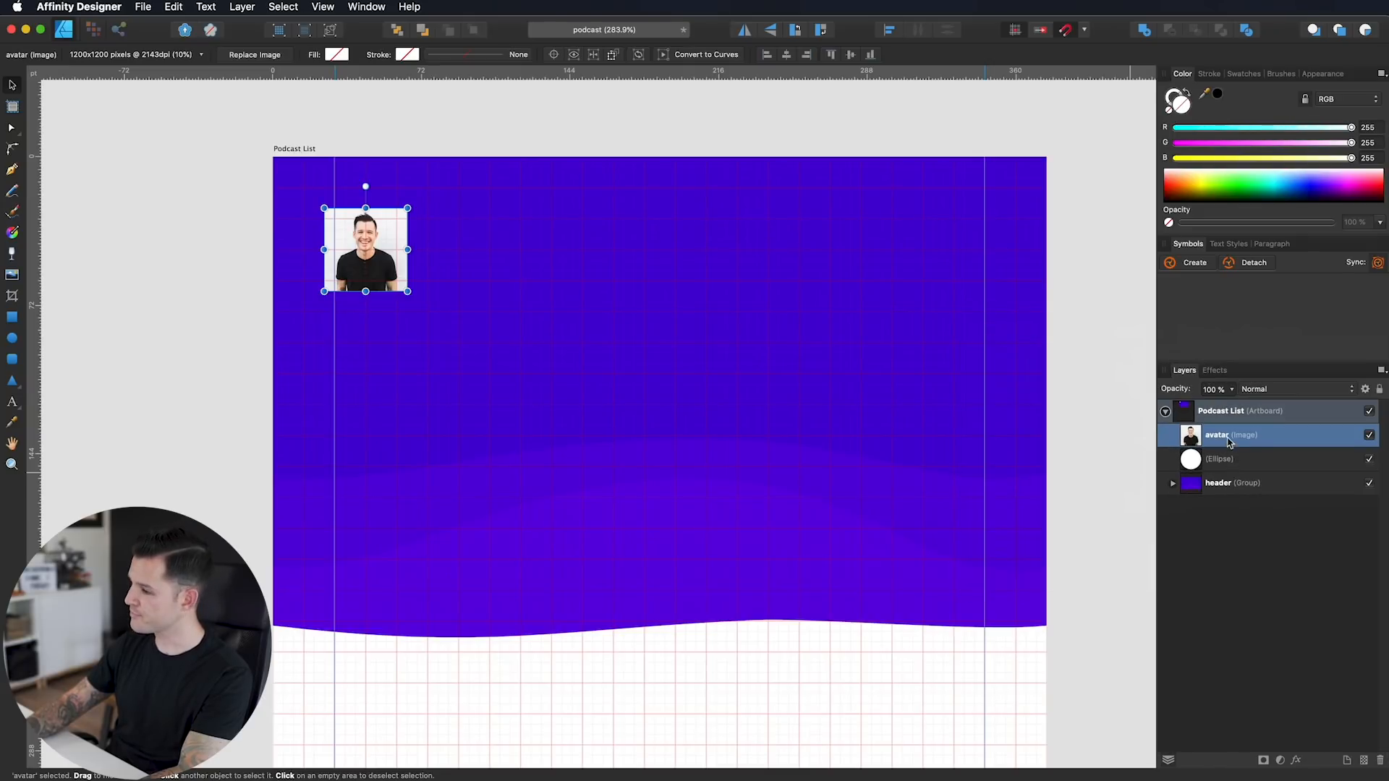
pyautogui.moveTo(1226, 440); pyautogui.dragTo(1220, 473)
pyautogui.moveTo(408, 209); pyautogui.dragTo(397, 218)
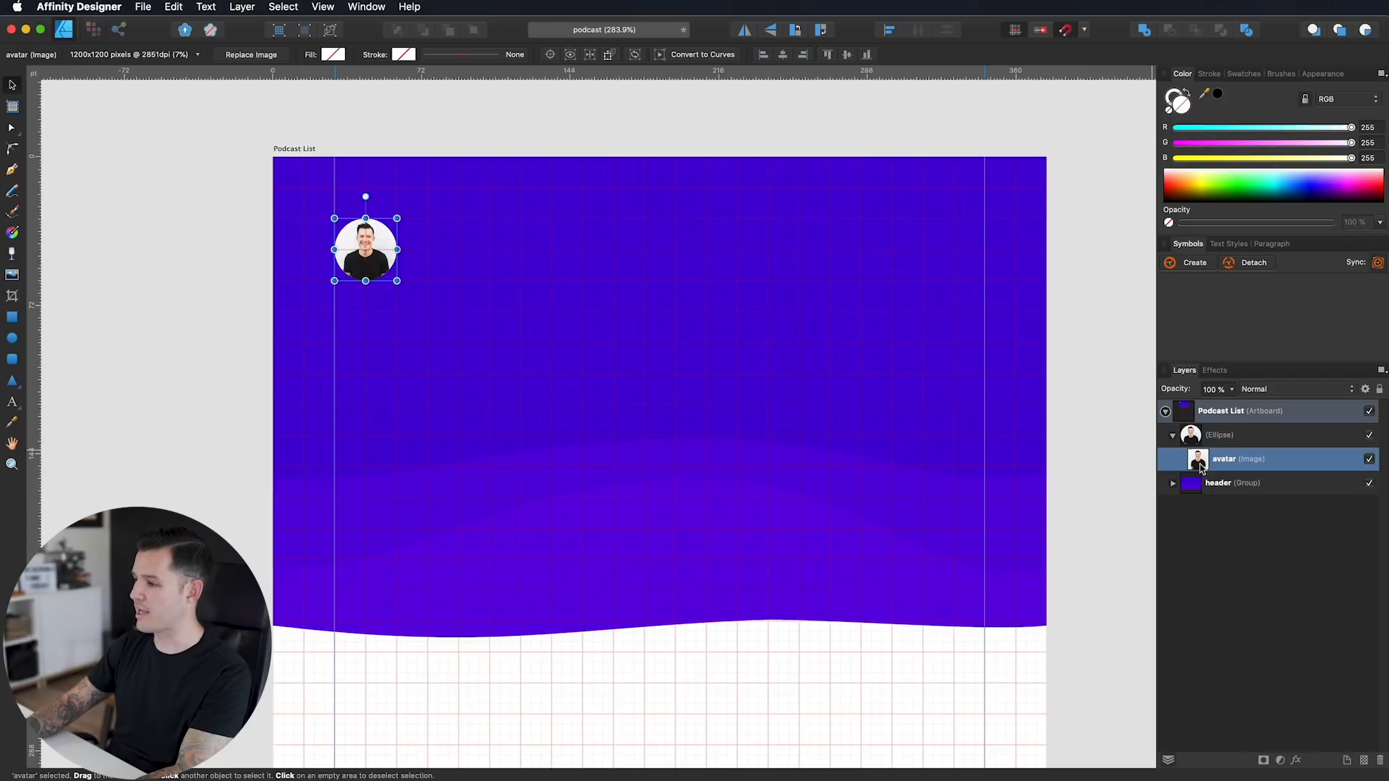
# Step: Collapse the circle's layer and rename it as avatar
pyautogui.click(1172, 437)
pyautogui.doubleClick(1219, 435)
pyautogui.write('avatar')
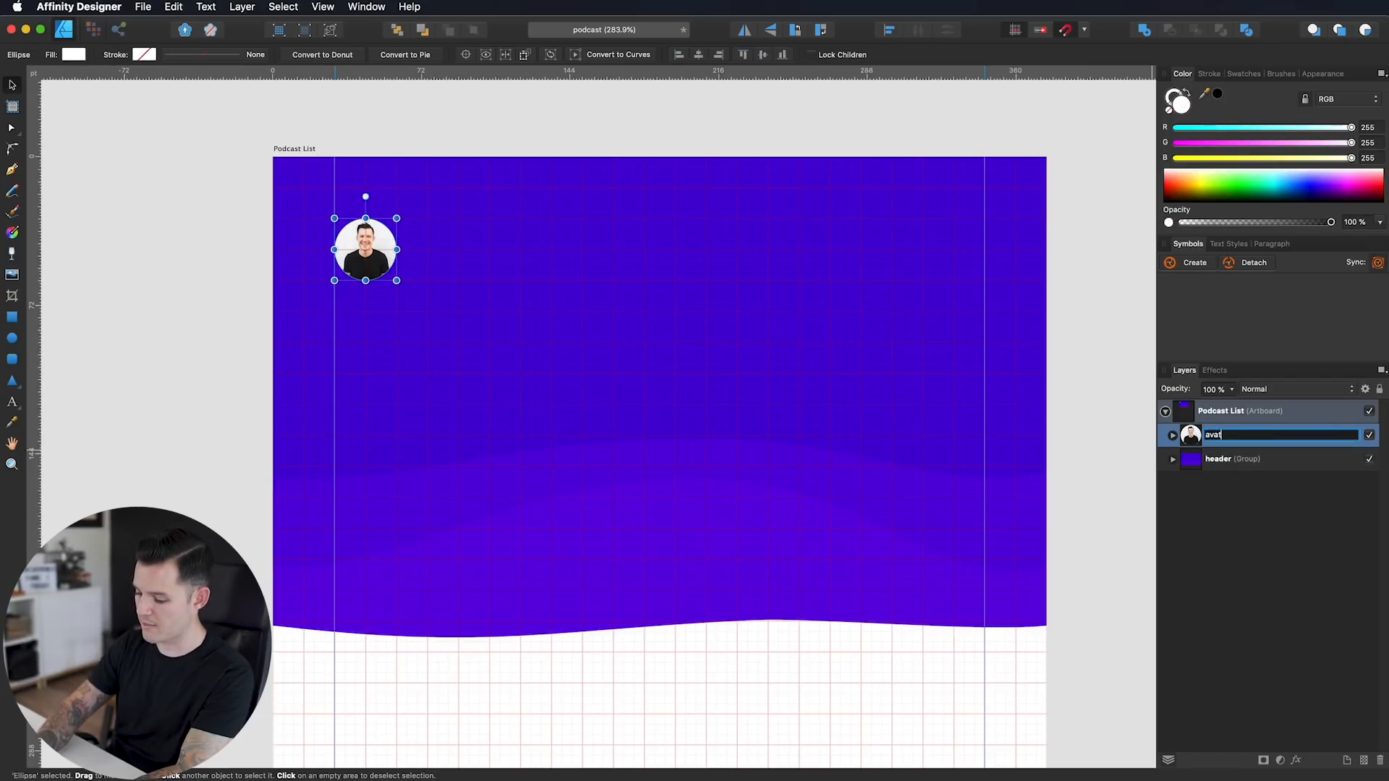
pyautogui.press('Return')
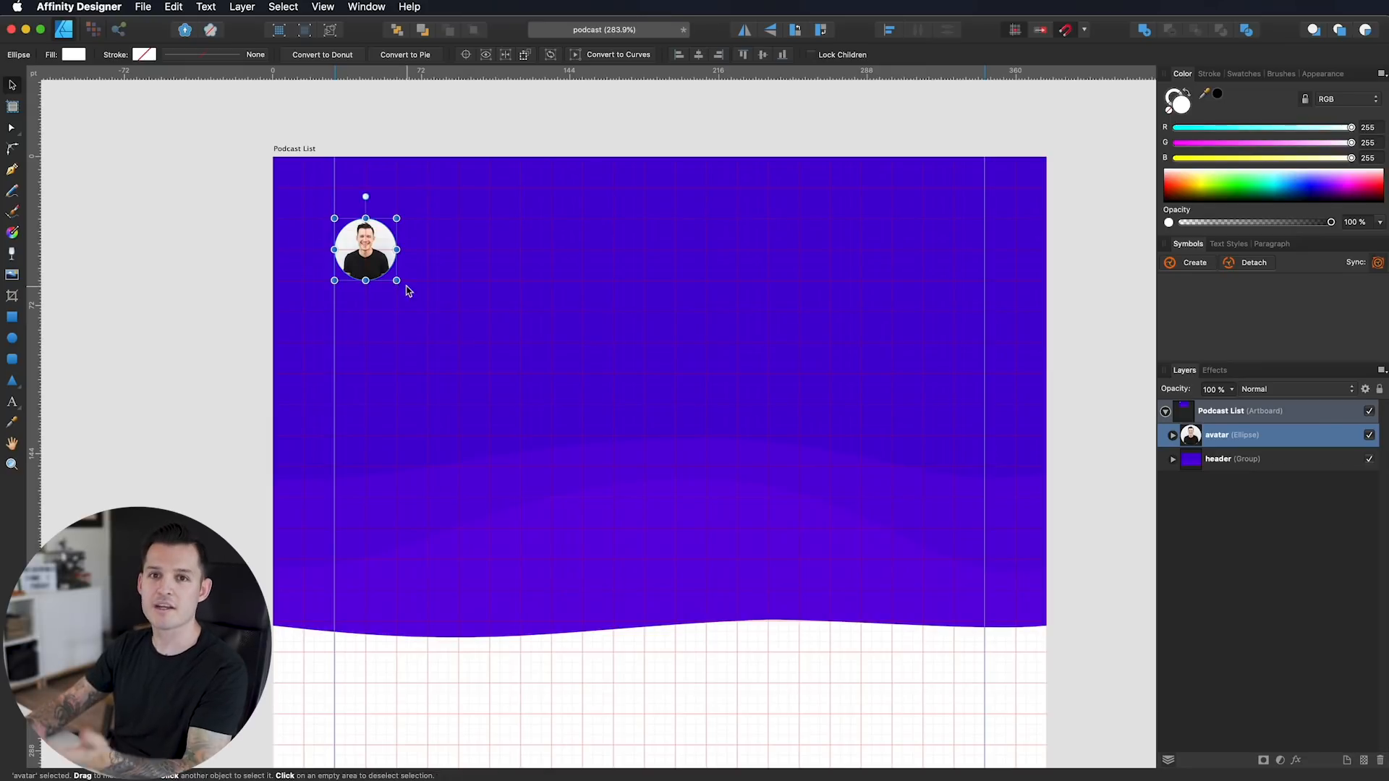
# Step: Add white Poppins art text below the avatar reading "Welcome" plus the person's first name, aligned to the left guide
pyautogui.press('t')
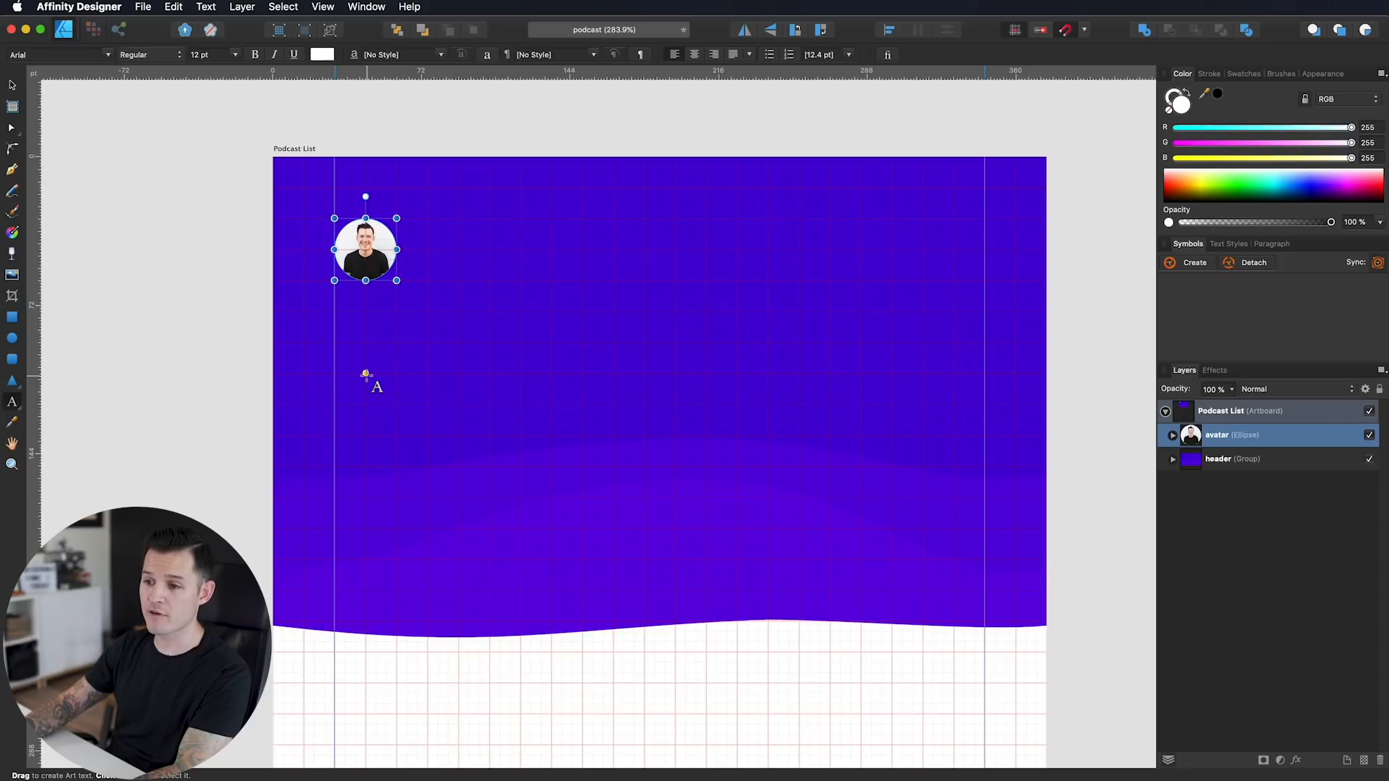
pyautogui.click(365, 374)
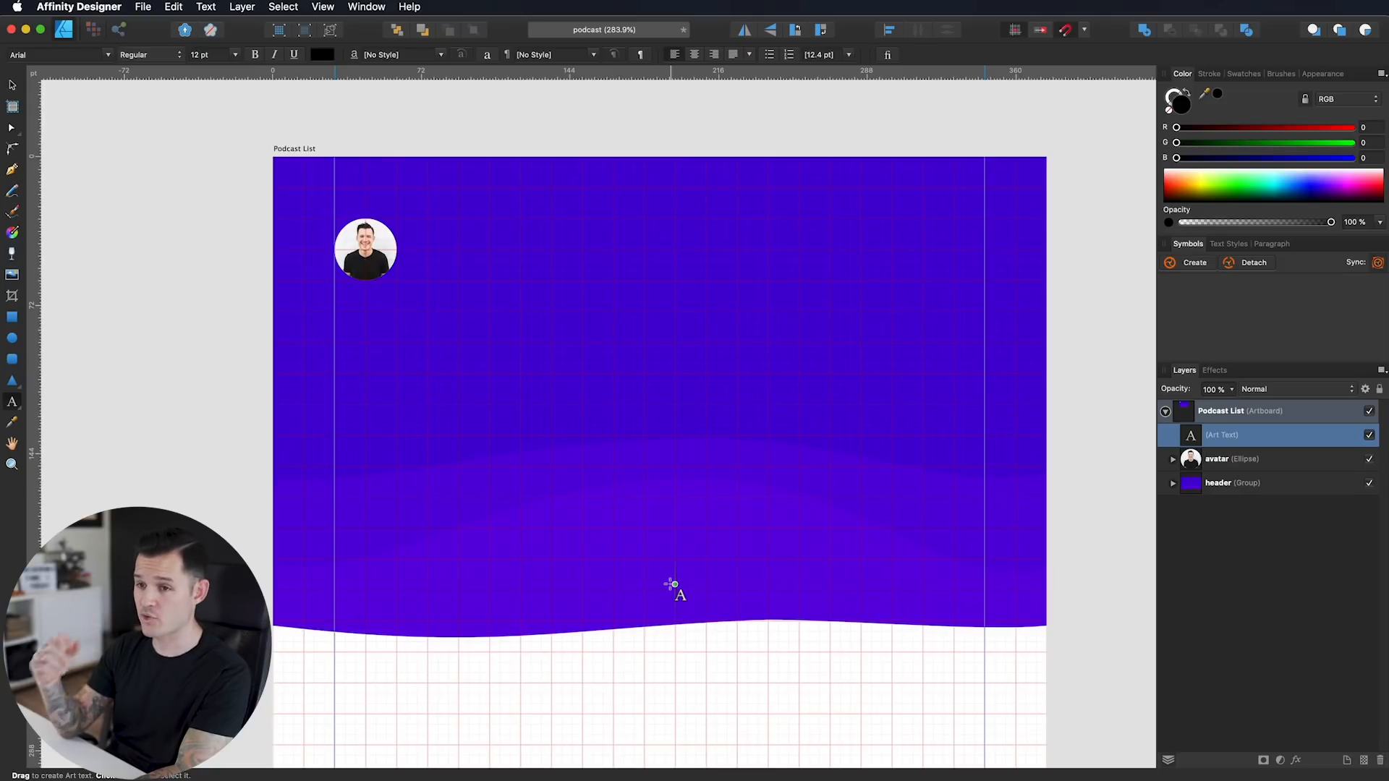
pyautogui.click(109, 54)
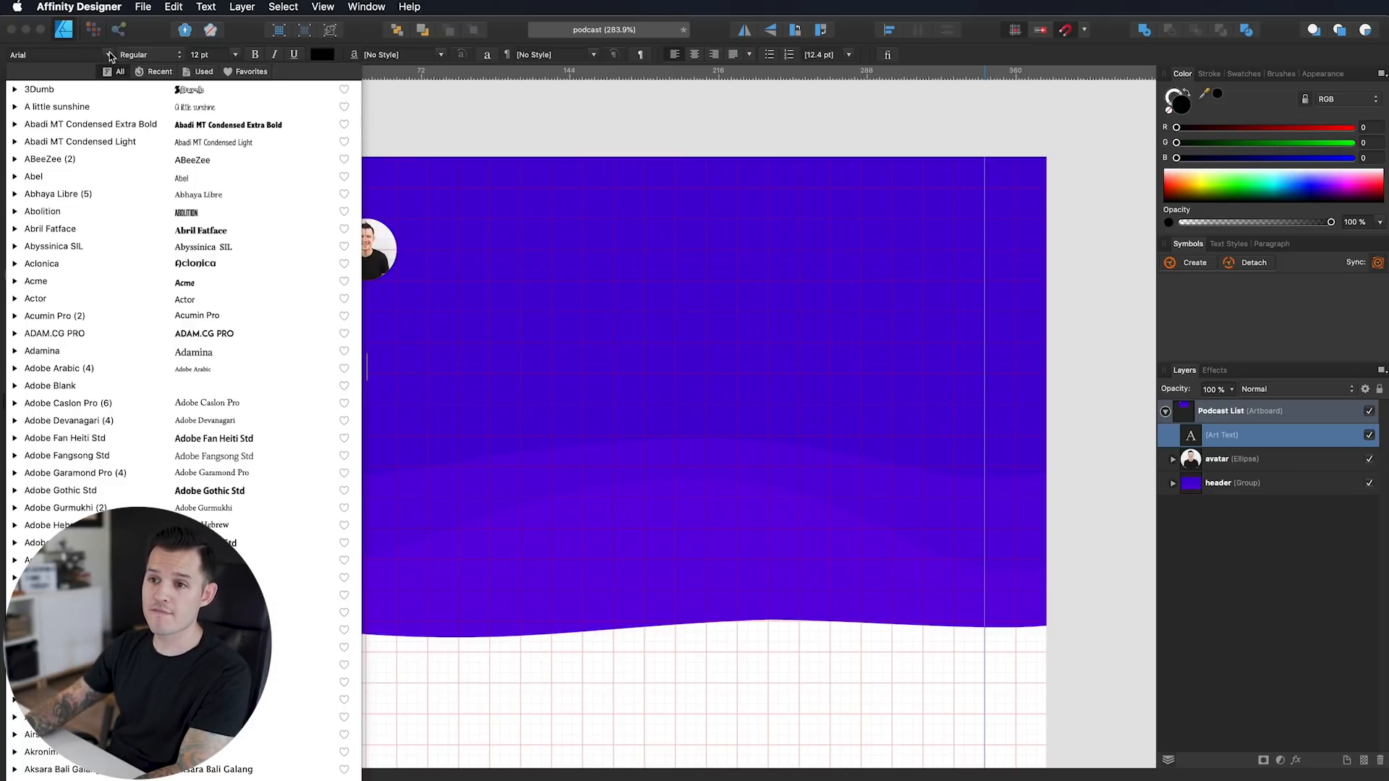
pyautogui.write('popp')
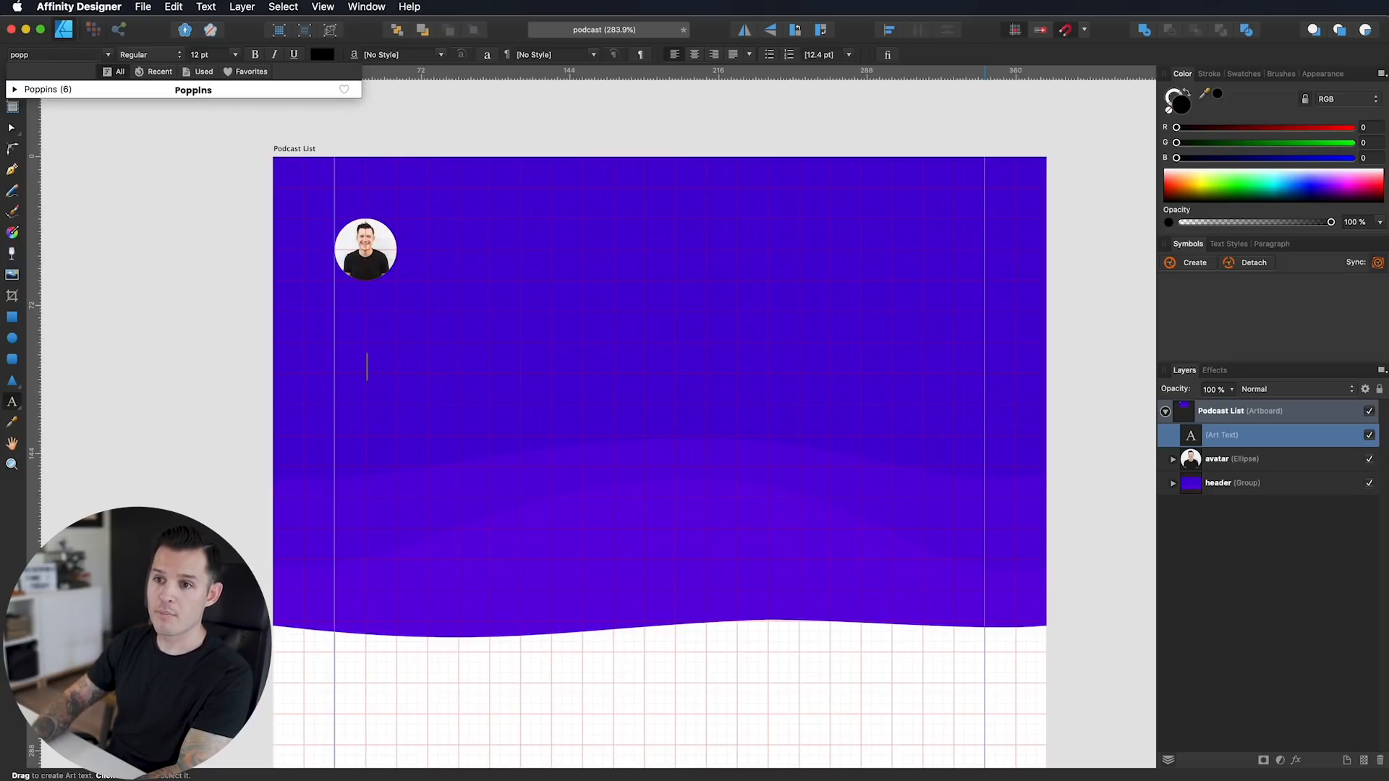
pyautogui.click(148, 91)
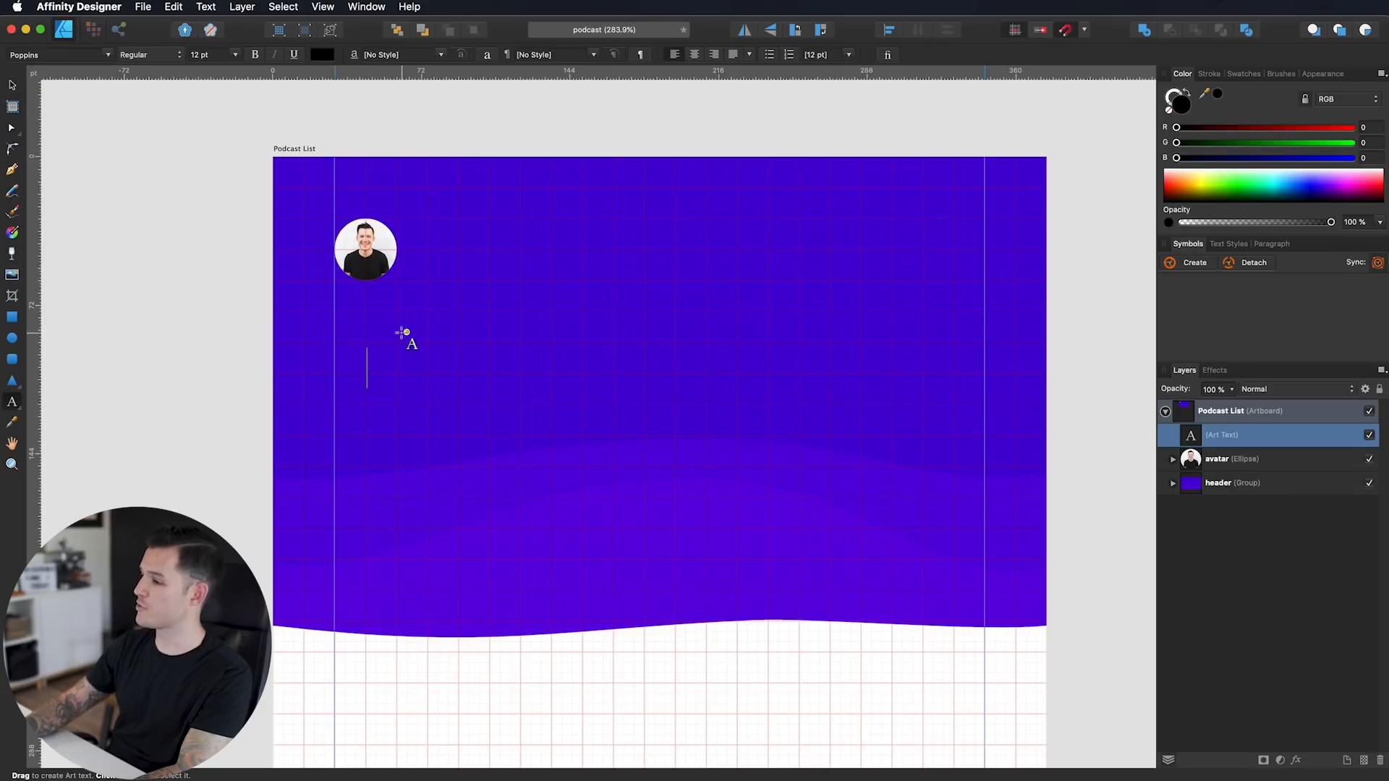
pyautogui.click(1176, 168)
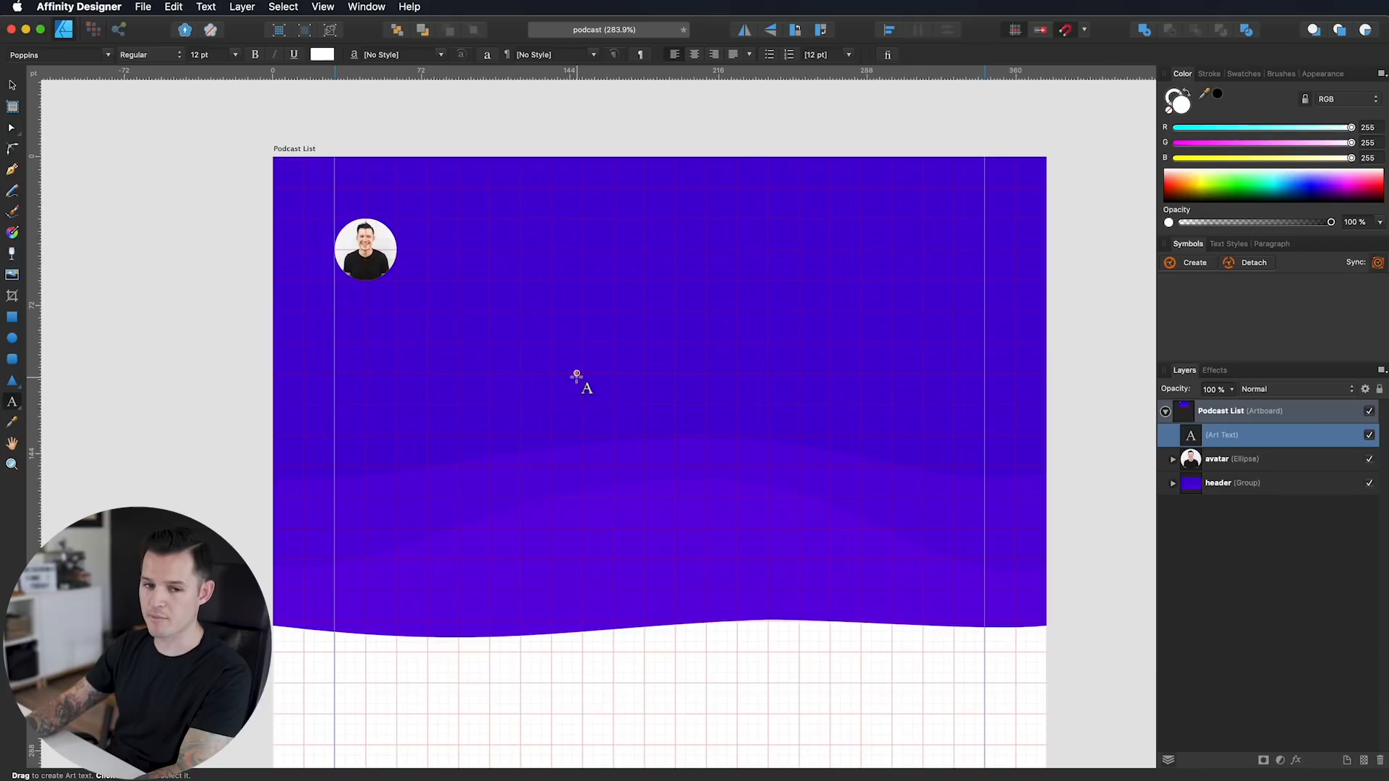
pyautogui.write('Welcome Jesse')
pyautogui.press('Escape')
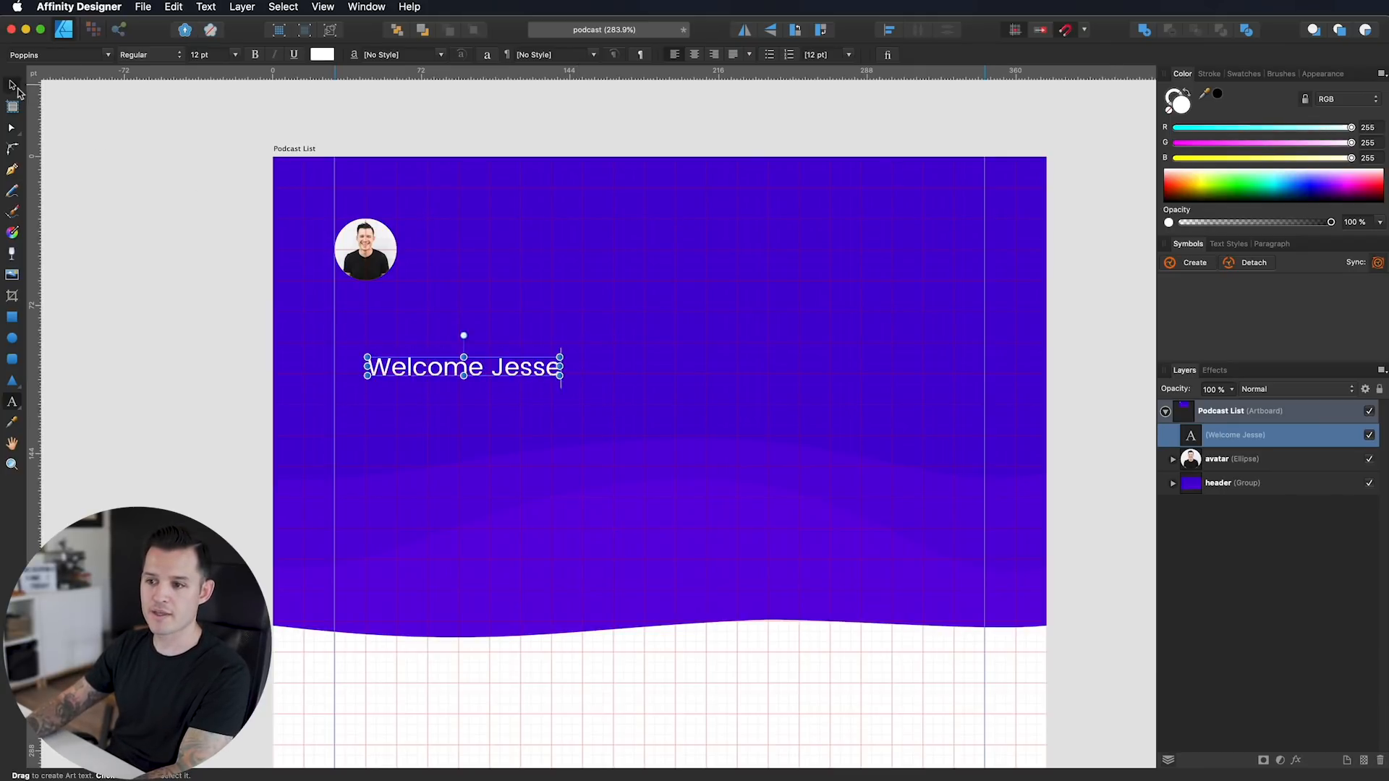
pyautogui.press('v')
pyautogui.moveTo(440, 380); pyautogui.dragTo(408, 351)
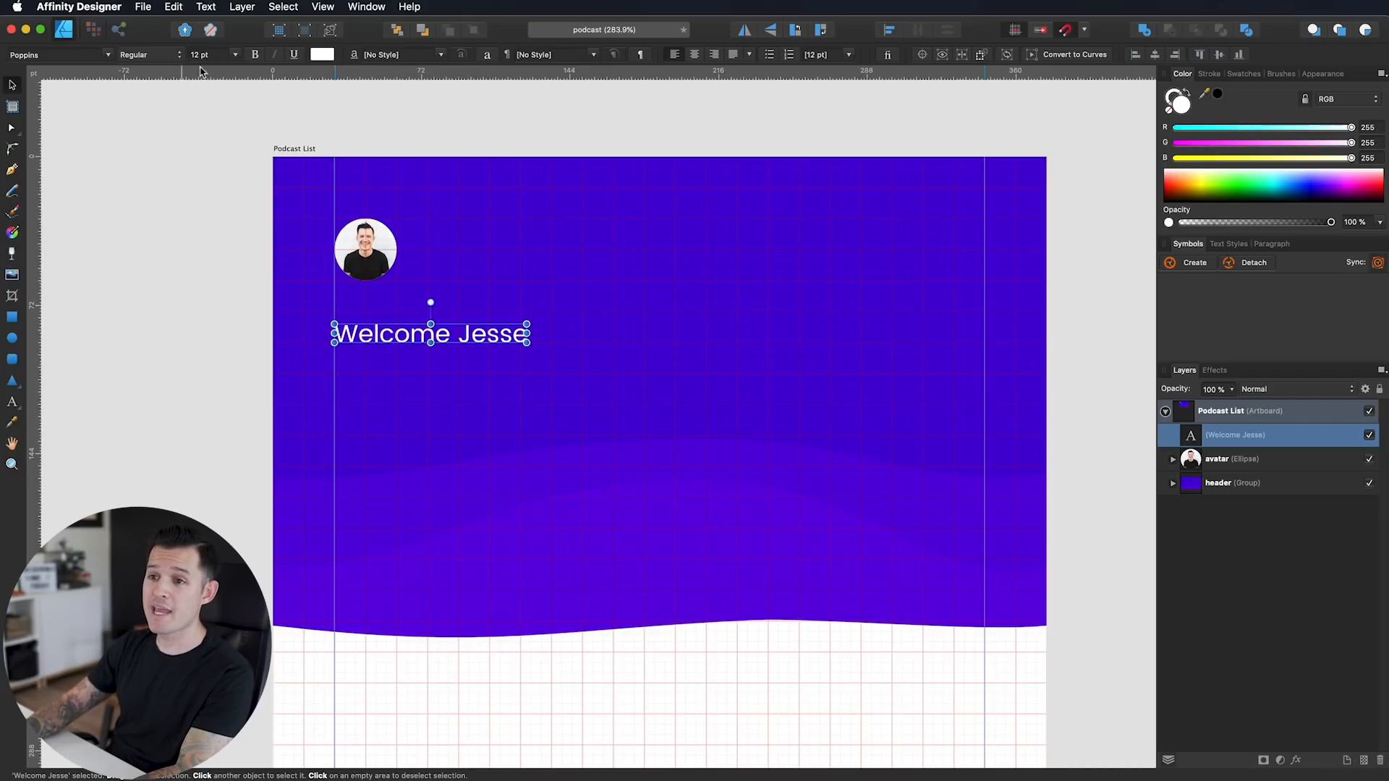
# Step: Try several font sizes on the welcome text and set it to 20 pt
pyautogui.scroll(-10, 206, 57)
pyautogui.scroll(20, 205, 57)
pyautogui.scroll(-20, 206, 58)
pyautogui.scroll(3, 206, 58)
pyautogui.scroll(-12, 205, 57)
pyautogui.scroll(15, 206, 57)
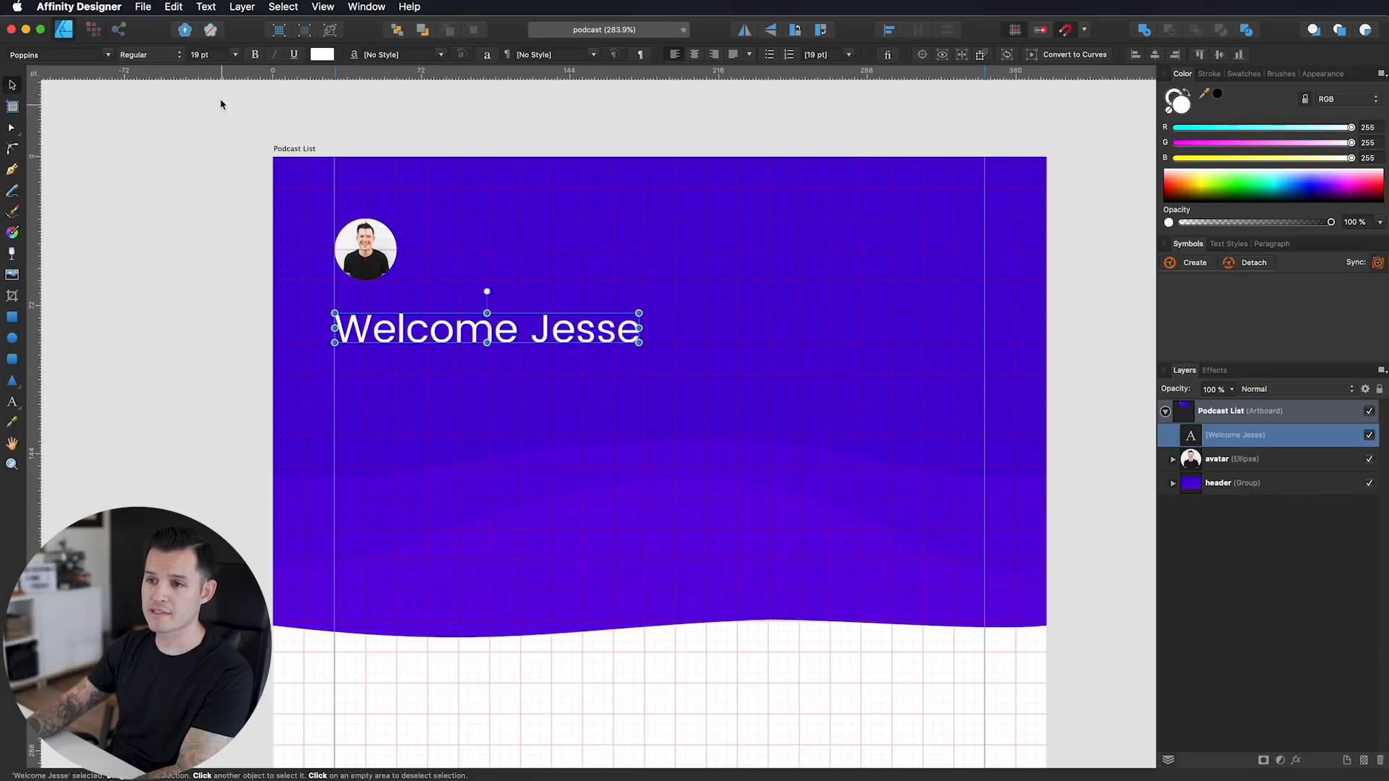
pyautogui.click(233, 57)
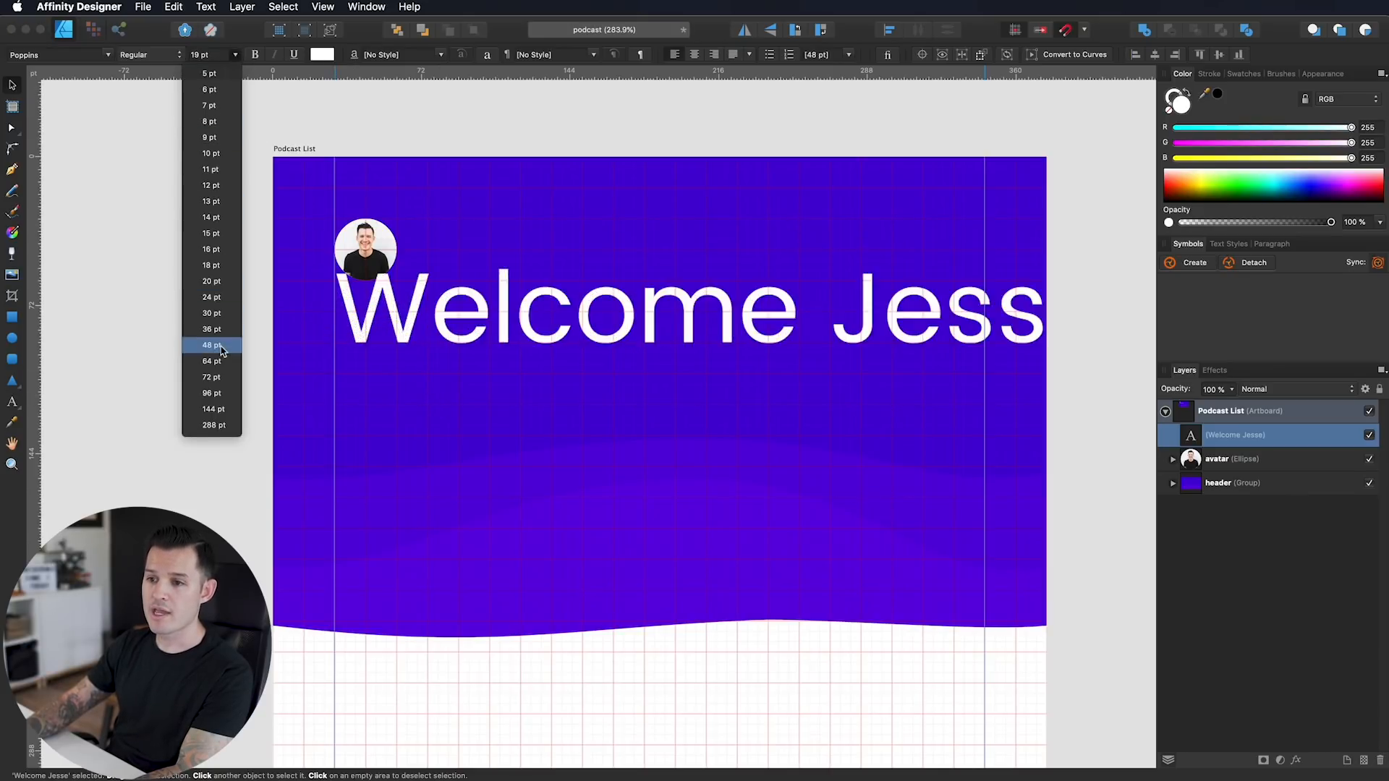
pyautogui.click(209, 58)
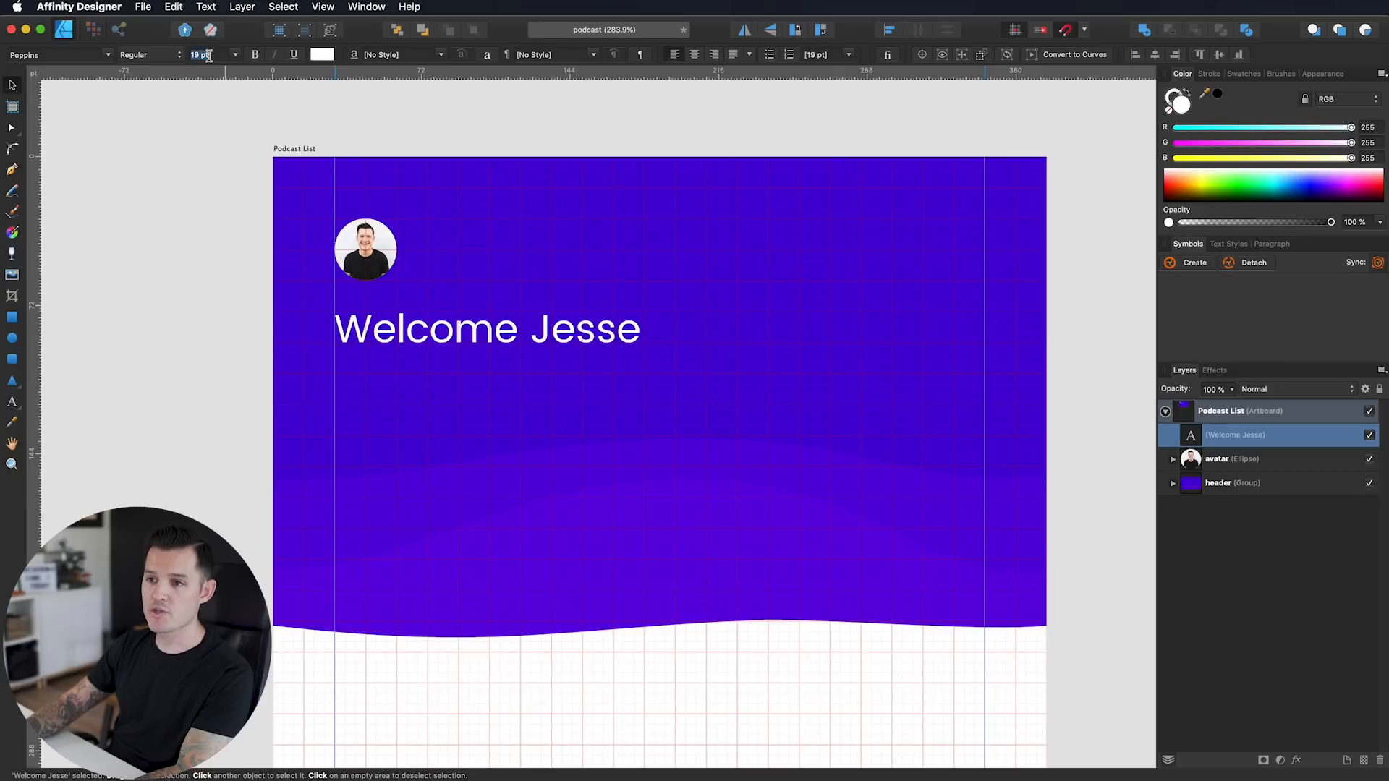
pyautogui.write('20')
pyautogui.press('Return')
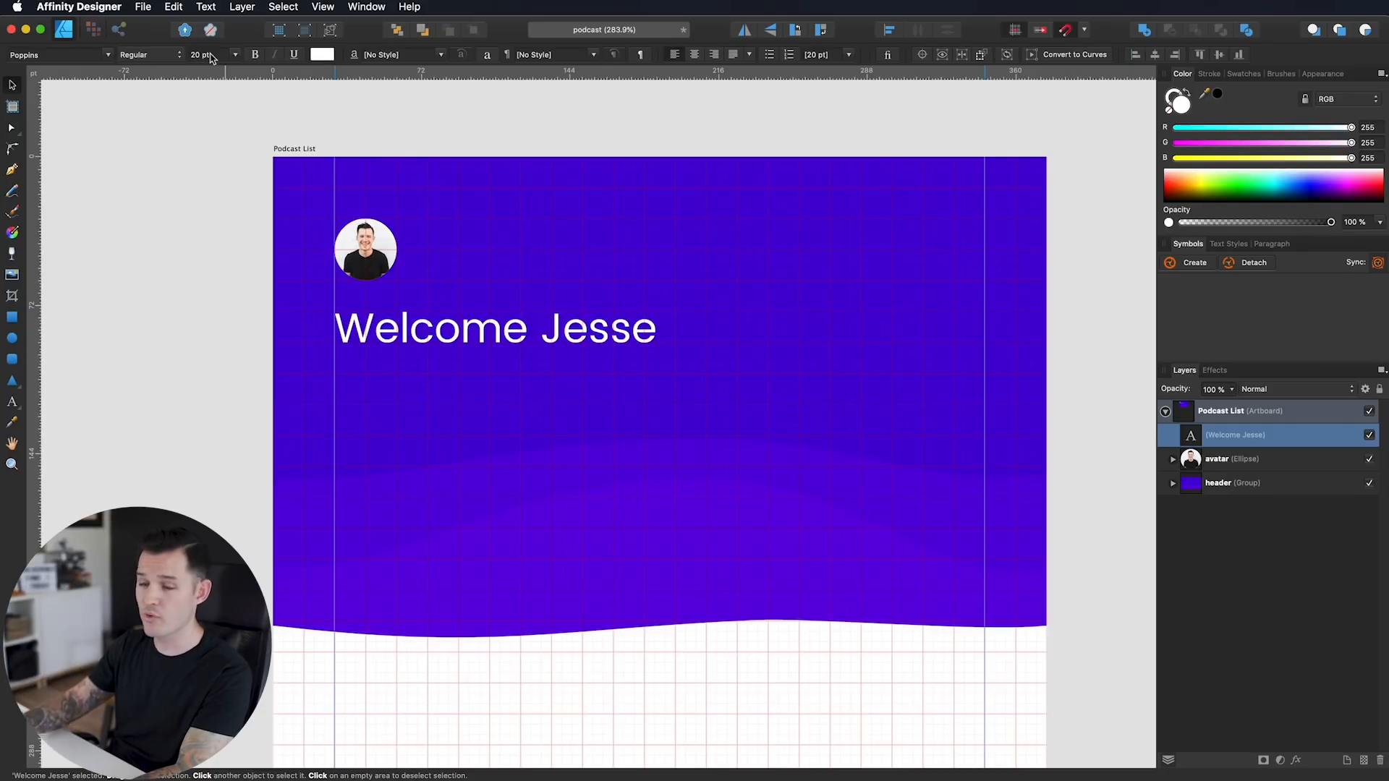
# Step: Set the welcome text's font size to 24 pt after trying larger and smaller sizes
pyautogui.scroll(20, 210, 58)
pyautogui.scroll(-20, 211, 58)
pyautogui.scroll(20, 210, 59)
pyautogui.scroll(-20, 210, 59)
pyautogui.scroll(7, 210, 59)
pyautogui.scroll(-7, 211, 59)
pyautogui.scroll(20, 211, 58)
pyautogui.scroll(-20, 211, 58)
pyautogui.scroll(20, 211, 59)
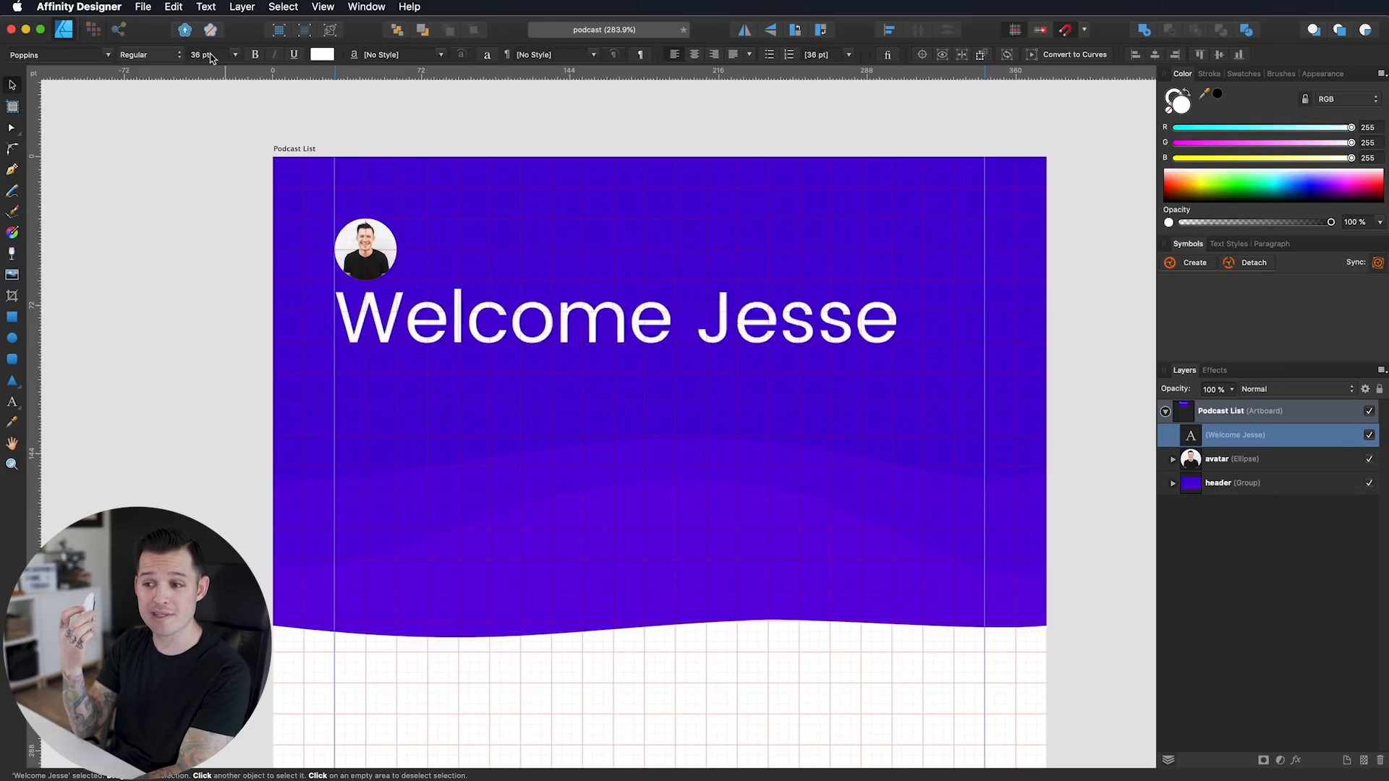
pyautogui.scroll(-6, 210, 58)
pyautogui.scroll(-6, 211, 58)
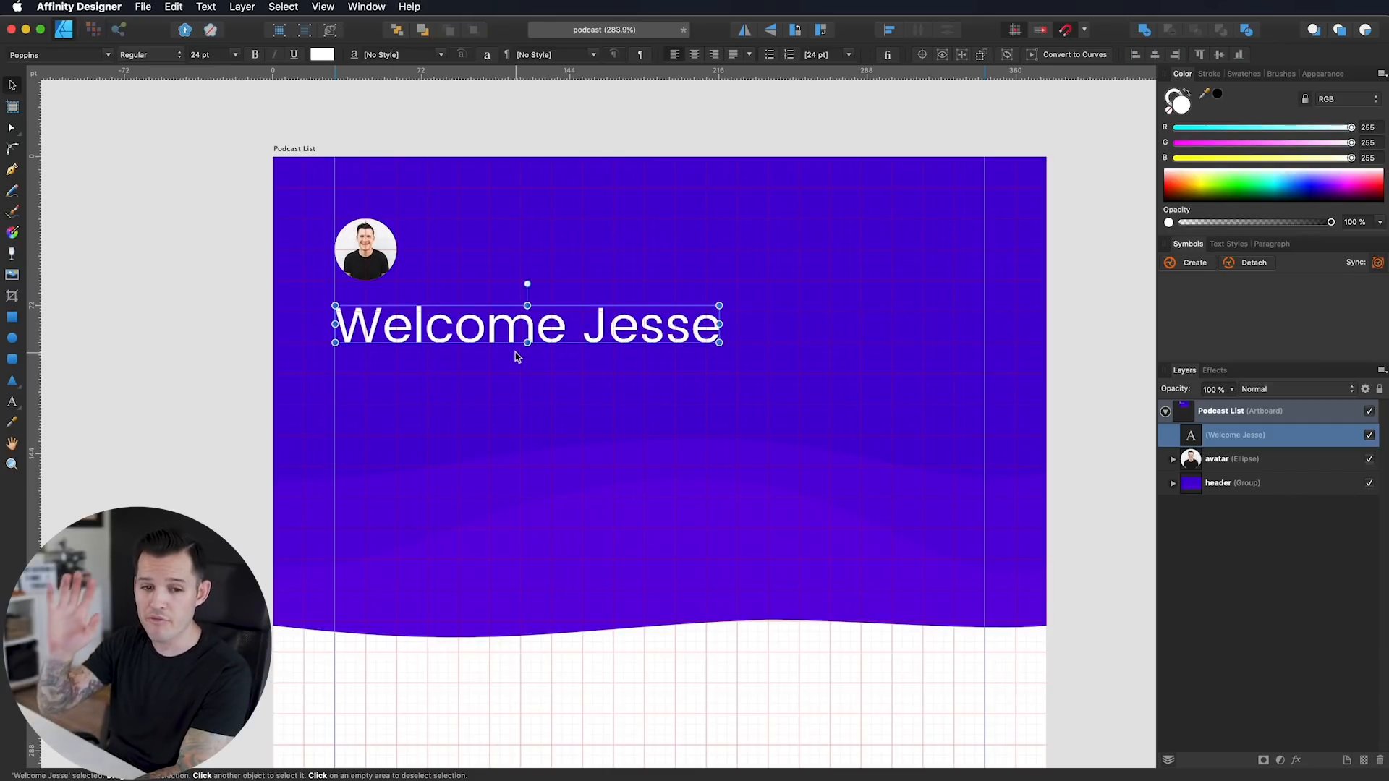
# Step: Duplicate the welcome text straight down into the lower part of the header, keeping it aligned to the left guide
pyautogui.moveTo(515, 354); pyautogui.dragTo(517, 516)
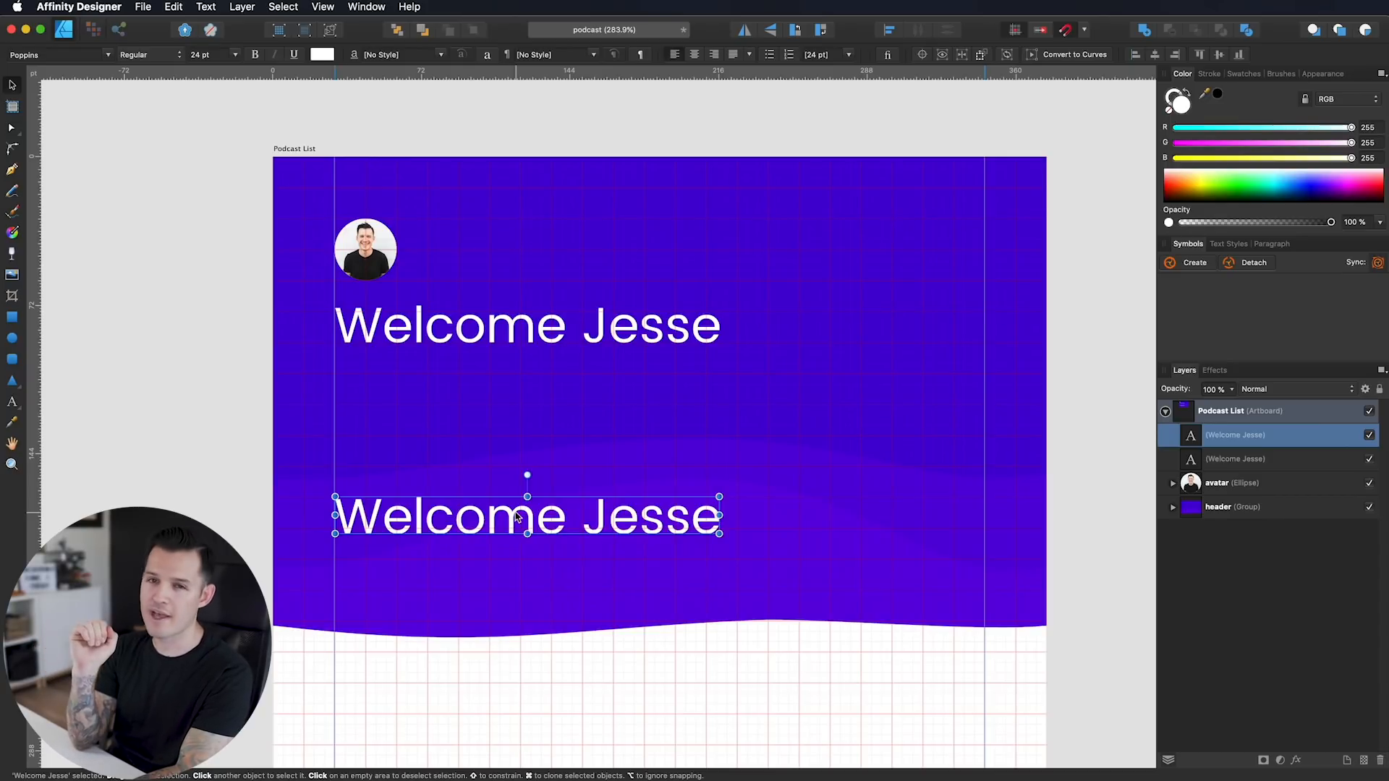
pyautogui.moveTo(494, 522); pyautogui.dragTo(492, 516)
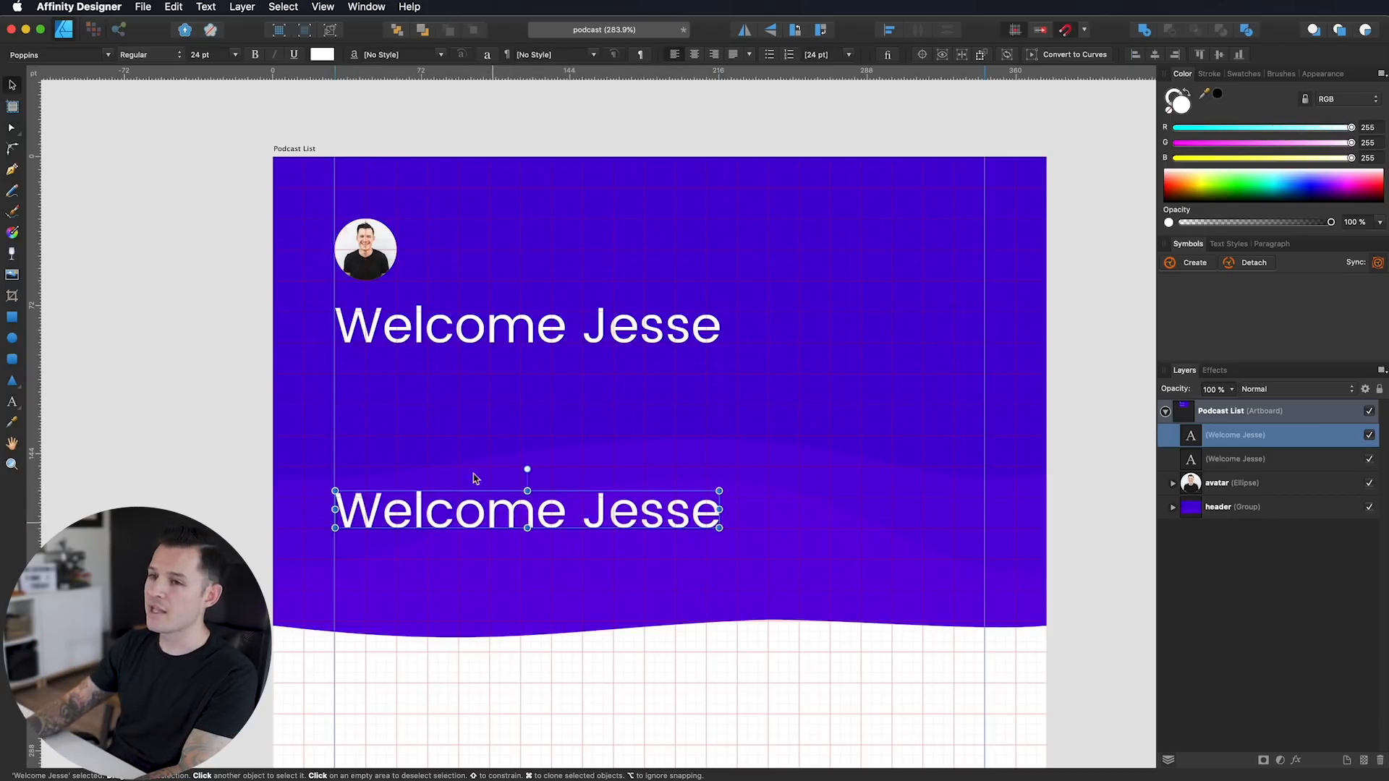
# Step: Try several font sizes on the lower welcome text, including 18 pt, and set it to 16 pt
pyautogui.scroll(11, 220, 58)
pyautogui.scroll(-20, 220, 56)
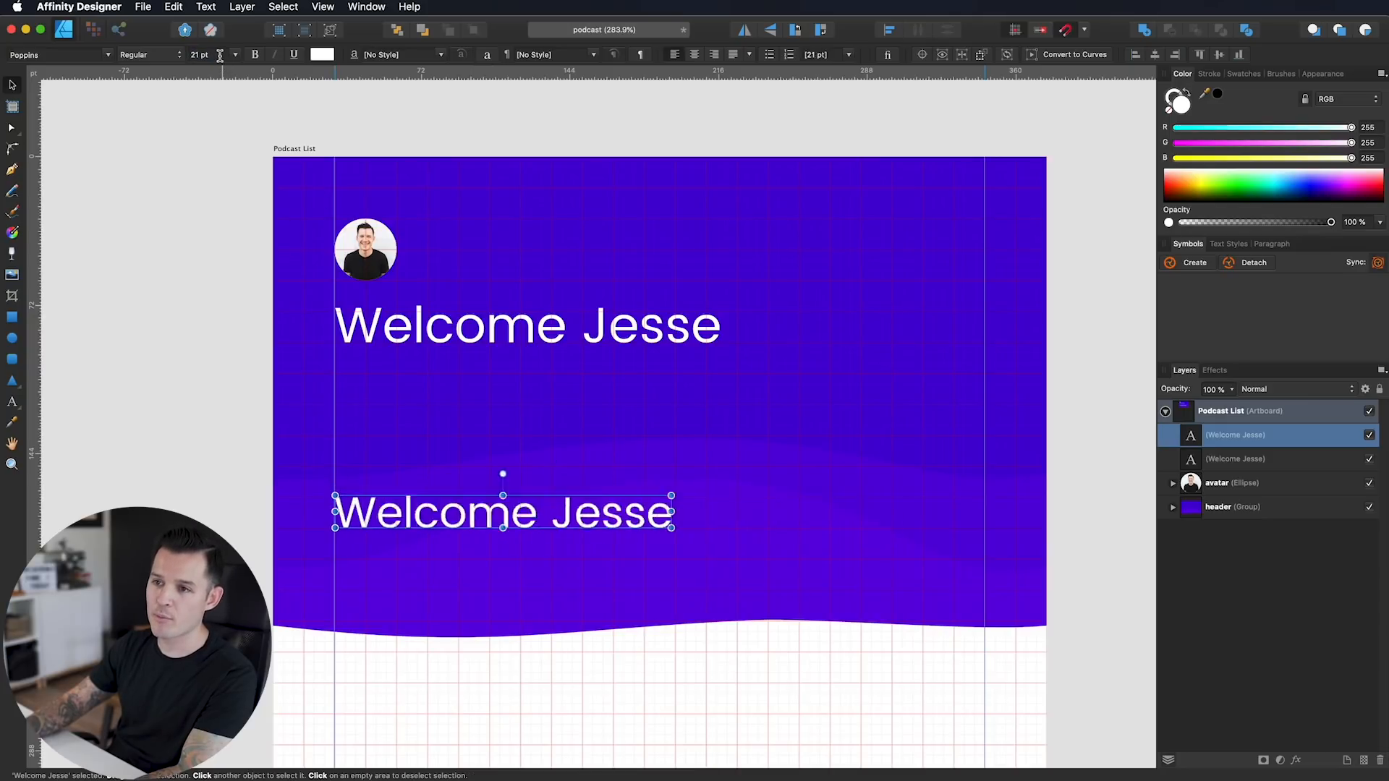
pyautogui.click(219, 56)
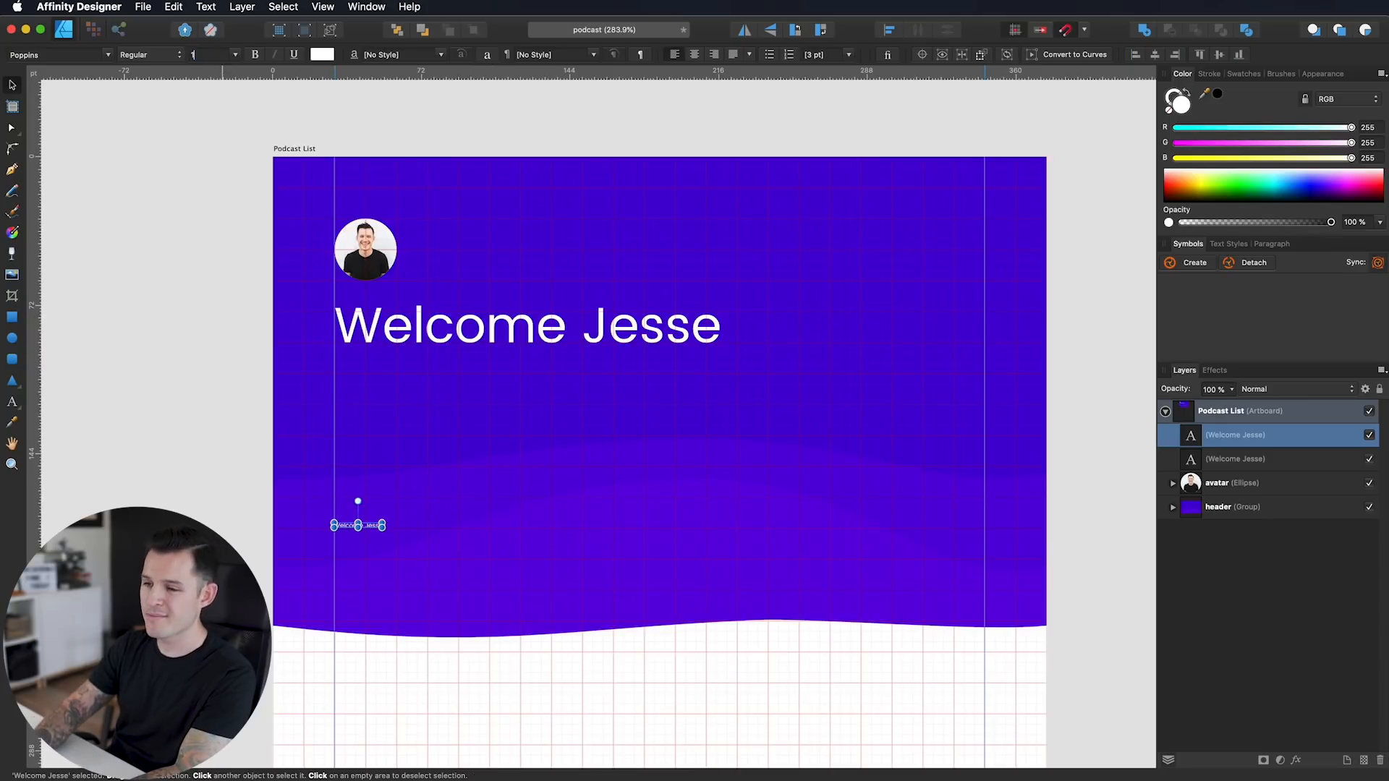
pyautogui.write('18')
pyautogui.press('Return')
pyautogui.click(210, 54)
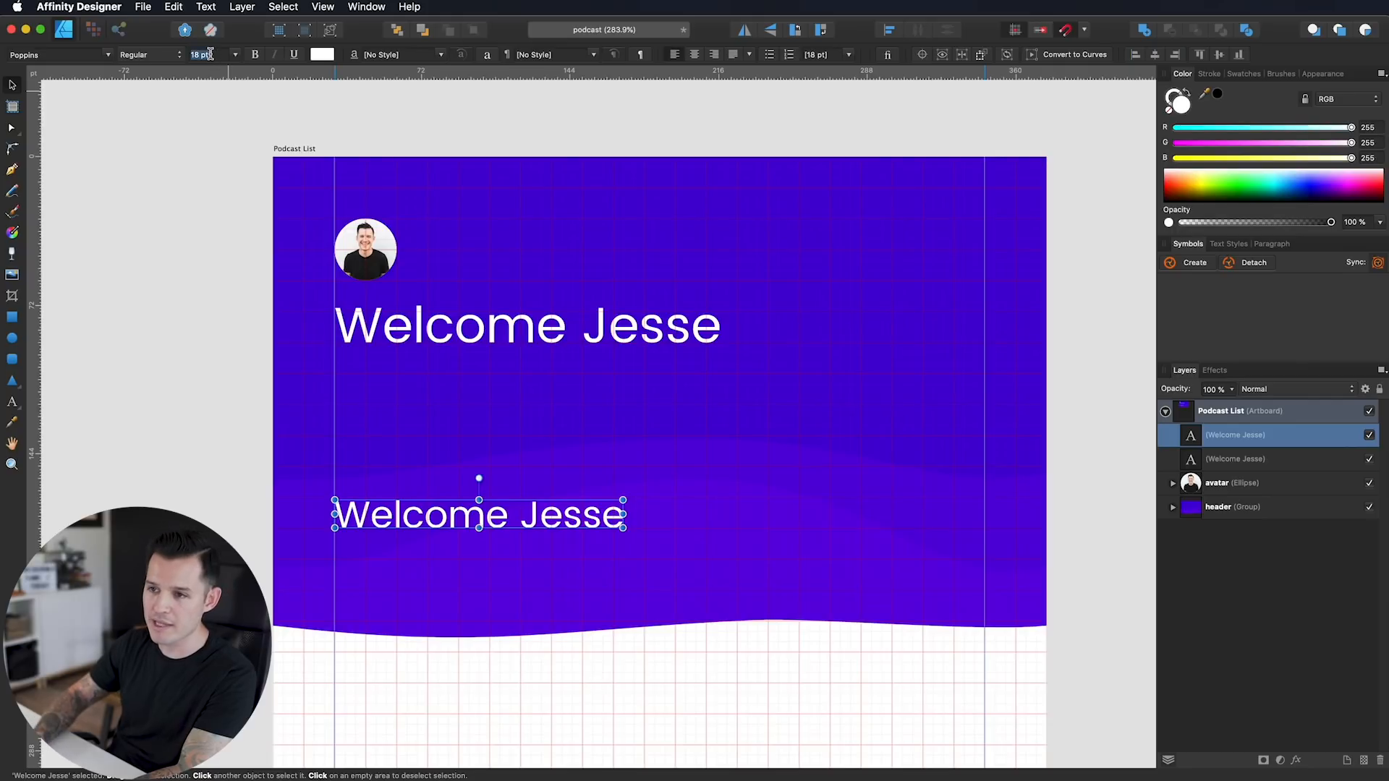
pyautogui.press('Return')
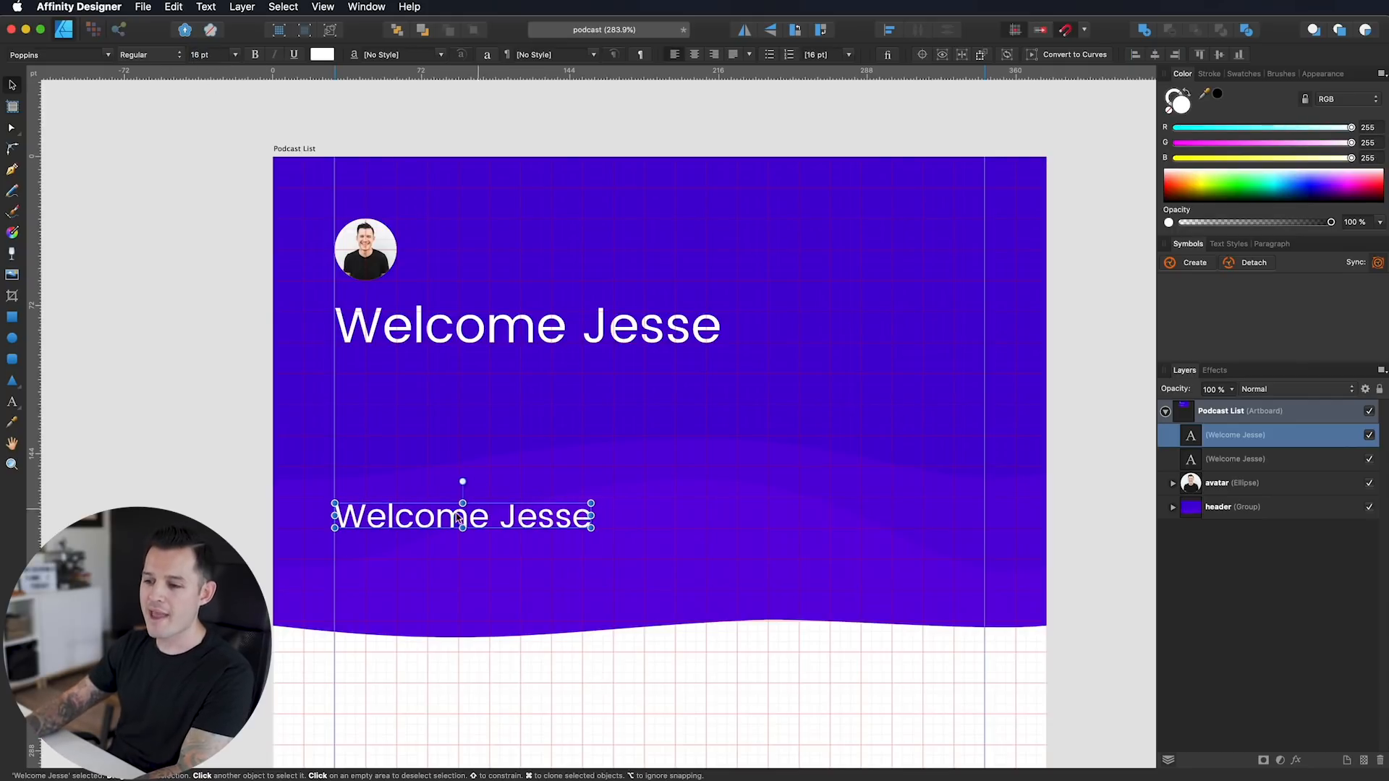
pyautogui.moveTo(440, 519)
pyautogui.mouseDown()
pyautogui.moveTo(434, 504)
pyautogui.moveTo(431, 515)
pyautogui.mouseUp()
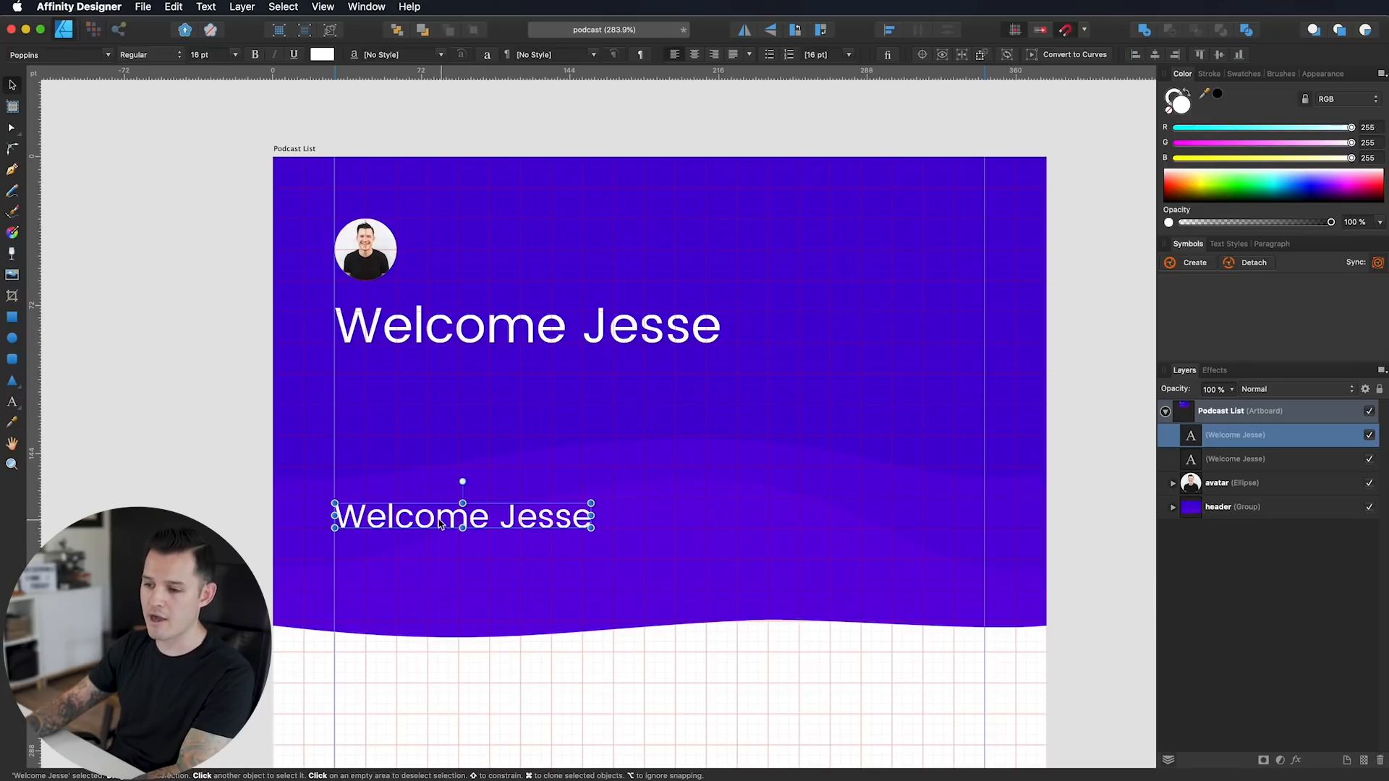
# Step: Duplicate the 16 pt welcome text just above itself, multiply the copy's font size by 1.618 and round it to 26 pt
pyautogui.moveTo(438, 522)
pyautogui.mouseDown()
pyautogui.moveTo(457, 443)
pyautogui.moveTo(446, 467)
pyautogui.mouseUp()
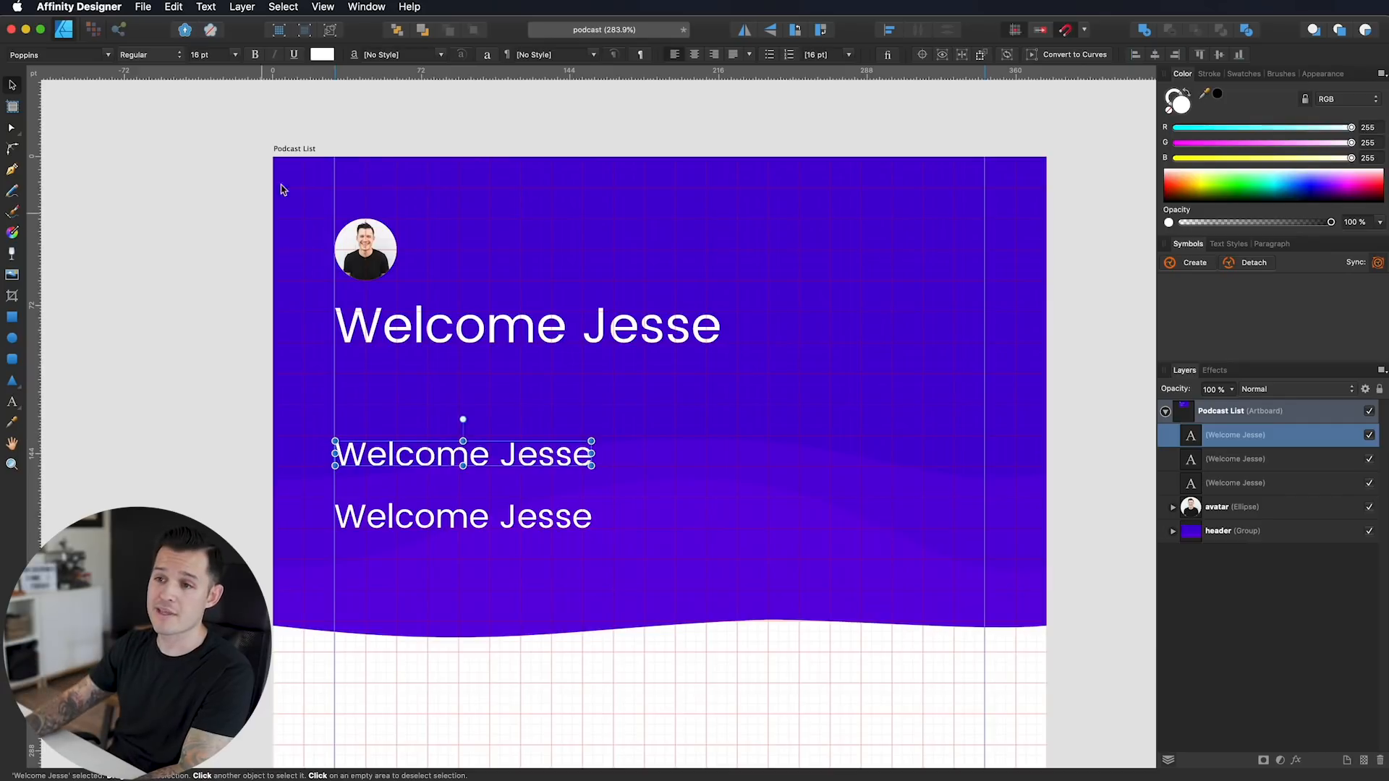
pyautogui.write('*')
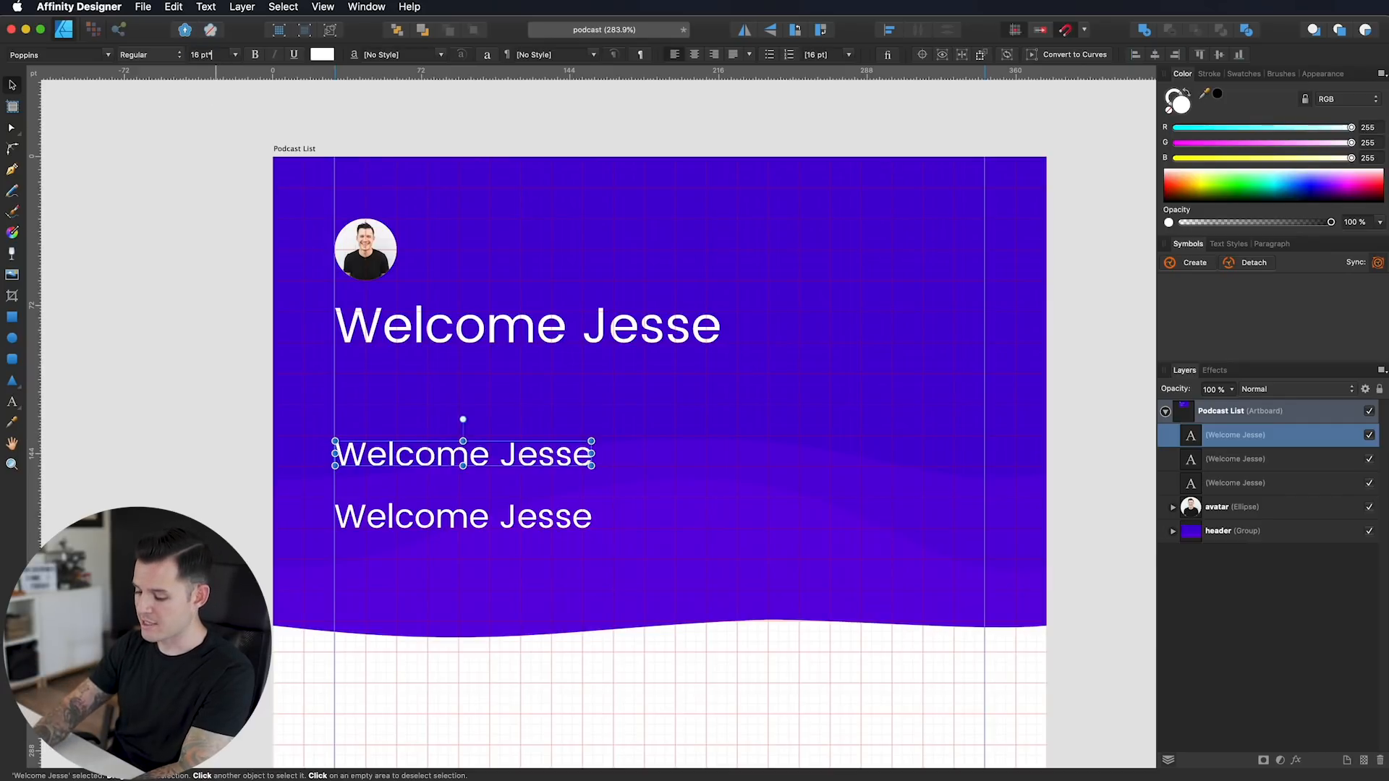
pyautogui.write('1.618')
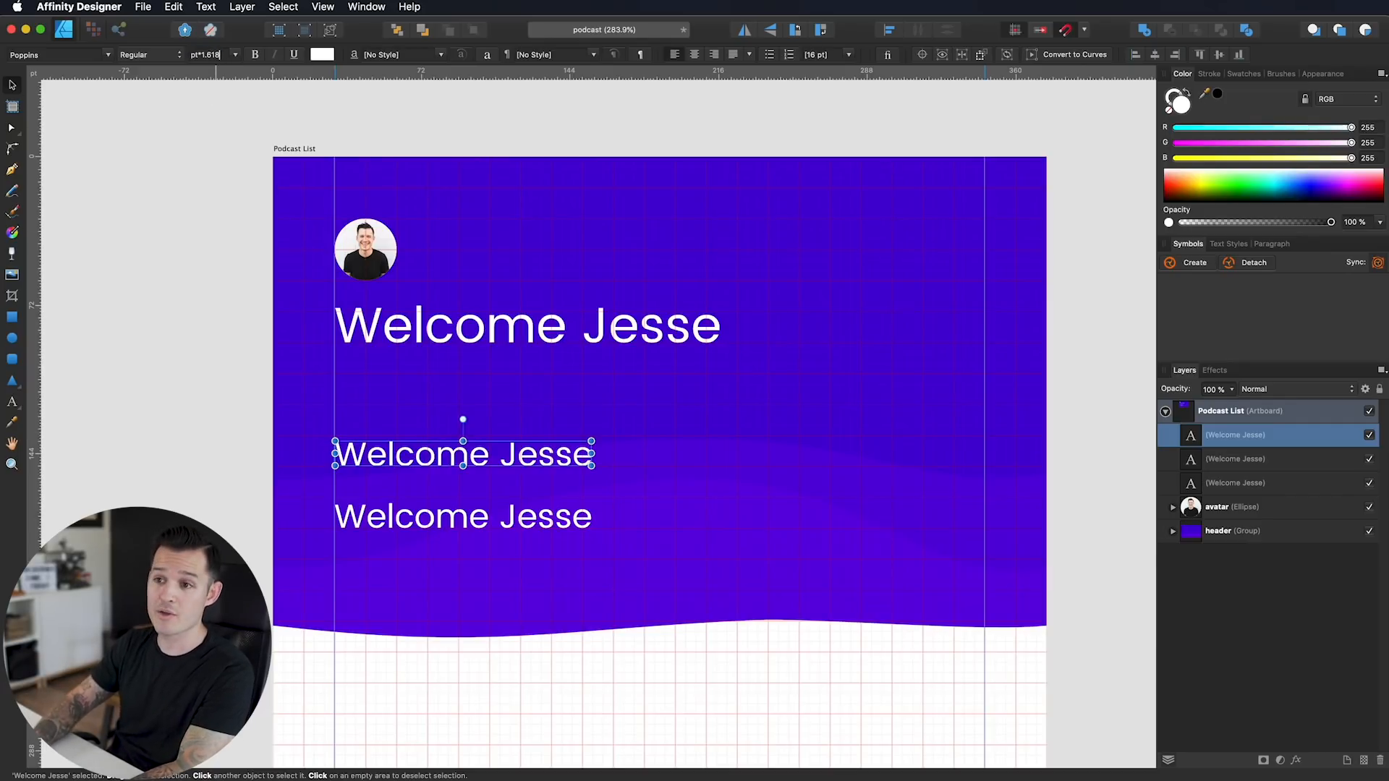
pyautogui.press('Return')
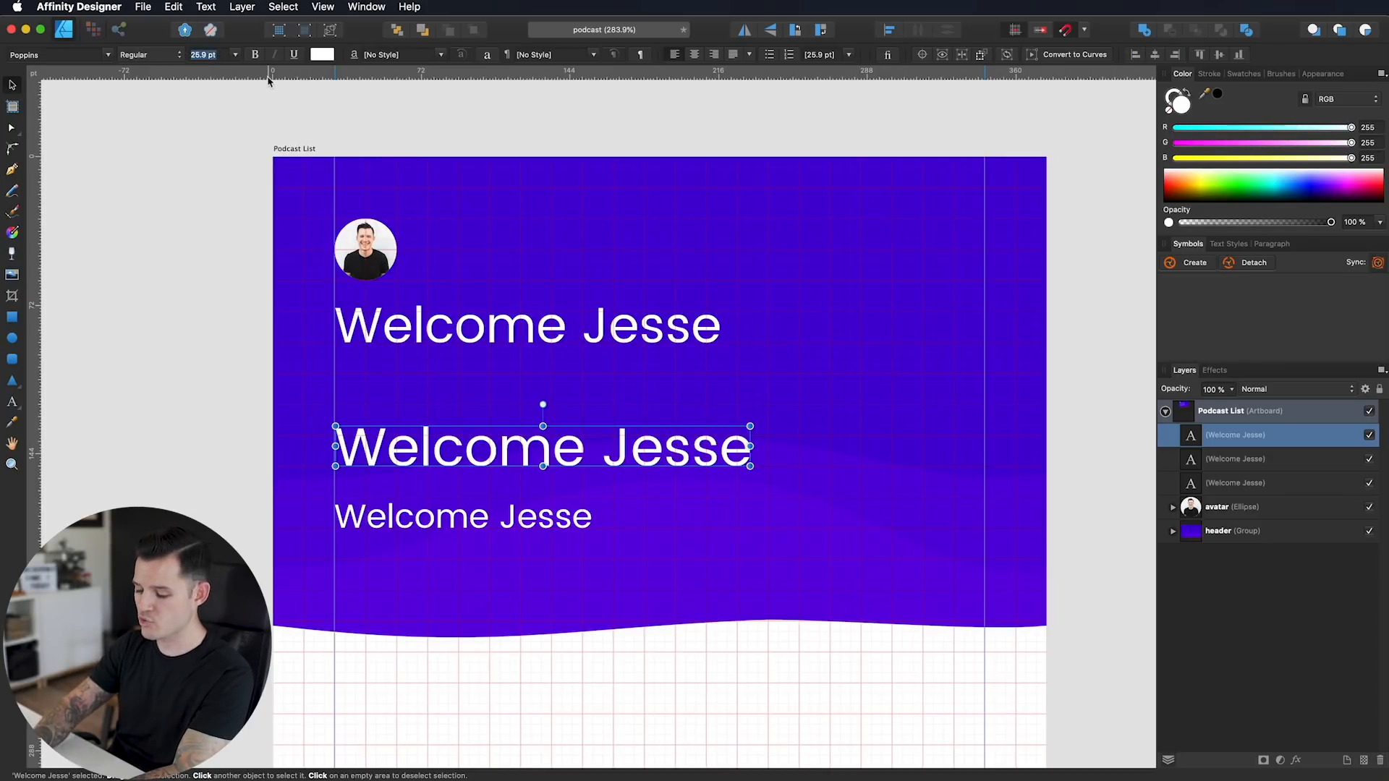
pyautogui.write('26')
pyautogui.press('Return')
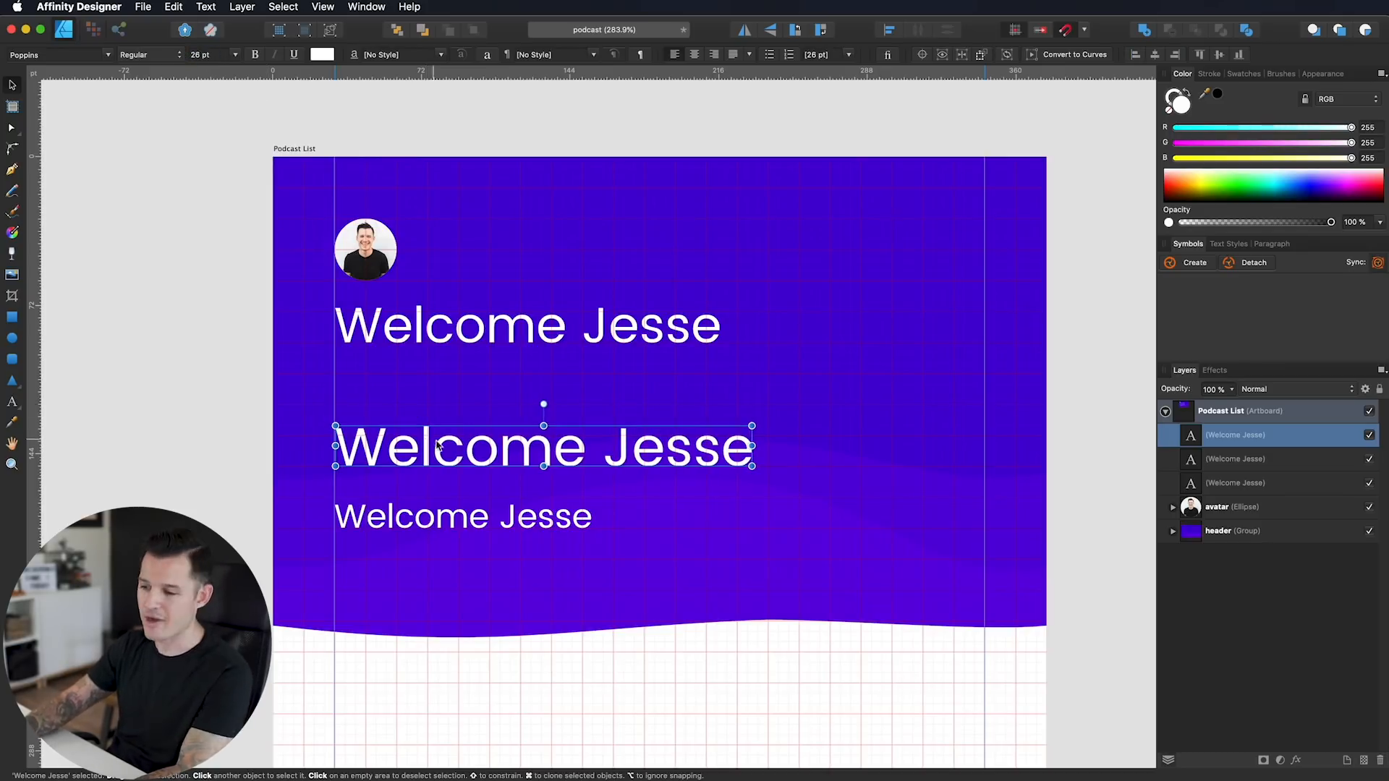
# Step: Set the font weight of the 26 pt welcome text to Medium
pyautogui.click(153, 55)
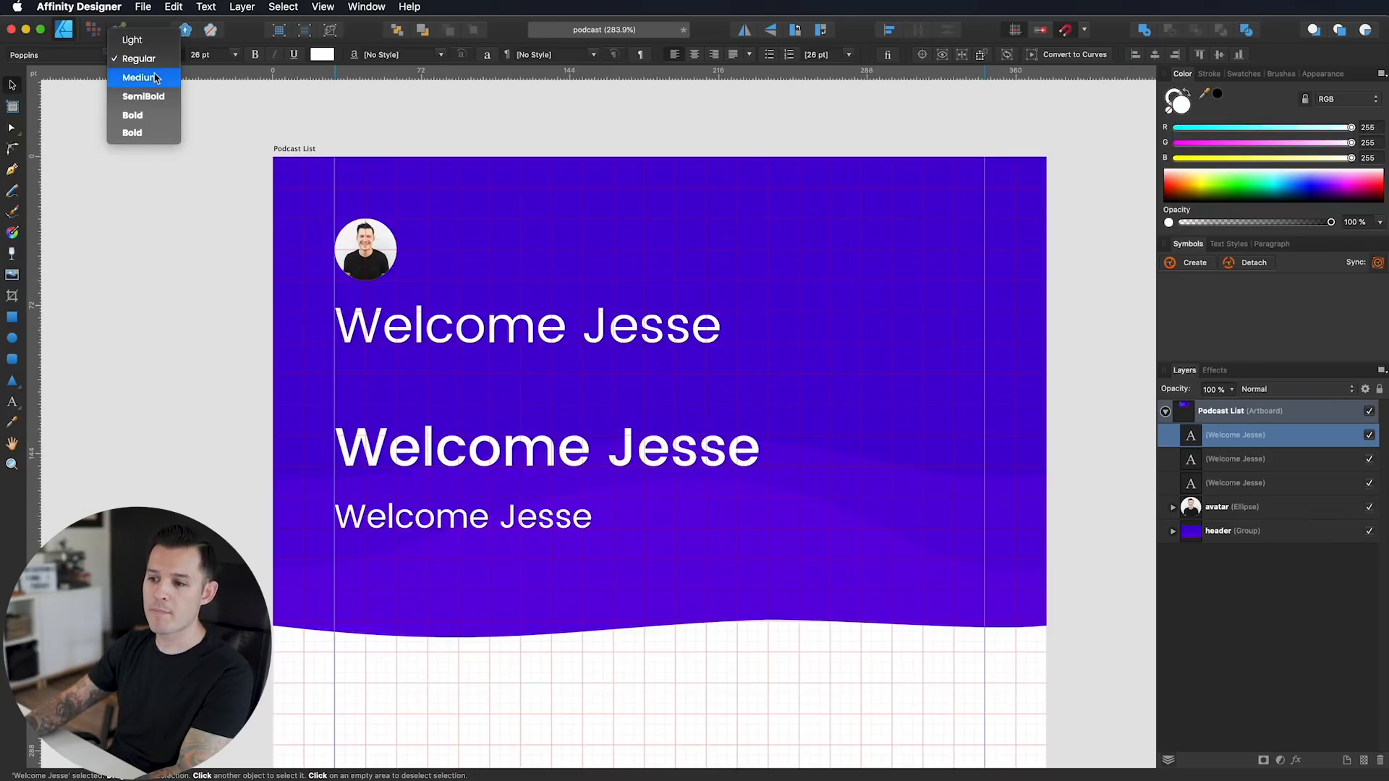
pyautogui.click(156, 75)
pyautogui.moveTo(504, 452); pyautogui.dragTo(503, 449)
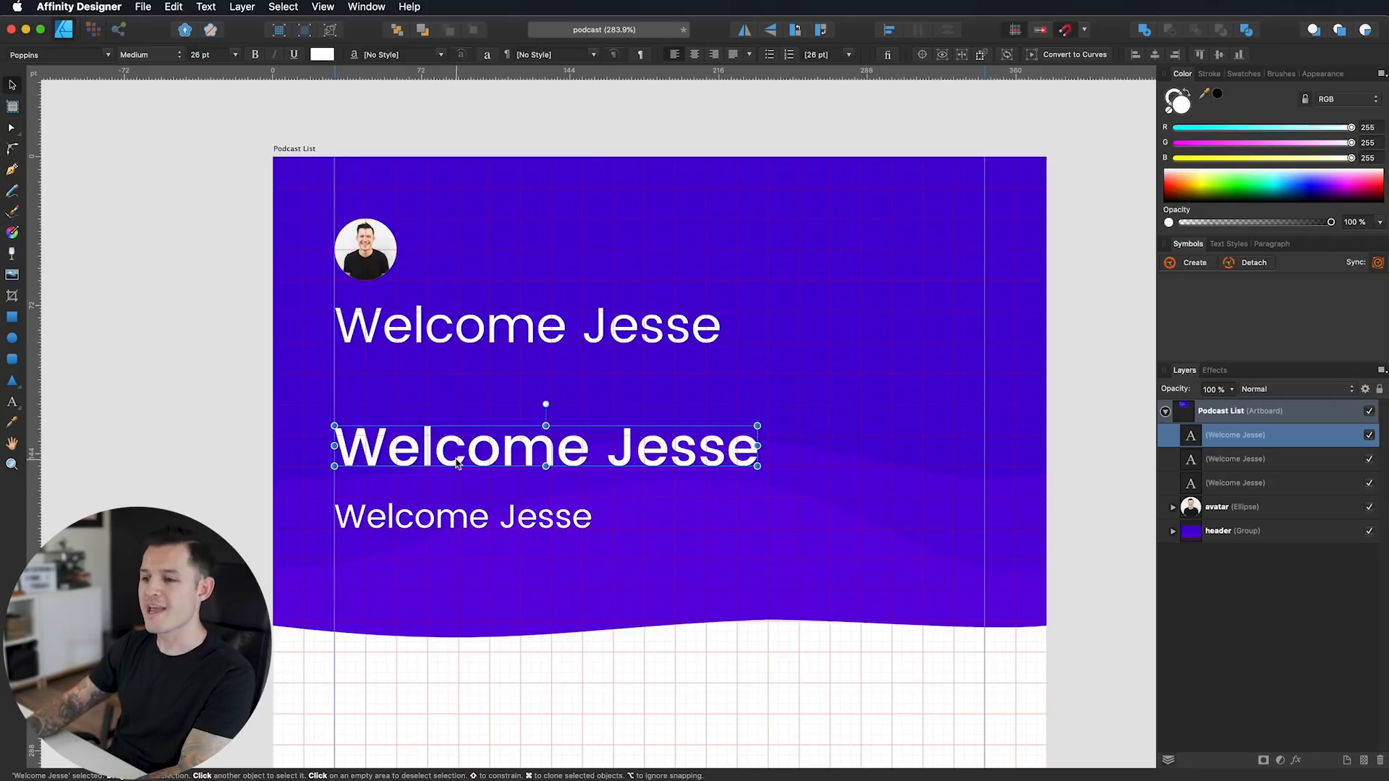
pyautogui.click(150, 55)
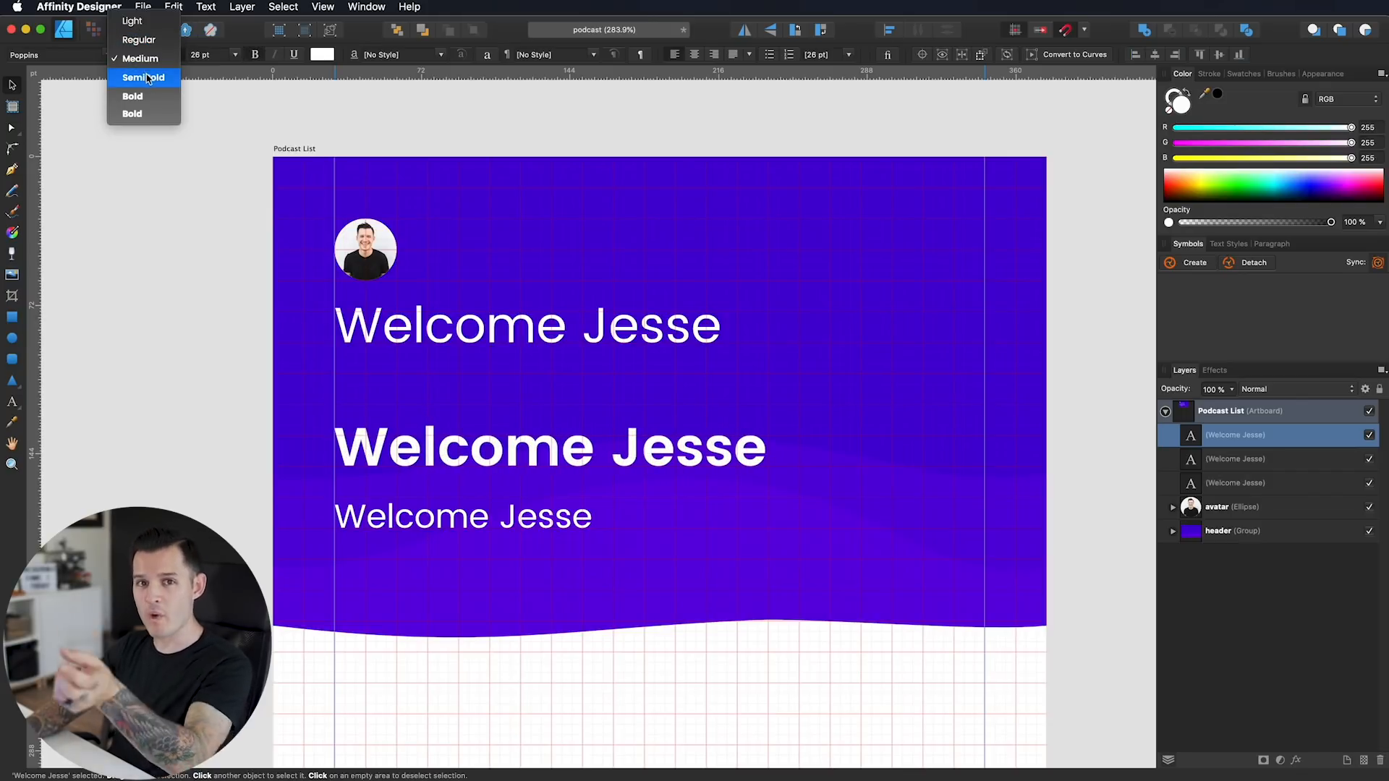
# Step: Set the 16 pt welcome text's font weight to Light and keep the 26 pt text at Medium
pyautogui.click(405, 517)
pyautogui.click(405, 517)
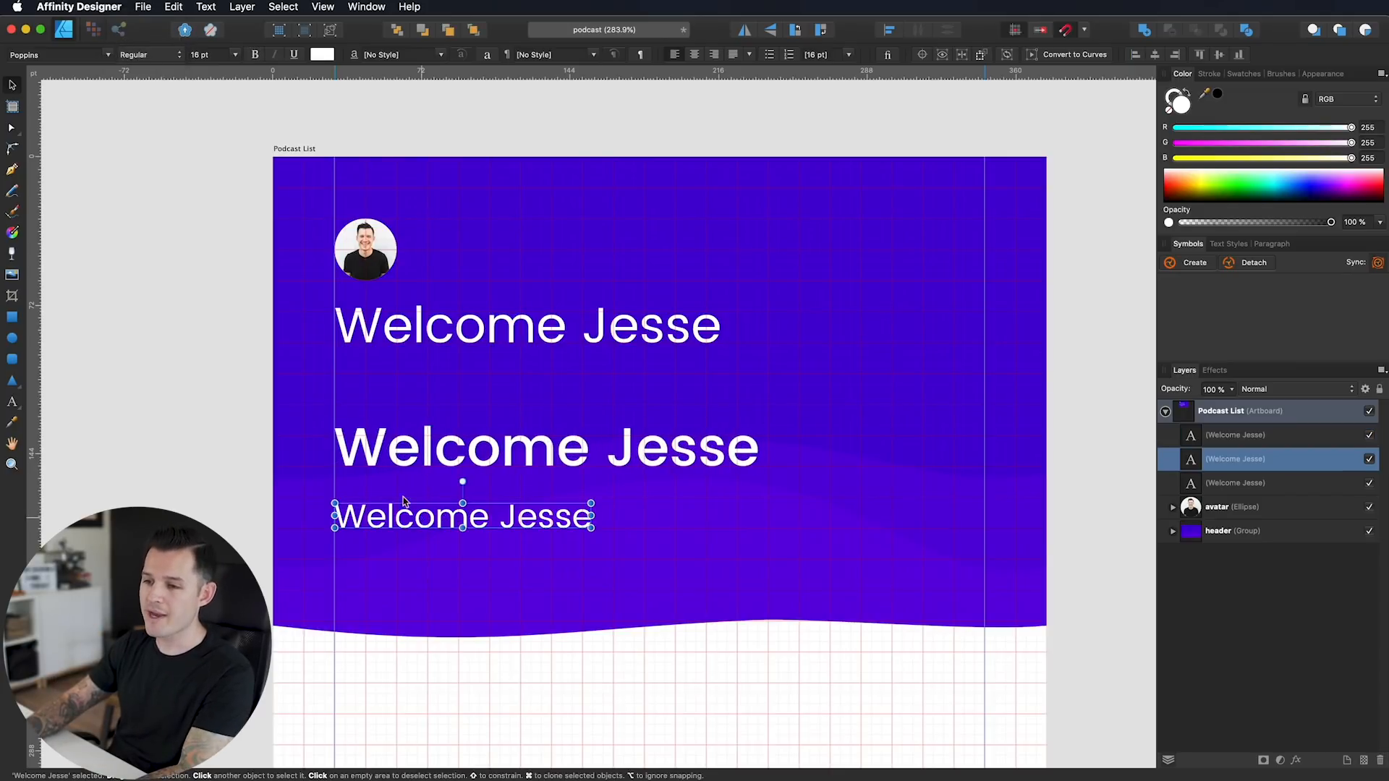
pyautogui.click(156, 56)
pyautogui.click(151, 44)
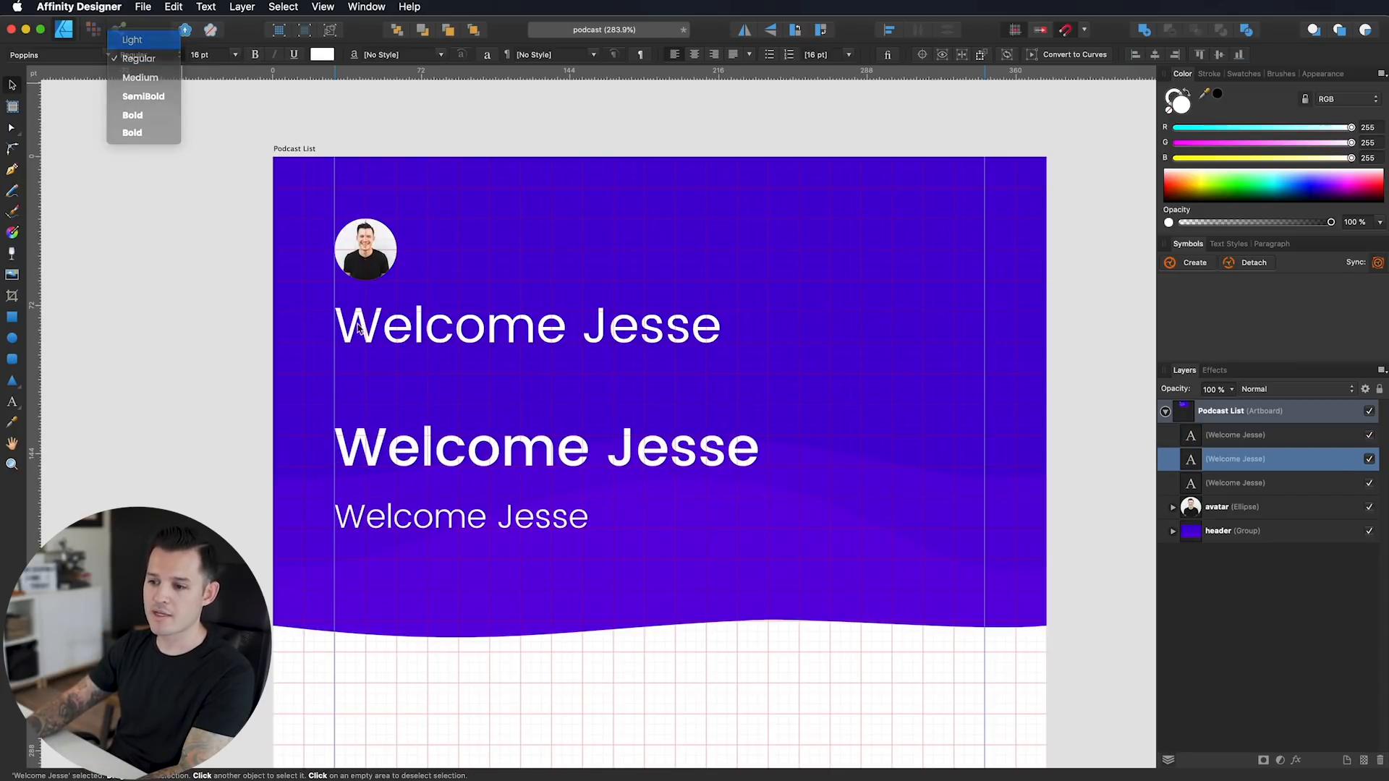
pyautogui.click(419, 449)
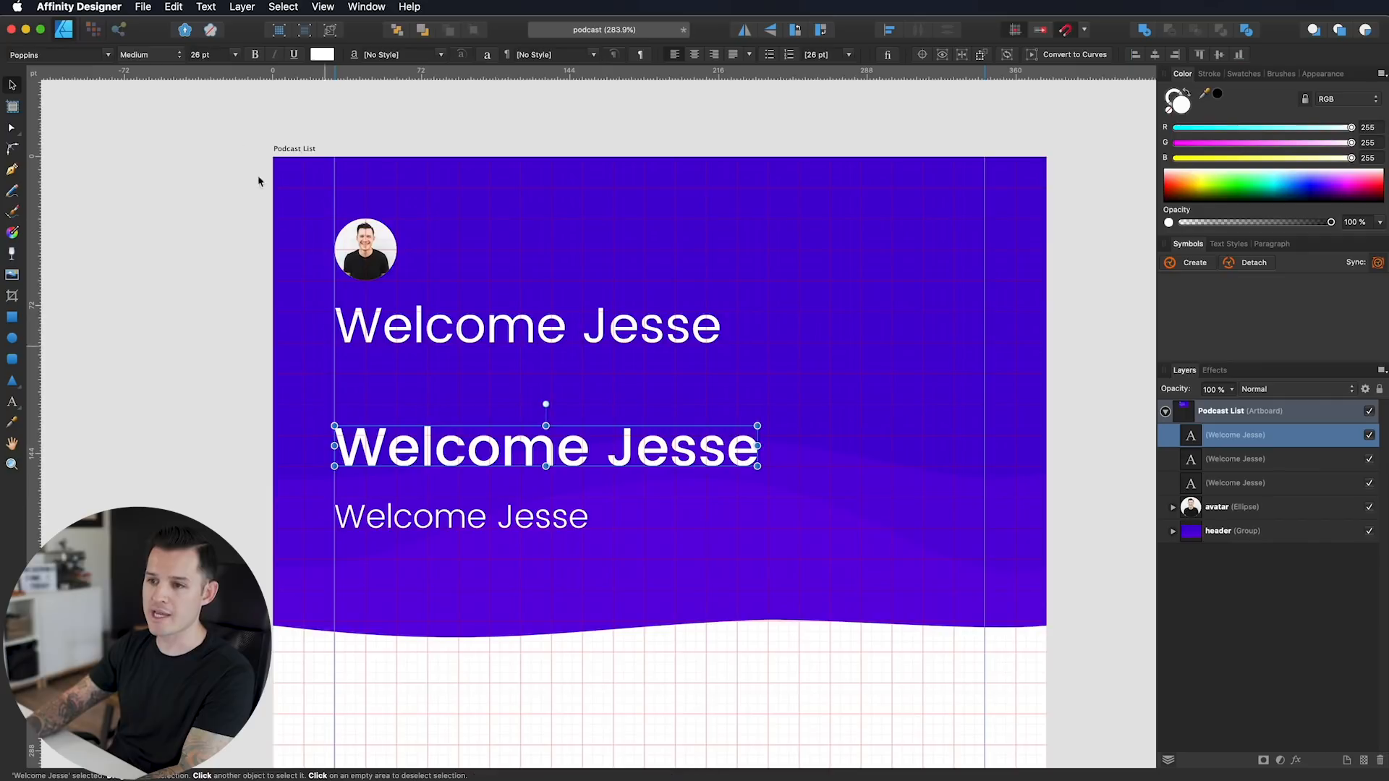
pyautogui.click(150, 56)
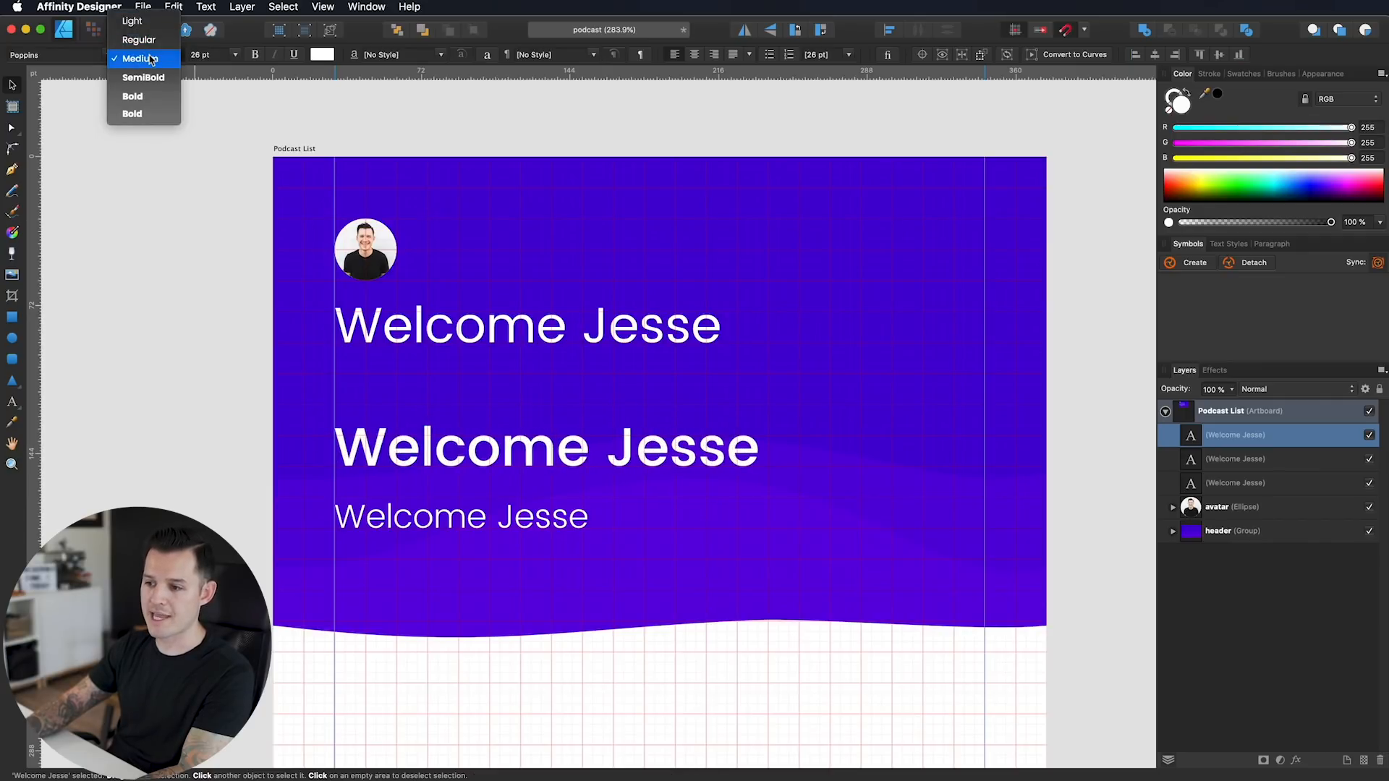
pyautogui.click(149, 58)
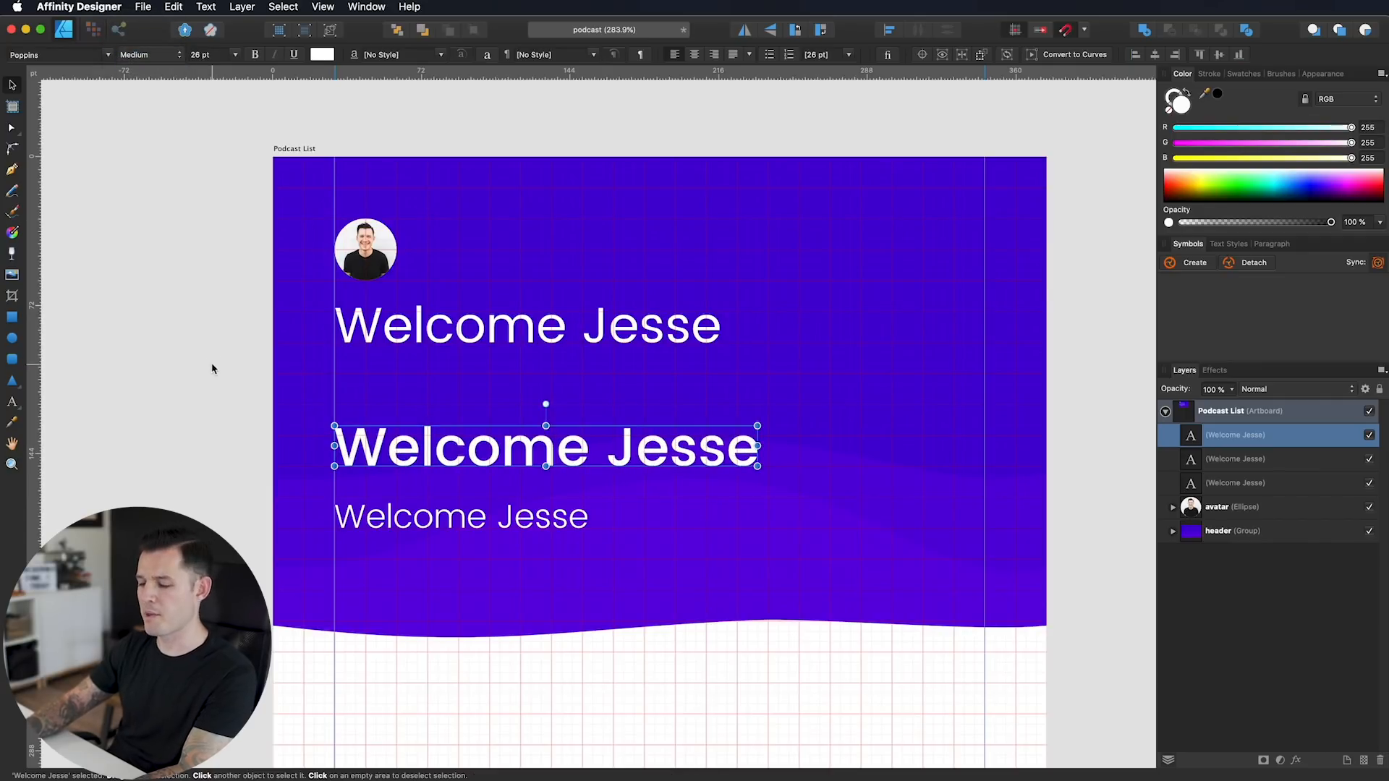
# Step: Delete the original 24 pt welcome text below the avatar and duplicate the 26 pt text straight up into its place
pyautogui.click(434, 334)
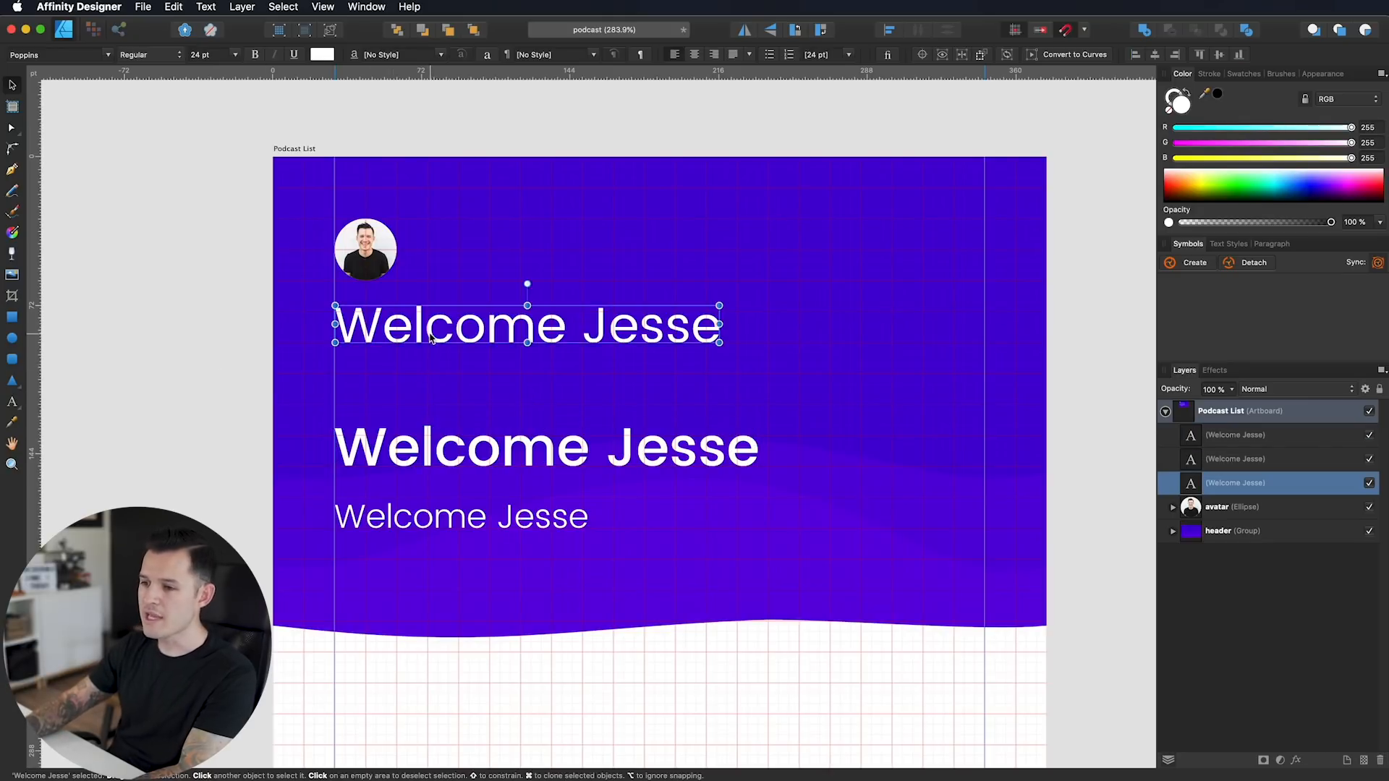
pyautogui.press('Delete')
pyautogui.click(465, 464)
pyautogui.moveTo(465, 463); pyautogui.dragTo(416, 355)
# Step: Multiply the top copy's font size by 1.618, adjust it to 40 pt, and move it down slightly along the left guide
pyautogui.press('super+apostrophe')
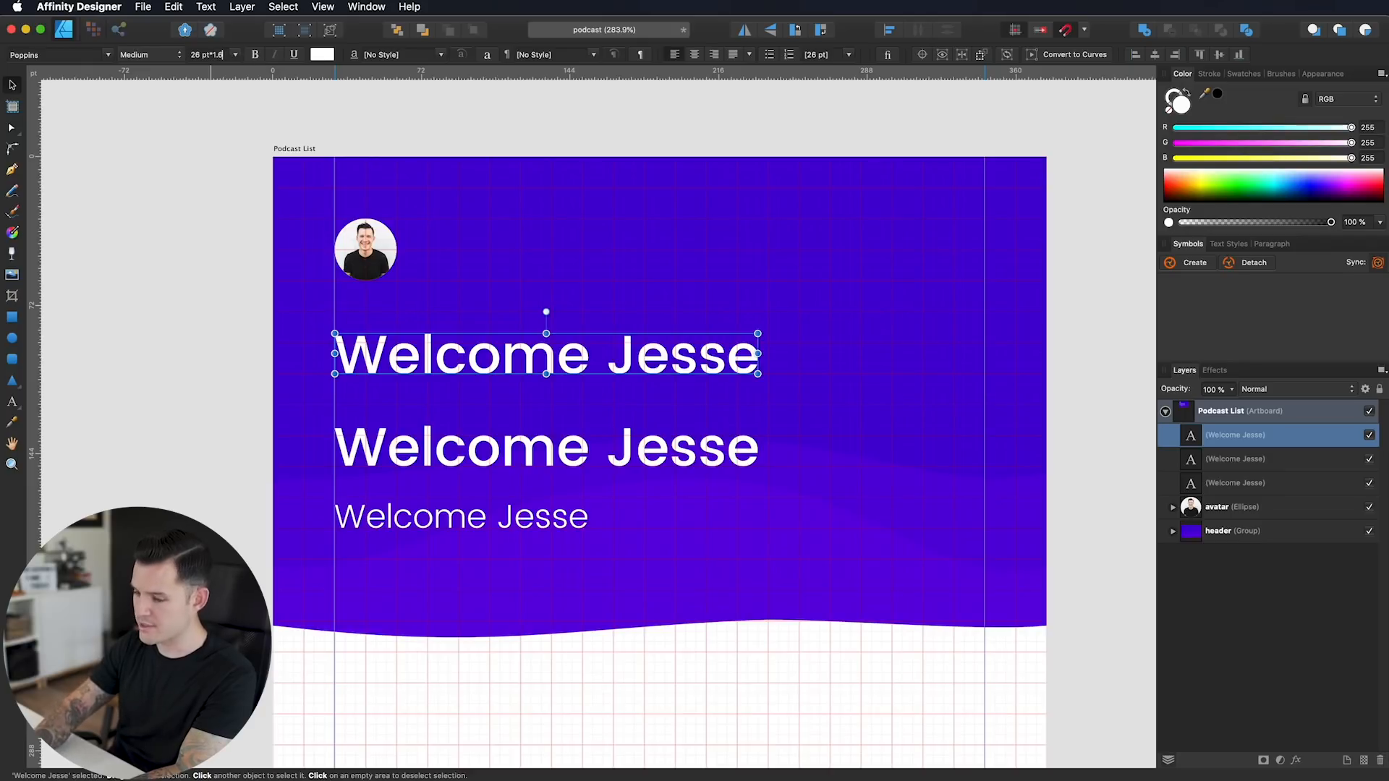
pyautogui.press('Return')
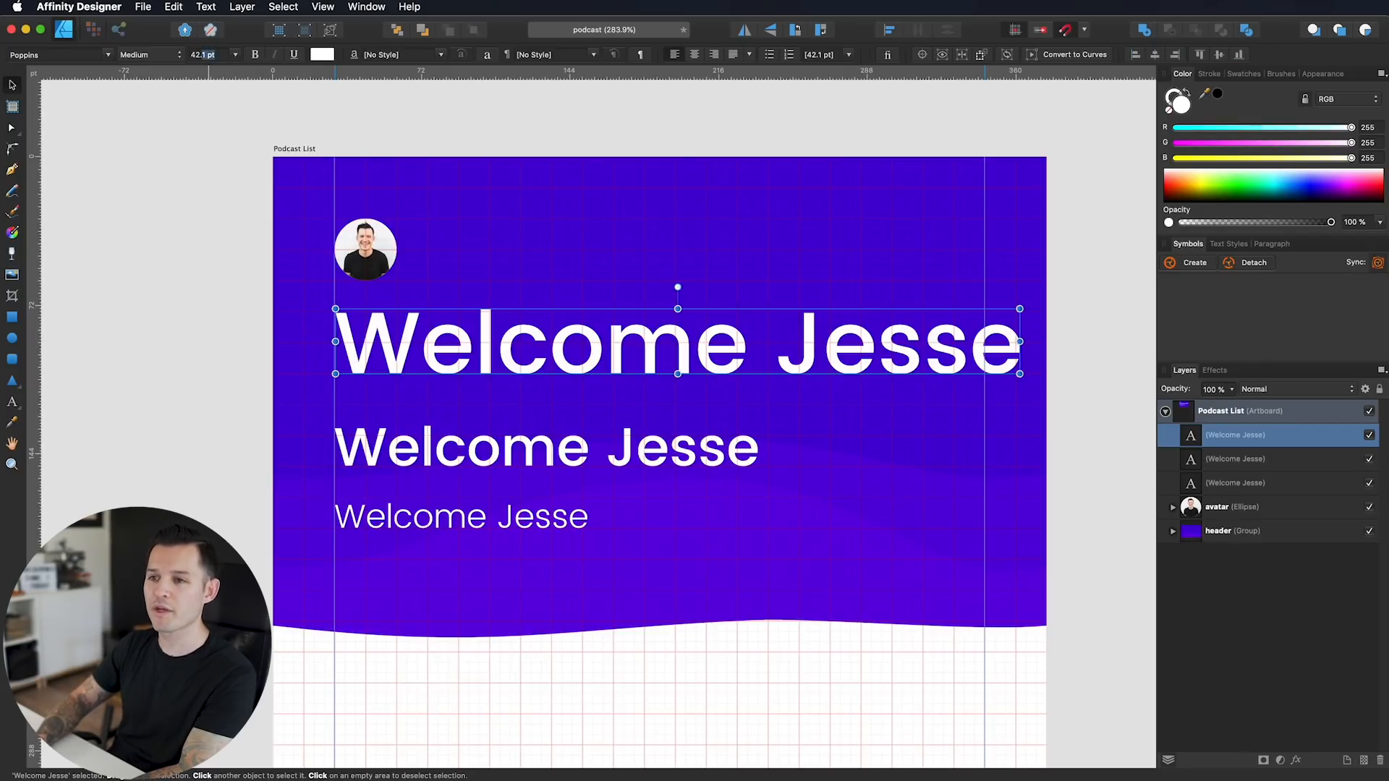
pyautogui.write('40')
pyautogui.press('Return')
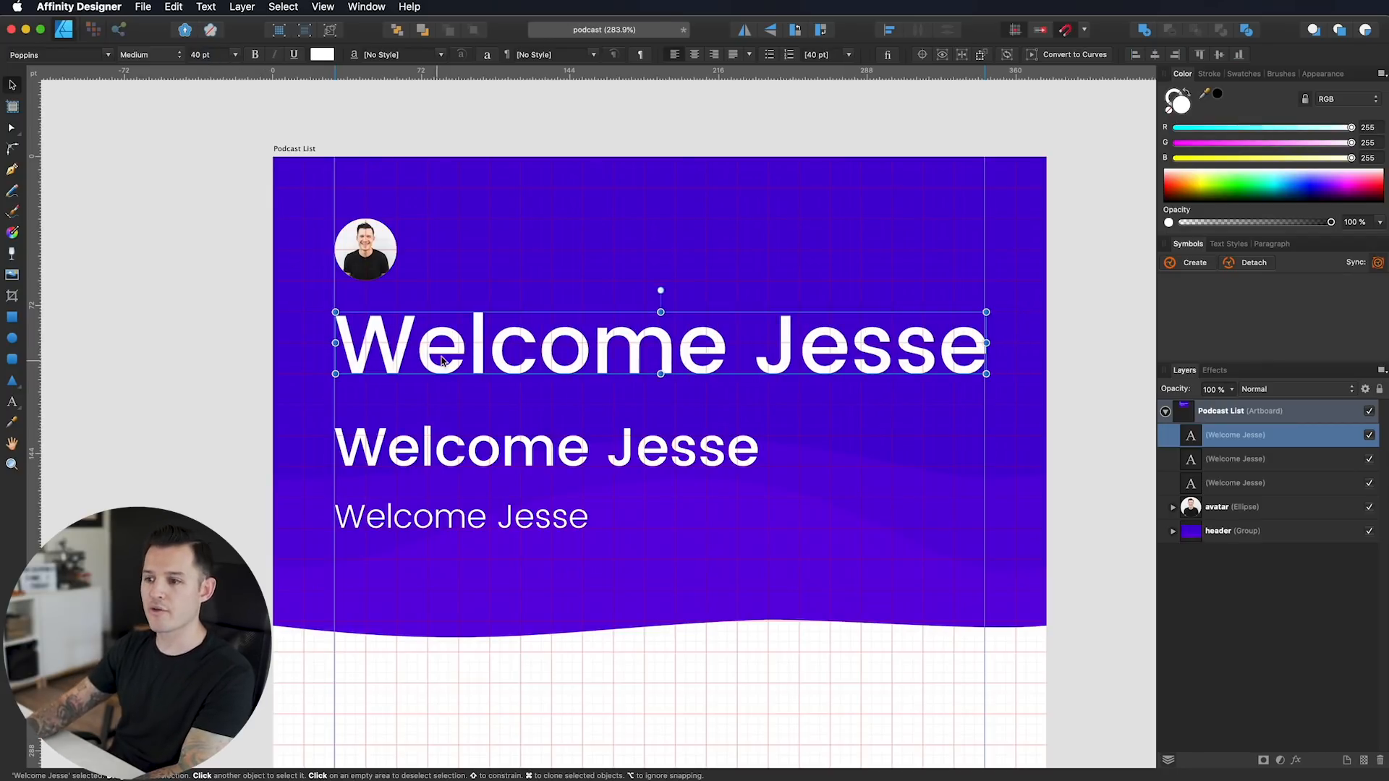
pyautogui.moveTo(446, 373); pyautogui.dragTo(444, 364)
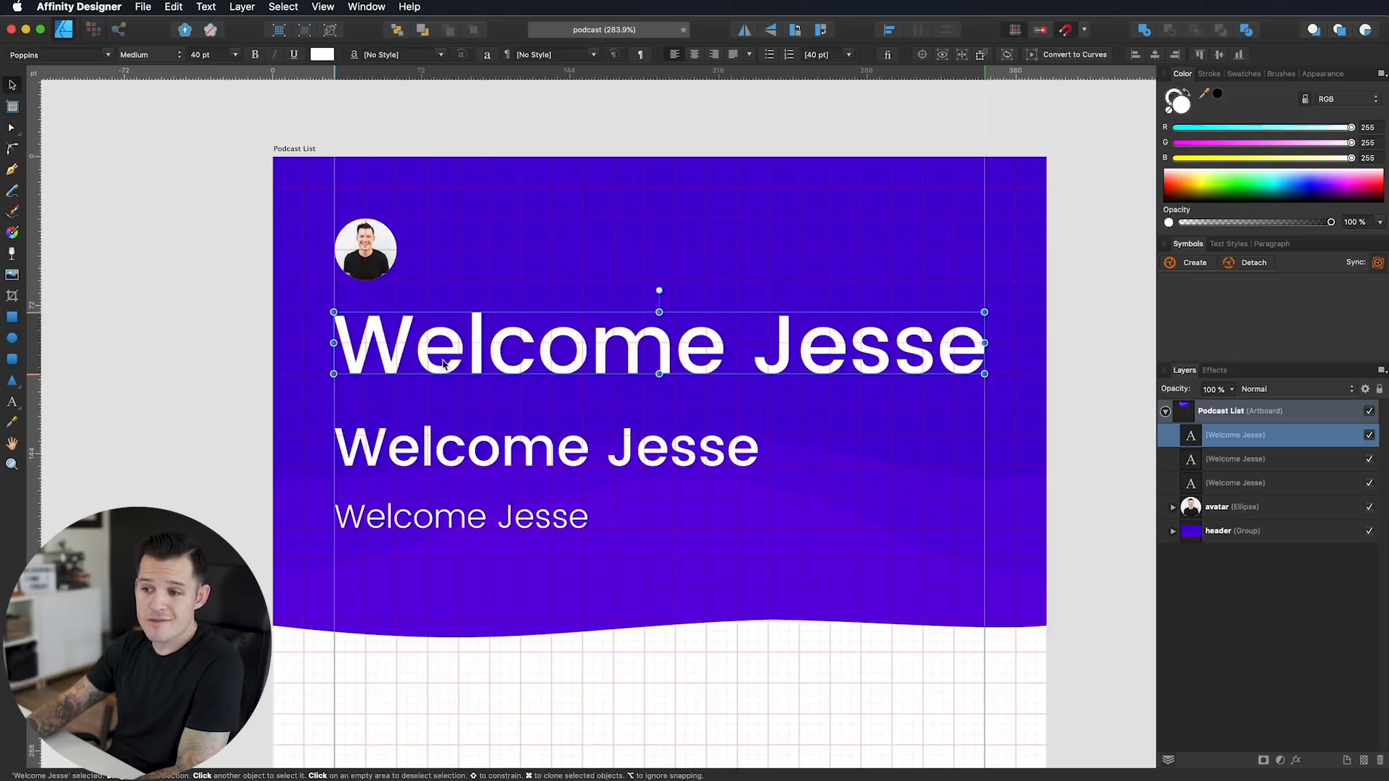
pyautogui.moveTo(424, 366); pyautogui.dragTo(427, 395)
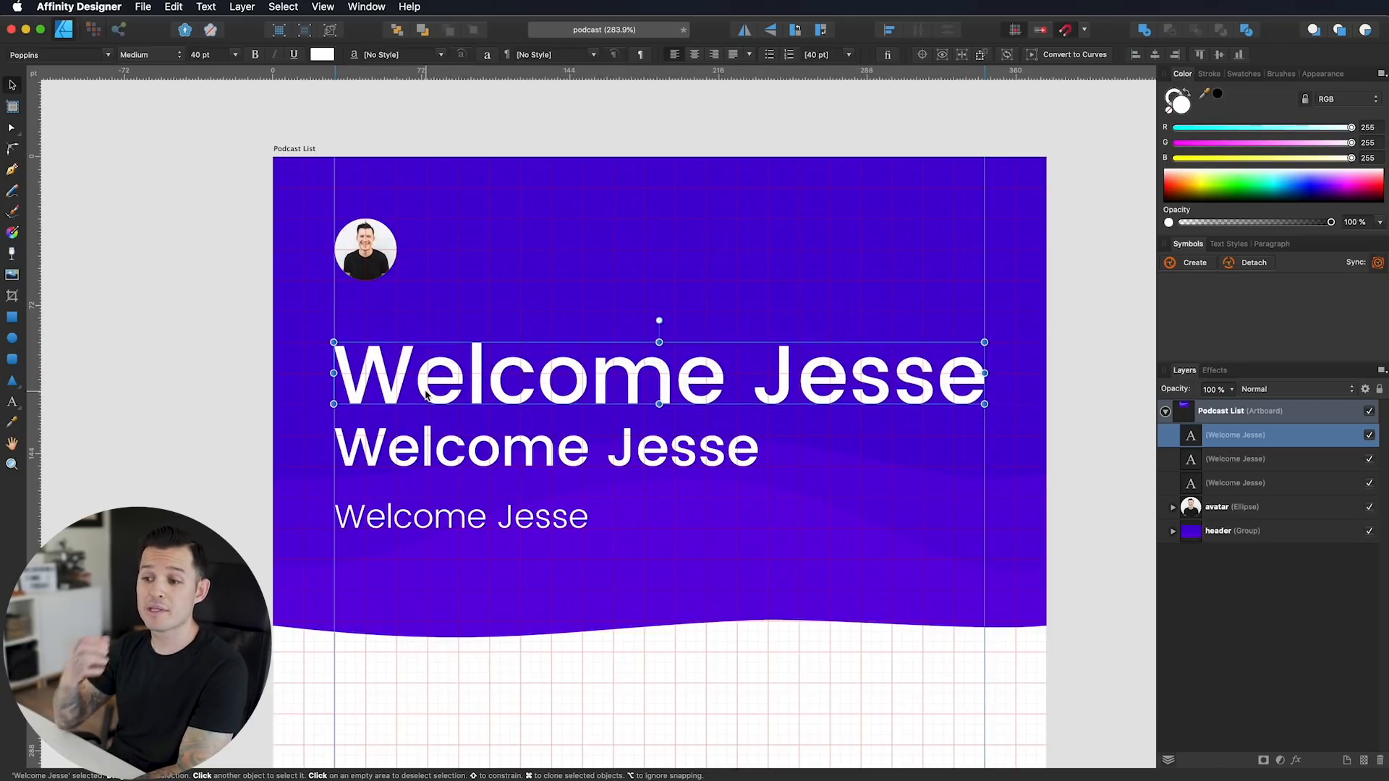
# Step: Replace the 40 pt welcome text with a duplicate set to 34 pt, placed just above the 26 pt text
pyautogui.moveTo(427, 394); pyautogui.dragTo(571, 417)
pyautogui.click(221, 58)
pyautogui.write('38')
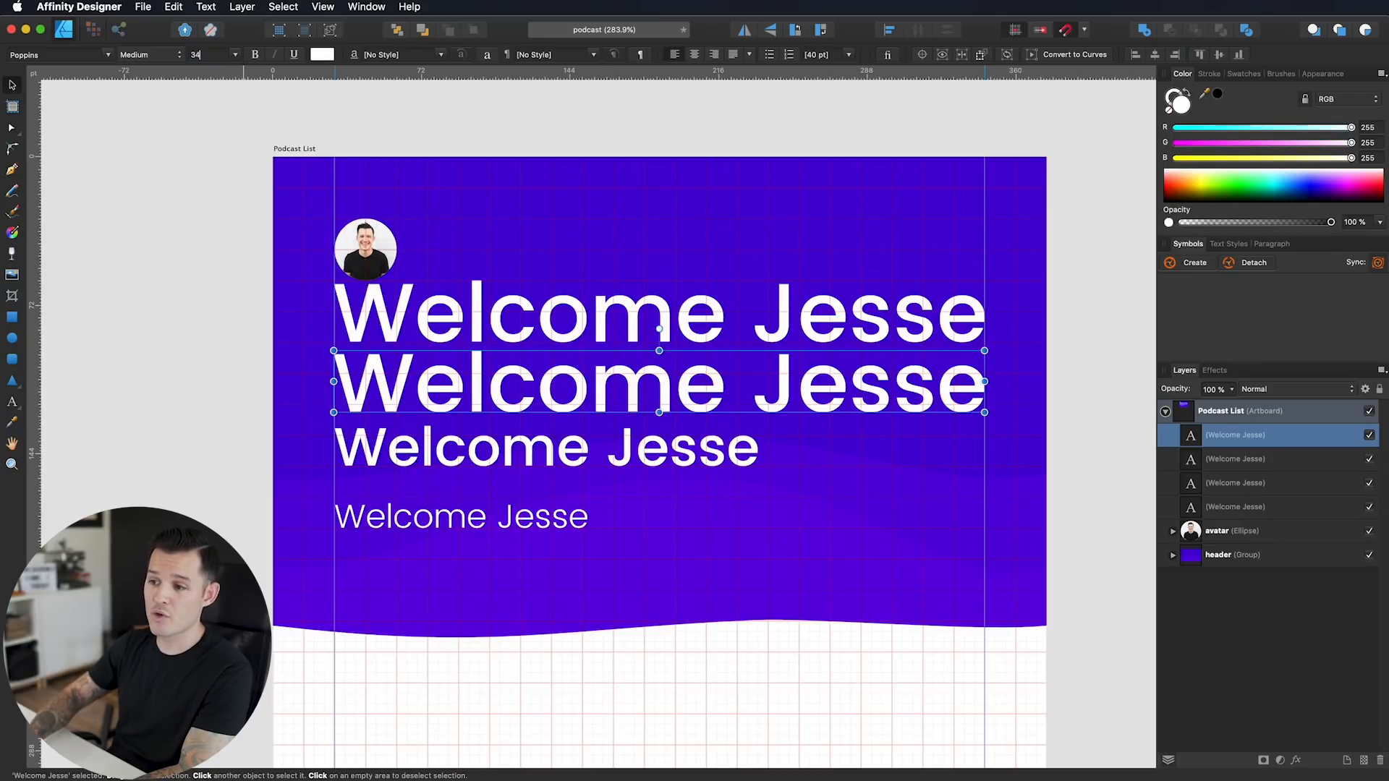
pyautogui.press('Return')
pyautogui.click(471, 321)
pyautogui.press('Delete')
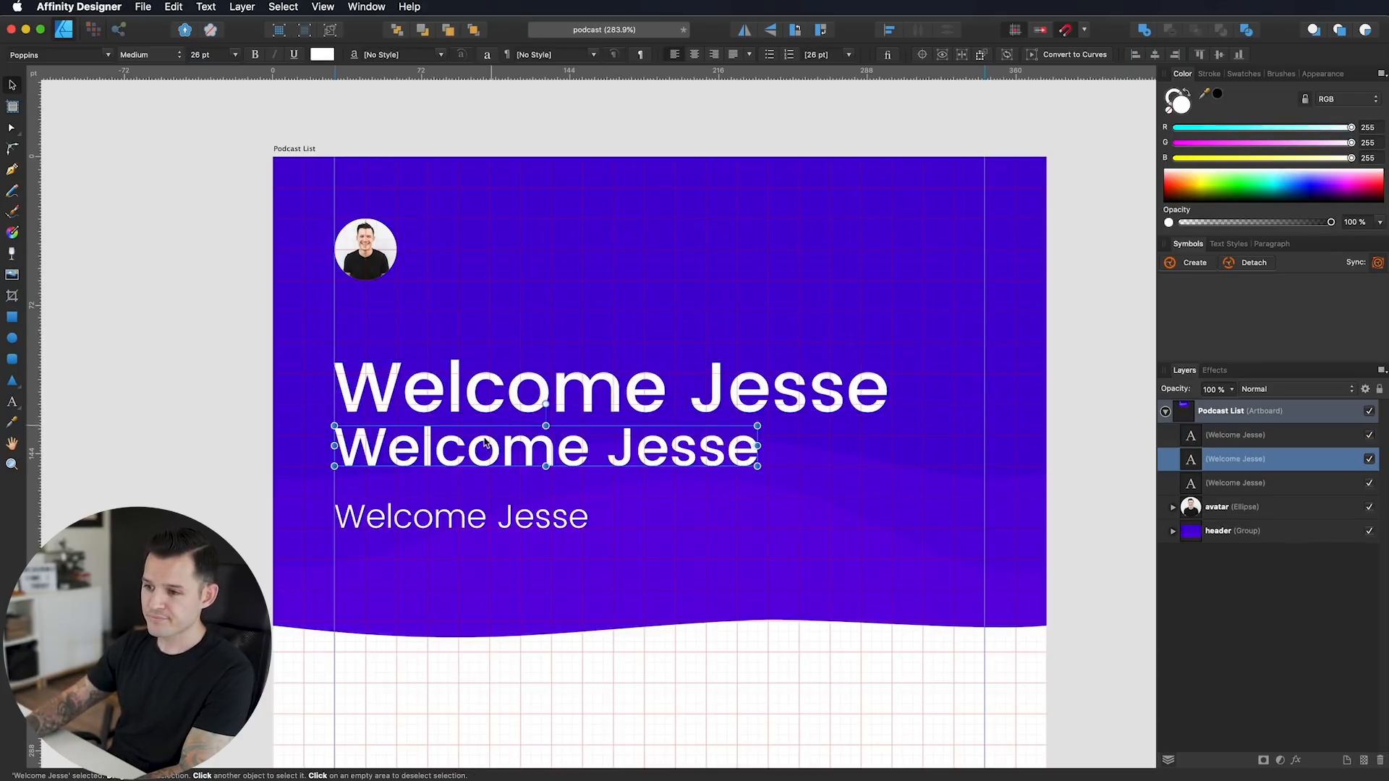
# Step: Try Bold on the 34 pt welcome text, and set its font weight to SemiBold
pyautogui.click(470, 403)
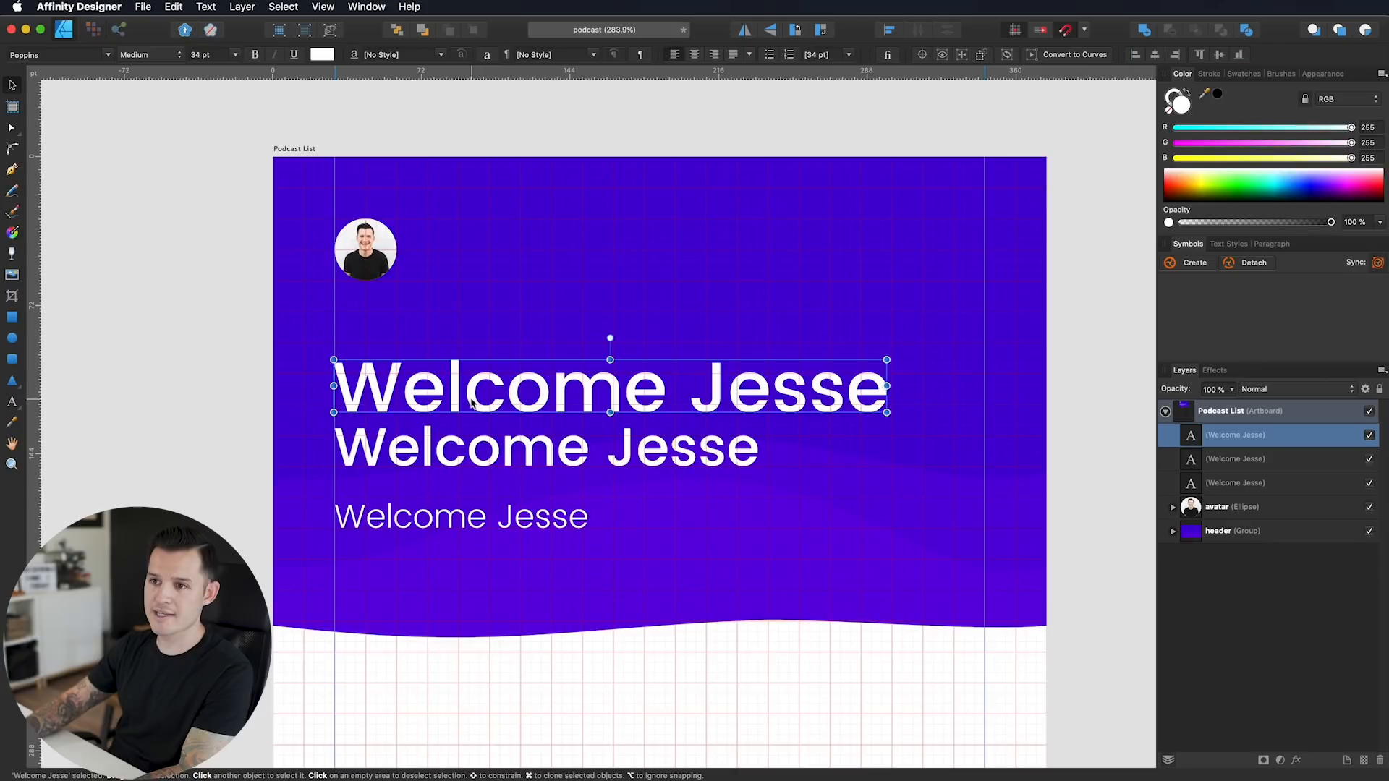
pyautogui.click(160, 56)
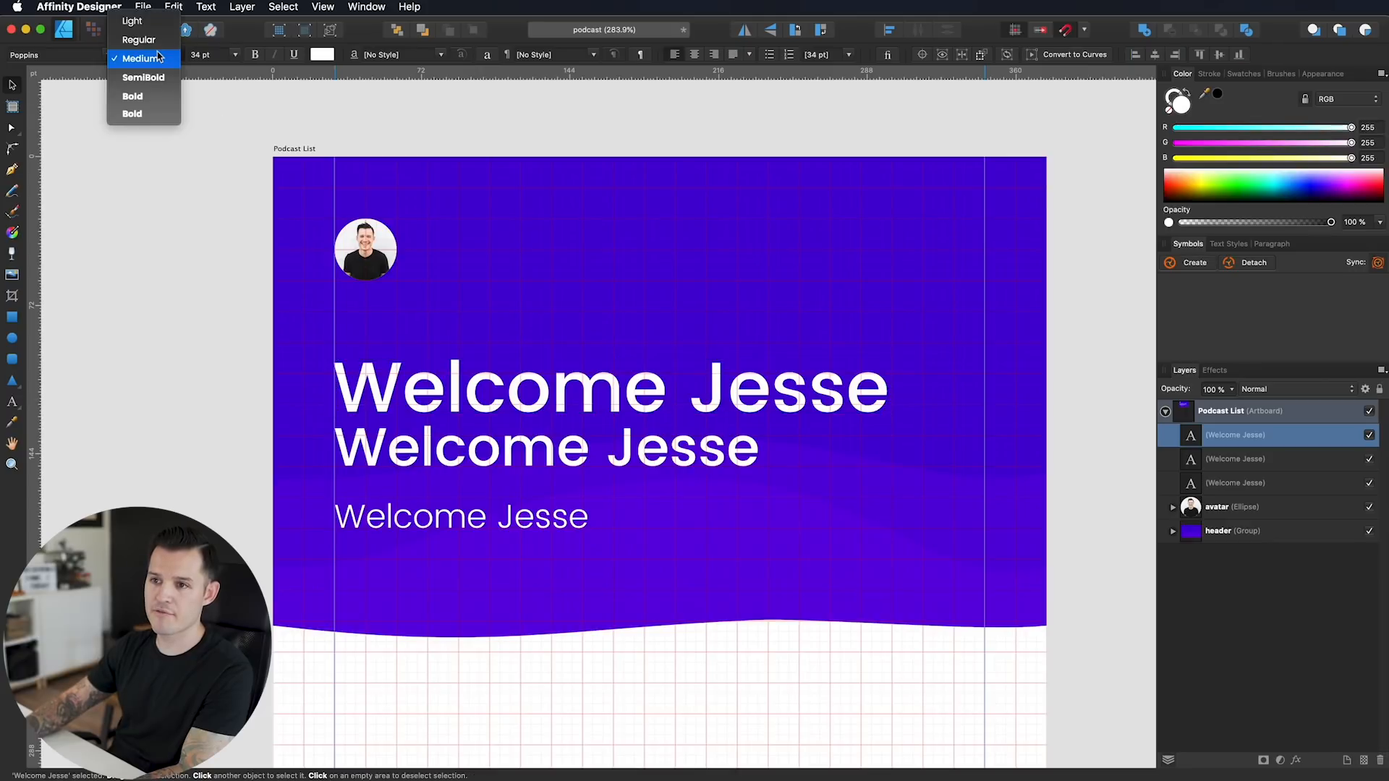
pyautogui.click(150, 94)
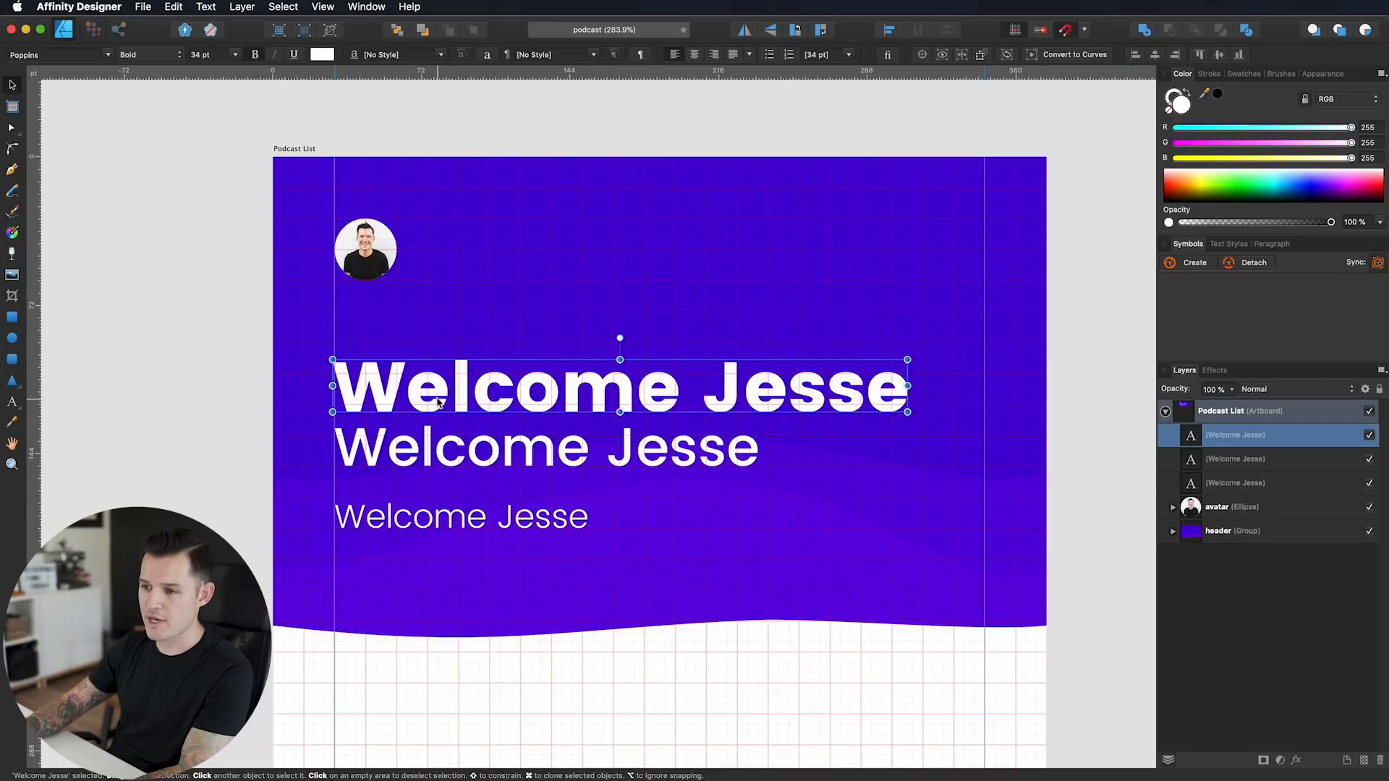
pyautogui.click(161, 56)
pyautogui.click(145, 42)
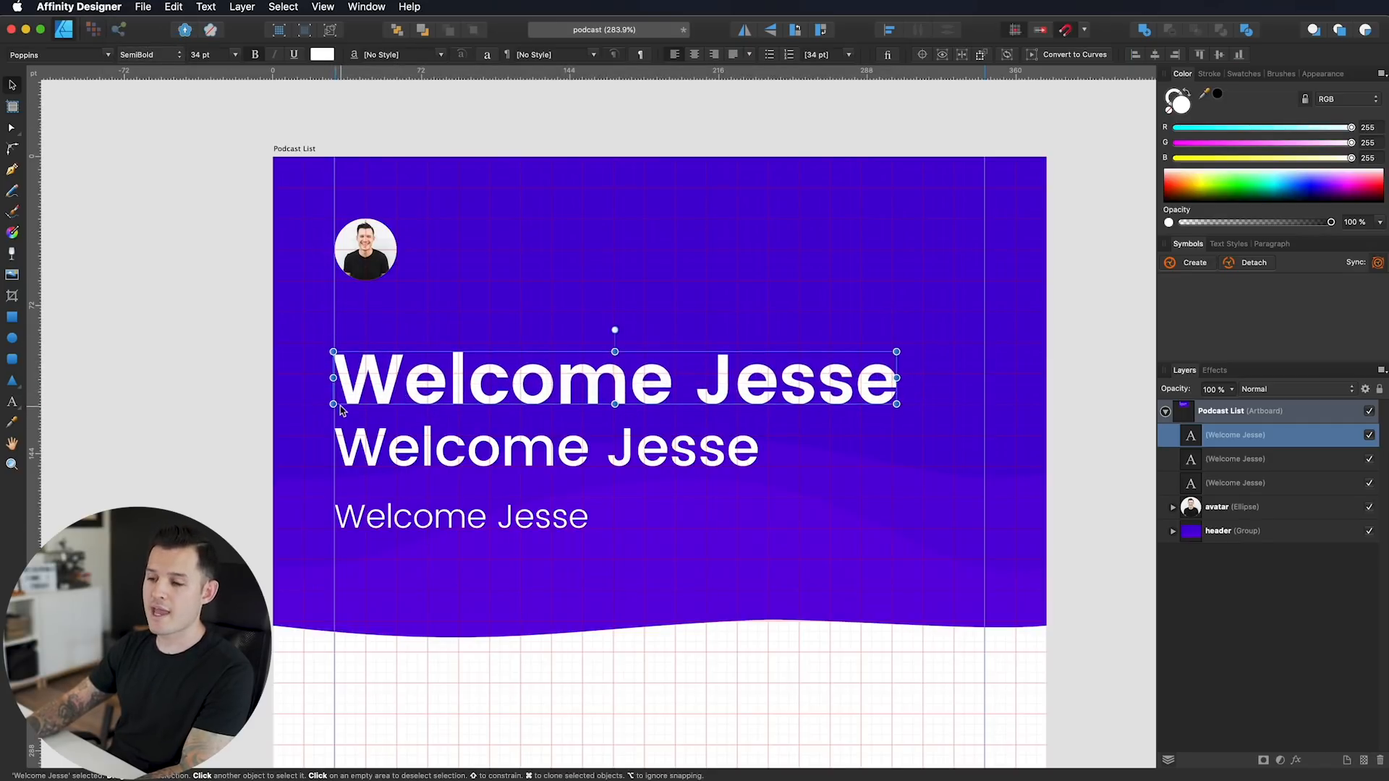
# Step: Examine up close how the first letters of the three welcome texts line up with the left guide
pyautogui.press('z')
pyautogui.moveTo(336, 401); pyautogui.dragTo(921, 408)
pyautogui.scroll(-10, 709, 410)
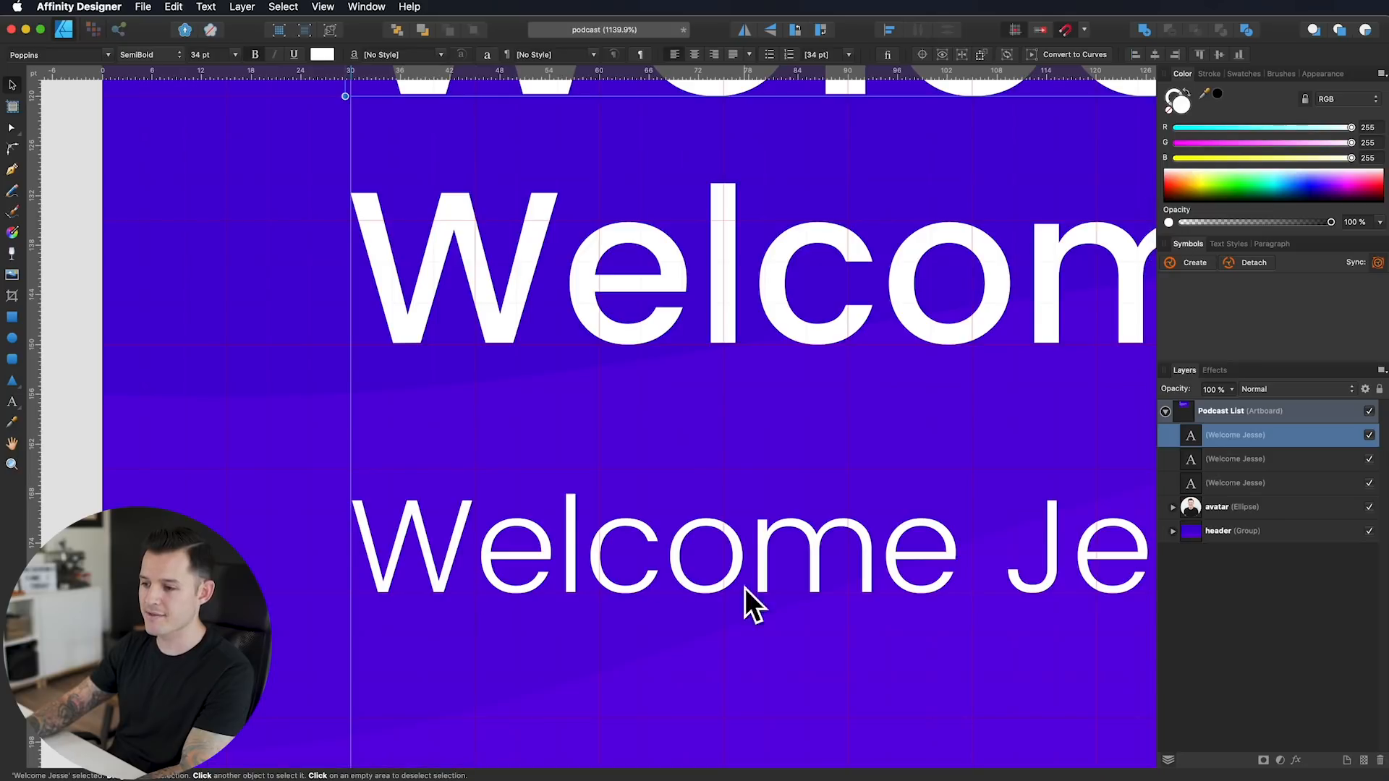
pyautogui.scroll(5, 637, 425)
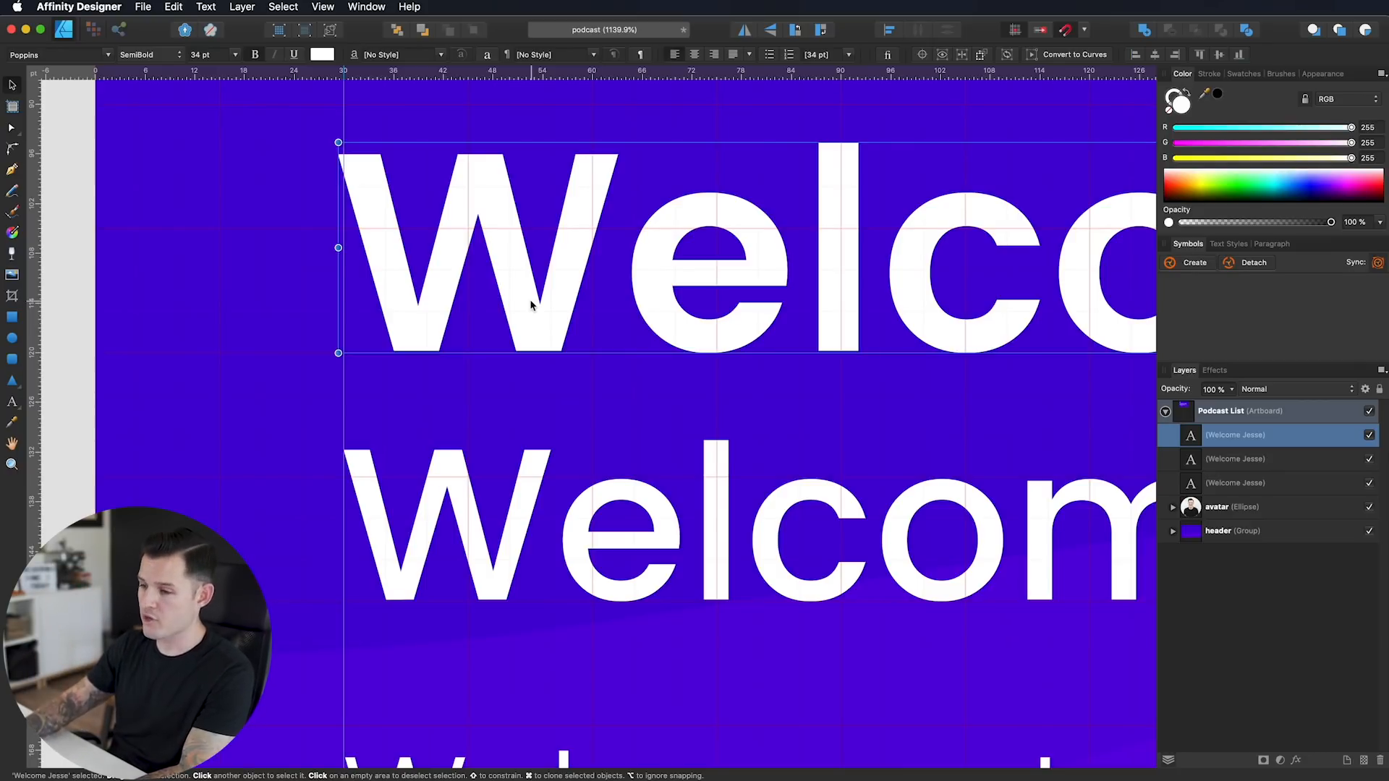
pyautogui.scroll(-1, 497, 489)
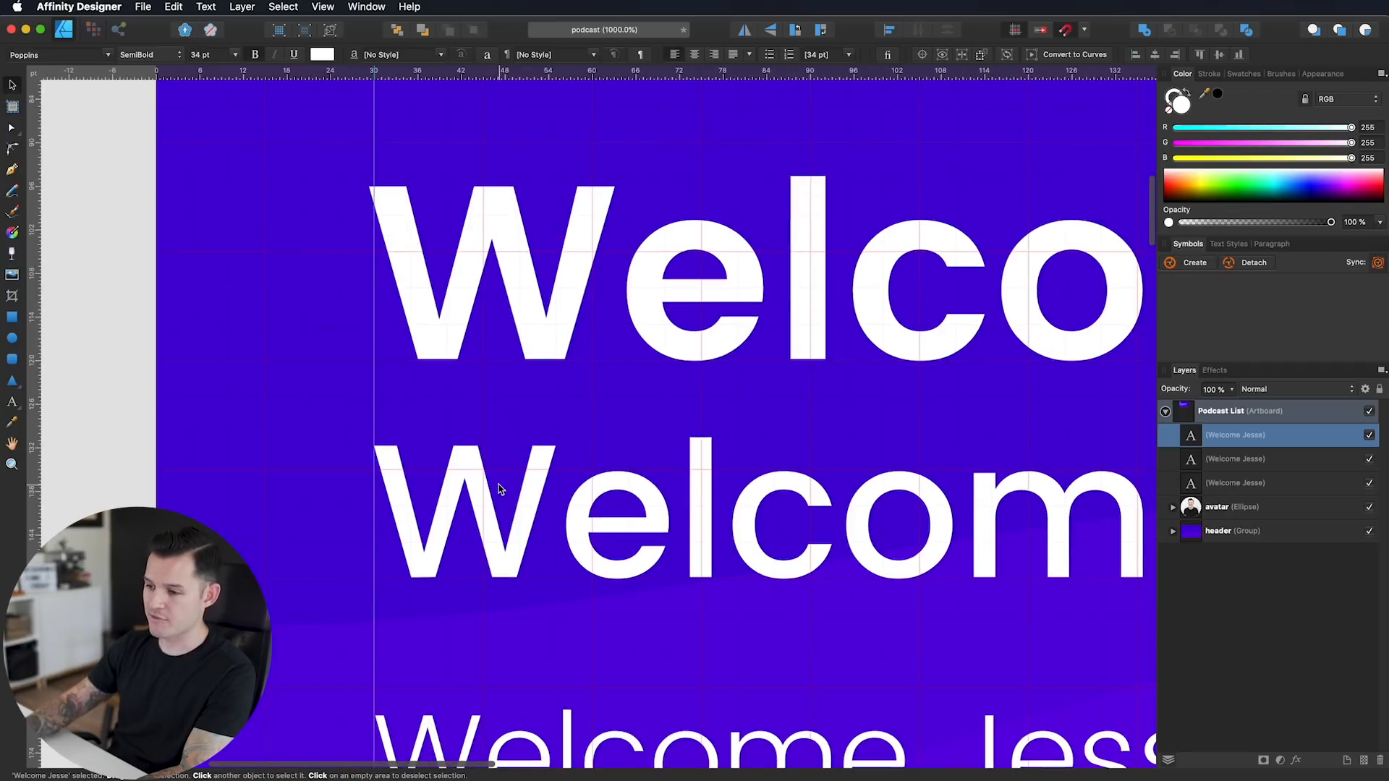
pyautogui.scroll(-5, 498, 488)
pyautogui.scroll(1, 523, 310)
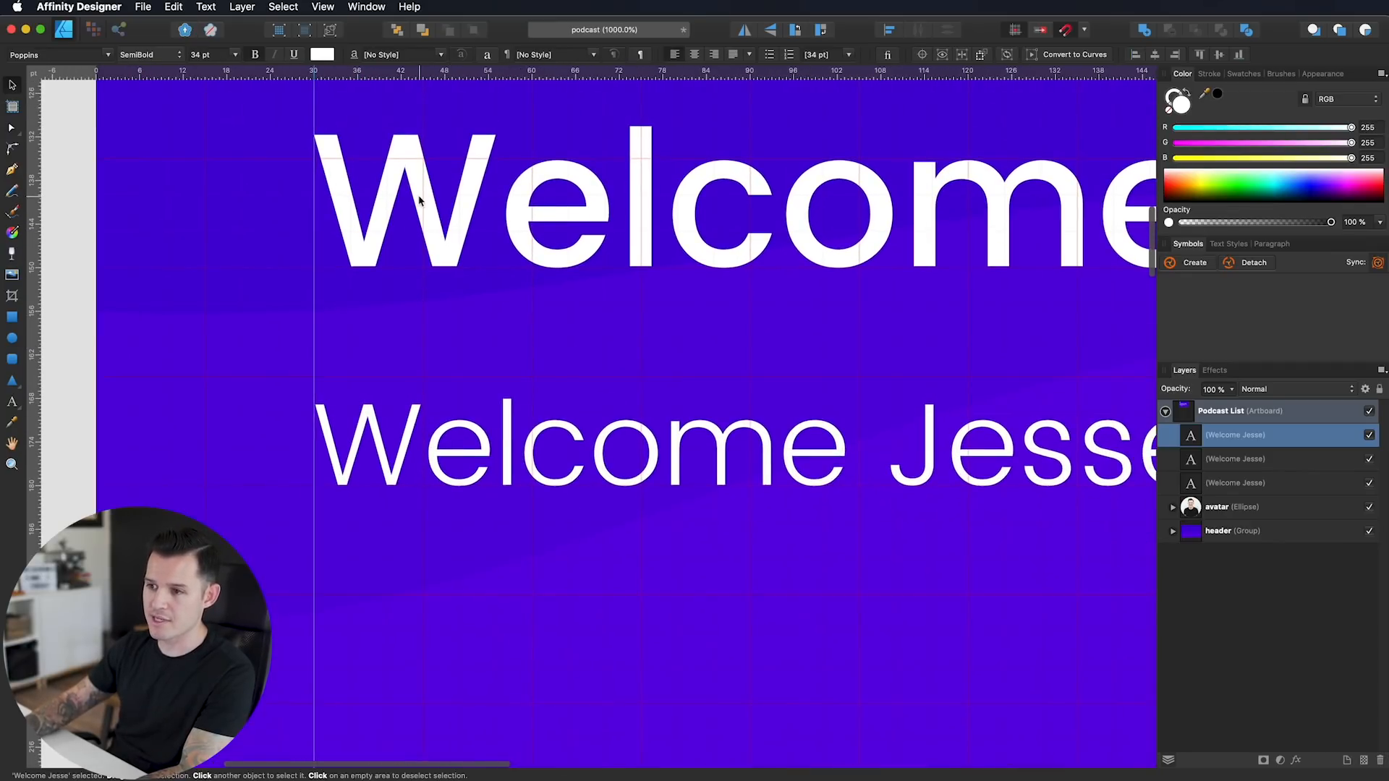
pyautogui.click(419, 204)
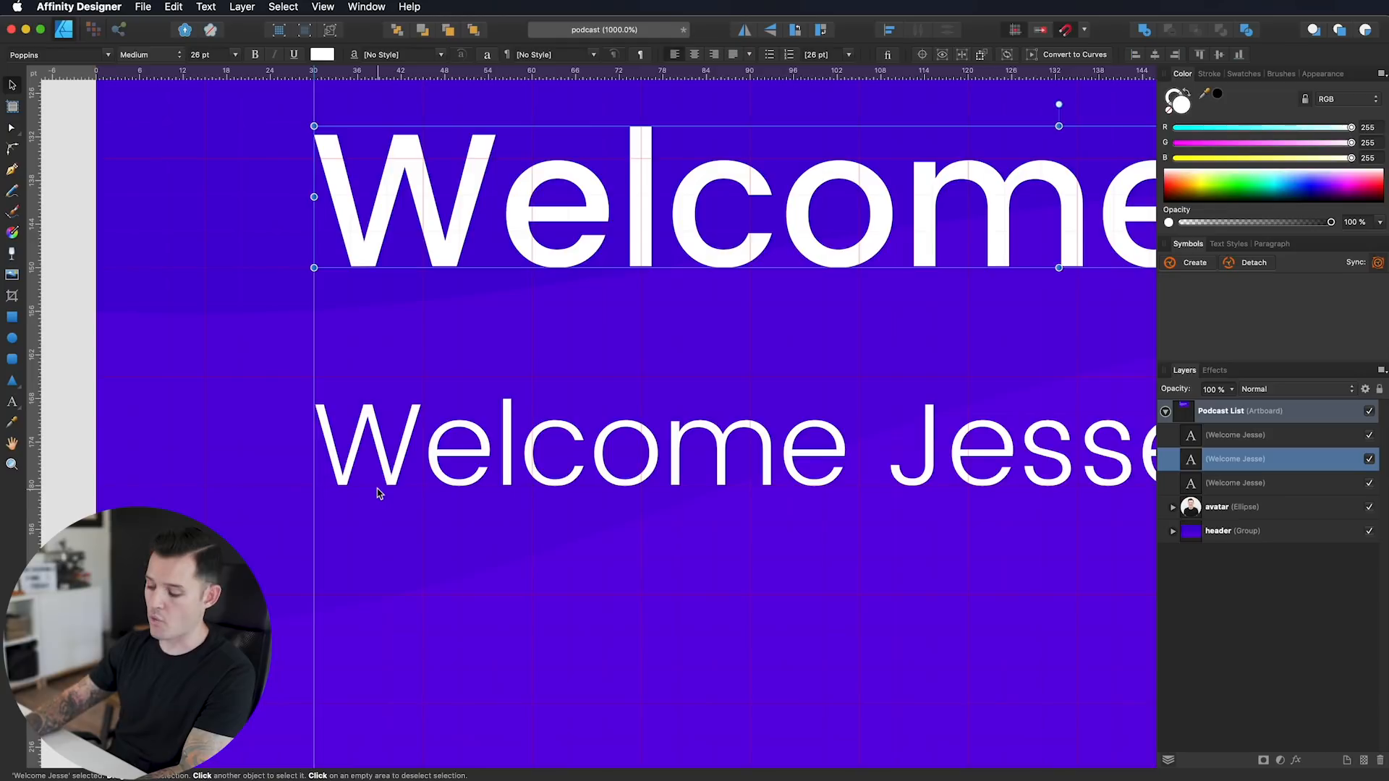
# Step: Bring the full header back into view and show the complete list of text styles
pyautogui.press('super+minus')
pyautogui.press('super+minus')
pyautogui.press('super+minus')
pyautogui.press('super+minus')
pyautogui.press('super+minus')
pyautogui.press('super+minus')
pyautogui.press('super+minus')
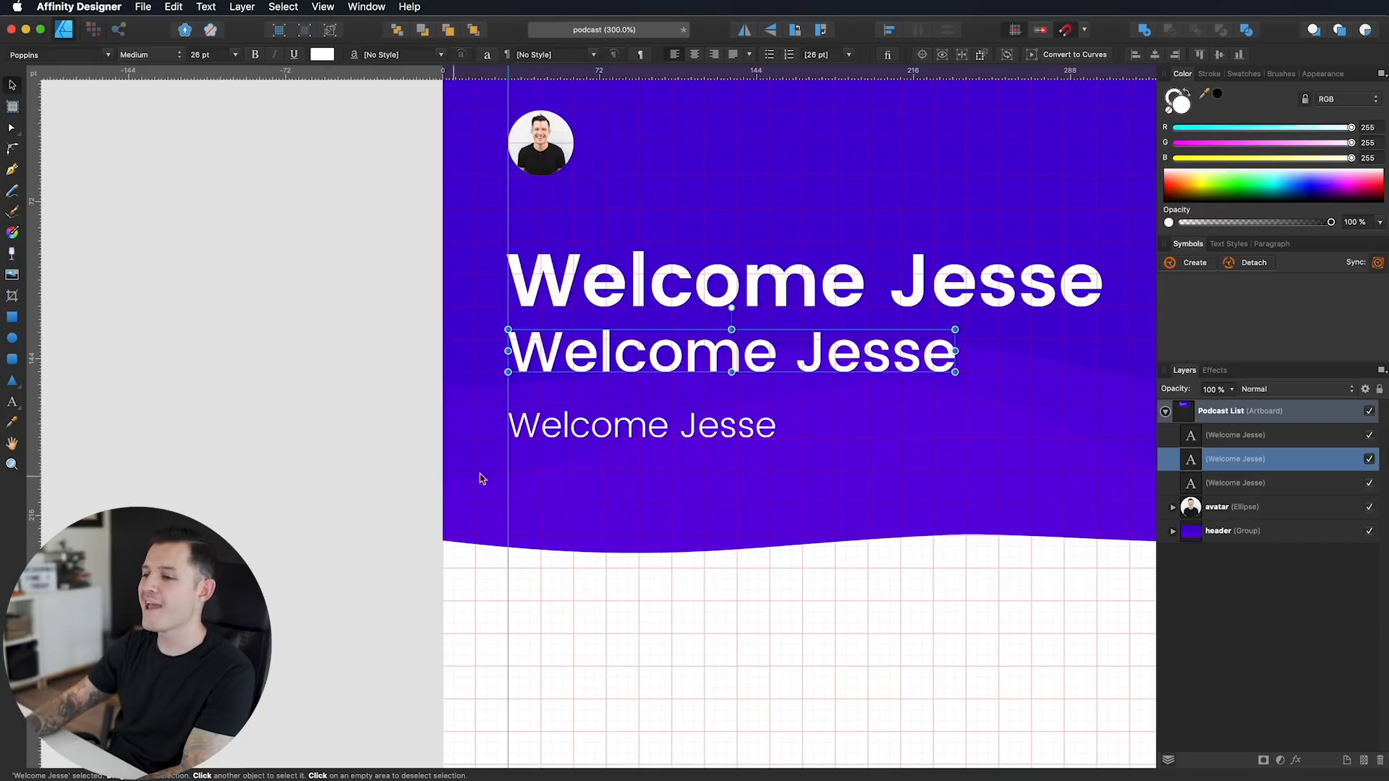
pyautogui.scroll(3, 482, 479)
pyautogui.hscroll(-5, 482, 478)
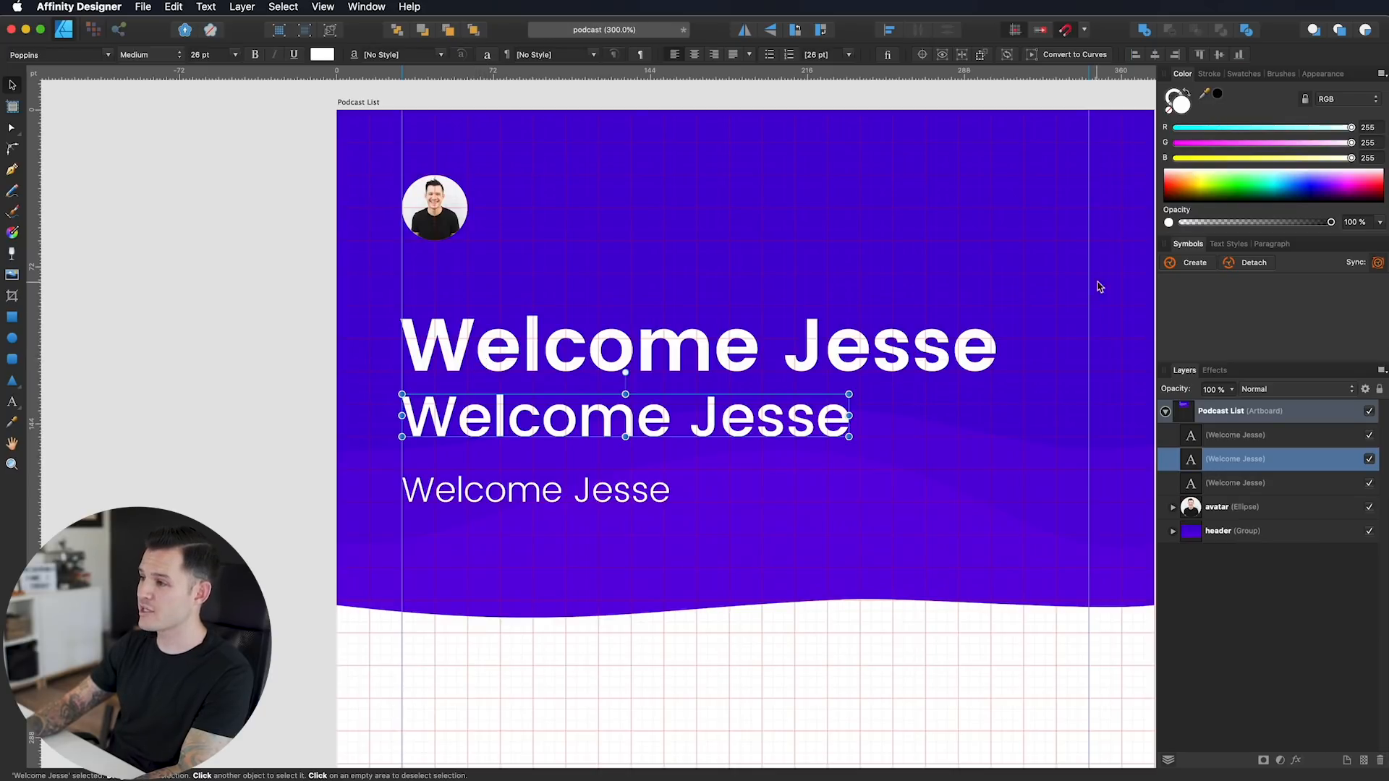
pyautogui.click(1225, 245)
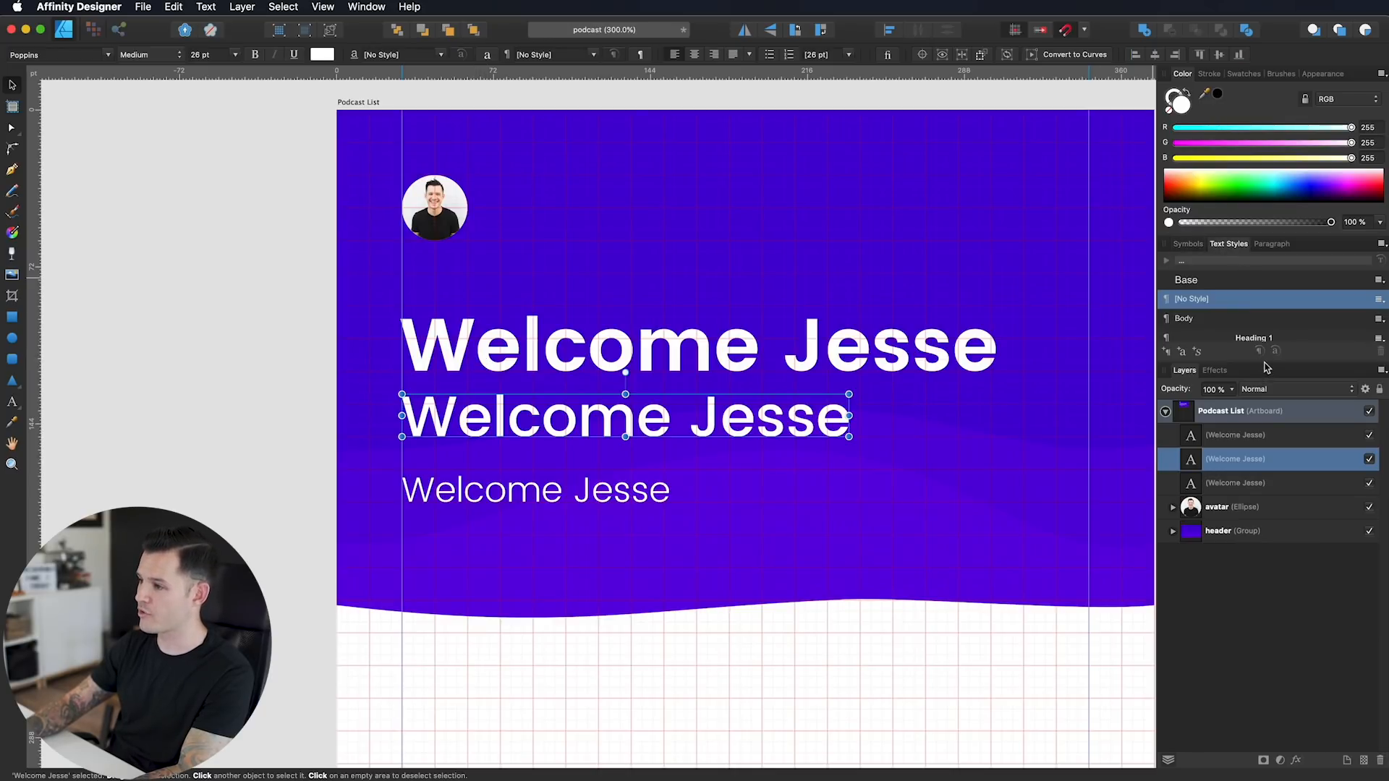
pyautogui.moveTo(1263, 360); pyautogui.dragTo(1262, 502)
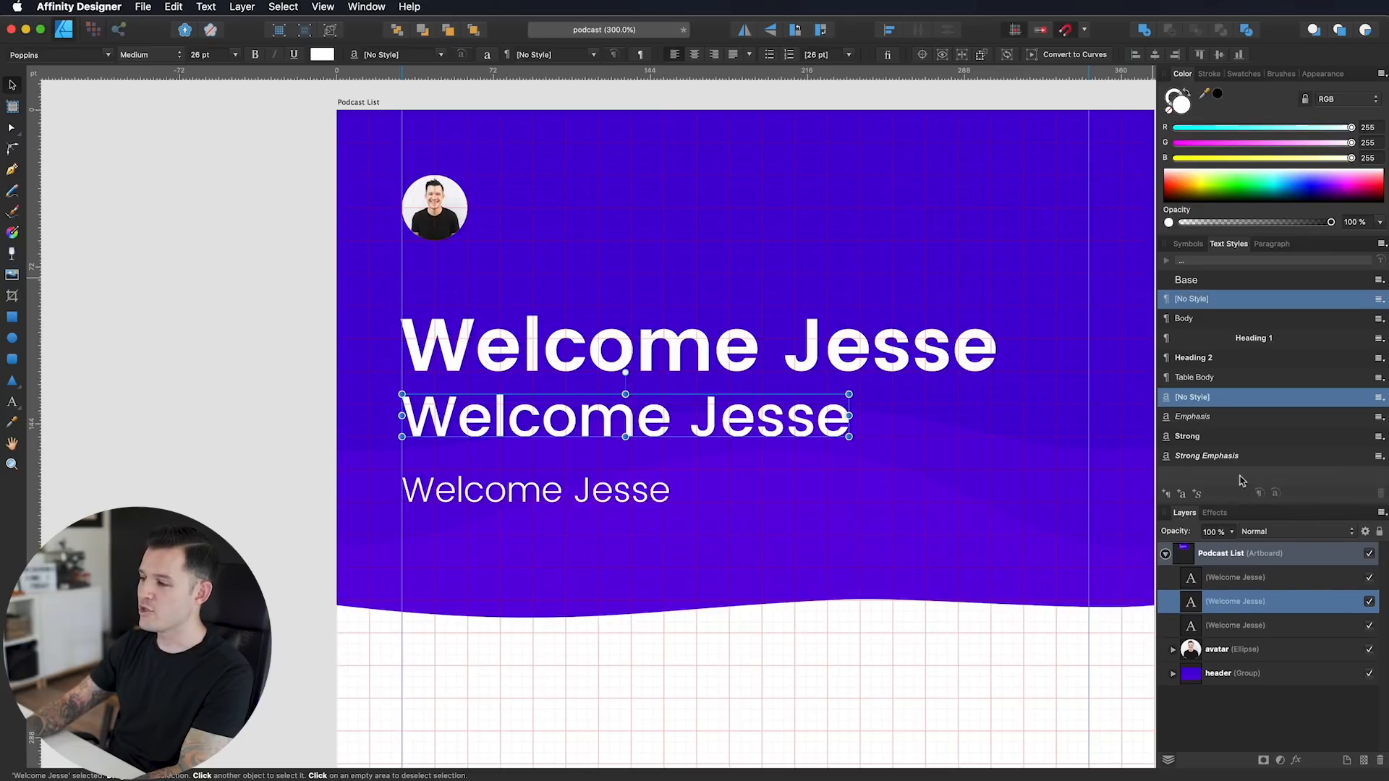
# Step: Place a copy of the light 16 pt welcome text beside the avatar, try the Body style on it, and undo the style
pyautogui.click(595, 496)
pyautogui.moveTo(595, 496); pyautogui.dragTo(835, 228)
pyautogui.press('super+z')
pyautogui.moveTo(568, 477); pyautogui.dragTo(749, 202)
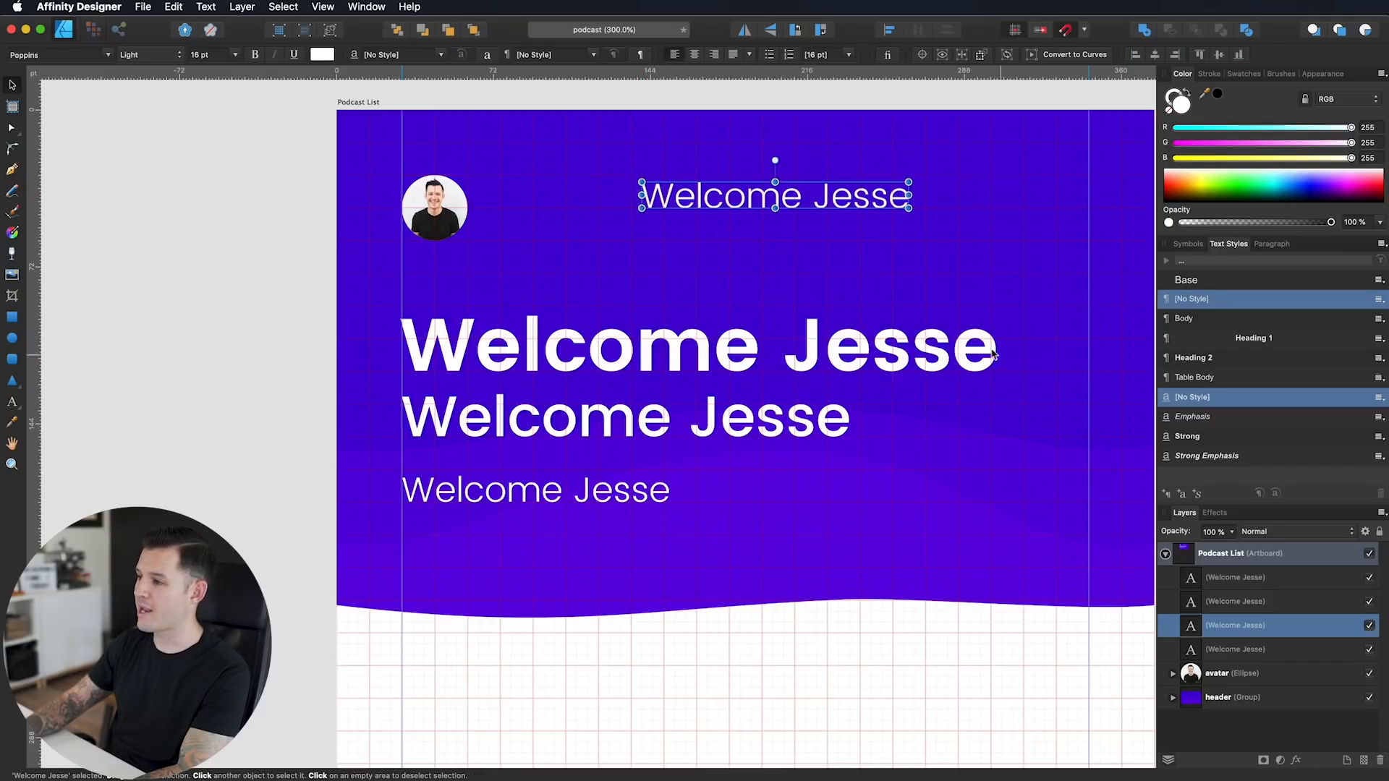
pyautogui.click(1206, 321)
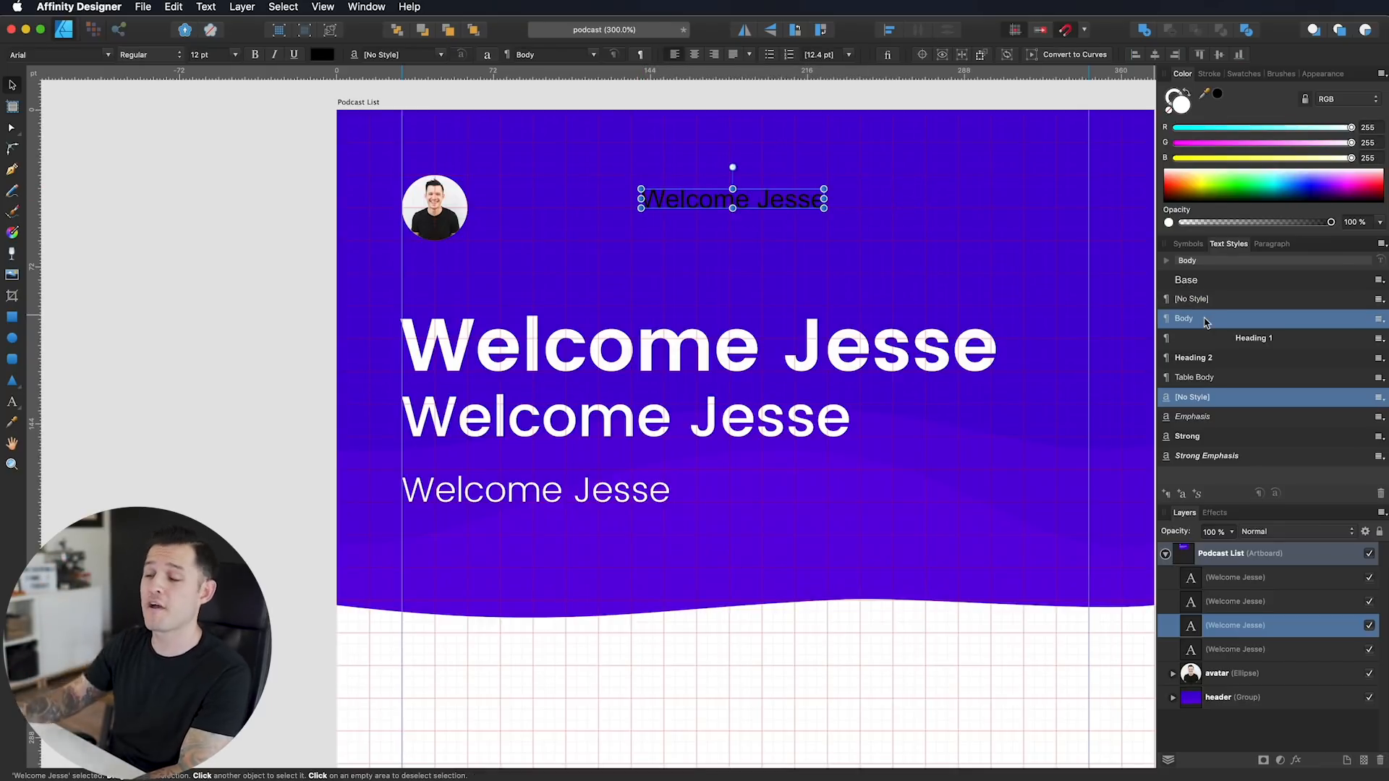
pyautogui.press('super+z')
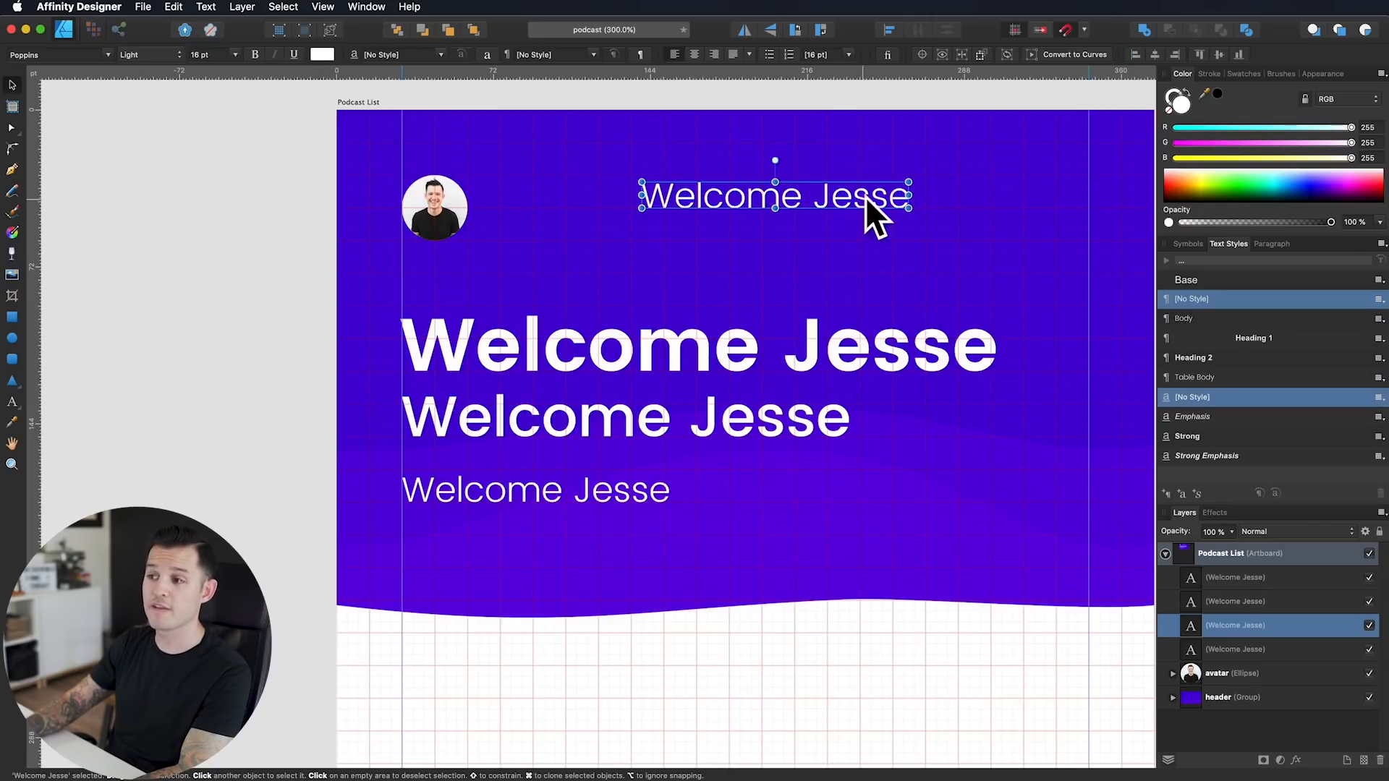
# Step: Update the Heading 1 text style from the 34 pt SemiBold welcome text and apply that style to the text
pyautogui.click(731, 431)
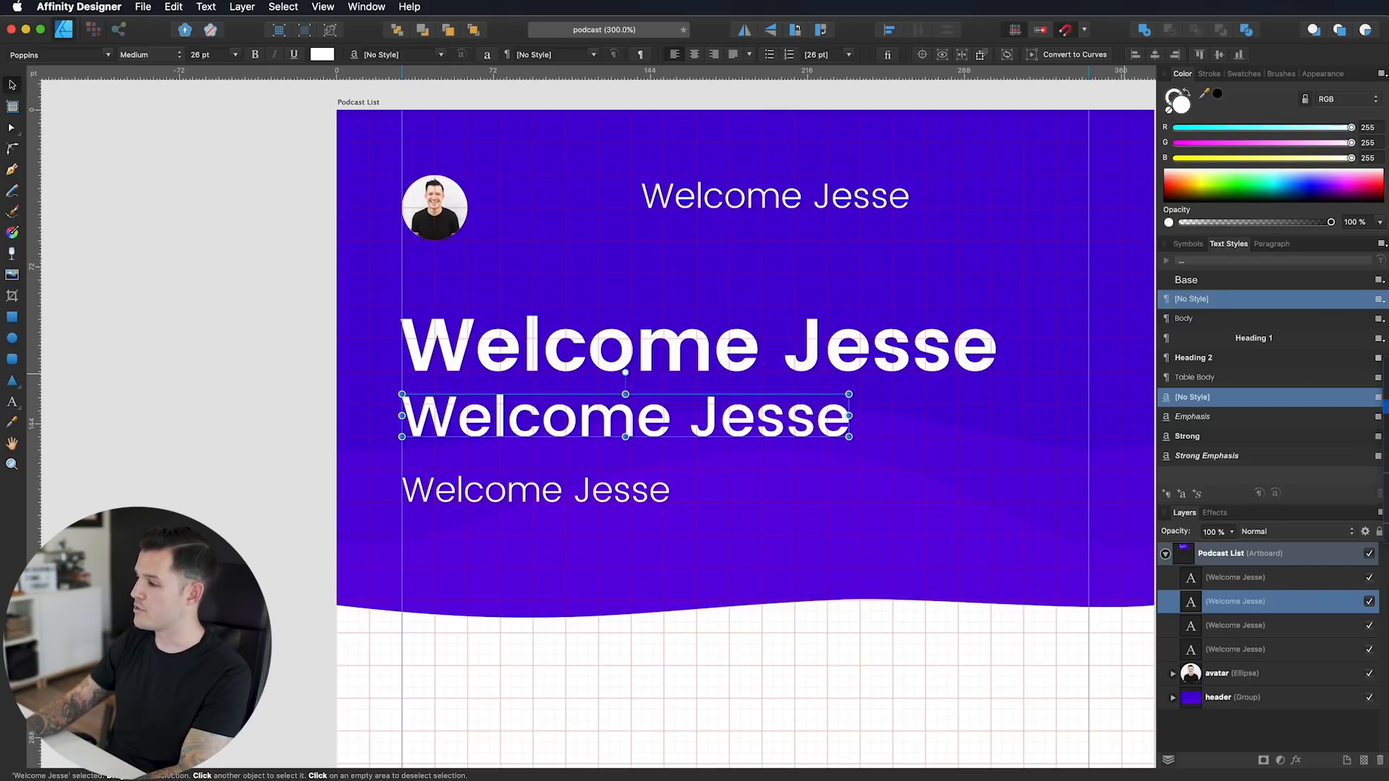
pyautogui.click(899, 353)
pyautogui.click(774, 409)
pyautogui.click(811, 356)
pyautogui.click(1376, 340)
pyautogui.click(1383, 441)
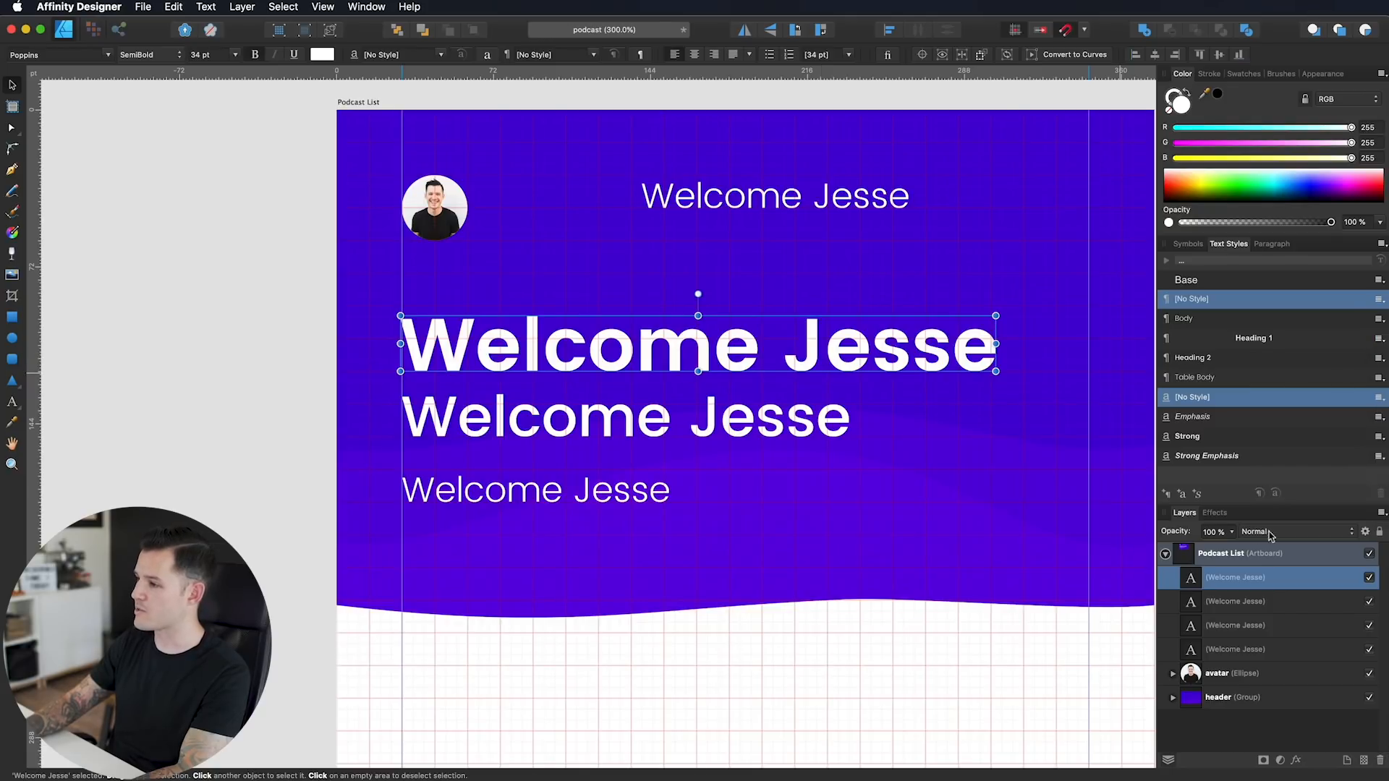
pyautogui.click(1187, 319)
pyautogui.click(1192, 339)
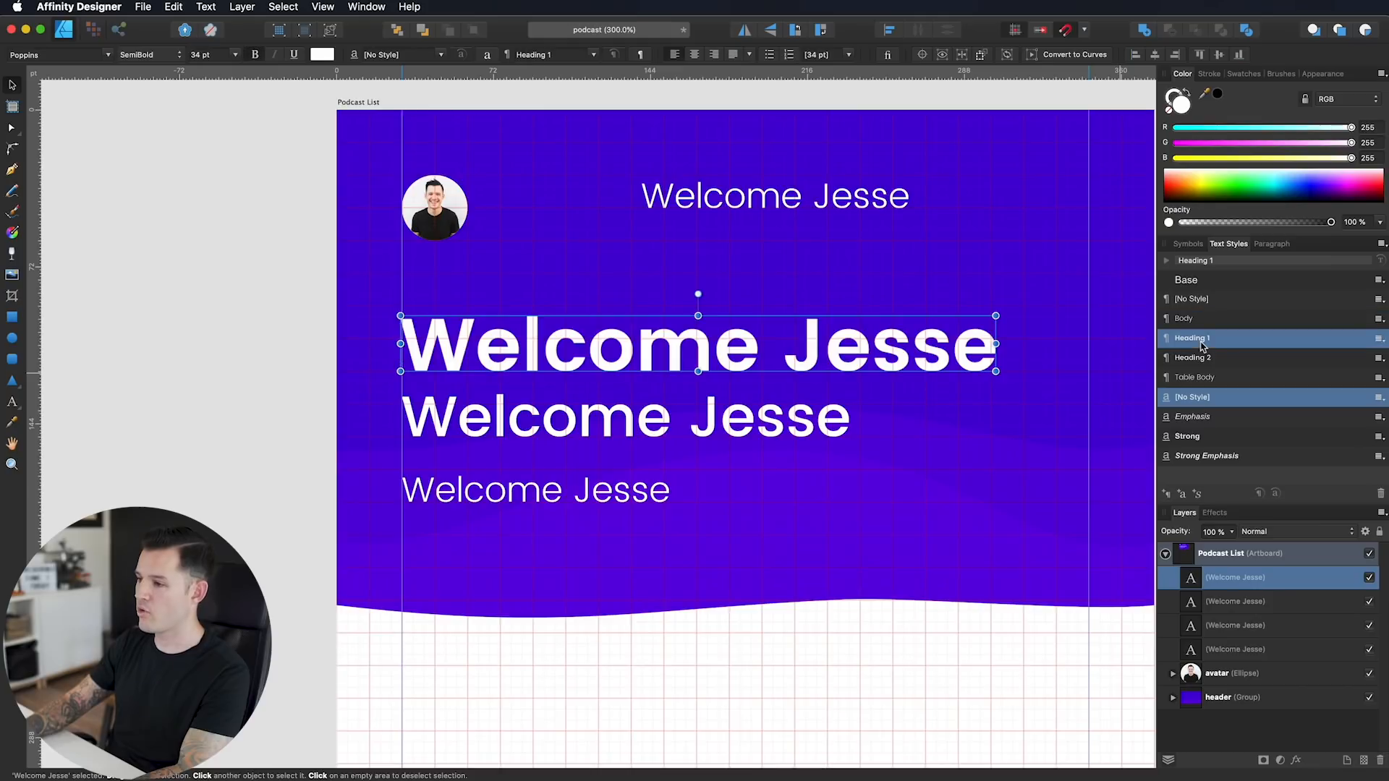
# Step: Try the Heading 2 and Body styles on the 34 pt welcome text and return it to Heading 1
pyautogui.click(1201, 359)
pyautogui.click(1202, 340)
pyautogui.click(1201, 320)
pyautogui.click(1202, 344)
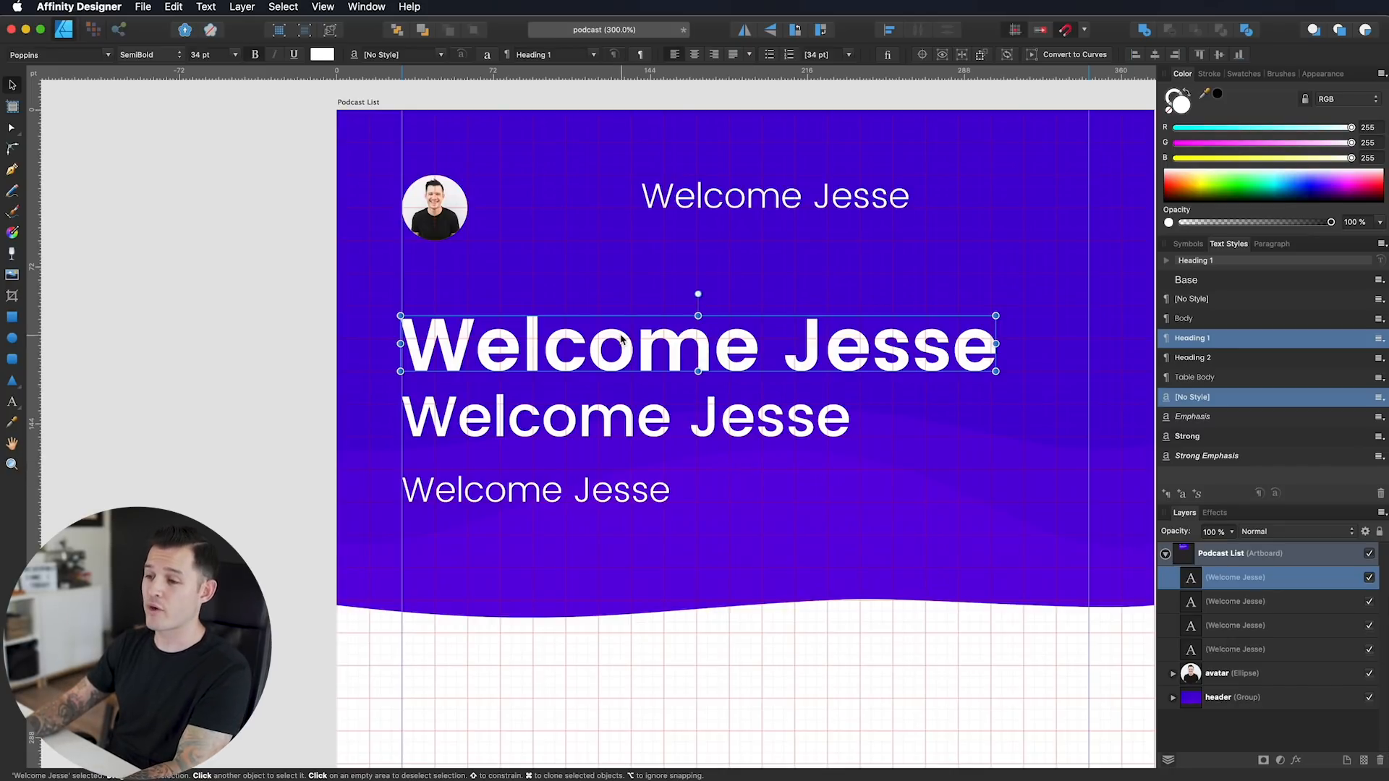
# Step: Snap the 34 pt welcome text to the left guide and delete the 26 pt welcome text below it
pyautogui.moveTo(617, 344); pyautogui.dragTo(619, 346)
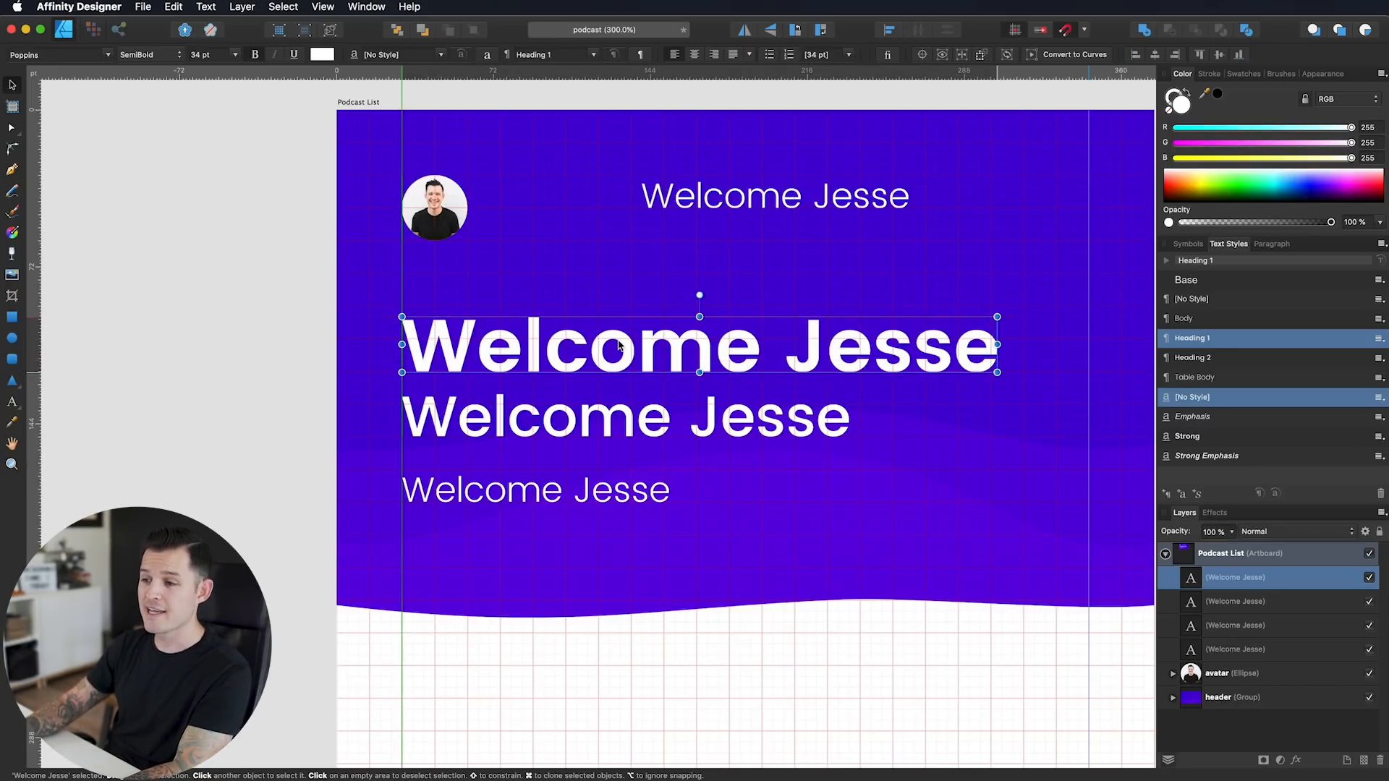
pyautogui.click(620, 405)
pyautogui.press('BackSpace')
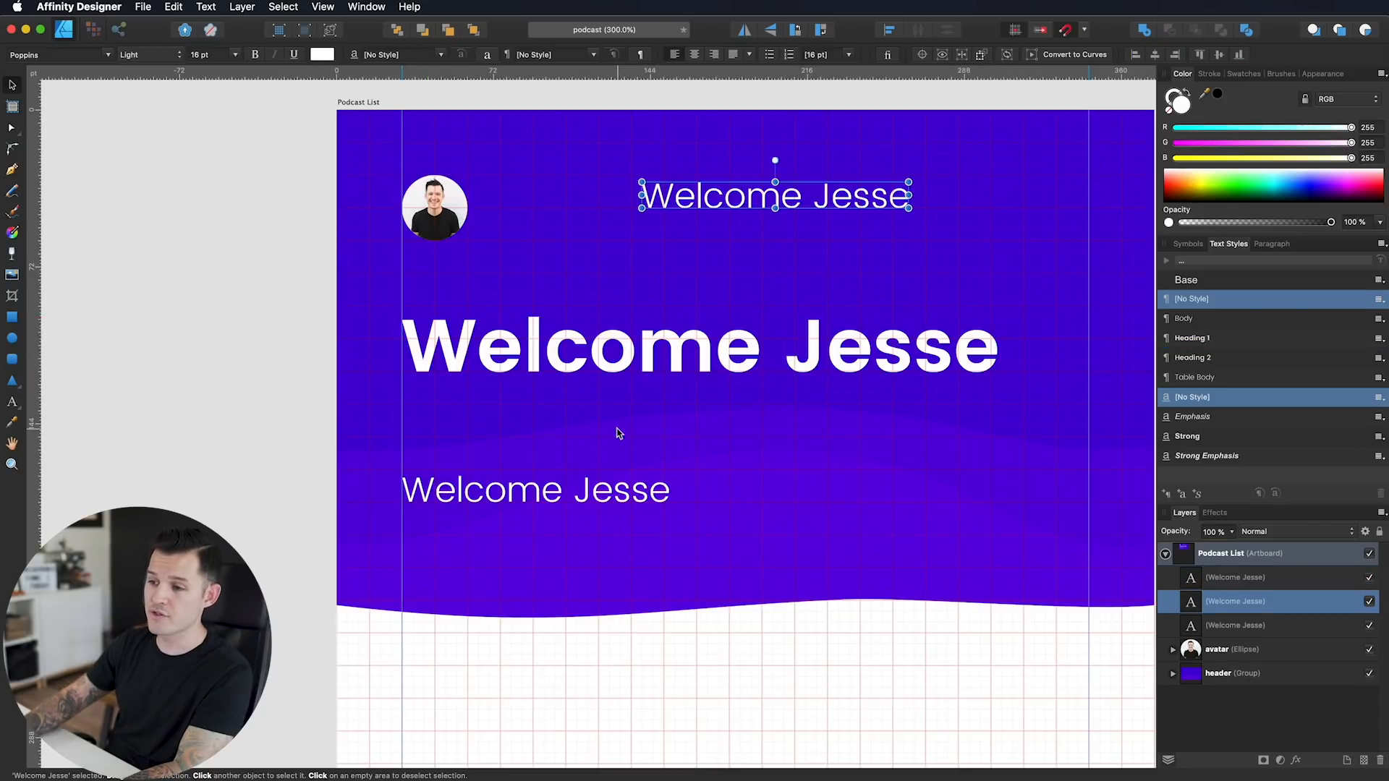
# Step: Move the 16 pt welcome text up to just beneath the 34 pt heading, and shift both texts down slightly together
pyautogui.moveTo(579, 505); pyautogui.dragTo(579, 437)
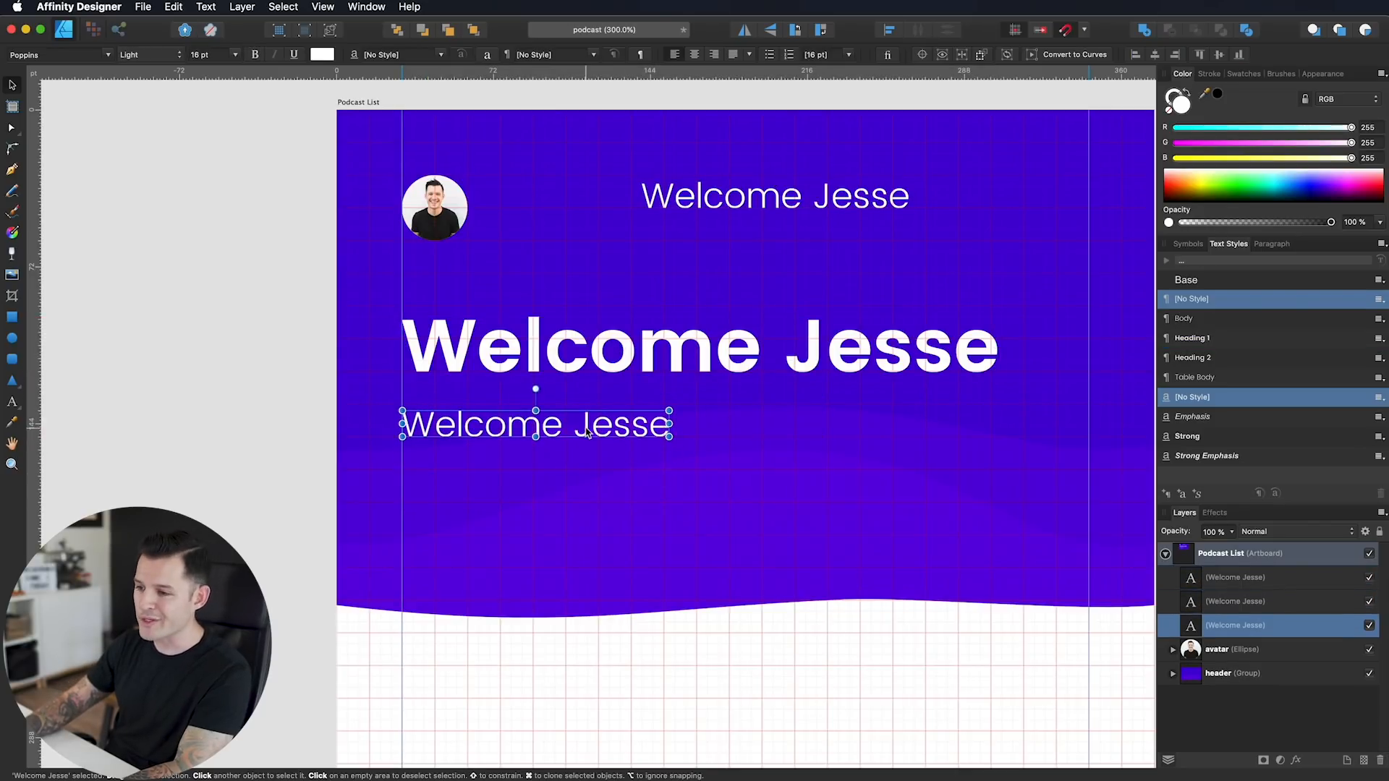
pyautogui.moveTo(575, 431)
pyautogui.mouseDown()
pyautogui.moveTo(578, 405)
pyautogui.moveTo(578, 431)
pyautogui.mouseUp()
pyautogui.keyDown('shift'); pyautogui.click(579, 367); pyautogui.keyUp('shift')
pyautogui.moveTo(579, 368); pyautogui.dragTo(471, 405)
# Step: Hide the grid and replace the light text under the heading with "What will you listen to today?"
pyautogui.press('super+apostrophe')
pyautogui.click(255, 472)
pyautogui.click(180, 470)
pyautogui.click(337, 470)
pyautogui.doubleClick(349, 474)
pyautogui.press('super+a')
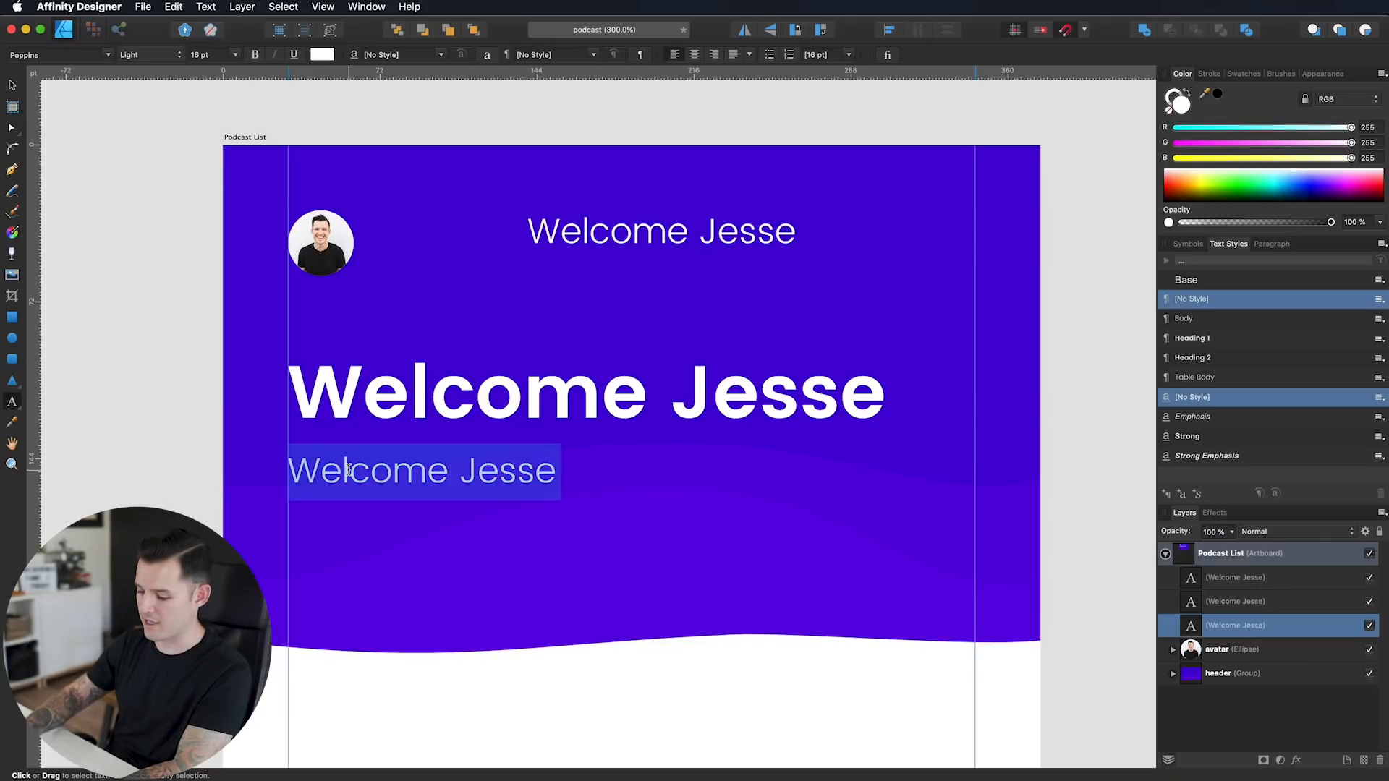
pyautogui.write('What will you li')
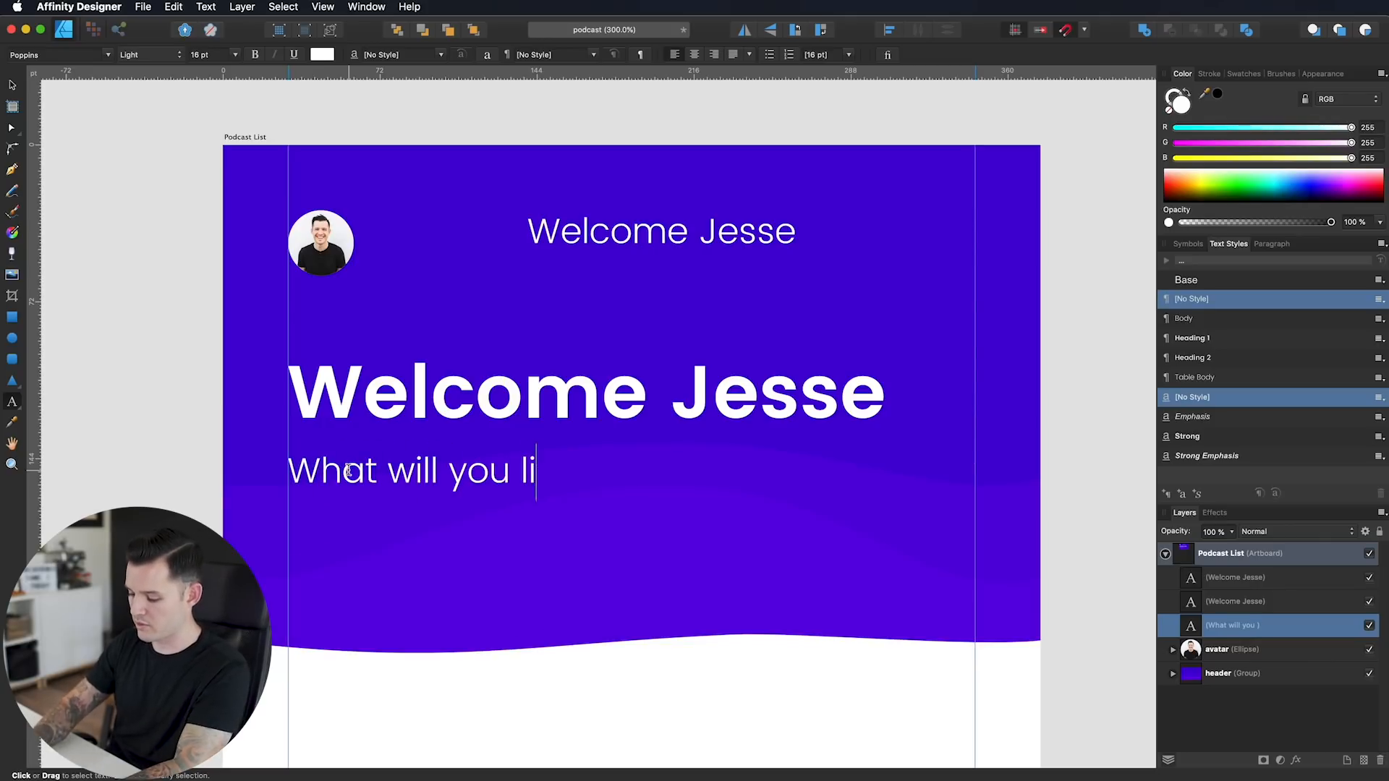
pyautogui.write('sten to today?')
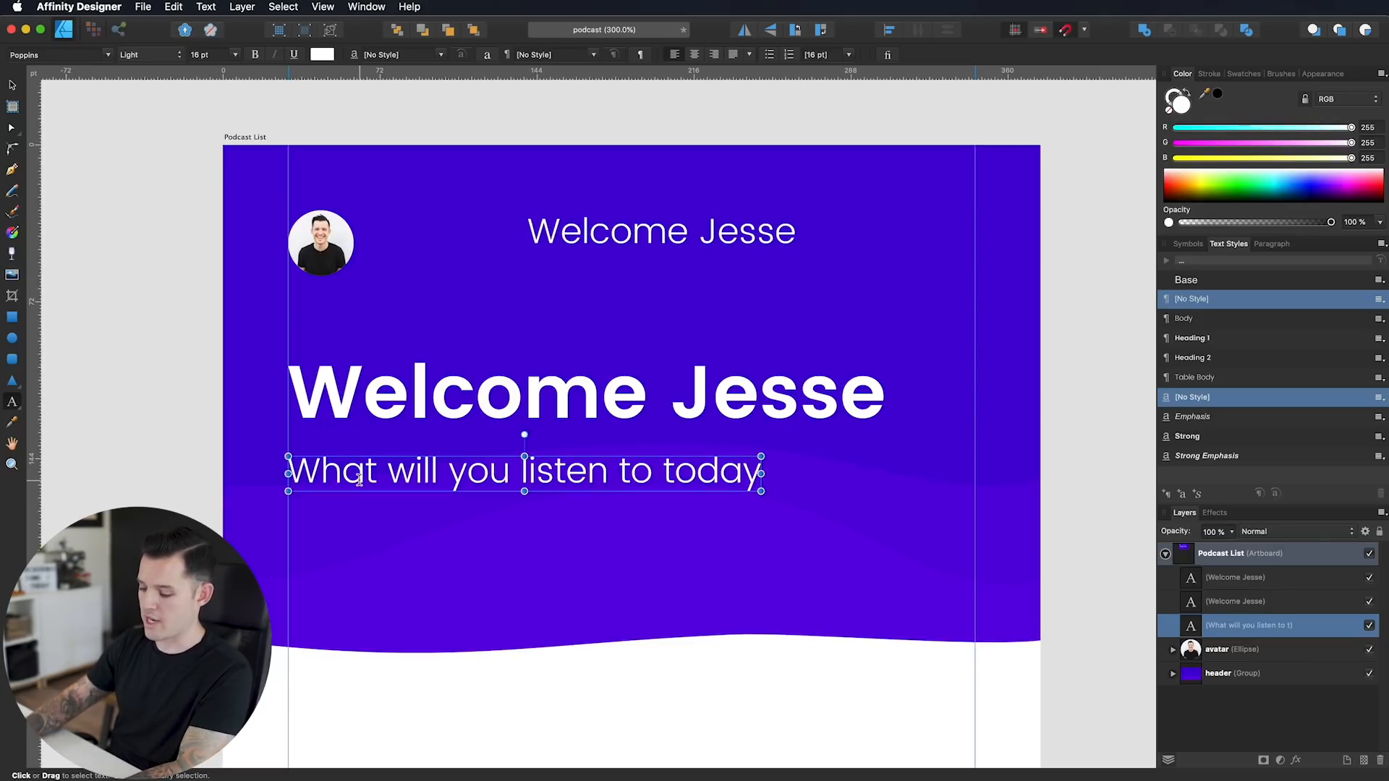
pyautogui.press('Escape')
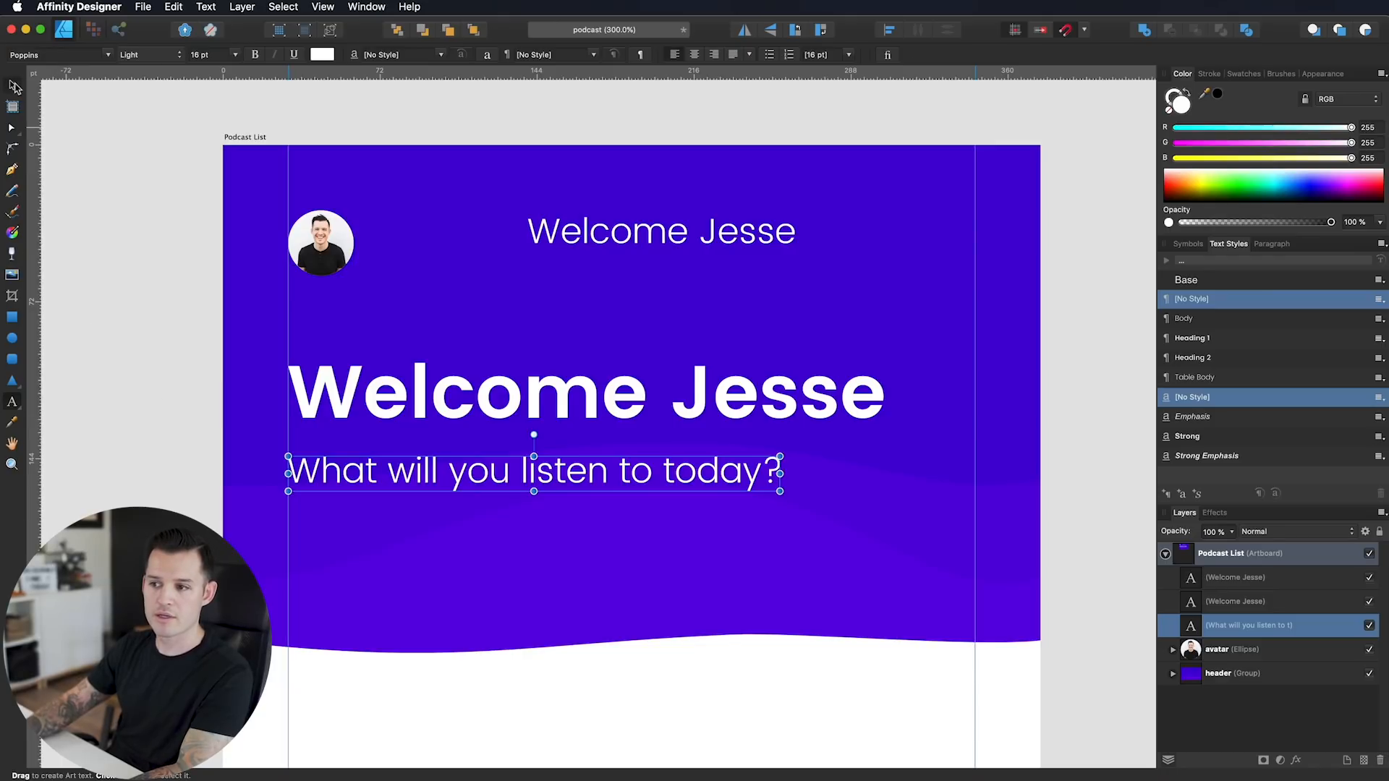
pyautogui.click(13, 86)
pyautogui.click(191, 474)
pyautogui.click(371, 480)
# Step: Delete the spare light welcome text beside the avatar and clear the selection
pyautogui.scroll(-3, 369, 499)
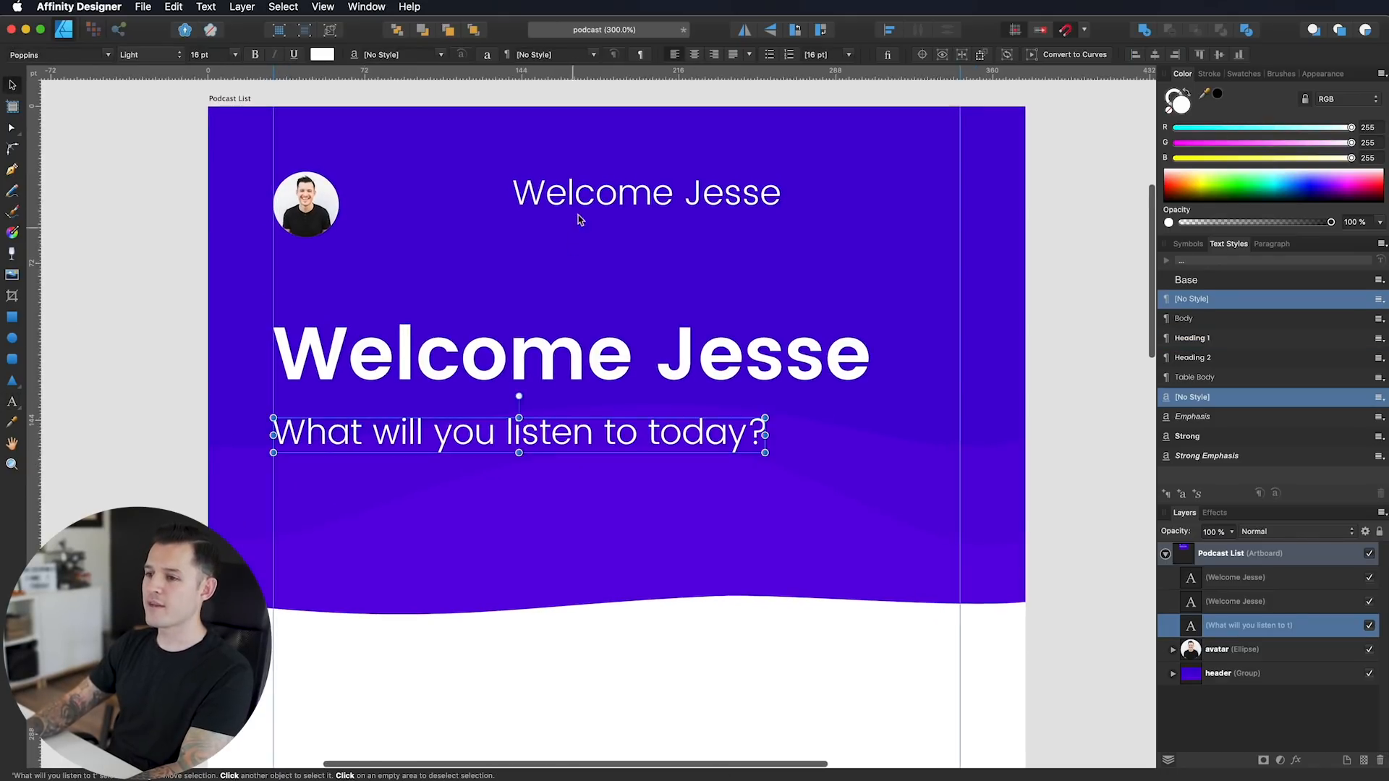
pyautogui.click(622, 192)
pyautogui.press('Delete')
pyautogui.scroll(-2, 584, 196)
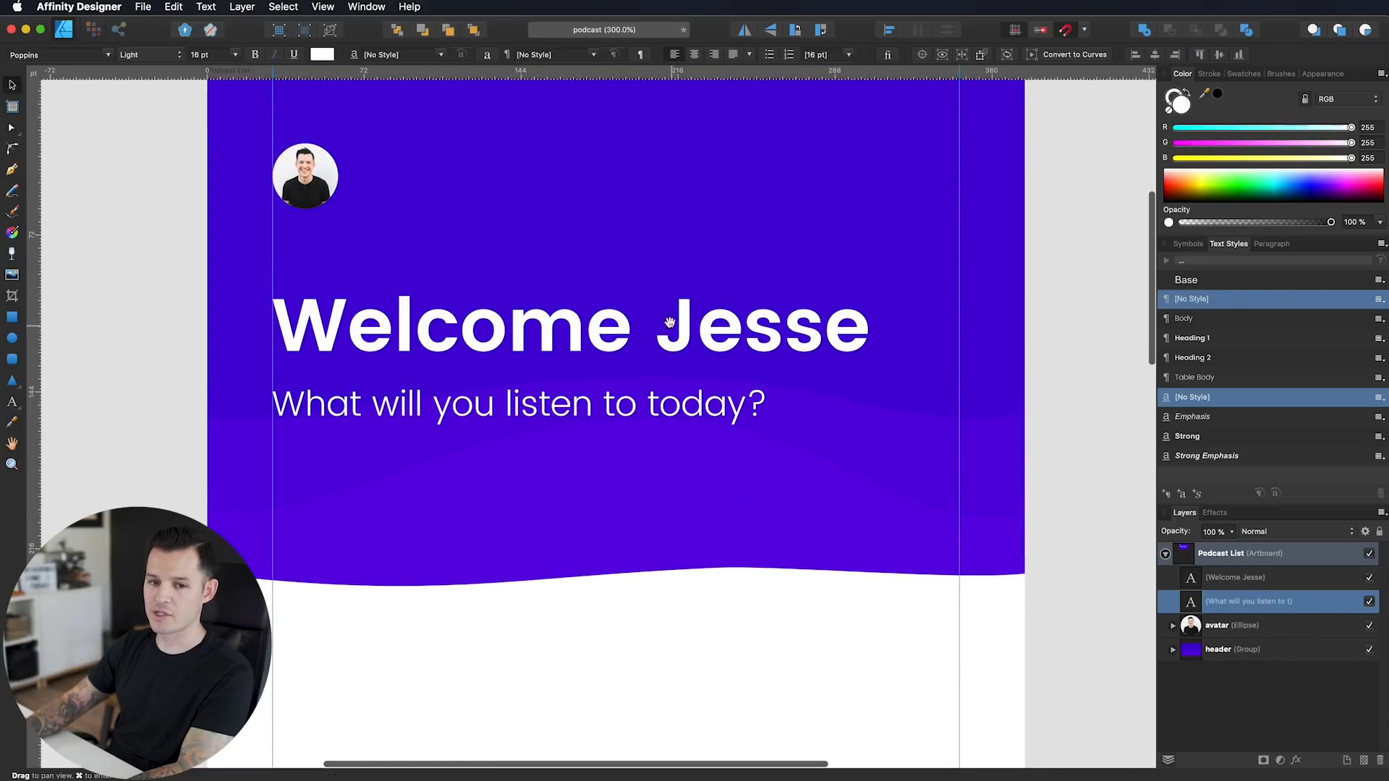
pyautogui.scroll(3, 739, 363)
pyautogui.click(1067, 288)
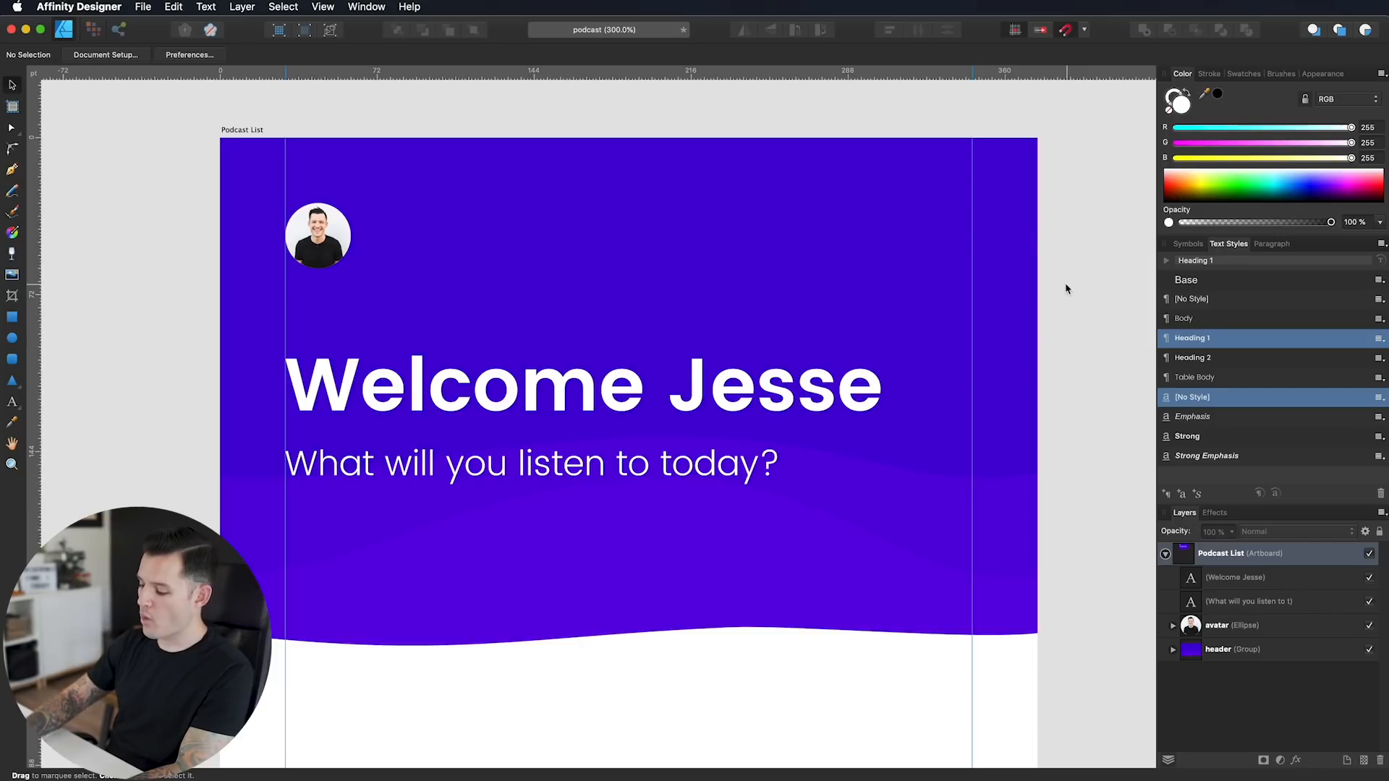
# Step: Show the grid and draw a white rounded rectangle card between the two vertical guides, overlapping the header's wavy lower edge
pyautogui.press('super+minus')
pyautogui.moveTo(1030, 515); pyautogui.dragTo(995, 397)
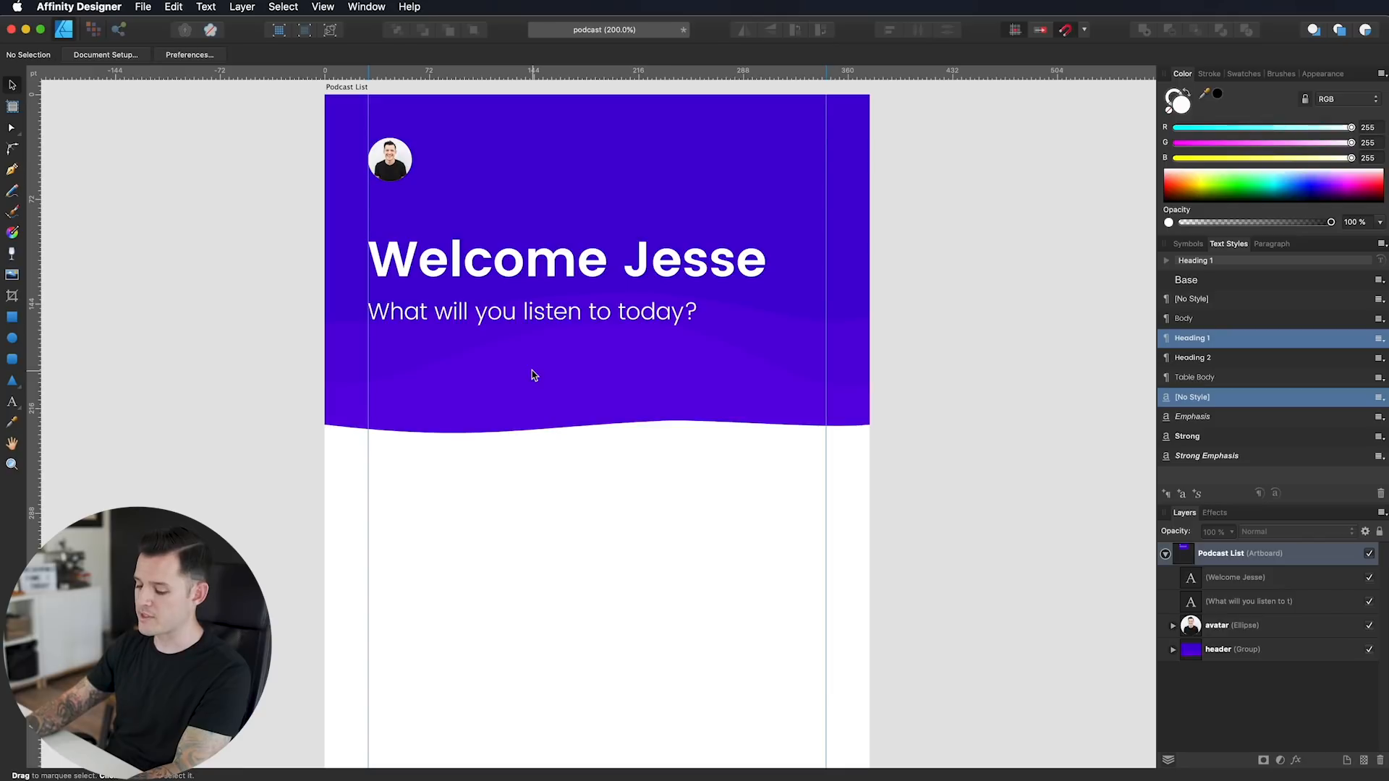
pyautogui.press('m')
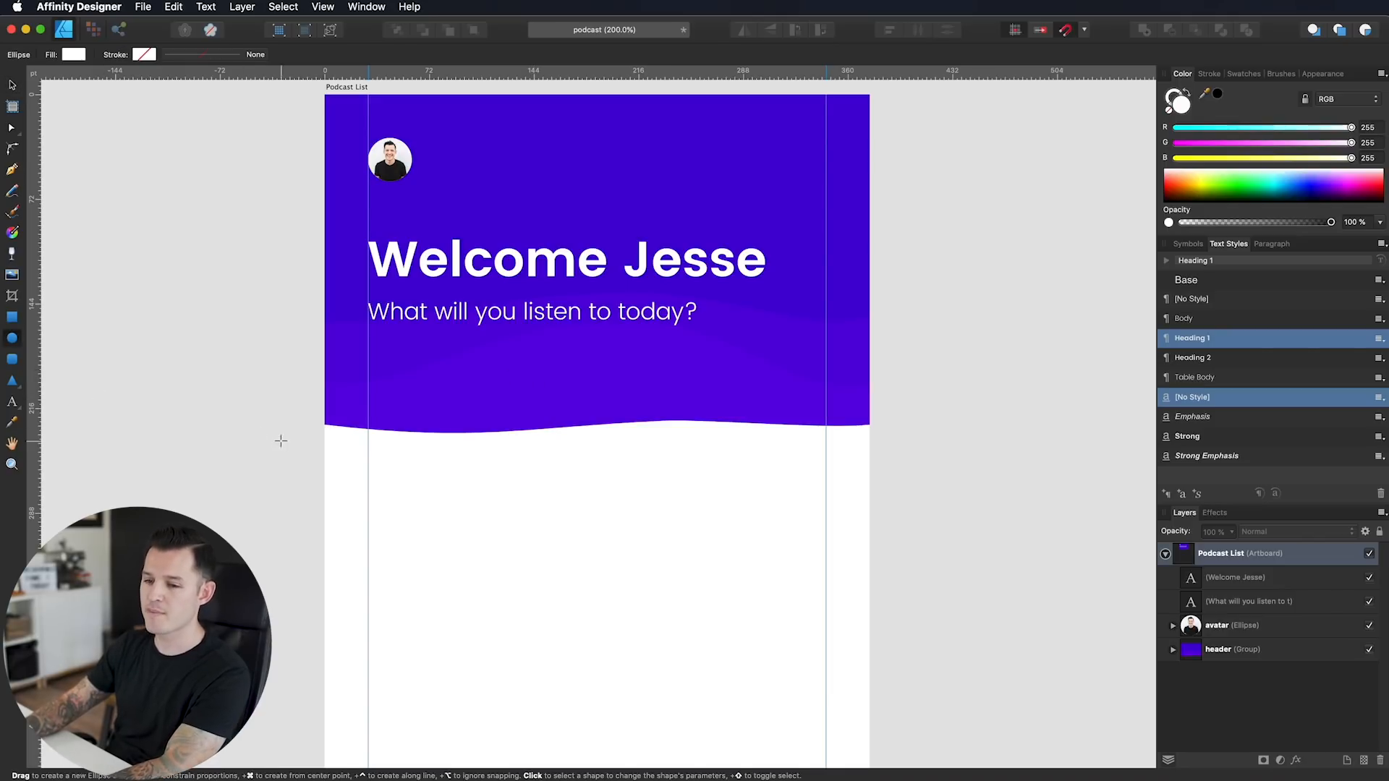
pyautogui.click(20, 356)
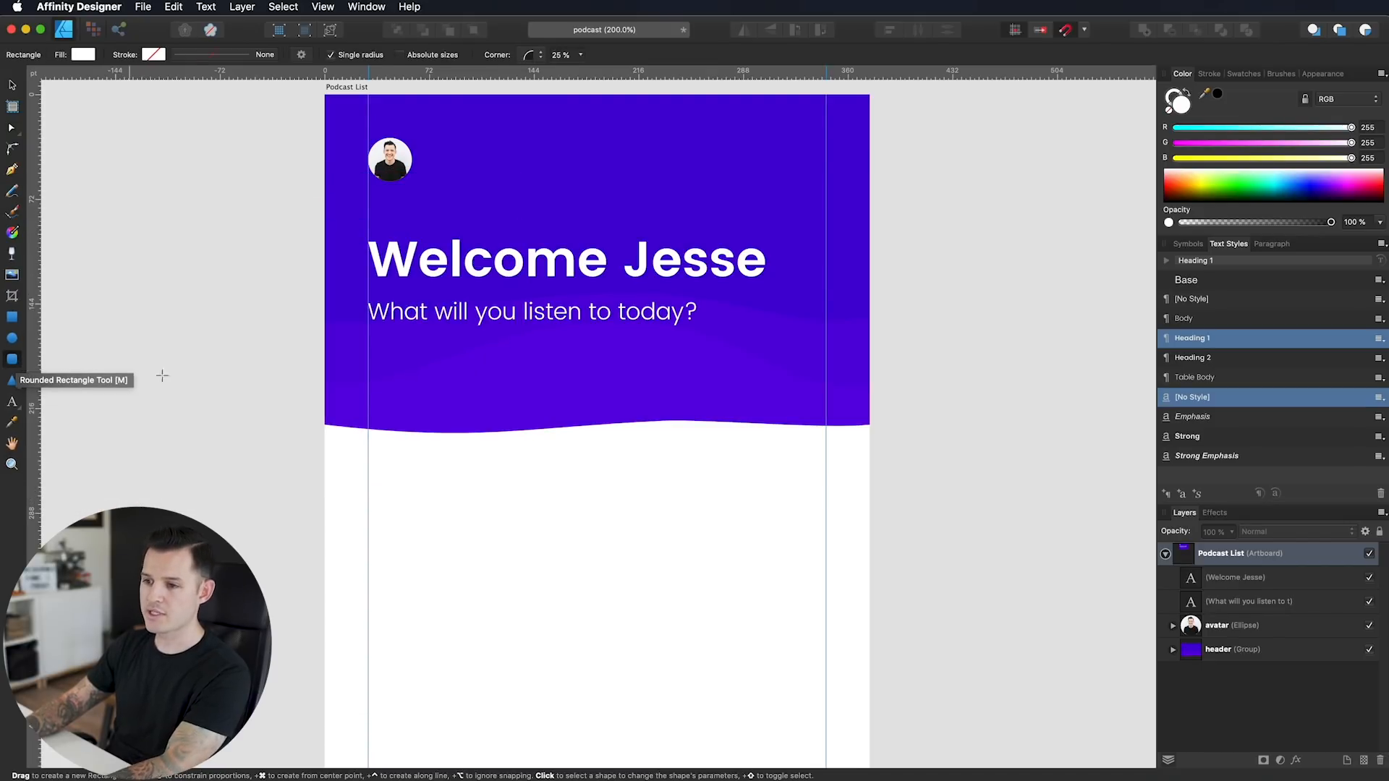
pyautogui.press('super+apostrophe')
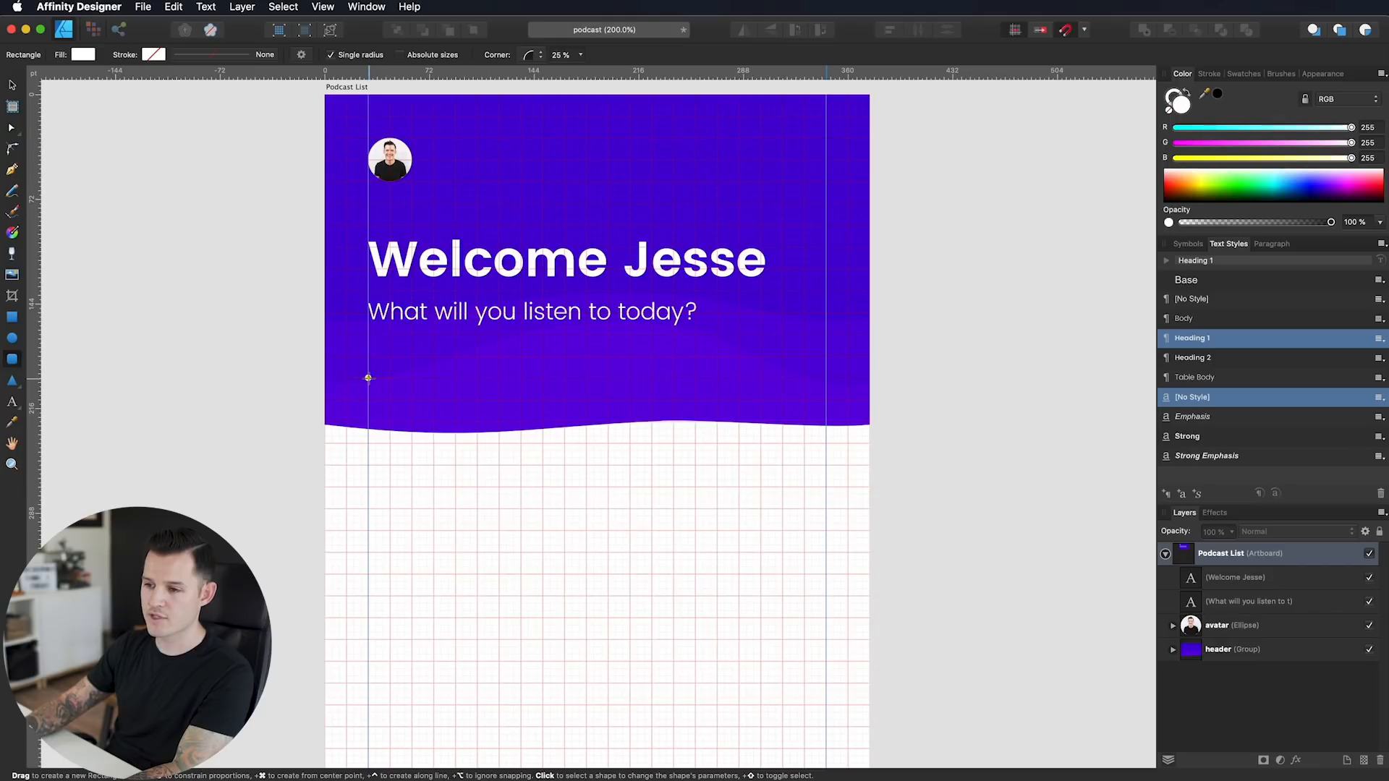
pyautogui.moveTo(368, 378)
pyautogui.mouseDown()
pyautogui.moveTo(436, 444)
pyautogui.moveTo(845, 569)
pyautogui.moveTo(825, 559)
pyautogui.moveTo(824, 530)
pyautogui.mouseUp()
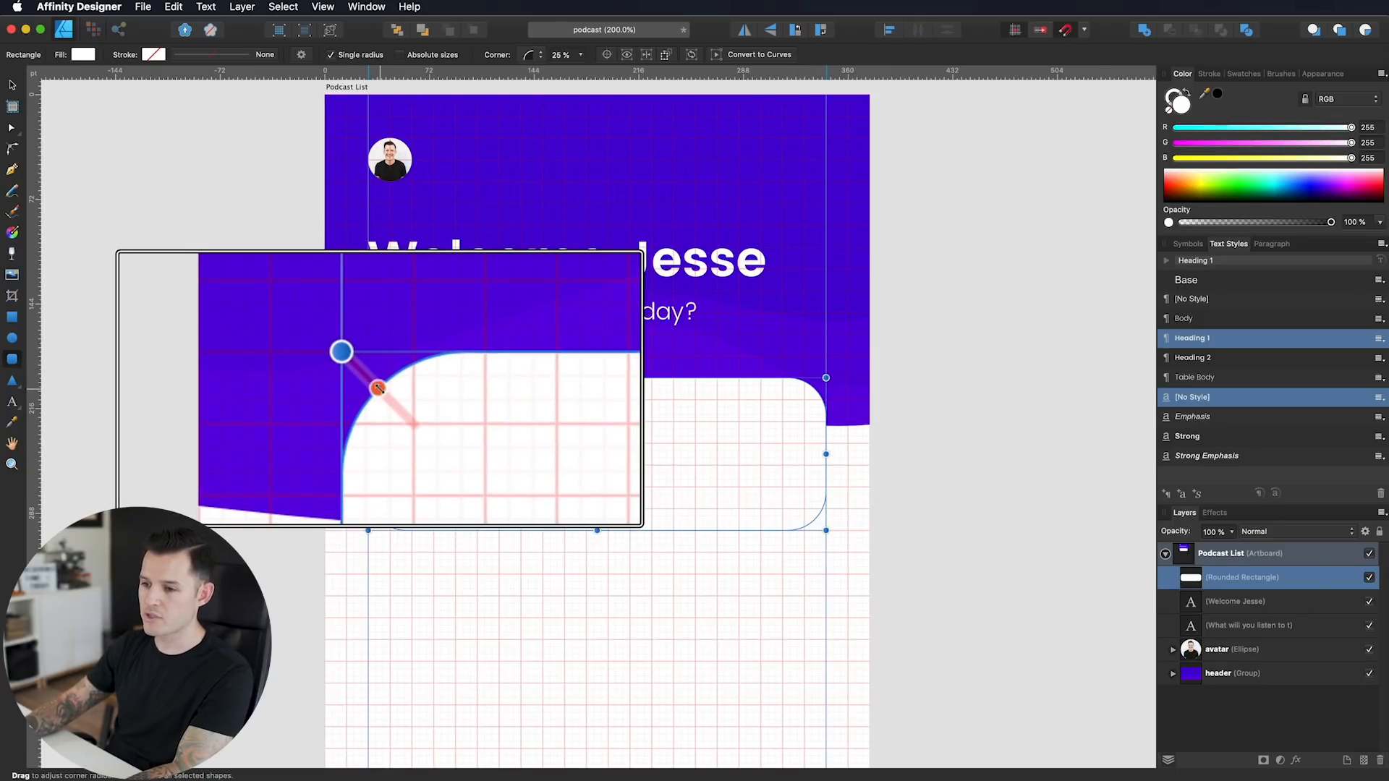
# Step: Reduce the card's corner rounding to 6% and hide the grid
pyautogui.moveTo(378, 387); pyautogui.dragTo(380, 389)
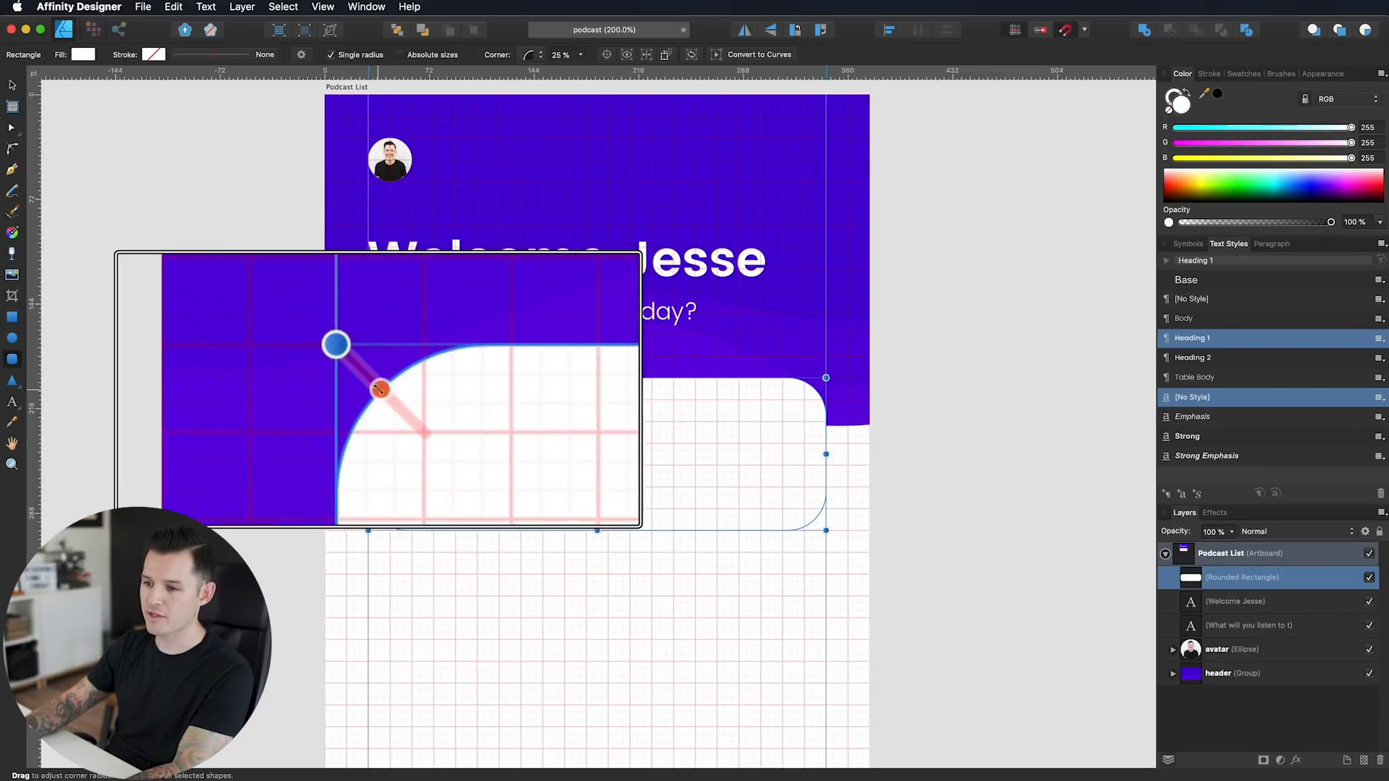
pyautogui.moveTo(377, 389); pyautogui.dragTo(372, 379)
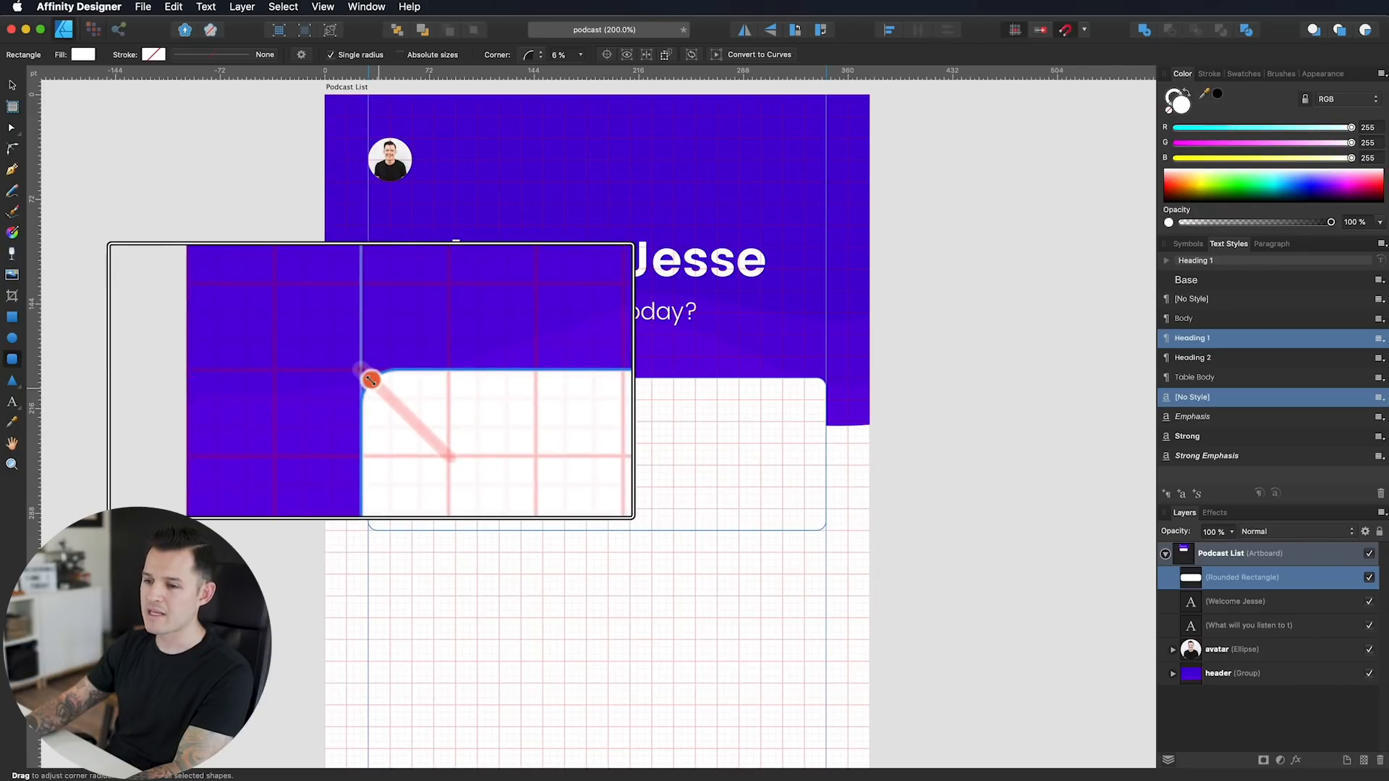
pyautogui.press('super+apostrophe')
pyautogui.click(13, 86)
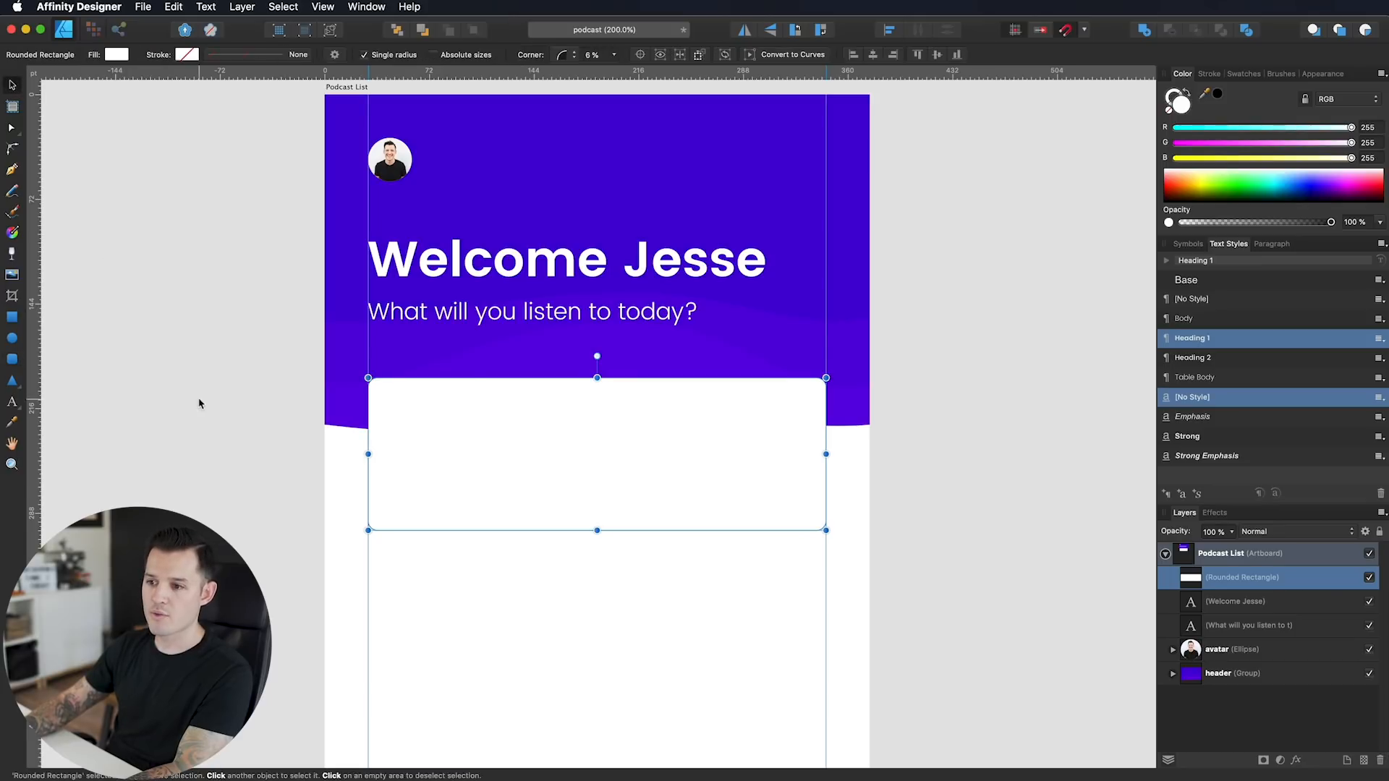
pyautogui.click(199, 401)
# Step: Add an outer shadow to the white card with a radius of about 0.8 px and an offset of 8 px
pyautogui.click(587, 452)
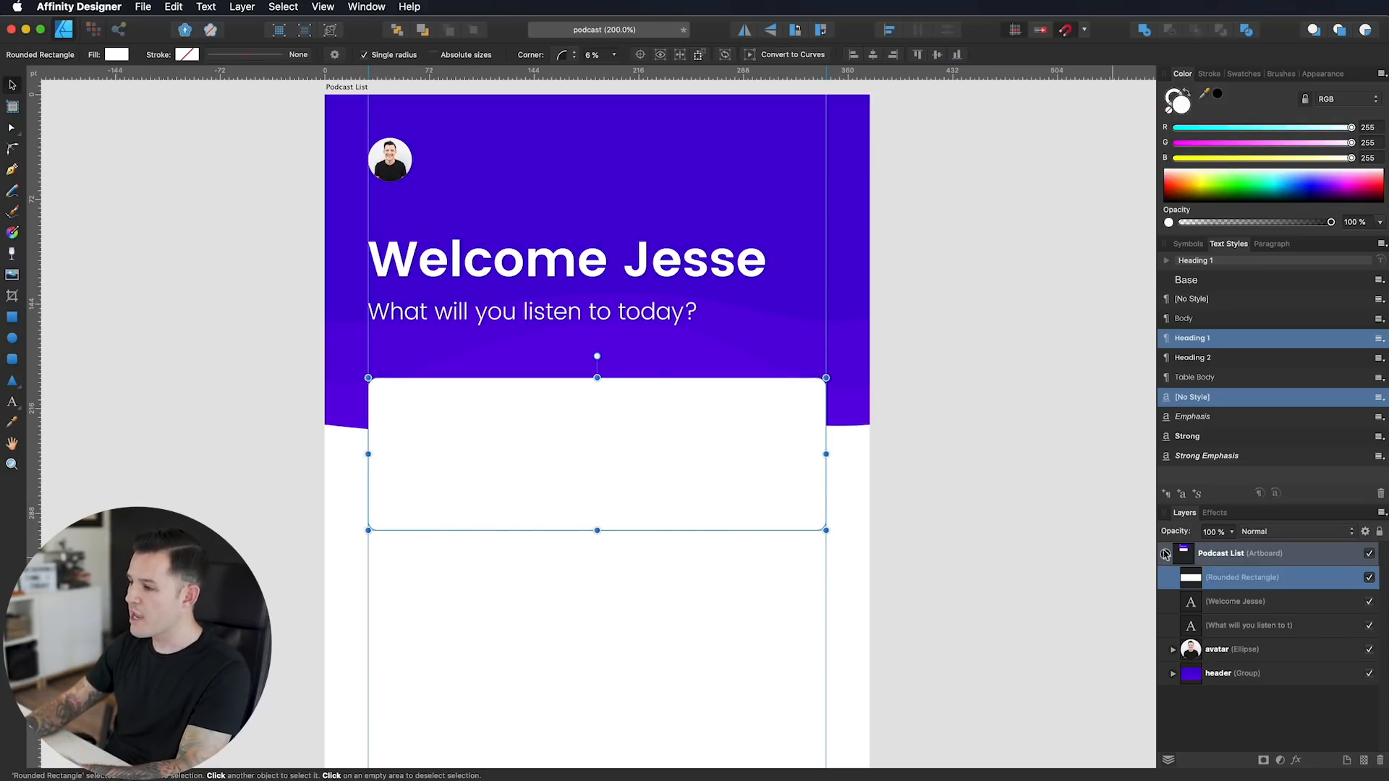
pyautogui.click(1213, 514)
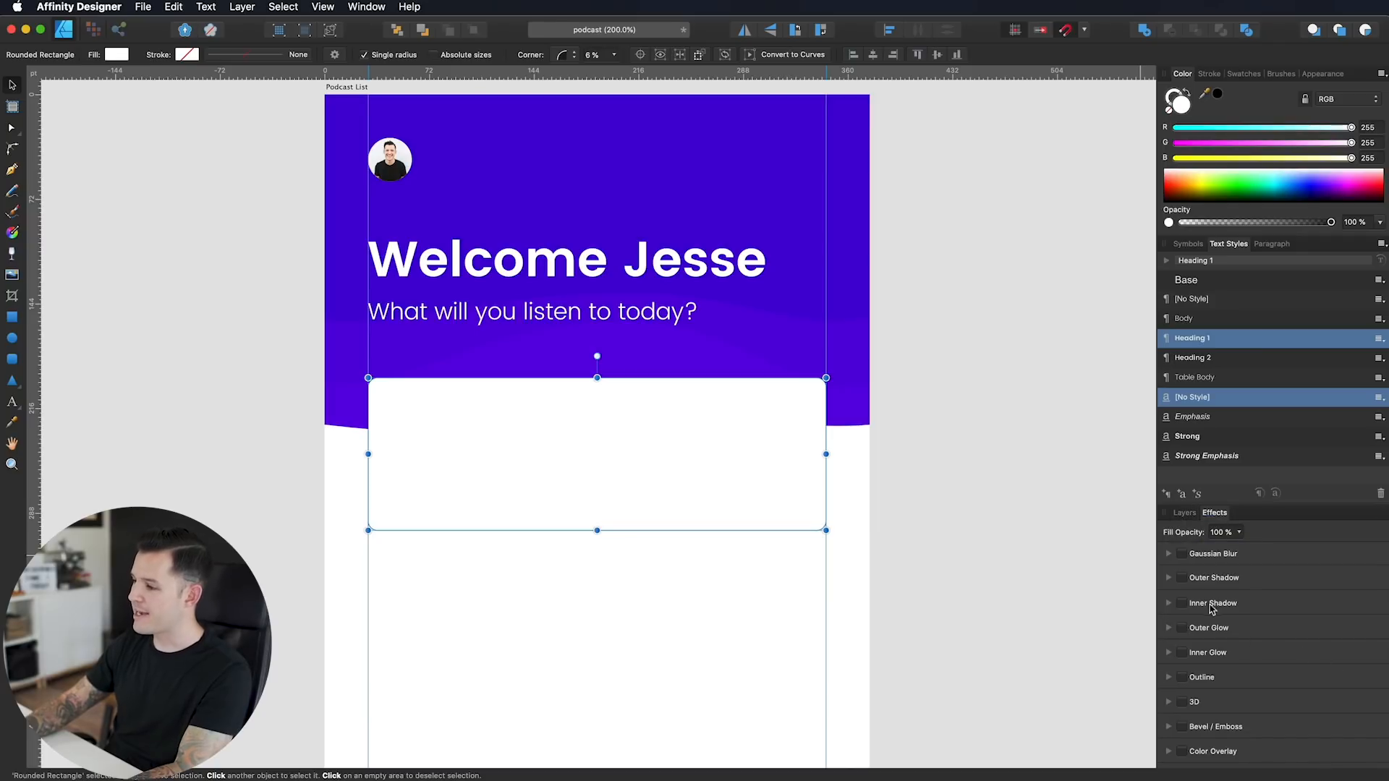
pyautogui.click(1182, 578)
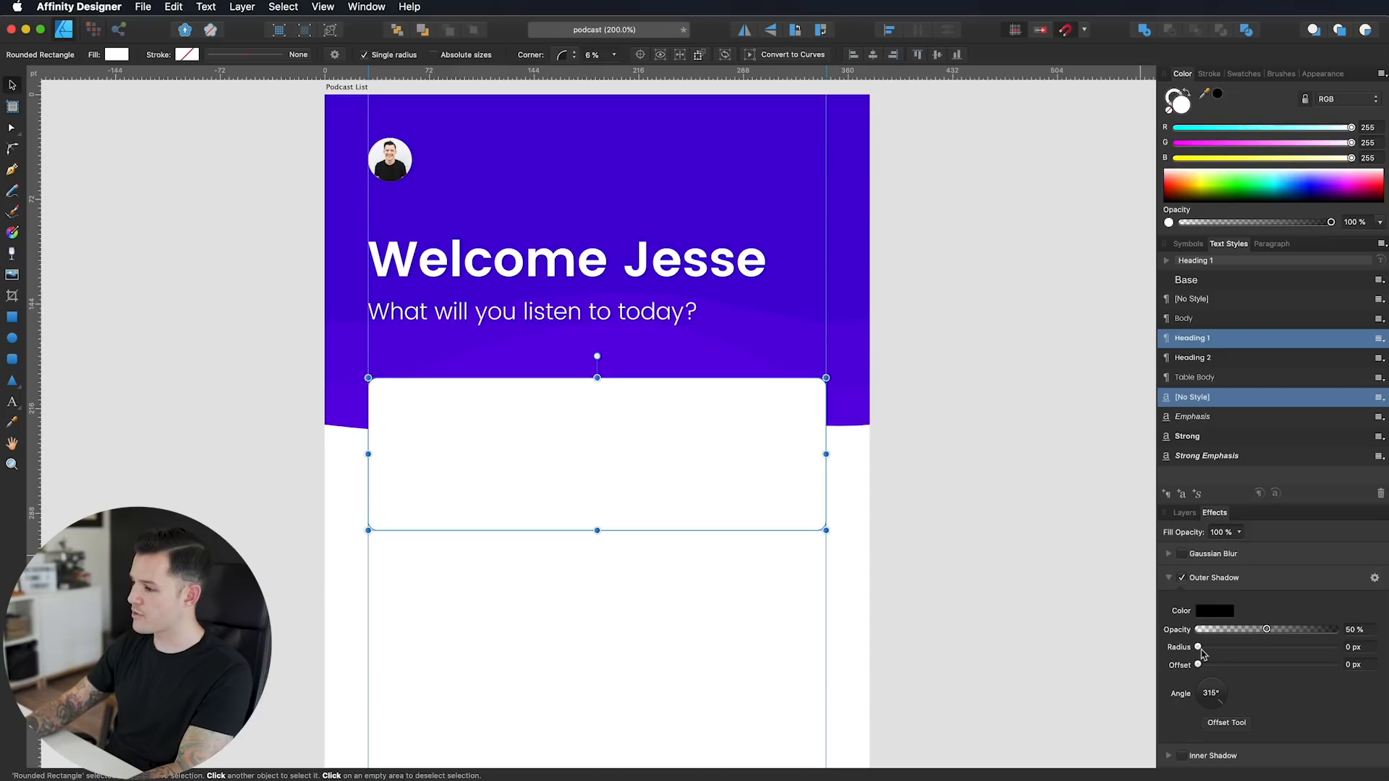
pyautogui.moveTo(1199, 649); pyautogui.dragTo(1216, 701)
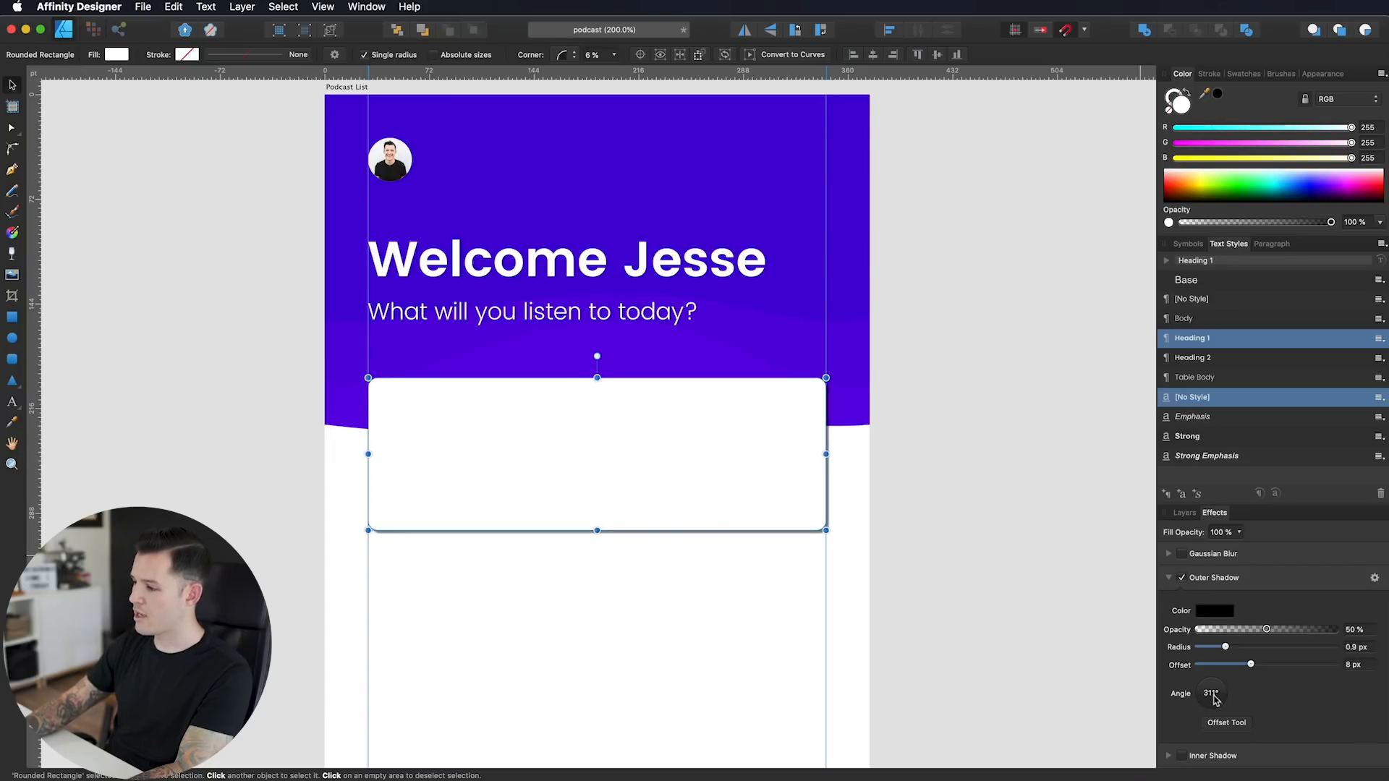
# Step: Set the white card's outer shadow angle to 274° so the shadow falls below the card
pyautogui.click(1215, 700)
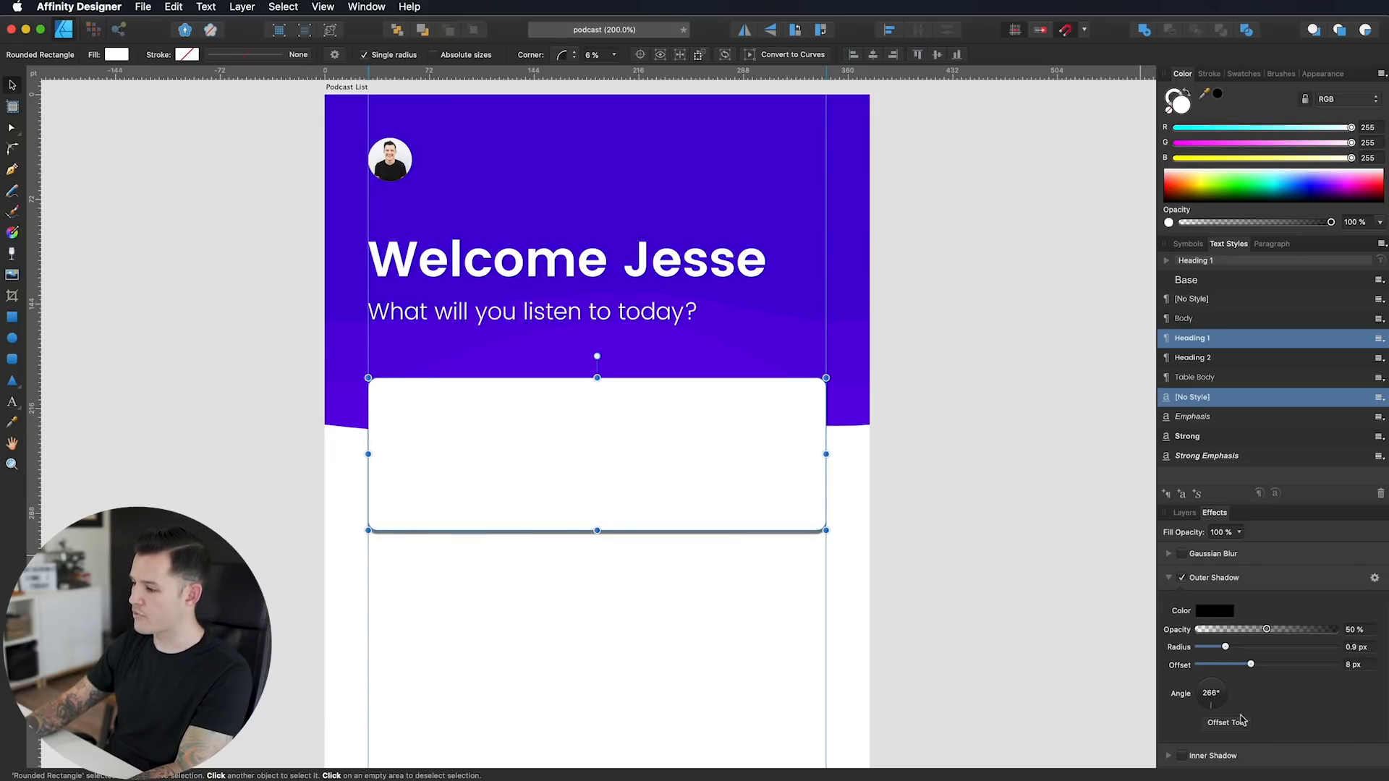
pyautogui.scroll(10, 1215, 692)
pyautogui.scroll(-6, 1216, 692)
pyautogui.scroll(12, 1215, 693)
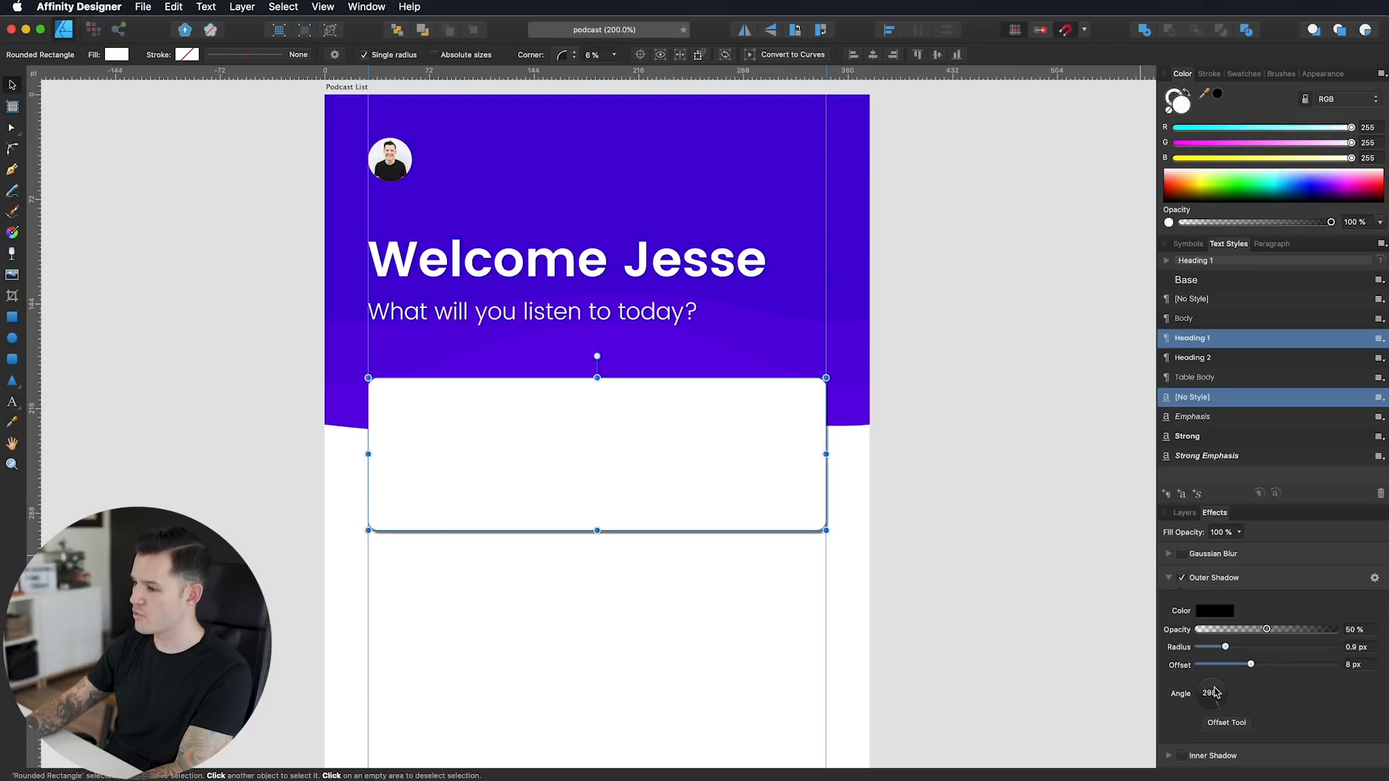
pyautogui.scroll(-8, 1215, 692)
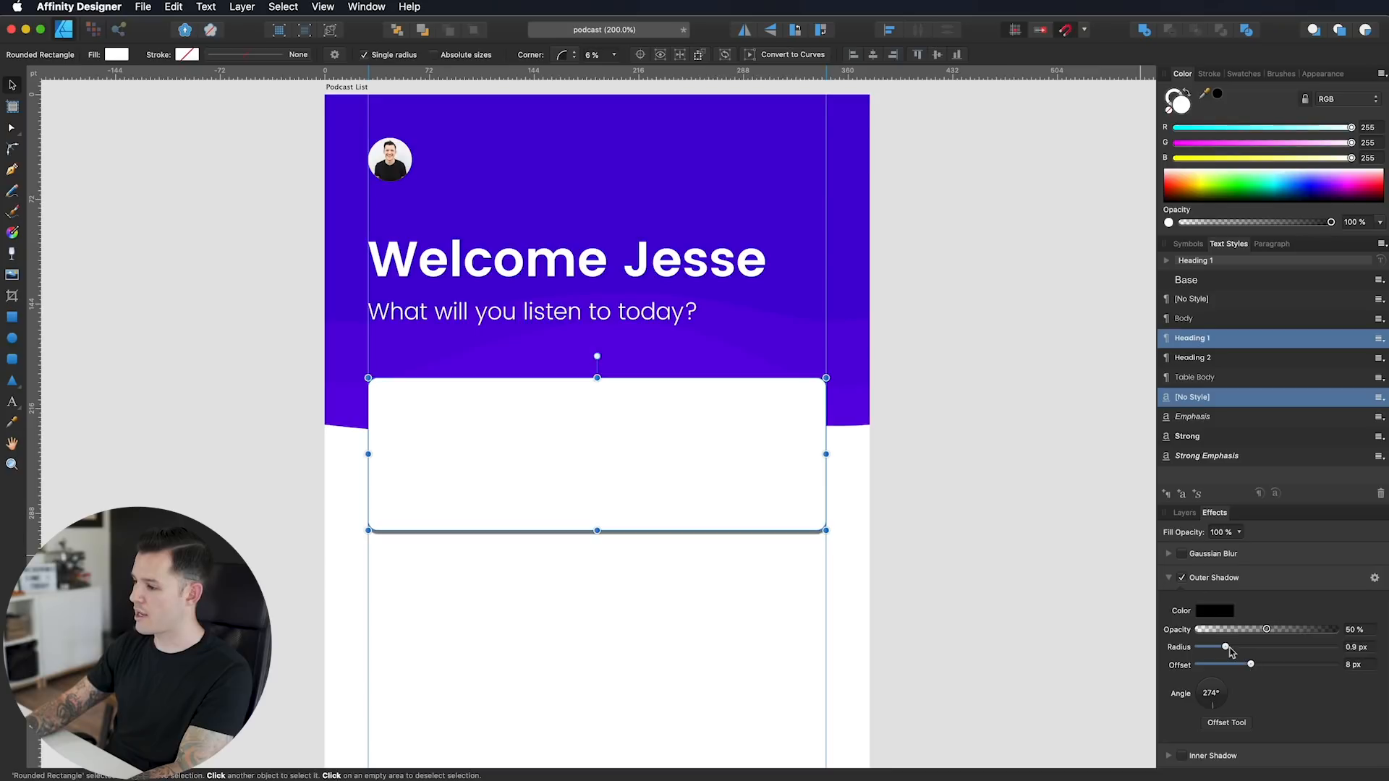
# Step: Soften the card's outer shadow to a 19.2 px radius, 15.6 px offset and 5% opacity, and clear the selection
pyautogui.moveTo(1225, 648); pyautogui.dragTo(1201, 631)
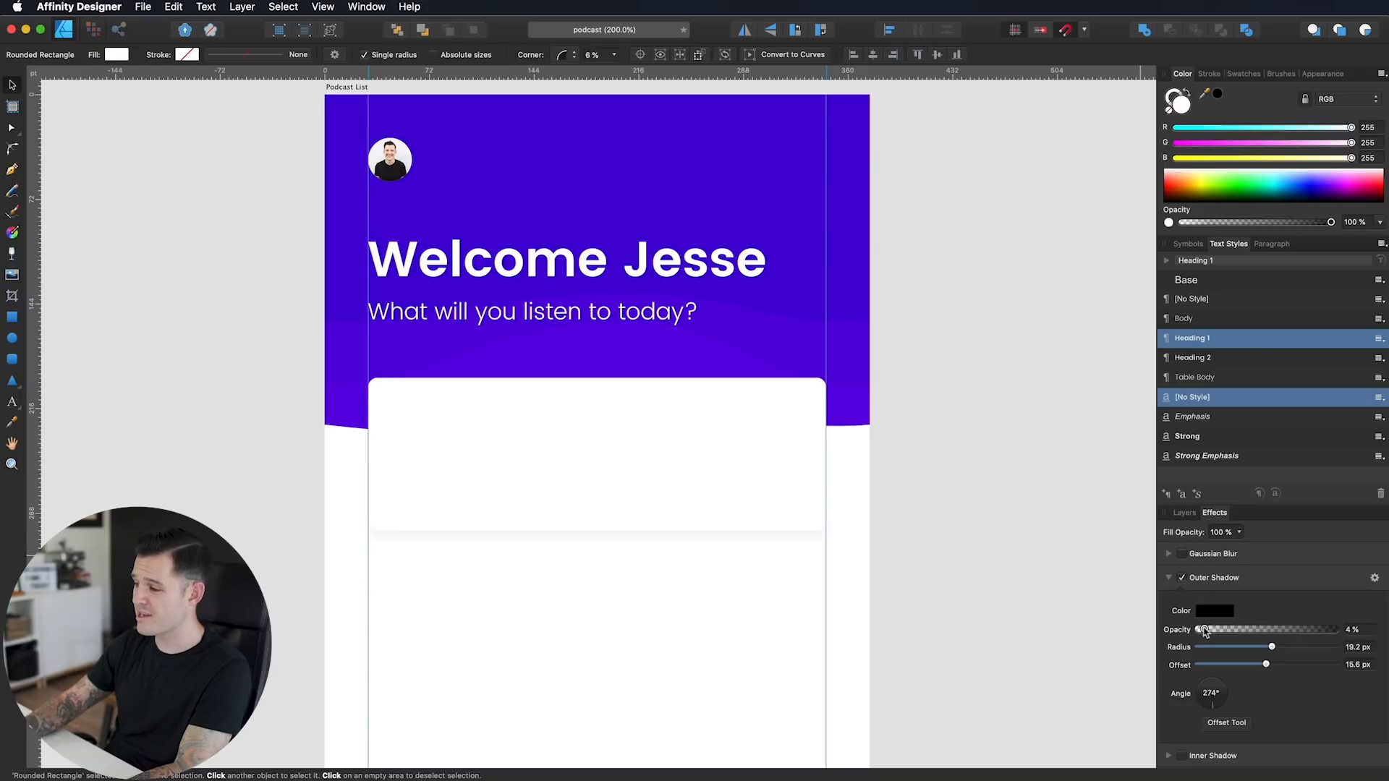
pyautogui.click(988, 546)
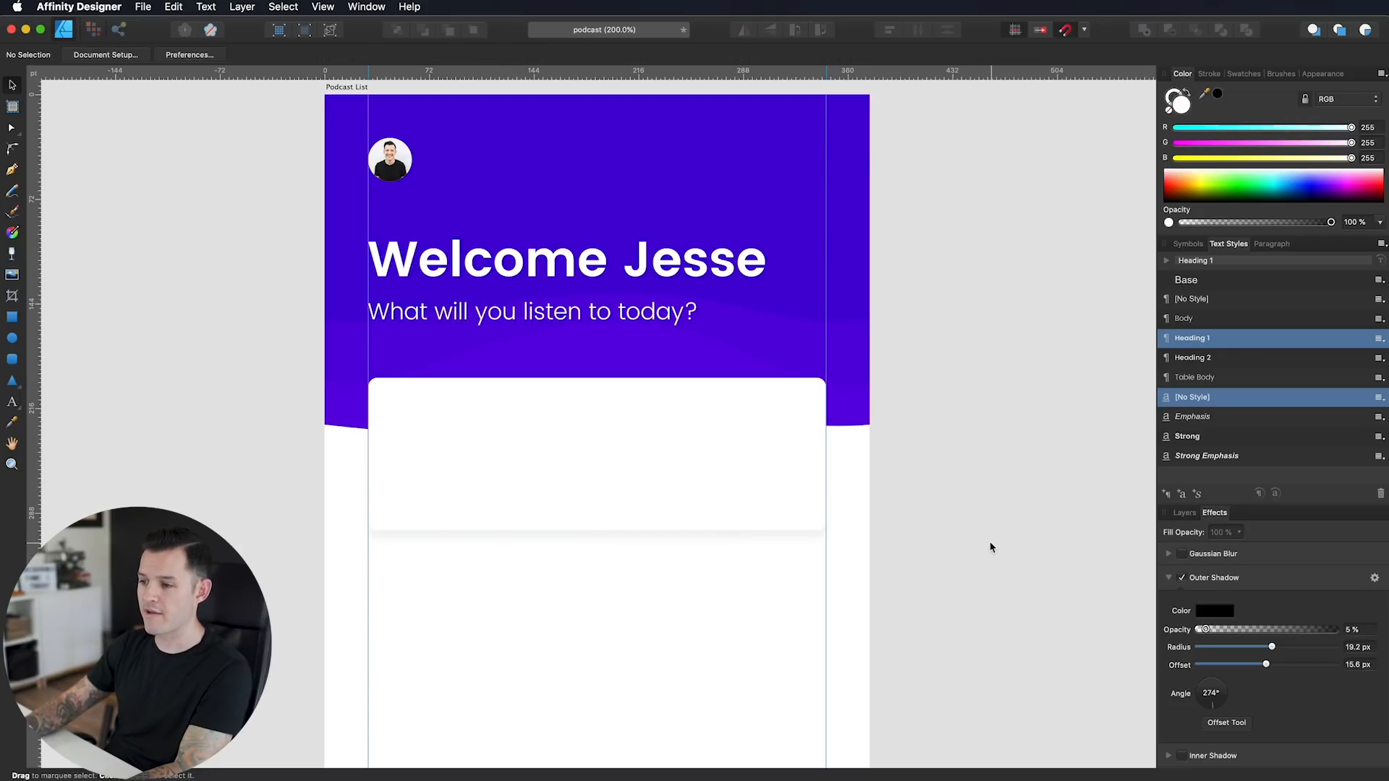
pyautogui.scroll(-3, 981, 466)
pyautogui.scroll(2, 962, 506)
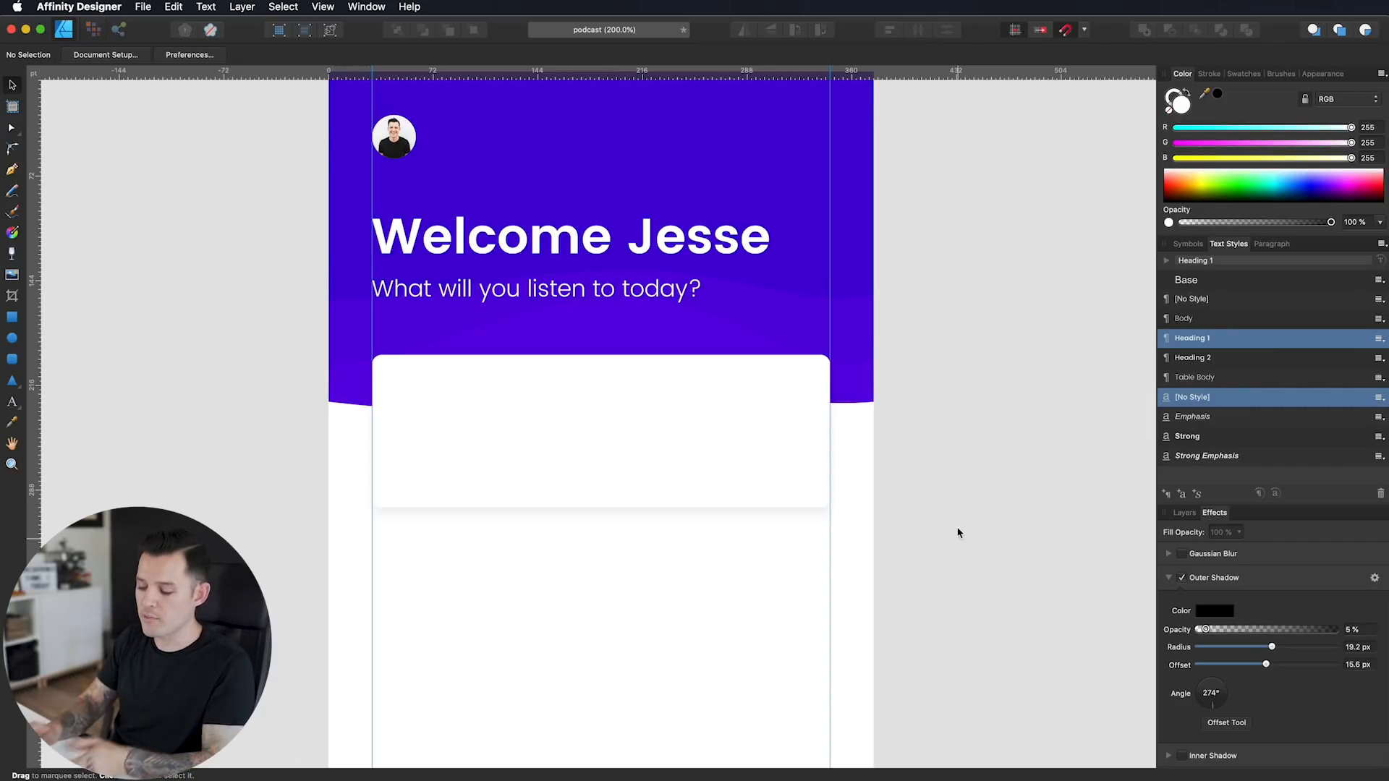
# Step: Draw a white rectangle and stretch it to cover the entire Podcast List artboard
pyautogui.press('super+minus')
pyautogui.scroll(-5, 940, 492)
pyautogui.hscroll(2, 941, 491)
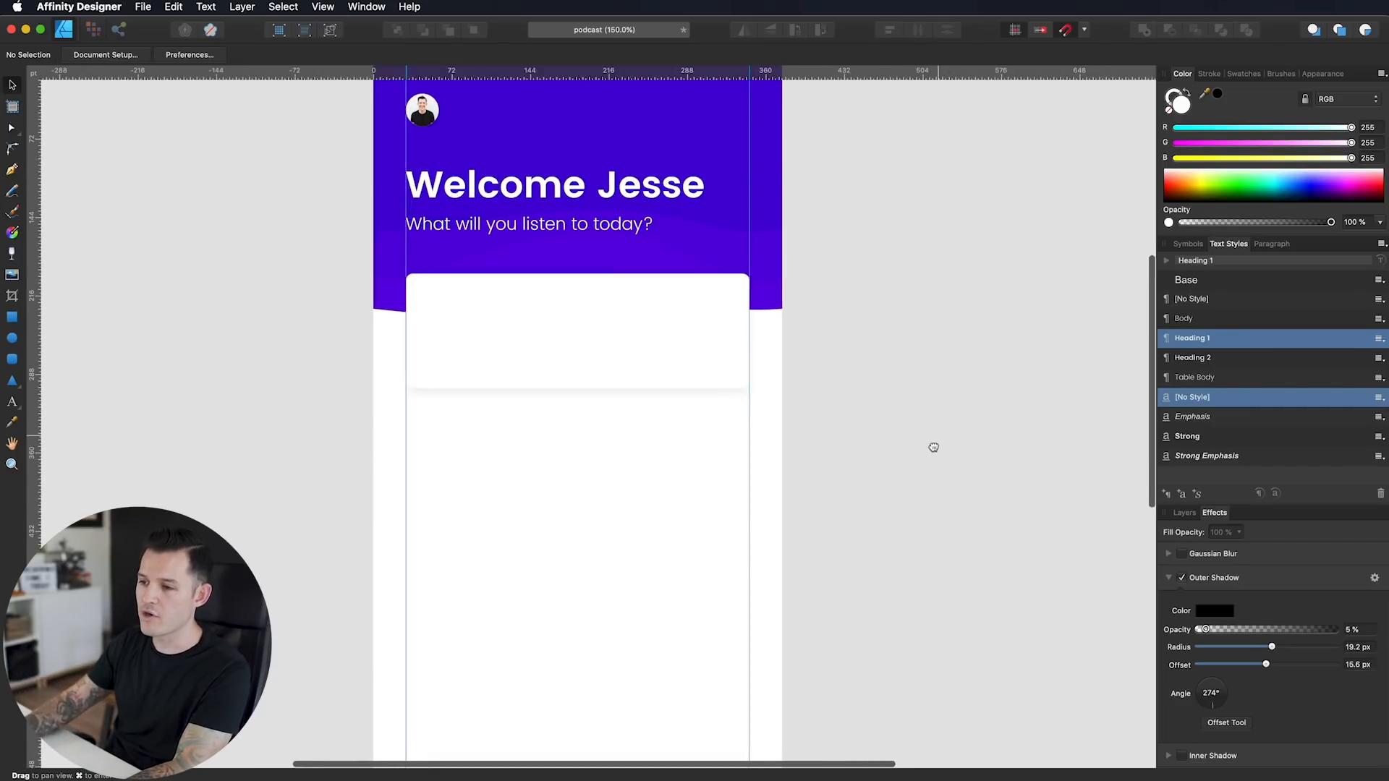
pyautogui.click(584, 320)
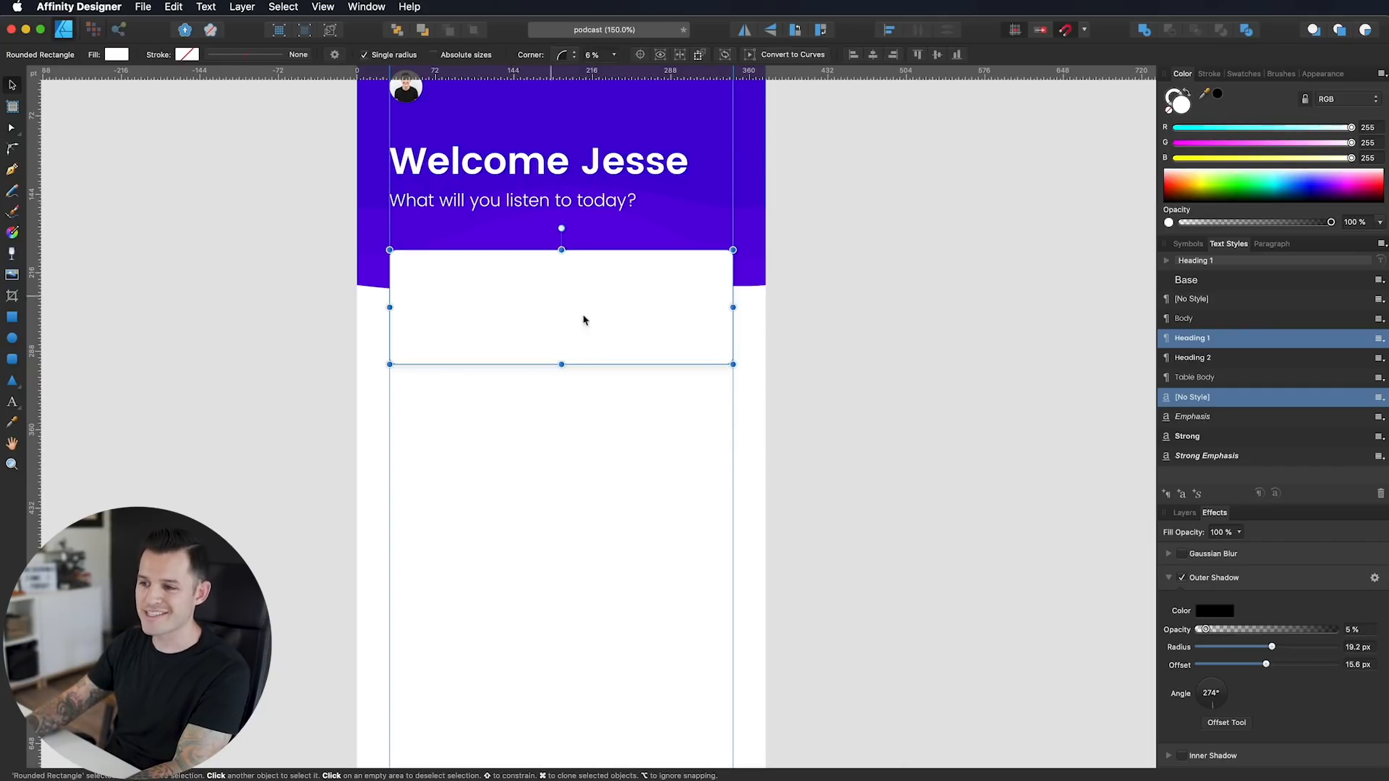
pyautogui.press('m')
pyautogui.scroll(3, 521, 340)
pyautogui.hscroll(-1, 521, 340)
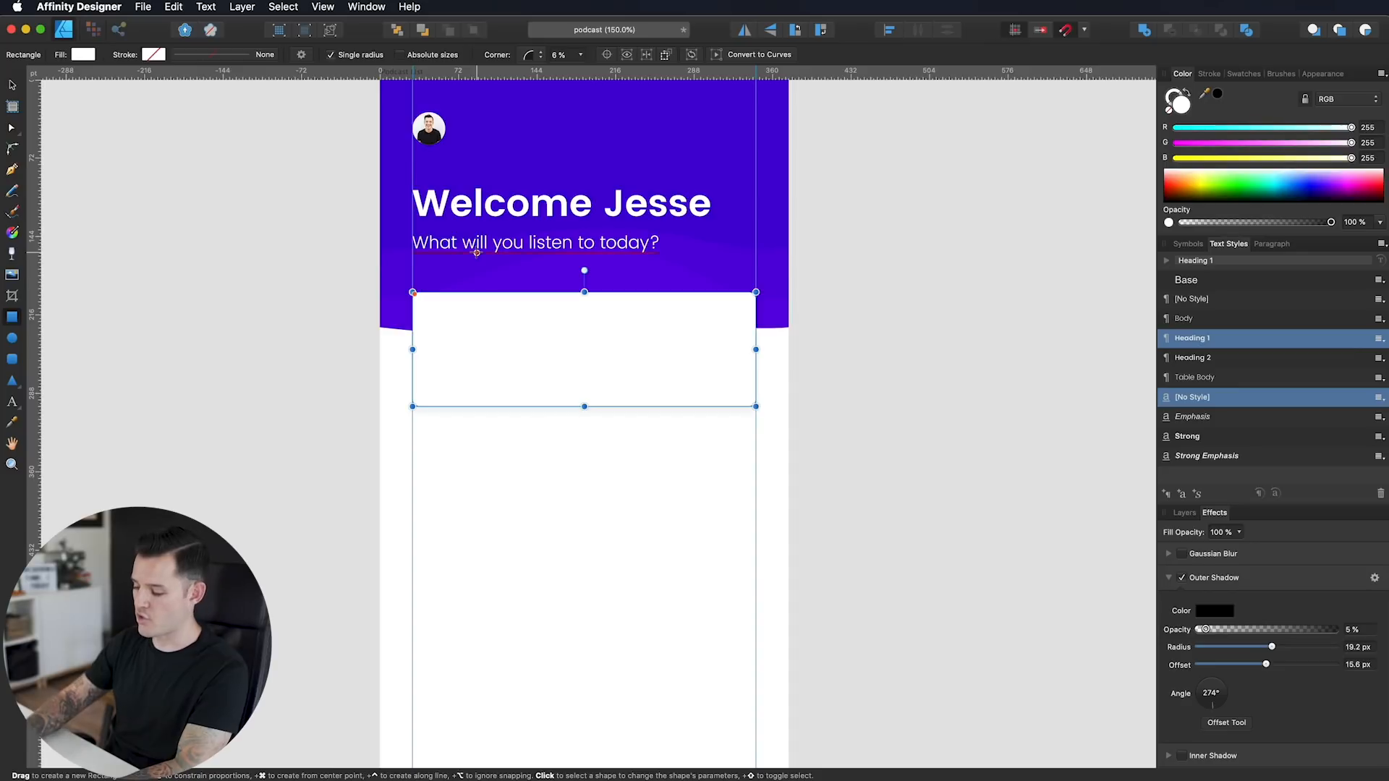
pyautogui.press('super+1')
pyautogui.moveTo(443, 136); pyautogui.dragTo(716, 715)
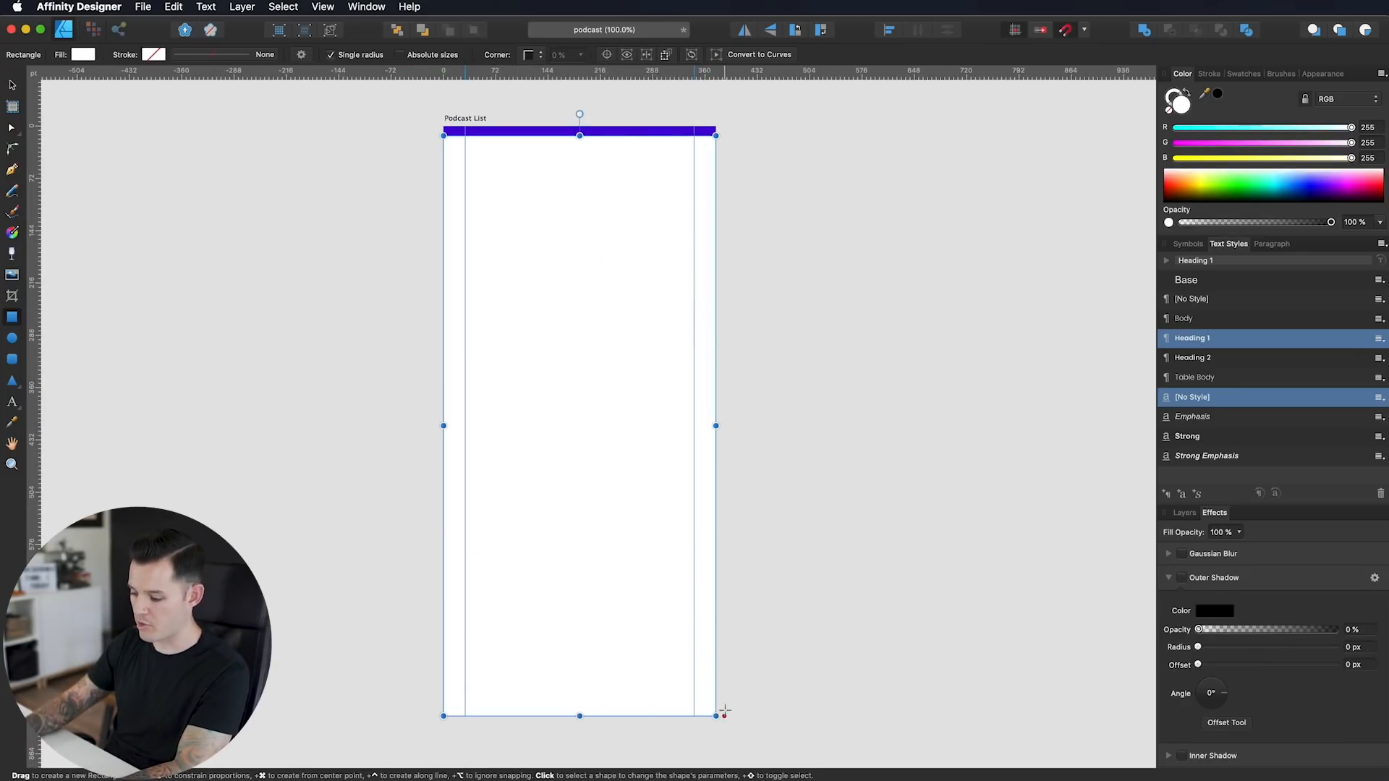
pyautogui.press('v')
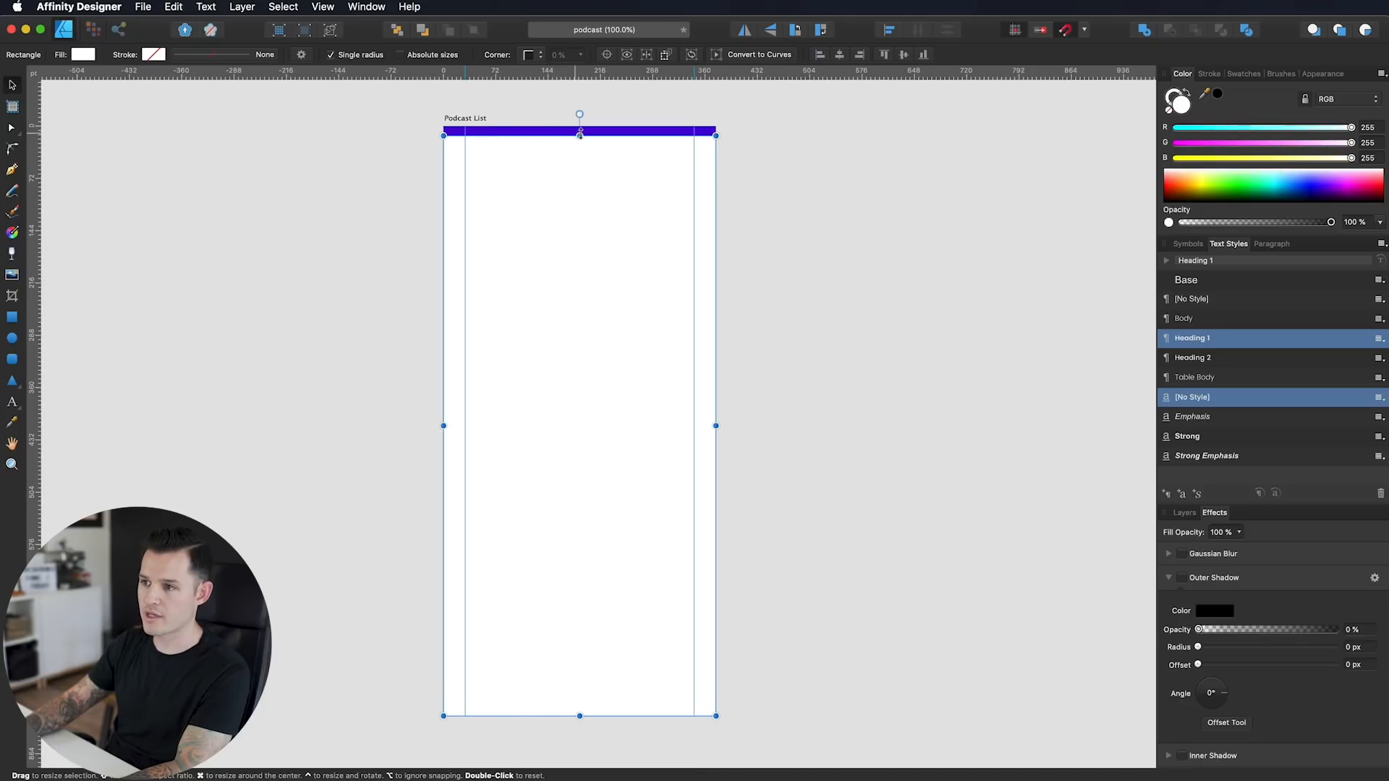
pyautogui.moveTo(580, 136); pyautogui.dragTo(584, 132)
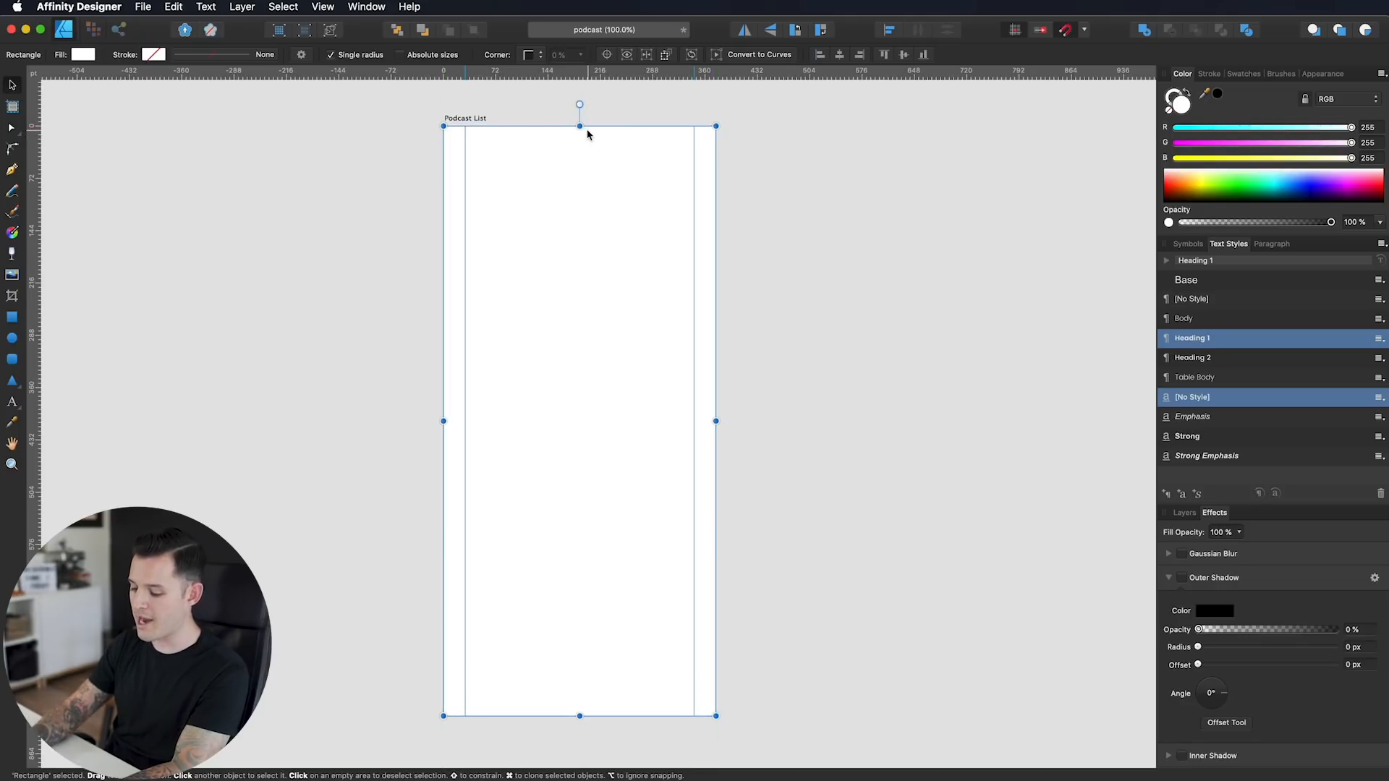
# Step: Send the full-artboard rectangle to the bottom of the Podcast List layer stack, beneath the header group
pyautogui.press('super+bracketleft')
pyautogui.press('super+bracketleft')
pyautogui.press('super+bracketleft')
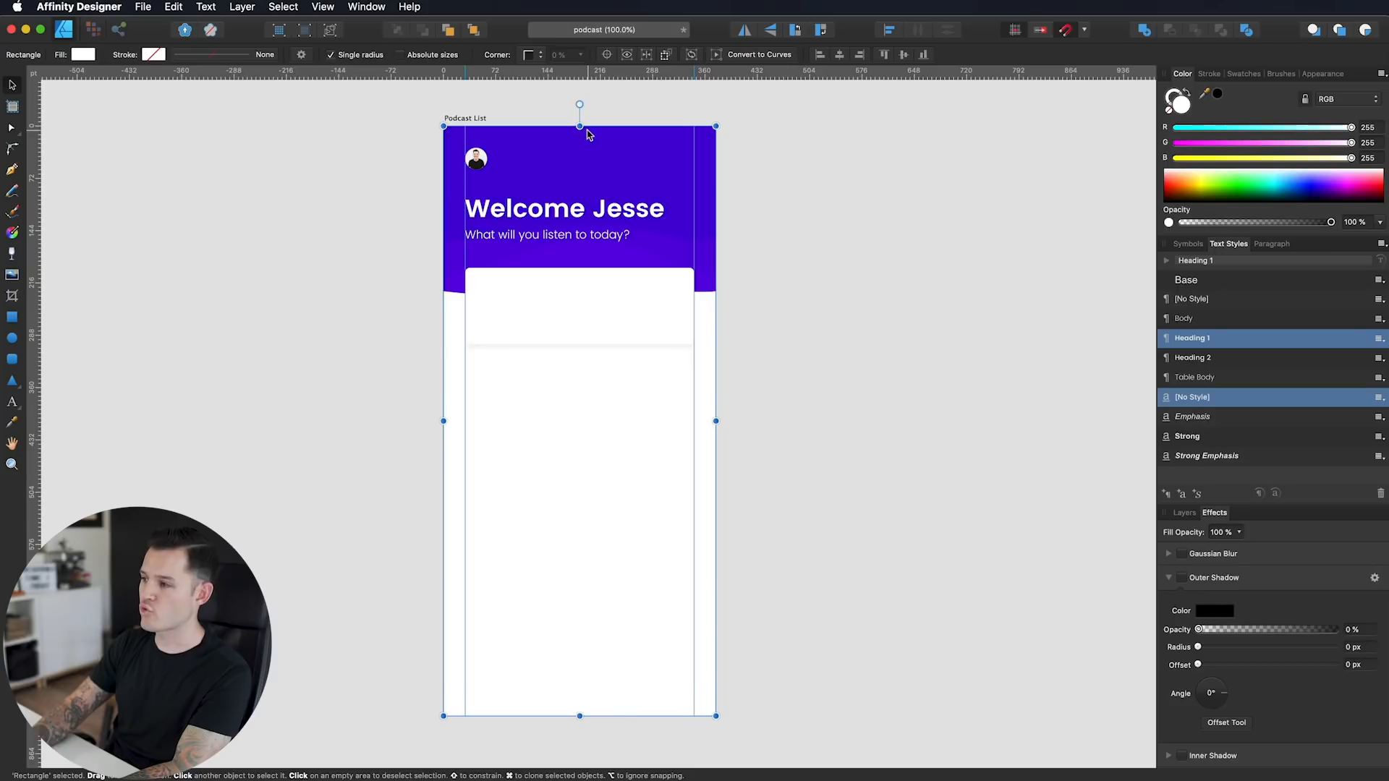
pyautogui.click(1184, 512)
pyautogui.press('super+bracketright')
pyautogui.press('super+bracketright')
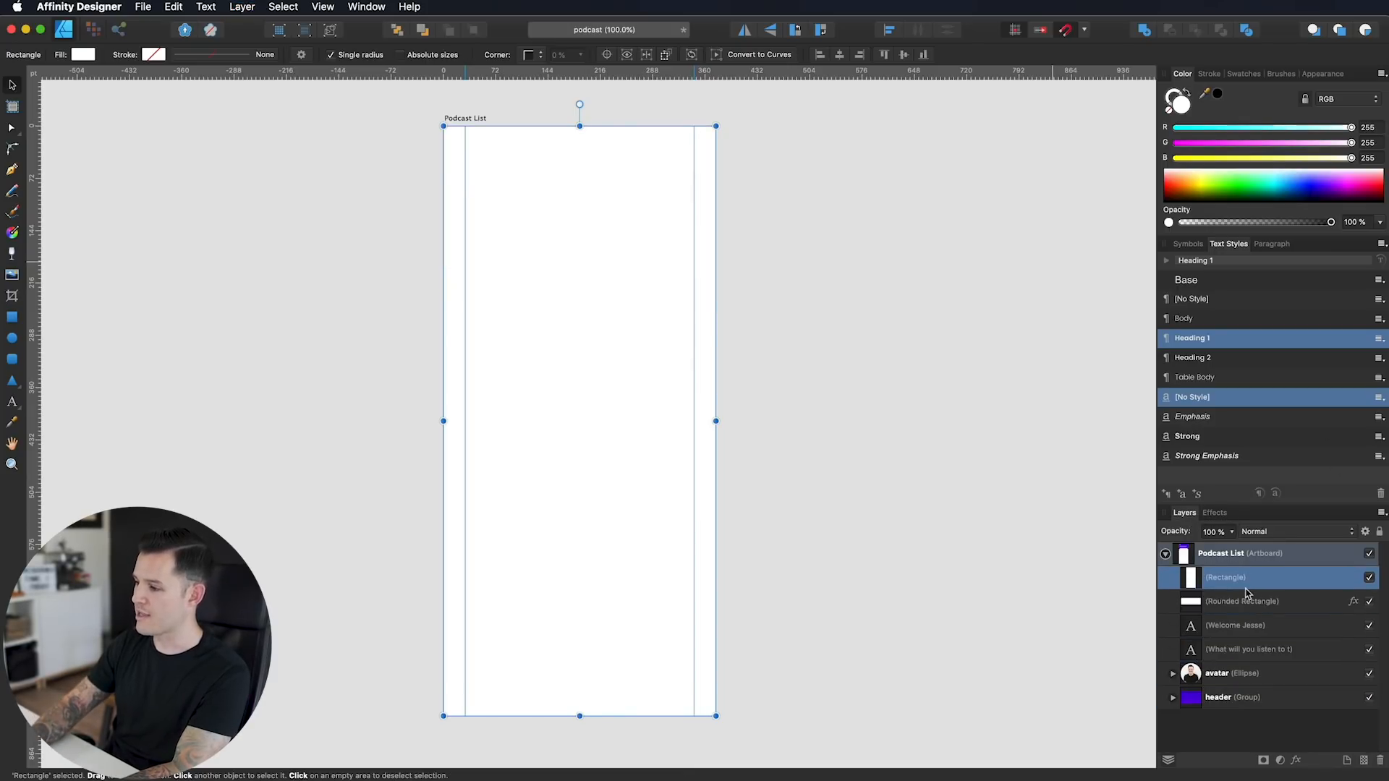
pyautogui.press('super+bracketleft')
pyautogui.press('super+bracketleft')
pyautogui.press('super+bracketright')
pyautogui.press('super+bracketright')
pyautogui.press('super+bracketright')
pyautogui.press('super+bracketright')
pyautogui.press('super+bracketright')
pyautogui.press('super+bracketleft')
pyautogui.press('super+bracketleft')
pyautogui.press('super+bracketleft')
pyautogui.press('super+bracketleft')
pyautogui.press('super+bracketleft')
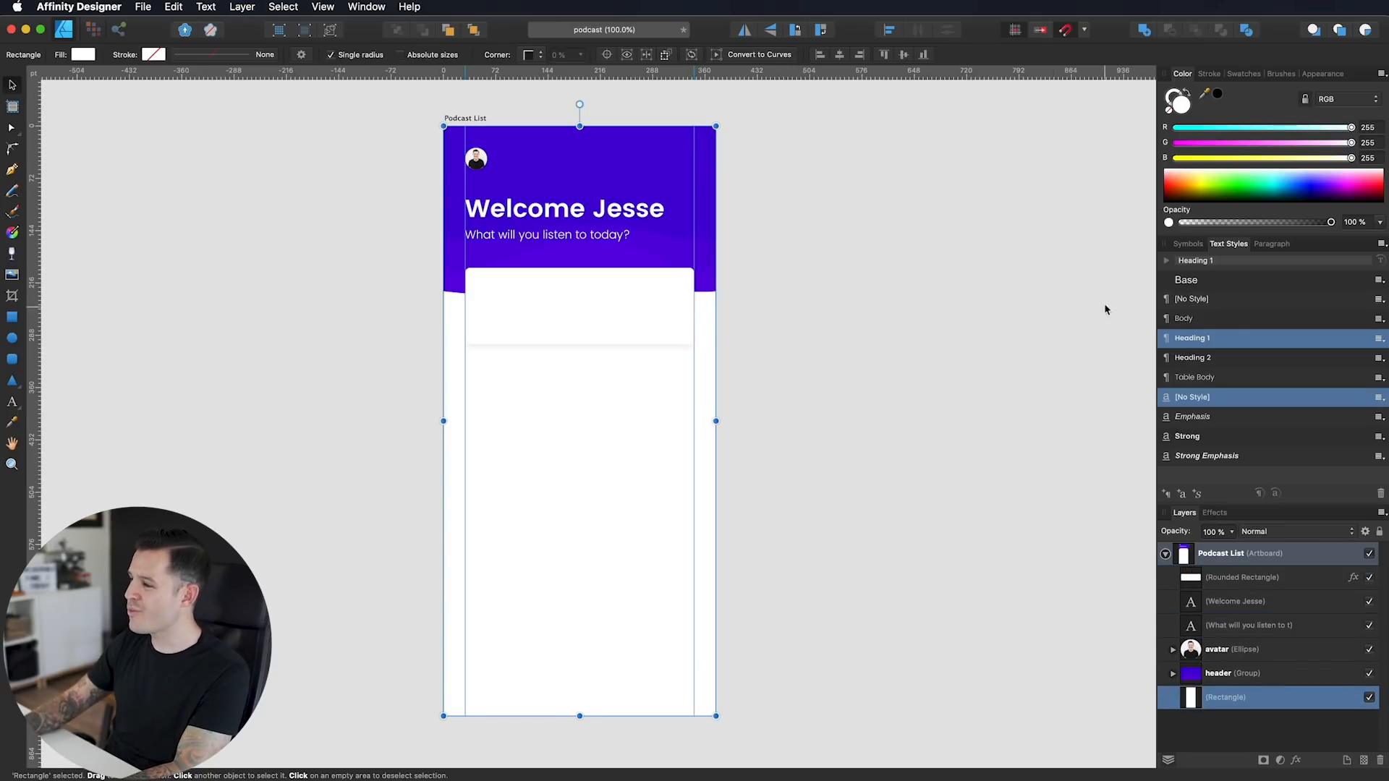
# Step: Switch the colour mode to Grayscale and fill the background rectangle with a light gray value of 96
pyautogui.click(1329, 102)
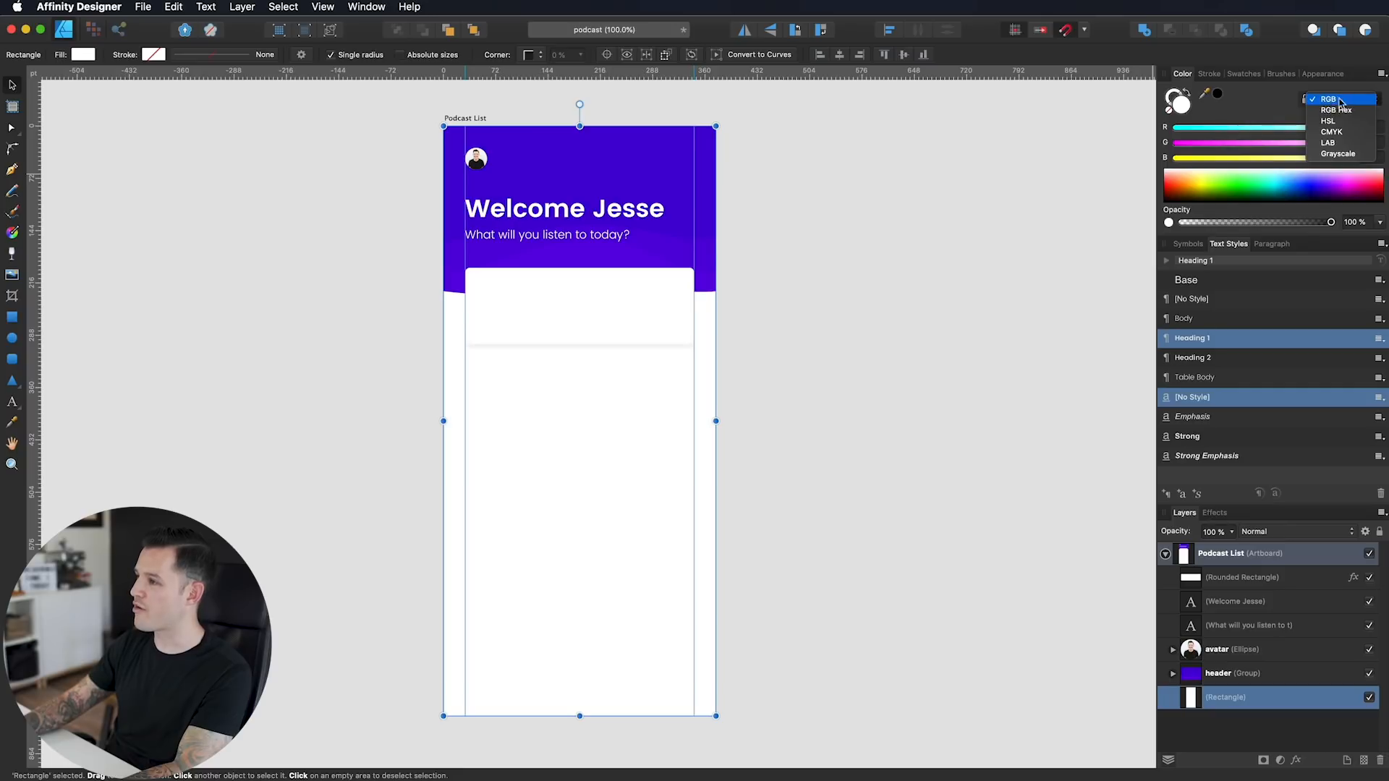
pyautogui.click(1331, 153)
pyautogui.click(1192, 146)
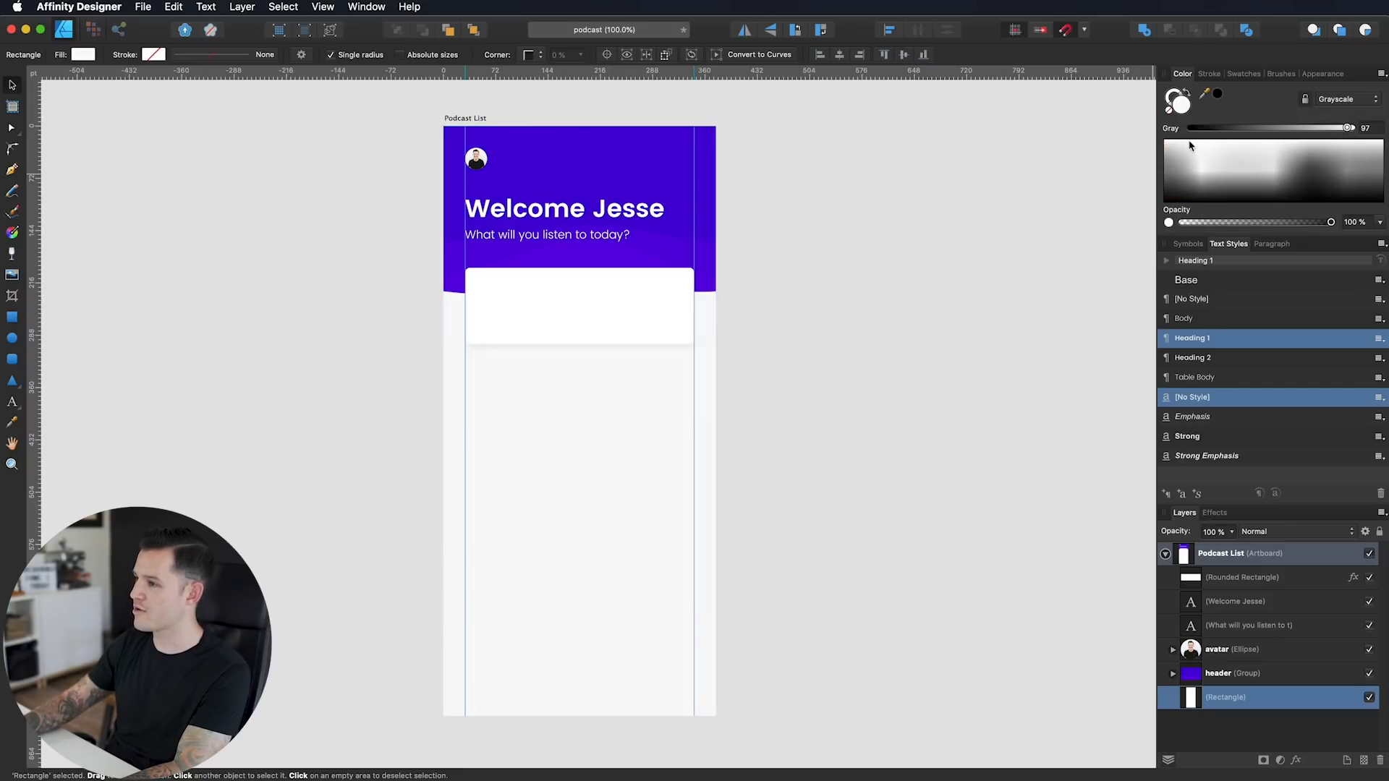
pyautogui.click(1183, 144)
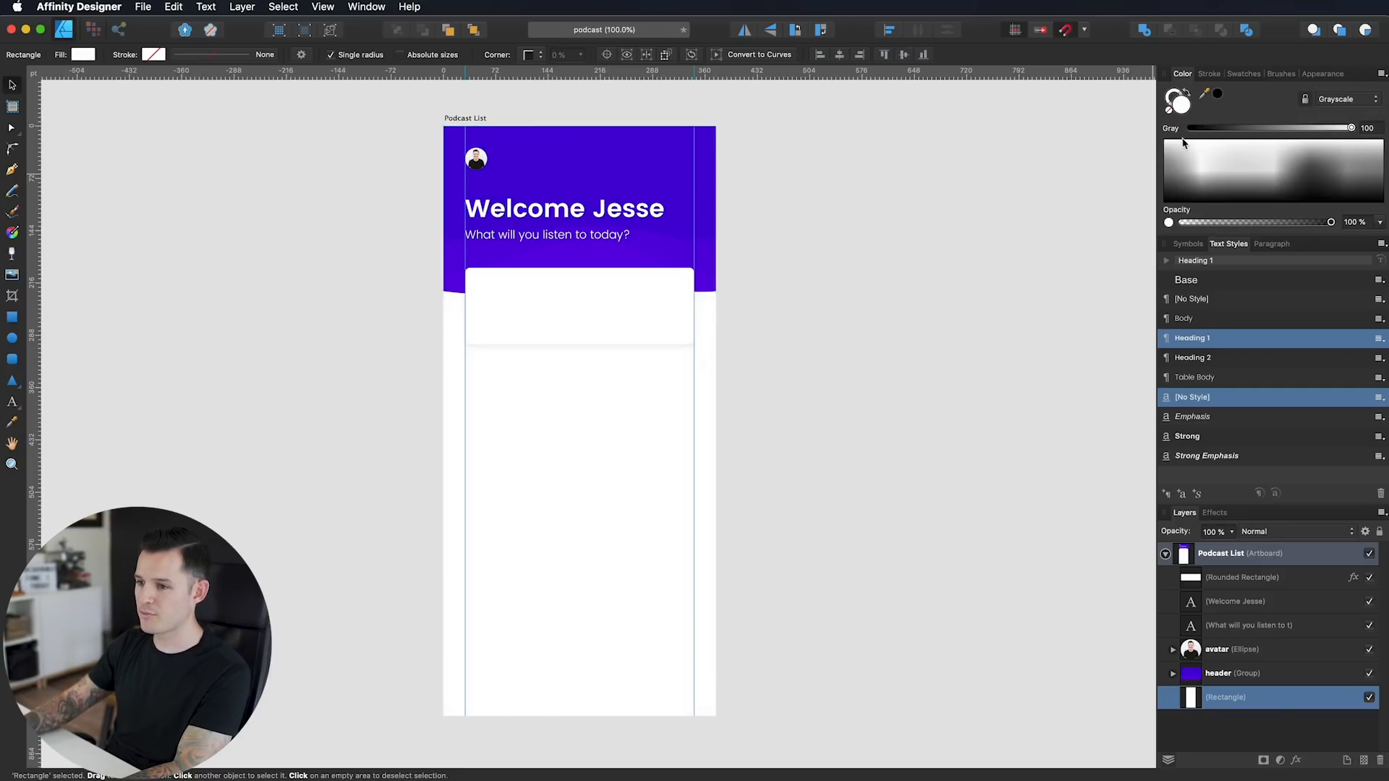
pyautogui.moveTo(1184, 143); pyautogui.dragTo(1183, 136)
pyautogui.click(1184, 146)
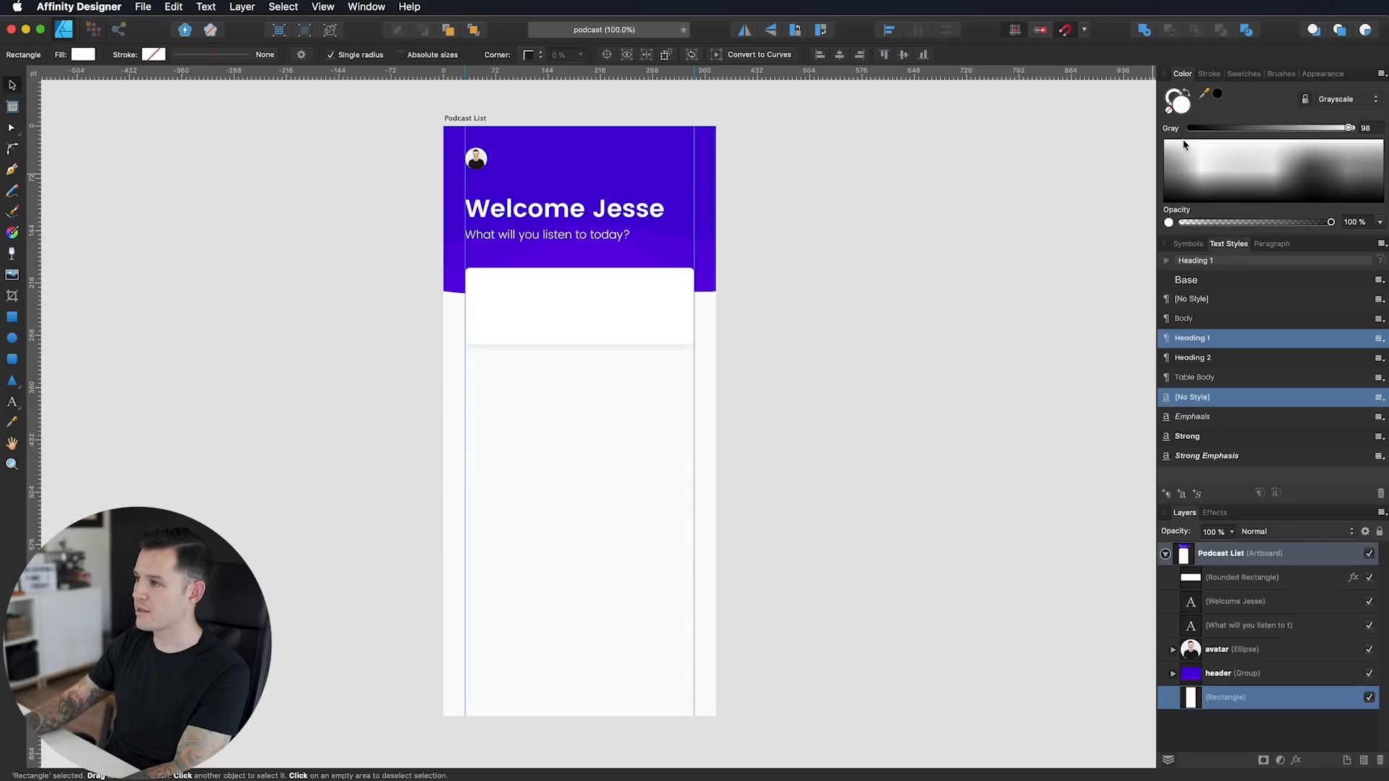
pyautogui.moveTo(1349, 128)
pyautogui.mouseDown()
pyautogui.moveTo(1229, 128)
pyautogui.moveTo(1343, 130)
pyautogui.mouseUp()
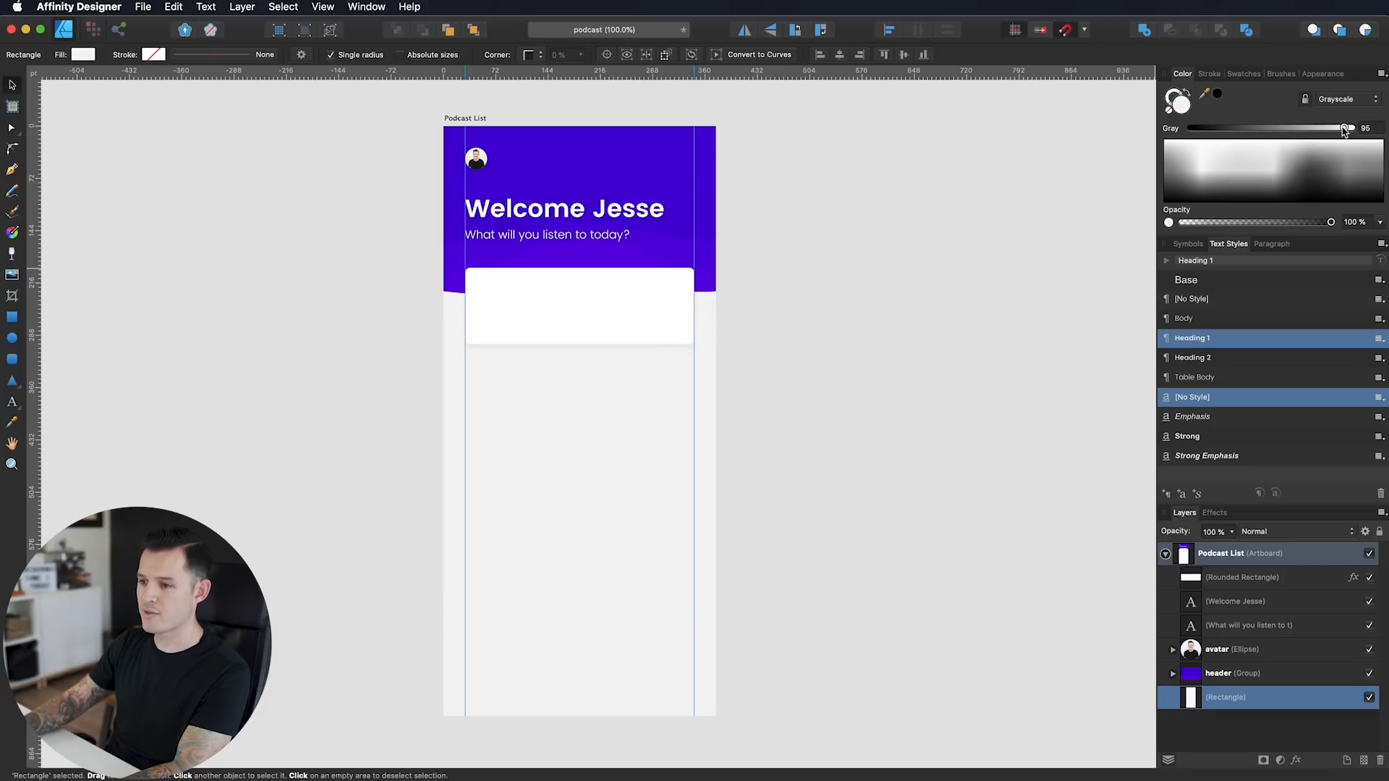
pyautogui.moveTo(1344, 131); pyautogui.dragTo(1345, 130)
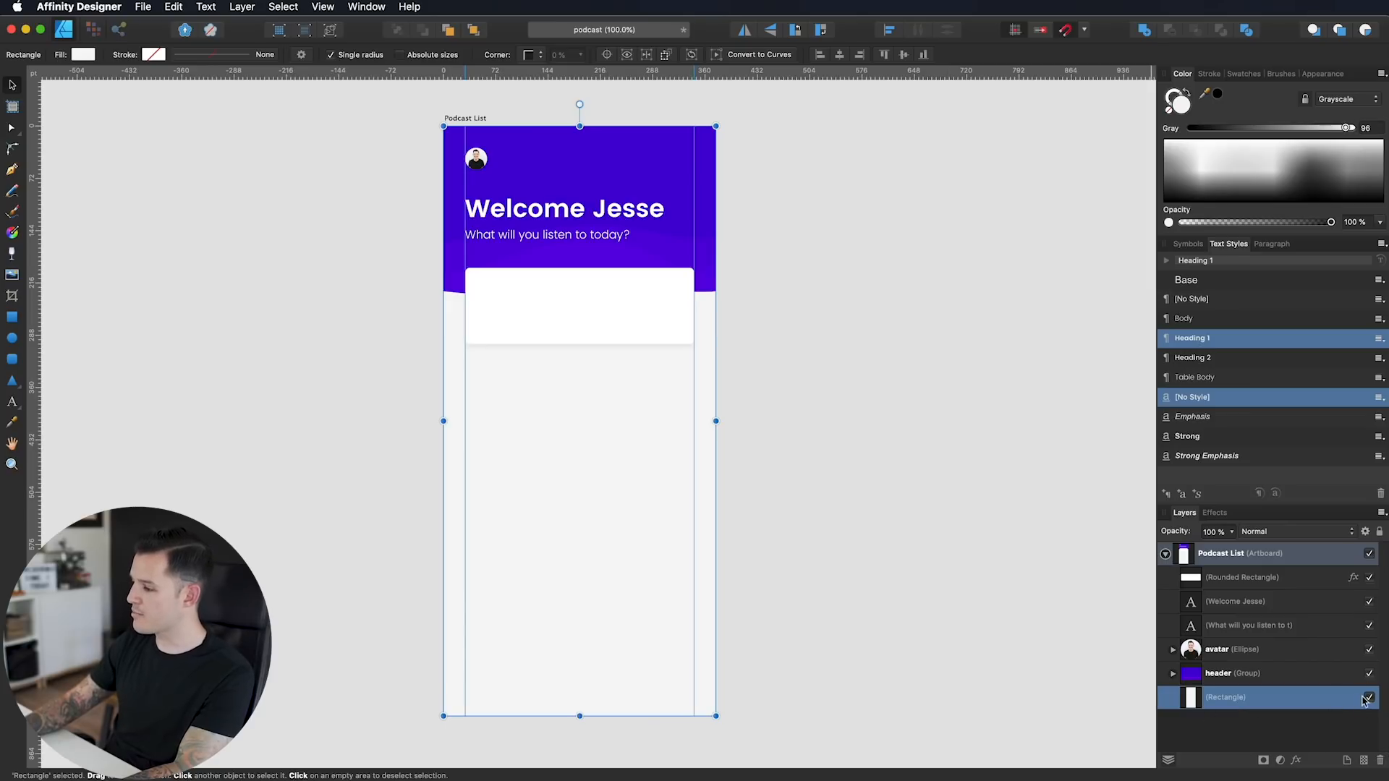
# Step: Lock the gray background rectangle and rename its layer BG
pyautogui.click(1380, 533)
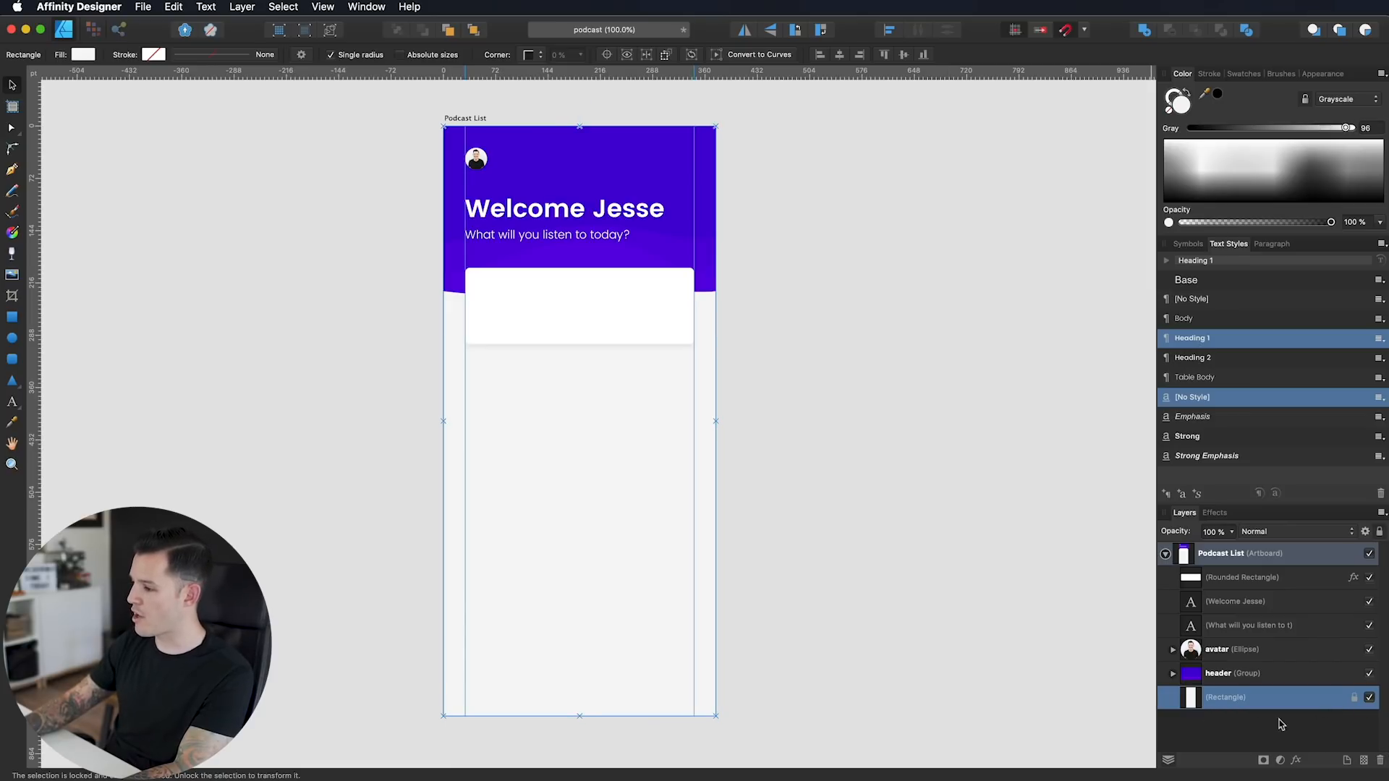
pyautogui.doubleClick(1217, 698)
pyautogui.write('BG')
pyautogui.press('Return')
# Step: Lock the header group and switch the colour mode back to RGB
pyautogui.click(1347, 675)
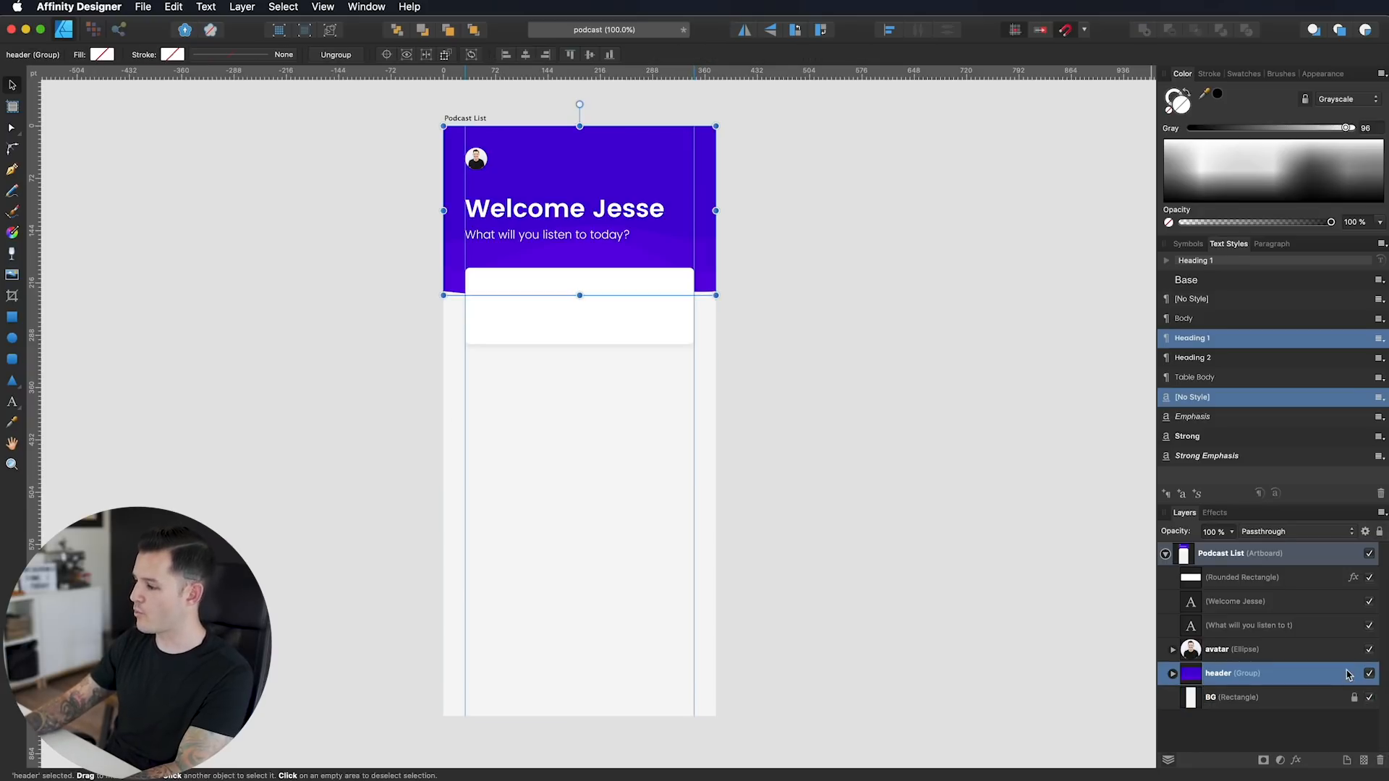
pyautogui.click(1379, 532)
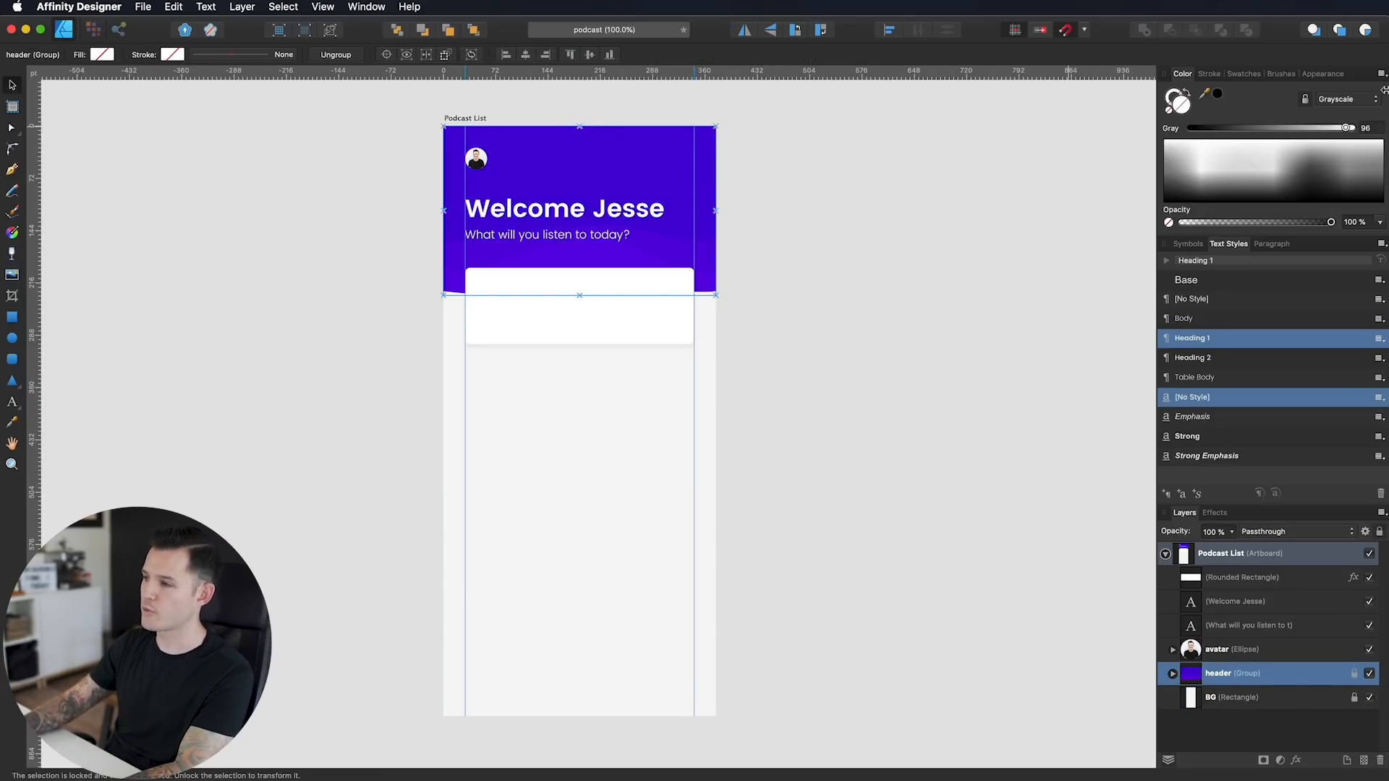
pyautogui.click(1335, 105)
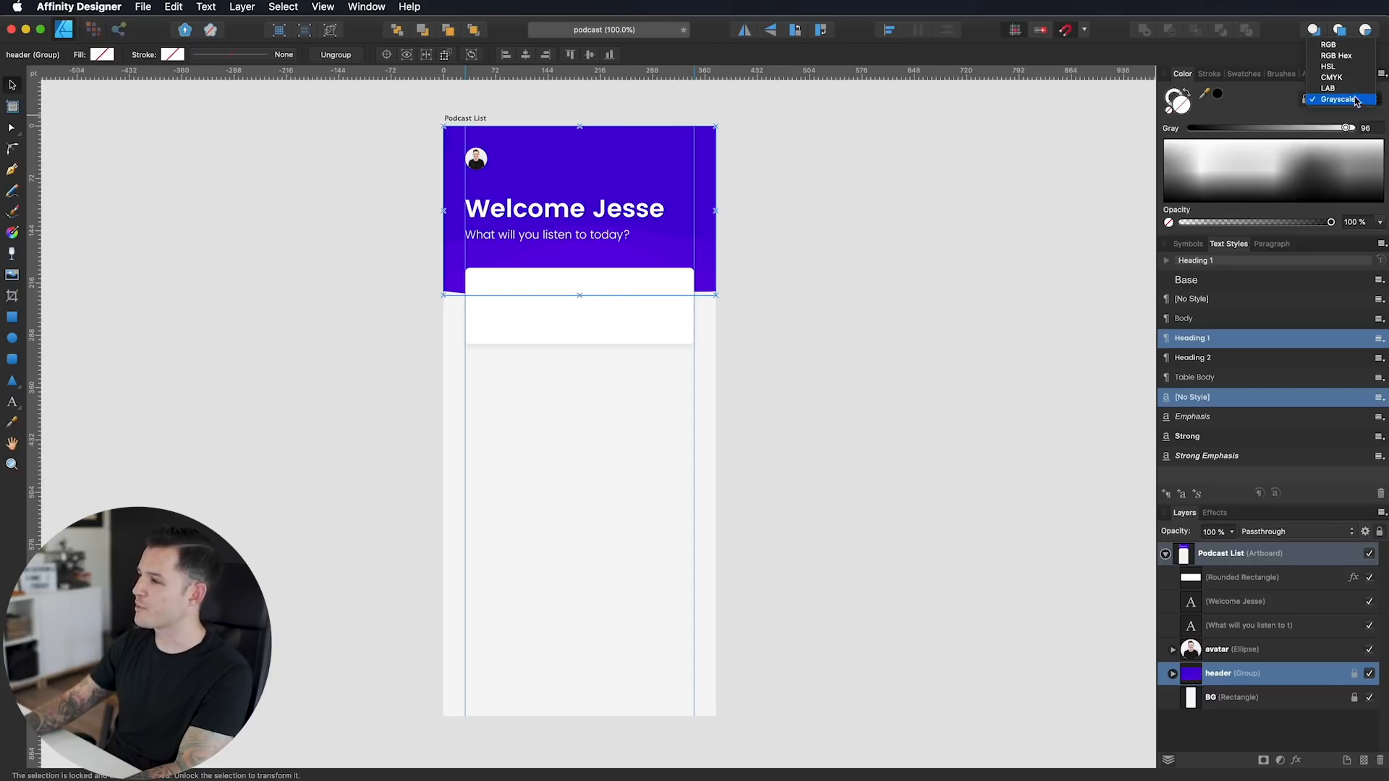
pyautogui.click(1338, 50)
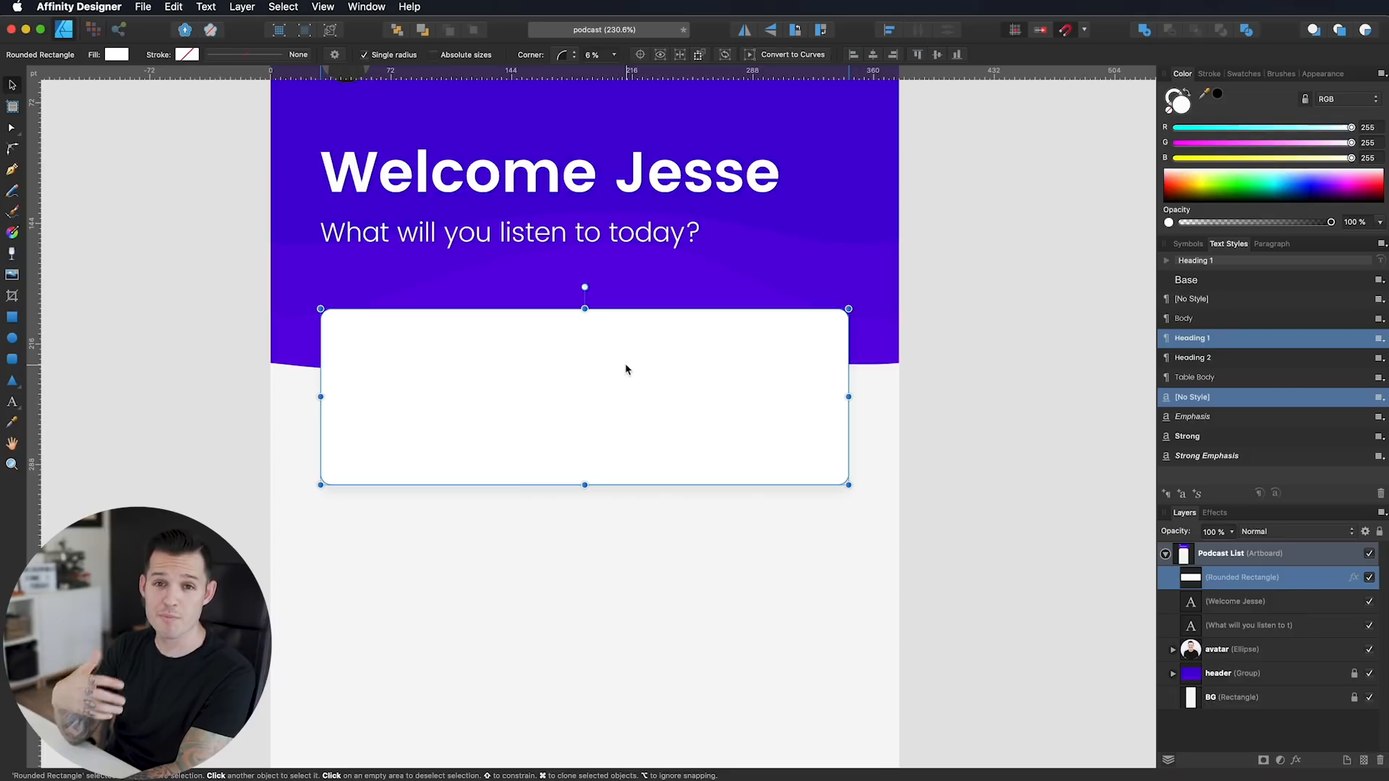
# Step: Duplicate the white card and narrow the copy to about a quarter of the card's width at its left end
pyautogui.hscroll(-3, 626, 369)
pyautogui.scroll(2, 626, 370)
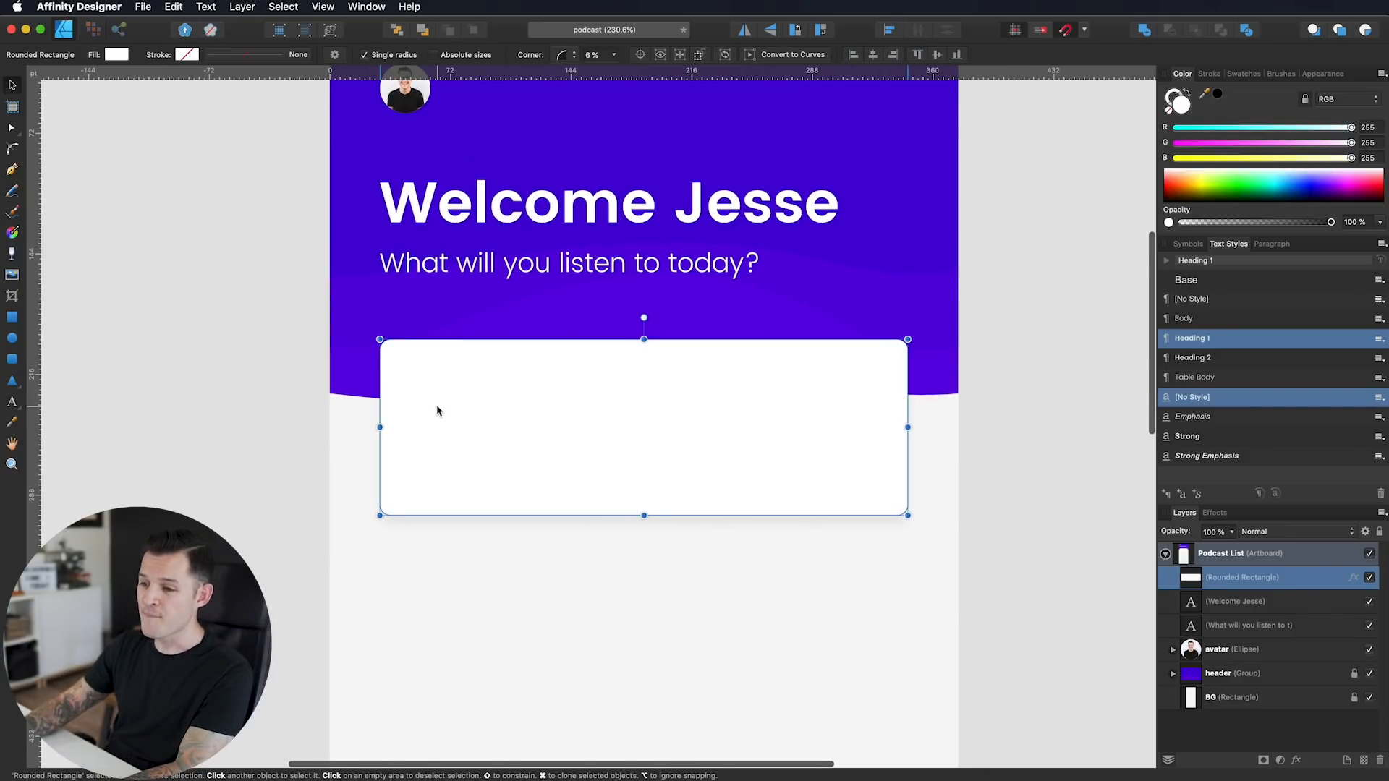
pyautogui.press('m')
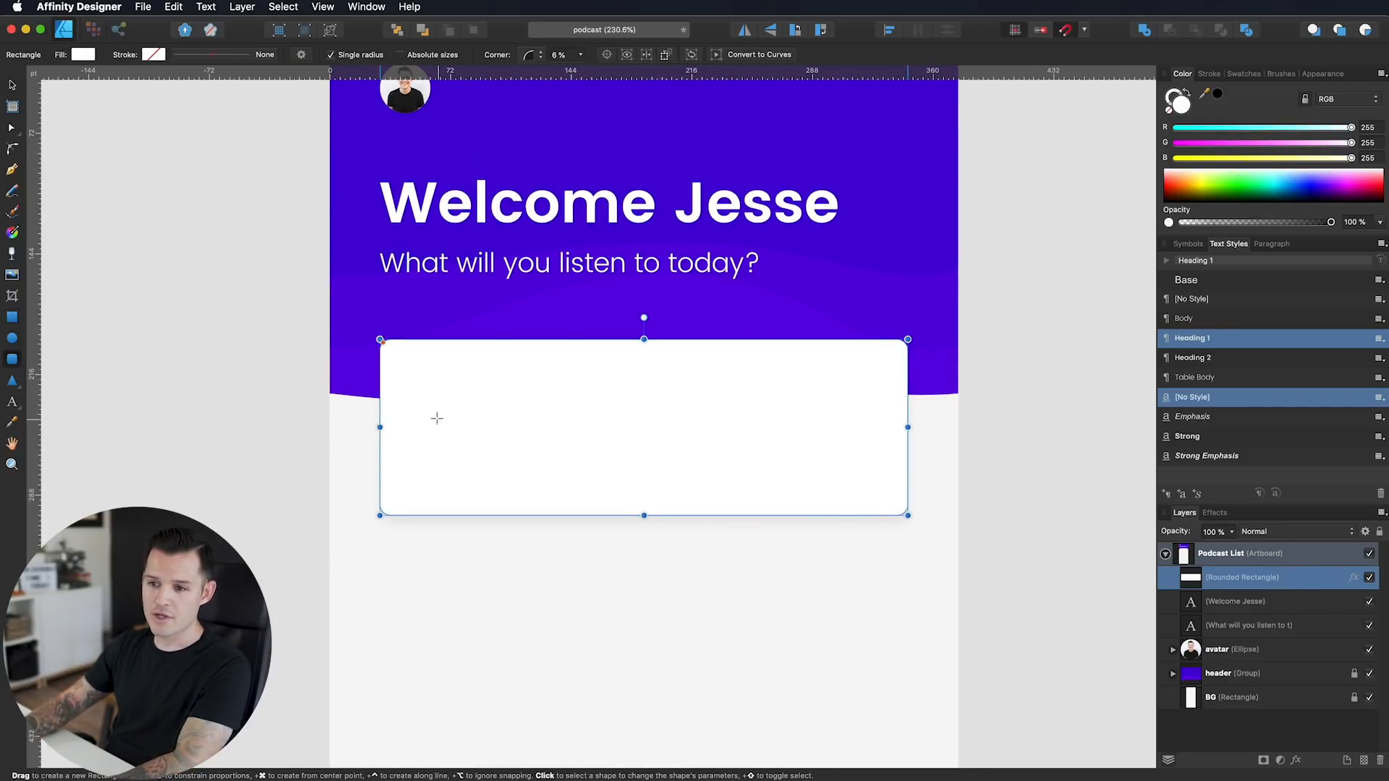
pyautogui.press('v')
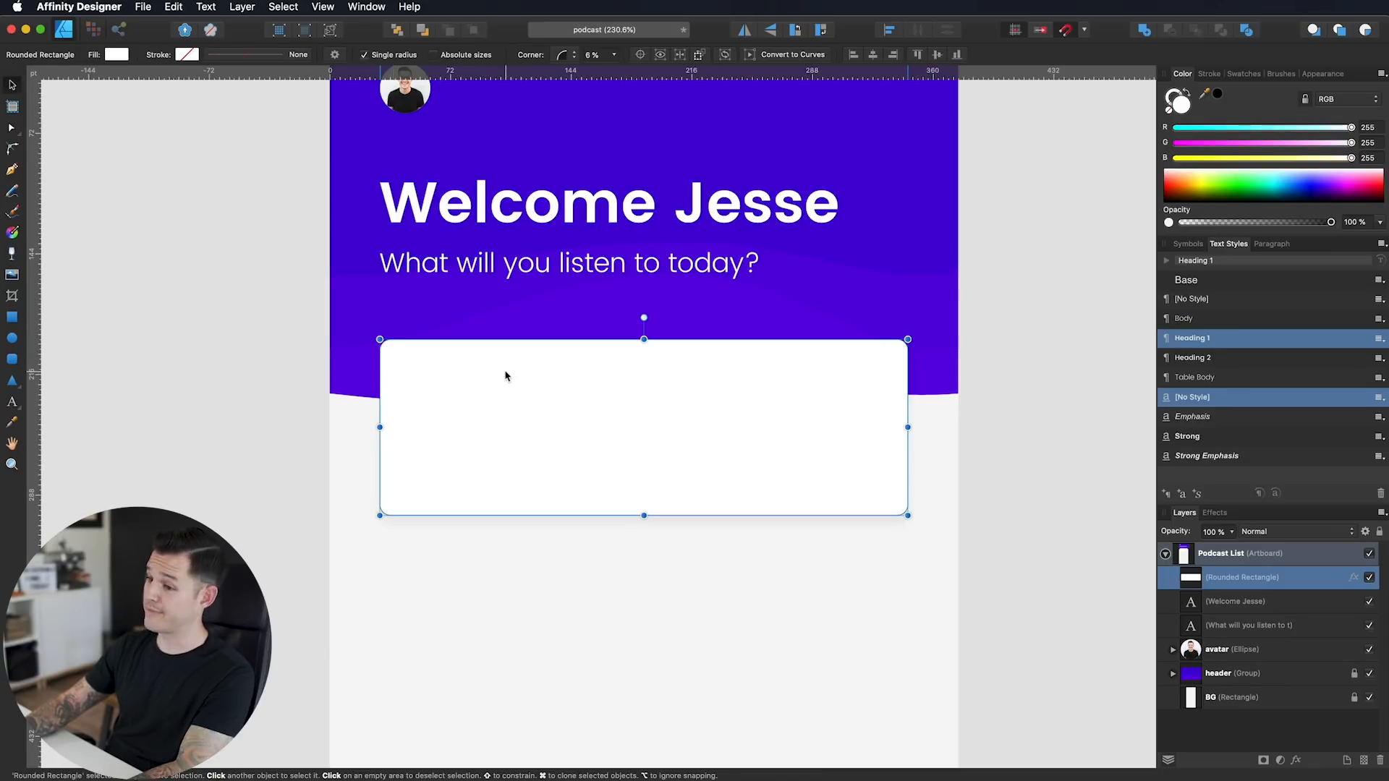
pyautogui.press('super+j')
pyautogui.moveTo(908, 426); pyautogui.dragTo(518, 427)
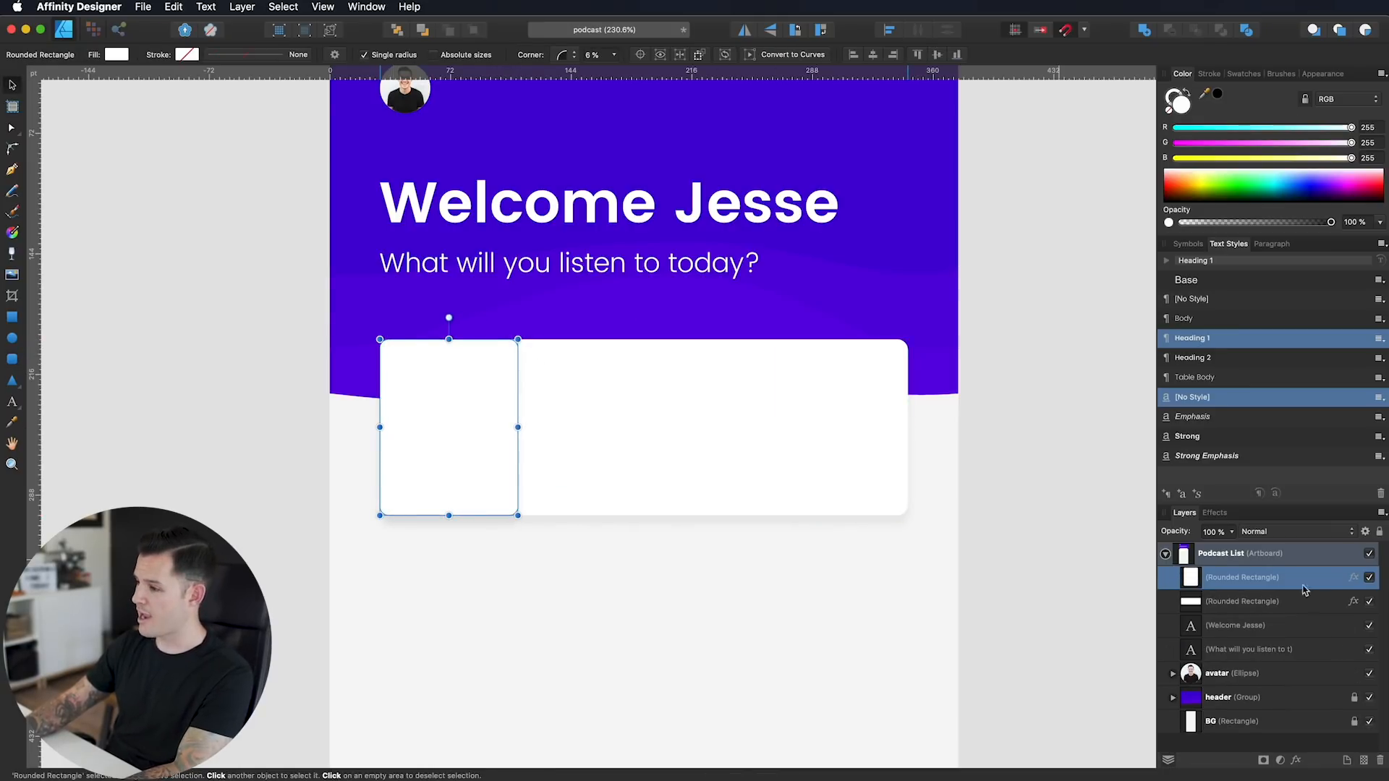
# Step: Remove the outer shadow from the narrow copy and shrink it to a square inset within the card's left end
pyautogui.click(1208, 512)
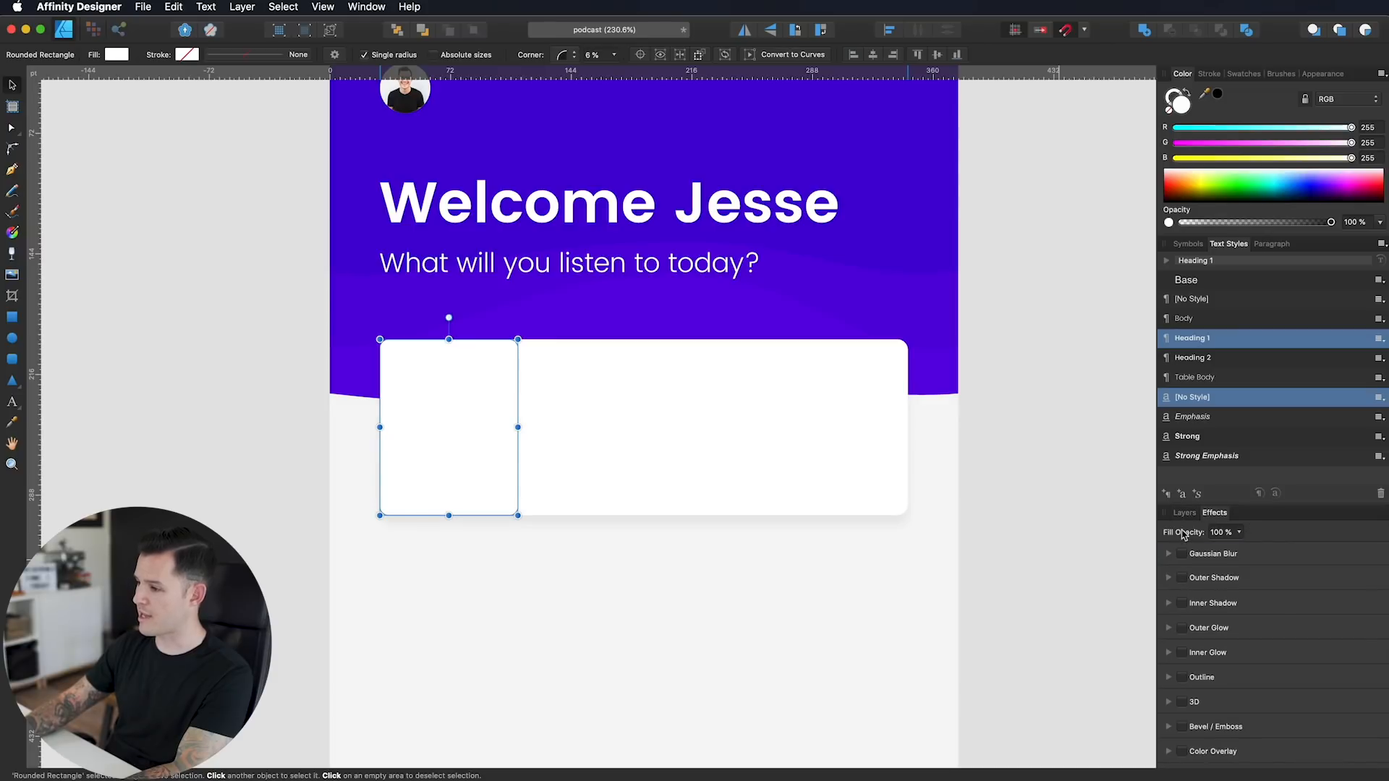
pyautogui.click(1184, 513)
pyautogui.moveTo(448, 339); pyautogui.dragTo(446, 362)
pyautogui.moveTo(453, 434); pyautogui.dragTo(471, 427)
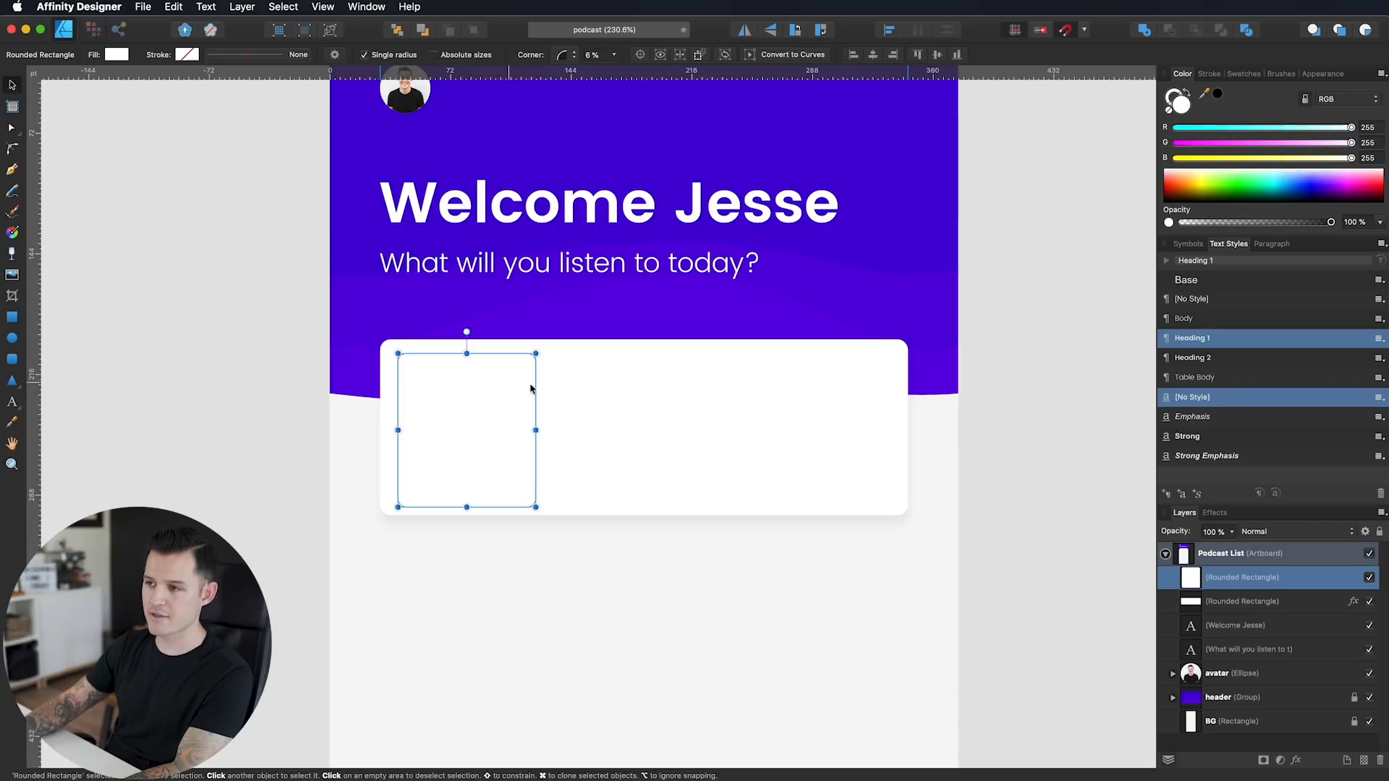
pyautogui.moveTo(467, 354)
pyautogui.mouseDown()
pyautogui.moveTo(470, 384)
pyautogui.moveTo(472, 351)
pyautogui.moveTo(476, 371)
pyautogui.mouseUp()
pyautogui.moveTo(535, 439); pyautogui.dragTo(506, 437)
# Step: Centre the small square horizontally and vertically on the white card
pyautogui.keyDown('shift'); pyautogui.click(614, 410); pyautogui.keyUp('shift')
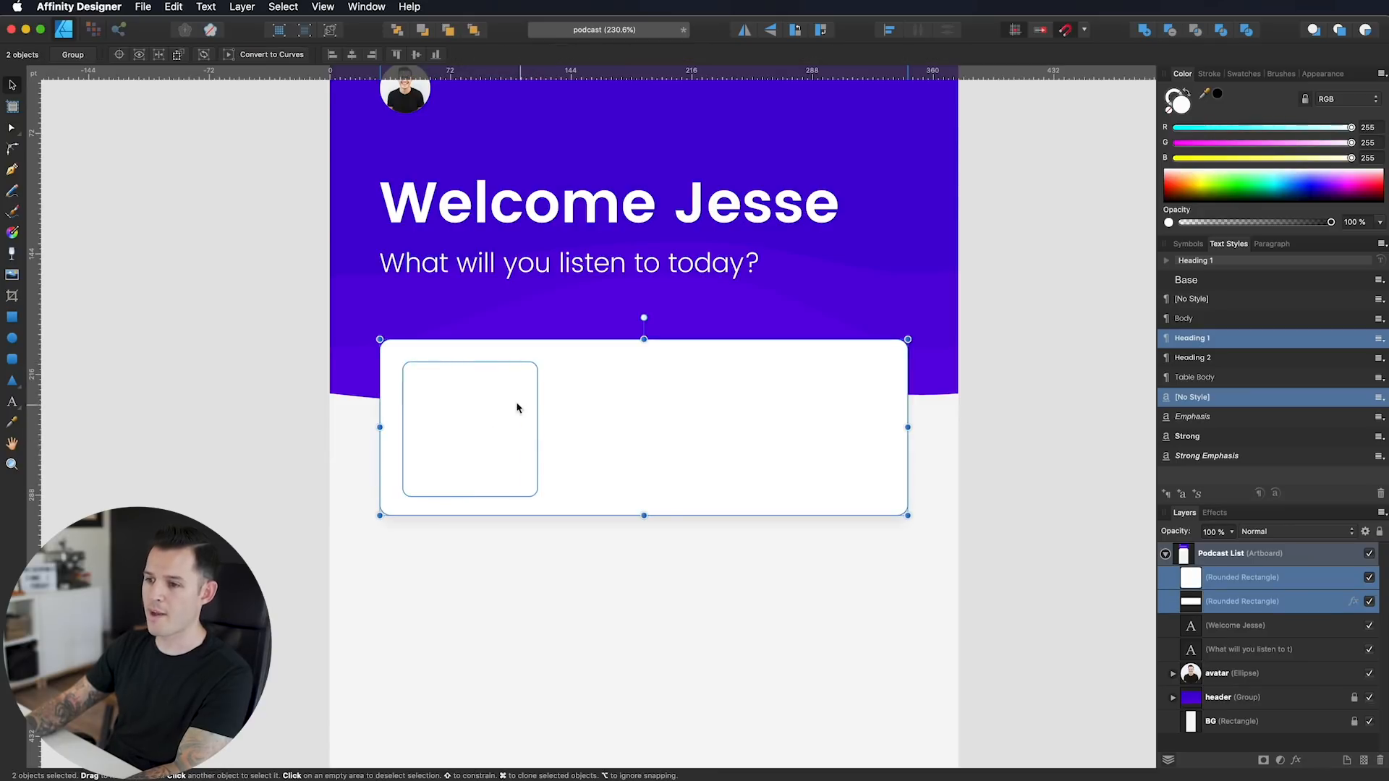
pyautogui.click(352, 54)
pyautogui.click(416, 55)
# Step: Fill the small square with cyan (RGB 0, 221, 243) and move it to the card's left end with an even margin
pyautogui.click(756, 443)
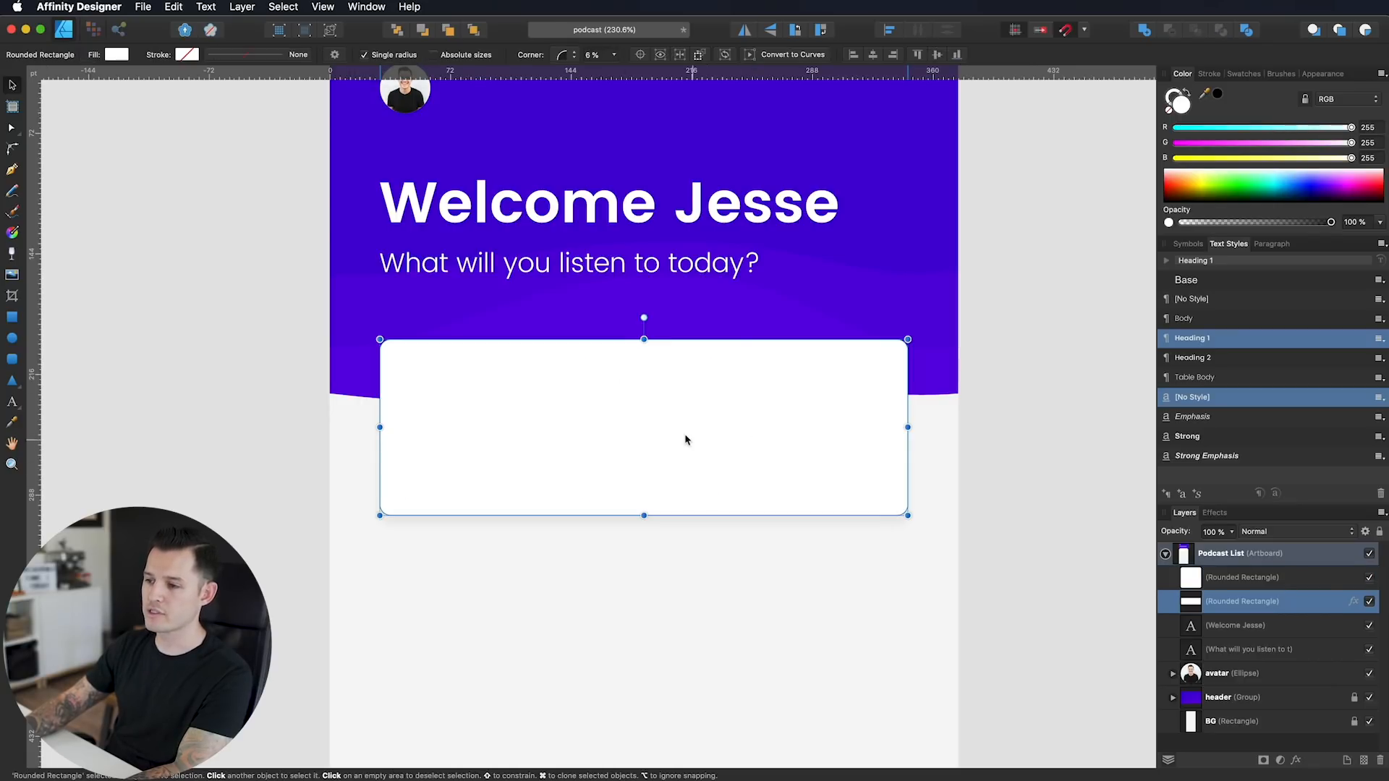
pyautogui.click(645, 440)
pyautogui.click(1277, 191)
pyautogui.moveTo(604, 465); pyautogui.dragTo(445, 449)
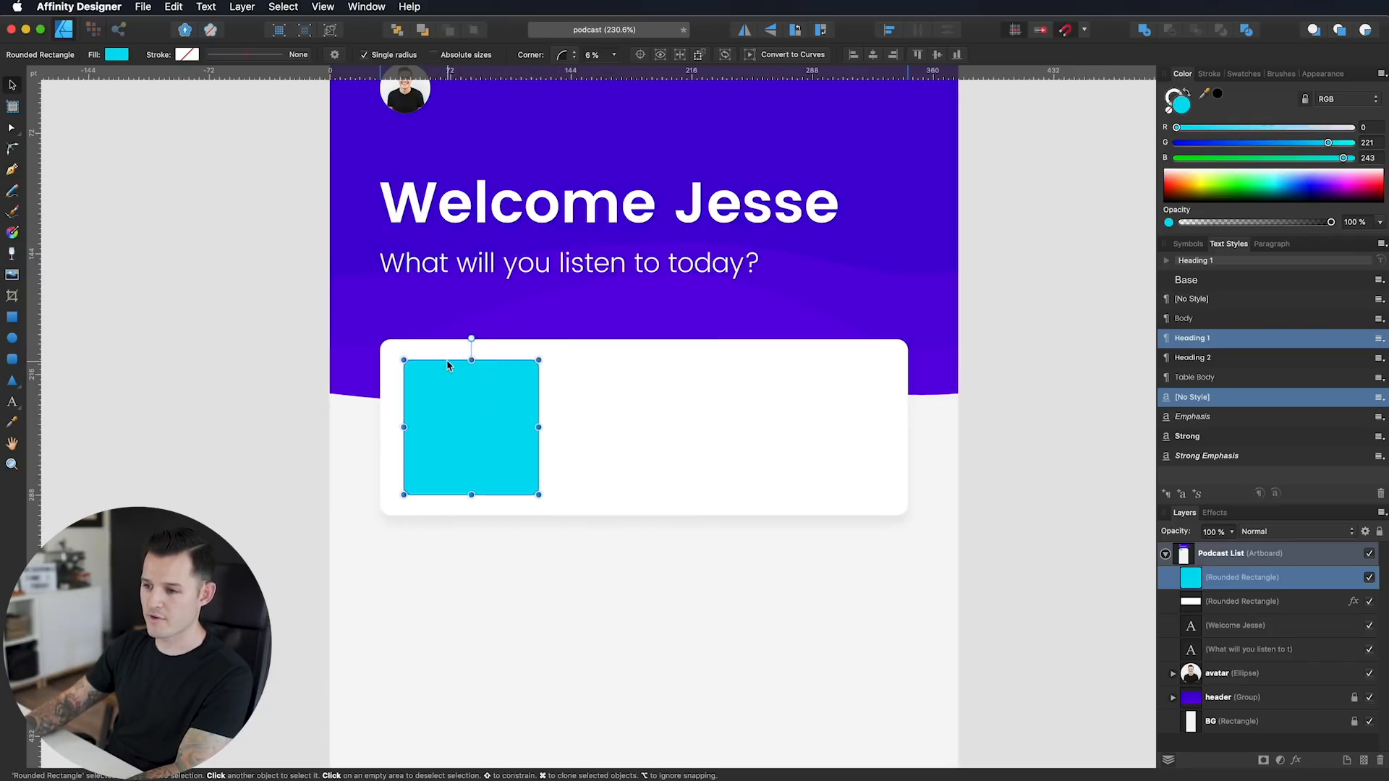
# Step: Shift the cyan square slightly toward the card's left edge so its side margin matches its top and bottom margins
pyautogui.scroll(3, 448, 364)
pyautogui.scroll(5, 447, 361)
pyautogui.moveTo(586, 433); pyautogui.dragTo(468, 319)
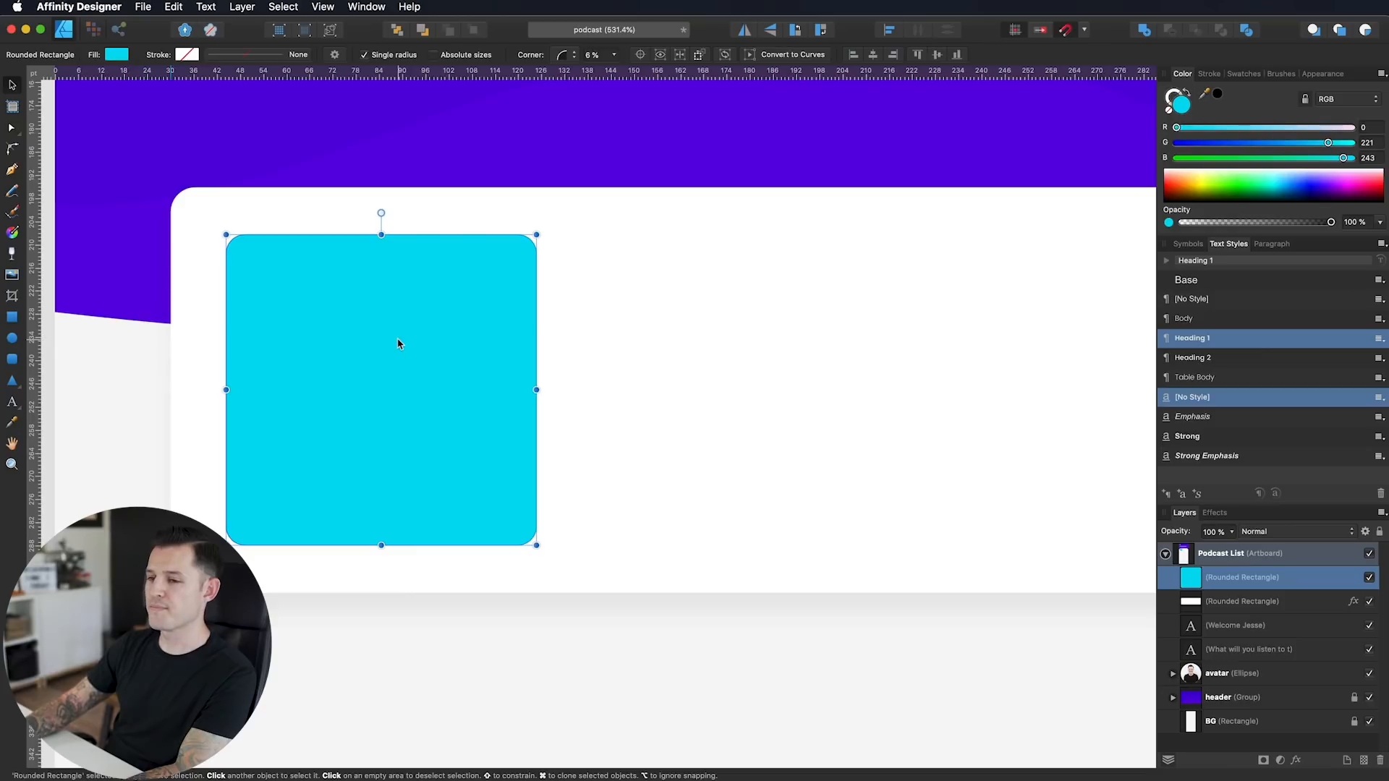
pyautogui.moveTo(363, 329); pyautogui.dragTo(353, 329)
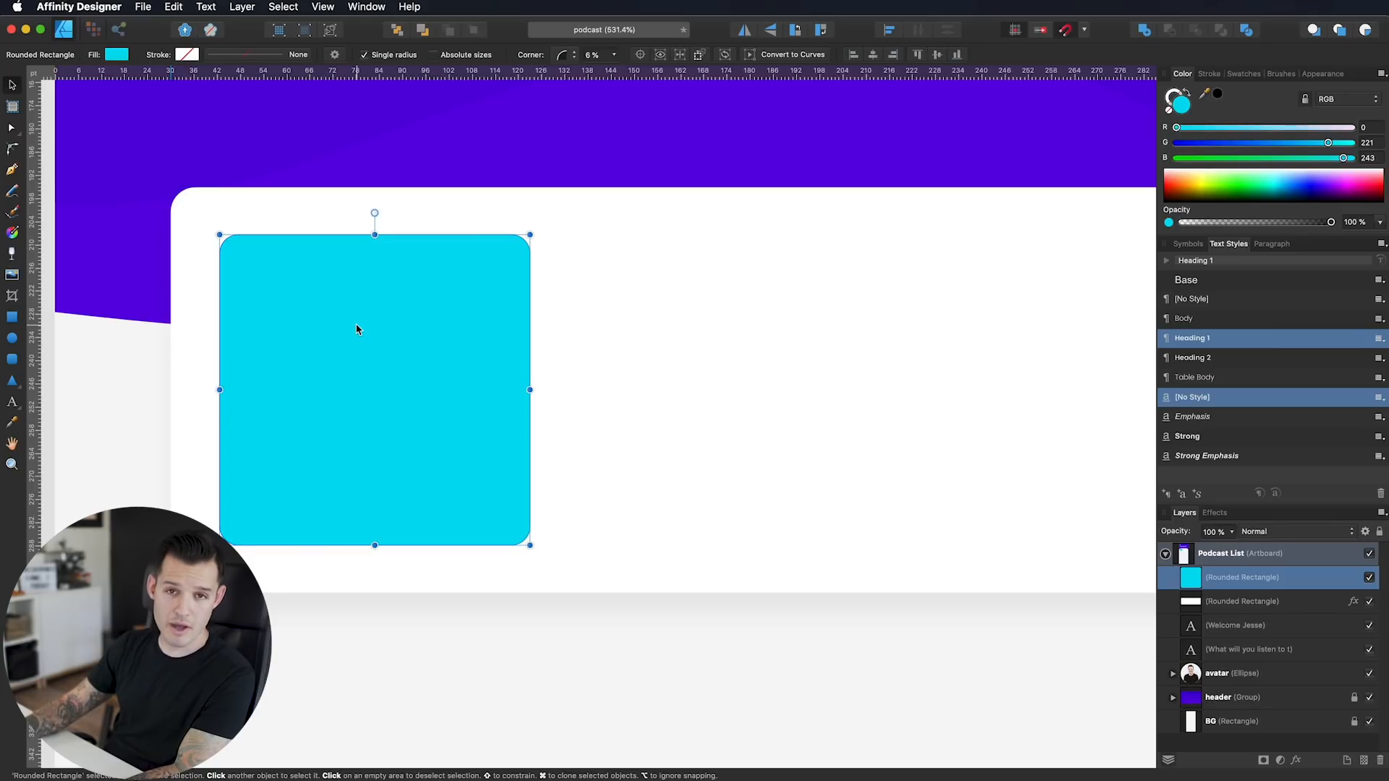
pyautogui.press('super+0')
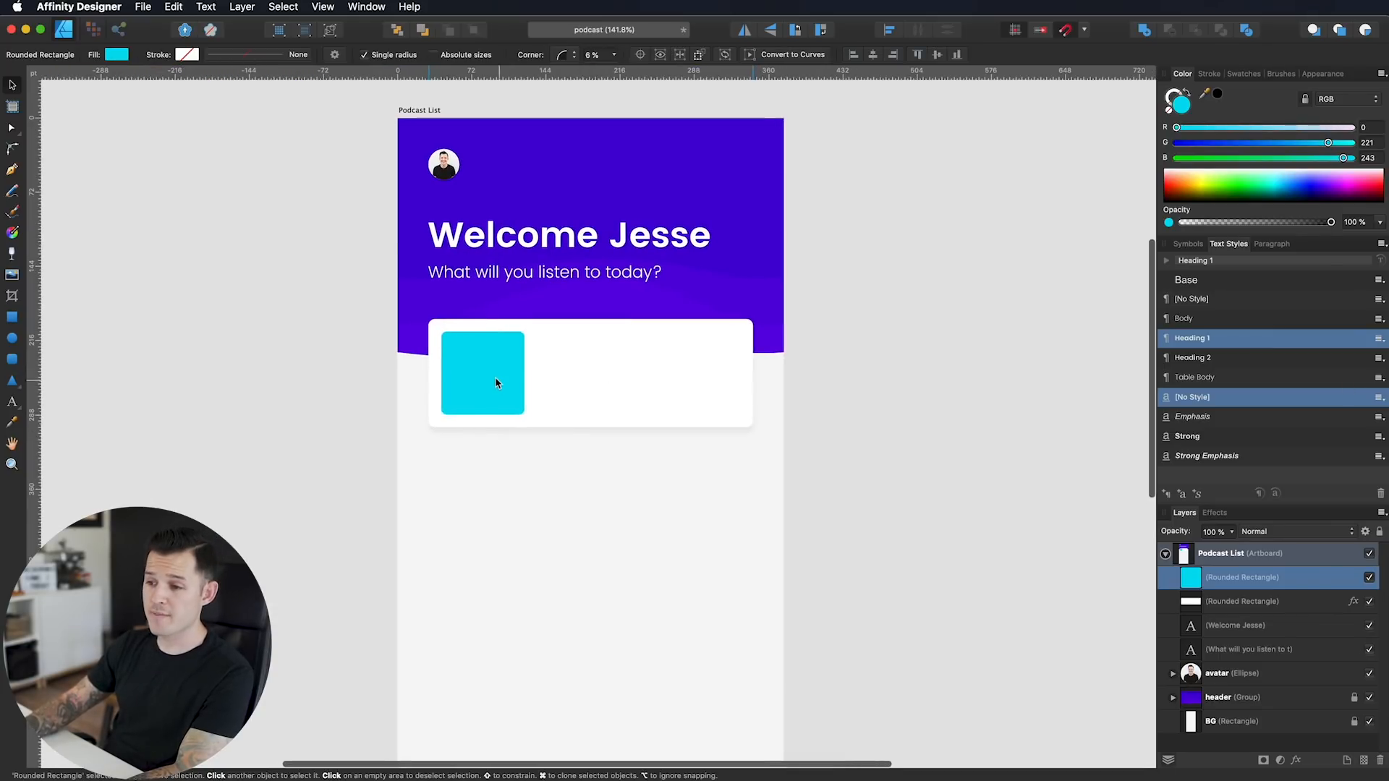
# Step: Place the seven podcast cover images over the cyan square and shrink the oversized ones to less than the artboard's width
pyautogui.moveTo(1388, 376); pyautogui.dragTo(486, 360)
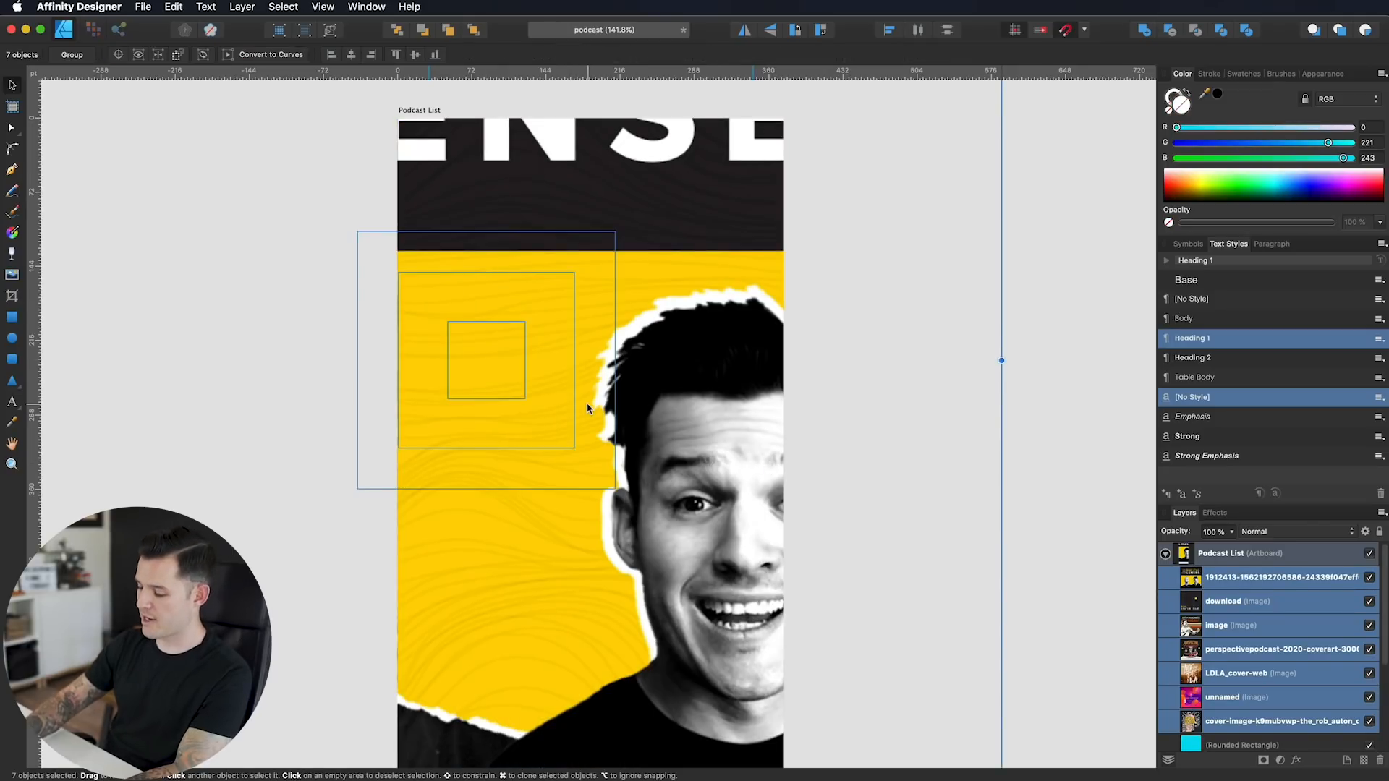
pyautogui.scroll(-5, 587, 409)
pyautogui.click(749, 468)
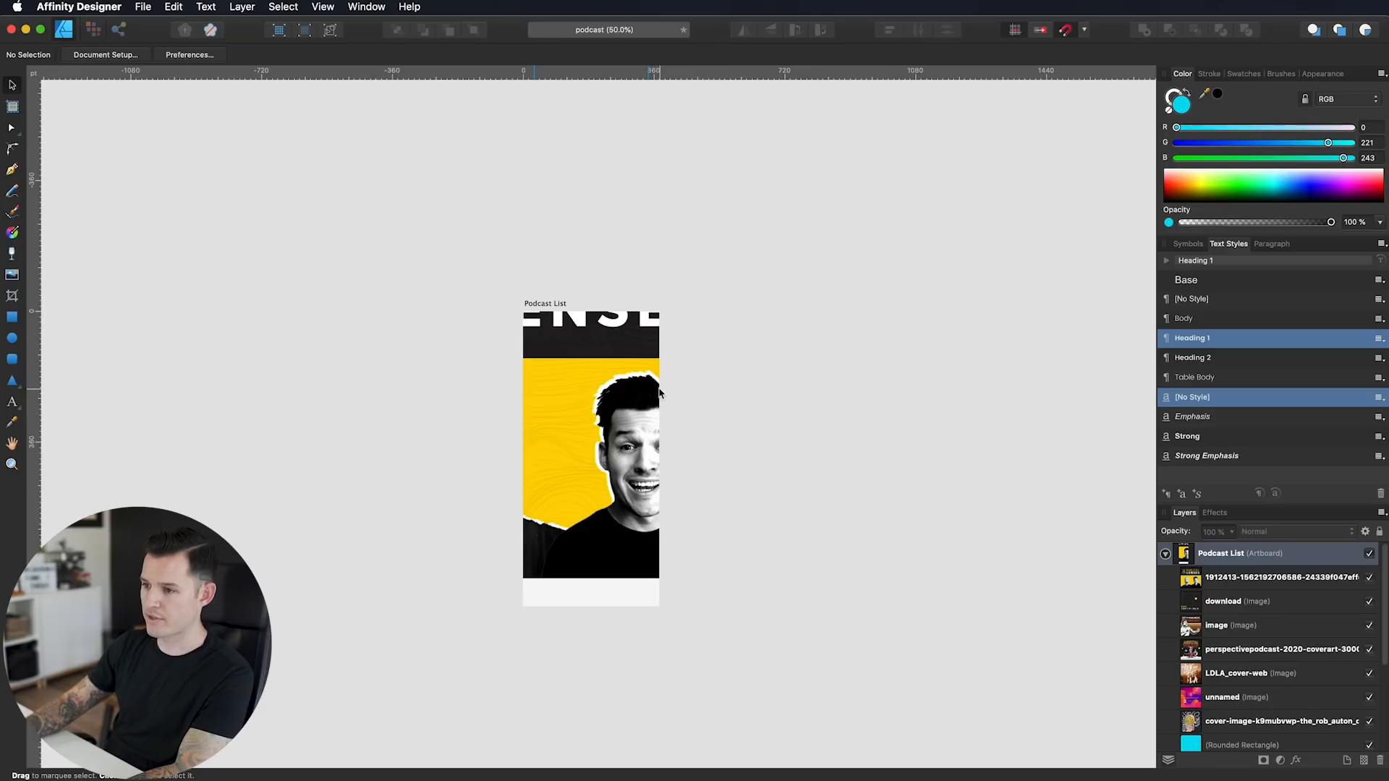
pyautogui.click(644, 392)
pyautogui.moveTo(736, 214); pyautogui.dragTo(569, 385)
pyautogui.click(622, 349)
pyautogui.moveTo(736, 215); pyautogui.dragTo(577, 360)
pyautogui.click(587, 345)
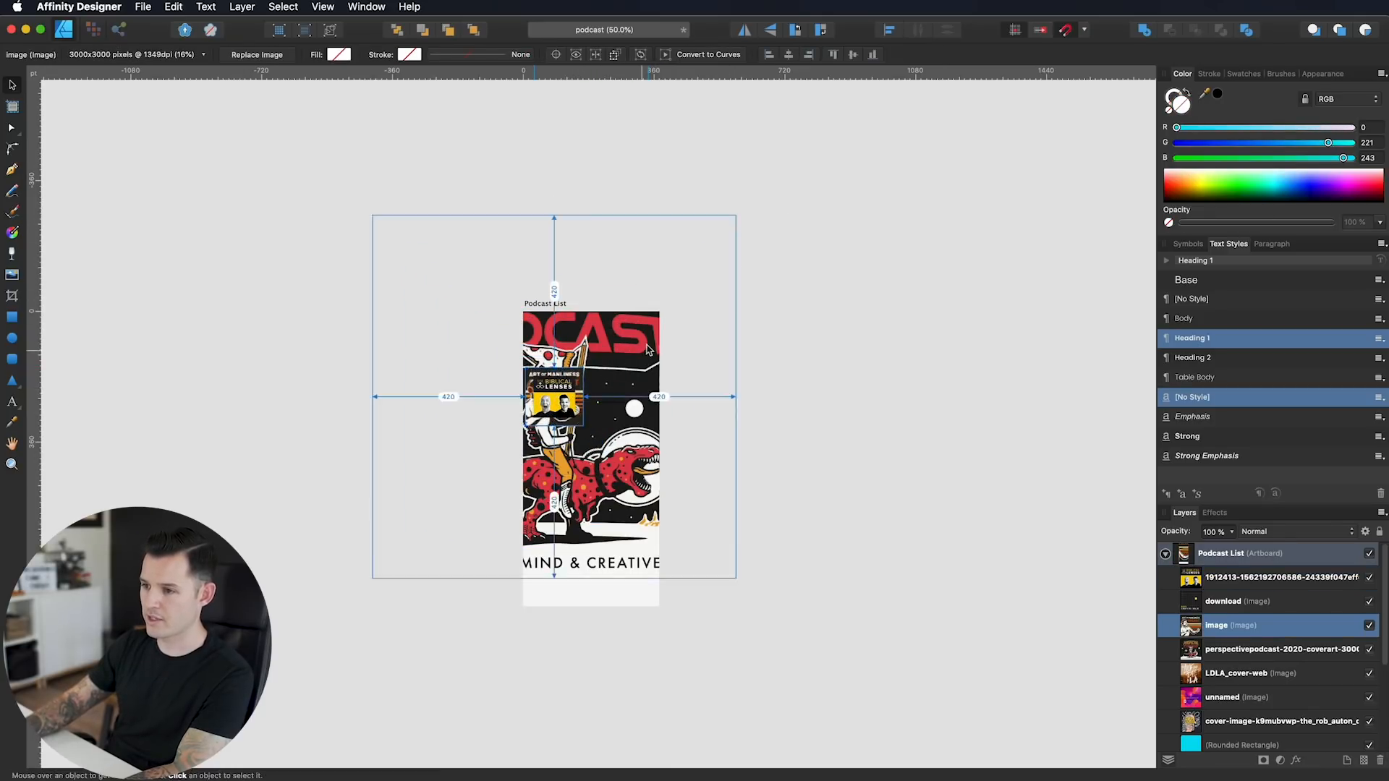
pyautogui.moveTo(731, 214); pyautogui.dragTo(593, 354)
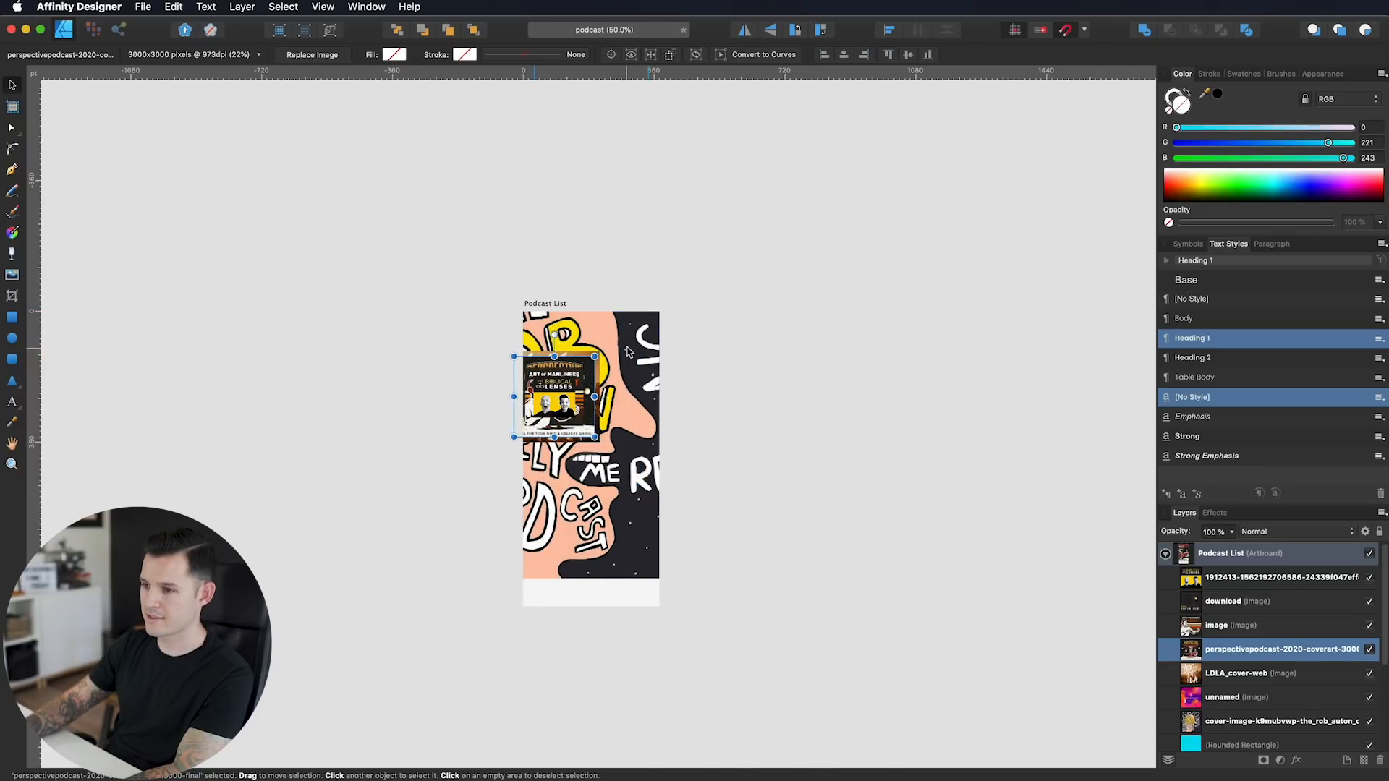
pyautogui.click(629, 340)
pyautogui.moveTo(734, 216); pyautogui.dragTo(583, 367)
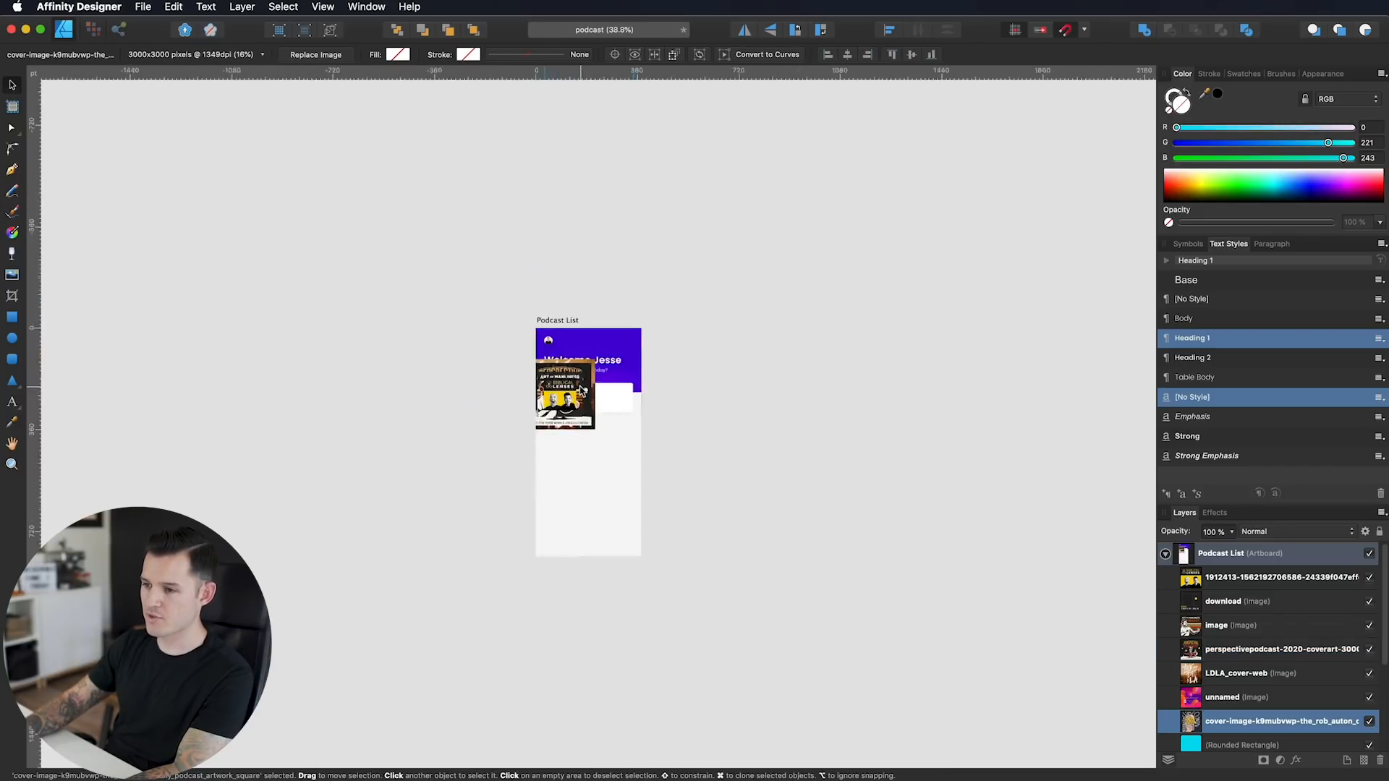
# Step: Enlarge the layer list and clip all seven podcast cover images inside the cyan rounded square
pyautogui.scroll(10, 583, 390)
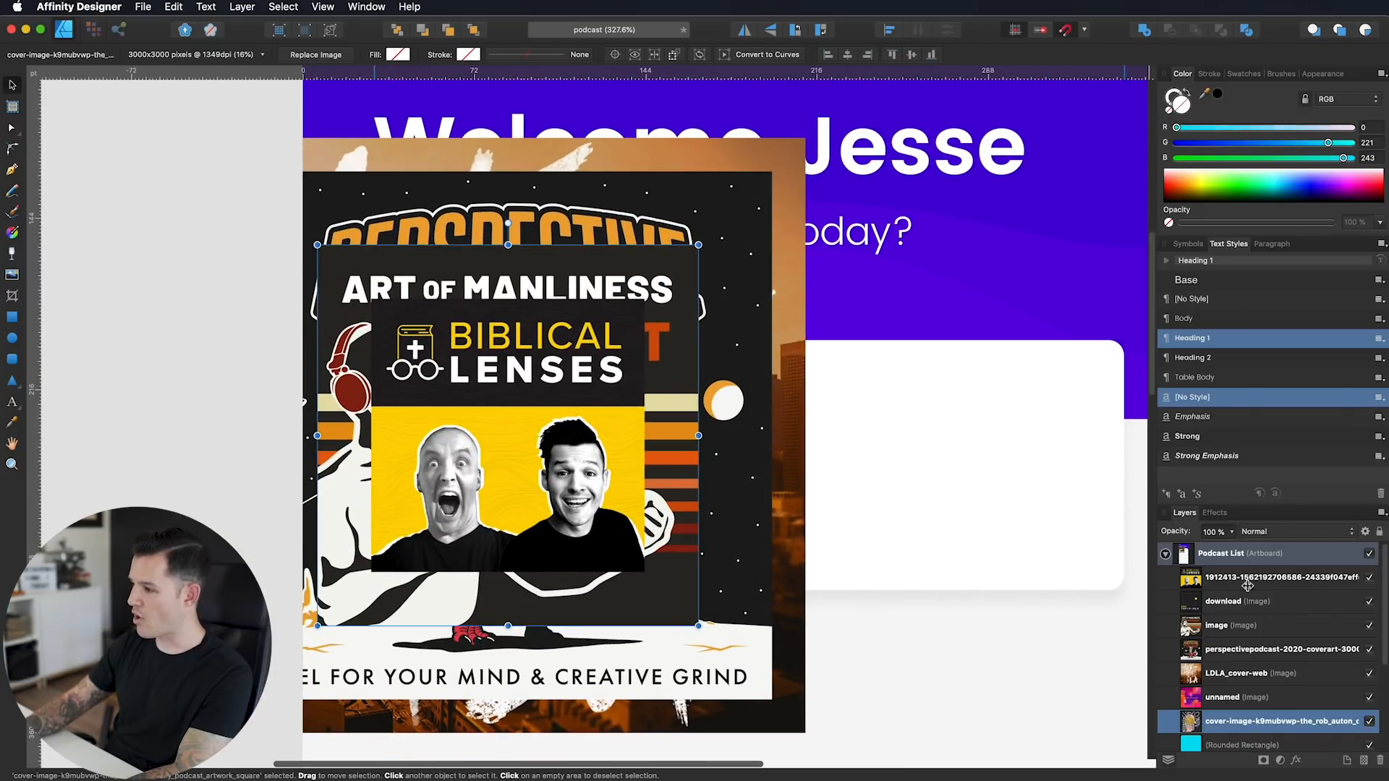
pyautogui.scroll(-5, 1231, 623)
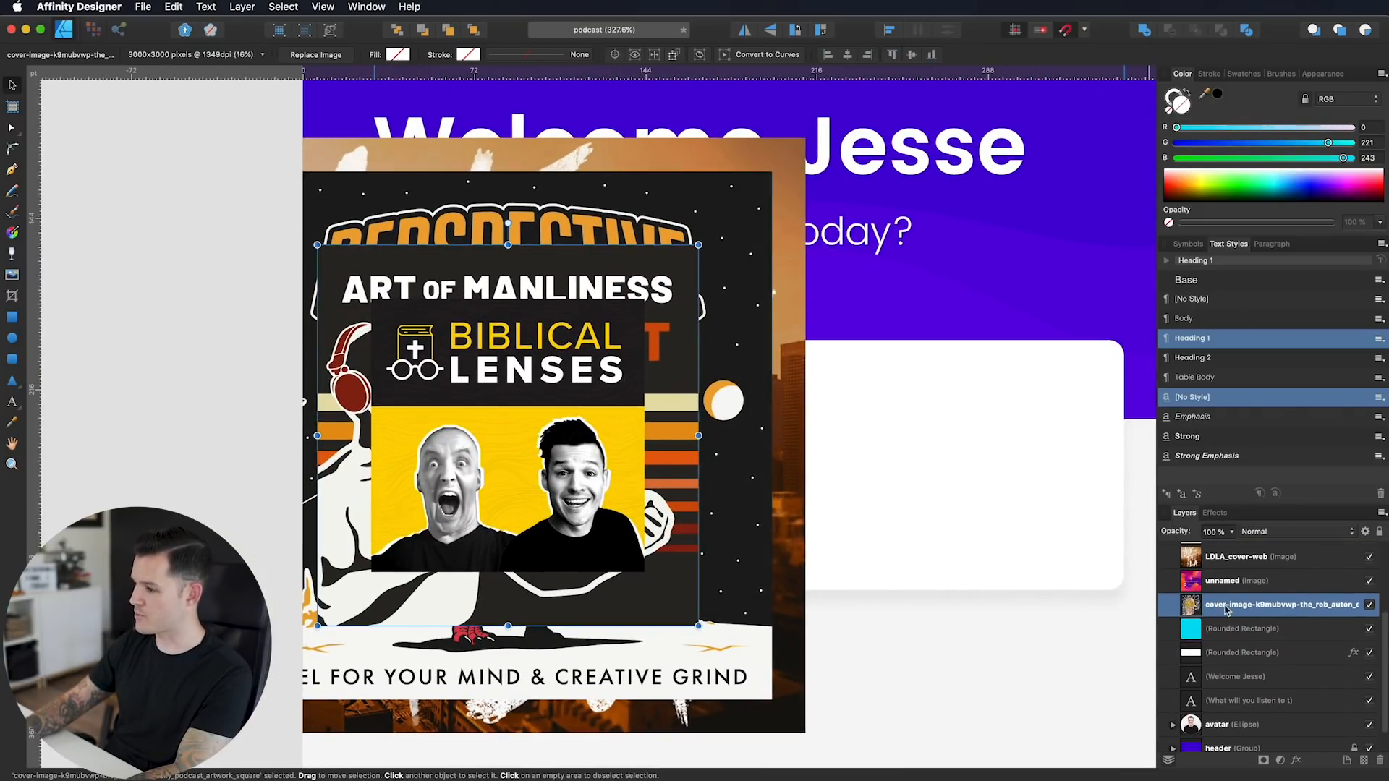
pyautogui.scroll(4, 1227, 610)
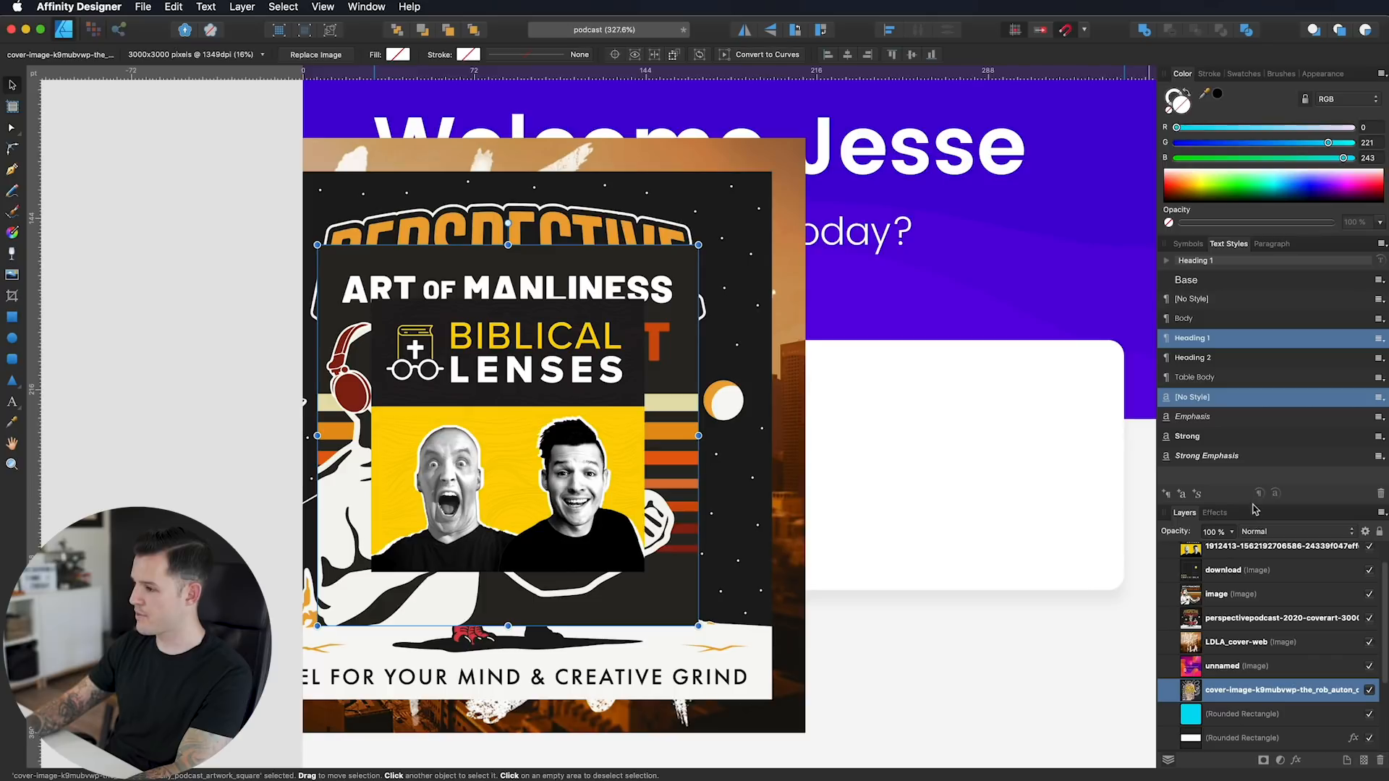
pyautogui.moveTo(1252, 502); pyautogui.dragTo(1248, 275)
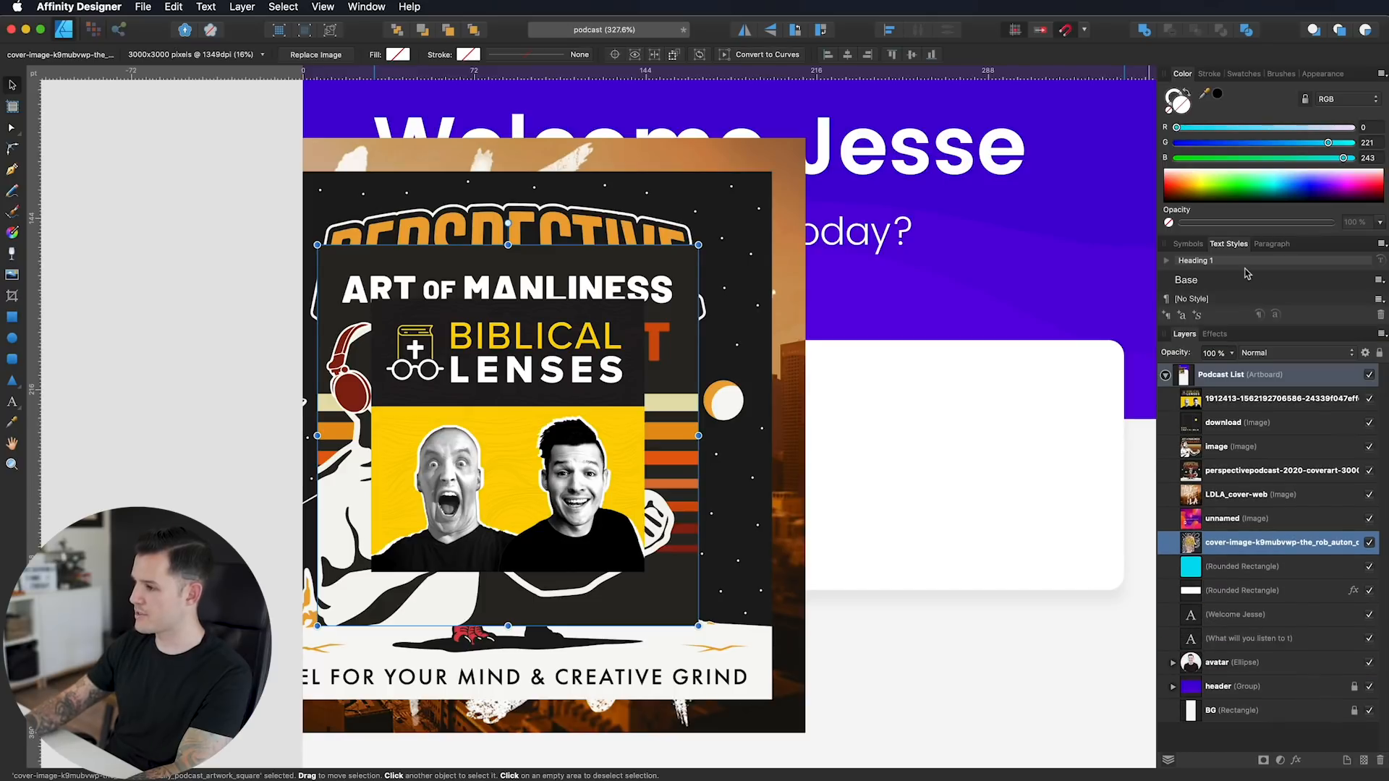
pyautogui.click(1252, 405)
pyautogui.keyDown('shift'); pyautogui.click(1253, 548); pyautogui.keyUp('shift')
pyautogui.moveTo(1223, 555); pyautogui.dragTo(1221, 581)
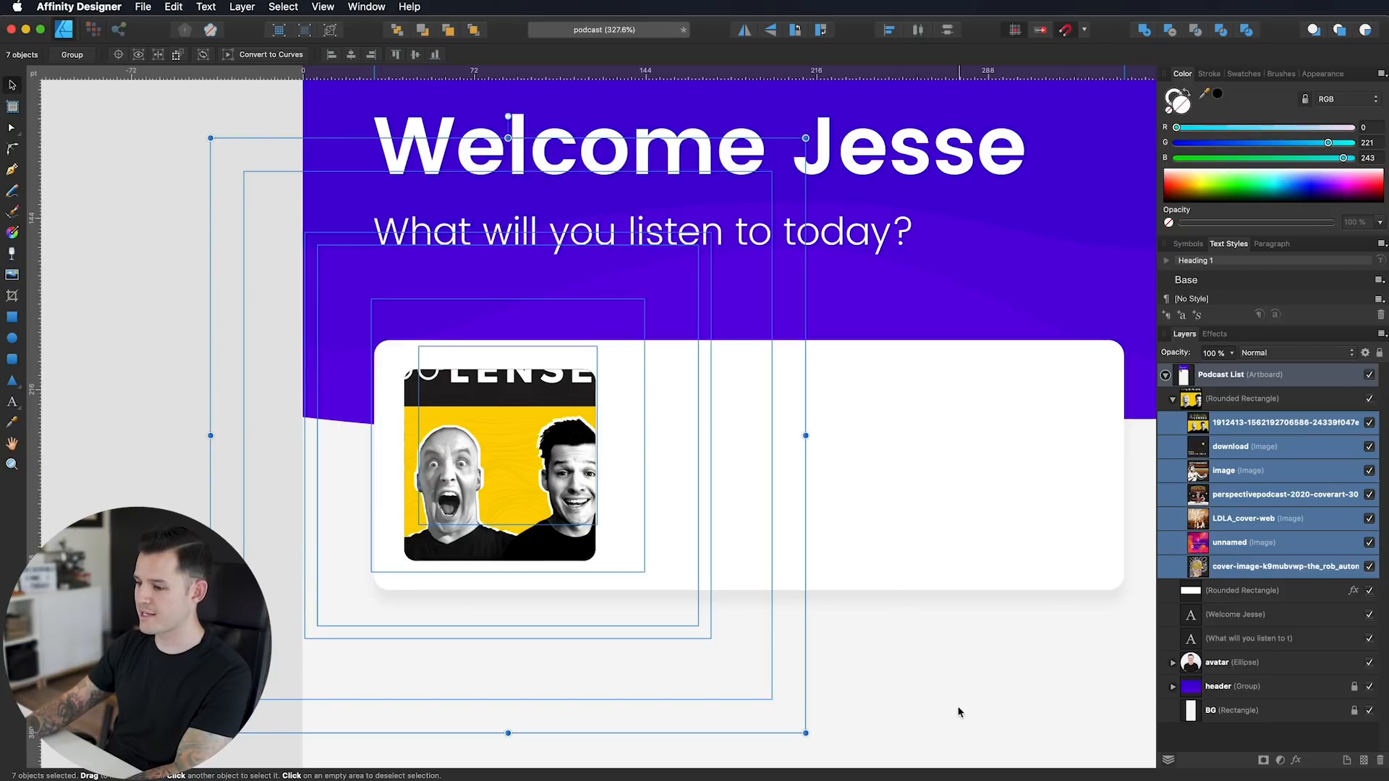
# Step: Move the Biblical Lenses cover three levels down in the stack, below the perspectivepodcast cover
pyautogui.click(1275, 615)
pyautogui.click(1238, 427)
pyautogui.press('super+bracketleft')
pyautogui.press('super+bracketleft')
pyautogui.press('super+bracketleft')
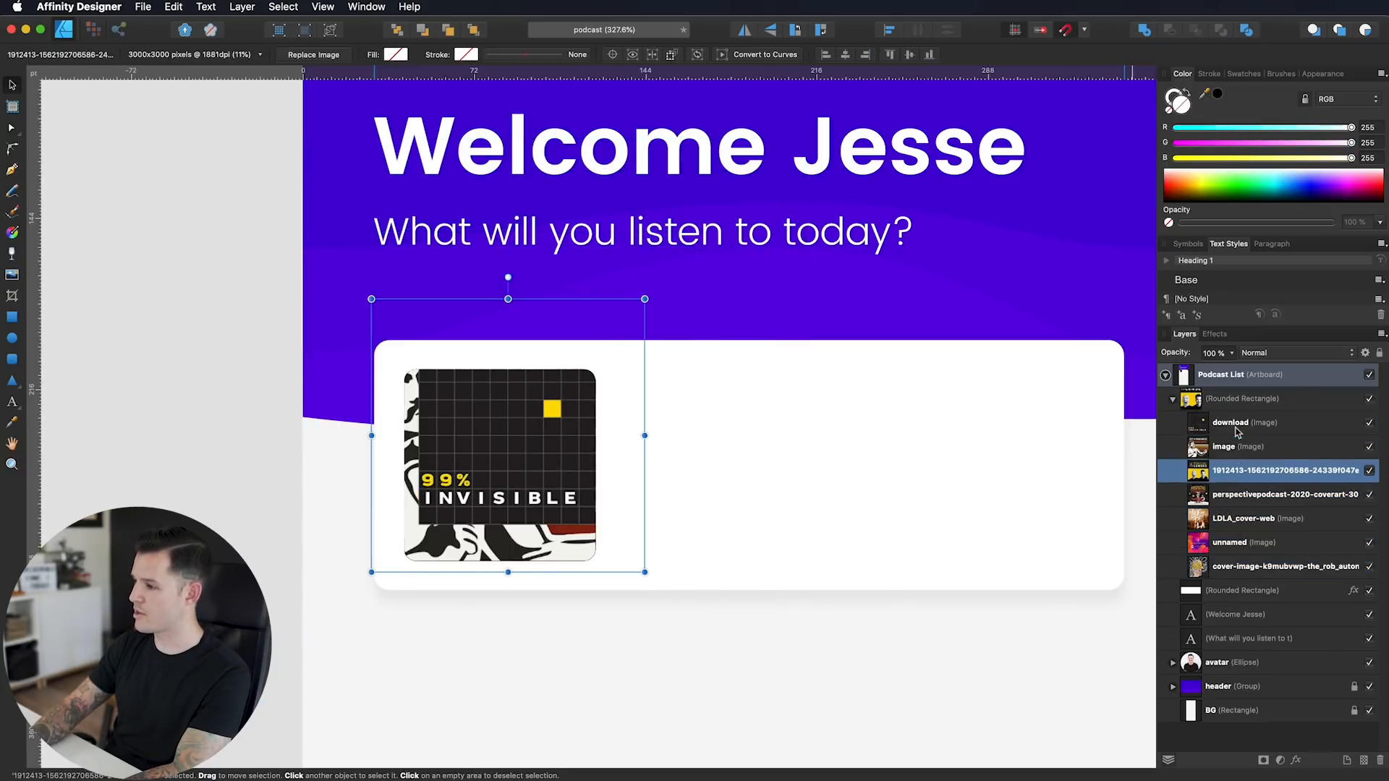
# Step: Fit the 99% Invisible cover exactly to the thumbnail square and hide it
pyautogui.click(1237, 427)
pyautogui.moveTo(470, 449); pyautogui.dragTo(456, 474)
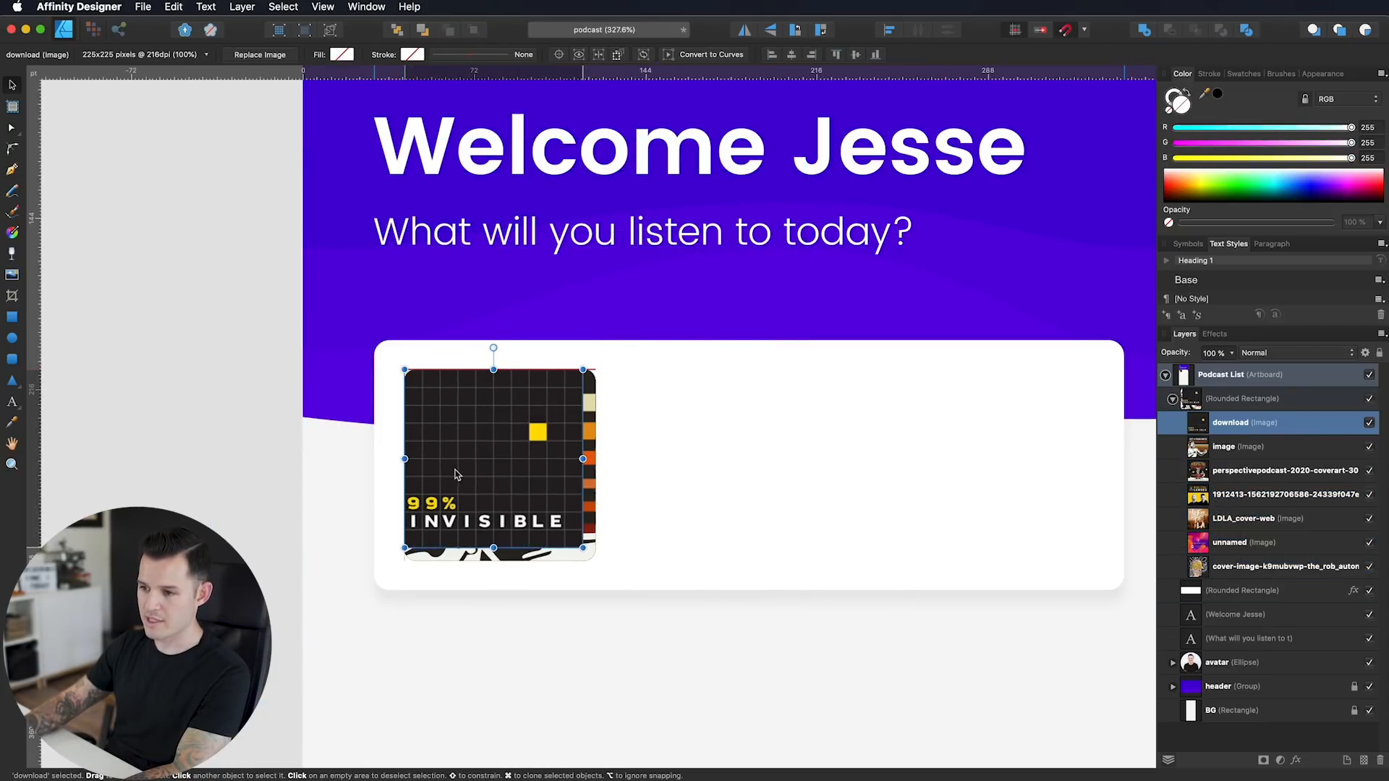
pyautogui.moveTo(583, 547)
pyautogui.mouseDown()
pyautogui.moveTo(574, 539)
pyautogui.moveTo(595, 561)
pyautogui.moveTo(576, 541)
pyautogui.mouseUp()
pyautogui.moveTo(518, 495); pyautogui.dragTo(511, 489)
pyautogui.moveTo(571, 535); pyautogui.dragTo(595, 561)
pyautogui.click(1369, 423)
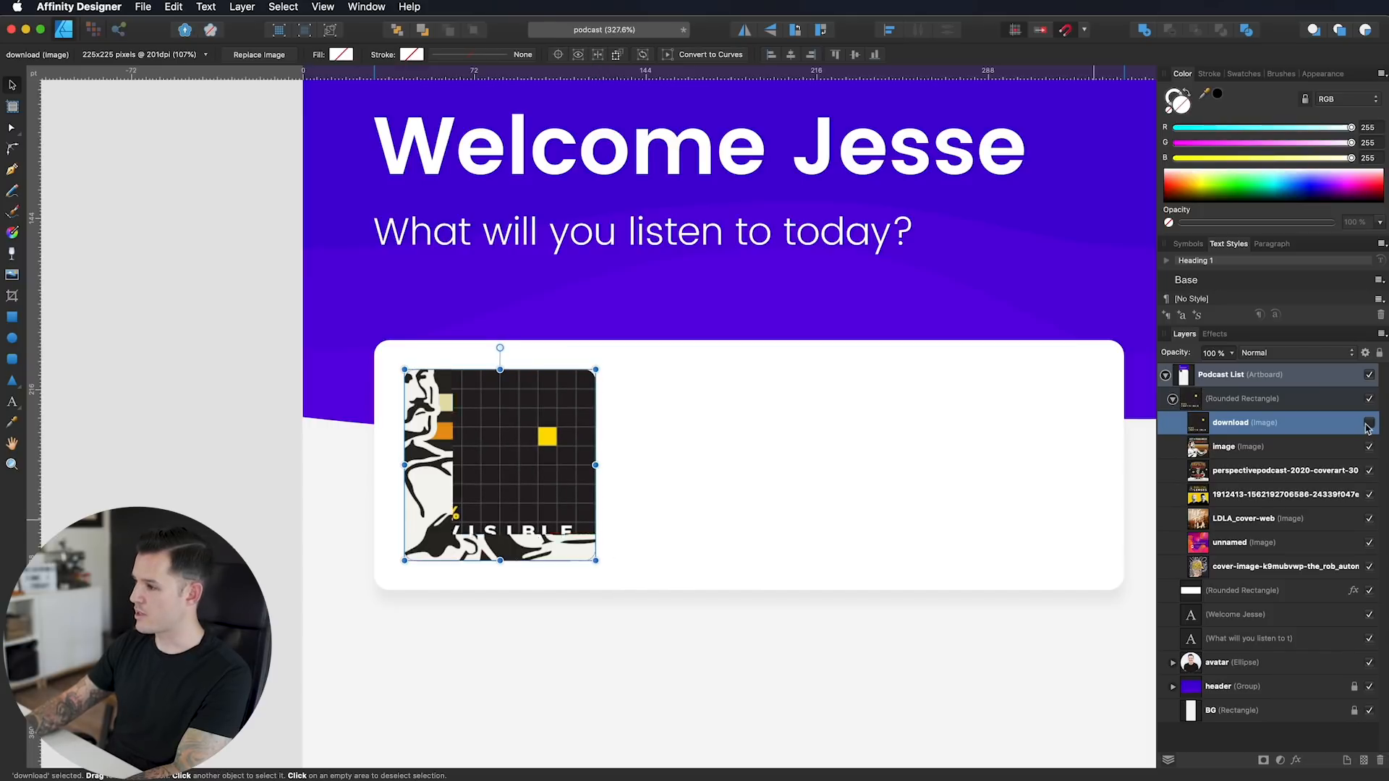
# Step: Scale the cover named "image" to fill the thumbnail square exactly and hide it
pyautogui.click(1278, 452)
pyautogui.moveTo(697, 232); pyautogui.dragTo(502, 397)
pyautogui.moveTo(554, 519); pyautogui.dragTo(596, 561)
pyautogui.click(1369, 446)
# Step: Shrink the Perspective Podcast cover to the thumbnail square, about 80.4 pt wide and high, and hide it
pyautogui.click(1278, 470)
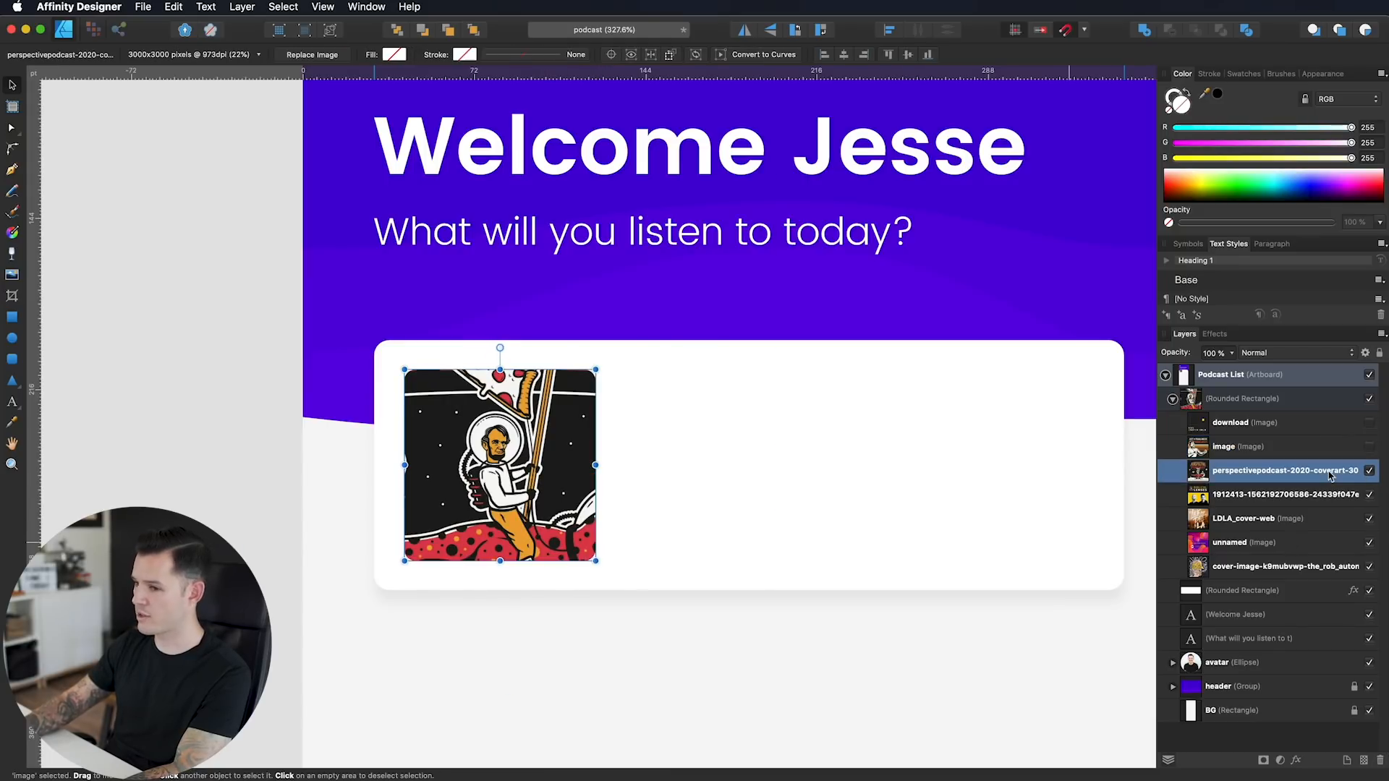
pyautogui.moveTo(772, 171); pyautogui.dragTo(595, 347)
pyautogui.moveTo(456, 424); pyautogui.dragTo(439, 449)
pyautogui.moveTo(579, 545); pyautogui.dragTo(595, 561)
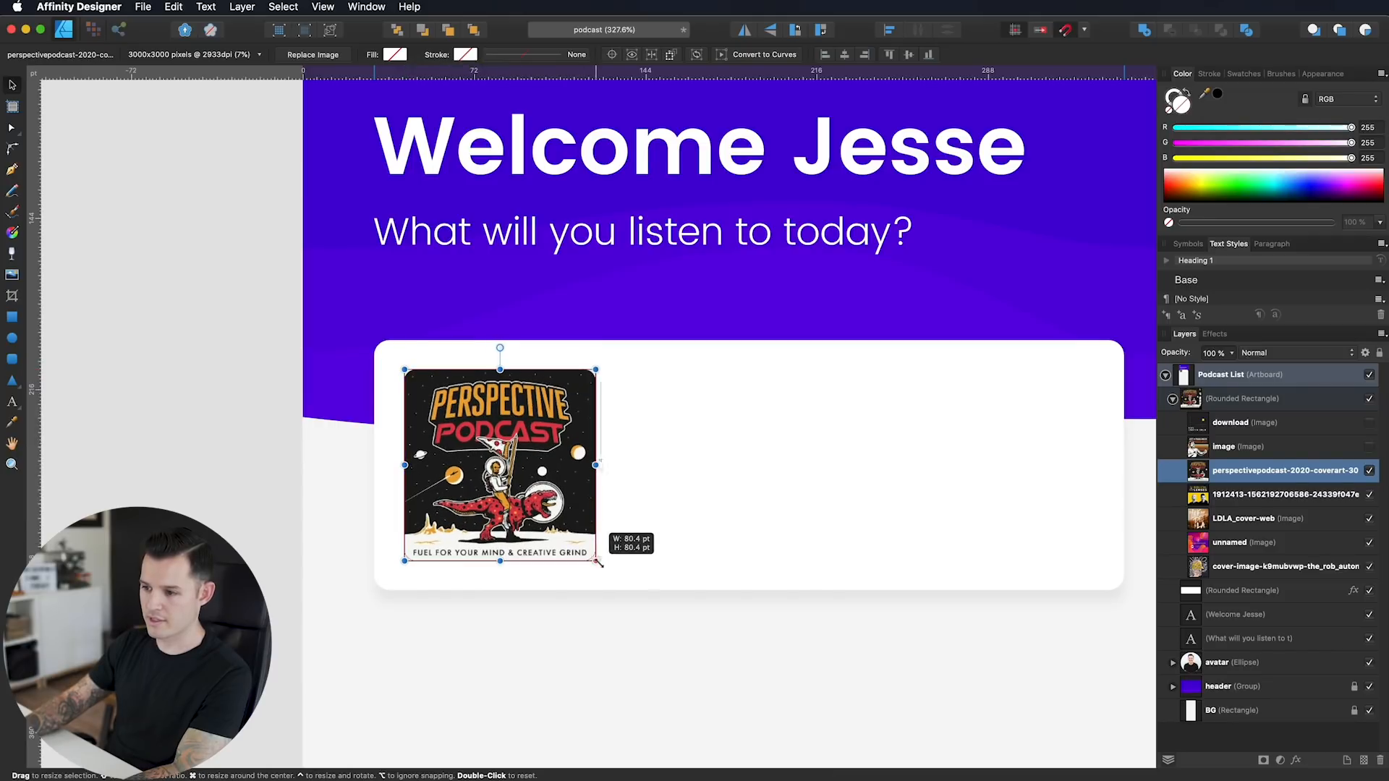
pyautogui.click(1367, 472)
# Step: Shrink the Biblical Lenses cover to the thumbnail square, about 80.3 pt wide and high, and hide it
pyautogui.click(1295, 495)
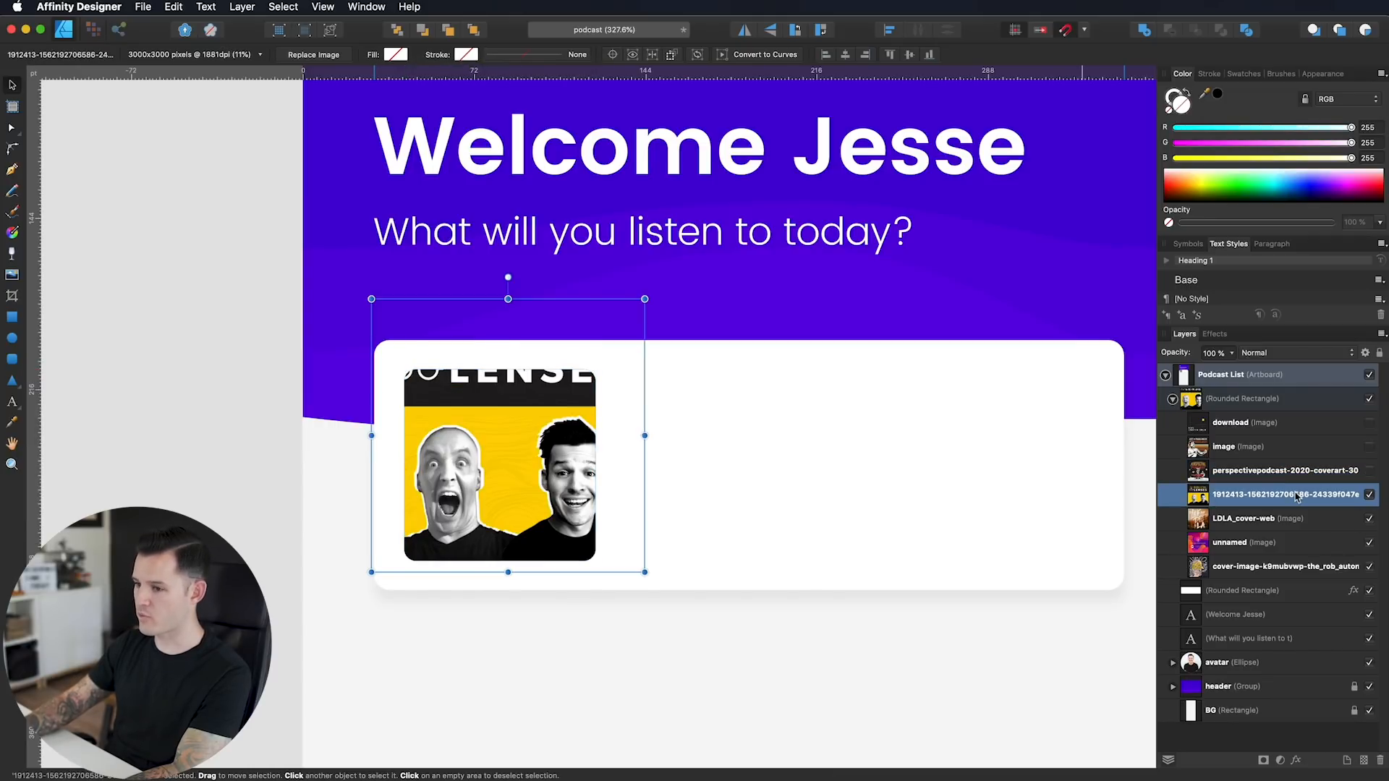
pyautogui.moveTo(644, 299); pyautogui.dragTo(595, 348)
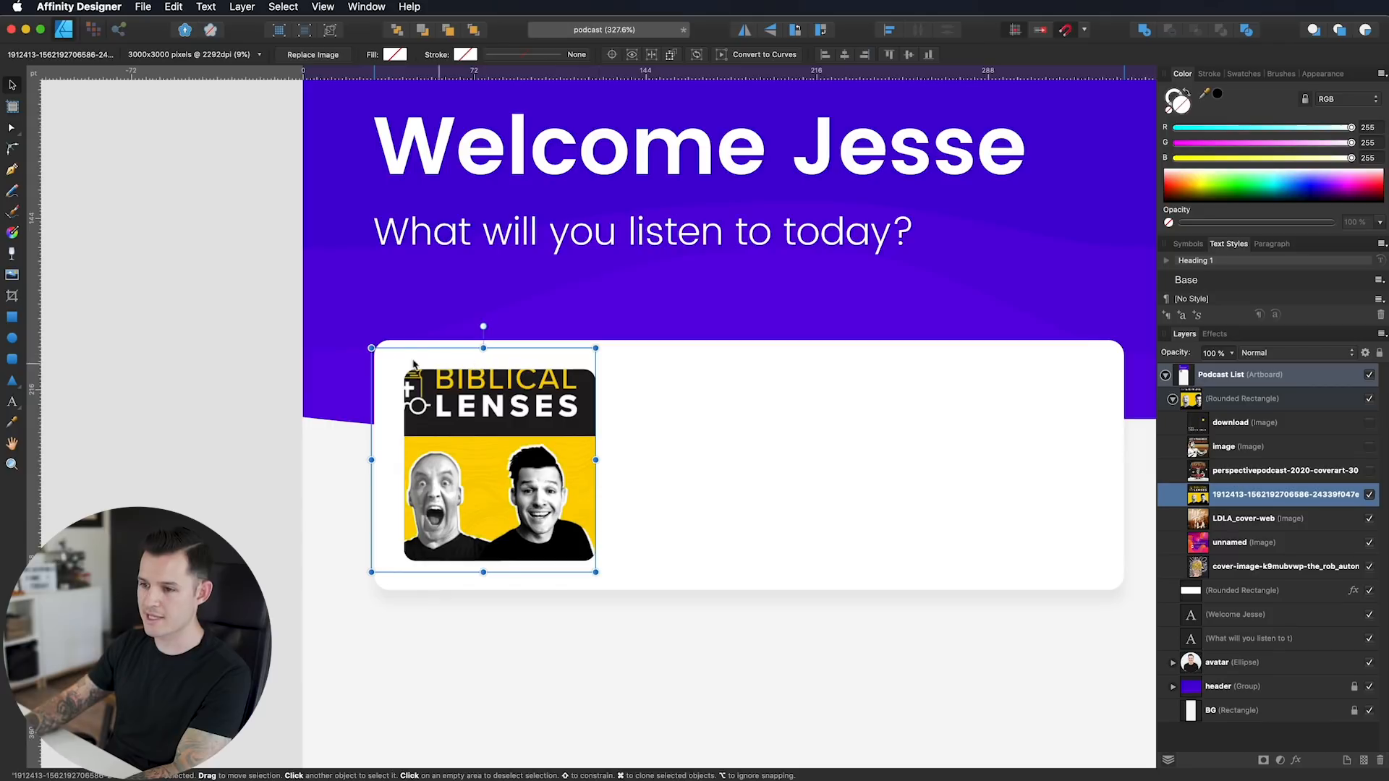
pyautogui.moveTo(371, 348); pyautogui.dragTo(384, 361)
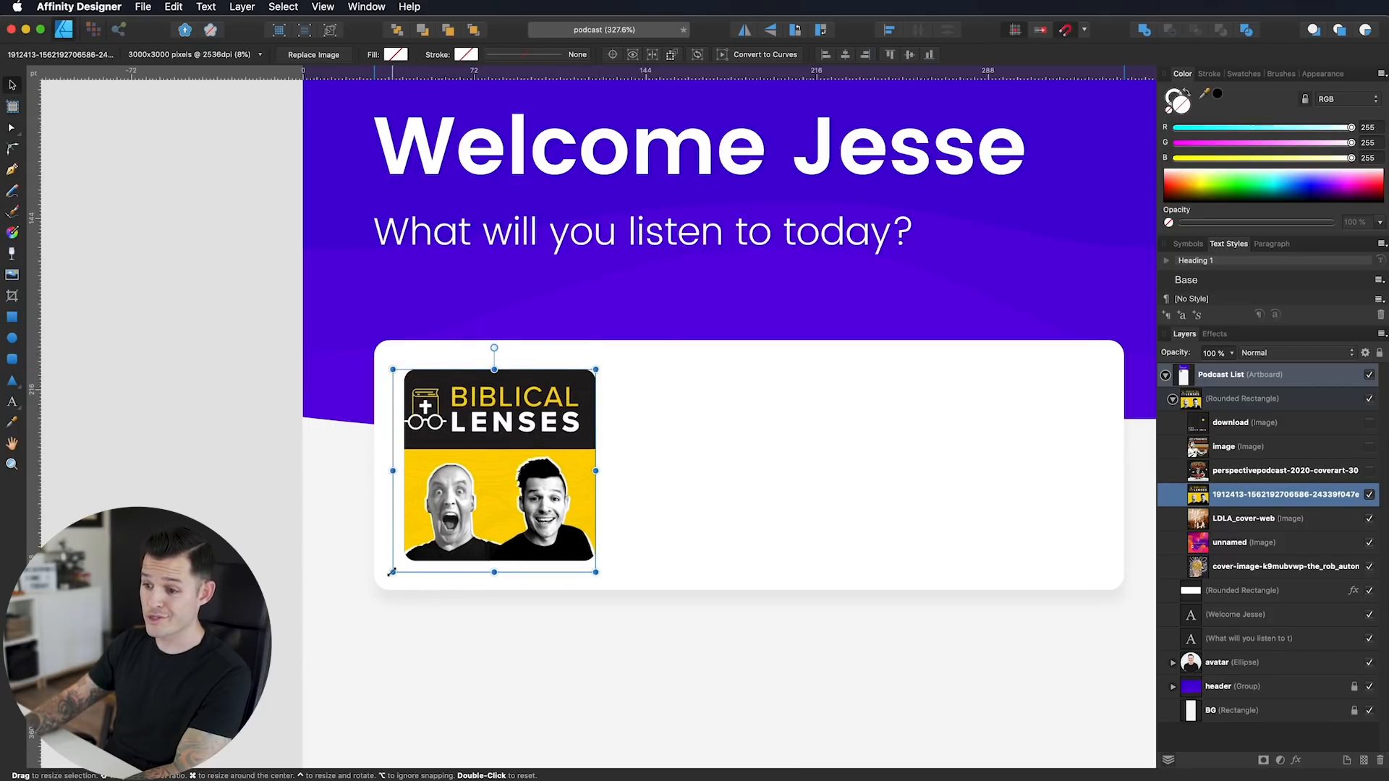
pyautogui.moveTo(386, 573); pyautogui.dragTo(404, 562)
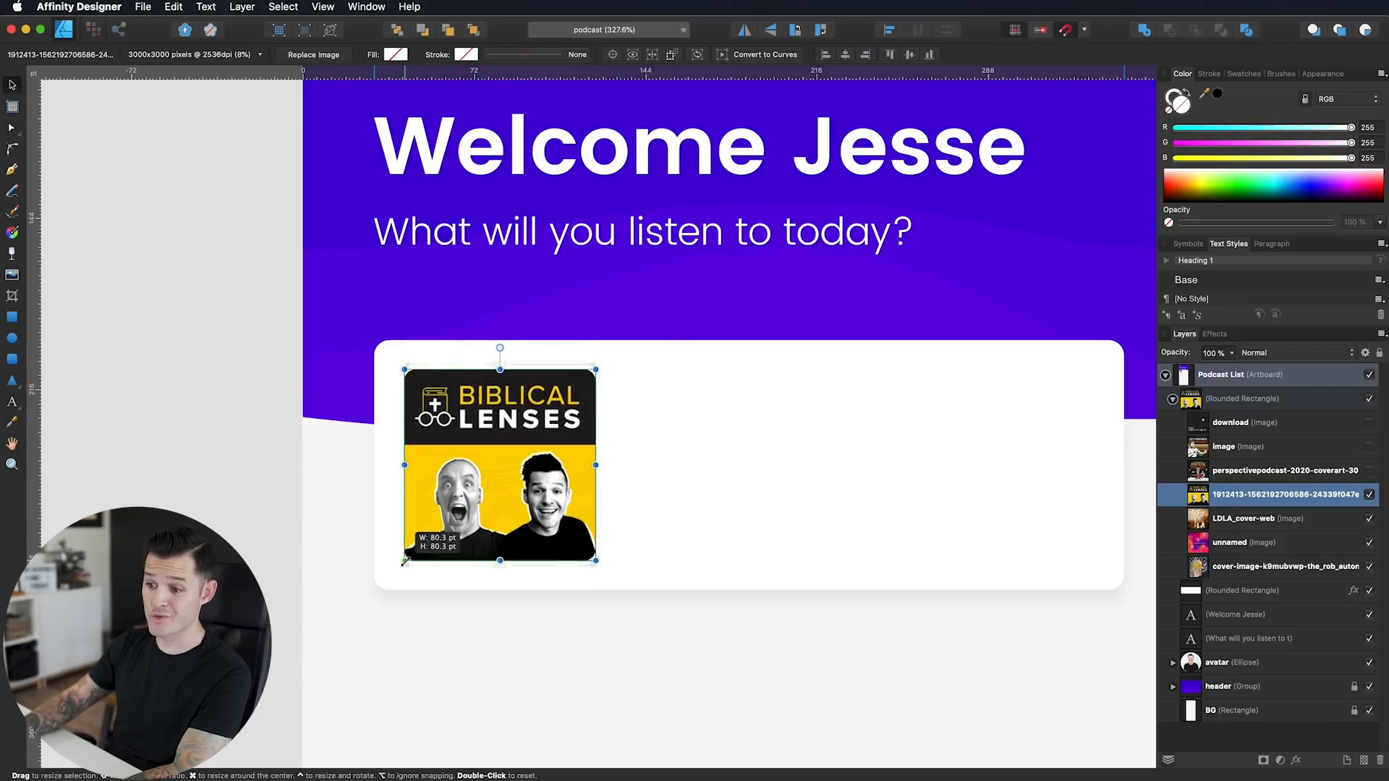
pyautogui.click(1369, 496)
# Step: Shrink the LDLA_cover-web image and align it to fill the thumbnail square exactly
pyautogui.click(1345, 518)
pyautogui.moveTo(805, 138); pyautogui.dragTo(634, 309)
pyautogui.moveTo(456, 417); pyautogui.dragTo(479, 478)
pyautogui.moveTo(635, 603); pyautogui.dragTo(595, 561)
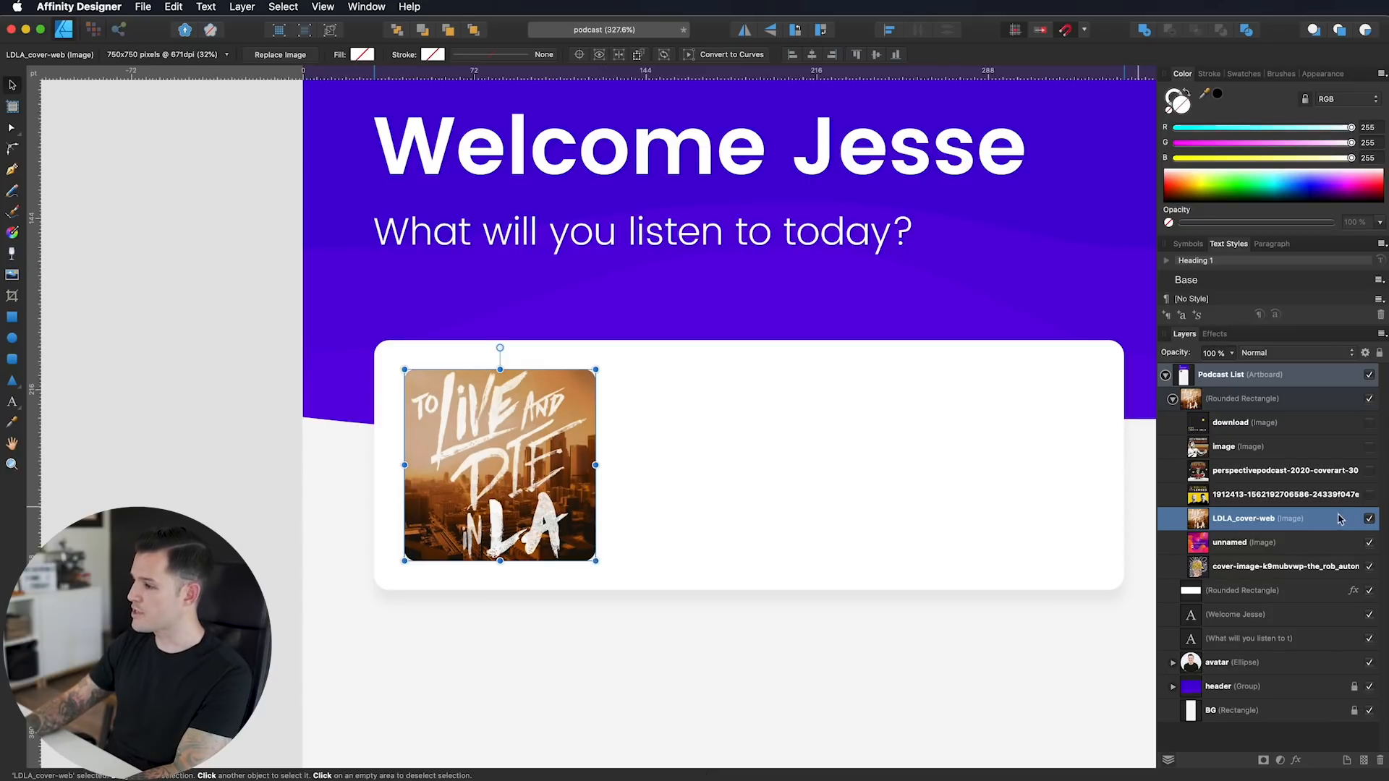
# Step: Make the hidden podcast covers visible again
pyautogui.click(1369, 470)
pyautogui.click(1369, 446)
pyautogui.click(1369, 423)
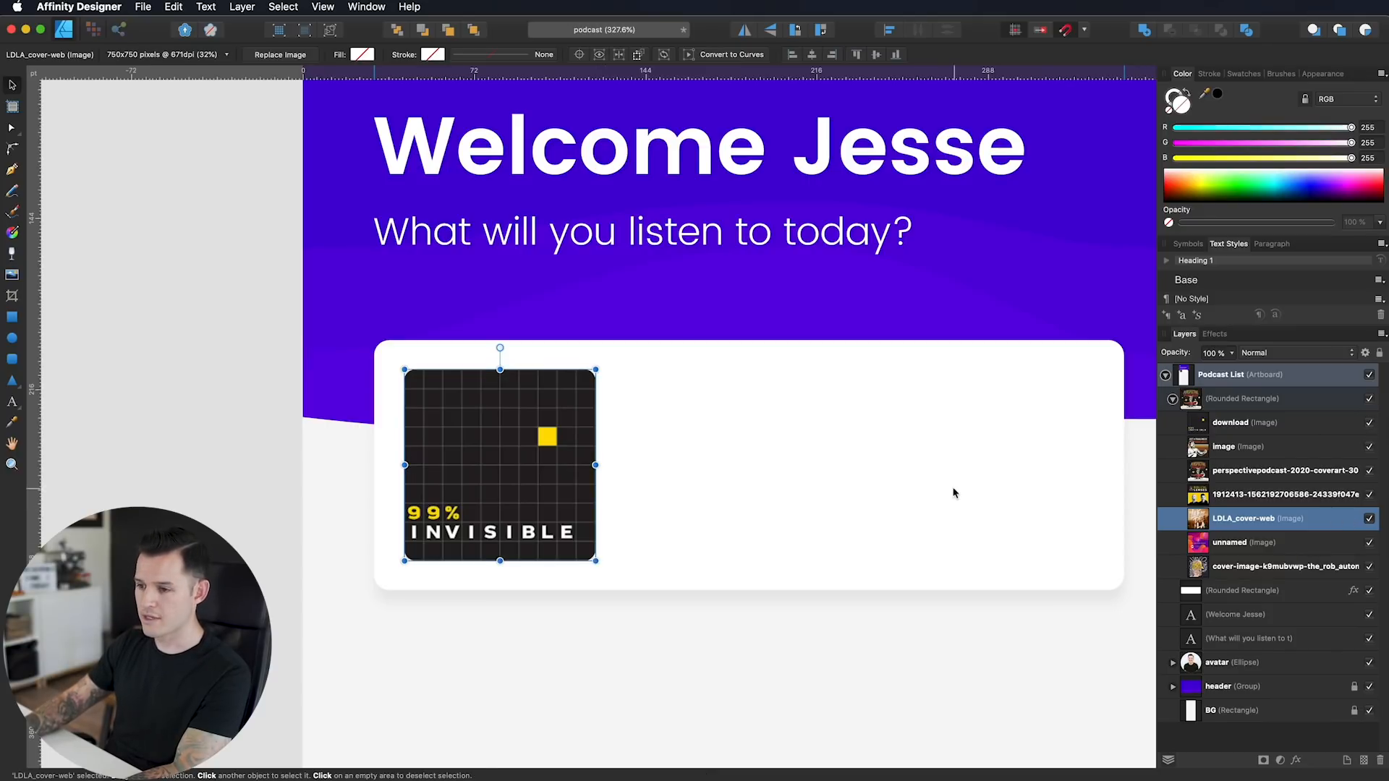
# Step: Group the cover thumbnail with the white card and name the group "podcast card"
pyautogui.click(473, 721)
pyautogui.scroll(-3, 552, 577)
pyautogui.hscroll(5, 552, 576)
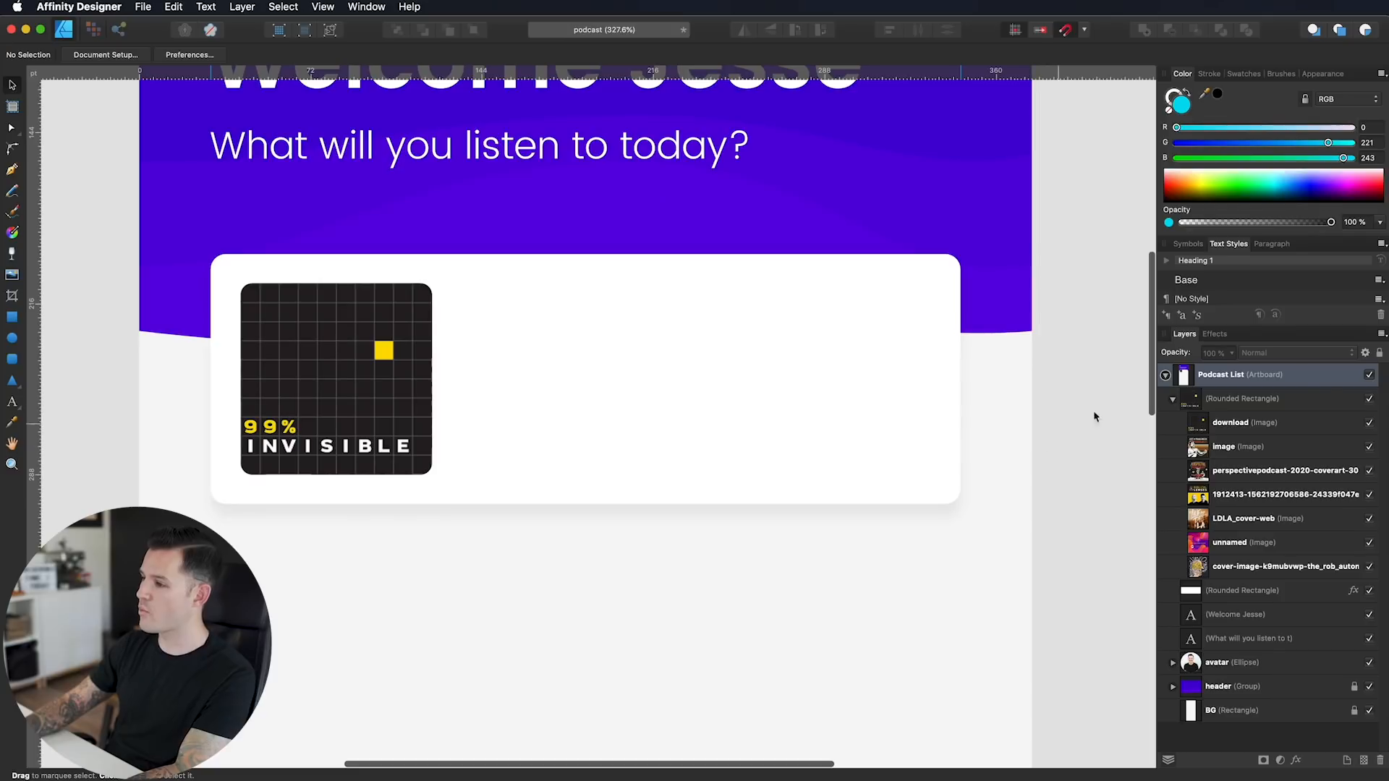
pyautogui.click(1173, 400)
pyautogui.click(1271, 403)
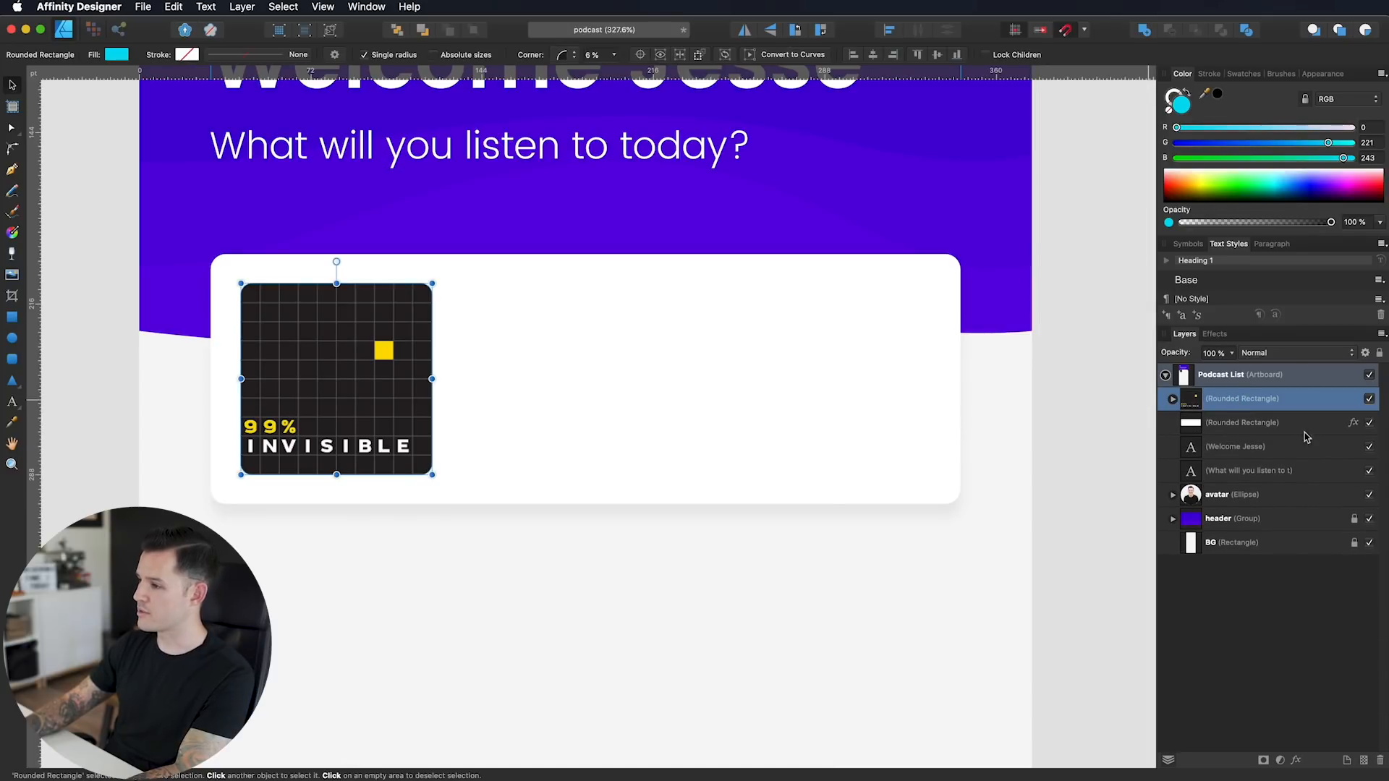
pyautogui.keyDown('shift'); pyautogui.click(1272, 425); pyautogui.keyUp('shift')
pyautogui.press('super+g')
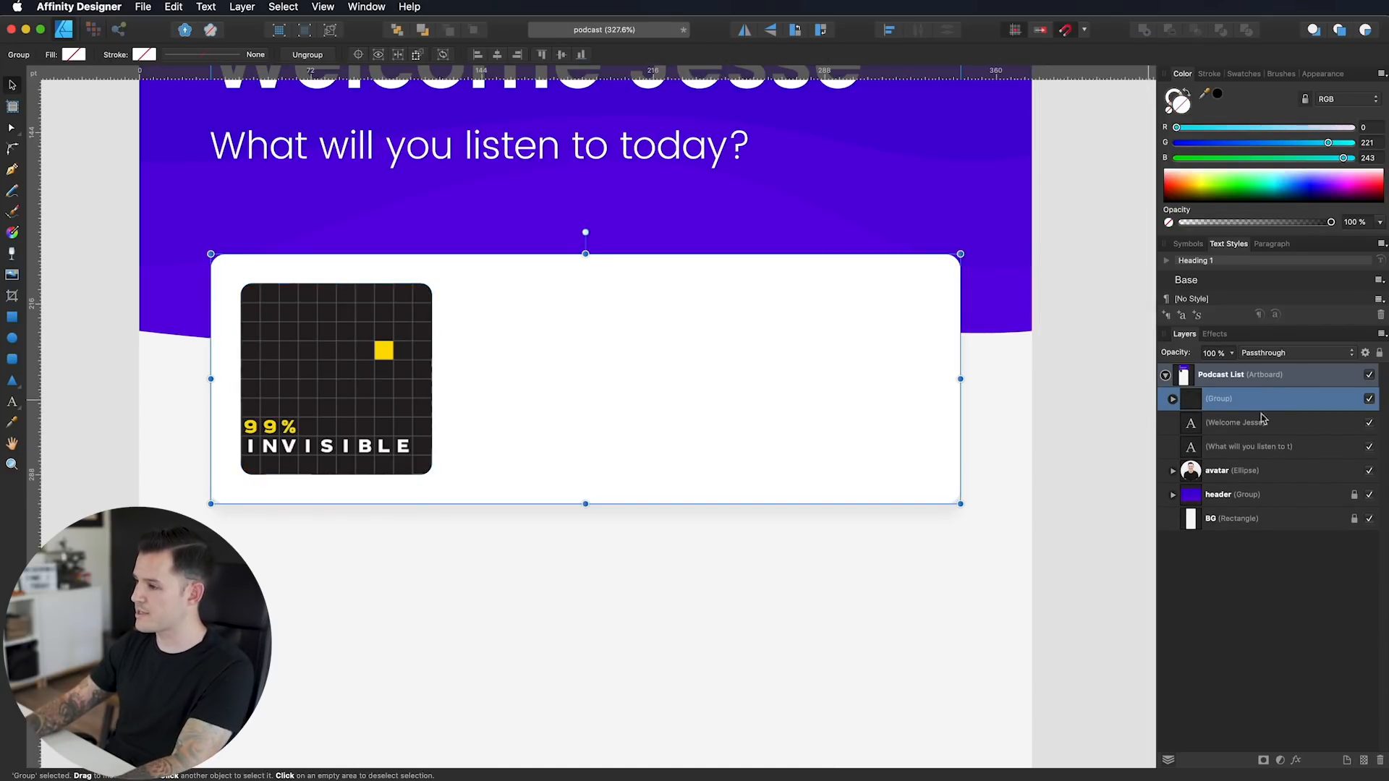
pyautogui.doubleClick(1223, 400)
pyautogui.write('podcast card')
pyautogui.press('Return')
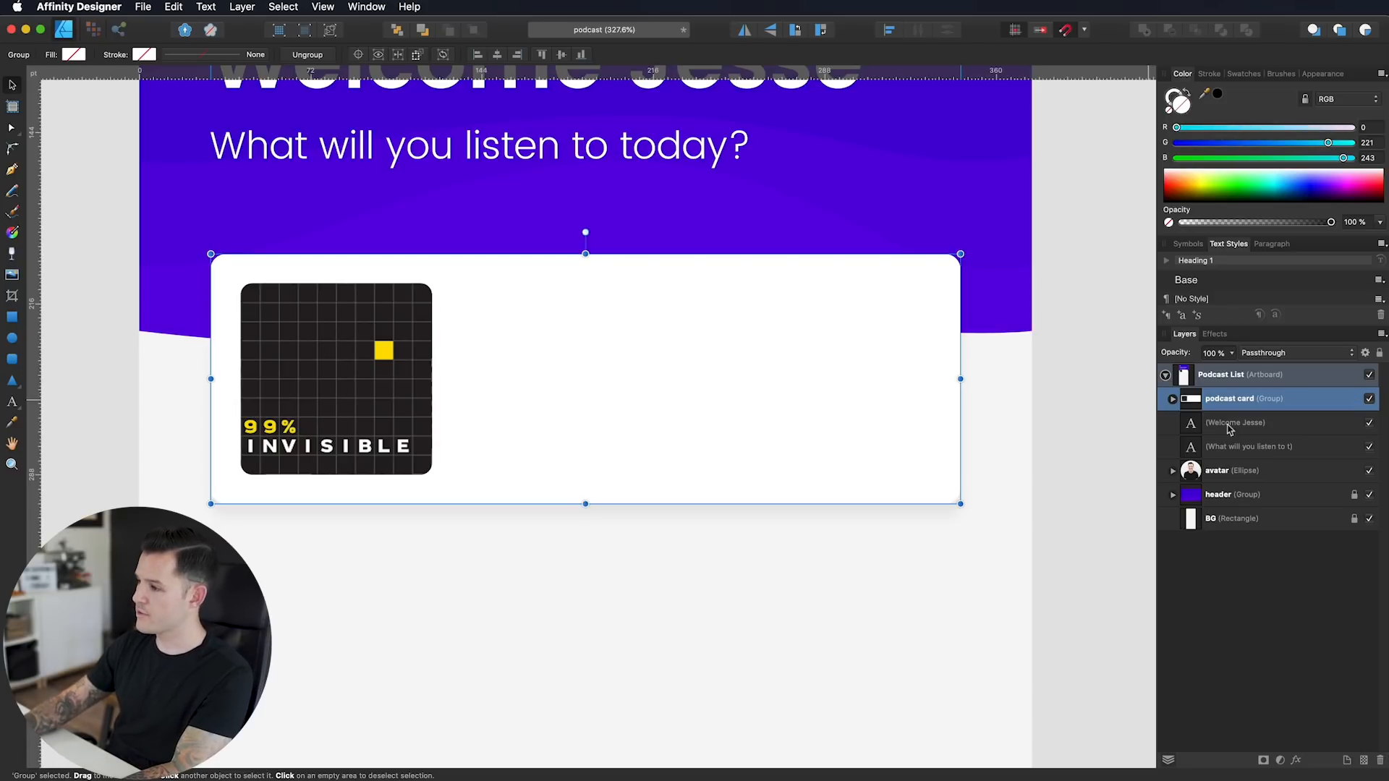
# Step: Paste a copy of the welcome heading into the podcast card group above the thumbnail and move it down onto the white card
pyautogui.click(1171, 400)
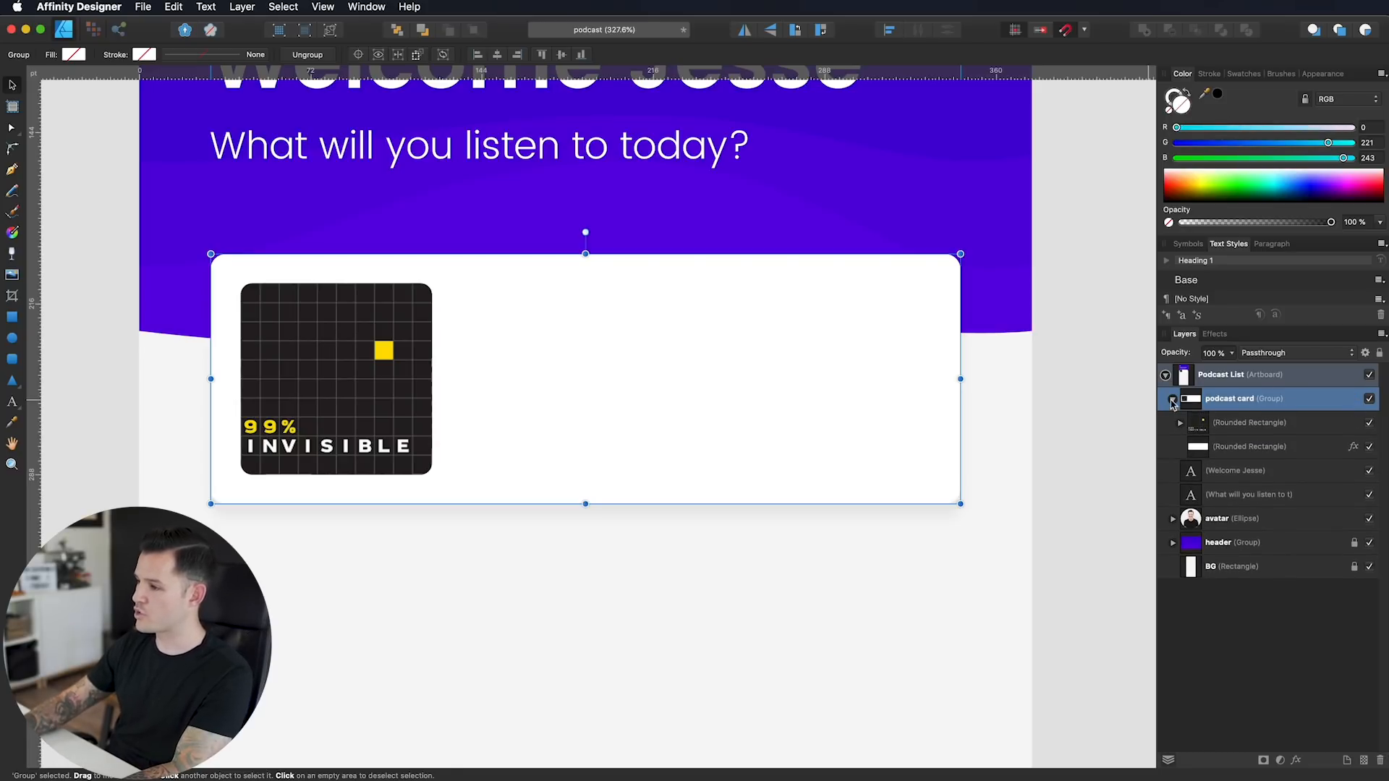
pyautogui.click(621, 553)
pyautogui.scroll(3, 617, 555)
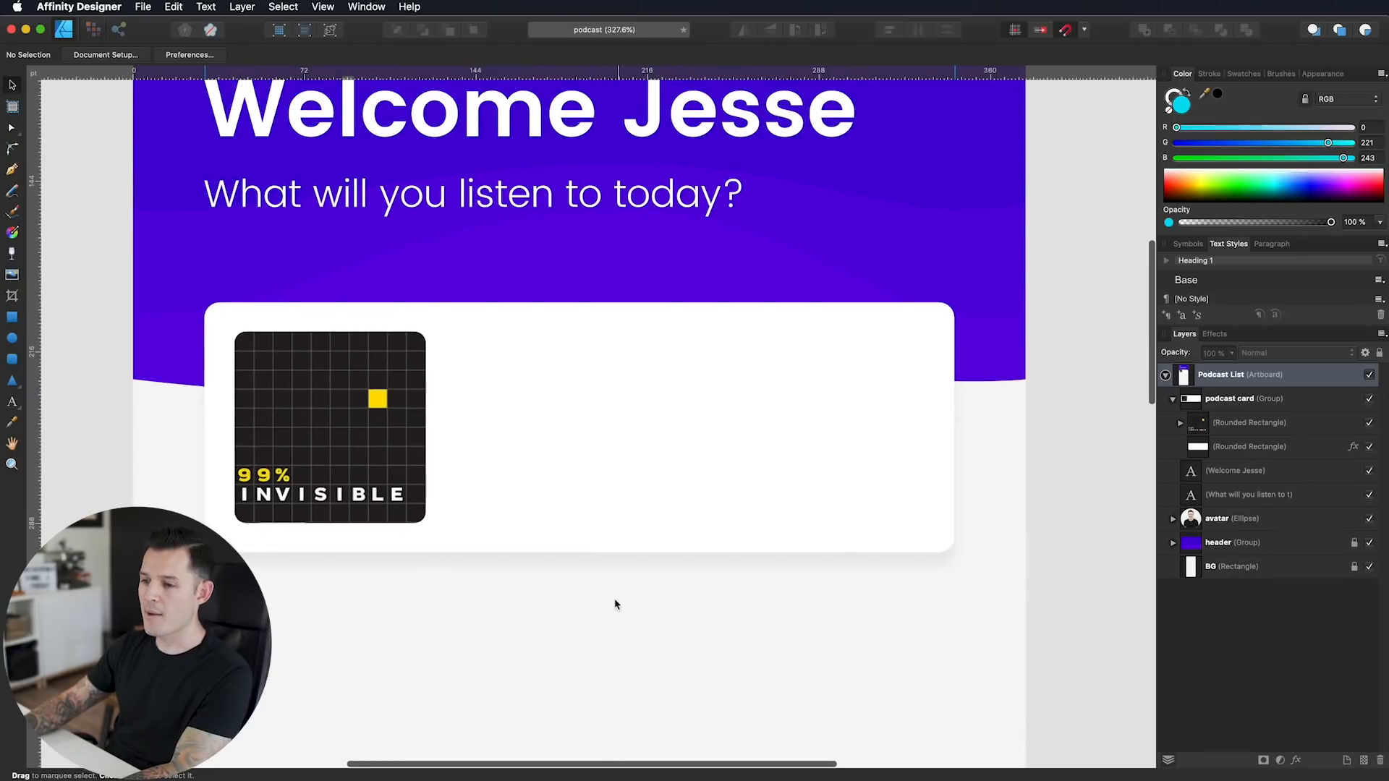
pyautogui.click(511, 123)
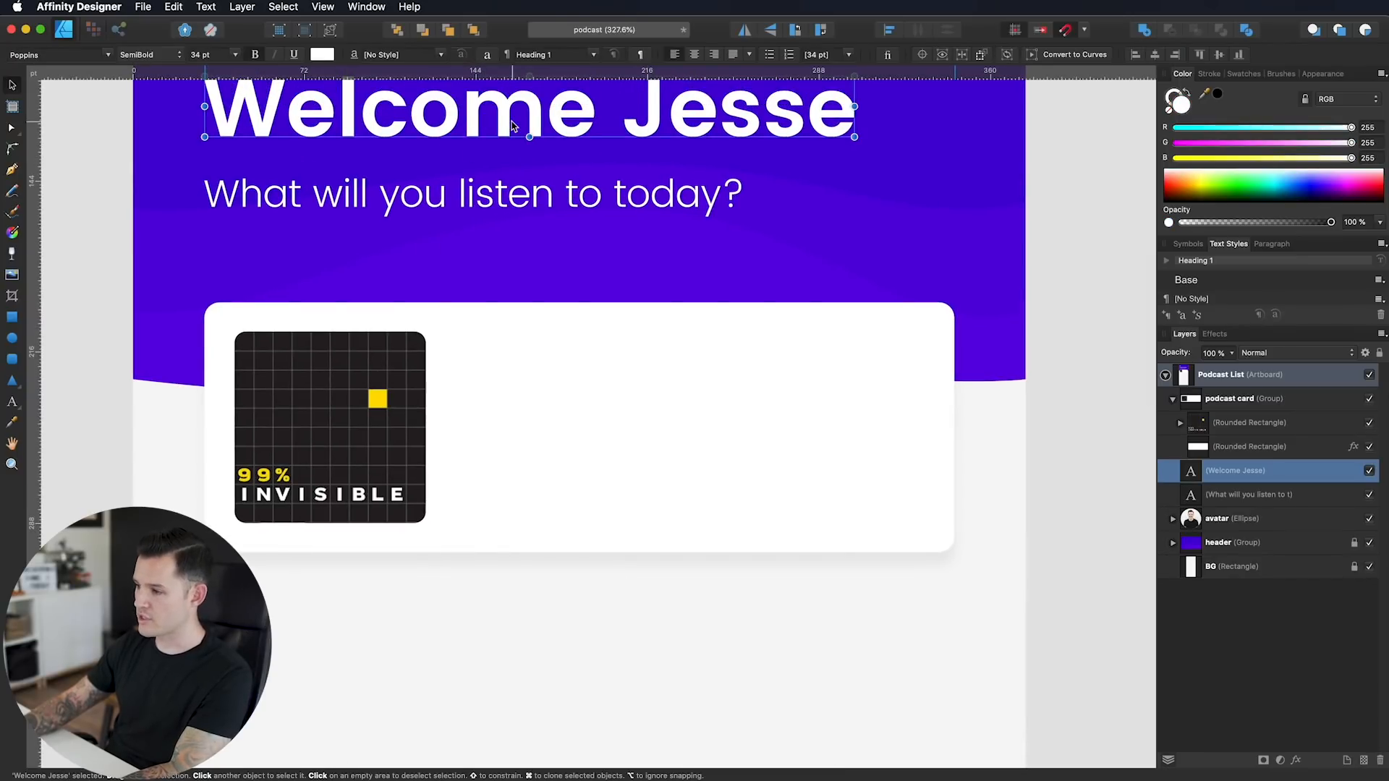
pyautogui.click(379, 412)
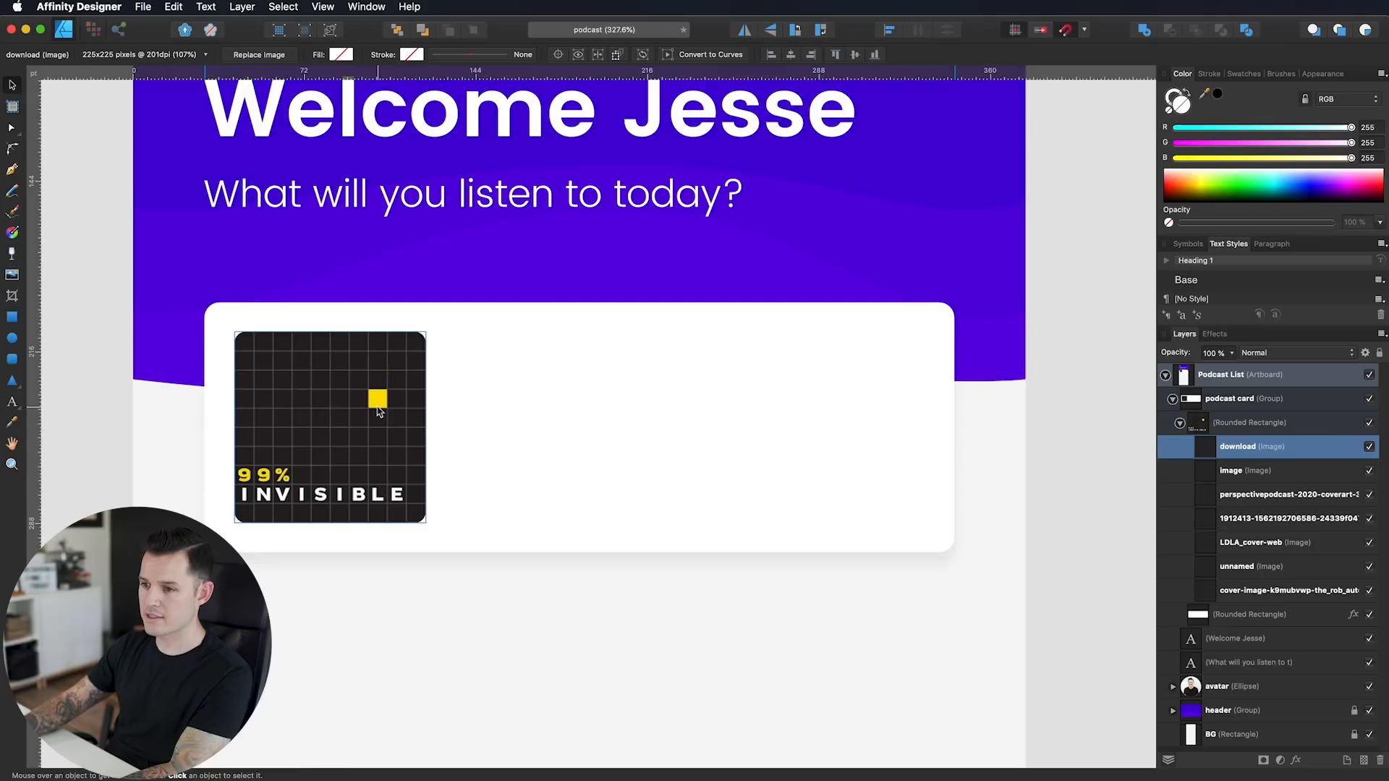
pyautogui.click(1229, 425)
pyautogui.click(1180, 423)
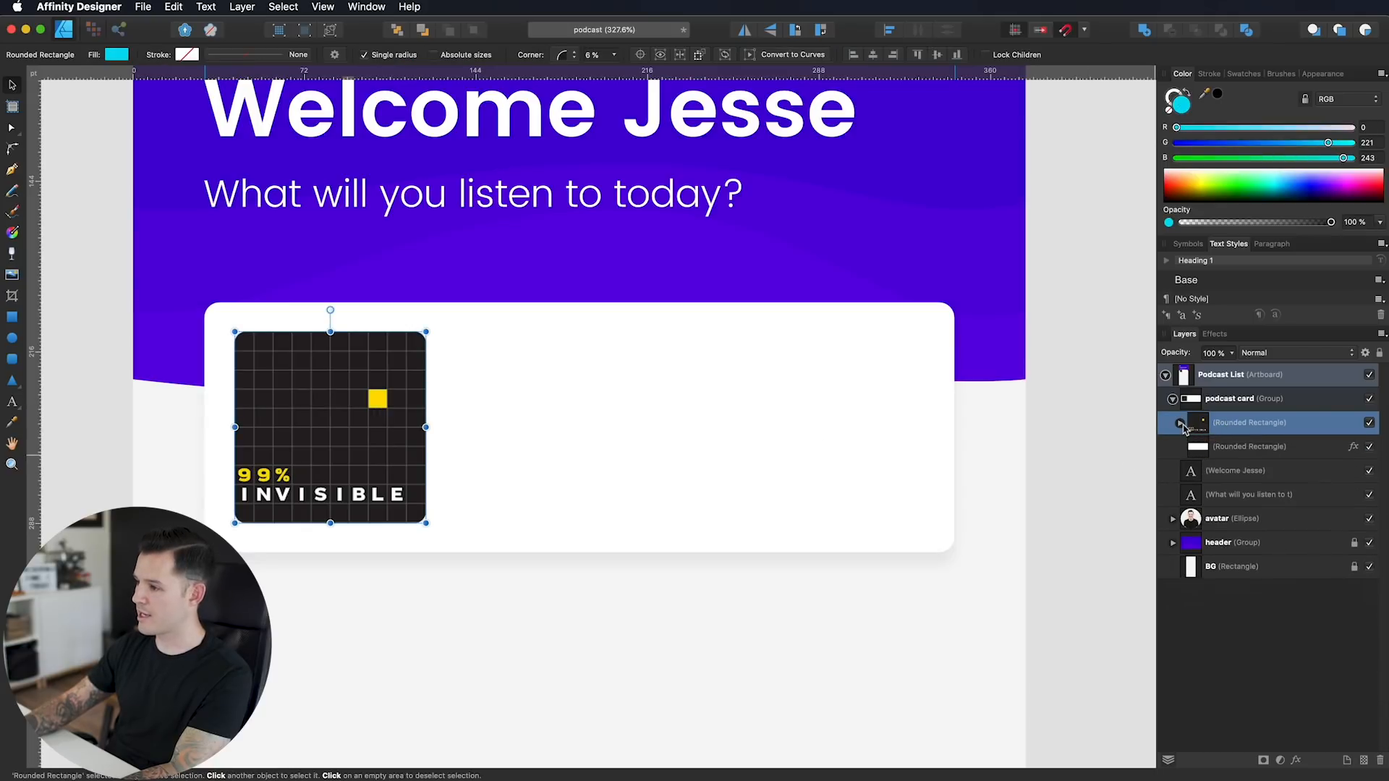
pyautogui.press('super+v')
pyautogui.hotkey('shift', 'Down')
pyautogui.hotkey('shift', 'Down')
pyautogui.hotkey('shift', 'Down')
pyautogui.hotkey('shift', 'Down')
pyautogui.hotkey('shift', 'Down')
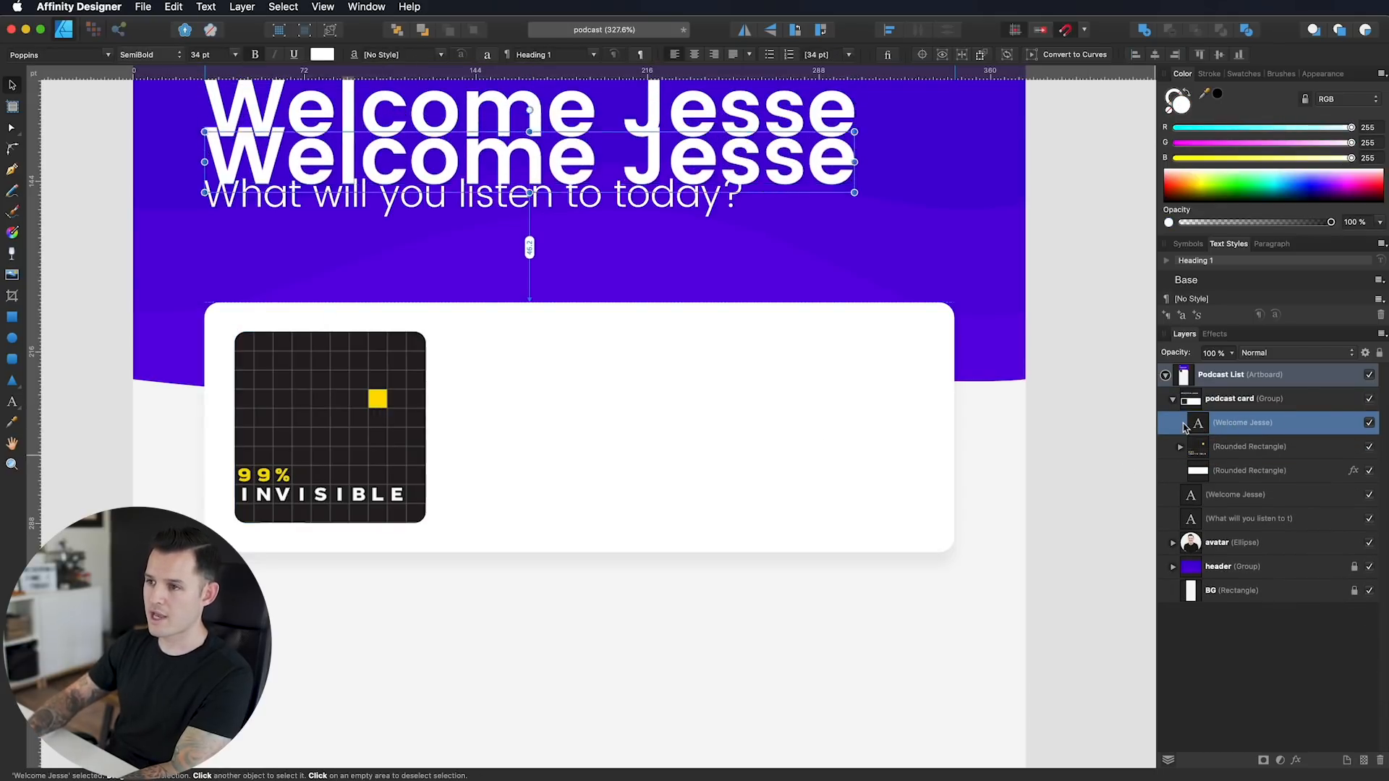
pyautogui.moveTo(721, 264); pyautogui.dragTo(777, 434)
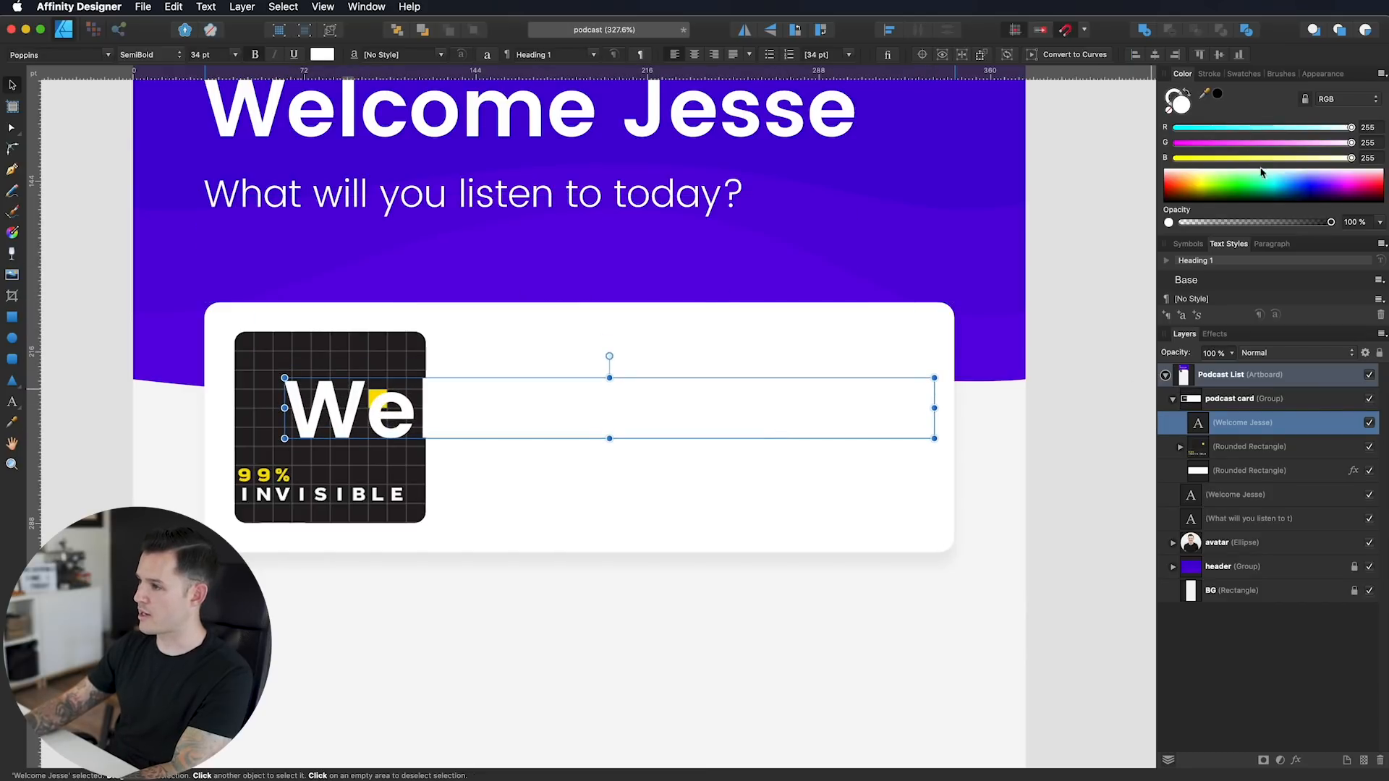
# Step: Apply the Heading 2 style in black to the pasted heading and move it beside the cover thumbnail
pyautogui.scroll(-1, 1228, 289)
pyautogui.click(1225, 299)
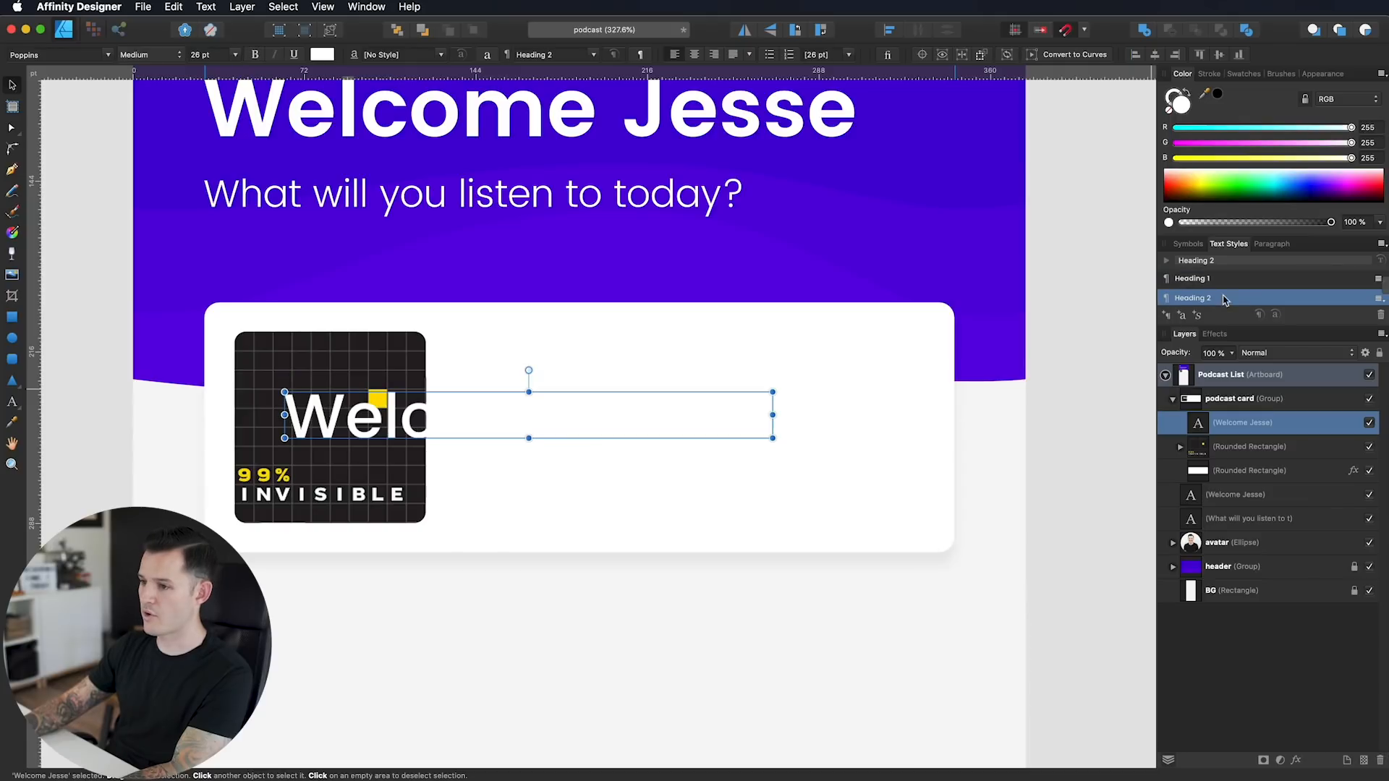
pyautogui.moveTo(1255, 190); pyautogui.dragTo(1256, 276)
pyautogui.moveTo(526, 418); pyautogui.dragTo(678, 375)
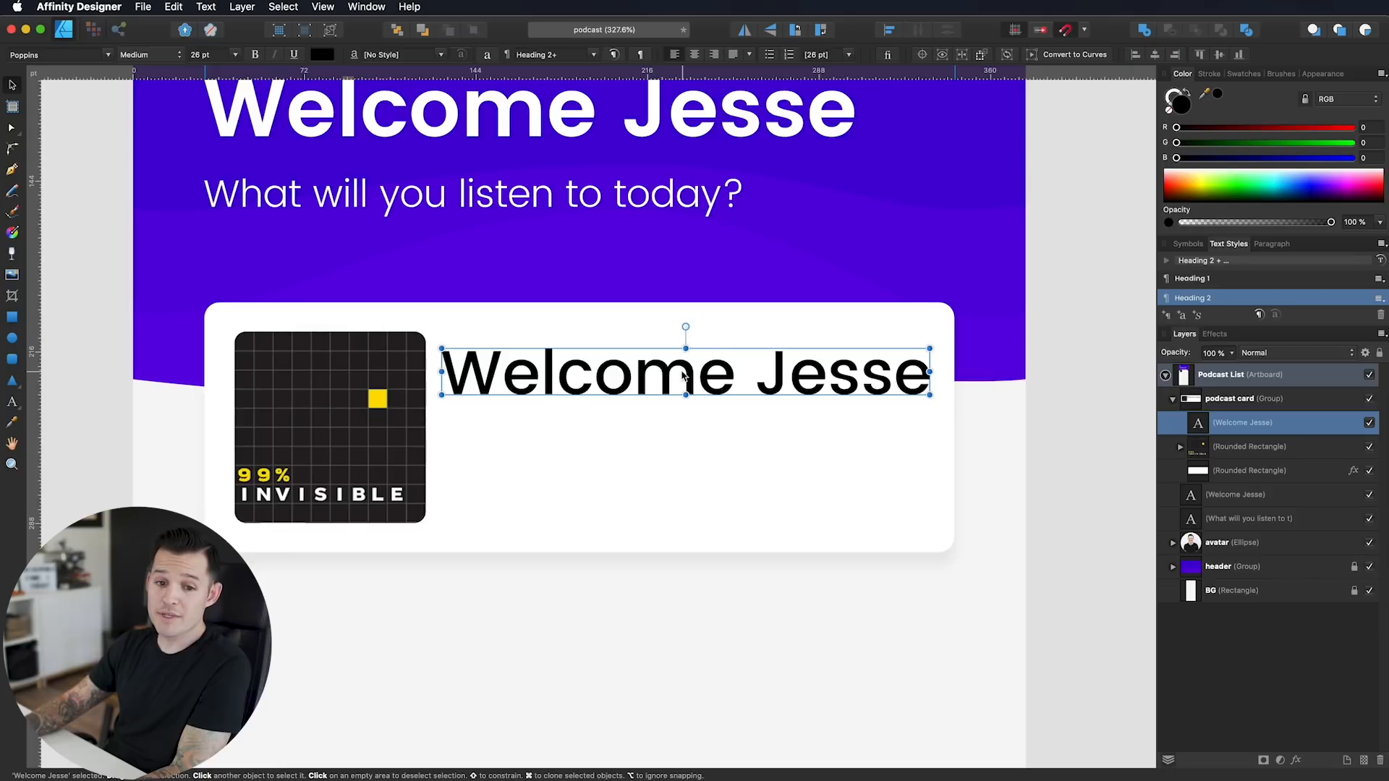
# Step: Apply the Body style to the card text and shift it further from the thumbnail for more spacing
pyautogui.scroll(5, 1233, 301)
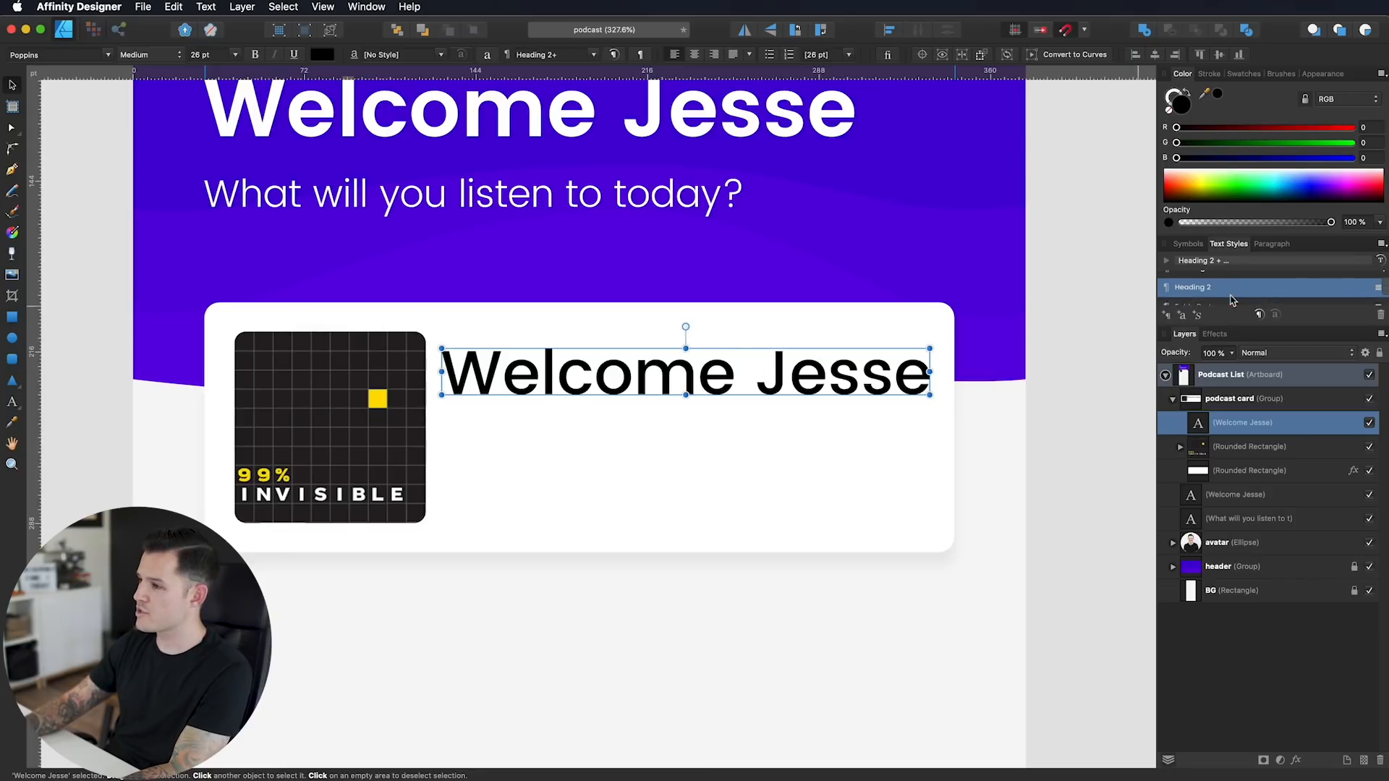
pyautogui.click(1227, 298)
pyautogui.moveTo(1220, 191); pyautogui.dragTo(1220, 297)
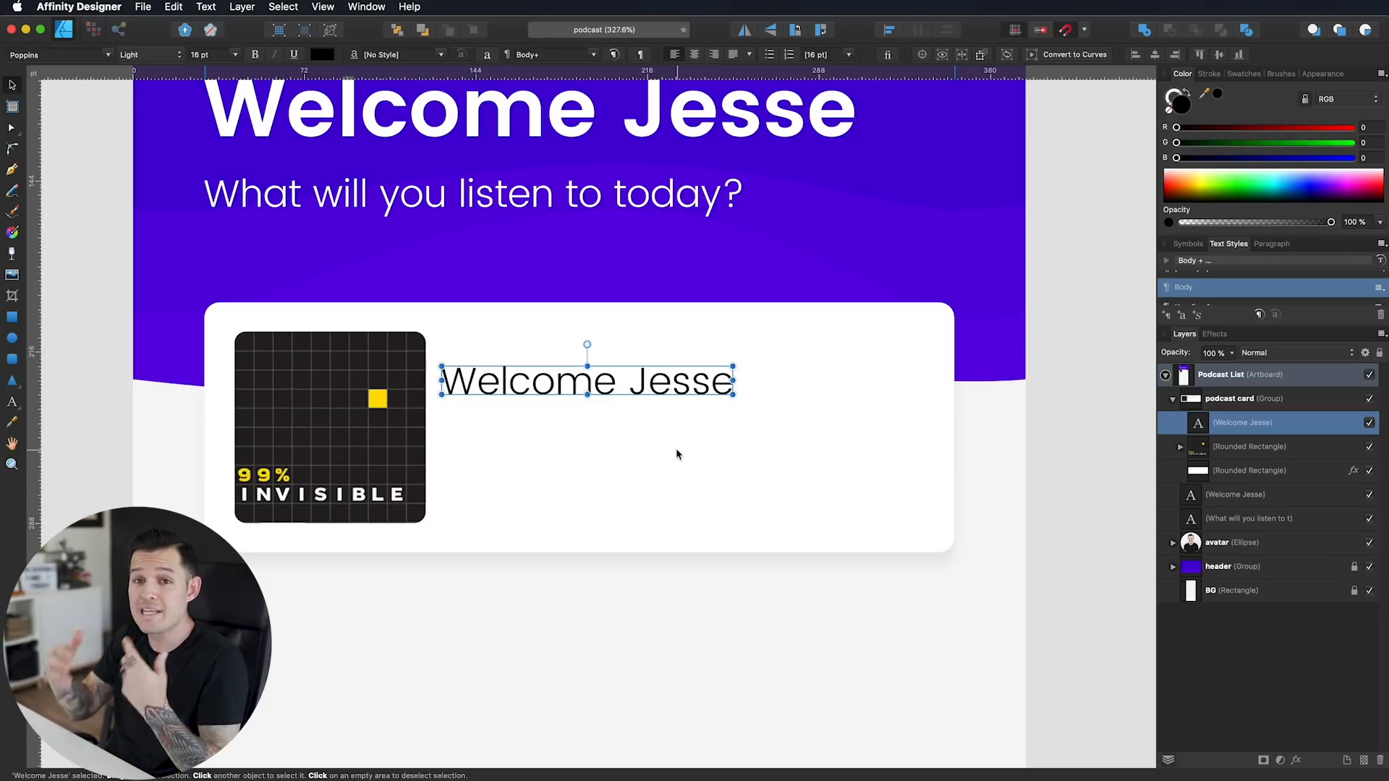
pyautogui.moveTo(487, 406); pyautogui.dragTo(539, 386)
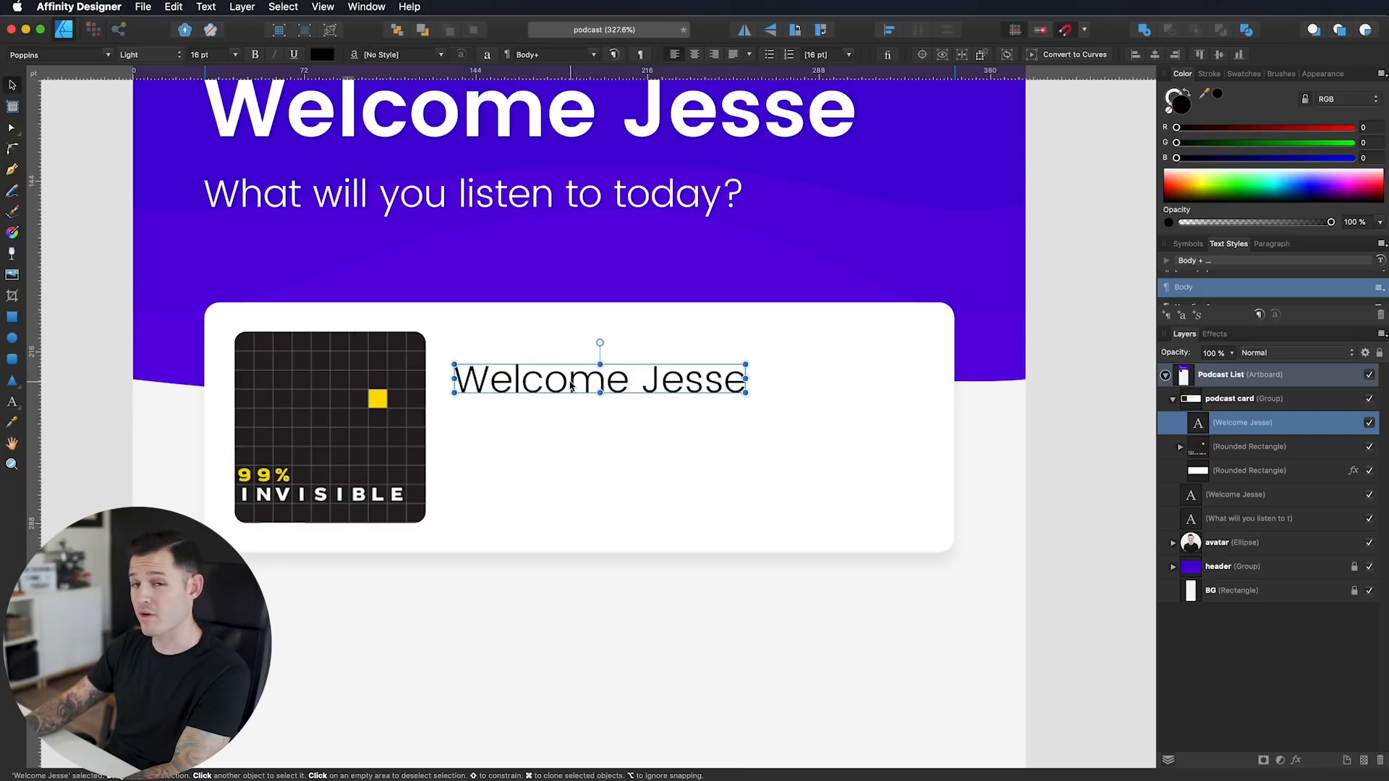
pyautogui.press('space')
pyautogui.moveTo(556, 380); pyautogui.dragTo(573, 443)
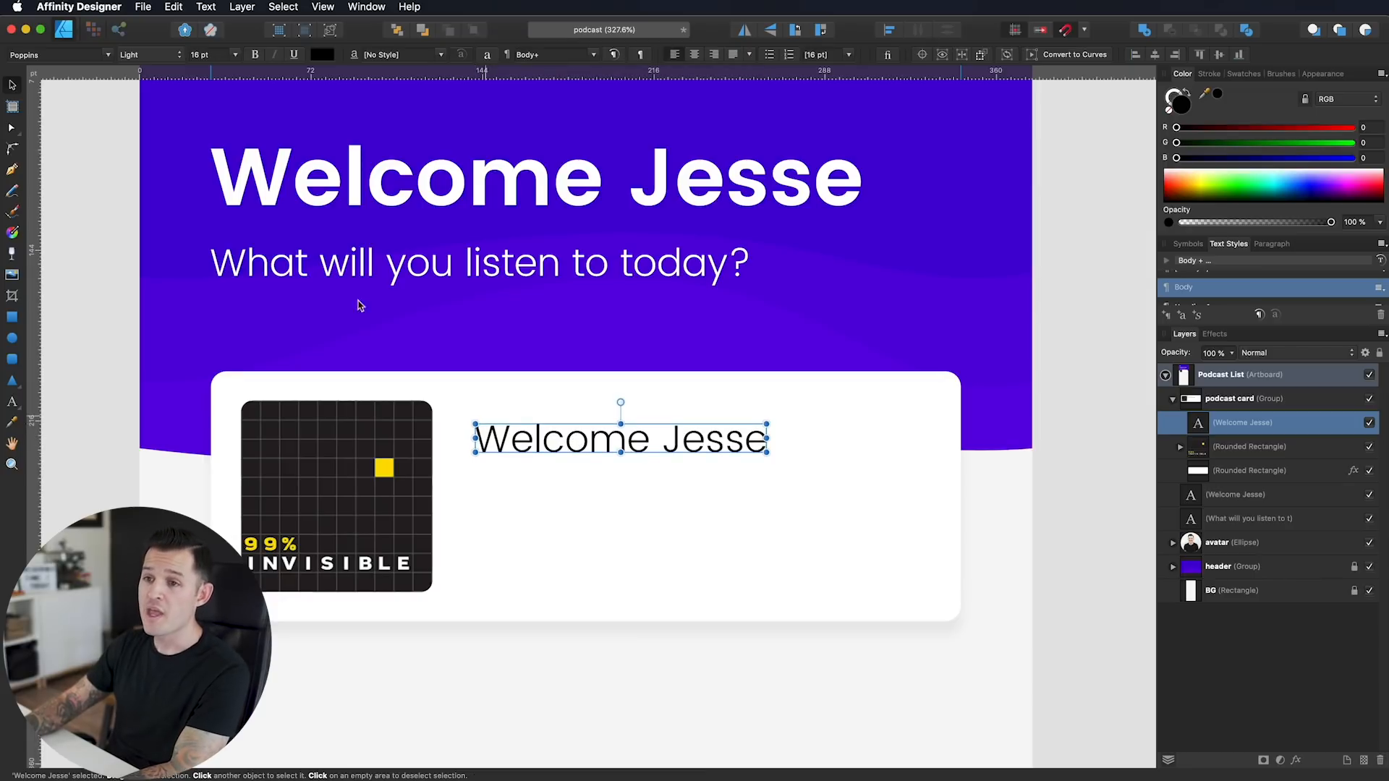
# Step: Set the card text's weight to Medium and replace its wording with "99% Invisible"
pyautogui.click(159, 55)
pyautogui.click(148, 97)
pyautogui.moveTo(555, 442); pyautogui.dragTo(544, 444)
pyautogui.doubleClick(543, 441)
pyautogui.press('super+a')
pyautogui.write('99% Invi')
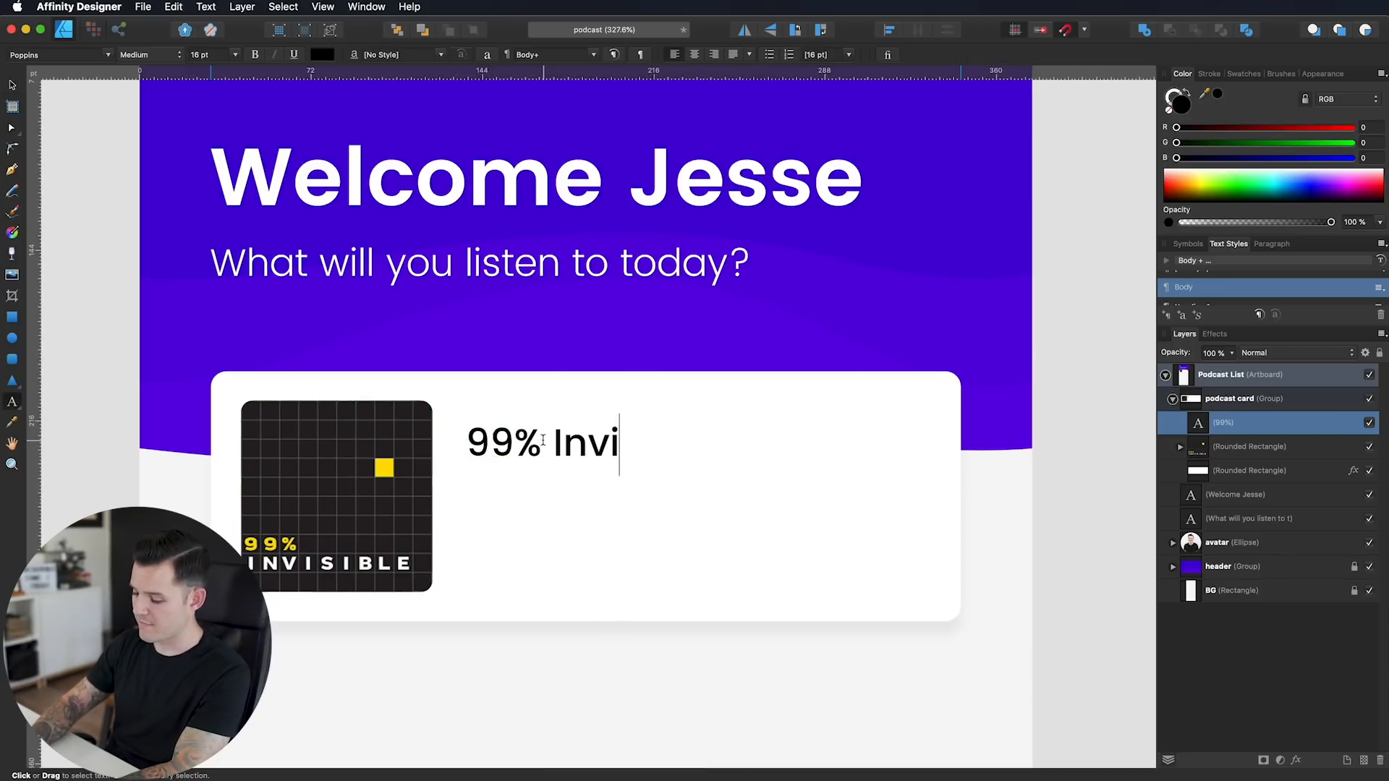
pyautogui.write('sable')
pyautogui.hotkey('shift', 'Left')
pyautogui.write('i')
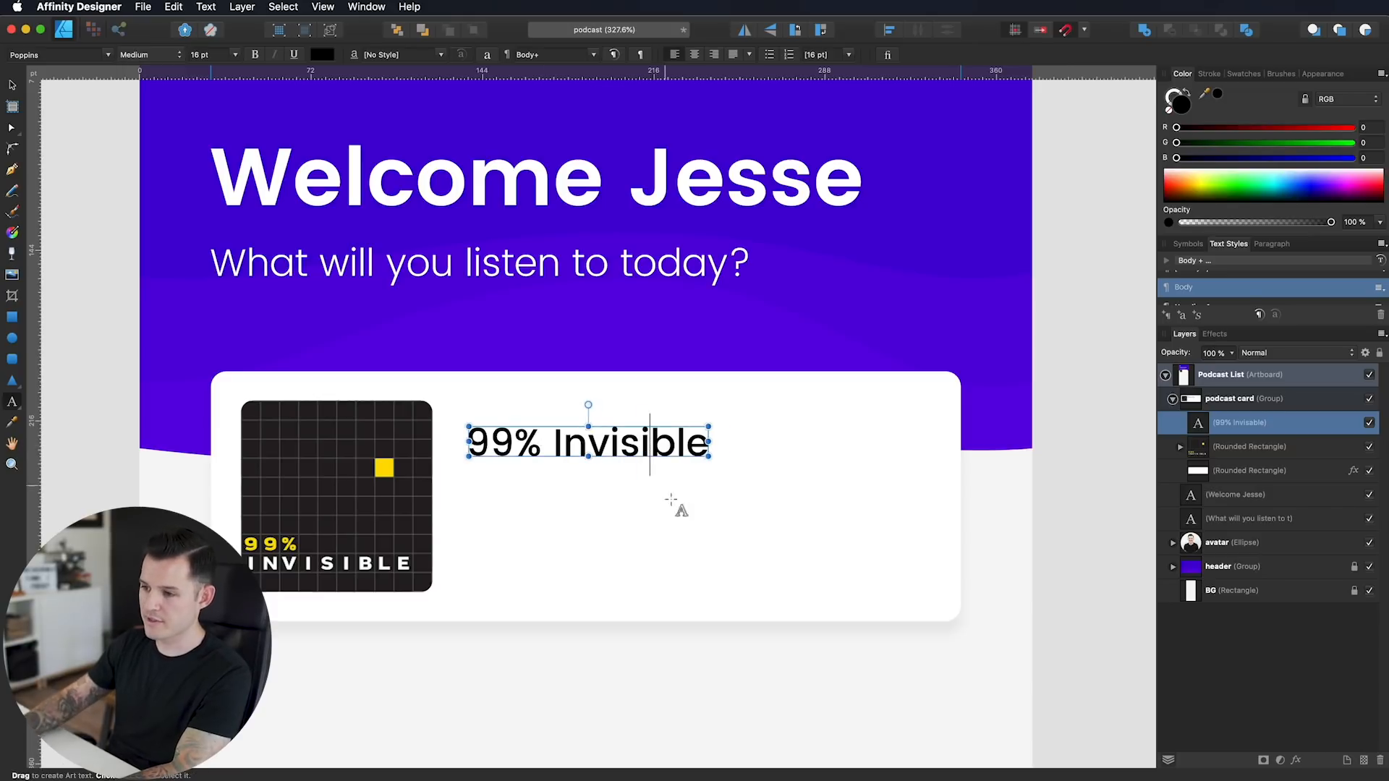
# Step: Duplicate the "99% Invisible" title directly below itself and set the copy's weight to Regular
pyautogui.click(12, 84)
pyautogui.moveTo(516, 444); pyautogui.dragTo(475, 481)
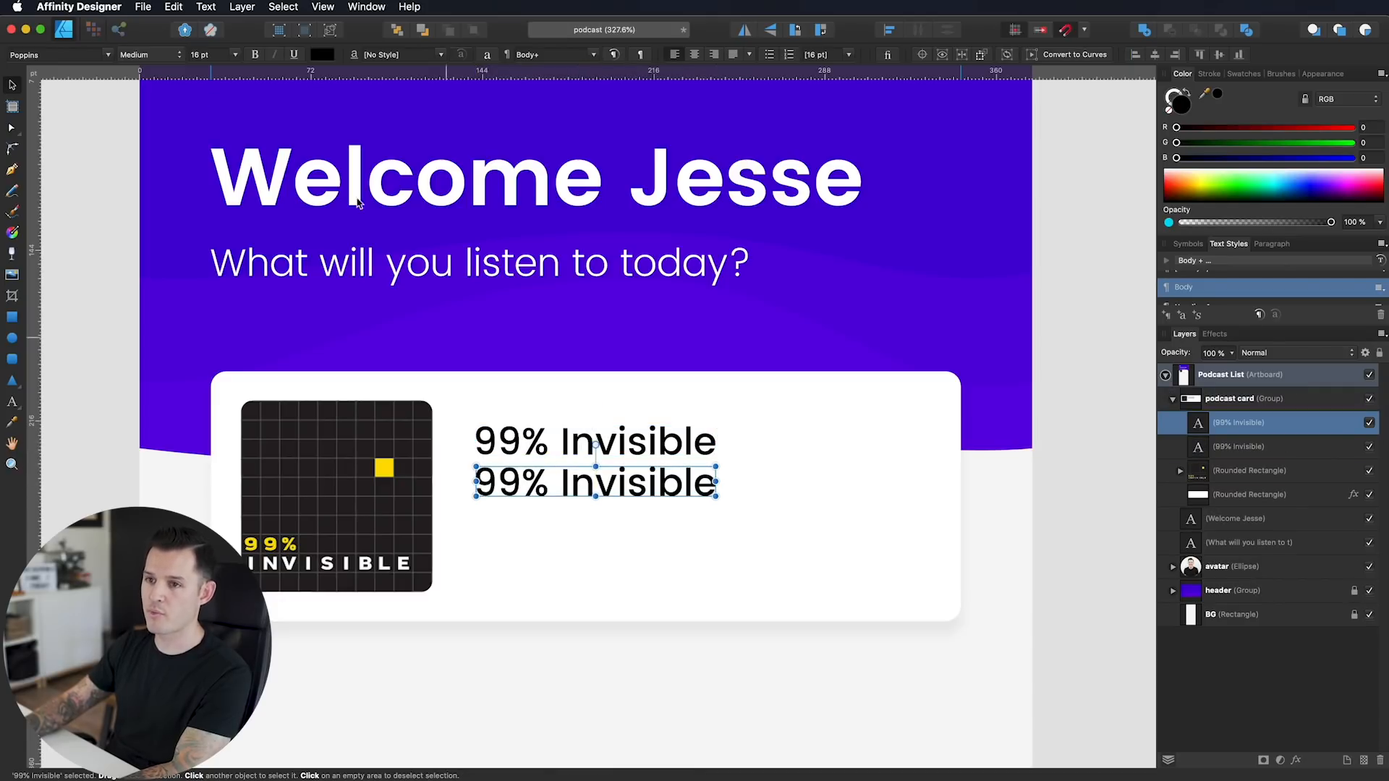
pyautogui.click(149, 56)
pyautogui.click(137, 42)
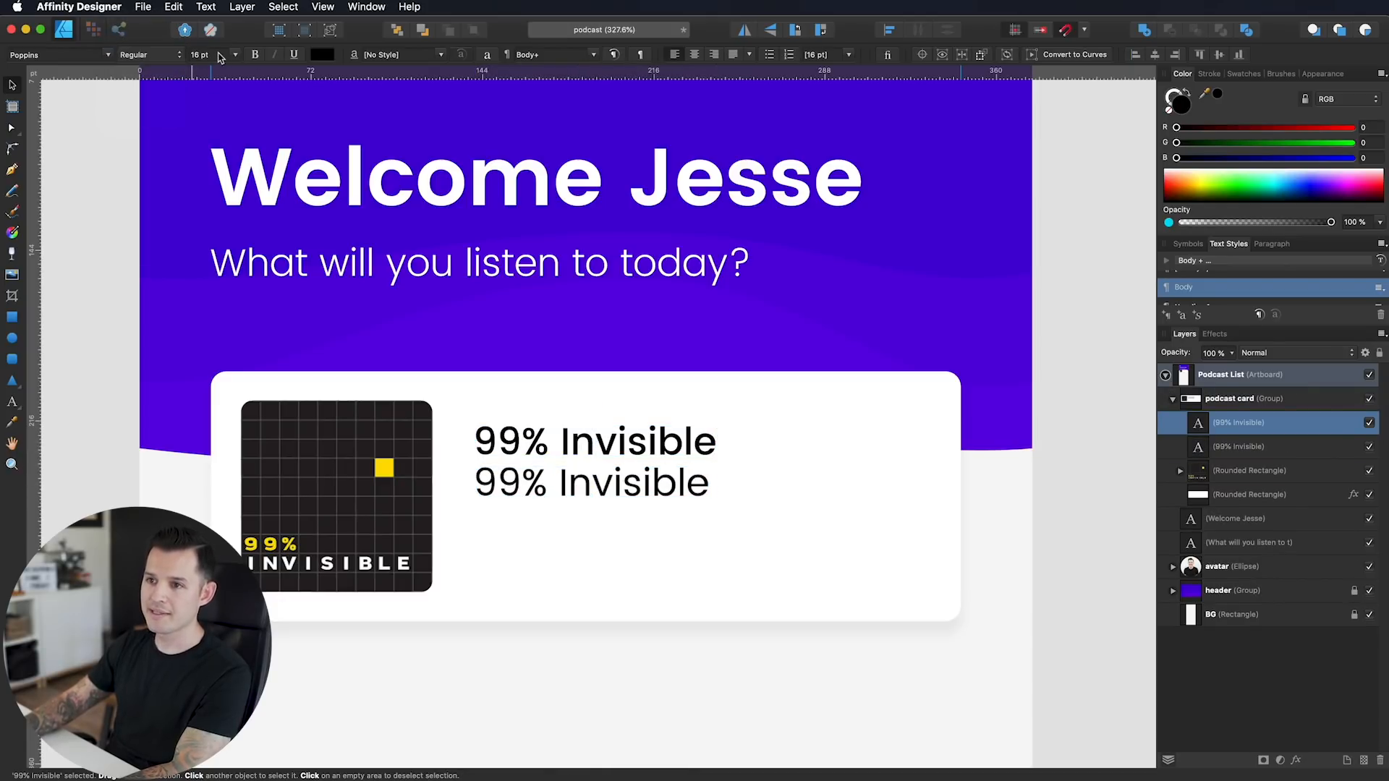
# Step: Set the duplicated line's font size to 12 pt and its color to light gray (RGB 182, 182, 182)
pyautogui.click(217, 55)
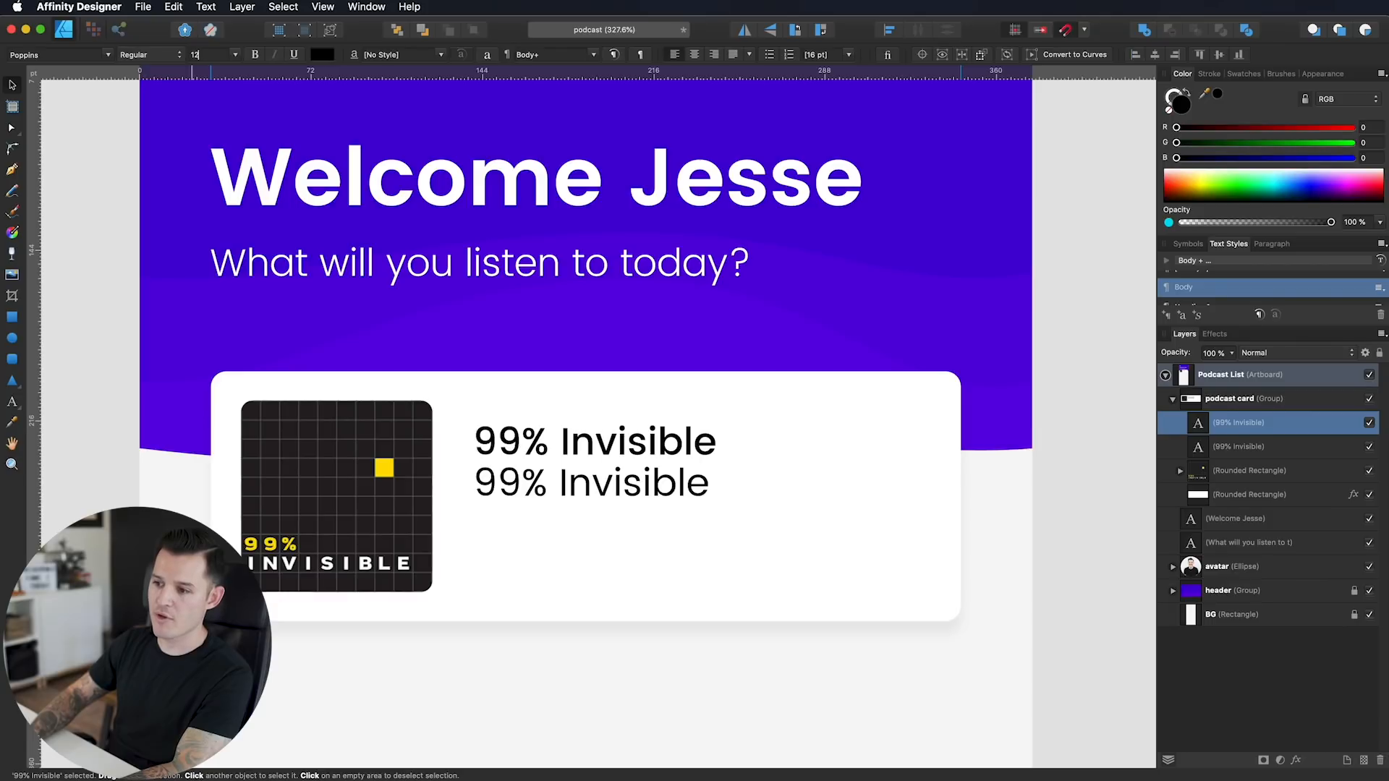
pyautogui.write('12')
pyautogui.press('Return')
pyautogui.press('Return')
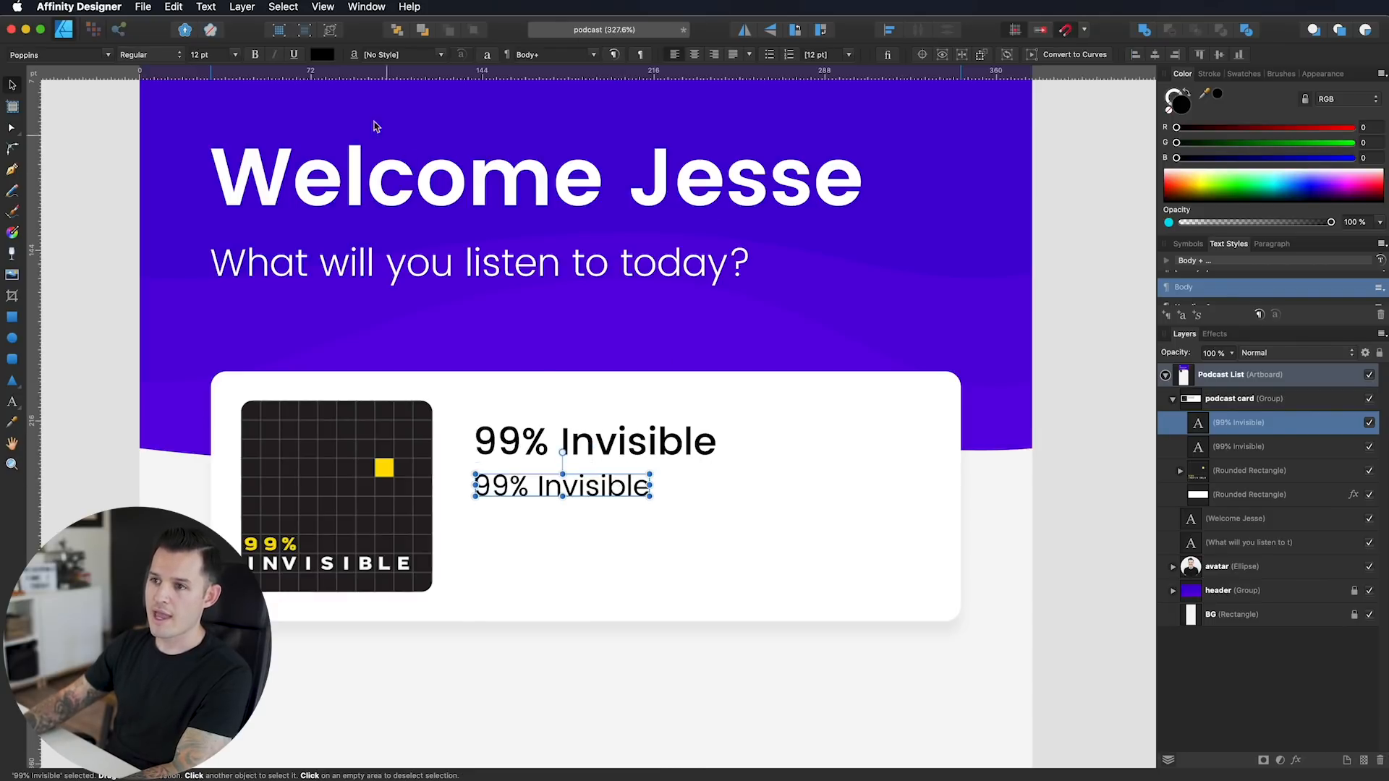
pyautogui.click(323, 55)
pyautogui.moveTo(395, 156); pyautogui.dragTo(376, 185)
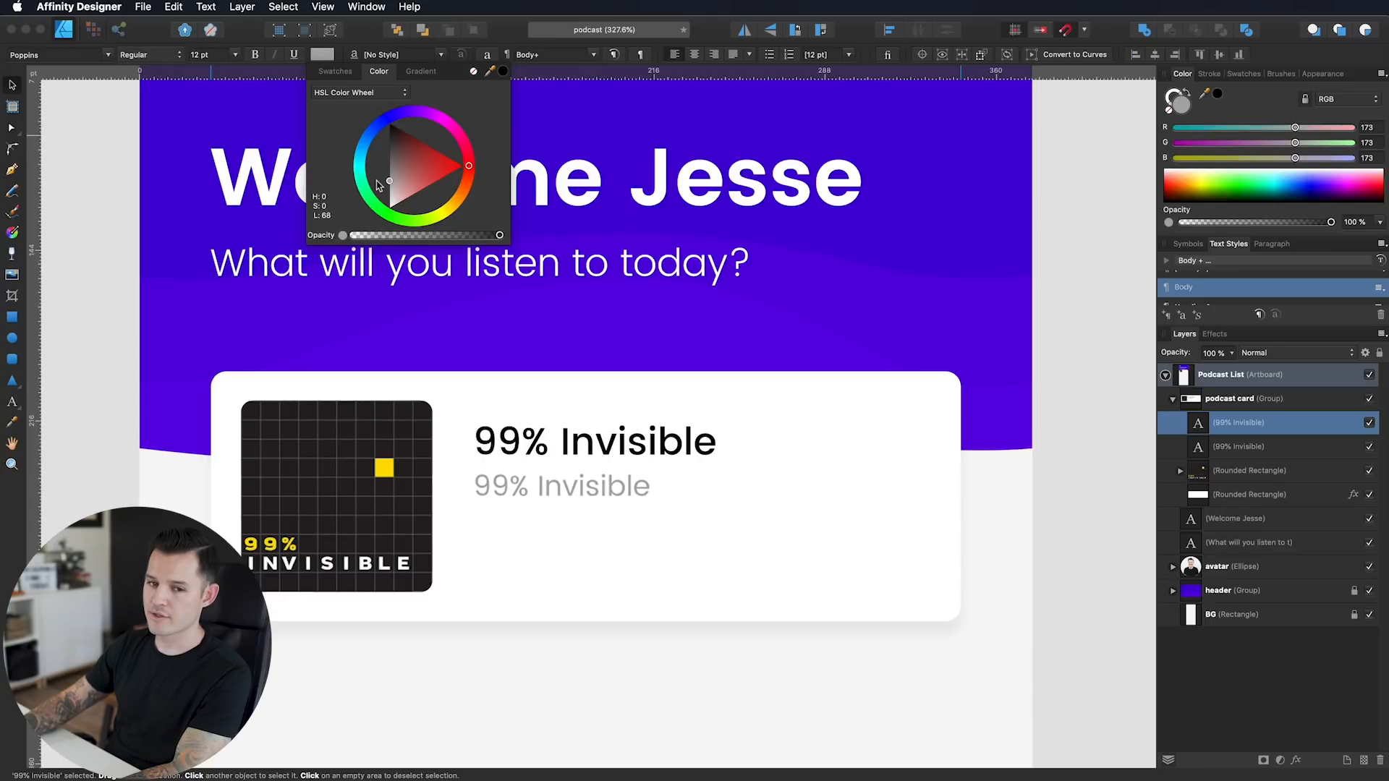
# Step: Select the entire wording of the gray line below the podcast title for editing
pyautogui.doubleClick(613, 490)
pyautogui.press('super+a')
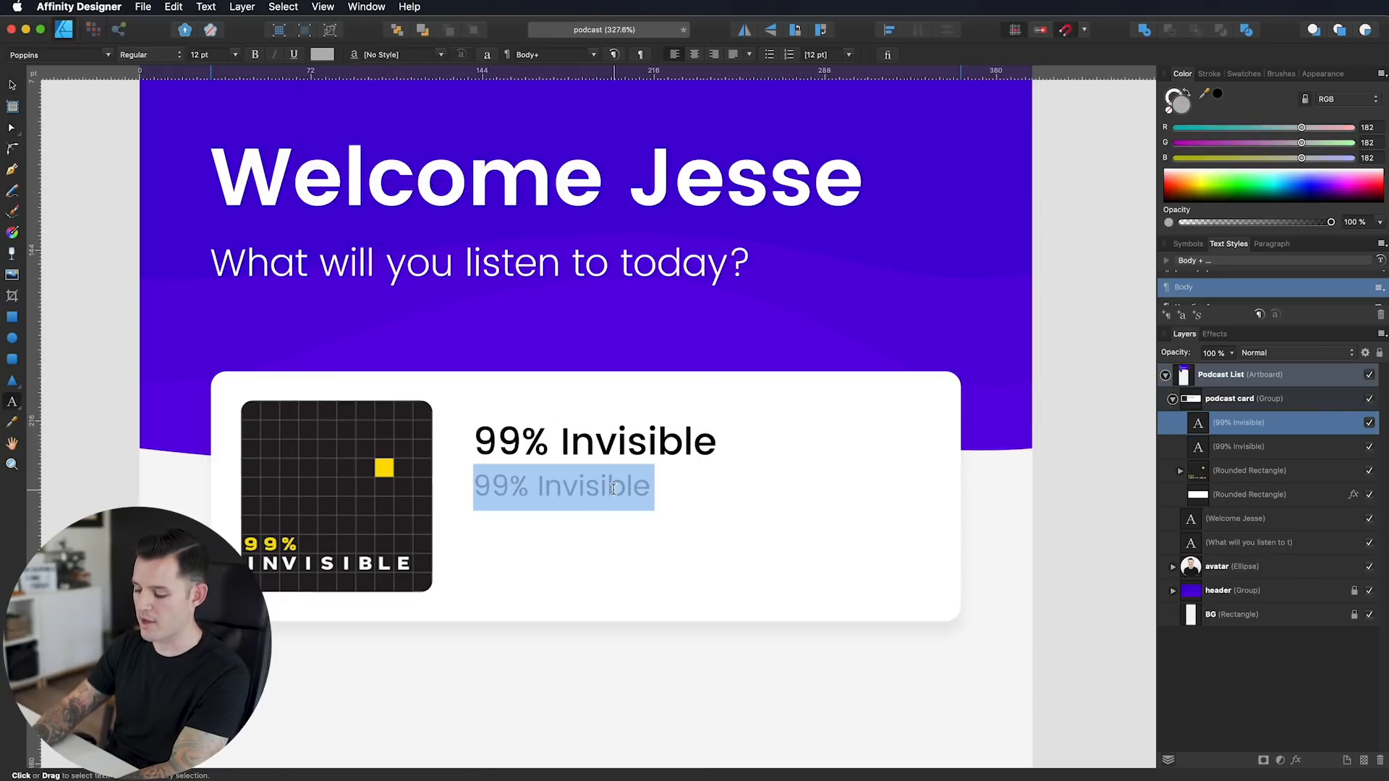
# Step: Change the duplicated grey text to "10 New Episodes" and left-align it with the "99% Invisible" title
pyautogui.write('10 New Episodes')
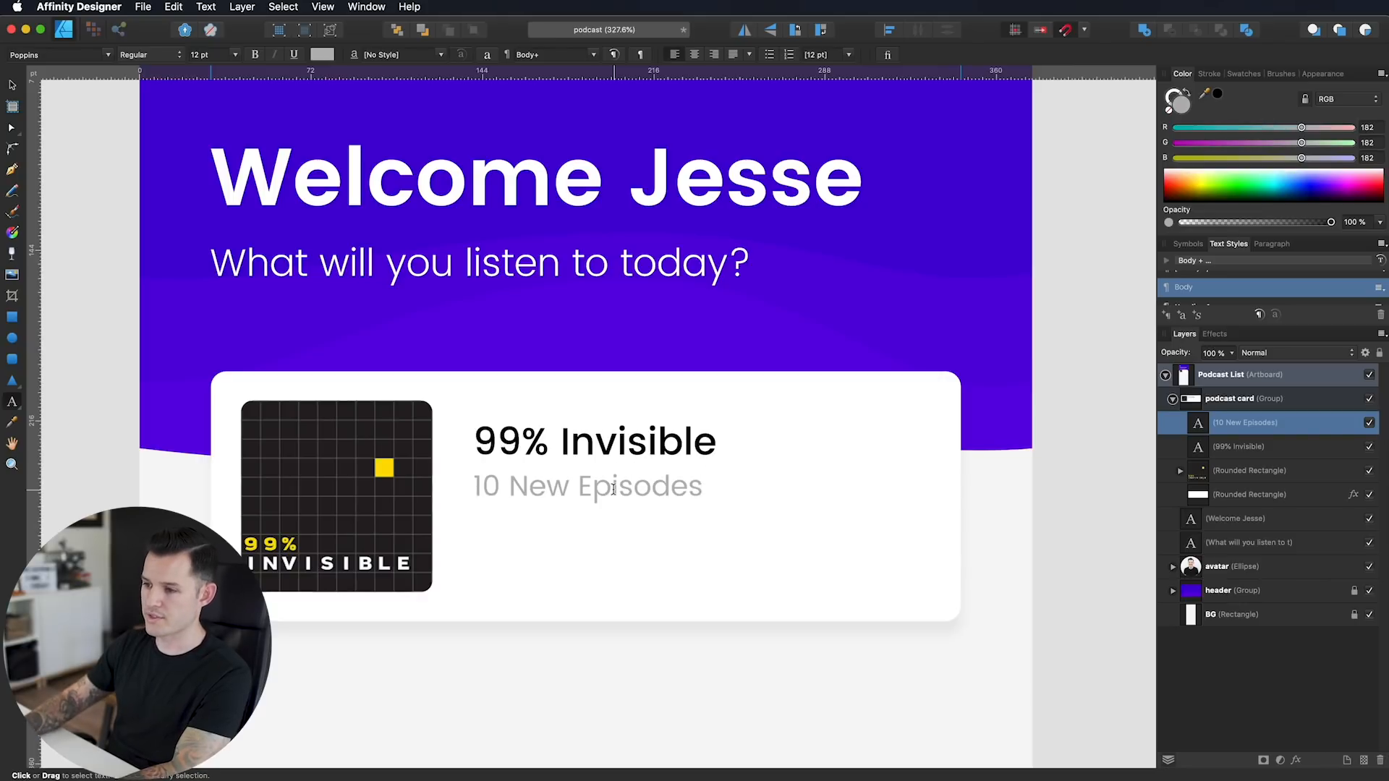
pyautogui.press('Escape')
pyautogui.press('v')
pyautogui.keyDown('shift'); pyautogui.click(509, 446); pyautogui.keyUp('shift')
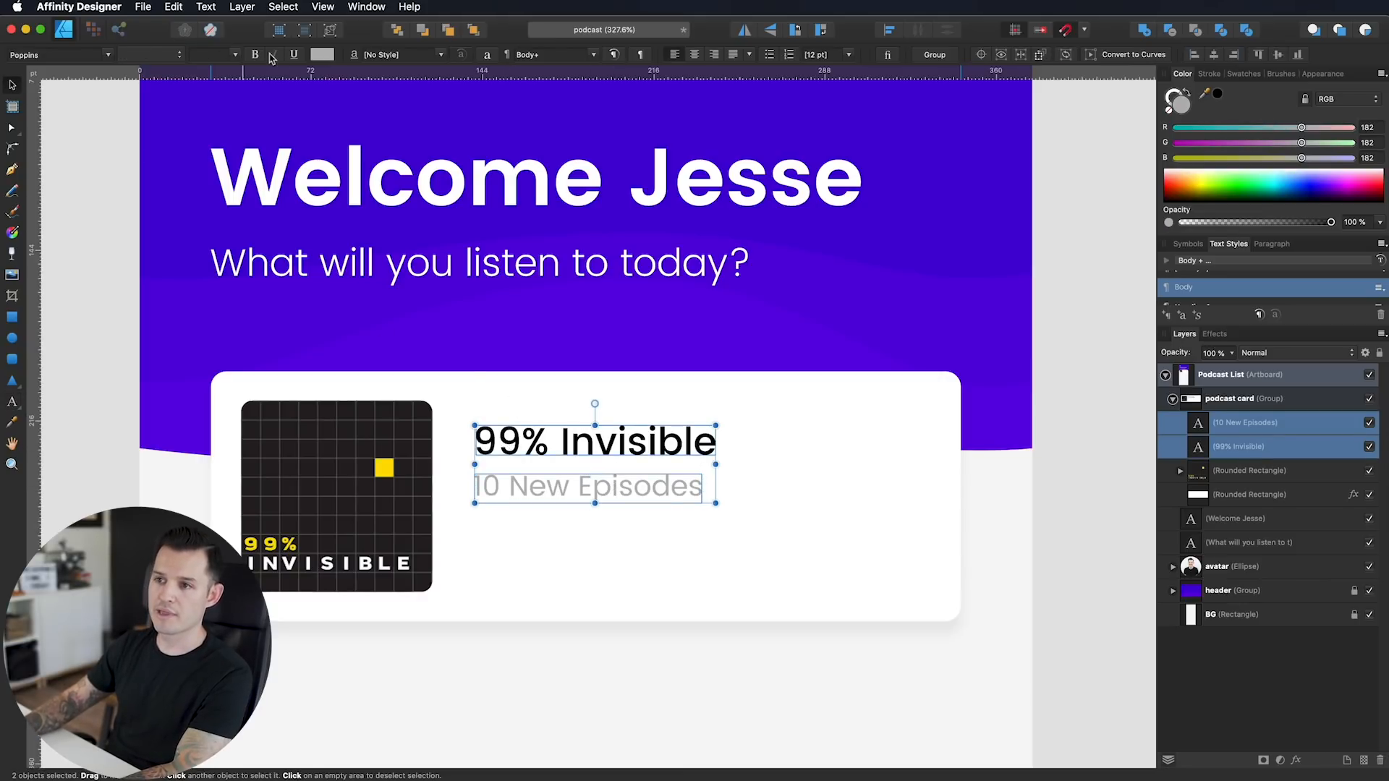
pyautogui.click(1194, 56)
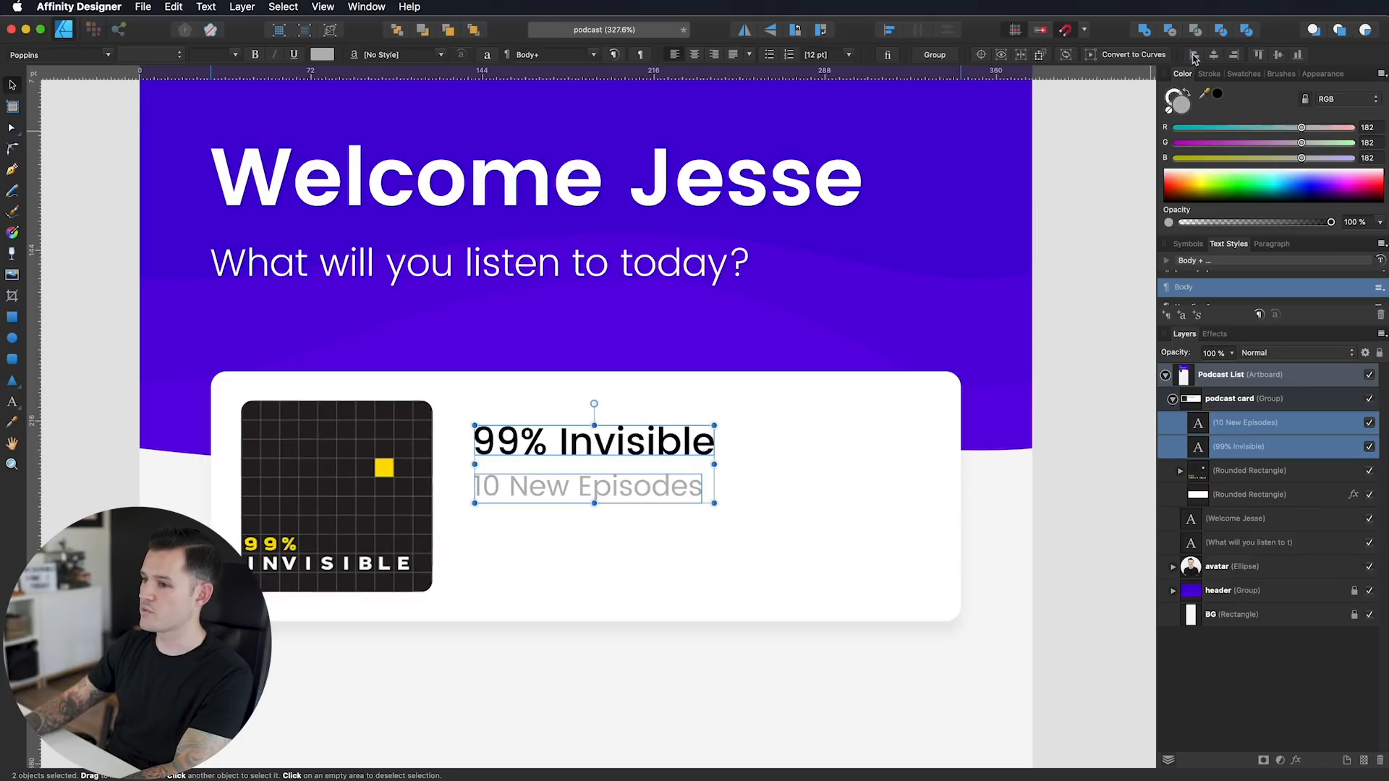
# Step: Move the title and the "10 New Episodes" line together slightly up and to the right beside the cover art
pyautogui.moveTo(514, 440)
pyautogui.mouseDown()
pyautogui.moveTo(515, 418)
pyautogui.moveTo(541, 436)
pyautogui.mouseUp()
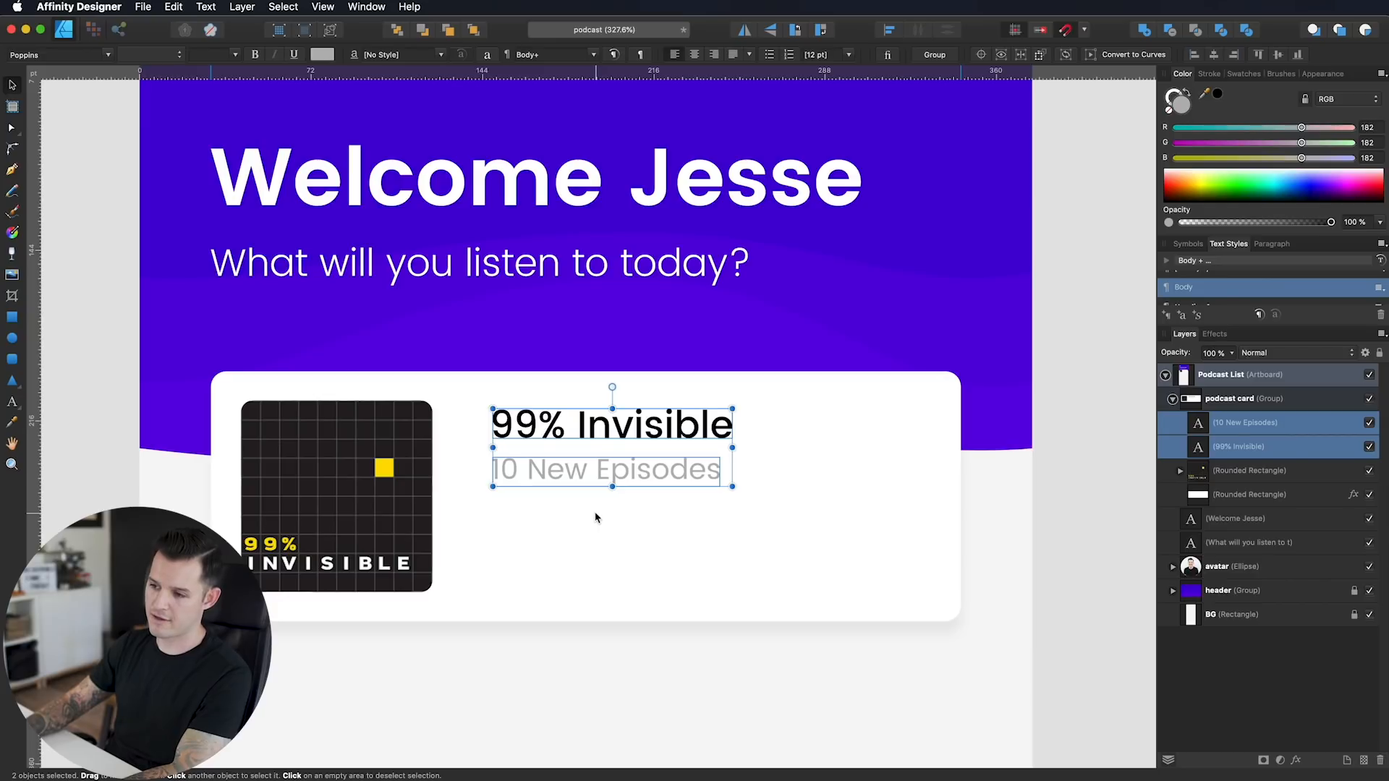
pyautogui.click(564, 569)
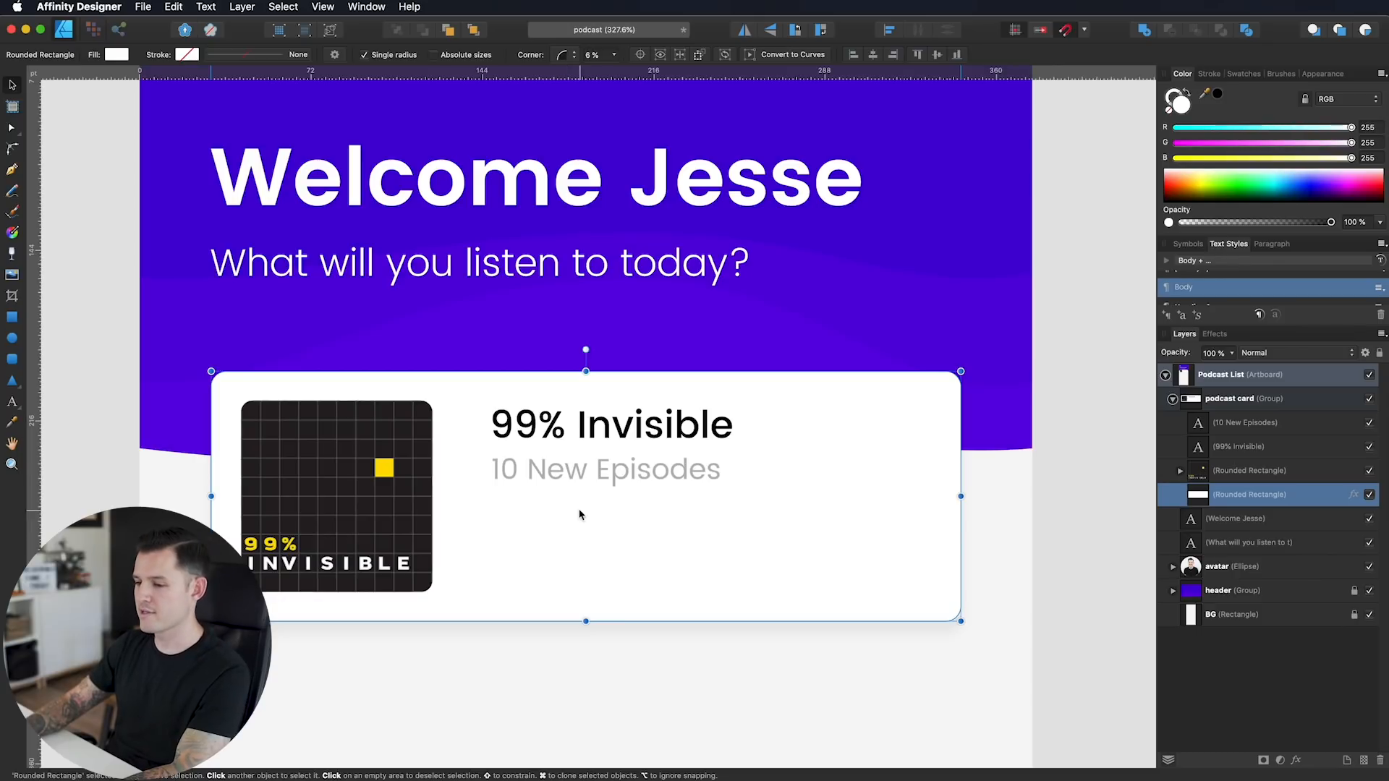
pyautogui.click(580, 473)
pyautogui.click(581, 429)
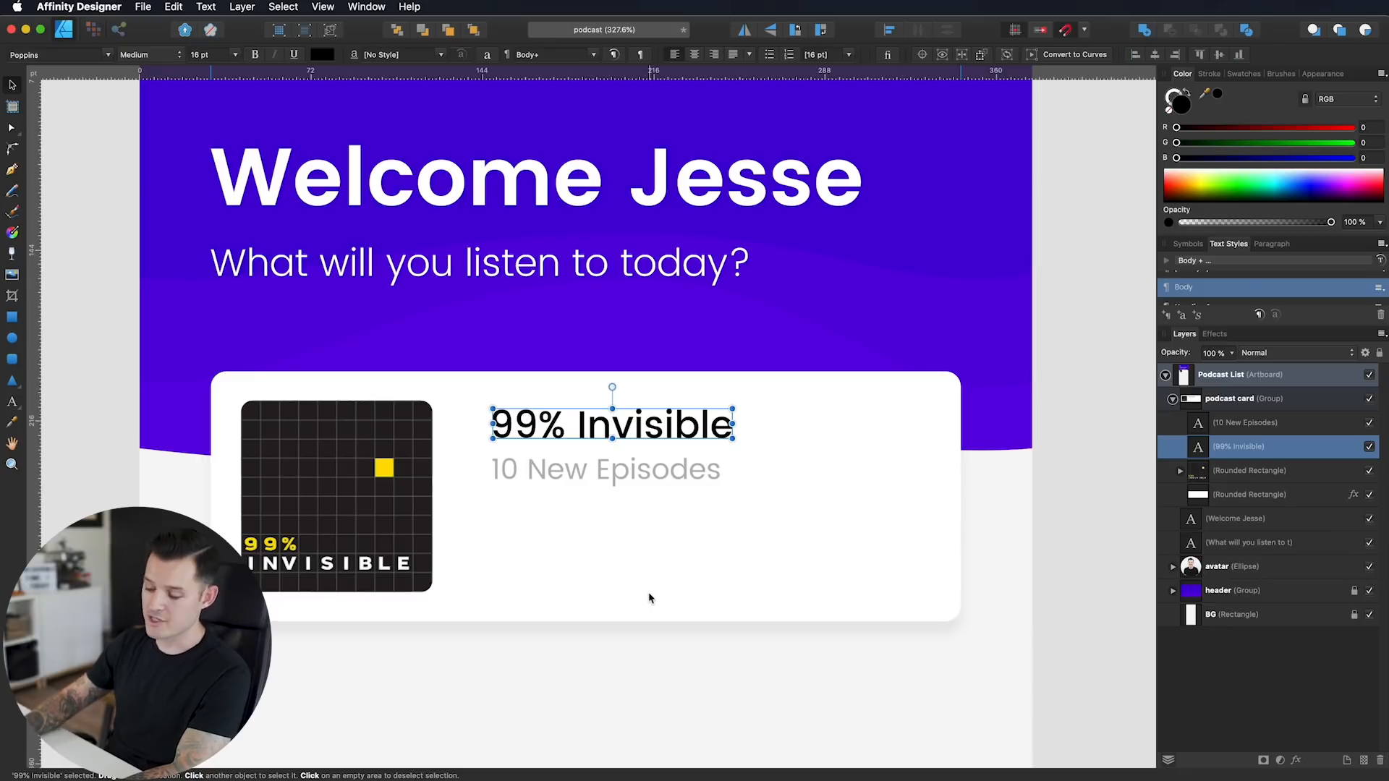
# Step: Collapse the podcast card group and select the whole group, with the card's lower right area in close view
pyautogui.press('super+equal')
pyautogui.press('super+equal')
pyautogui.press('super+equal')
pyautogui.press('super+equal')
pyautogui.moveTo(716, 589); pyautogui.dragTo(605, 205)
pyautogui.moveTo(622, 315); pyautogui.dragTo(316, 419)
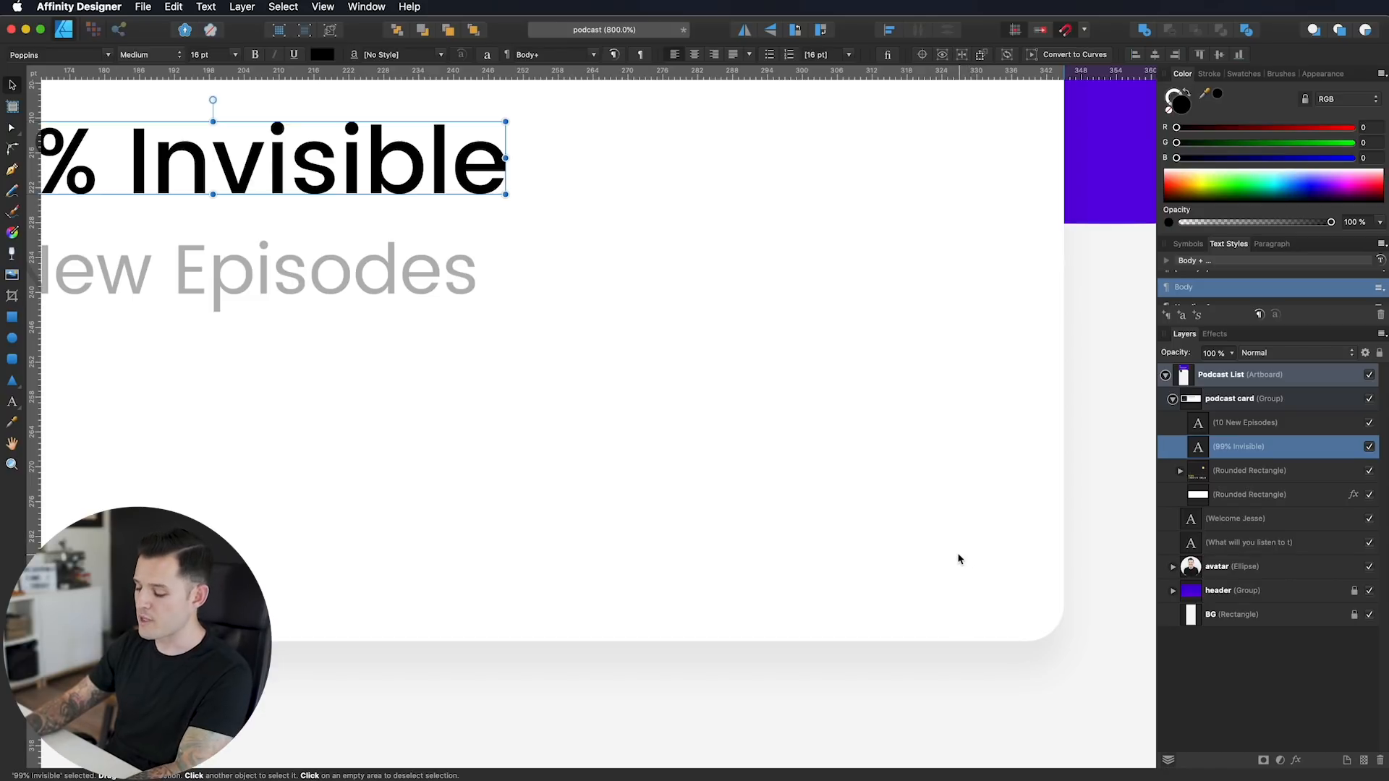
pyautogui.click(1173, 399)
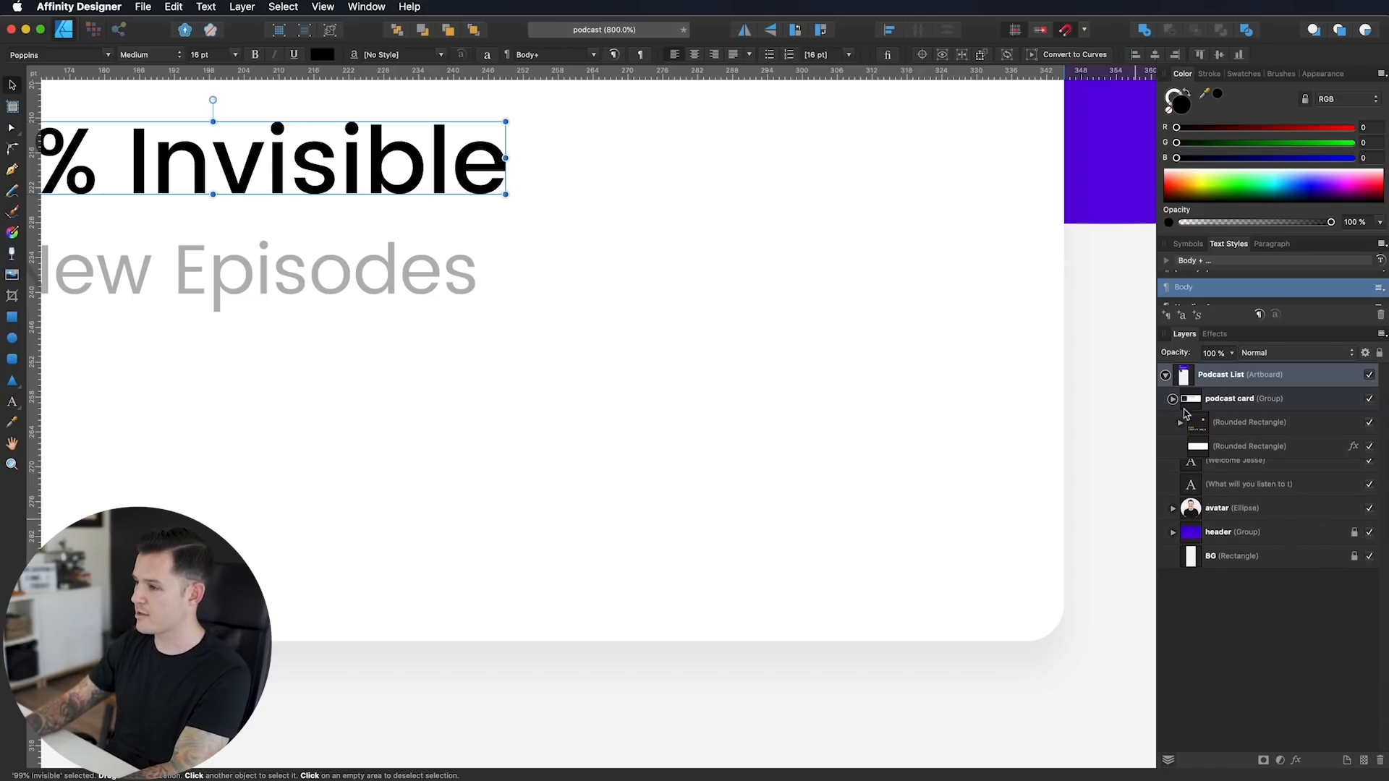
pyautogui.click(1275, 400)
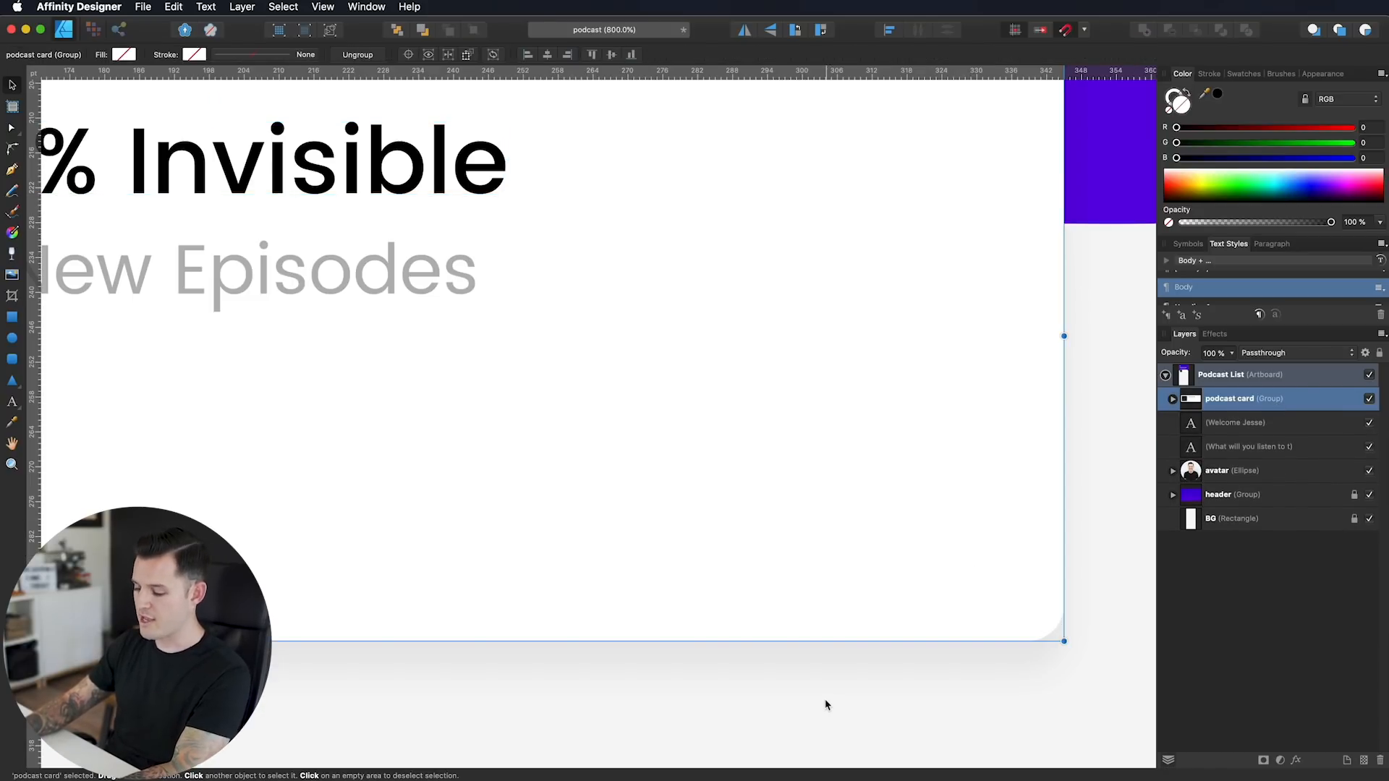
# Step: Draw a square with the rectangle tool in the empty lower right area of the podcast card
pyautogui.press('m')
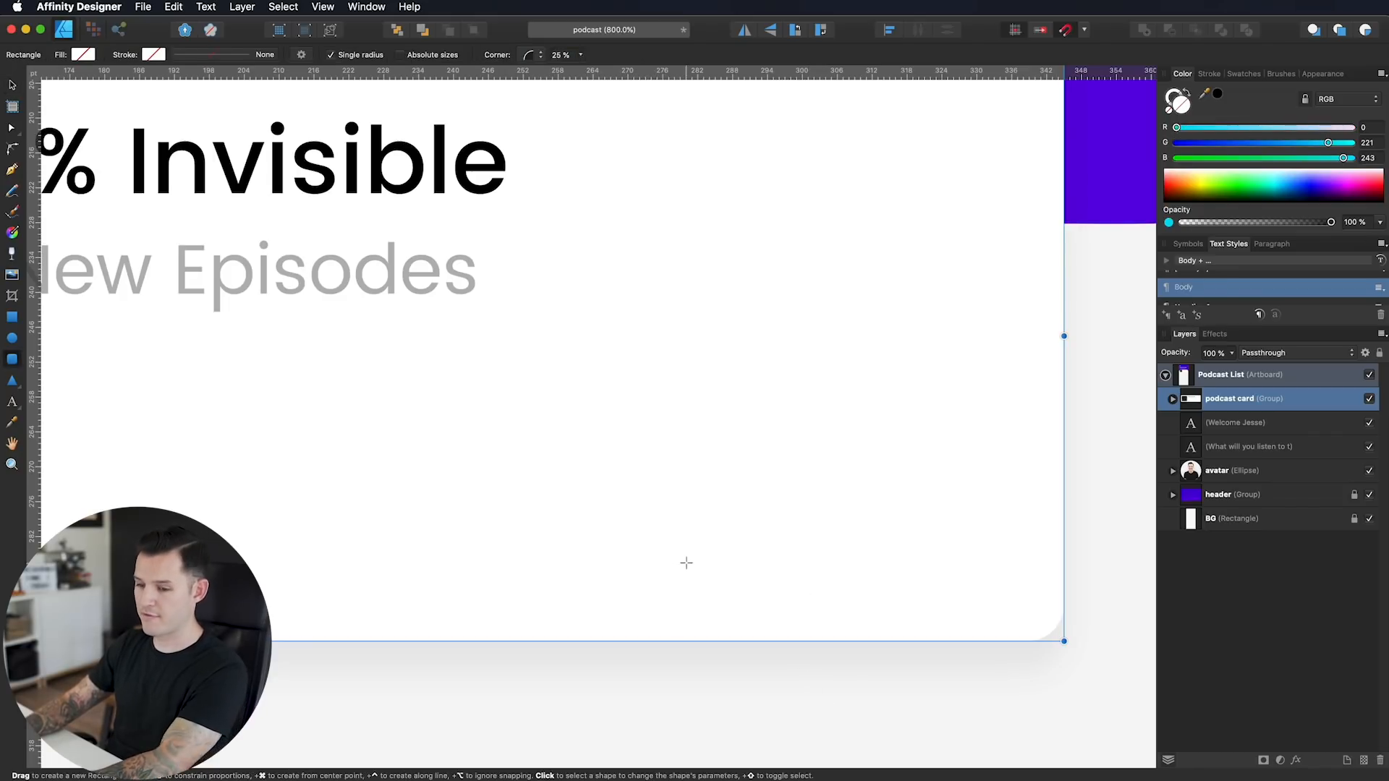
pyautogui.moveTo(771, 439); pyautogui.dragTo(913, 581)
pyautogui.press('v')
pyautogui.moveTo(846, 509); pyautogui.dragTo(768, 471)
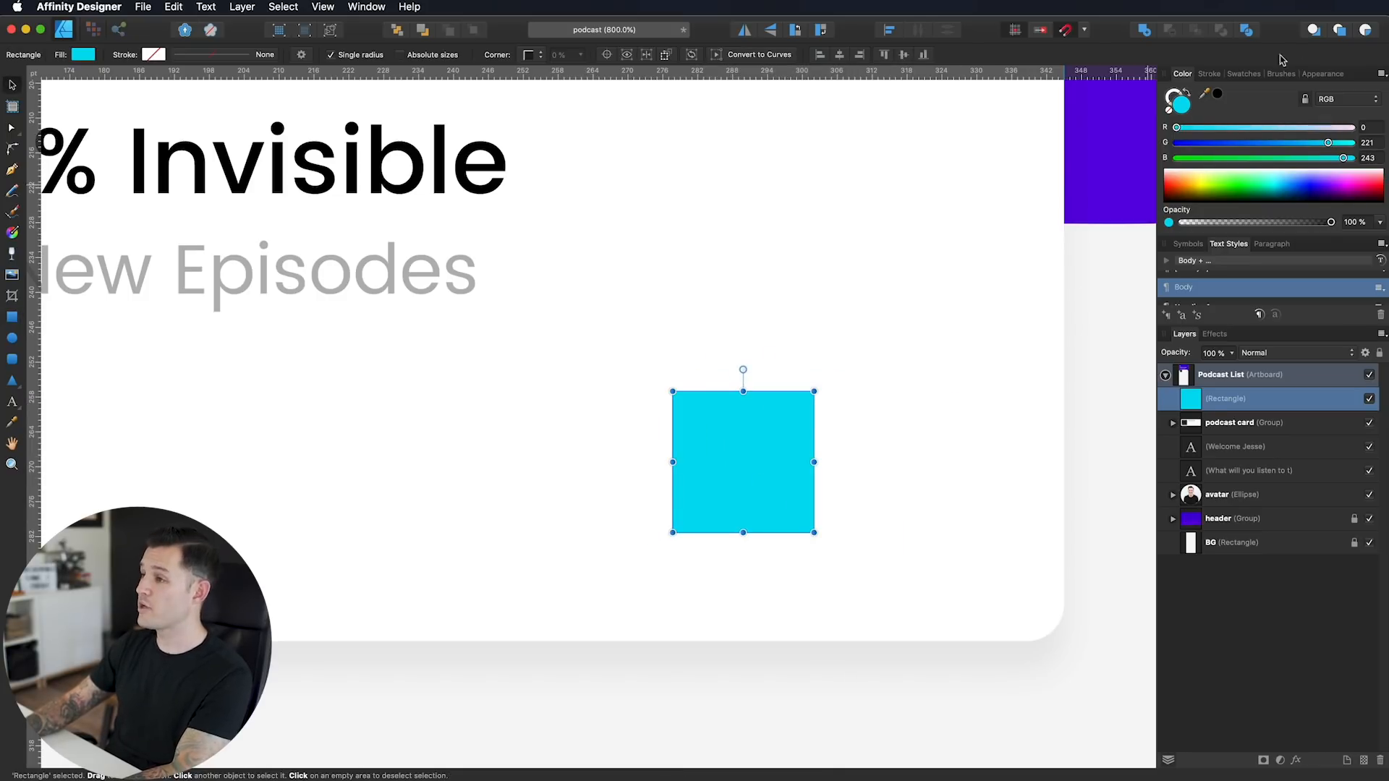
# Step: Colour the square black, nudge it slightly down and right, and swap its fill to a stroke with no fill
pyautogui.click(1226, 201)
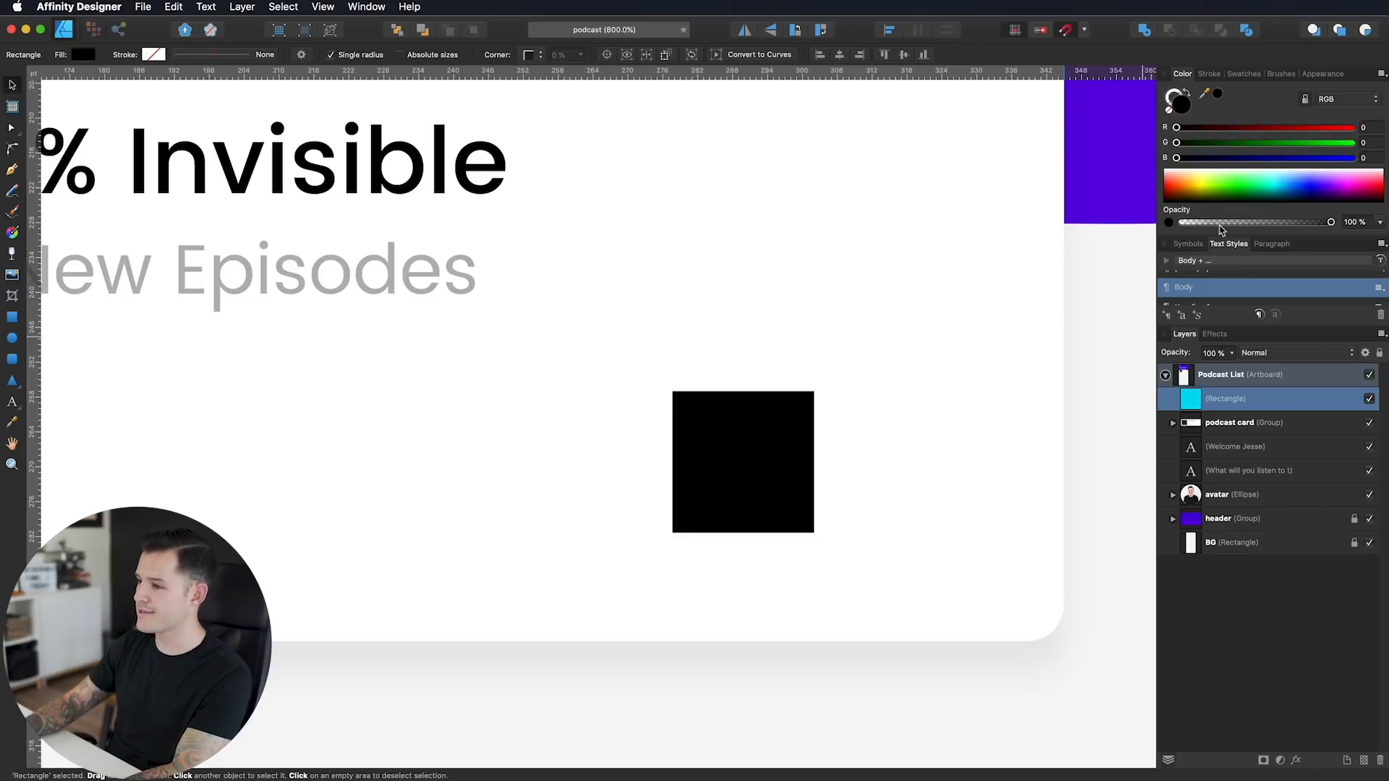
pyautogui.moveTo(761, 439); pyautogui.dragTo(770, 458)
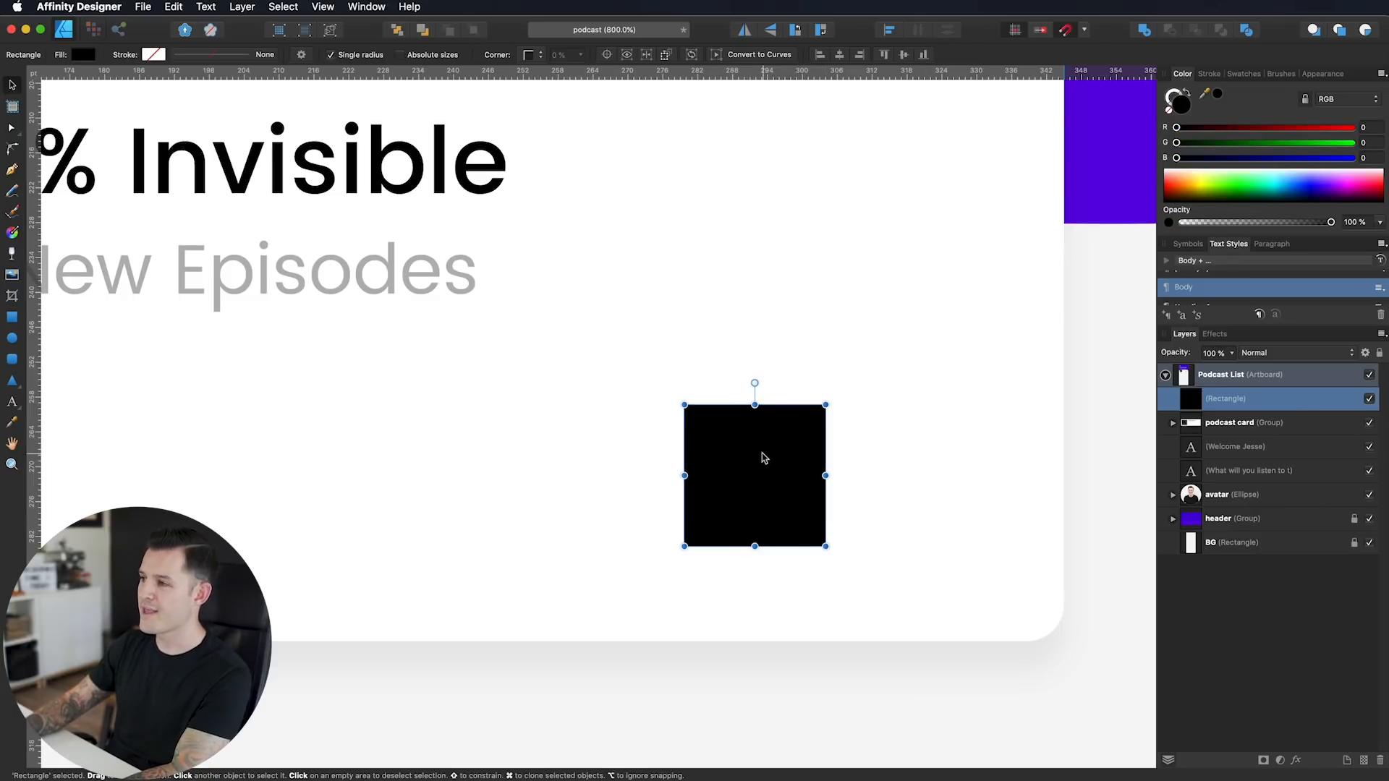
pyautogui.click(1187, 94)
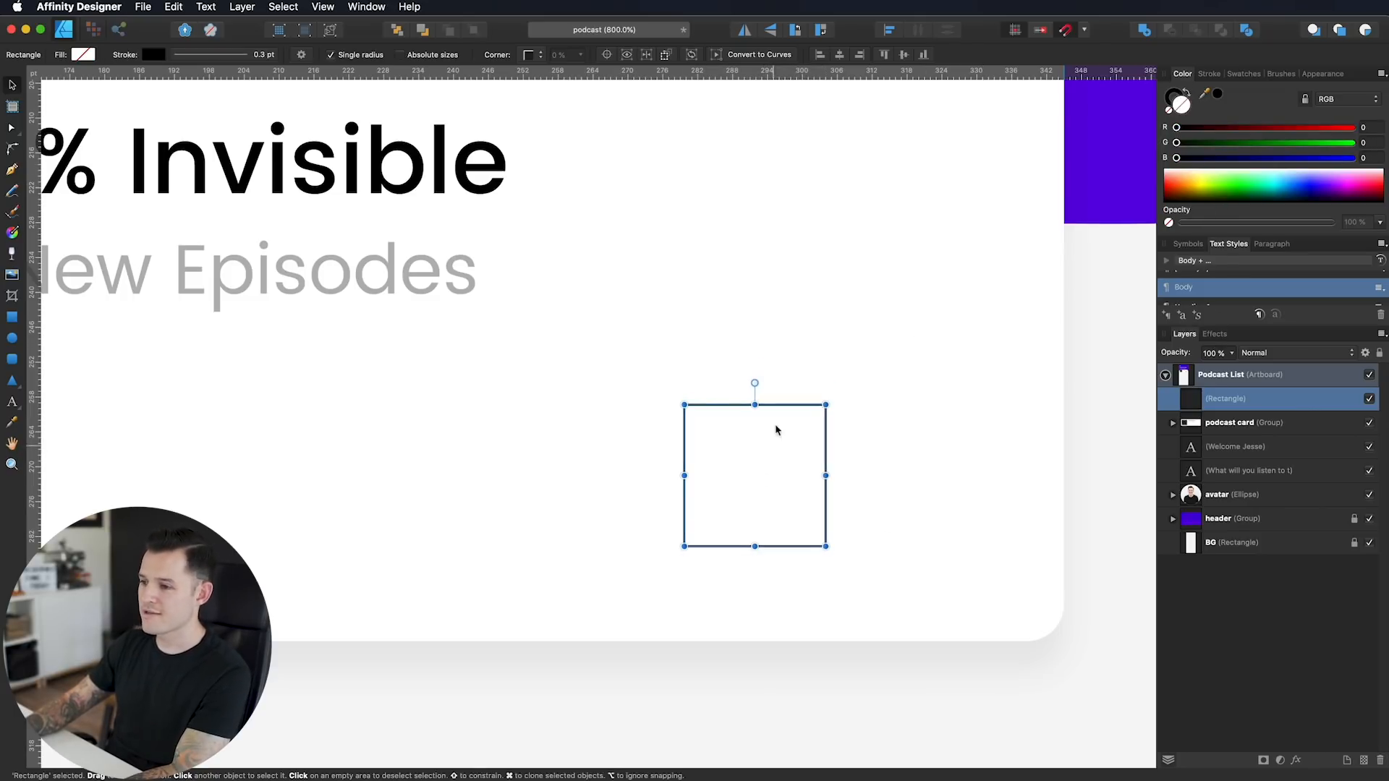
# Step: Set the square's stroke width to 2 pt
pyautogui.click(1208, 74)
pyautogui.moveTo(1207, 116); pyautogui.dragTo(1230, 120)
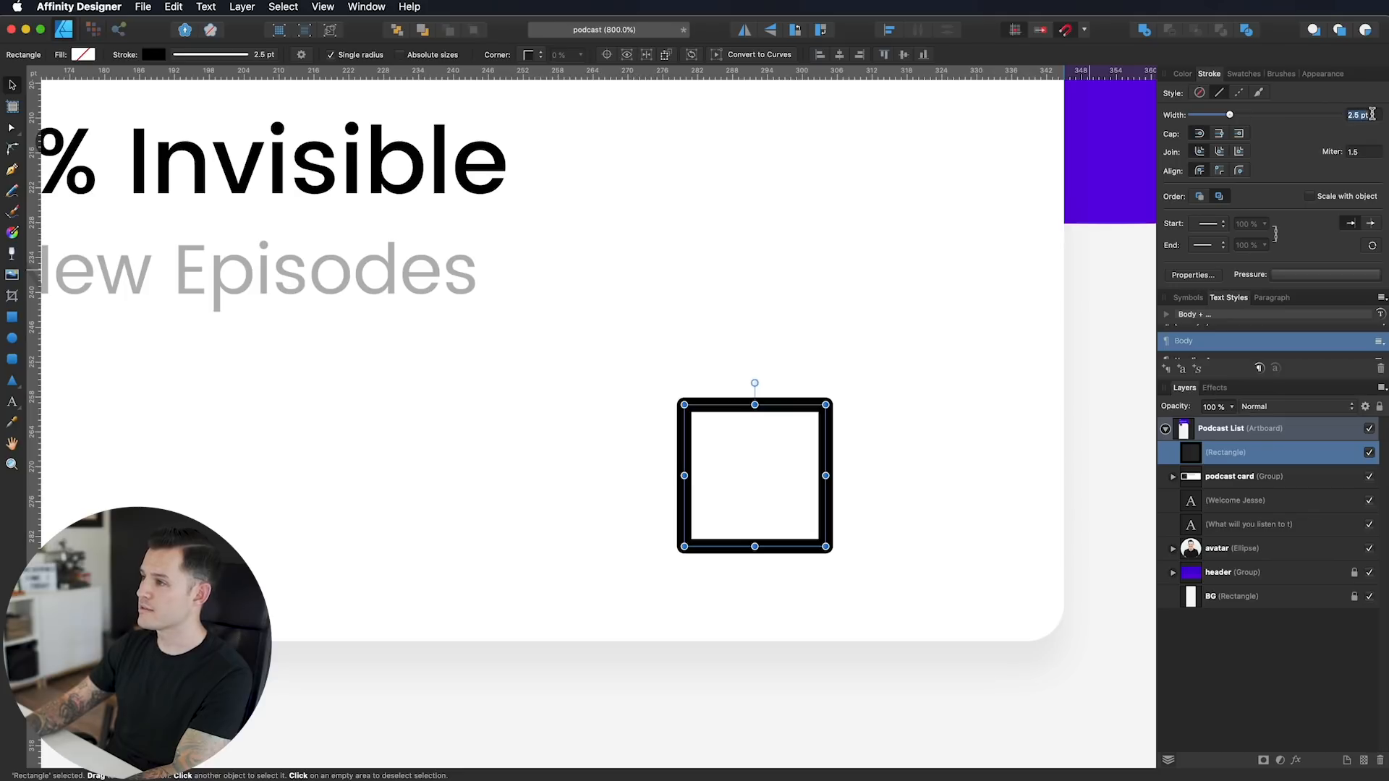
pyautogui.write('2')
pyautogui.press('Return')
pyautogui.click(875, 384)
pyautogui.click(738, 407)
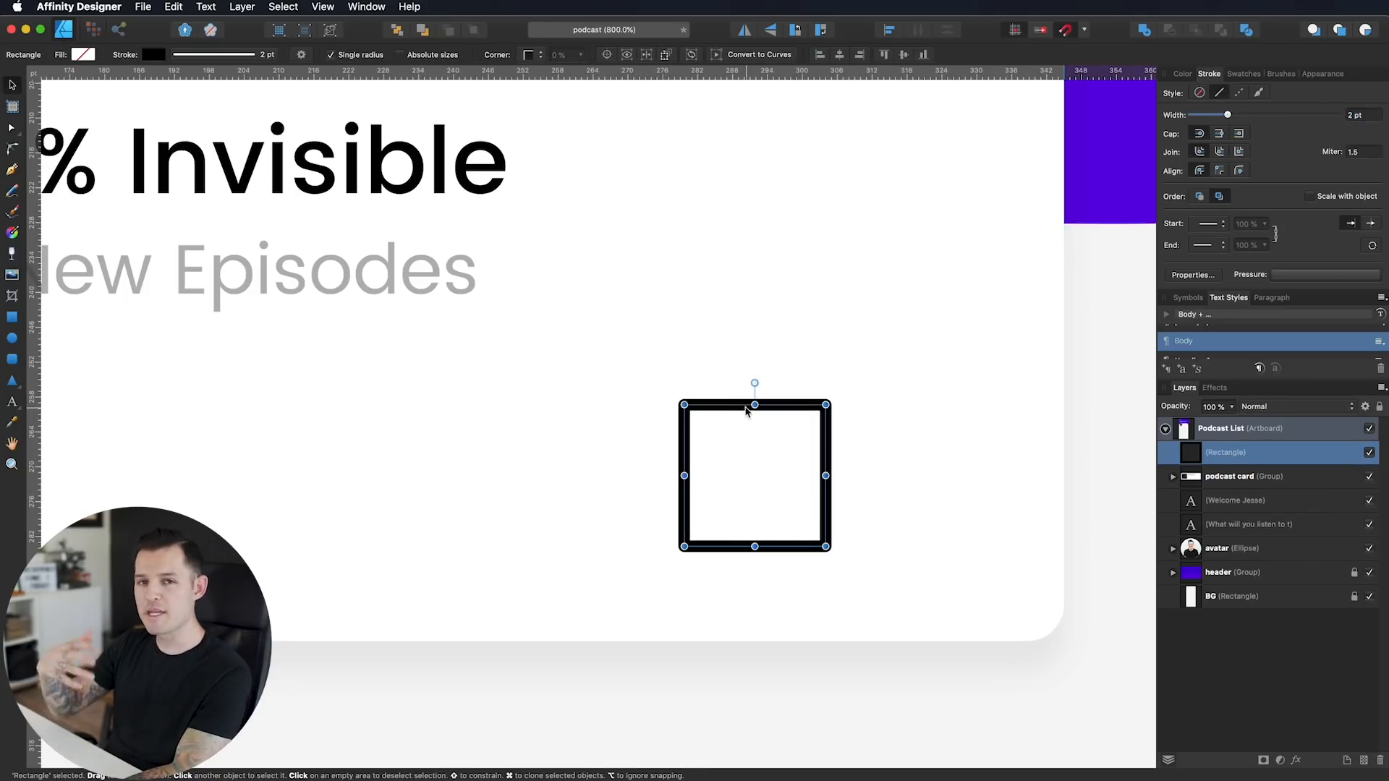
# Step: Convert the square to curves and add two nodes on its top edge, one on each side of the middle
pyautogui.click(768, 58)
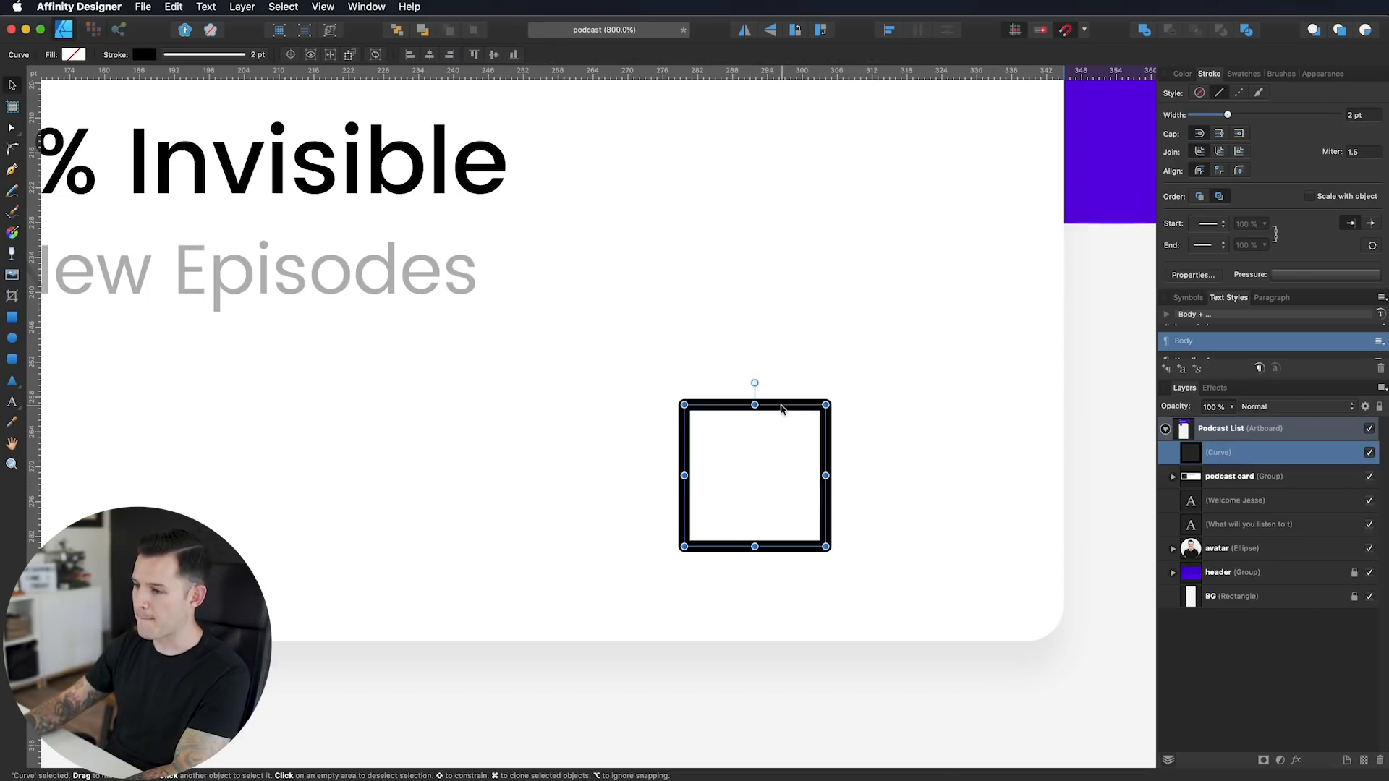
pyautogui.press('a')
pyautogui.click(787, 405)
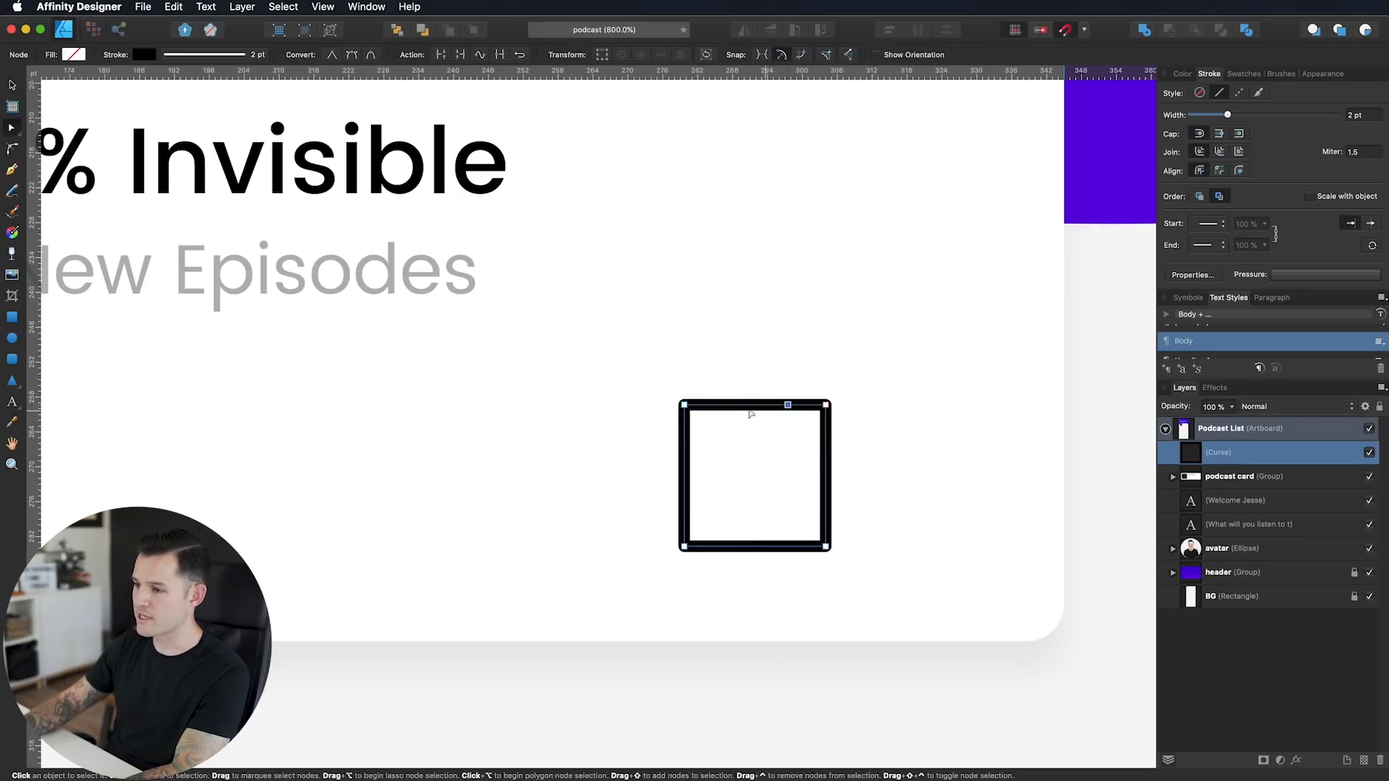
pyautogui.click(723, 405)
pyautogui.press('v')
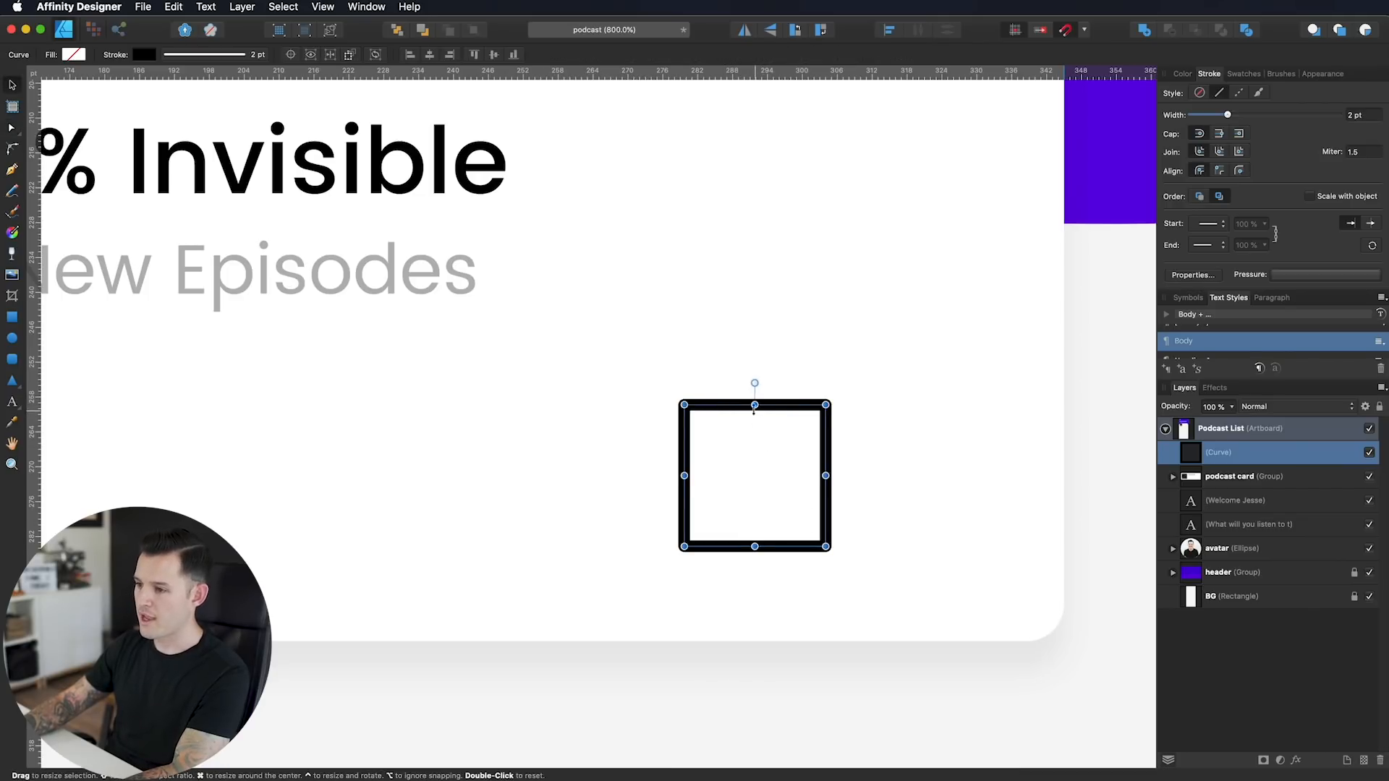
pyautogui.press('a')
pyautogui.click(757, 405)
pyautogui.press('super+z')
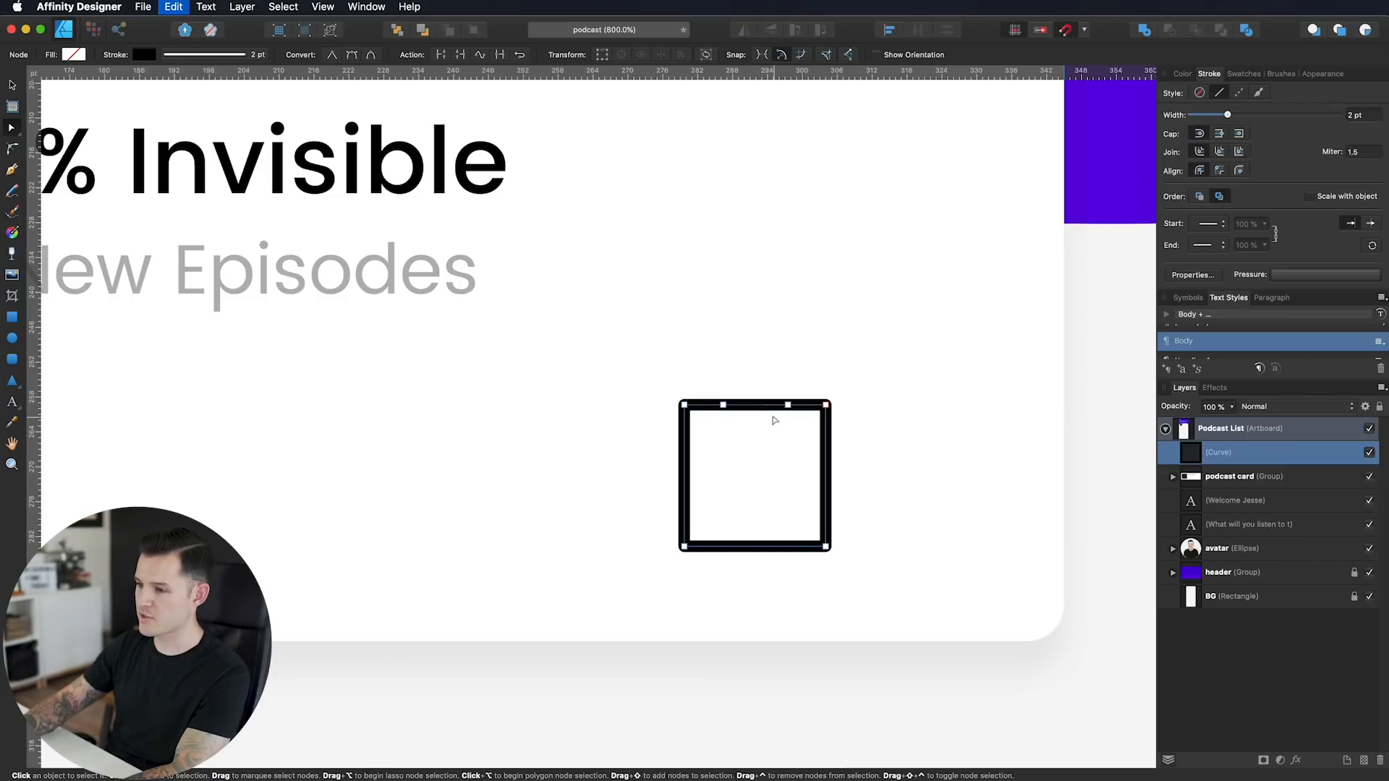
# Step: Break the curve at the two added nodes on the top edge
pyautogui.click(788, 405)
pyautogui.keyDown('shift'); pyautogui.click(723, 405); pyautogui.keyUp('shift')
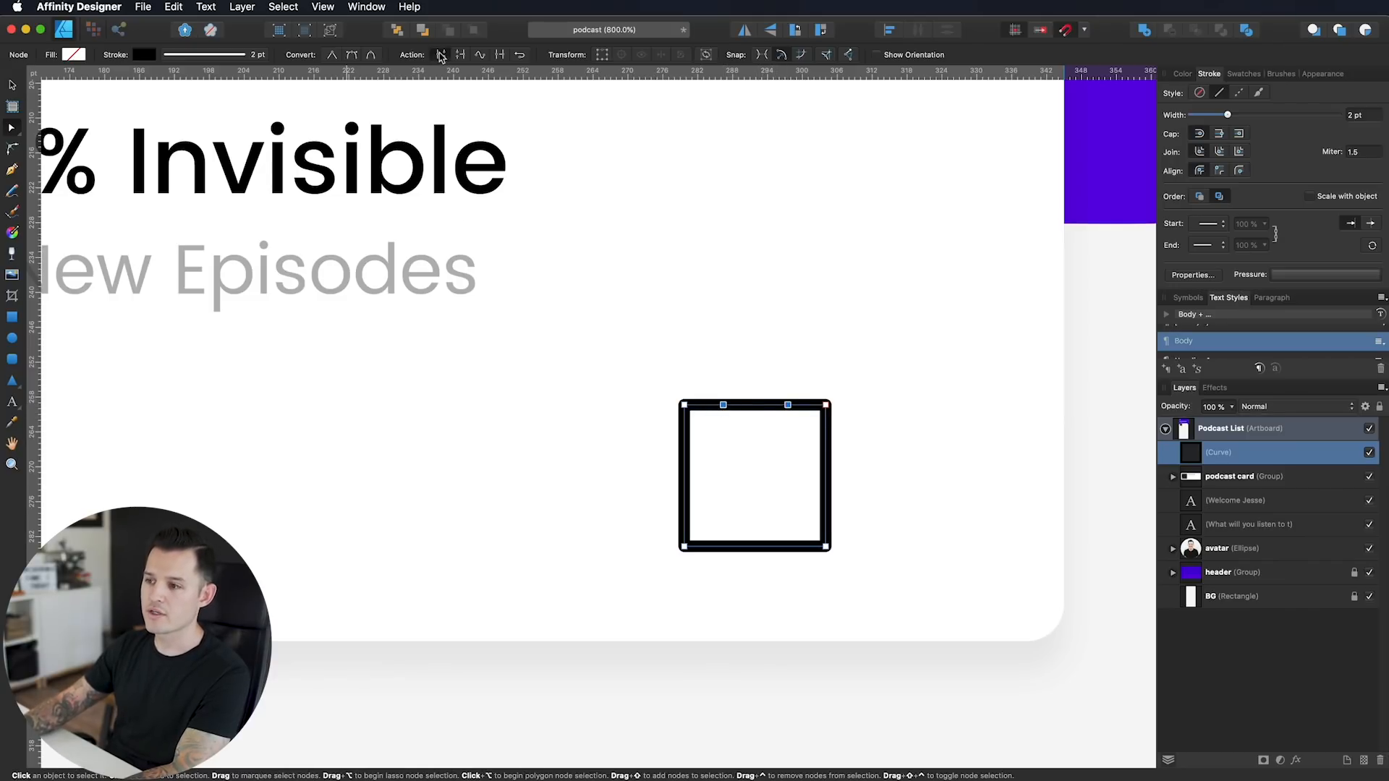
pyautogui.click(441, 55)
# Step: Delete the broken top-edge nodes and the segment between them, leaving an open U-shaped curve
pyautogui.click(722, 405)
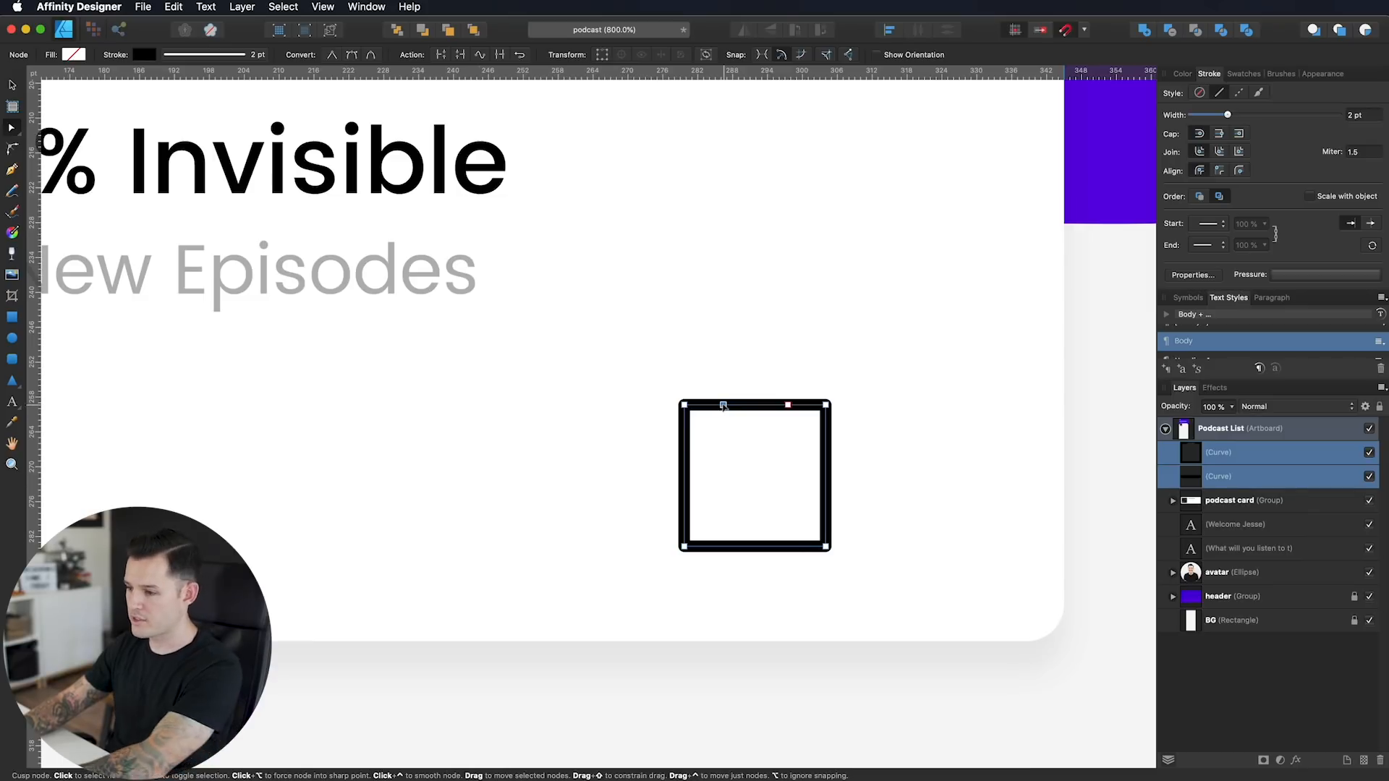
pyautogui.press('Delete')
pyautogui.press('Delete')
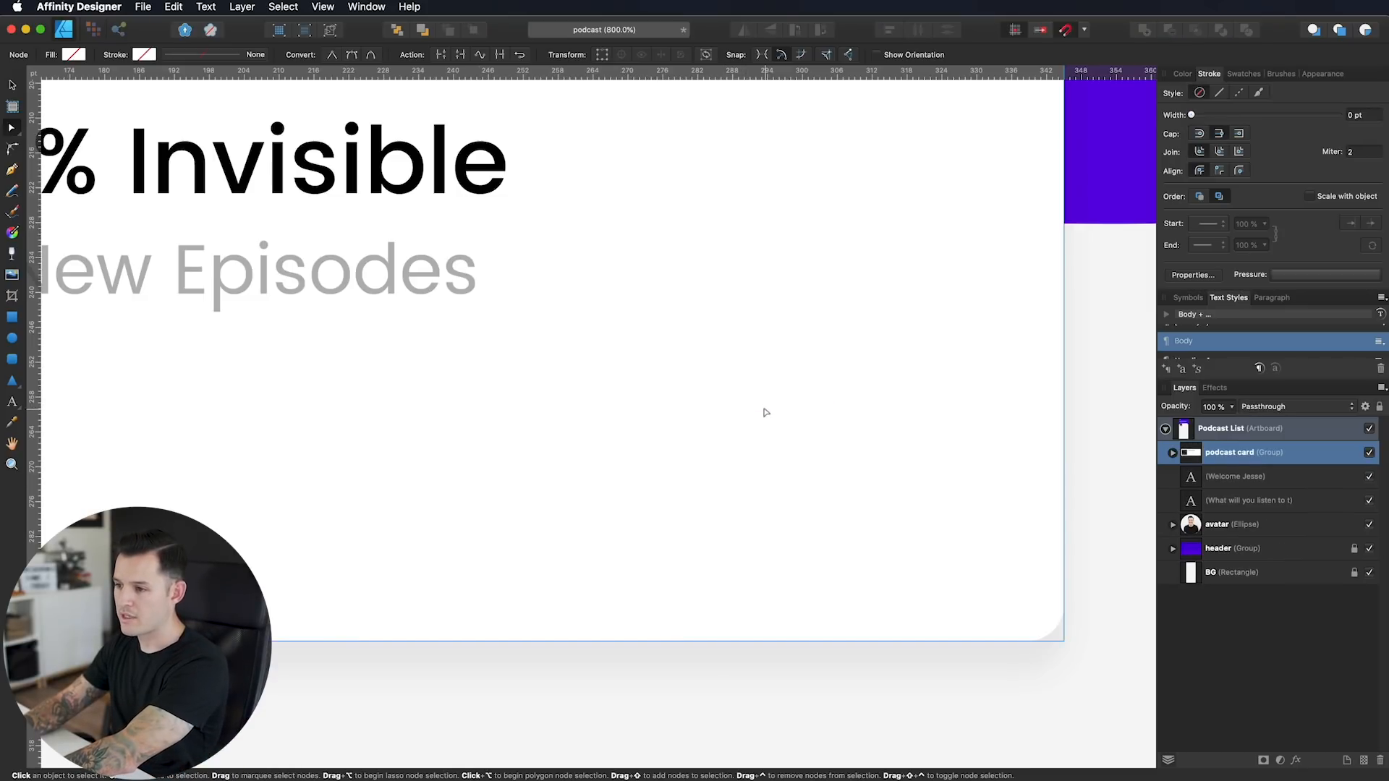
pyautogui.press('super+z')
pyautogui.click(723, 405)
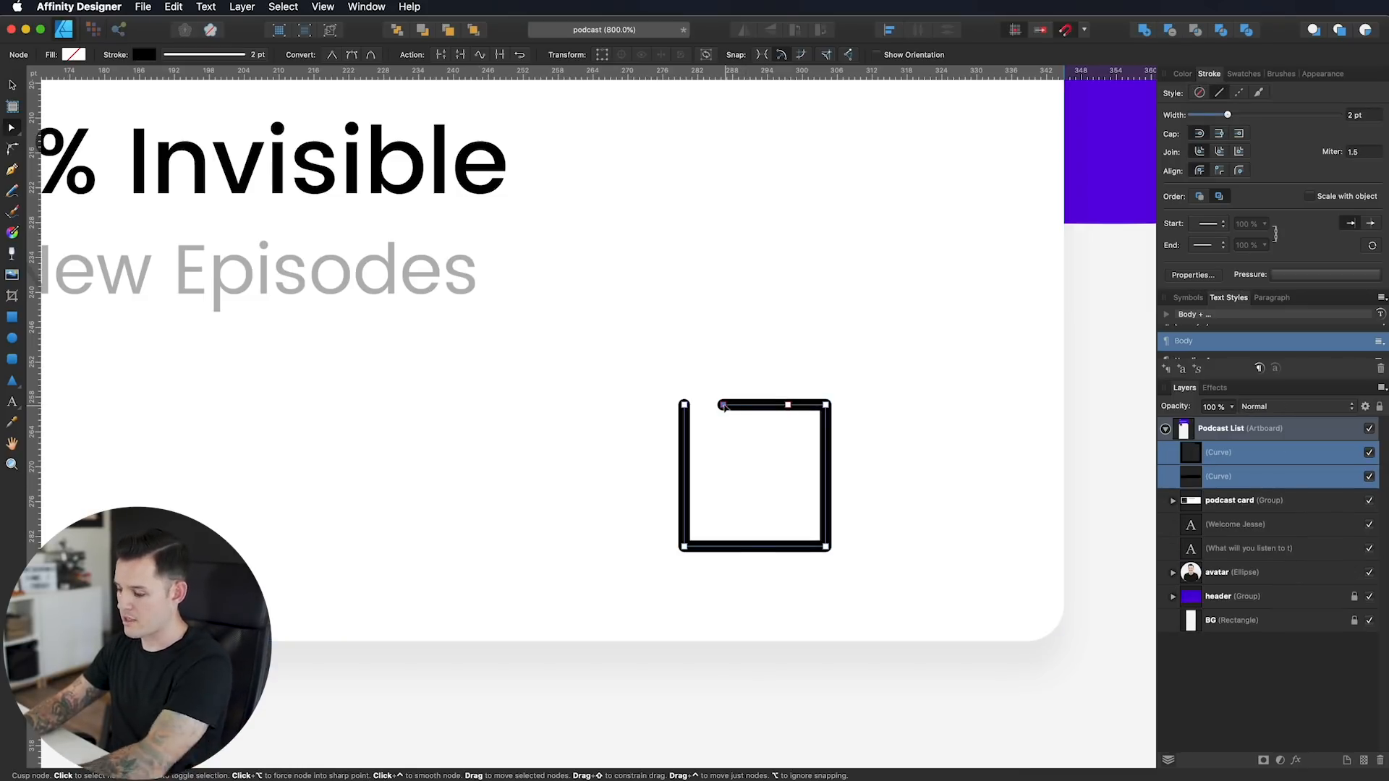
pyautogui.press('Delete')
pyautogui.click(788, 406)
pyautogui.press('Delete')
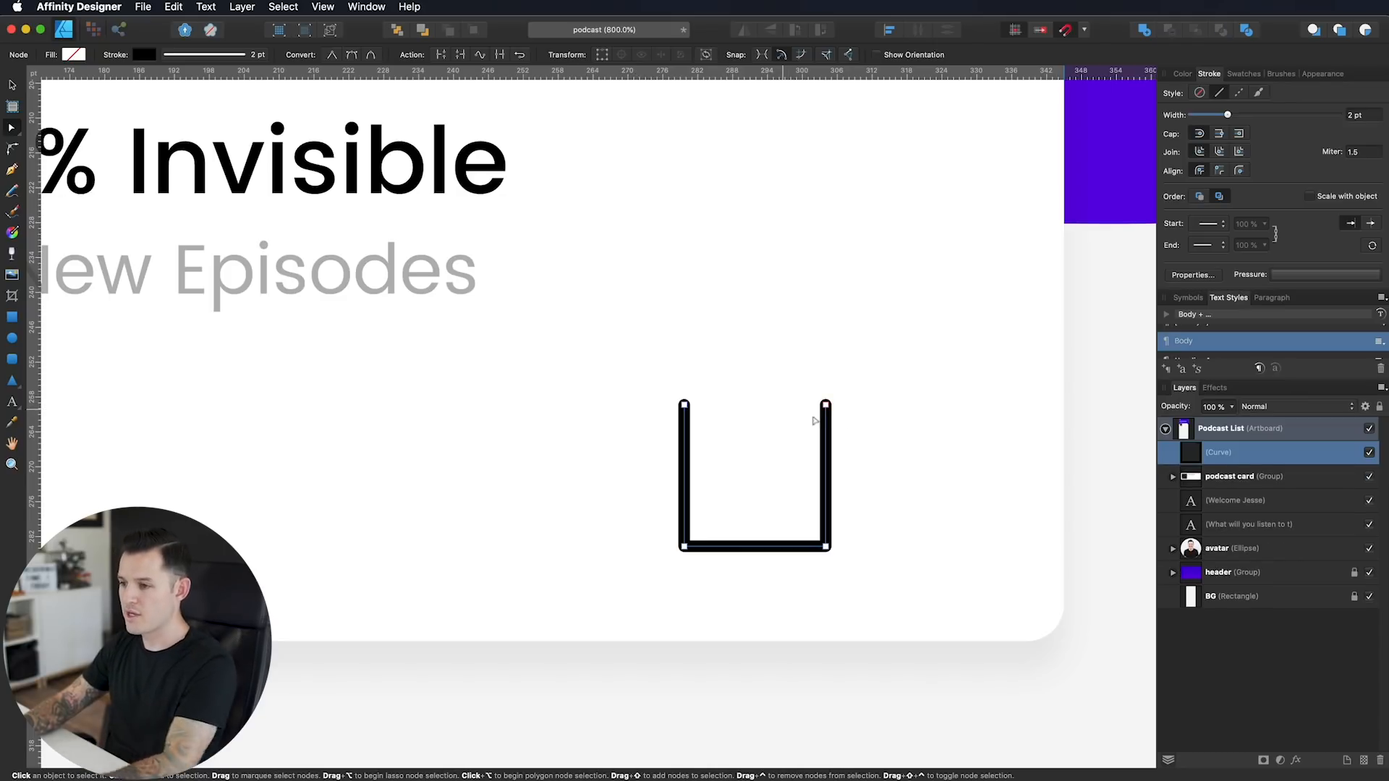
pyautogui.click(286, 384)
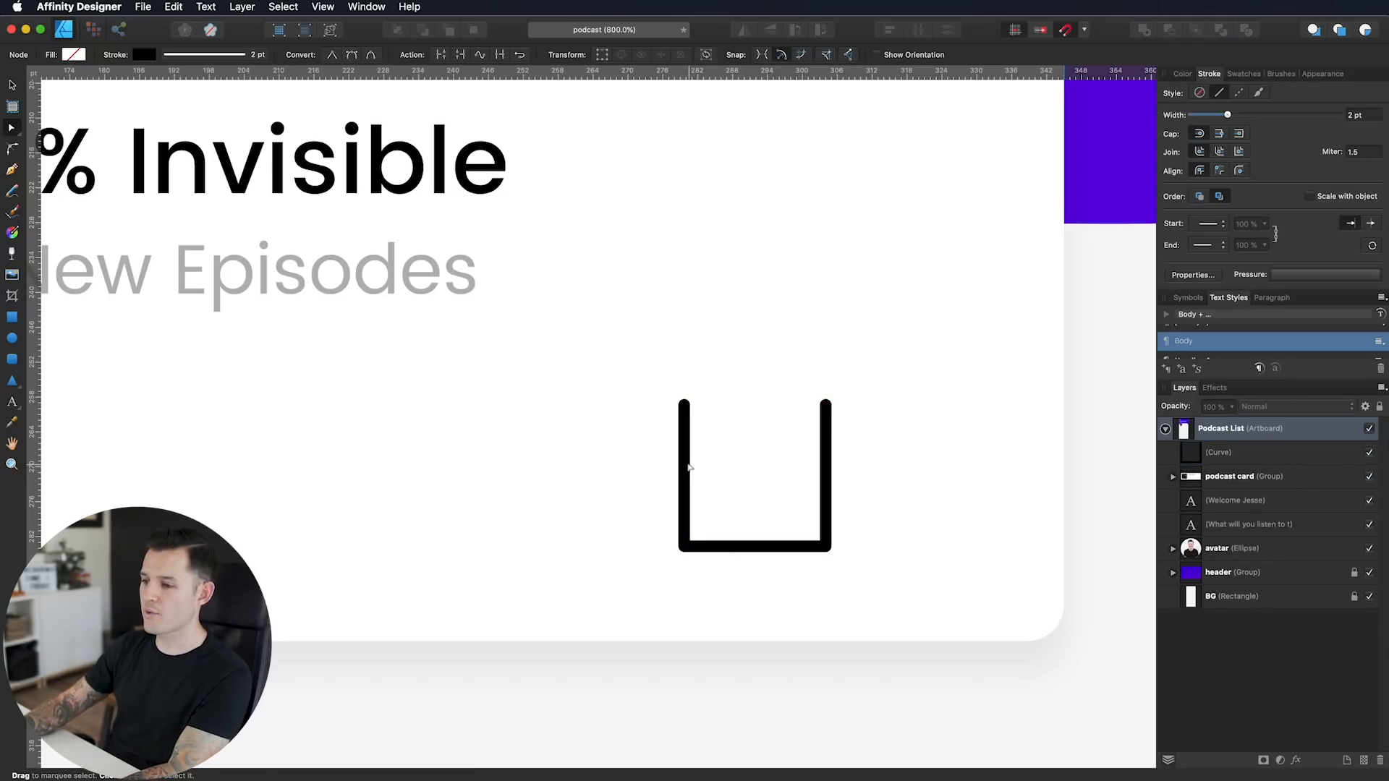
# Step: Draw short horizontal segments inward from both upper ends of the U shape with the Pen tool, leaving a gap between them
pyautogui.click(684, 469)
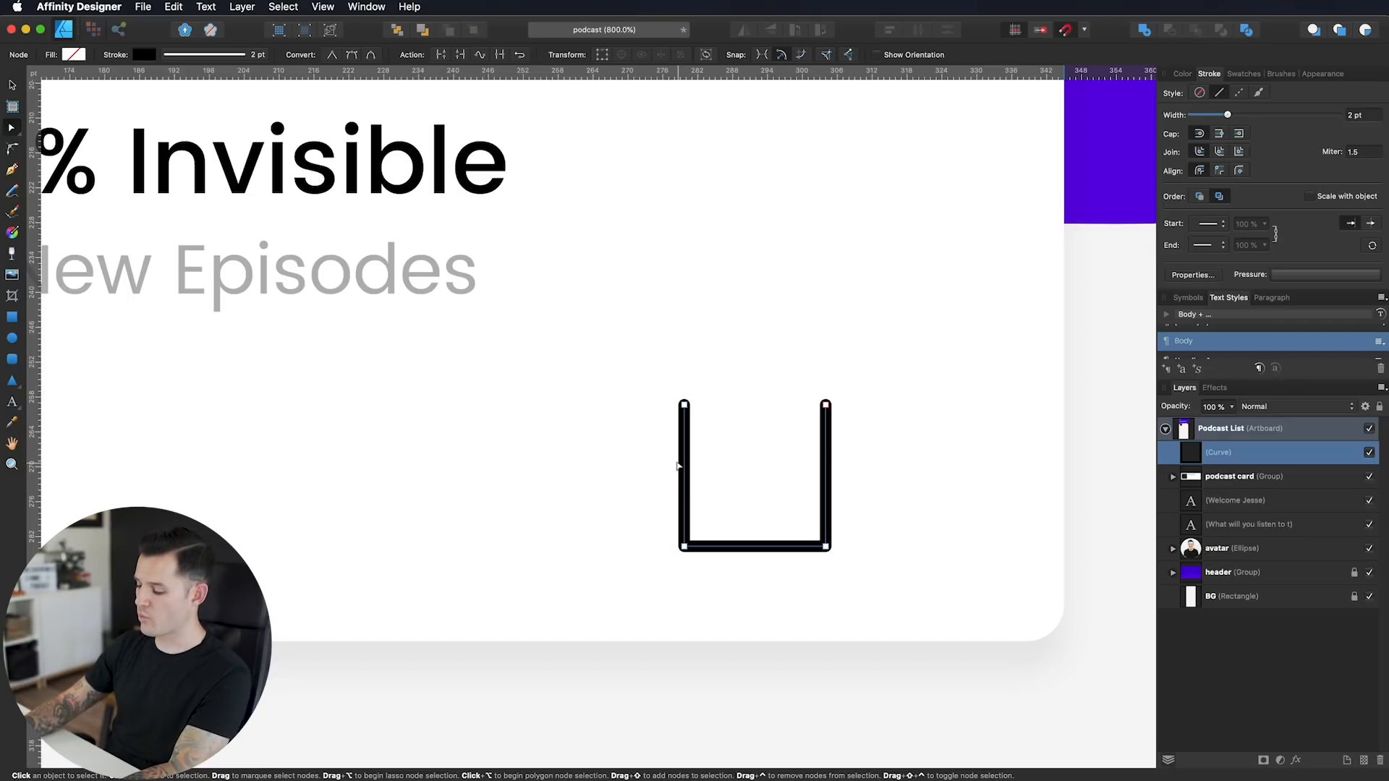
pyautogui.scroll(2, 678, 467)
pyautogui.hscroll(2, 678, 467)
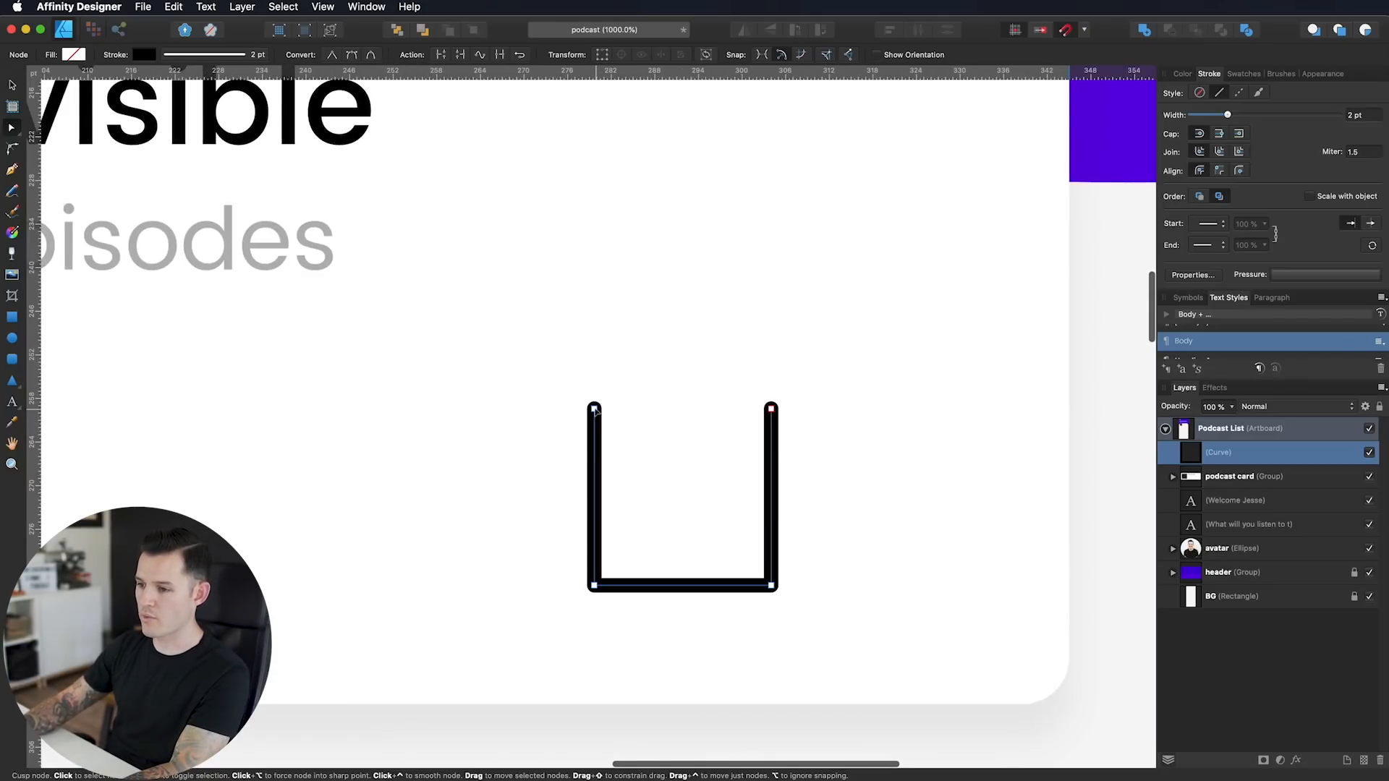
pyautogui.click(594, 410)
pyautogui.press('p')
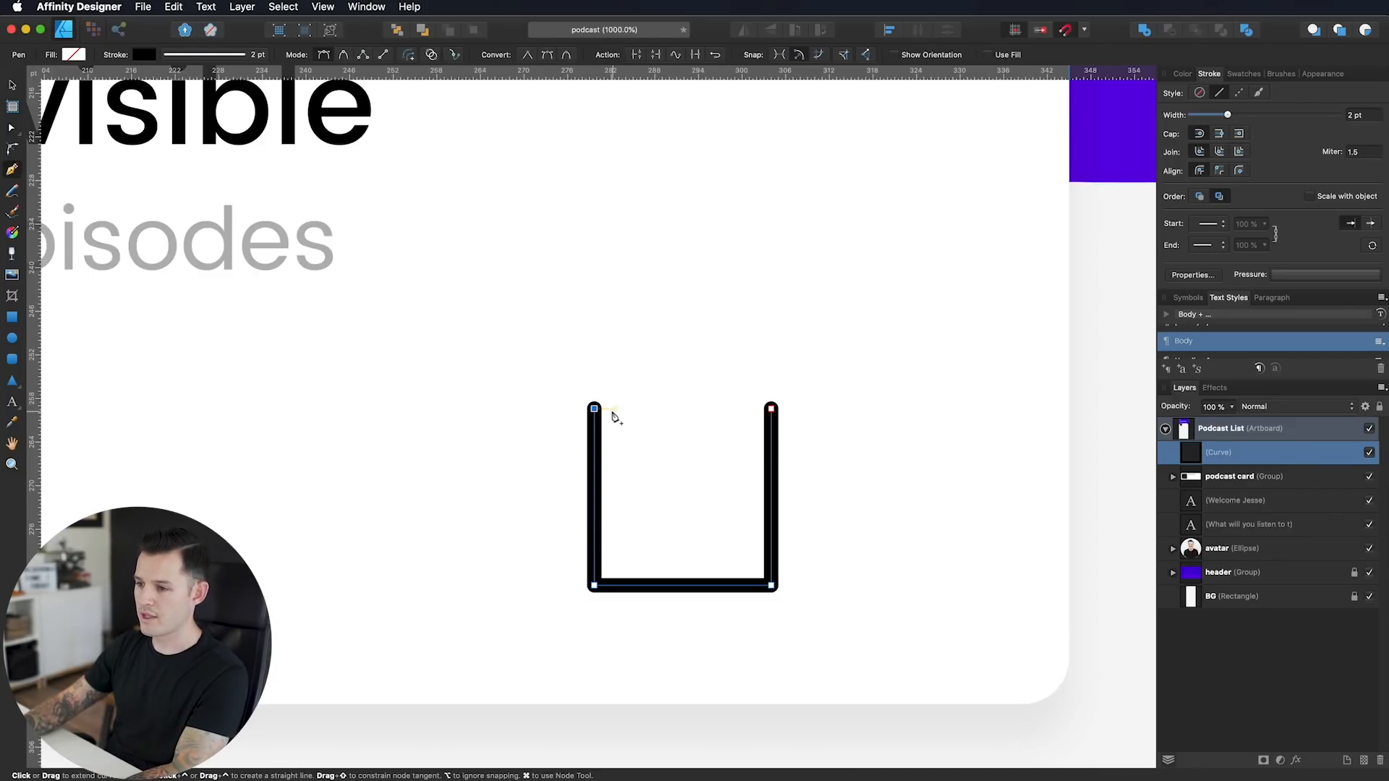
pyautogui.click(652, 409)
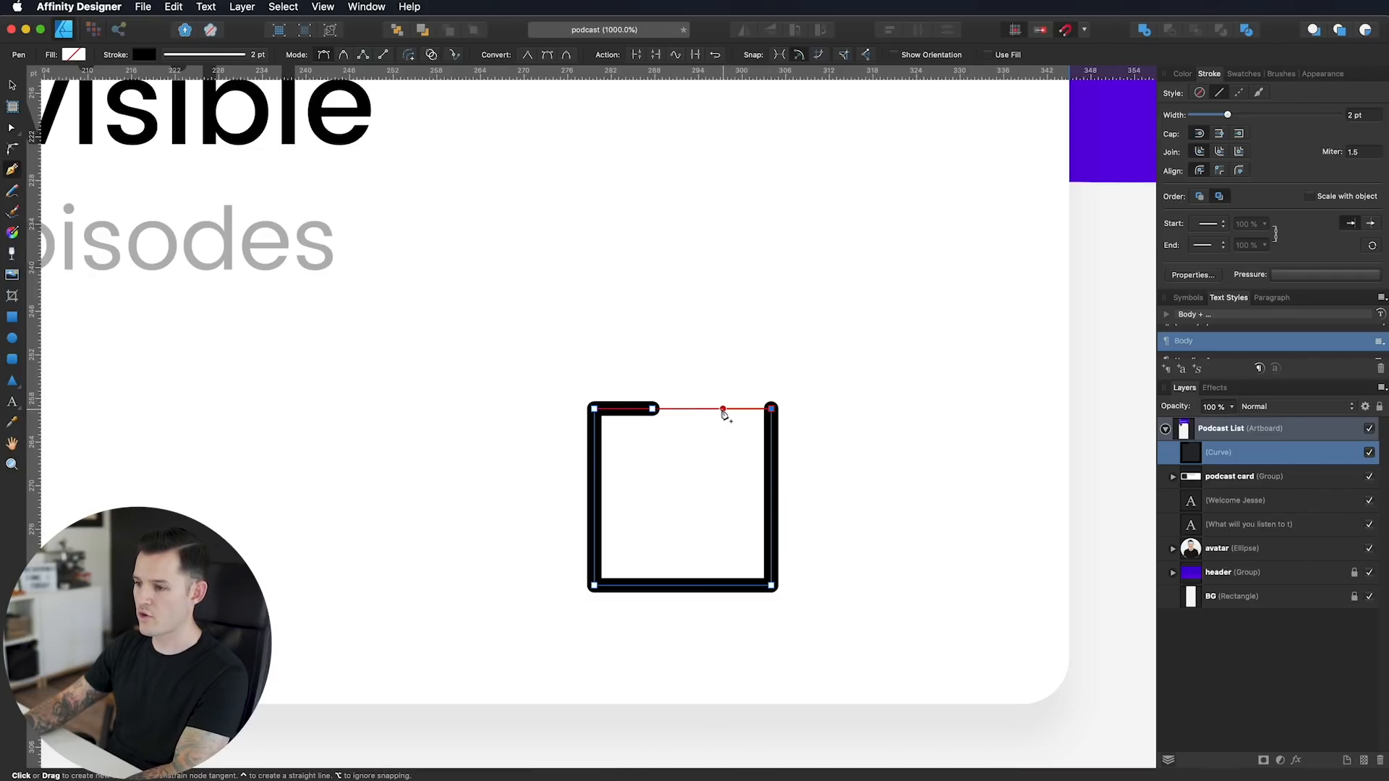
pyautogui.click(721, 409)
pyautogui.press('Escape')
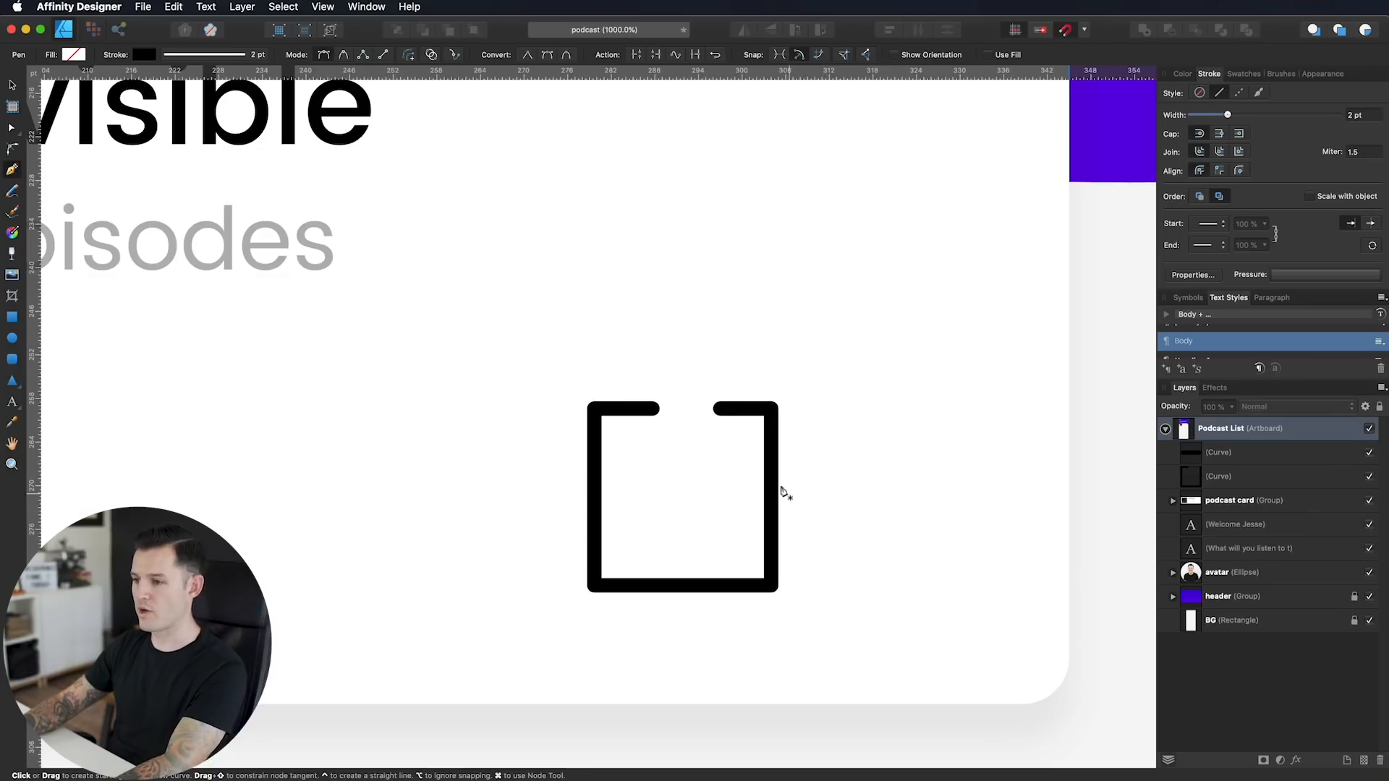
# Step: Widen the gap in the top edge by moving the inner end nodes of both short segments outward
pyautogui.click(721, 411)
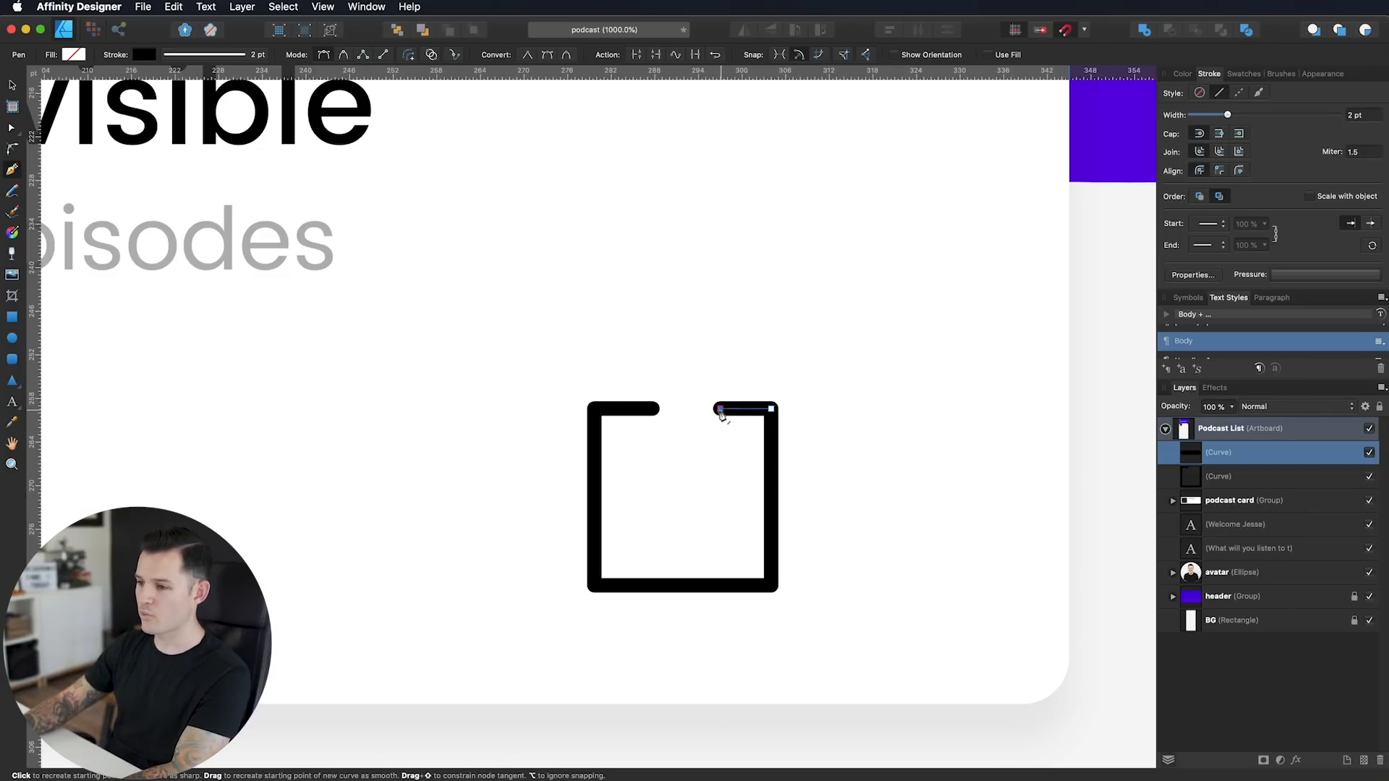
pyautogui.click(707, 410)
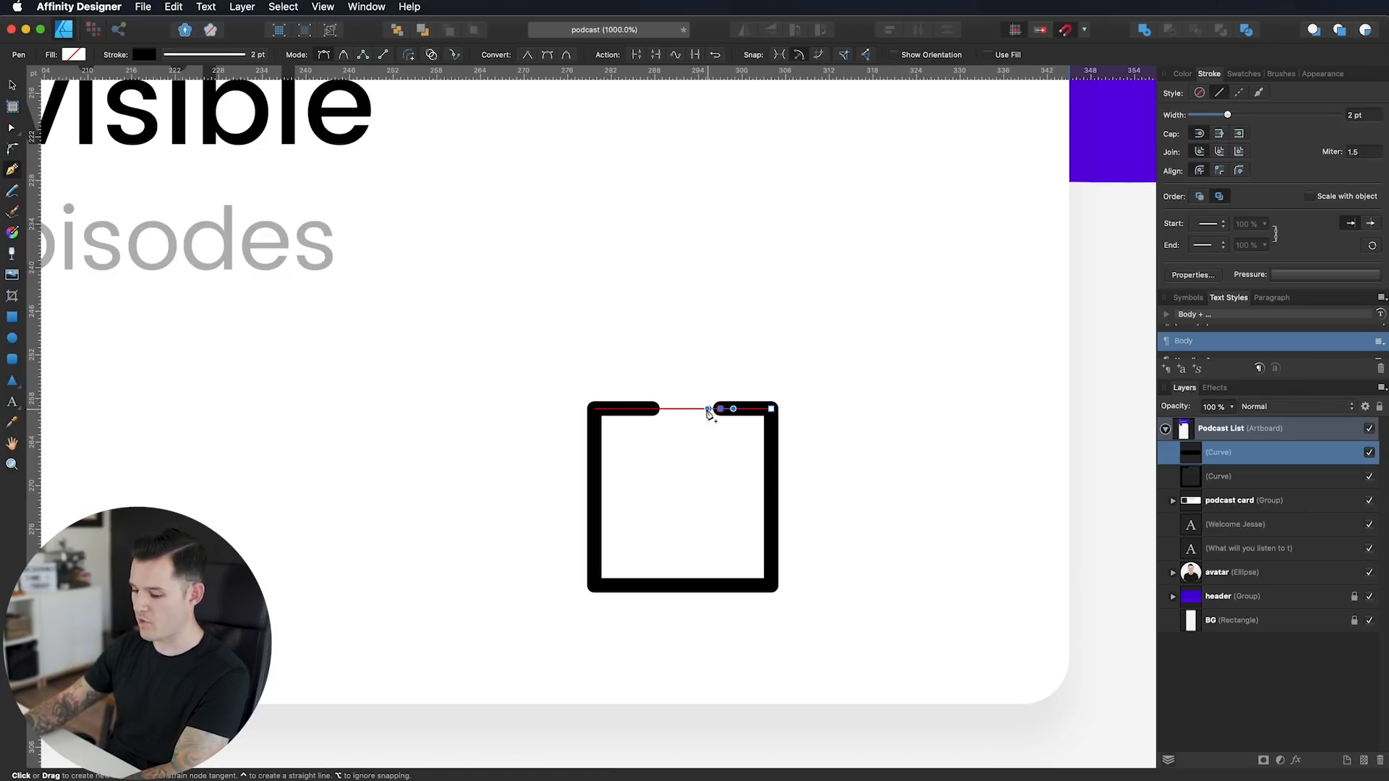
pyautogui.press('a')
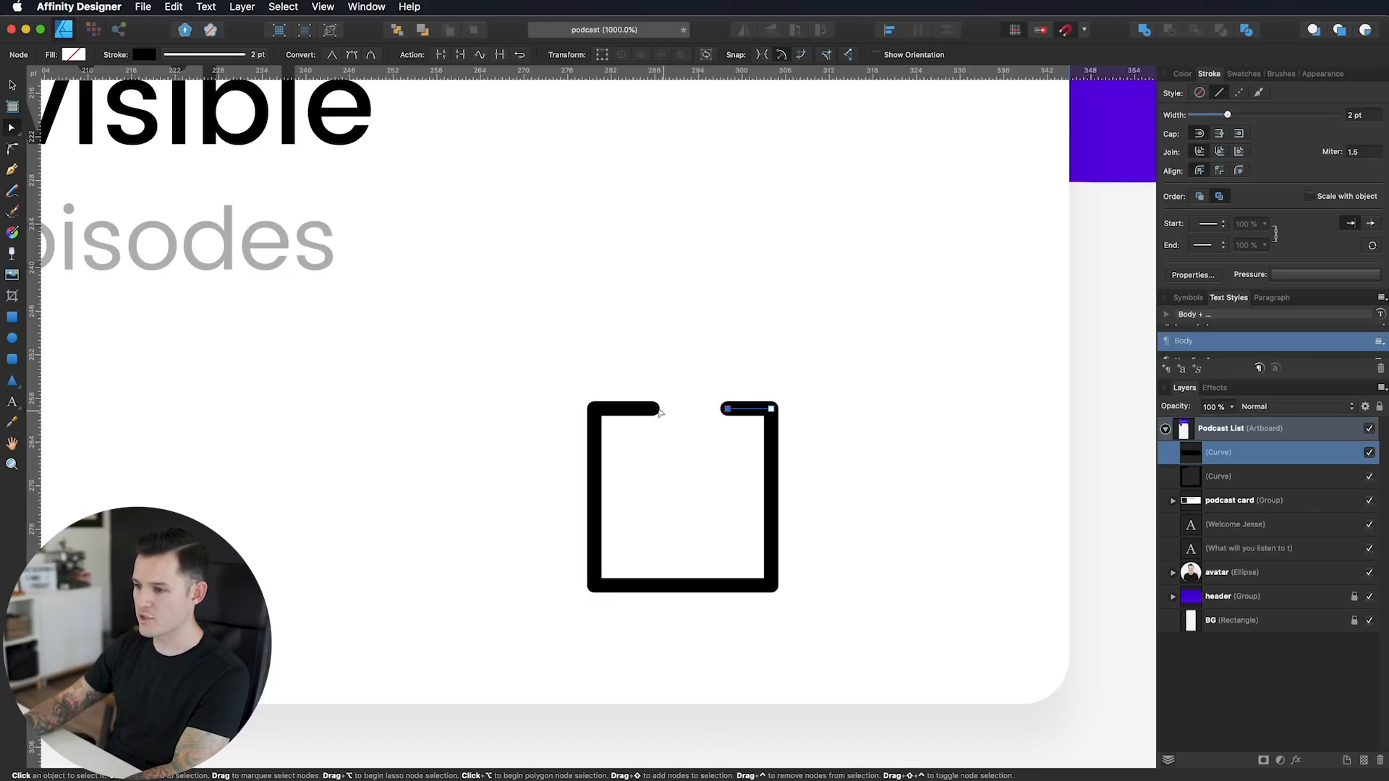
pyautogui.click(653, 410)
pyautogui.click(647, 410)
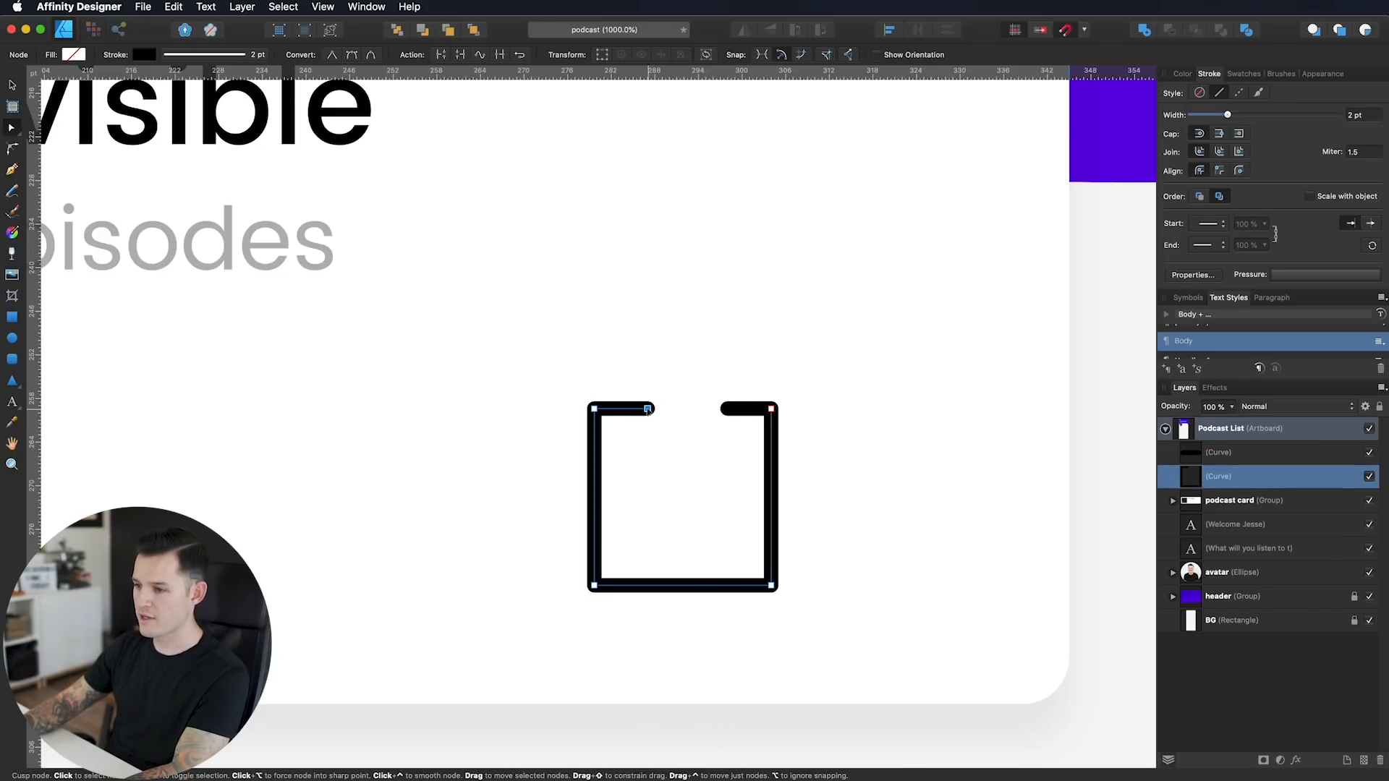
# Step: Draw an upward arrow with the Pen tool, its vertical shaft rising from inside the open box through the gap, with two diagonal head strokes
pyautogui.click(725, 496)
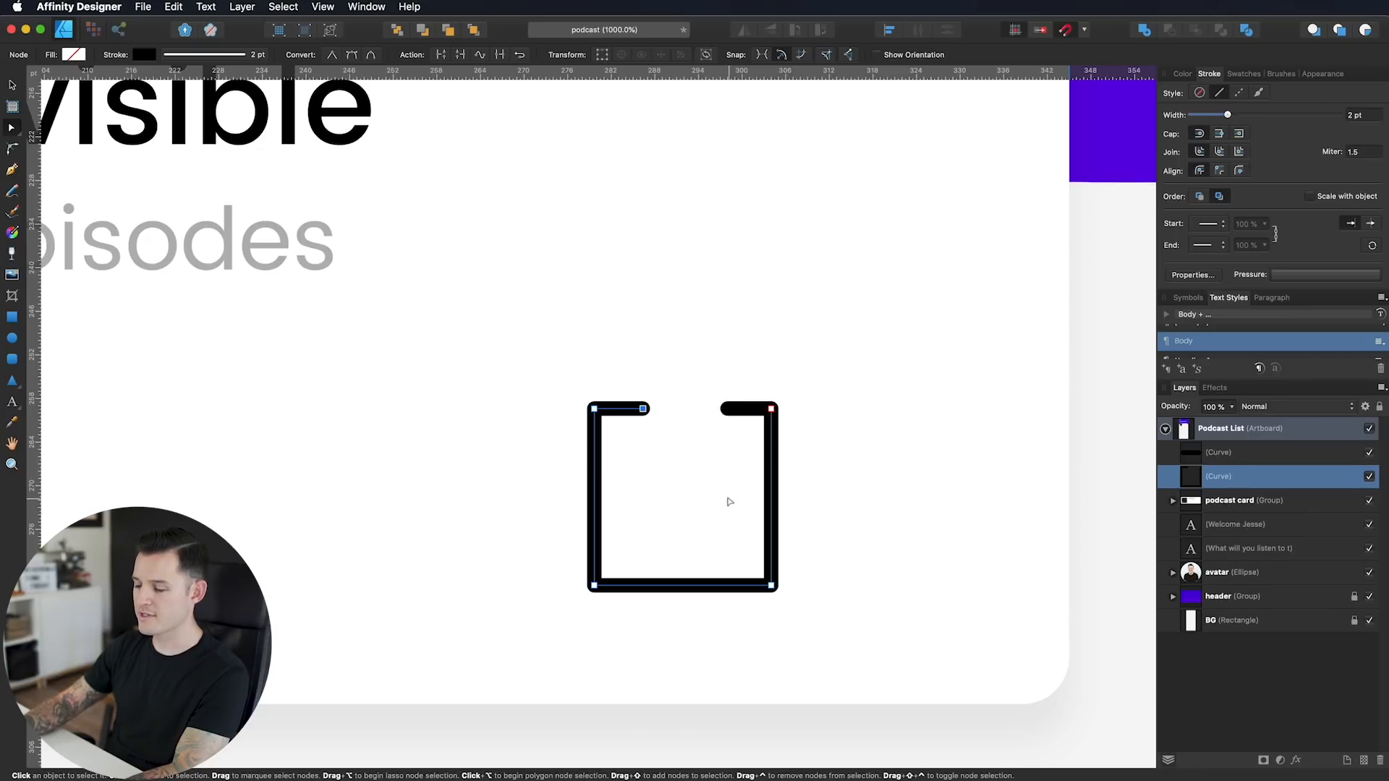
pyautogui.scroll(-2, 747, 446)
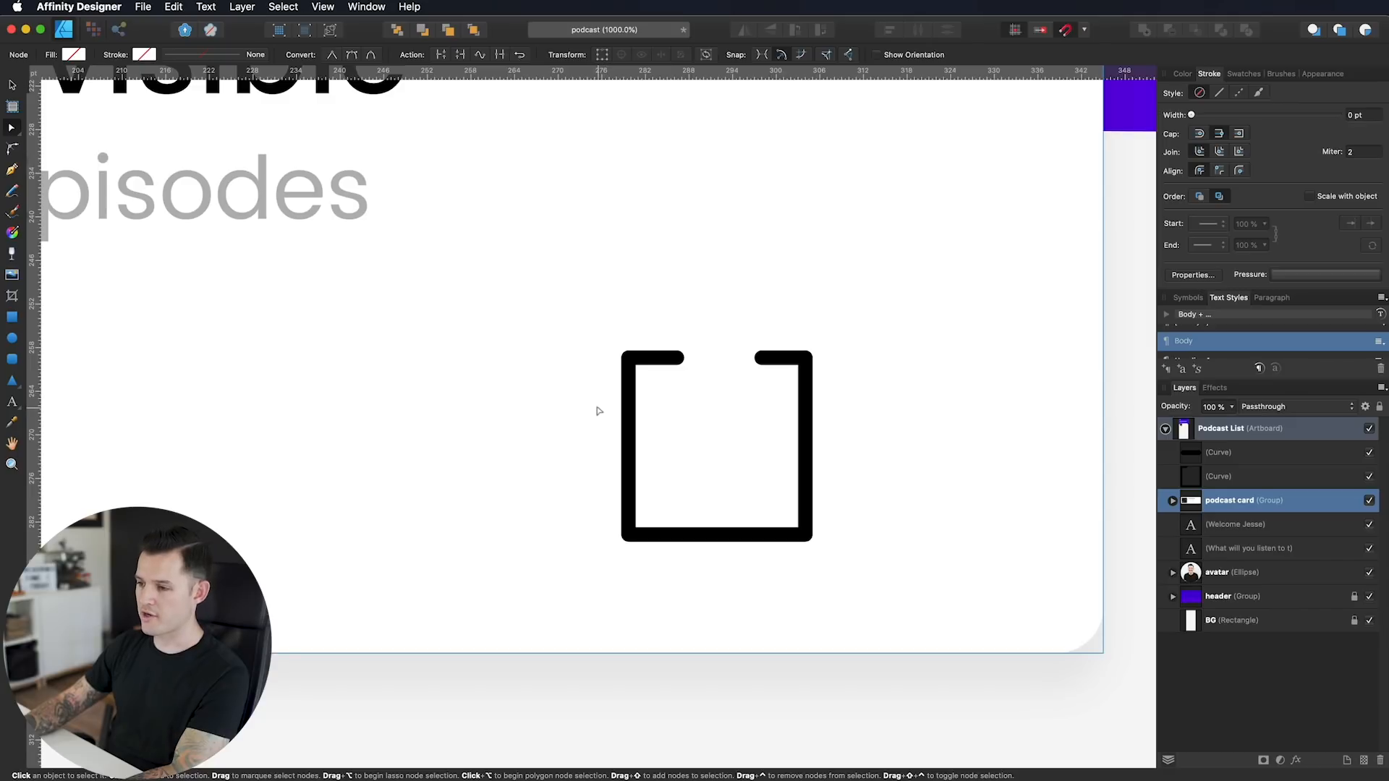
pyautogui.press('p')
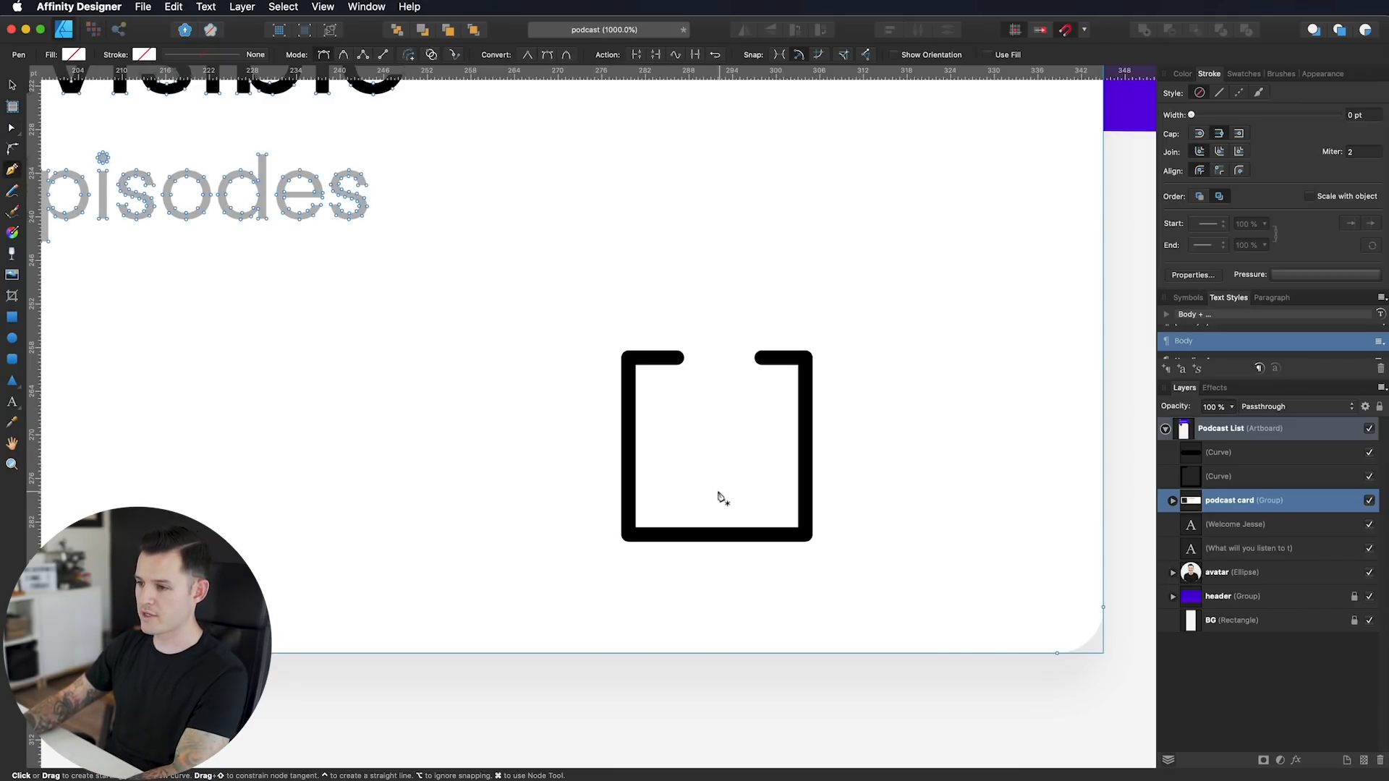
pyautogui.click(718, 464)
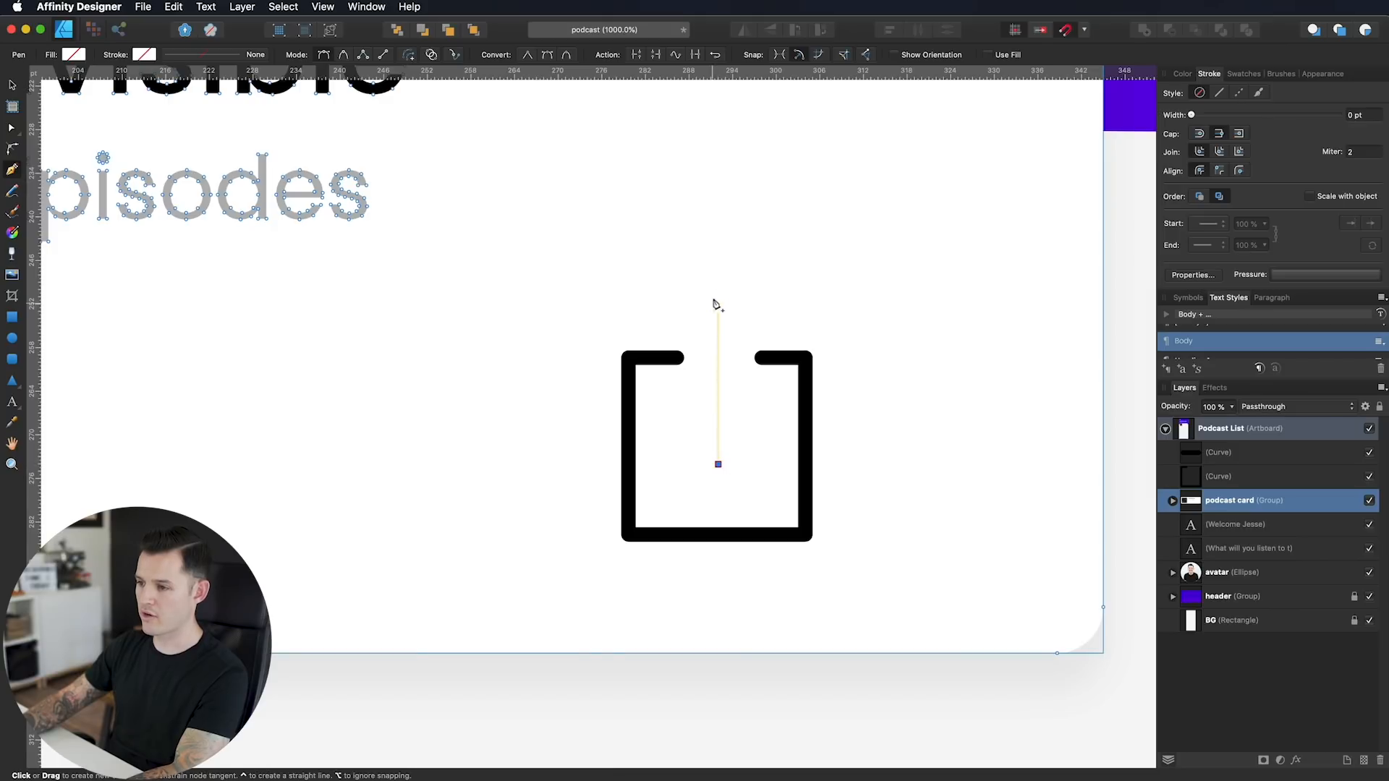
pyautogui.click(717, 283)
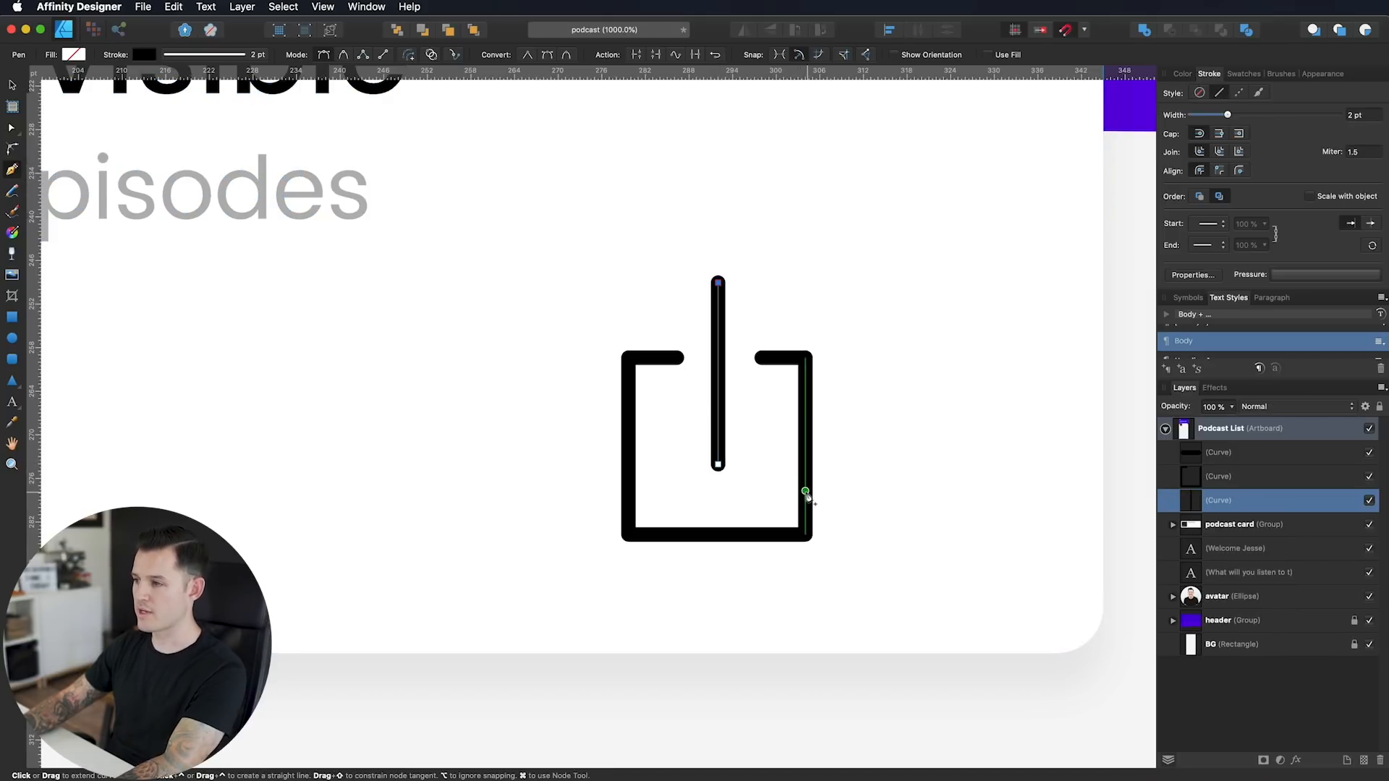
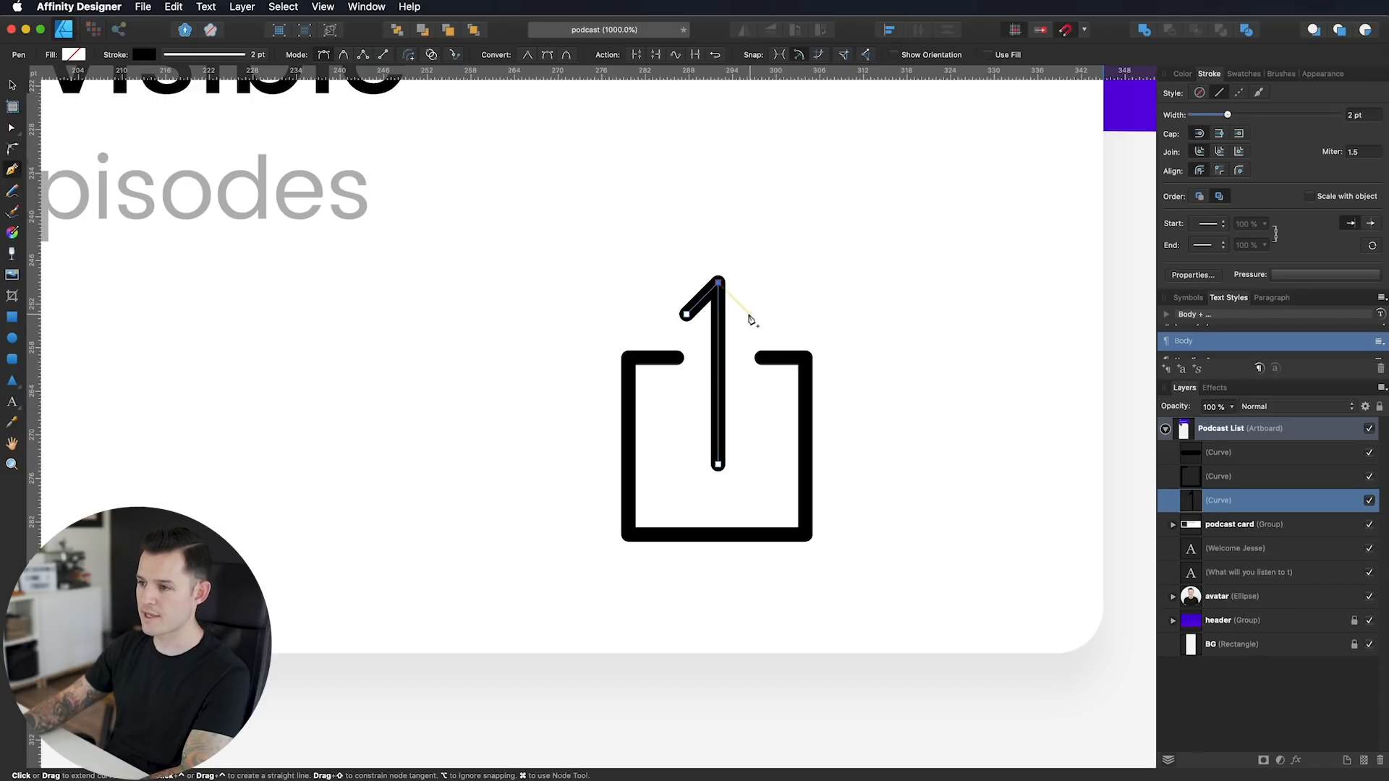
pyautogui.click(751, 317)
pyautogui.press('Escape')
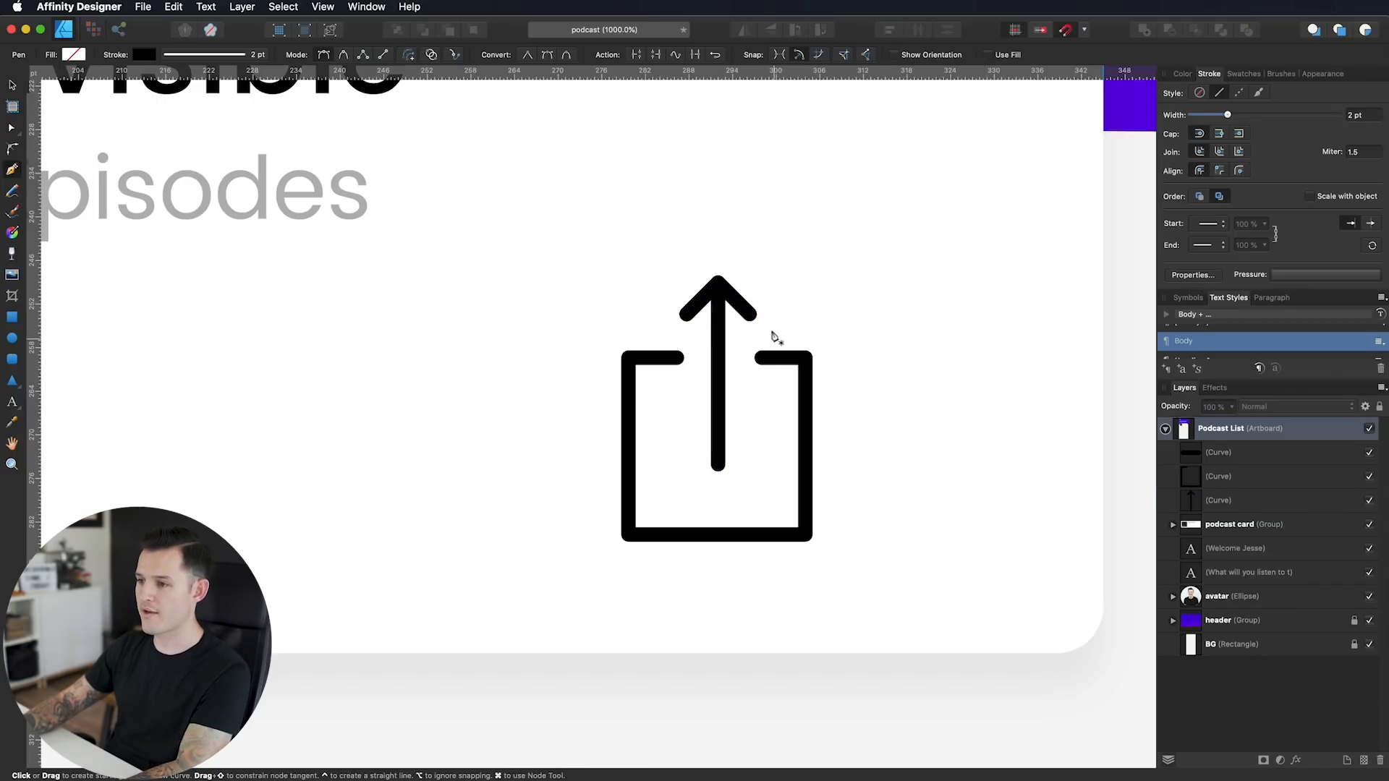
# Step: Move the arrow slightly down and shorten its shaft by raising the bottom end node inside the box
pyautogui.keyDown('super'); pyautogui.click(750, 313); pyautogui.keyUp('super')
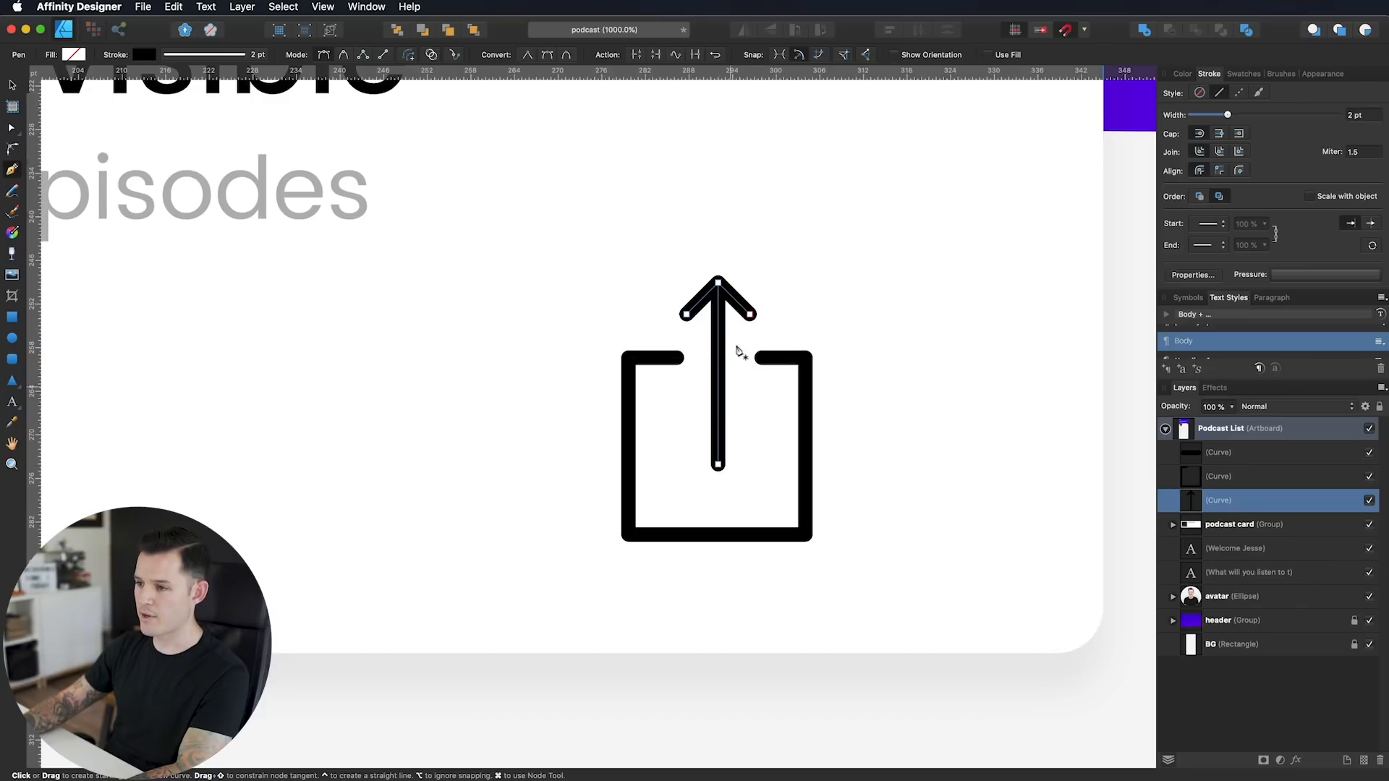
pyautogui.press('v')
pyautogui.moveTo(721, 315); pyautogui.dragTo(721, 330)
pyautogui.press('a')
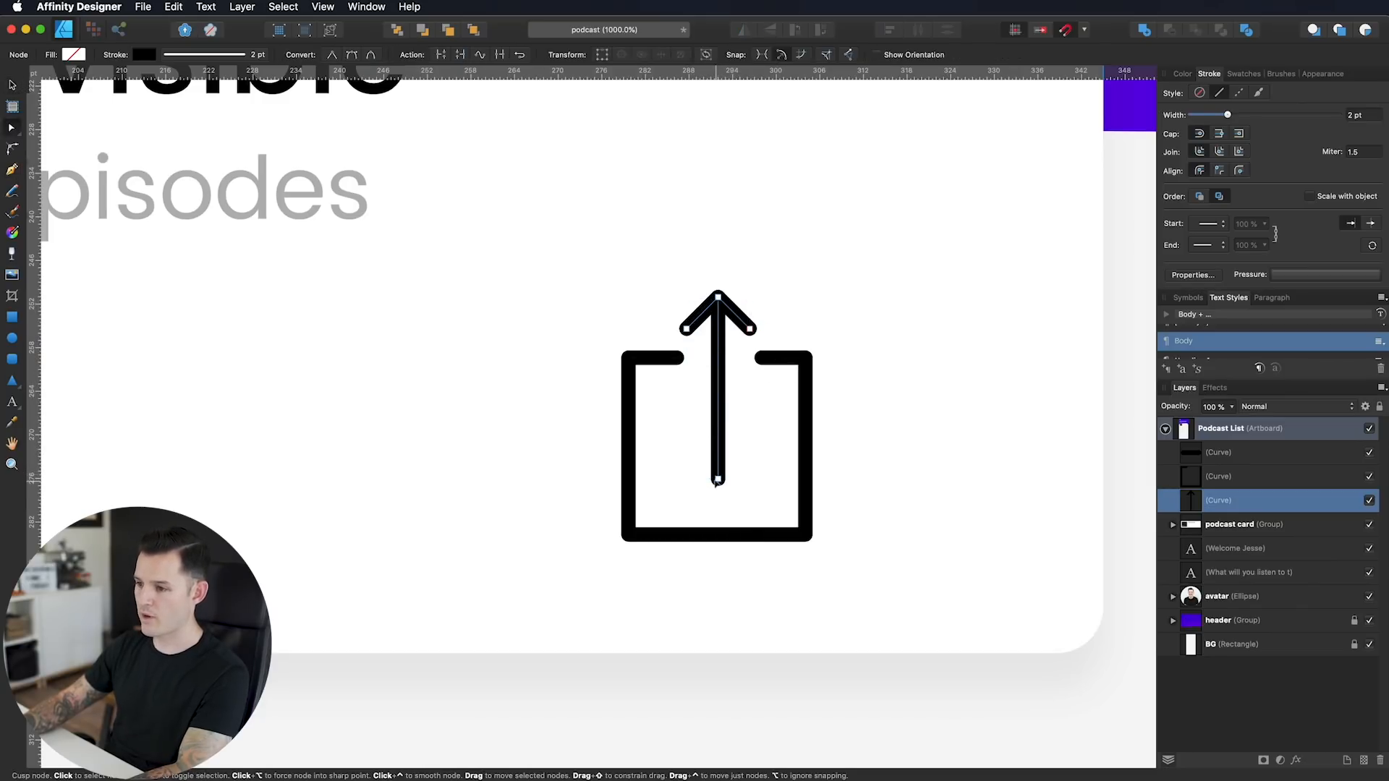
pyautogui.moveTo(717, 481); pyautogui.dragTo(718, 433)
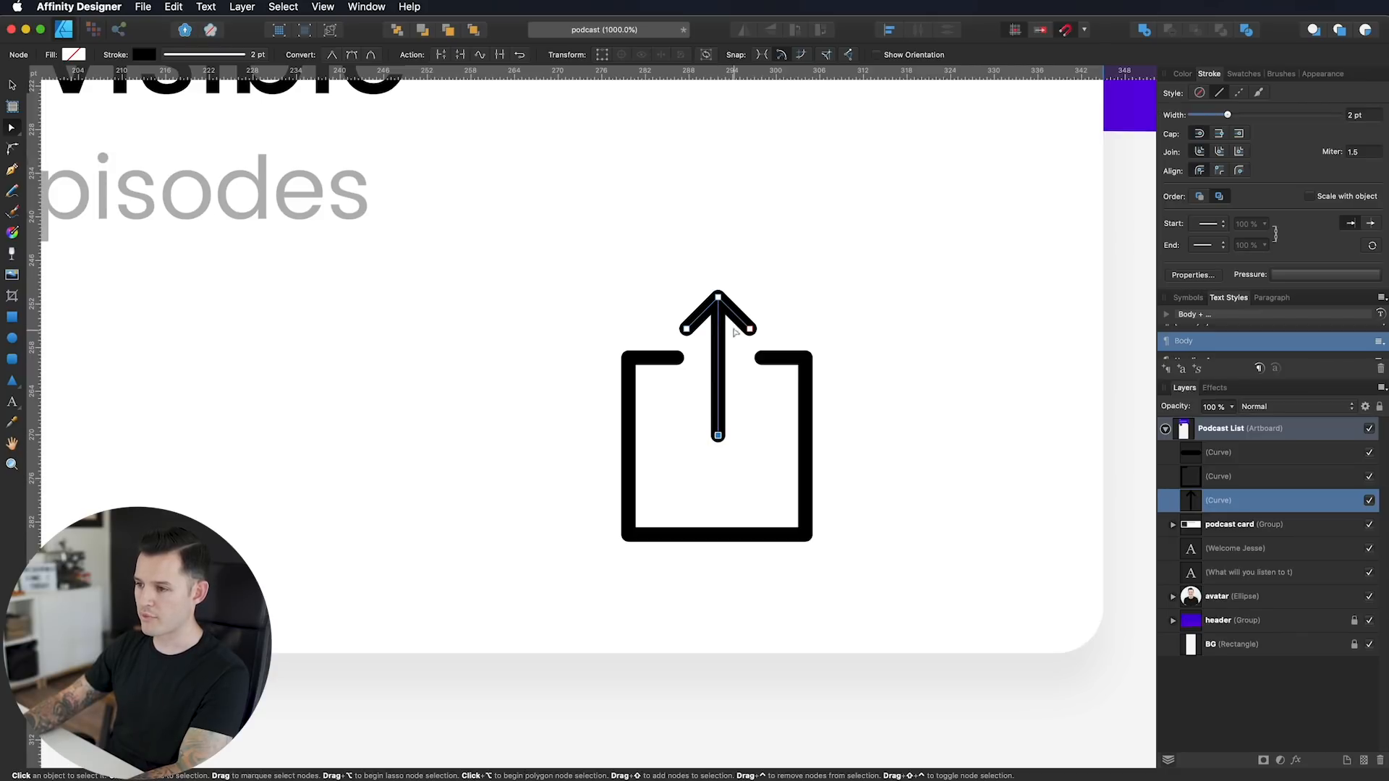
pyautogui.click(685, 330)
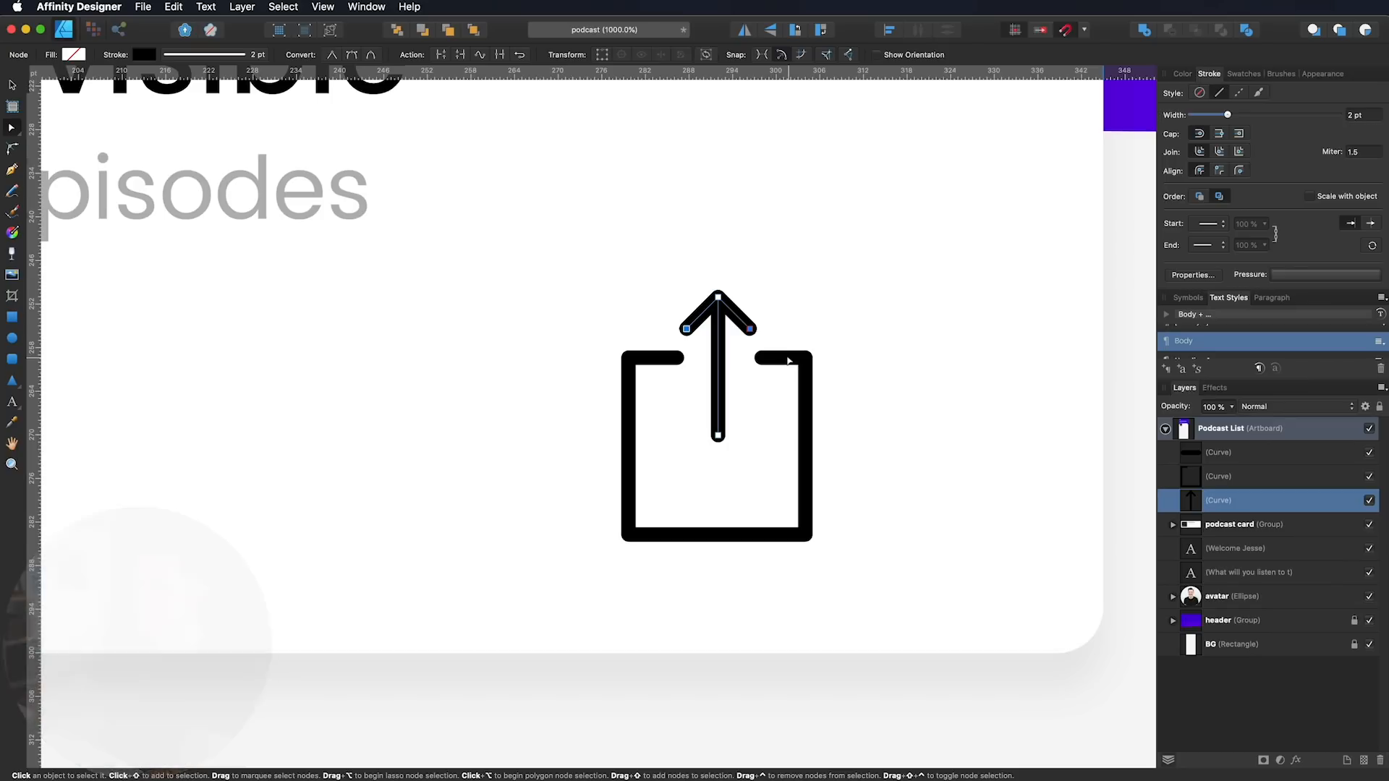
# Step: Group the three curves of the box-and-arrow icon and name the group share
pyautogui.click(1224, 457)
pyautogui.keyDown('shift'); pyautogui.click(1222, 502); pyautogui.keyUp('shift')
pyautogui.press('super+g')
pyautogui.doubleClick(1219, 453)
pyautogui.write('share')
pyautogui.press('Return')
pyautogui.rightClick(1221, 453)
pyautogui.click(1100, 463)
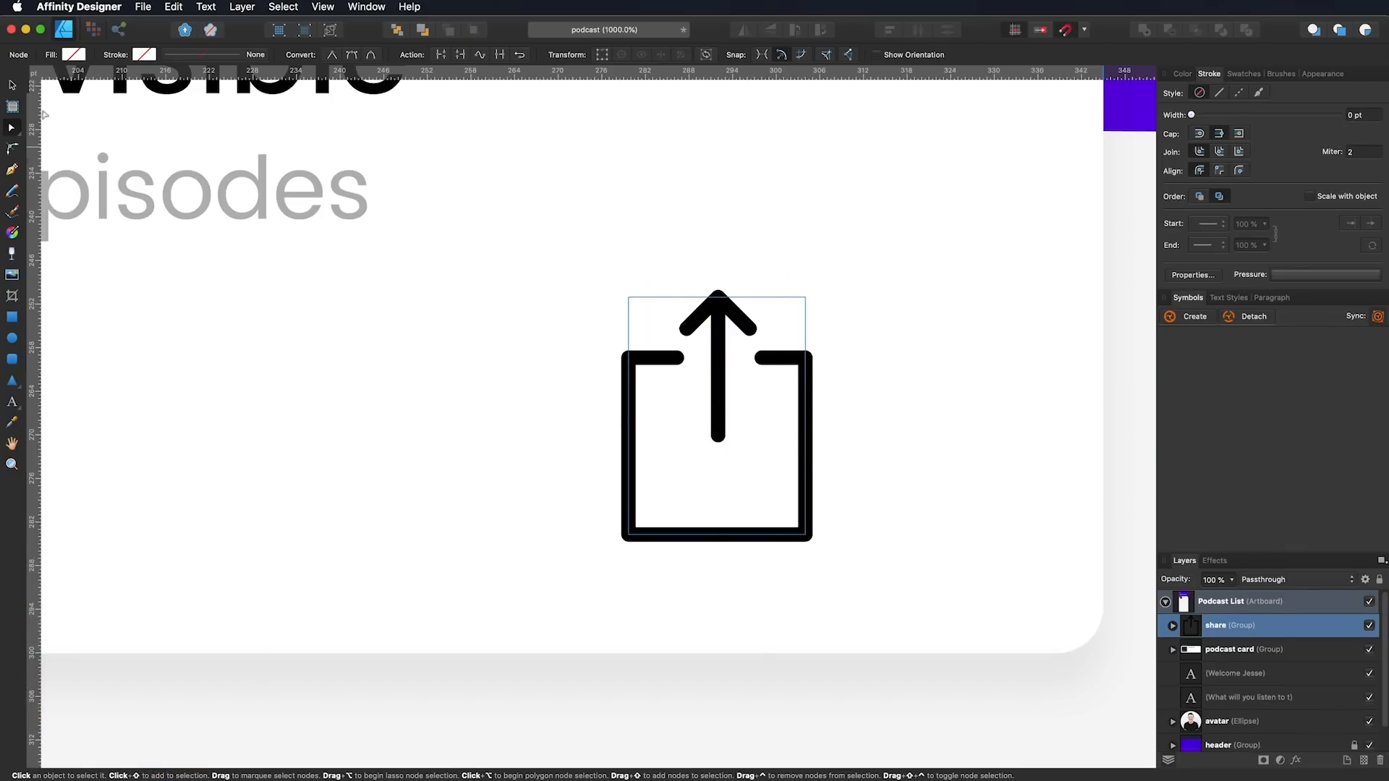
# Step: Fit the share icon into the card's lower right corner at a smaller size and lighten its stroke to grey
pyautogui.click(12, 85)
pyautogui.scroll(-7, 886, 383)
pyautogui.moveTo(835, 387); pyautogui.dragTo(836, 370)
pyautogui.moveTo(863, 411); pyautogui.dragTo(851, 396)
pyautogui.moveTo(1191, 115); pyautogui.dragTo(1215, 102)
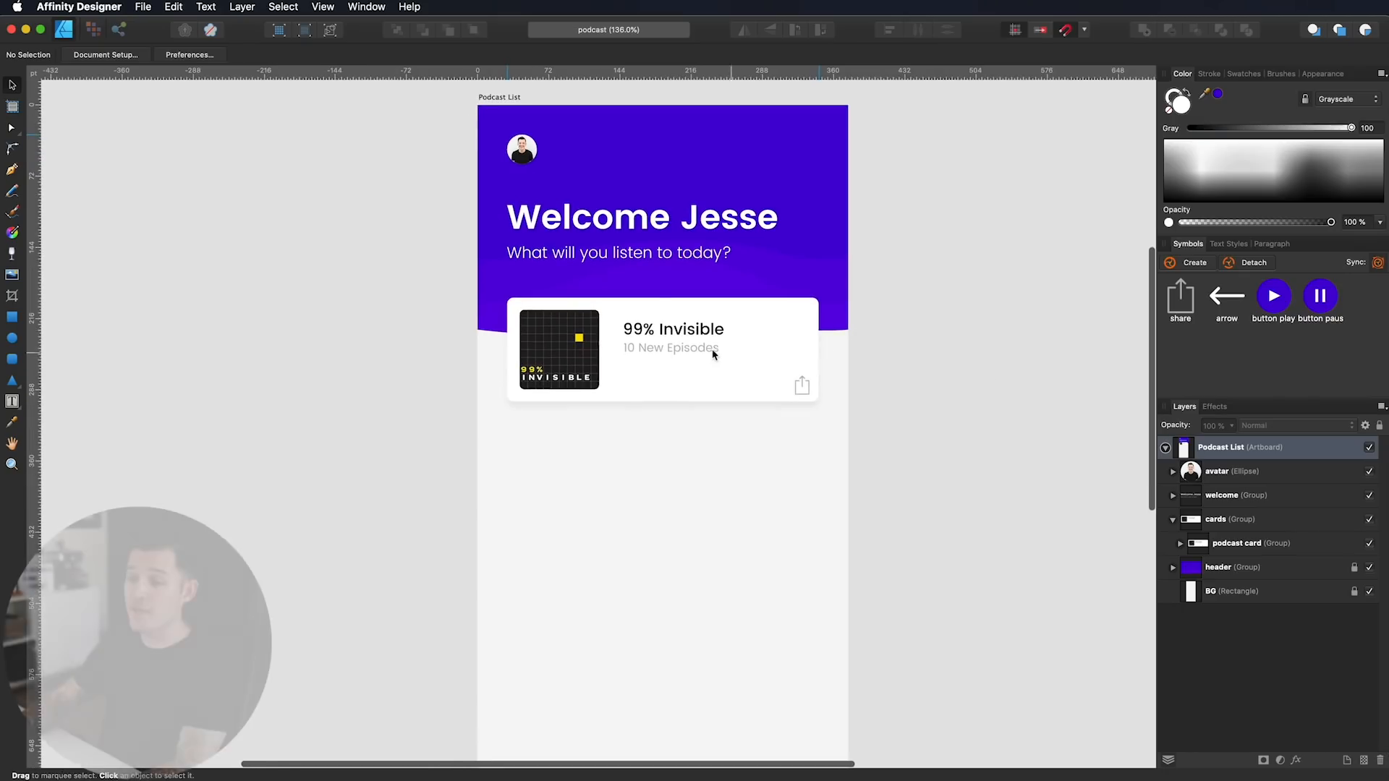
# Step: Duplicate the podcast card straight down and repeat the duplication at the same spacing to fill the artboard with a column of cards
pyautogui.click(747, 359)
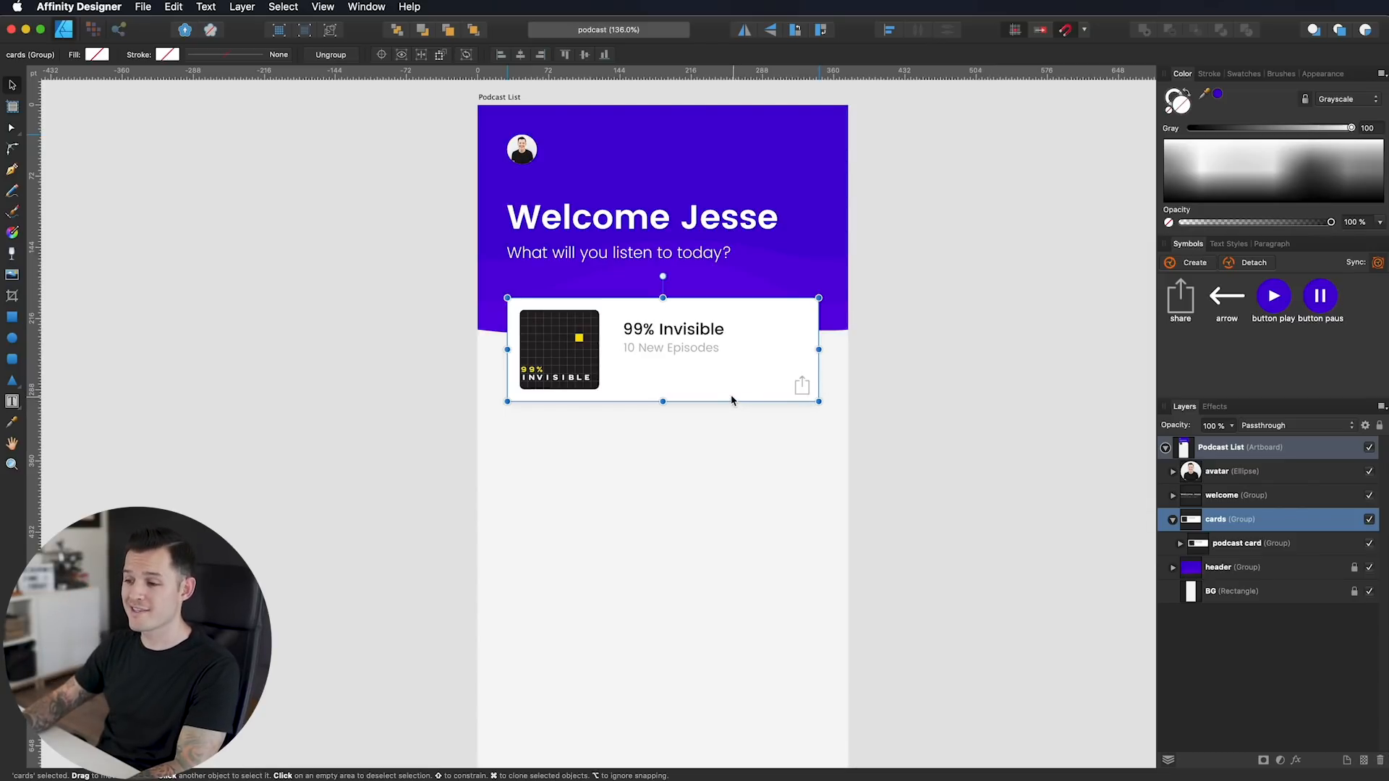
pyautogui.moveTo(726, 388); pyautogui.dragTo(734, 487)
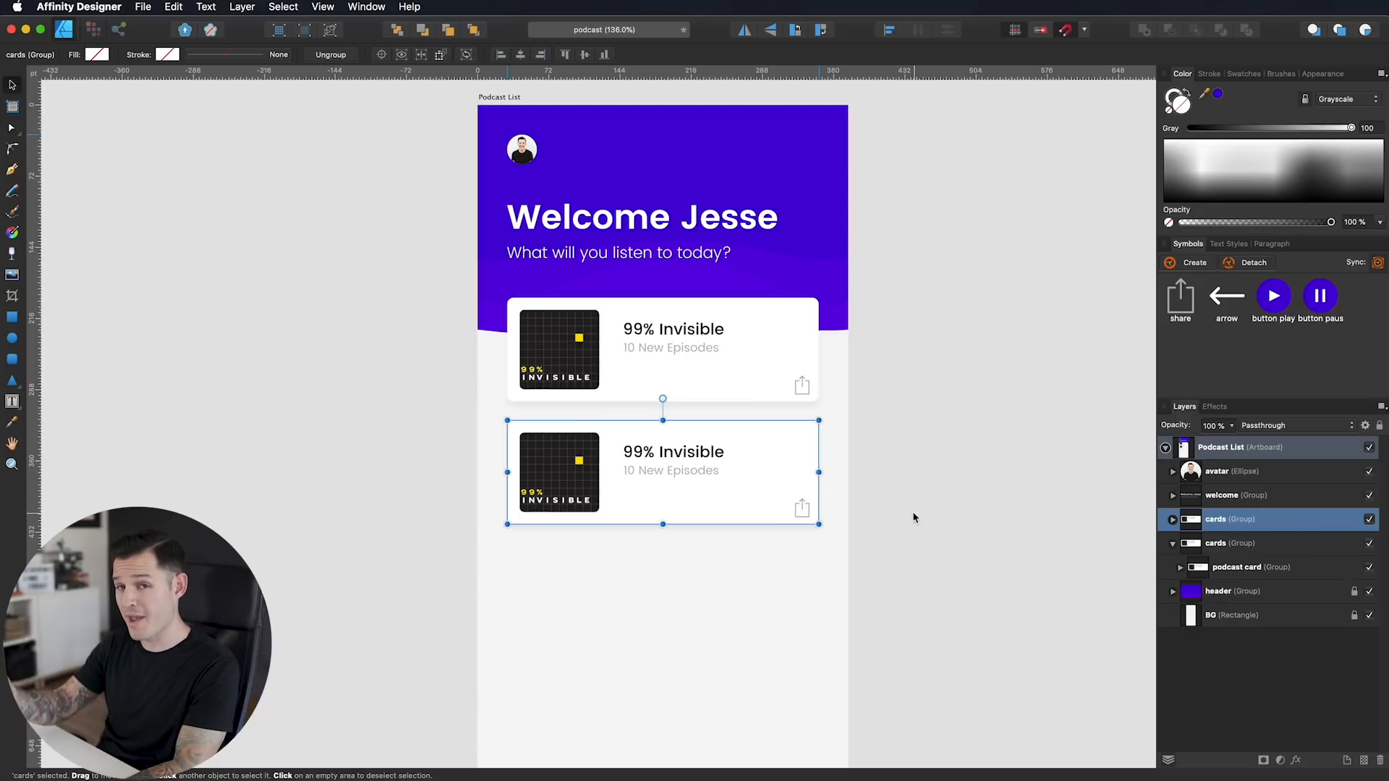
pyautogui.press('super+j')
pyautogui.press('super+j')
pyautogui.press('super+j')
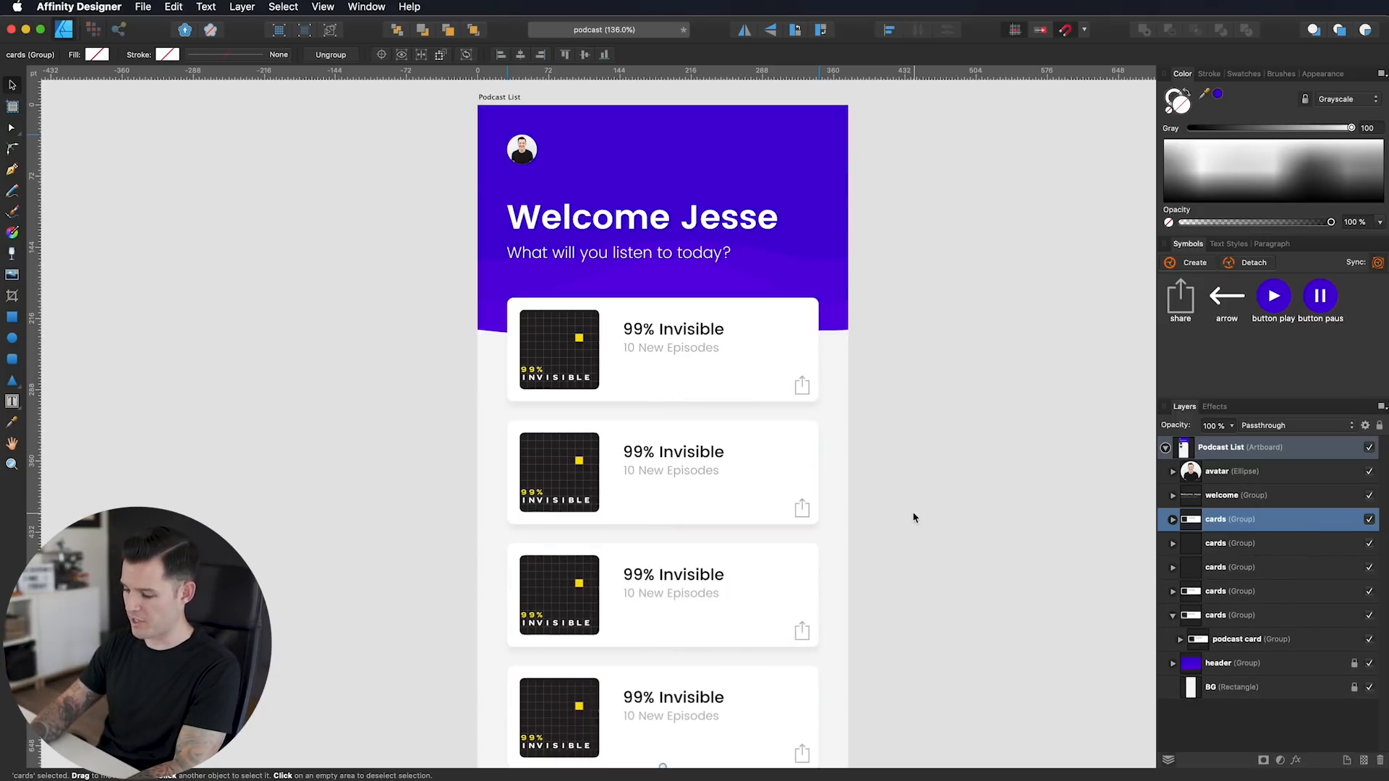
pyautogui.press('super+minus')
pyautogui.press('super+minus')
pyautogui.press('super+j')
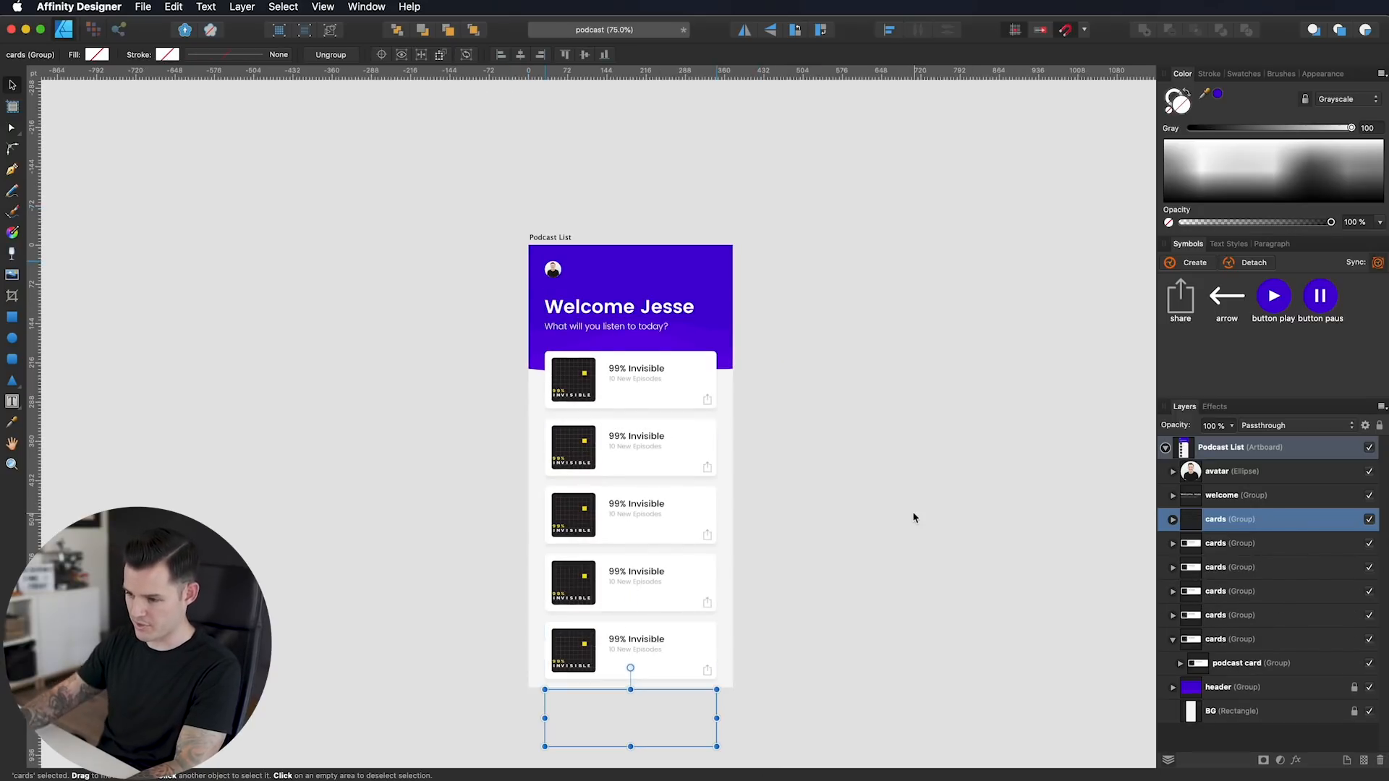
# Step: Retitle the first card "To Live & Die in LA" and the third card "Art of Manliness"
pyautogui.click(857, 642)
pyautogui.moveTo(855, 644); pyautogui.dragTo(868, 431)
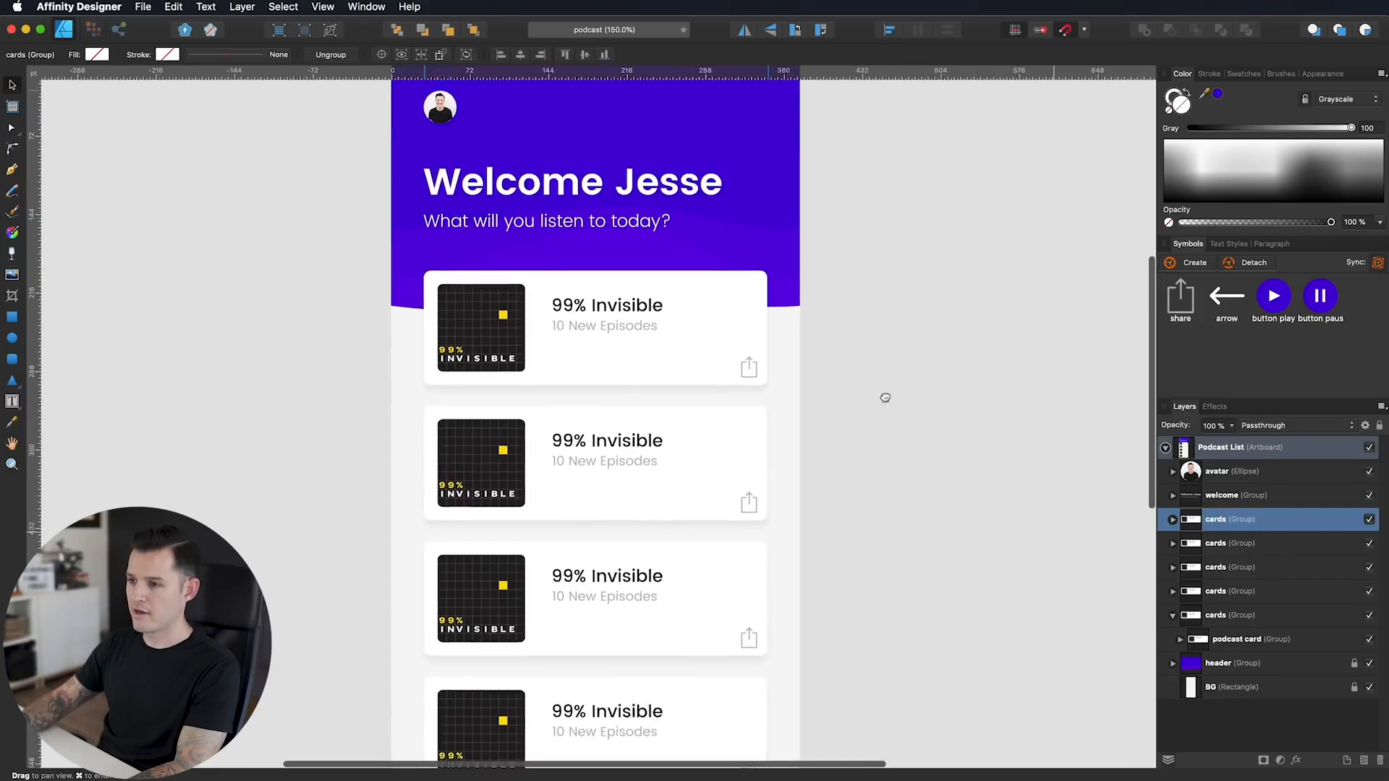
pyautogui.moveTo(884, 397); pyautogui.dragTo(871, 480)
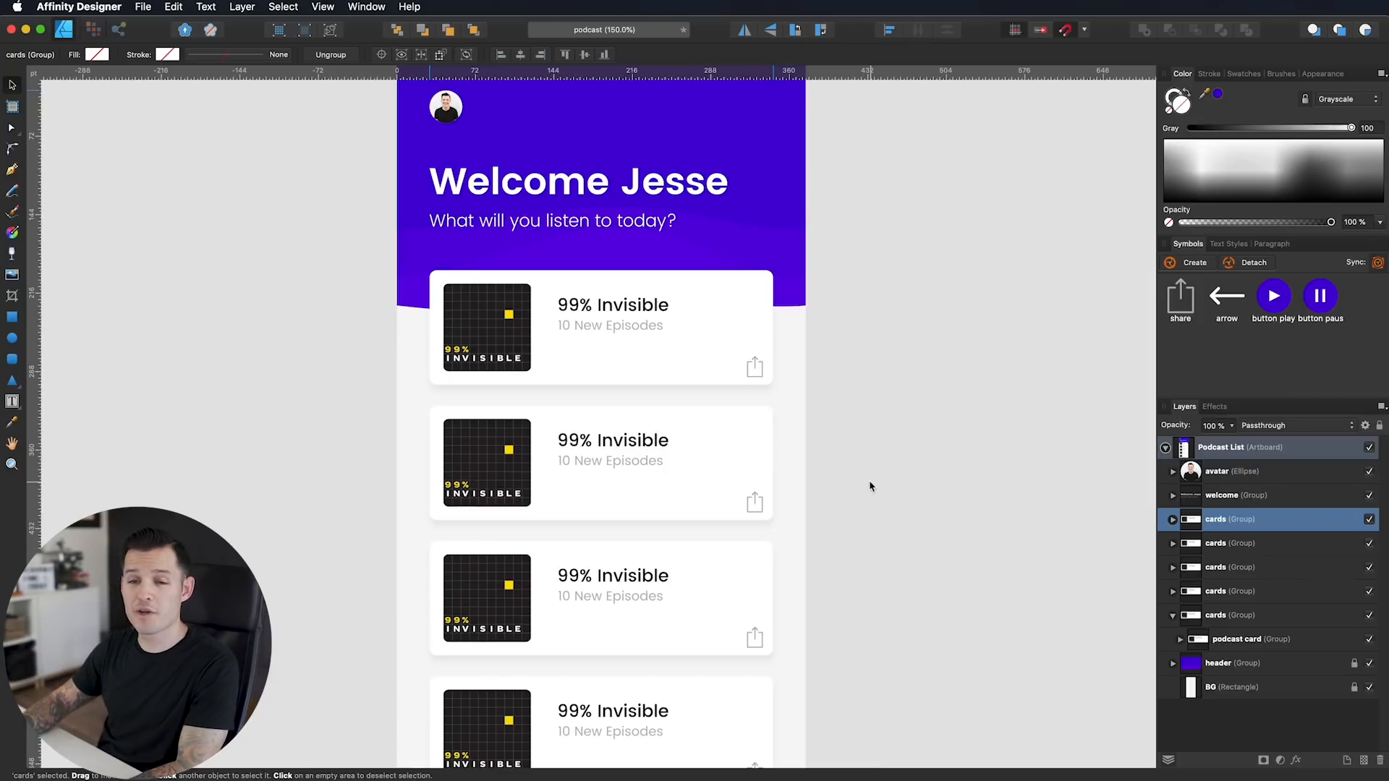
pyautogui.moveTo(863, 498); pyautogui.dragTo(877, 443)
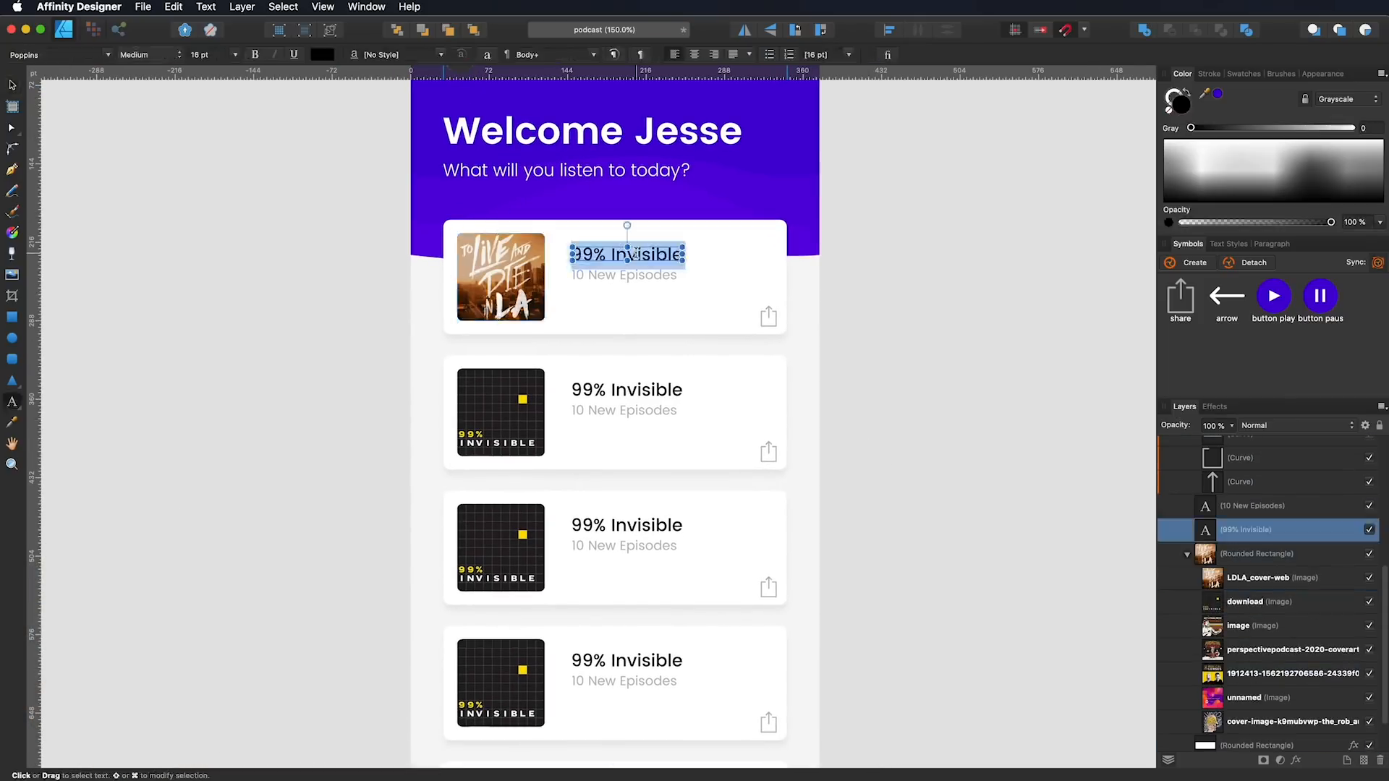
pyautogui.write('To Live & Die in LA')
pyautogui.tripleClick(627, 524)
pyautogui.write('Art of Manliness')
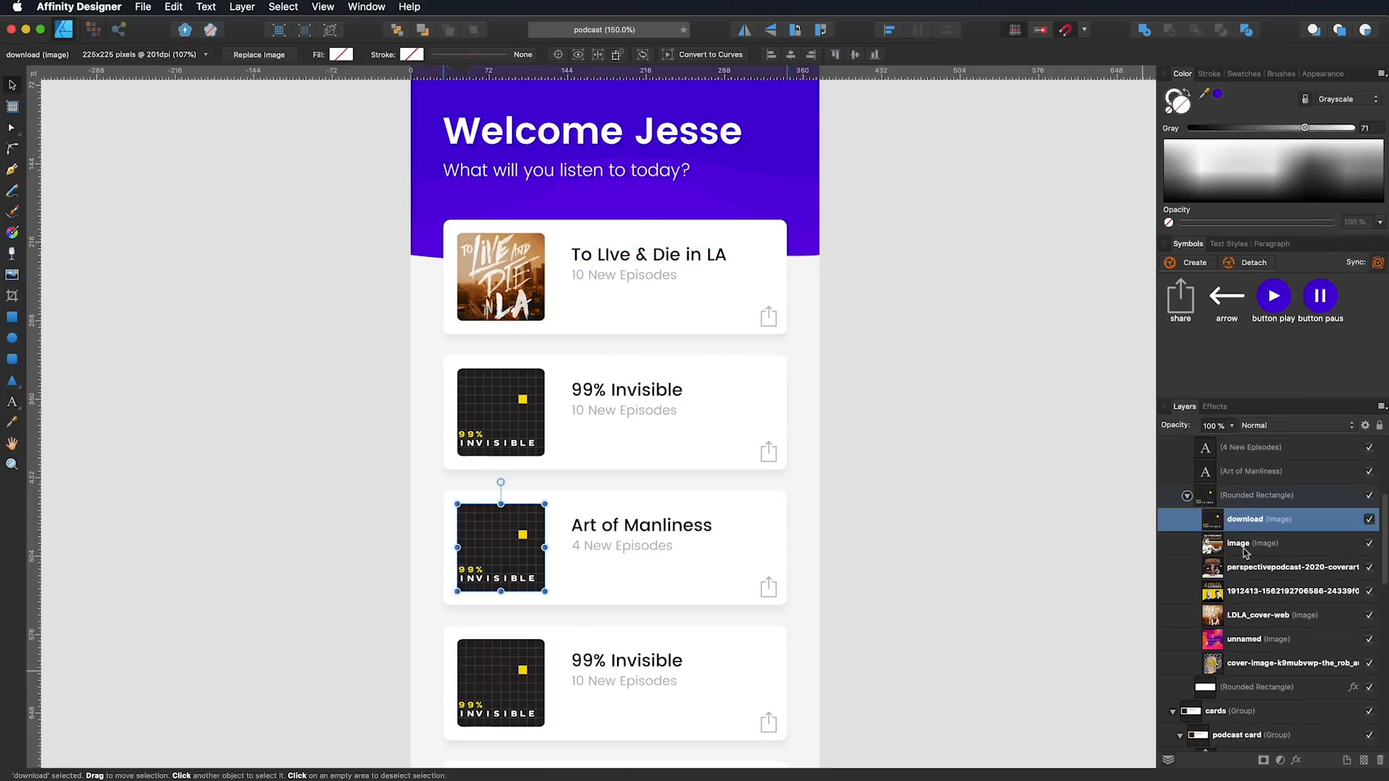
# Step: Retitle the fourth card "Perspective Podcast" and the fifth card "Biblical Lenses"
pyautogui.click(617, 662)
pyautogui.tripleClick(617, 662)
pyautogui.write('Perspective Podcast')
pyautogui.tripleClick(627, 525)
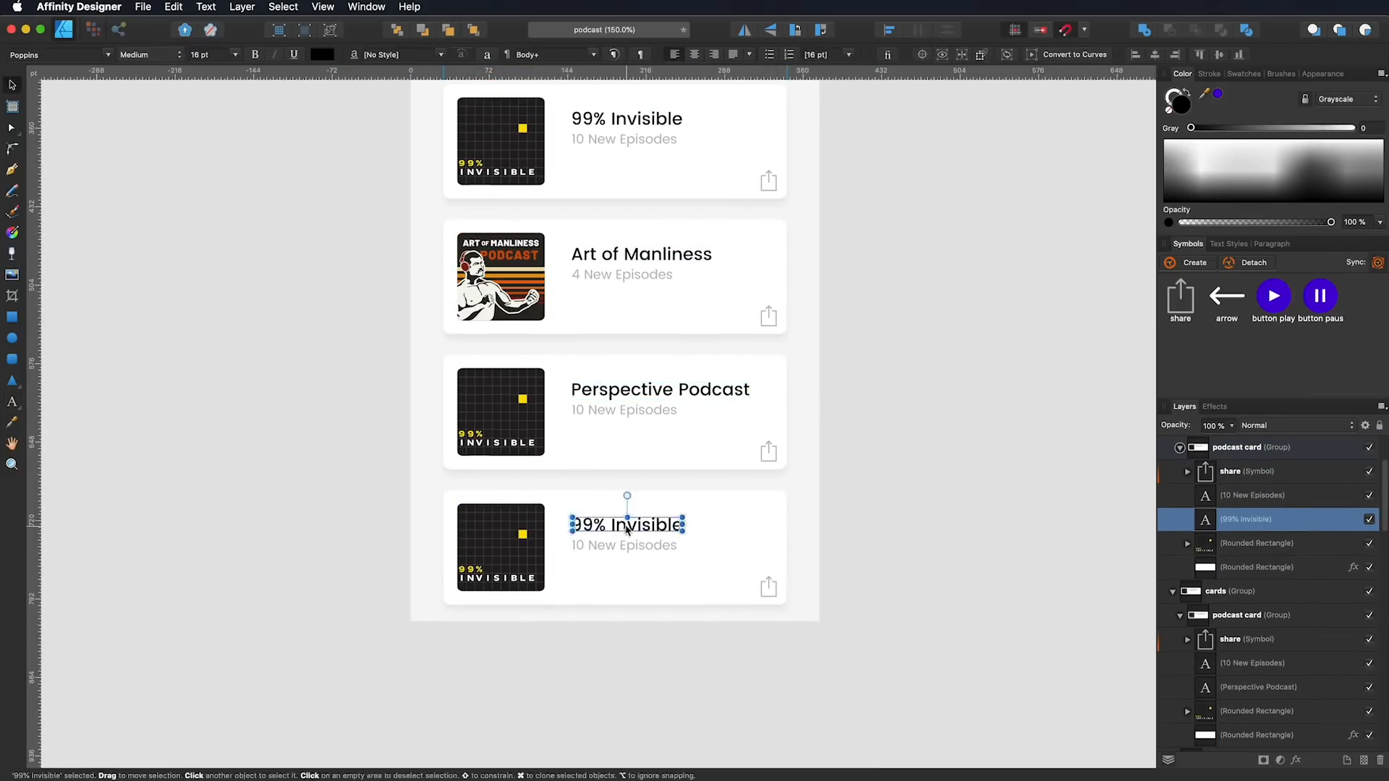
pyautogui.write('iblical Lenses')
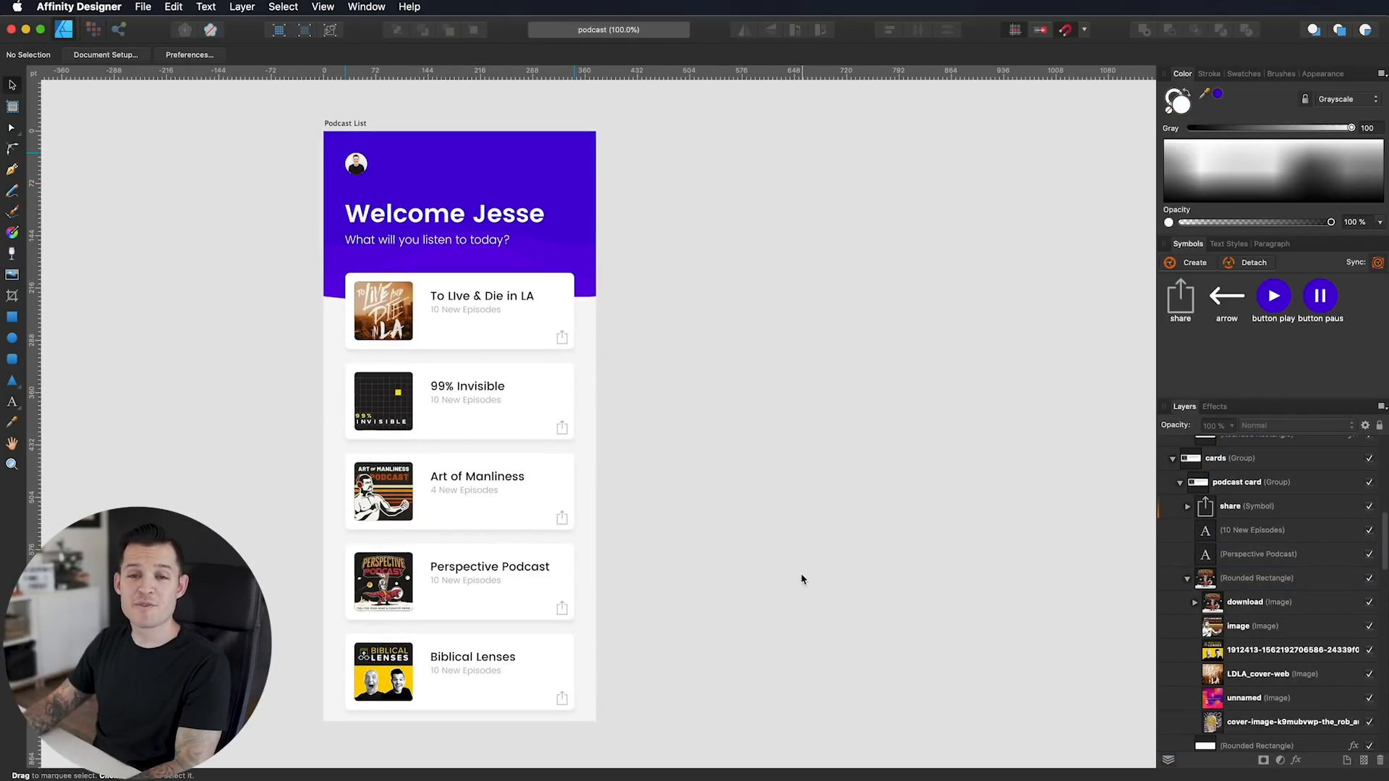
# Step: Duplicate the Podcast List artboard beside the original and hide the grid and guides
pyautogui.moveTo(802, 579); pyautogui.dragTo(783, 594)
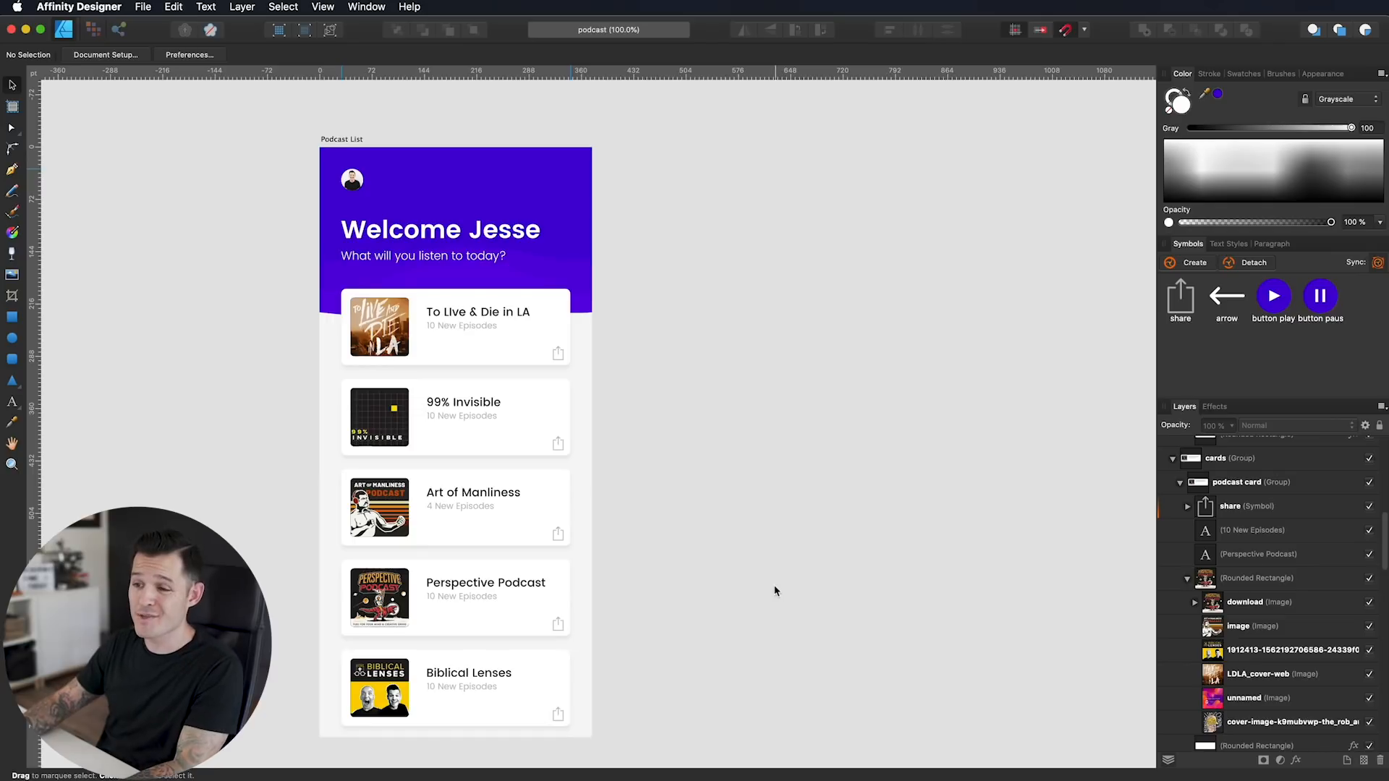
pyautogui.click(349, 141)
pyautogui.press('super+apostrophe')
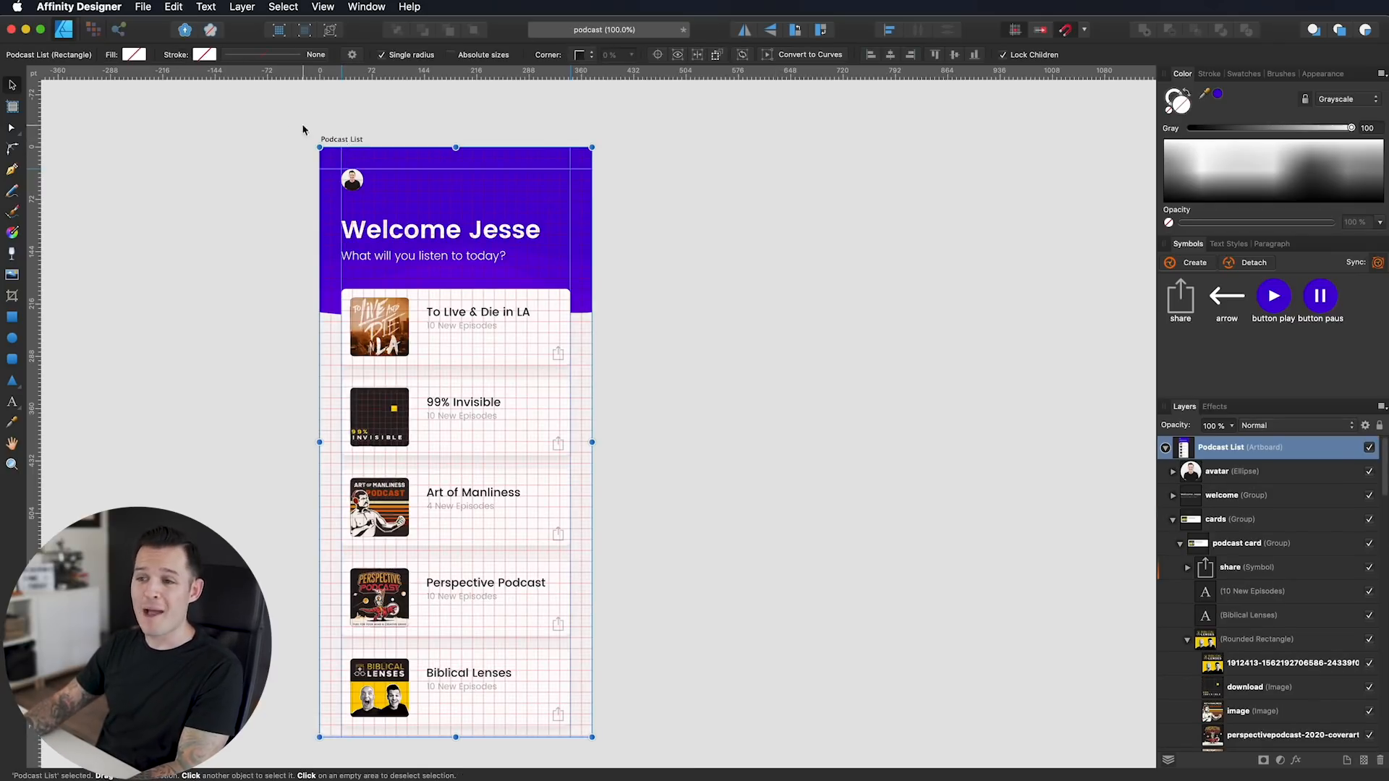
pyautogui.moveTo(346, 141); pyautogui.dragTo(638, 141)
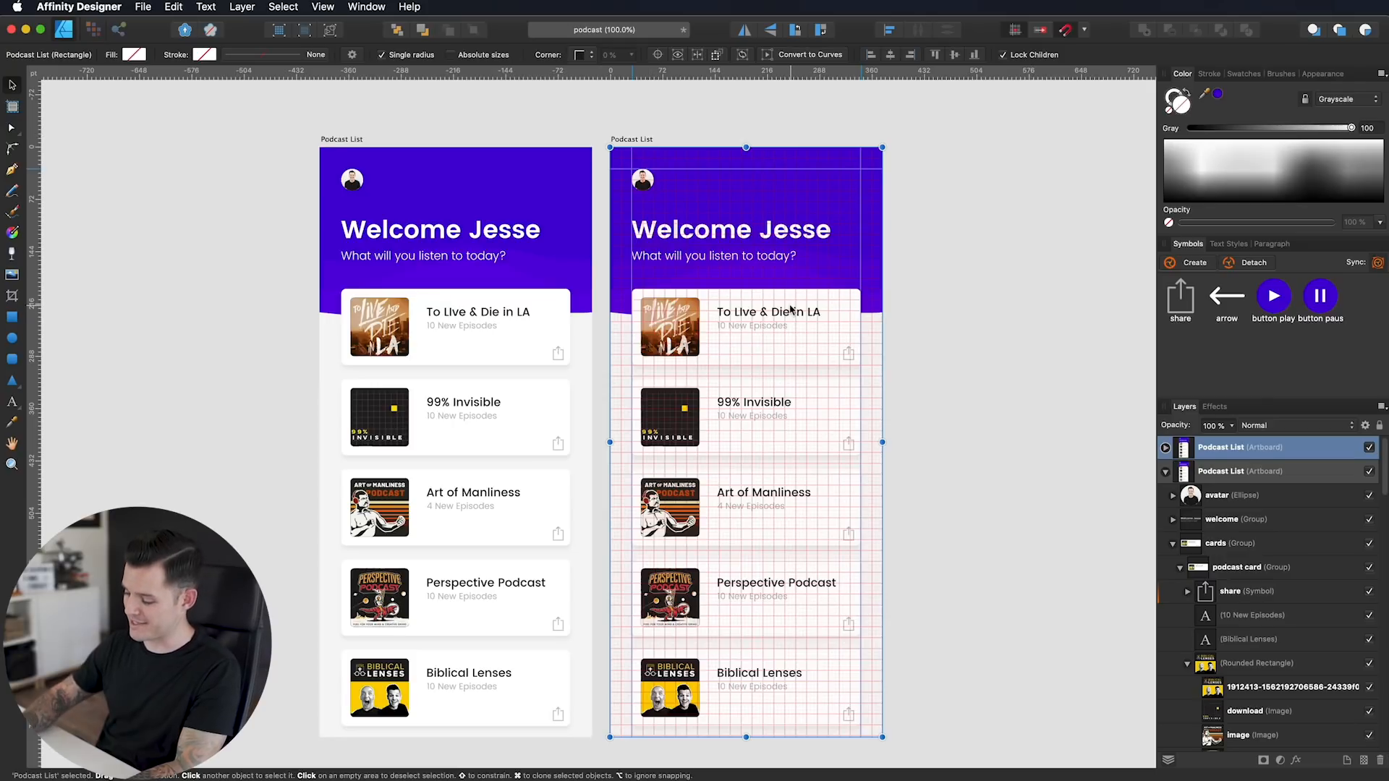
pyautogui.press('super+semicolon')
pyautogui.press('super+apostrophe')
pyautogui.hscroll(1, 931, 333)
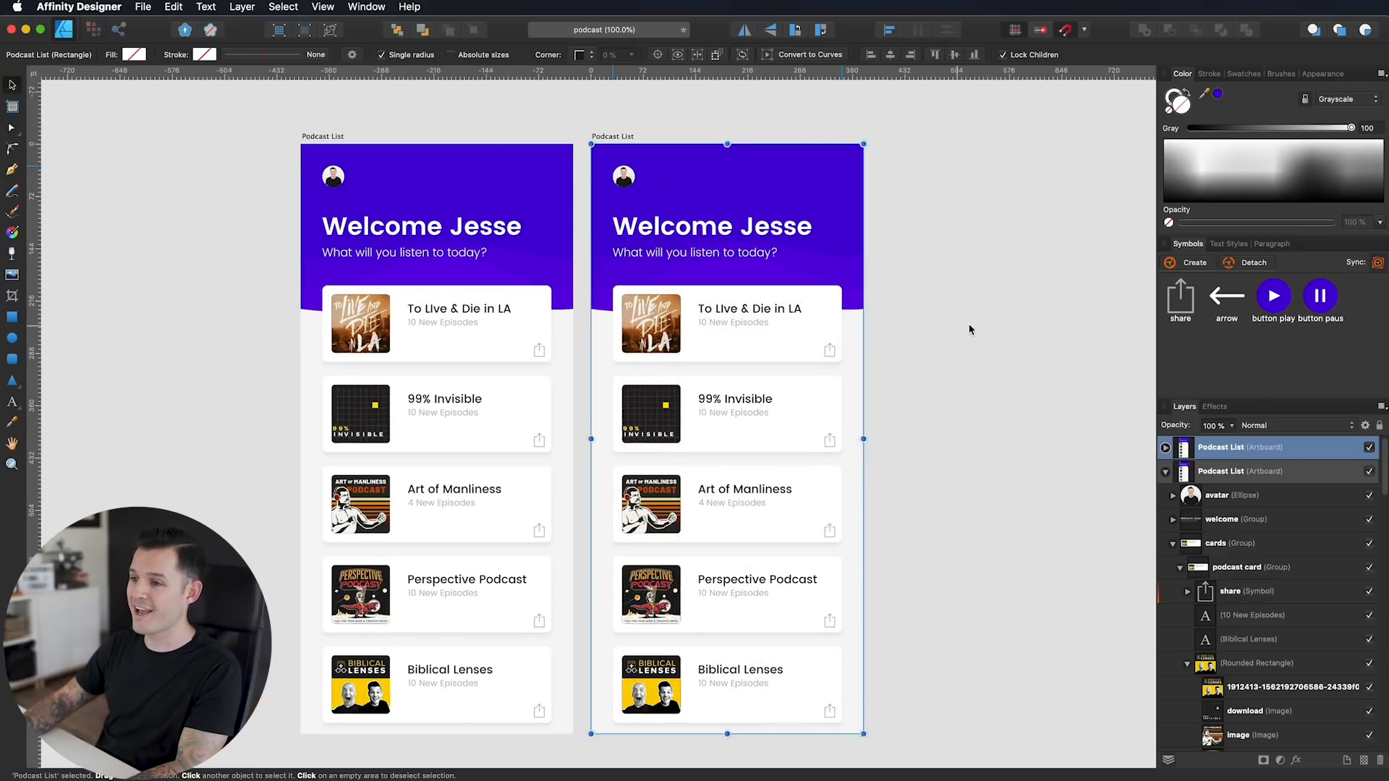
# Step: Delete the four lower podcast cards from the duplicated artboard, keeping only the To Live & Die in LA card
pyautogui.click(968, 329)
pyautogui.click(728, 428)
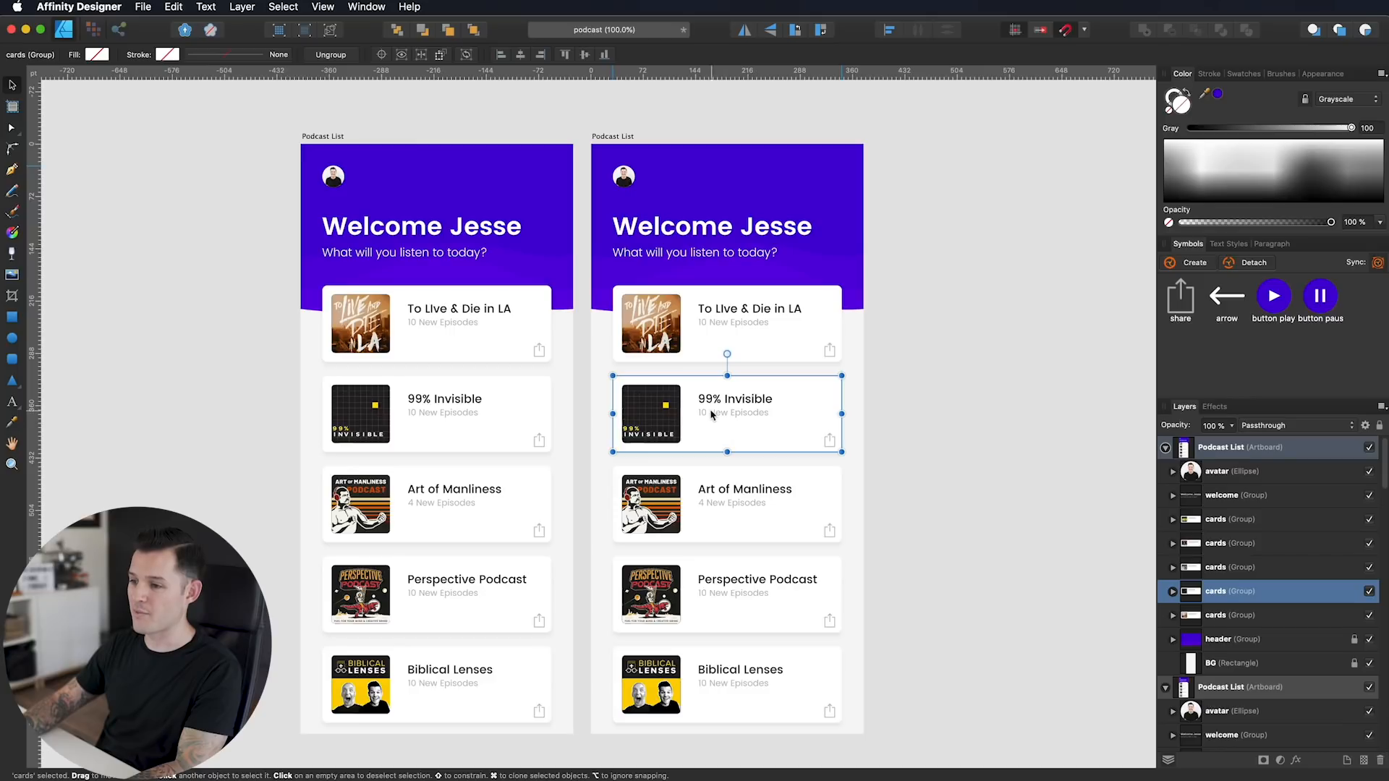
pyautogui.keyDown('shift'); pyautogui.click(730, 517); pyautogui.keyUp('shift')
pyautogui.keyDown('shift'); pyautogui.click(732, 607); pyautogui.keyUp('shift')
pyautogui.keyDown('shift'); pyautogui.click(732, 663); pyautogui.keyUp('shift')
pyautogui.press('Delete')
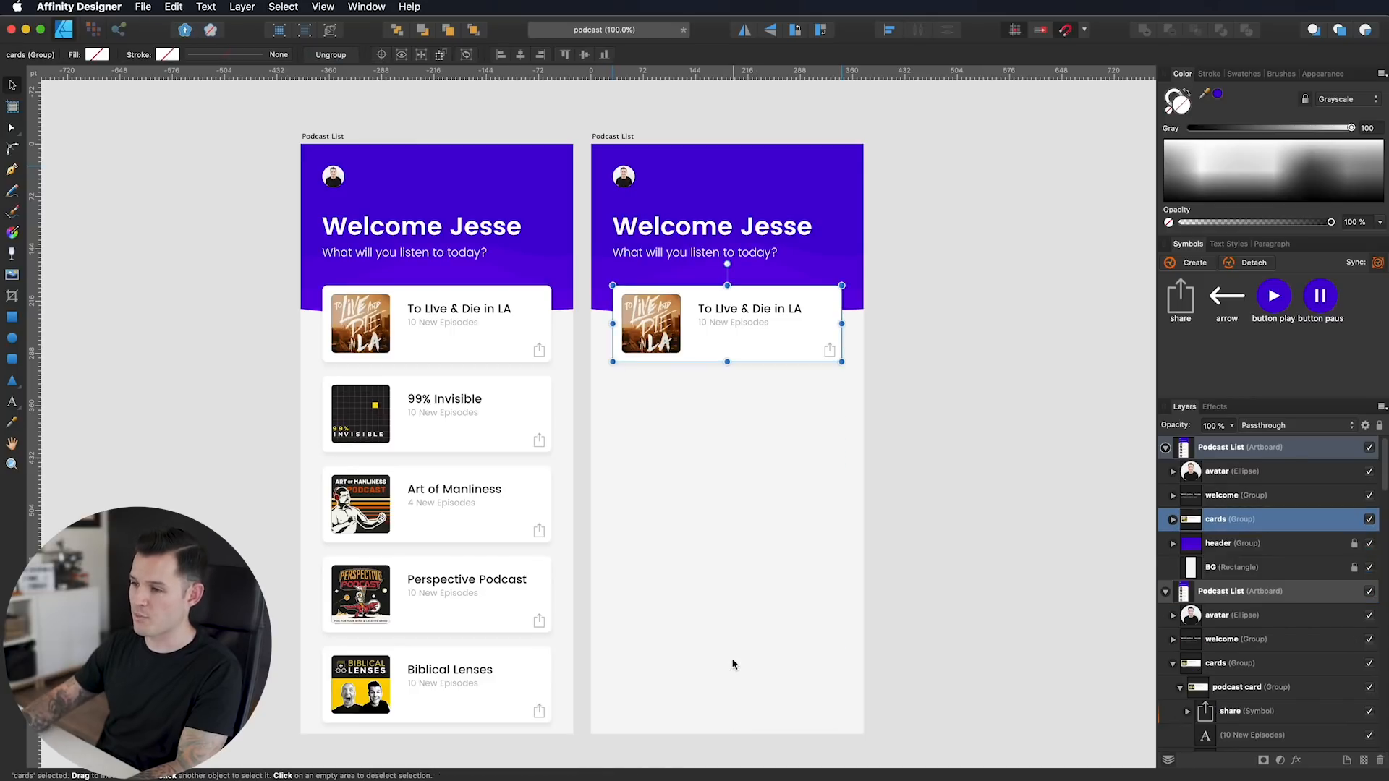
pyautogui.scroll(1, 732, 664)
pyautogui.hscroll(-1, 732, 664)
pyautogui.click(462, 352)
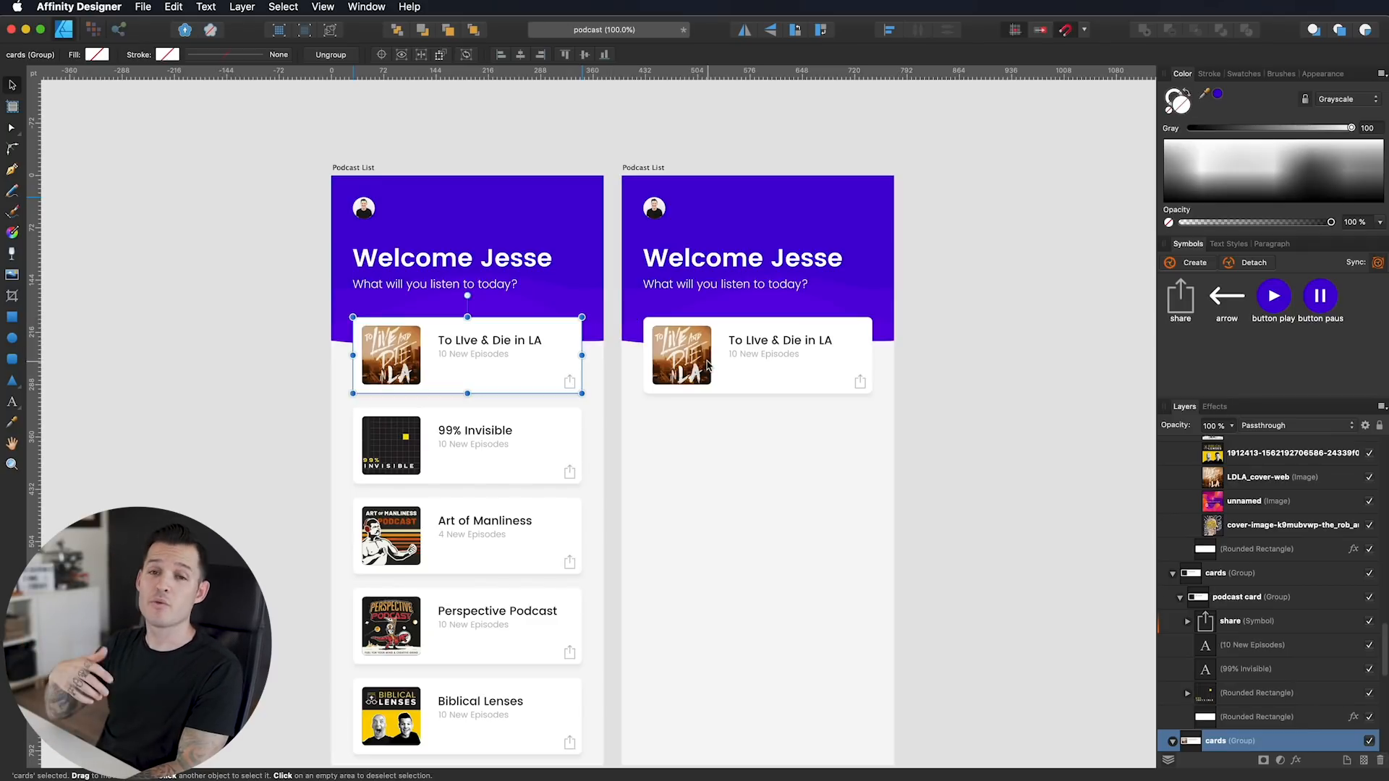
pyautogui.hscroll(2, 711, 365)
pyautogui.scroll(1, 712, 366)
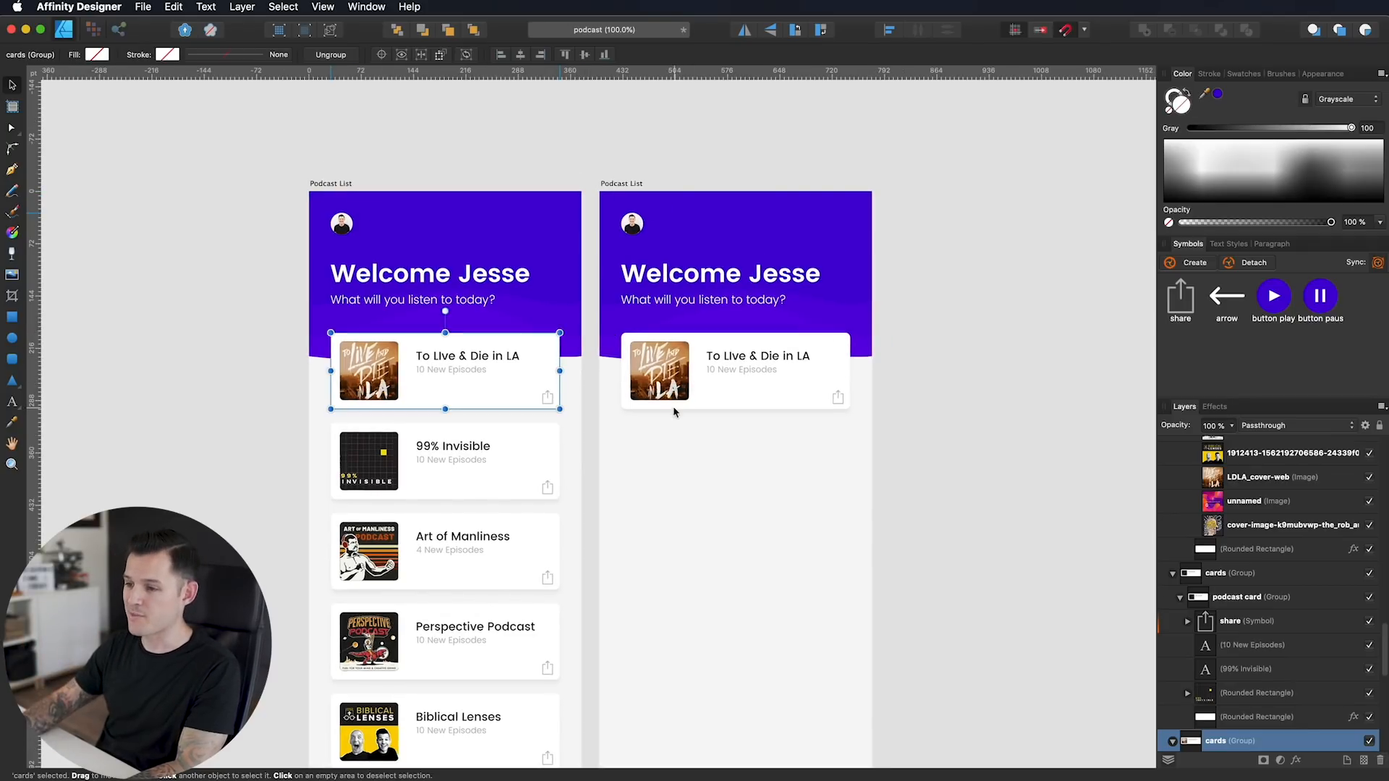
# Step: Enlarge the To Live & Die in LA cover on the duplicated artboard to nearly the margin width and centre it over the header's lower edge
pyautogui.moveTo(677, 365); pyautogui.dragTo(1024, 358)
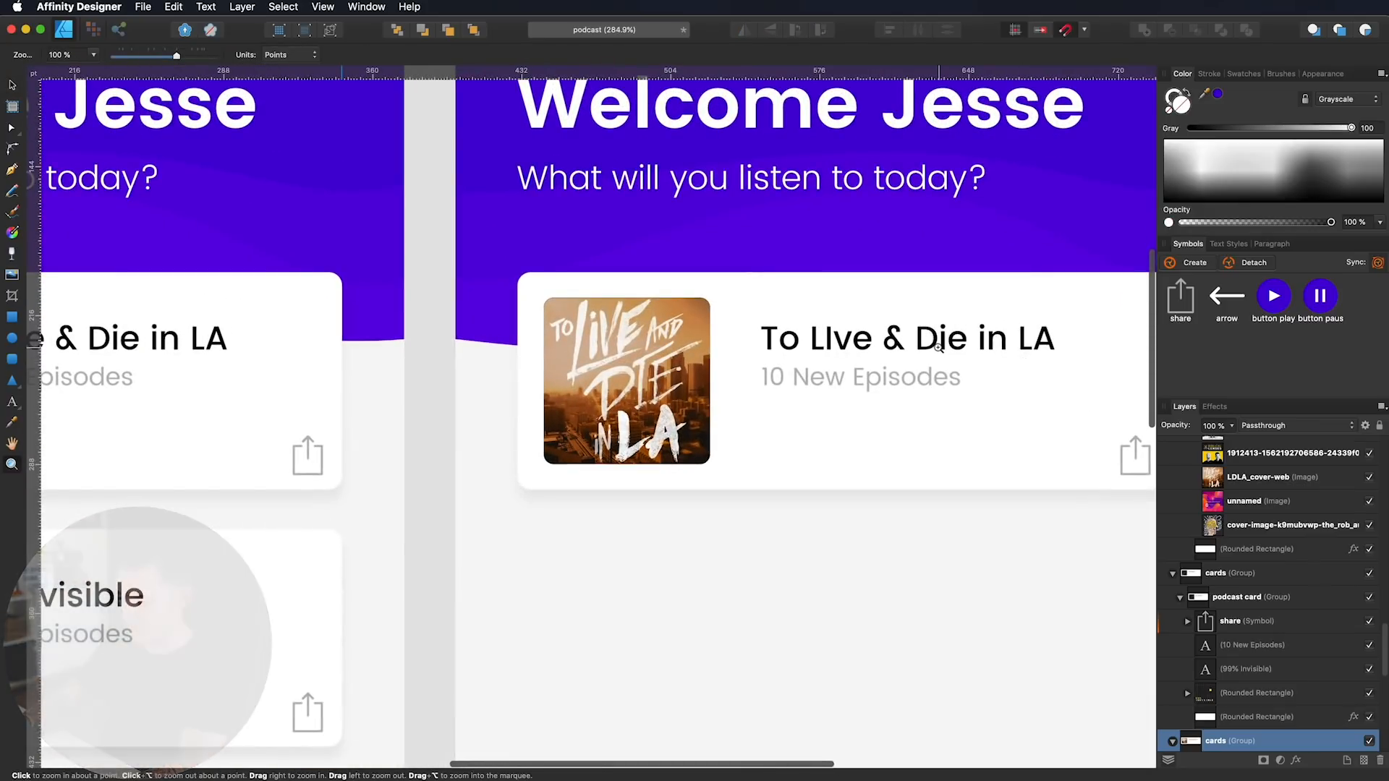
pyautogui.keyDown('super'); pyautogui.click(451, 352); pyautogui.keyUp('super')
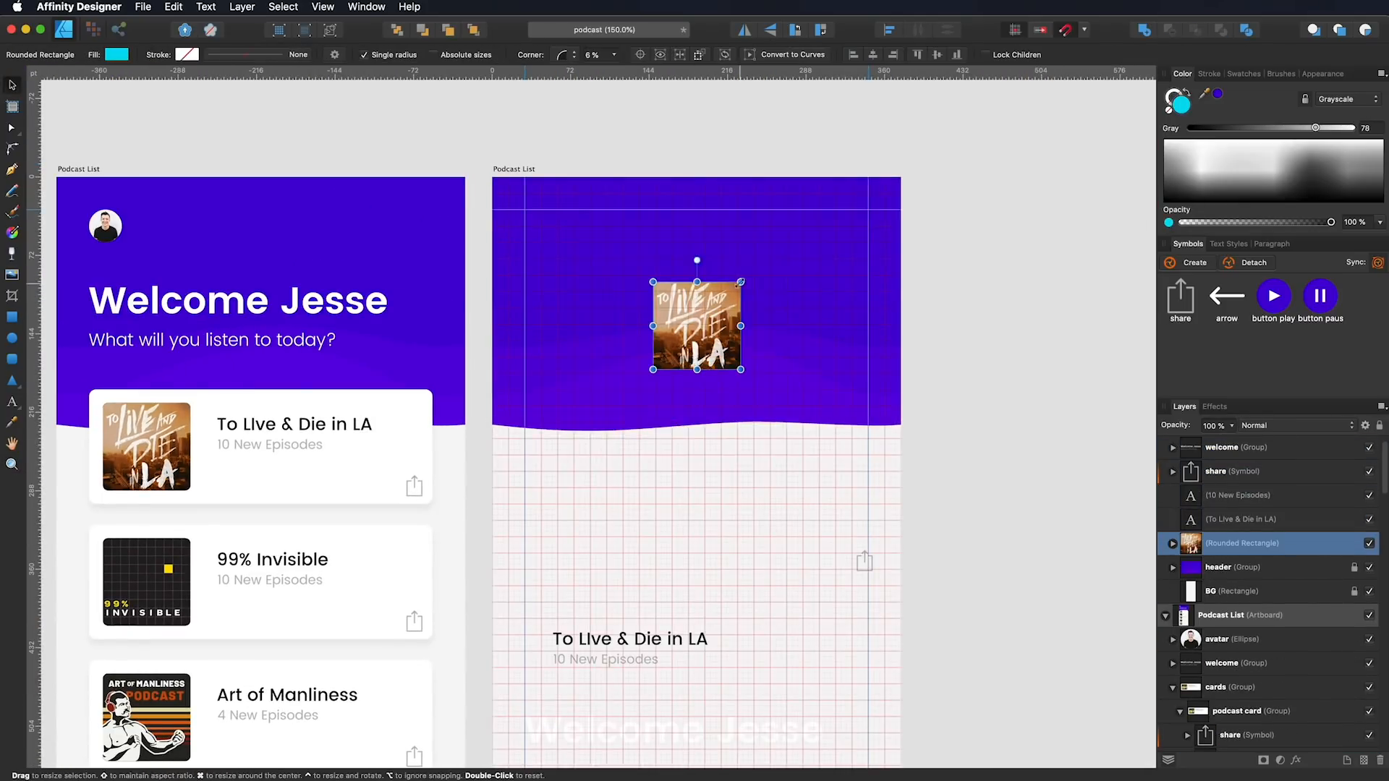
pyautogui.moveTo(741, 369); pyautogui.dragTo(855, 497)
pyautogui.moveTo(696, 332); pyautogui.dragTo(696, 391)
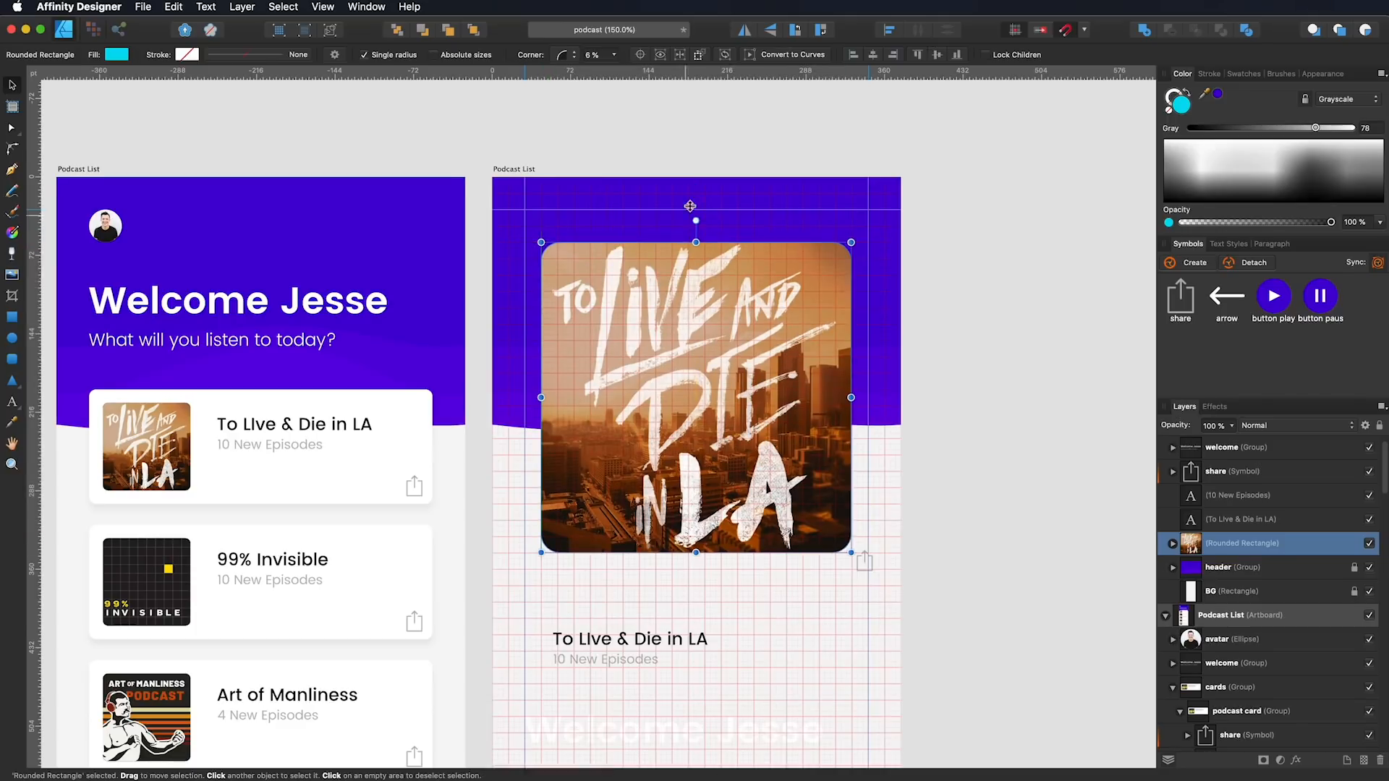
# Step: Add a centred white "To LIve and Die in LA" title above the large cover and enlarge the cover to the margin width
pyautogui.scroll(-1, 712, 190)
pyautogui.press('t')
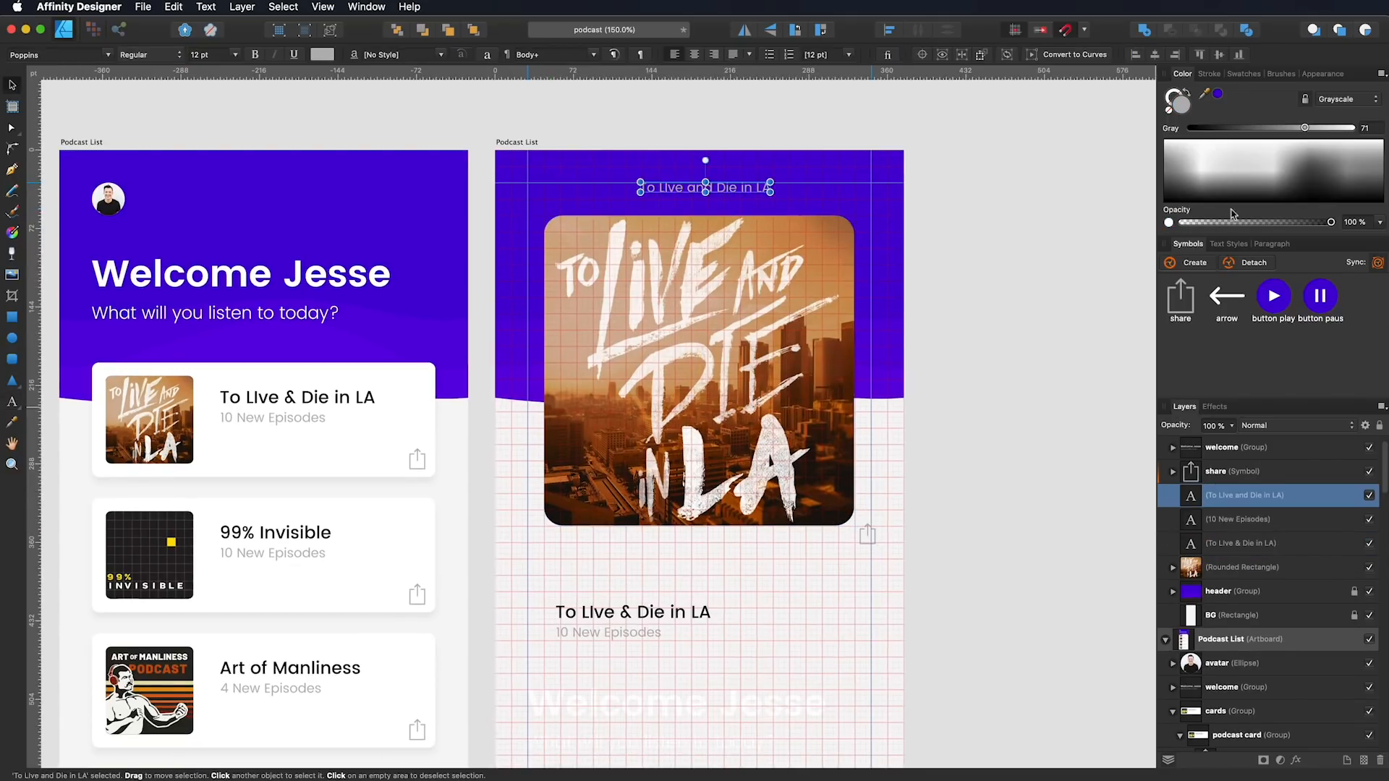
pyautogui.press('Escape')
pyautogui.click(706, 453)
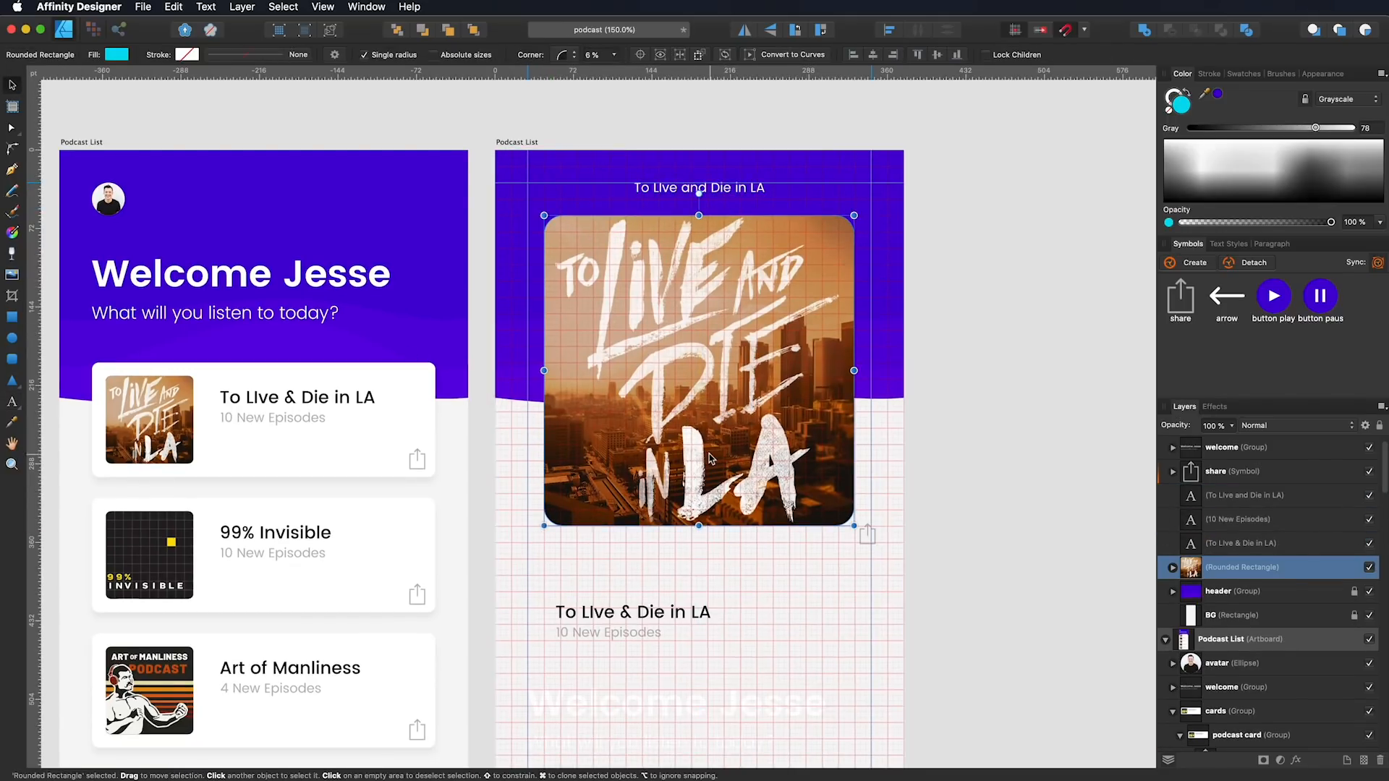
pyautogui.hscroll(-2, 709, 453)
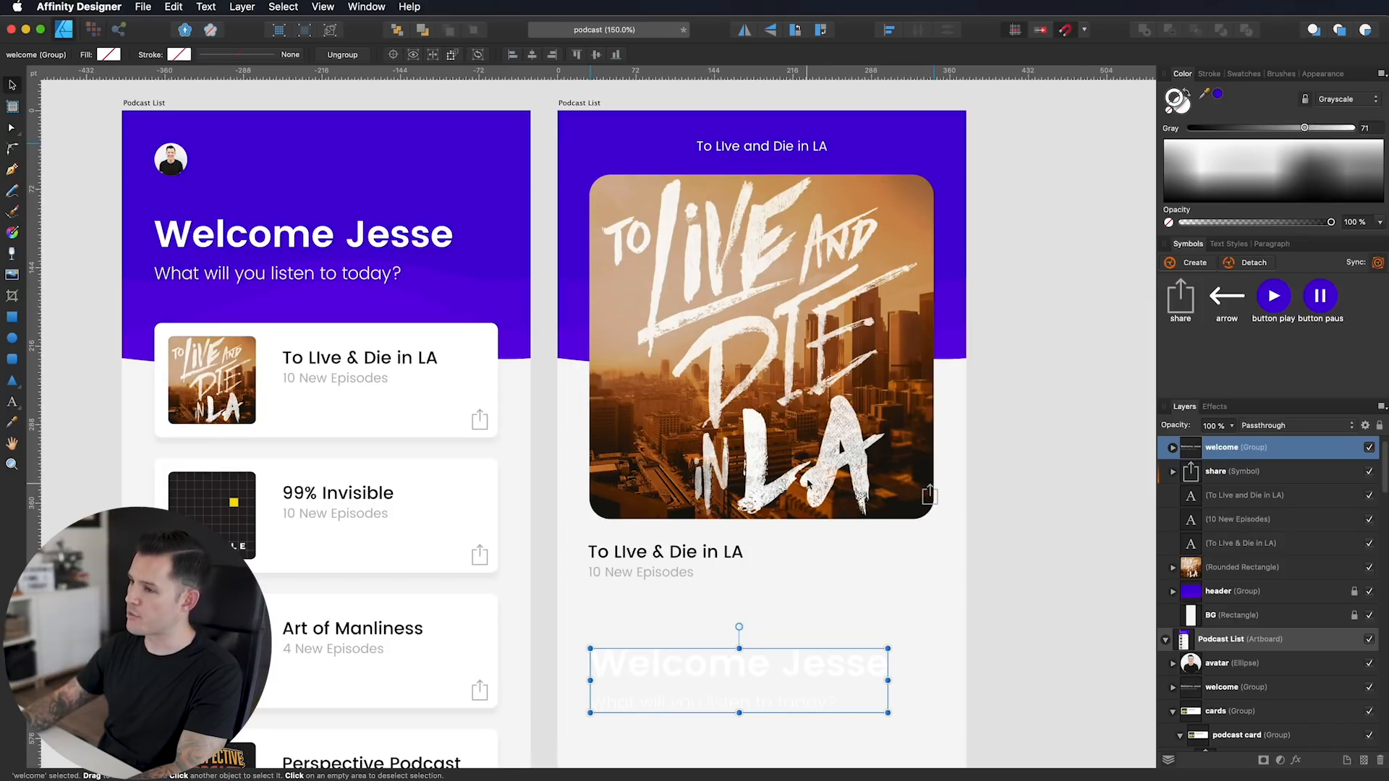
# Step: Place a share symbol in the upper-left corner of the second artboard's header and detach it from its symbol
pyautogui.moveTo(1143, 299); pyautogui.dragTo(749, 137)
pyautogui.press('super+space')
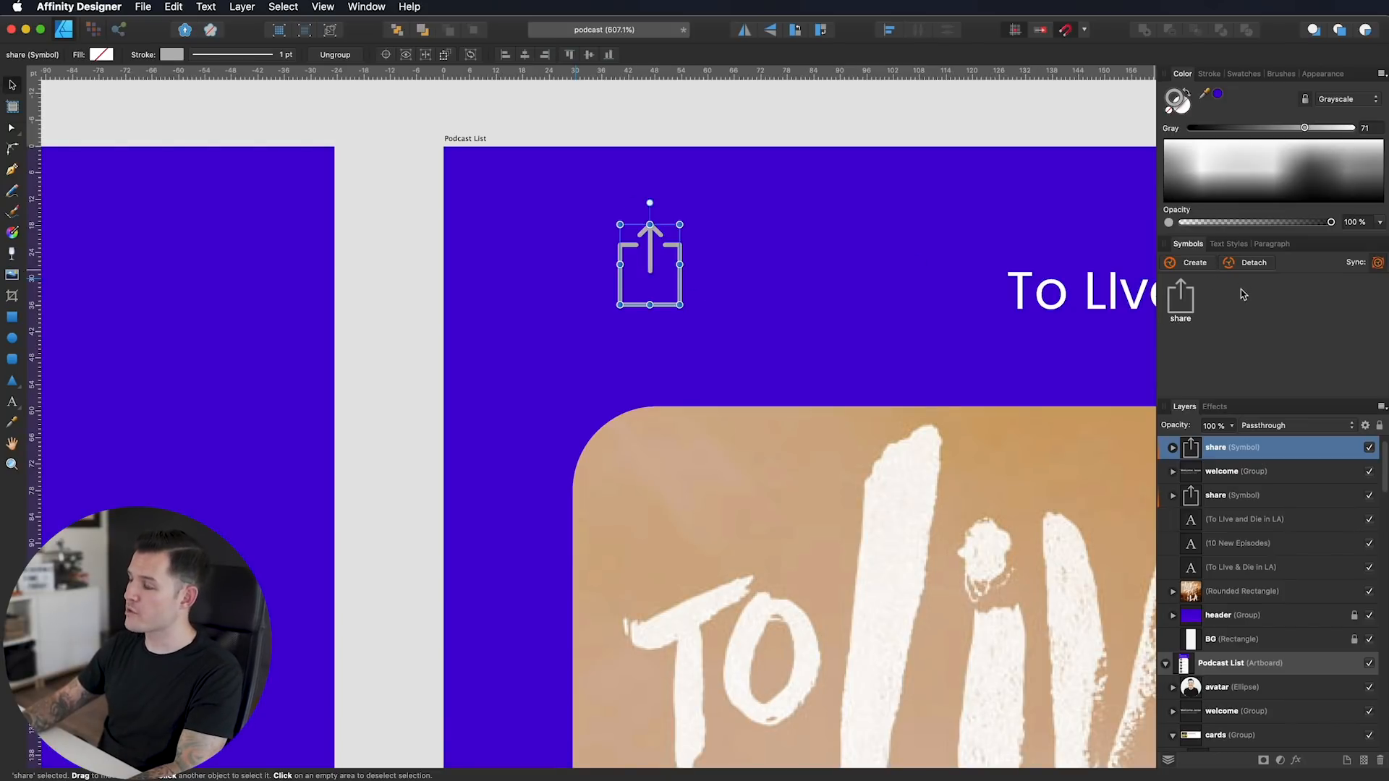
pyautogui.click(1255, 263)
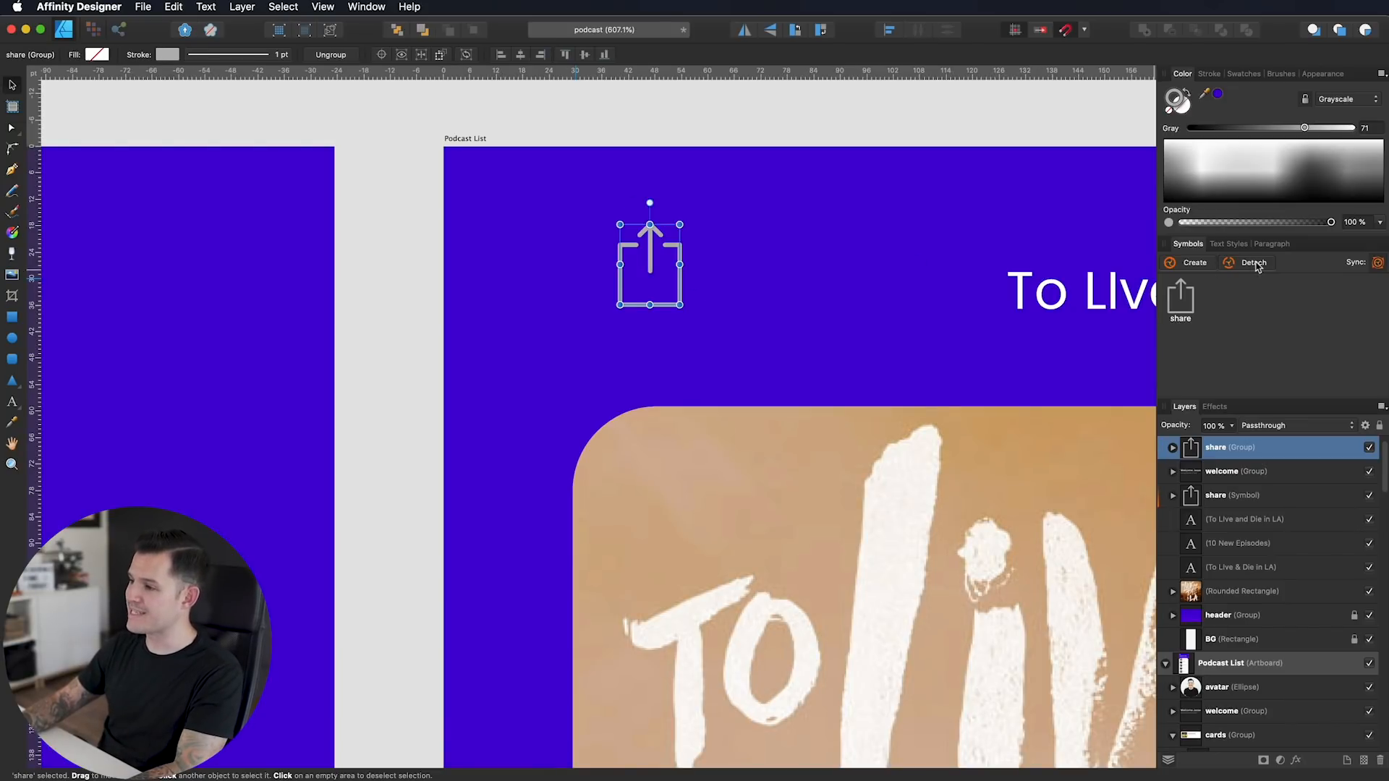
# Step: Extract the arrow curve from the detached share icon and remove the rest of the icon
pyautogui.doubleClick(650, 242)
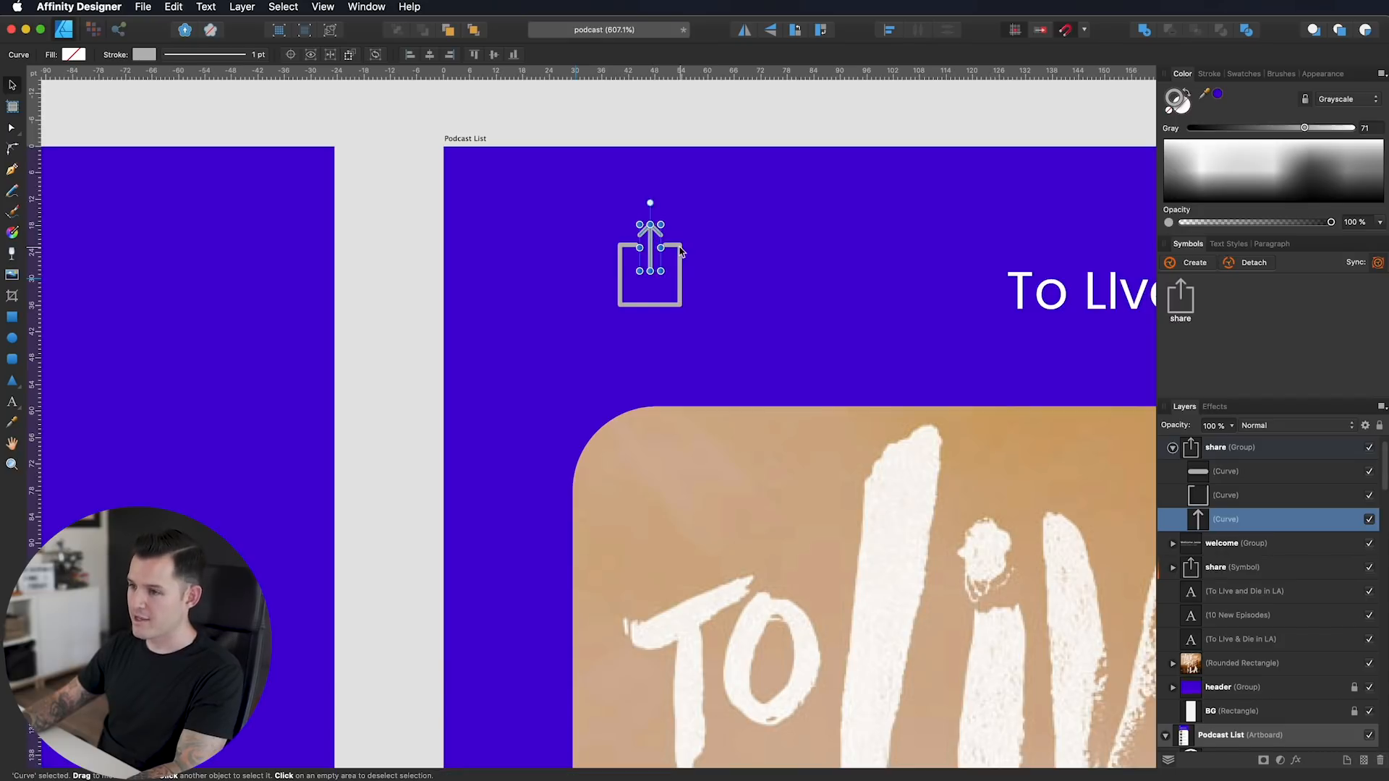
pyautogui.press('Delete')
pyautogui.click(680, 282)
pyautogui.press('Delete')
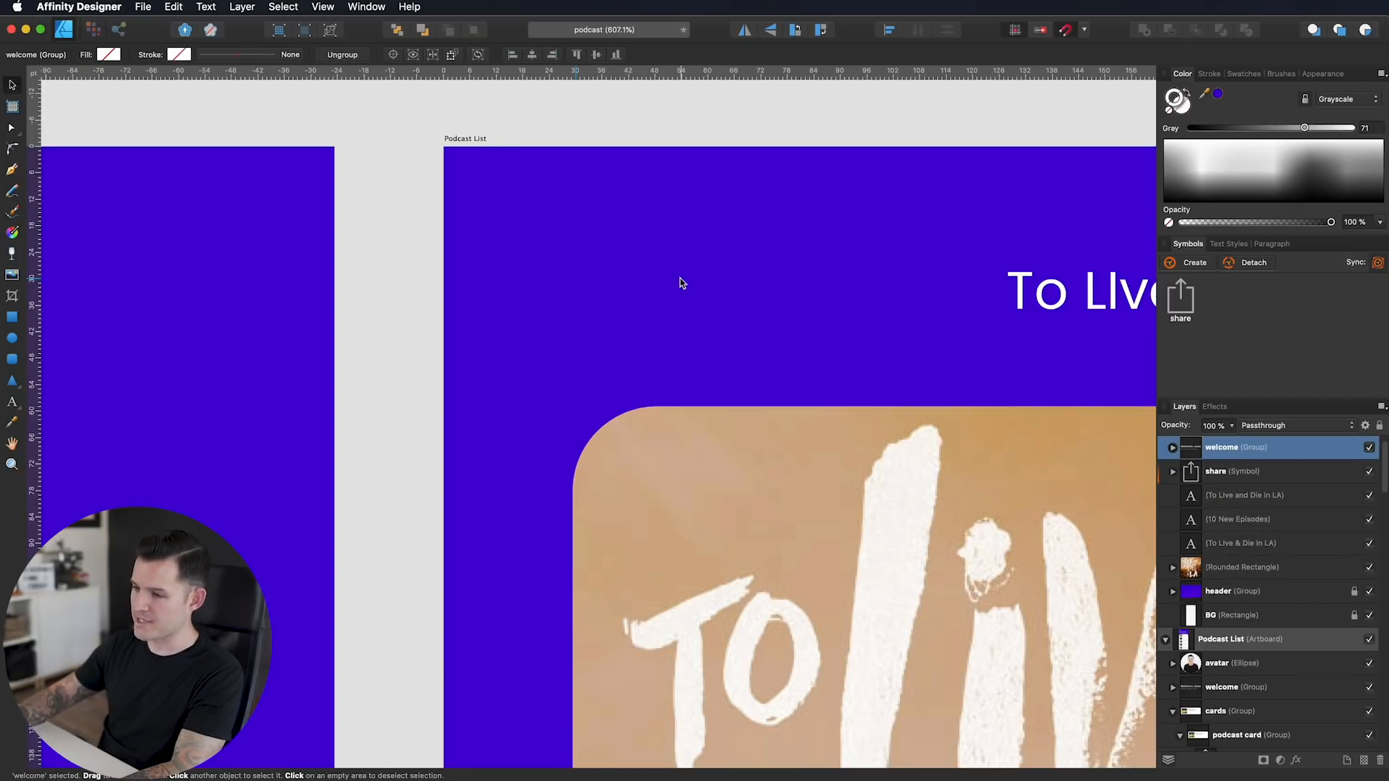
pyautogui.press('cmd+v')
# Step: Rotate the arrow to point left, set its stroke to white, and place it at the left margin level with the header title
pyautogui.moveTo(669, 224); pyautogui.dragTo(664, 262)
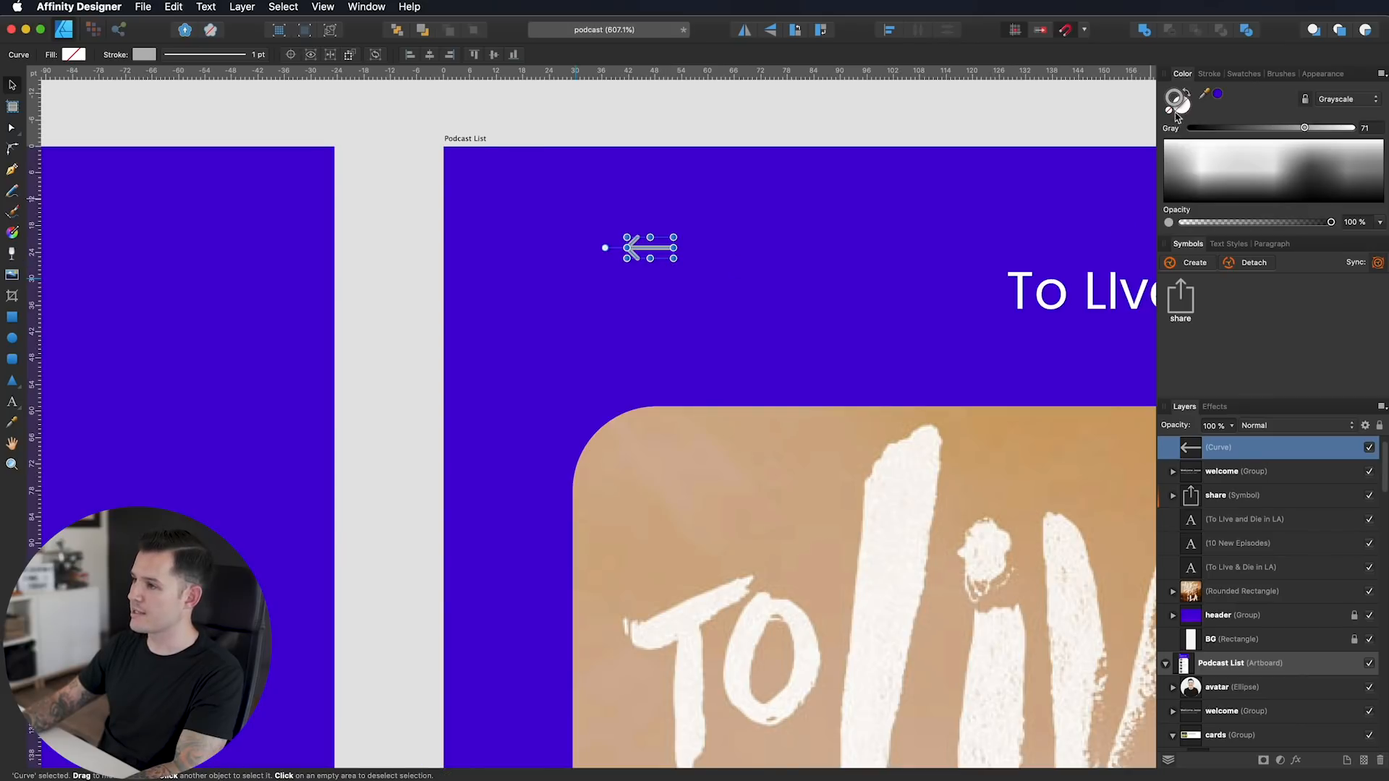
pyautogui.moveTo(1225, 158); pyautogui.dragTo(1233, 118)
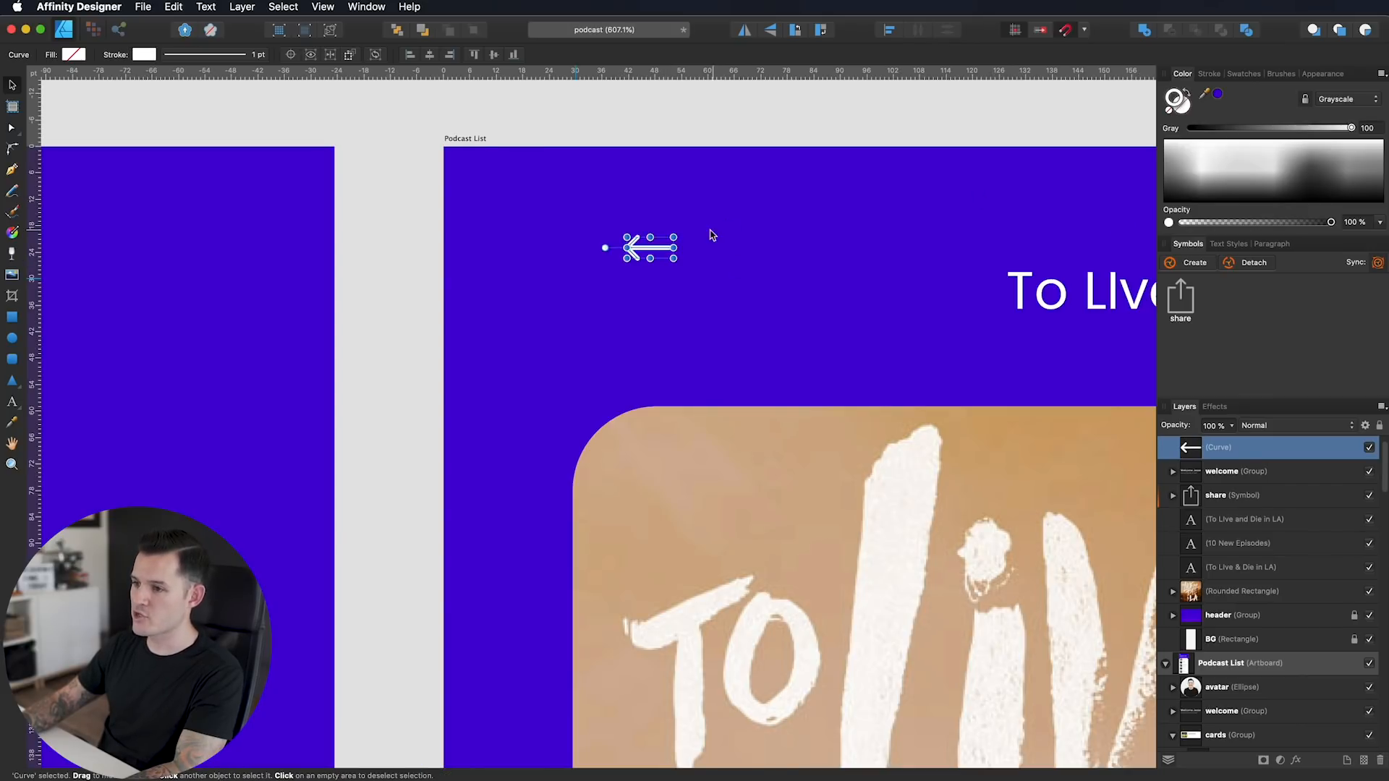
pyautogui.moveTo(665, 251); pyautogui.dragTo(618, 303)
pyautogui.press('super+2')
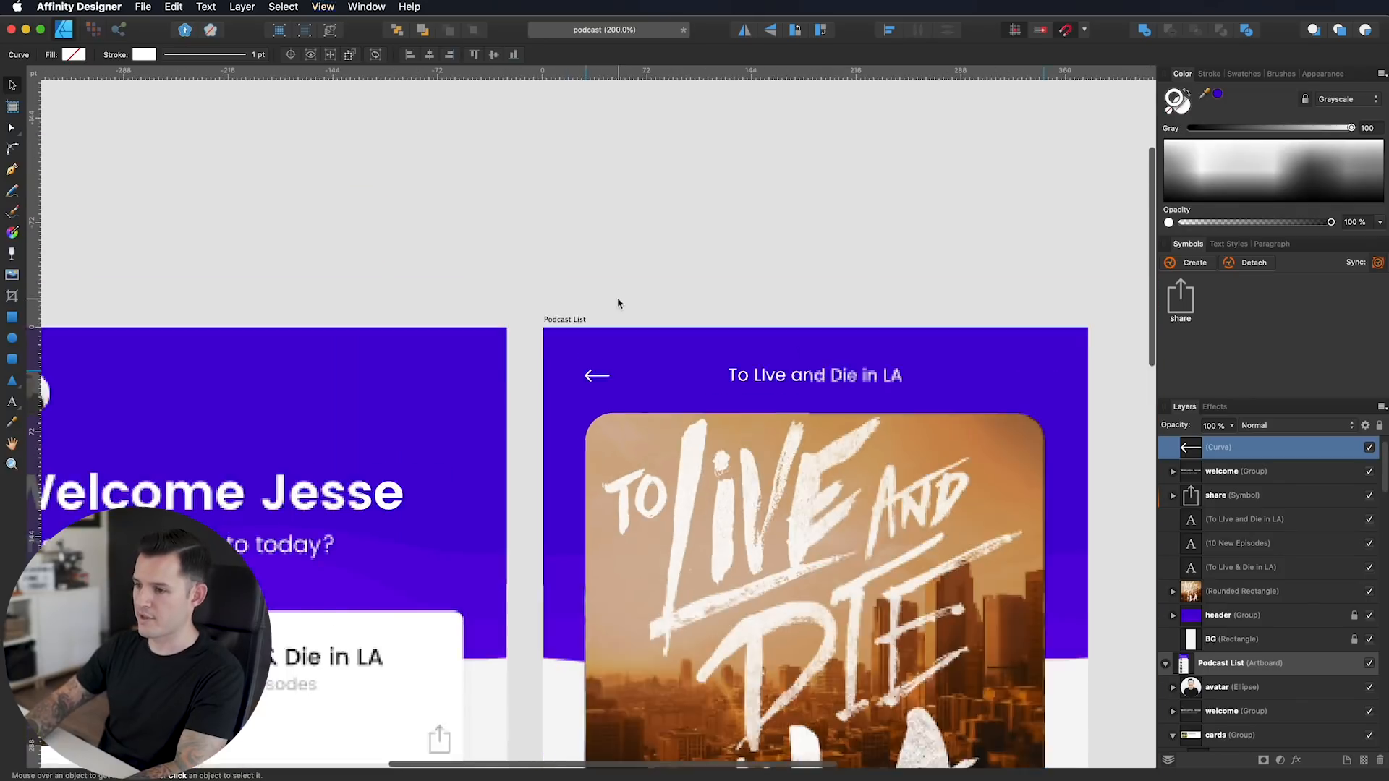
pyautogui.press('super+minus')
pyautogui.scroll(-5, 619, 304)
pyautogui.hscroll(3, 618, 304)
pyautogui.click(944, 280)
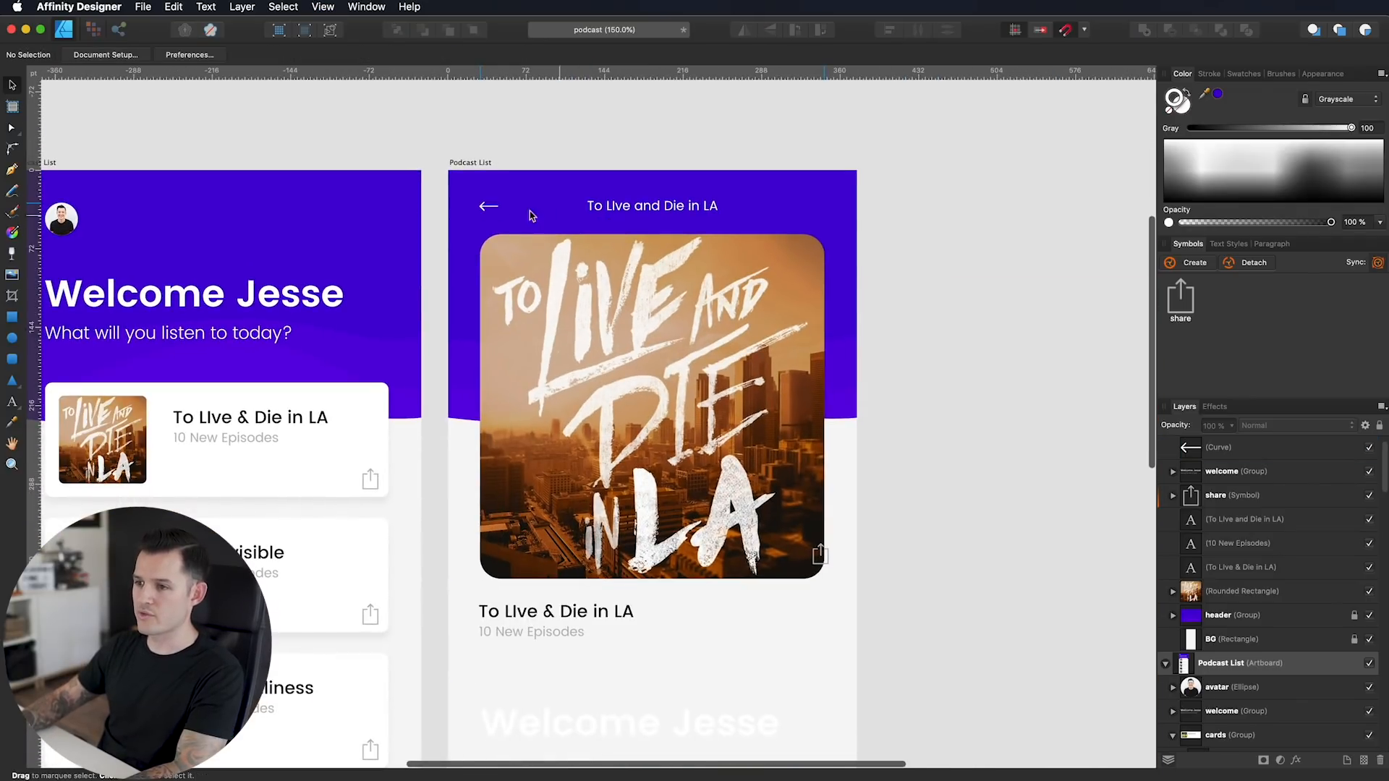
# Step: Correct the header title's spelling to "To Live and Die in LA"
pyautogui.doubleClick(615, 207)
pyautogui.press('Escape')
pyautogui.click(9, 86)
pyautogui.click(871, 188)
# Step: Draw a tiny circle just after the header title with a white fill and no stroke
pyautogui.hscroll(3, 872, 188)
pyautogui.press('super+space')
pyautogui.moveTo(740, 205); pyautogui.dragTo(1047, 197)
pyautogui.press('space')
pyautogui.moveTo(534, 245); pyautogui.dragTo(1115, 211)
pyautogui.press('super+space')
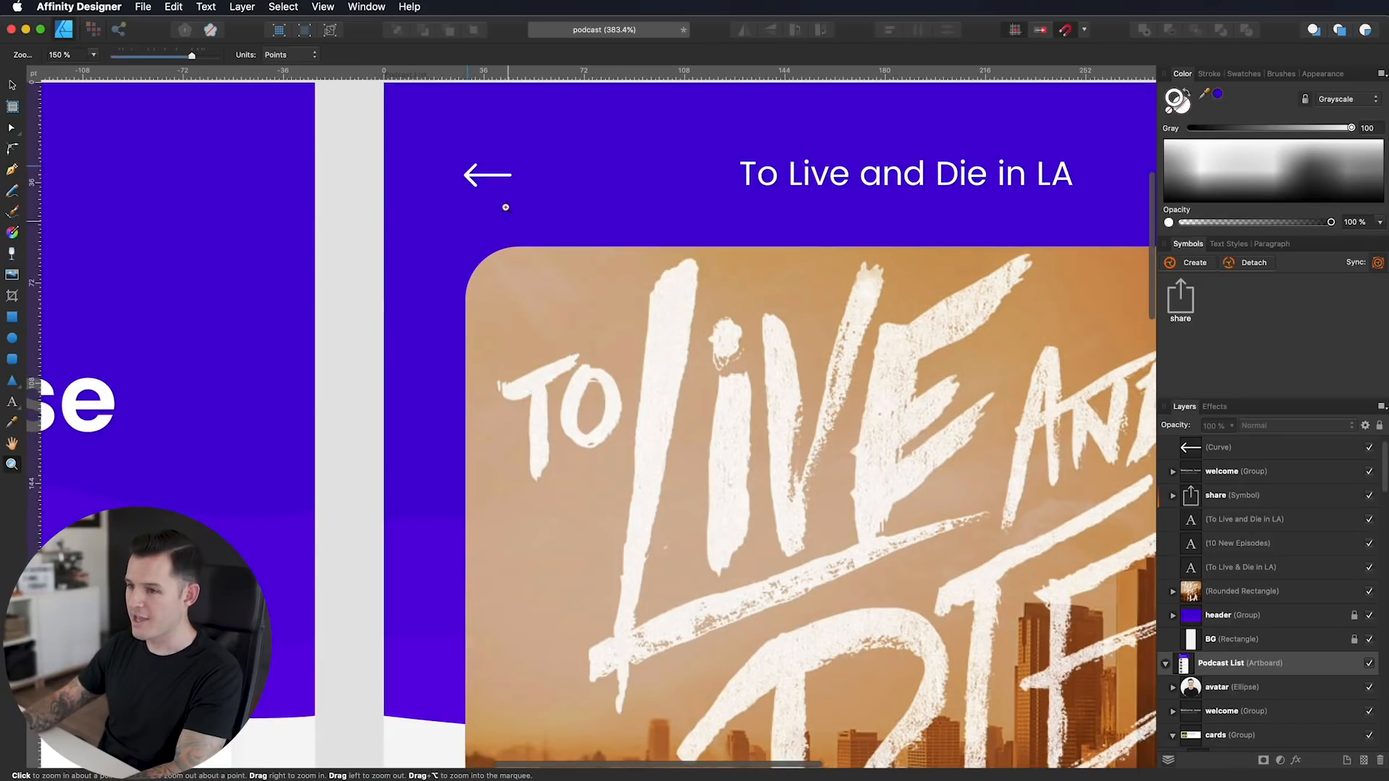
pyautogui.press('space')
pyautogui.moveTo(666, 202); pyautogui.dragTo(205, 211)
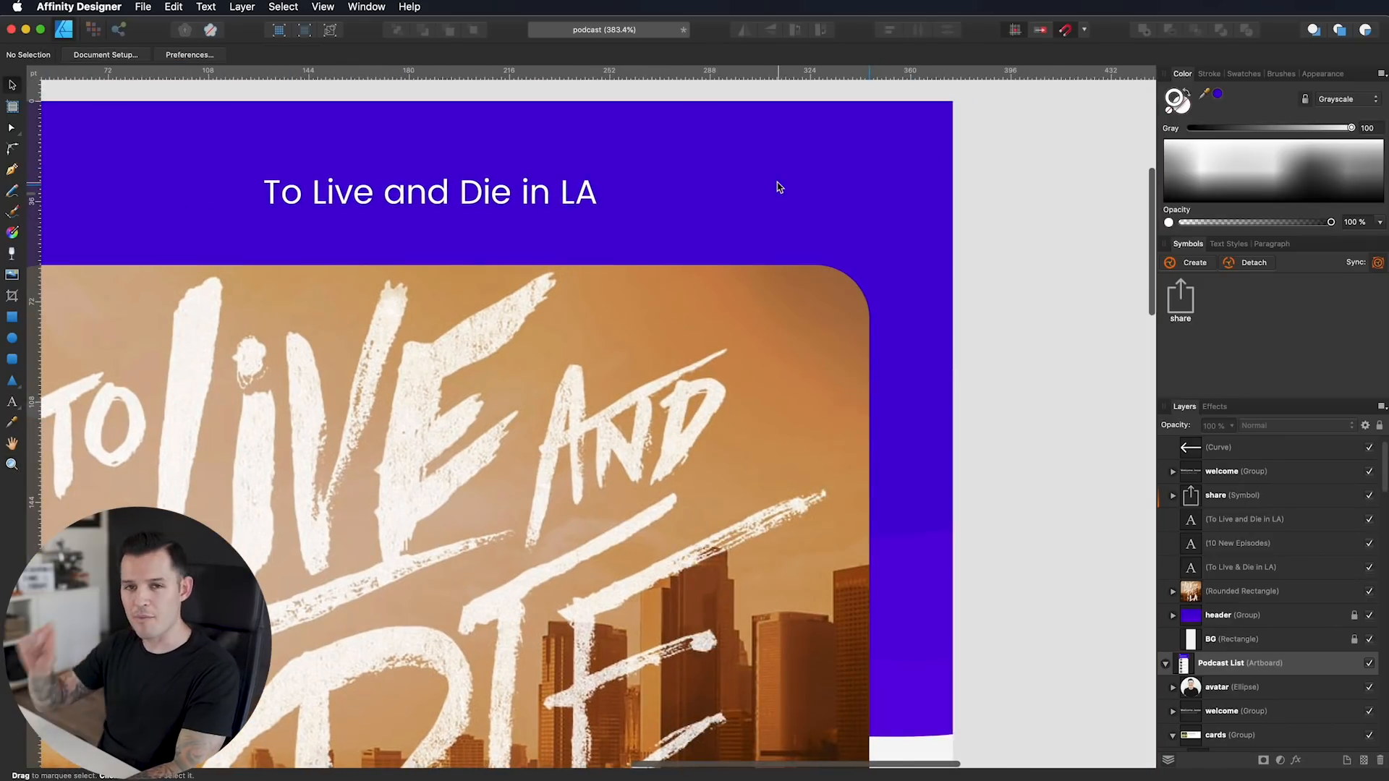
pyautogui.press('m')
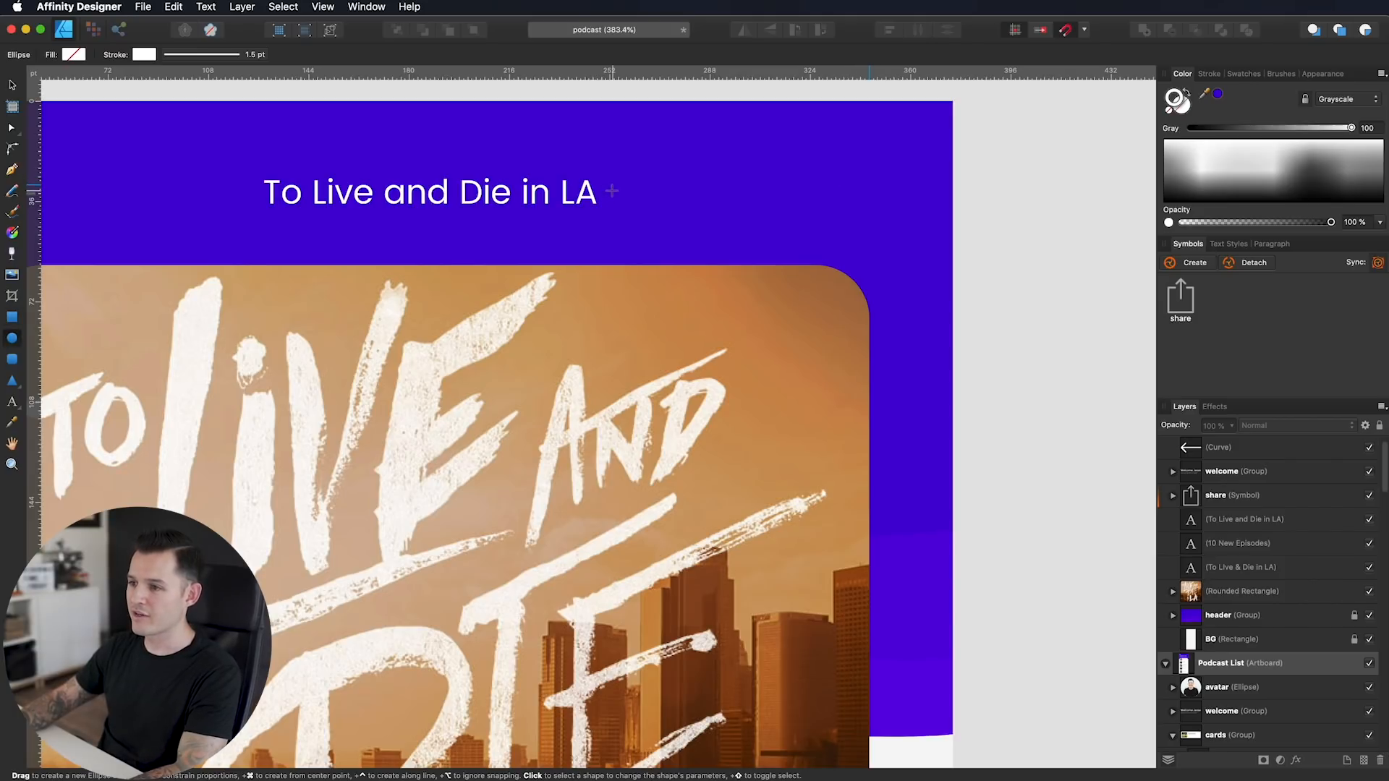
pyautogui.moveTo(616, 194); pyautogui.dragTo(617, 196)
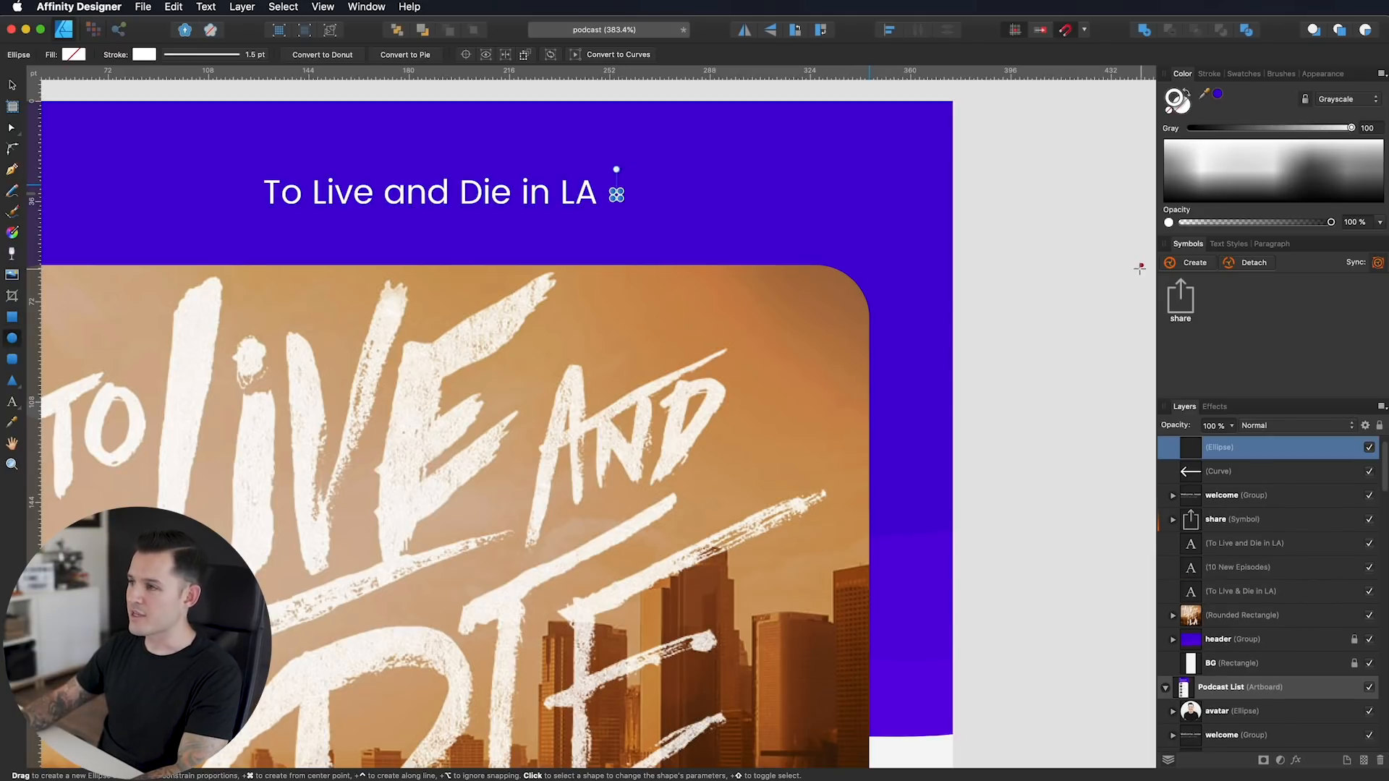
pyautogui.click(1187, 91)
pyautogui.click(1183, 104)
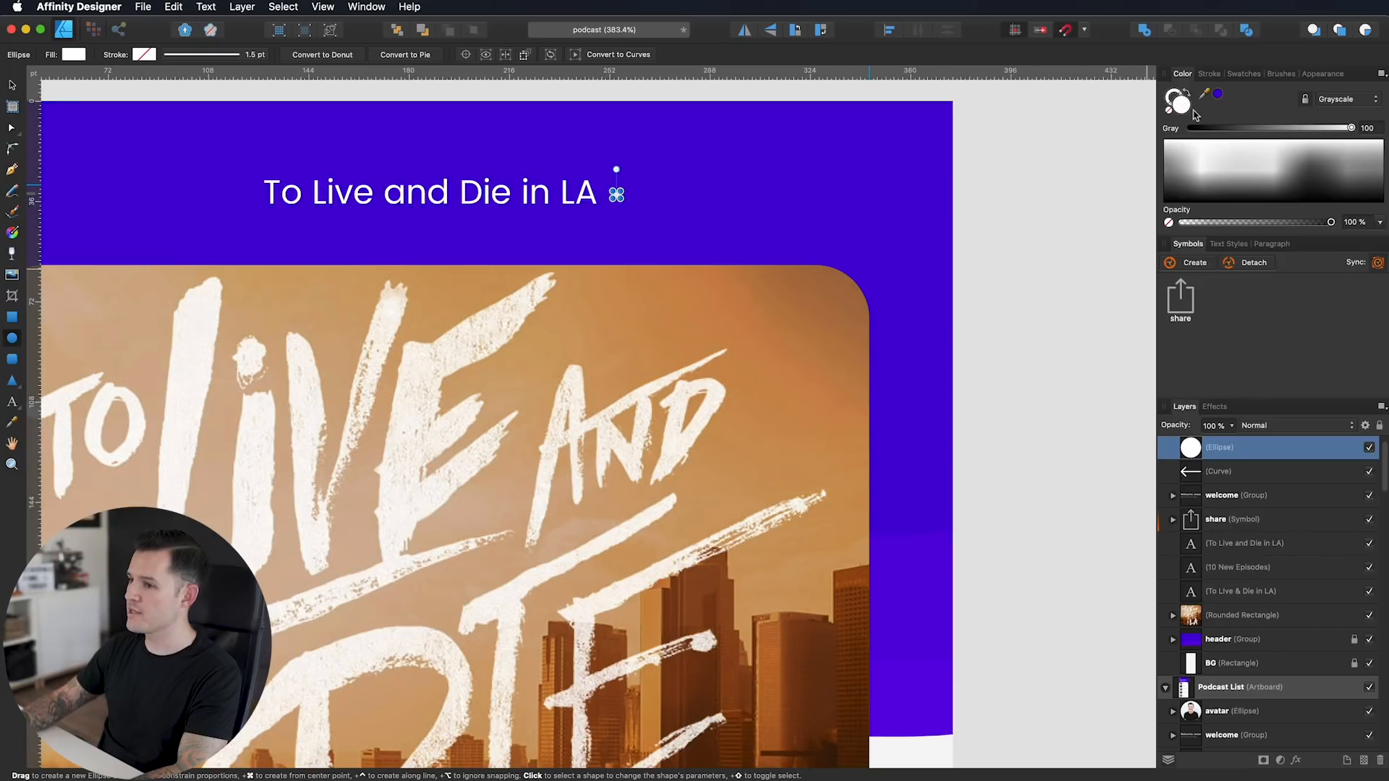
# Step: Duplicate the white circle twice to form a horizontal row of three dots
pyautogui.press('v')
pyautogui.press('super+=')
pyautogui.press('super+=')
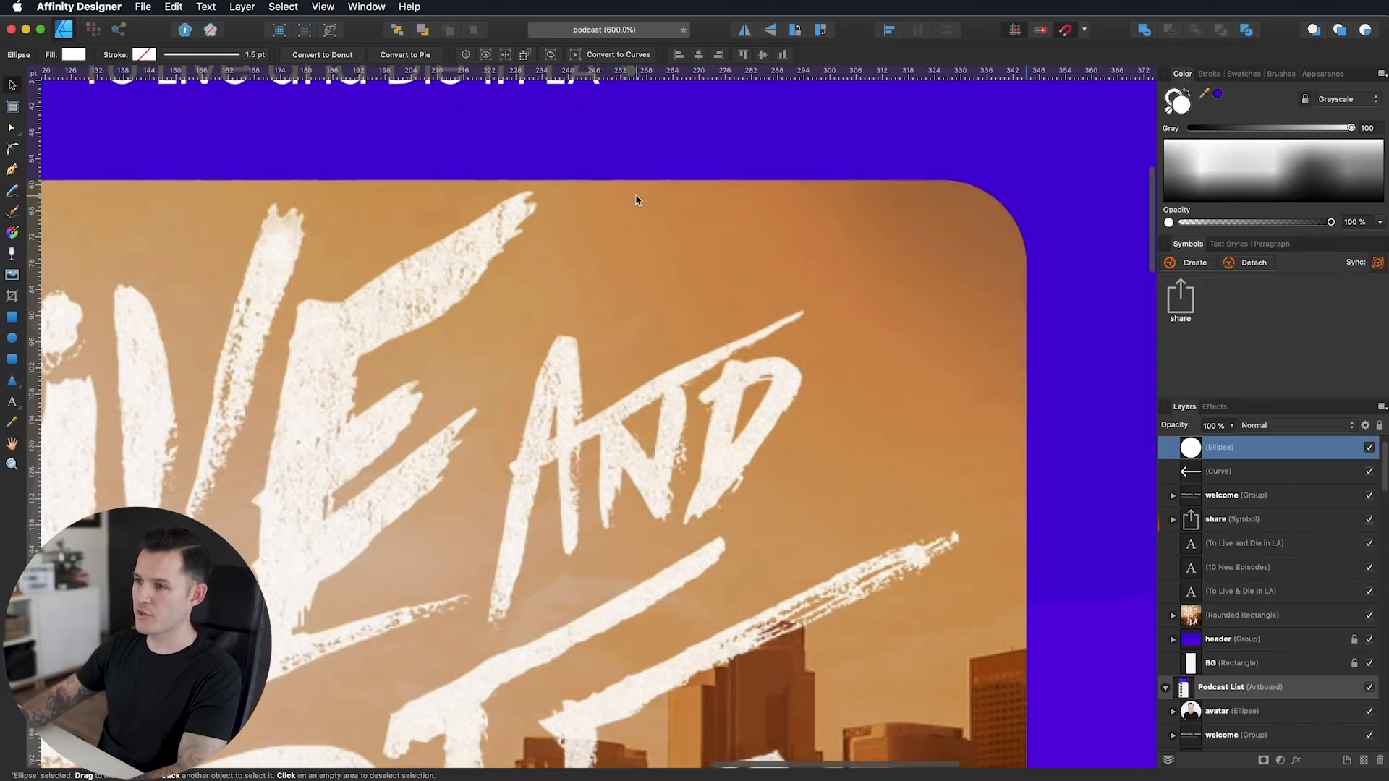
pyautogui.scroll(5, 638, 198)
pyautogui.moveTo(568, 273); pyautogui.dragTo(630, 273)
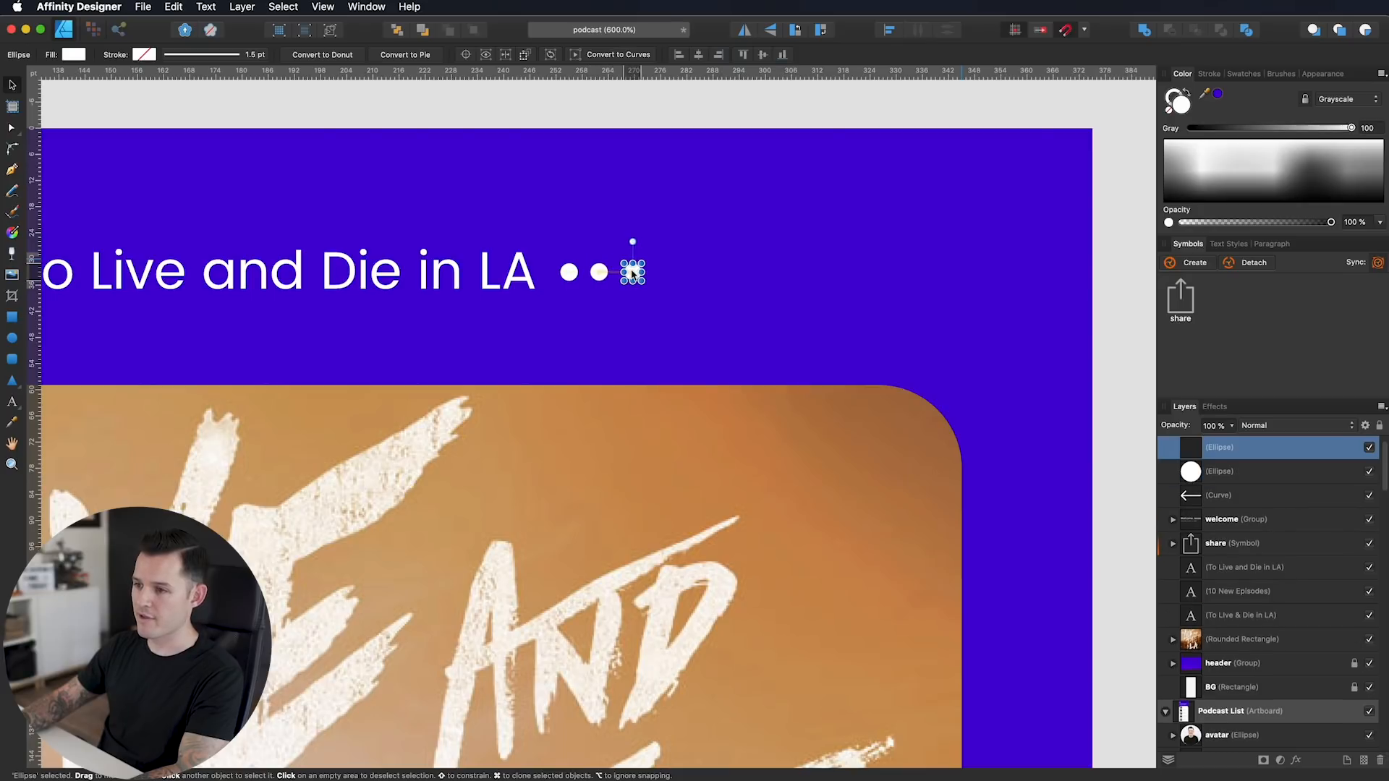
# Step: Move the three dots toward the right end of the header and space them evenly
pyautogui.keyDown('shift'); pyautogui.click(599, 272); pyautogui.keyUp('shift')
pyautogui.keyDown('shift'); pyautogui.click(569, 272); pyautogui.keyUp('shift')
pyautogui.moveTo(578, 278); pyautogui.dragTo(822, 287)
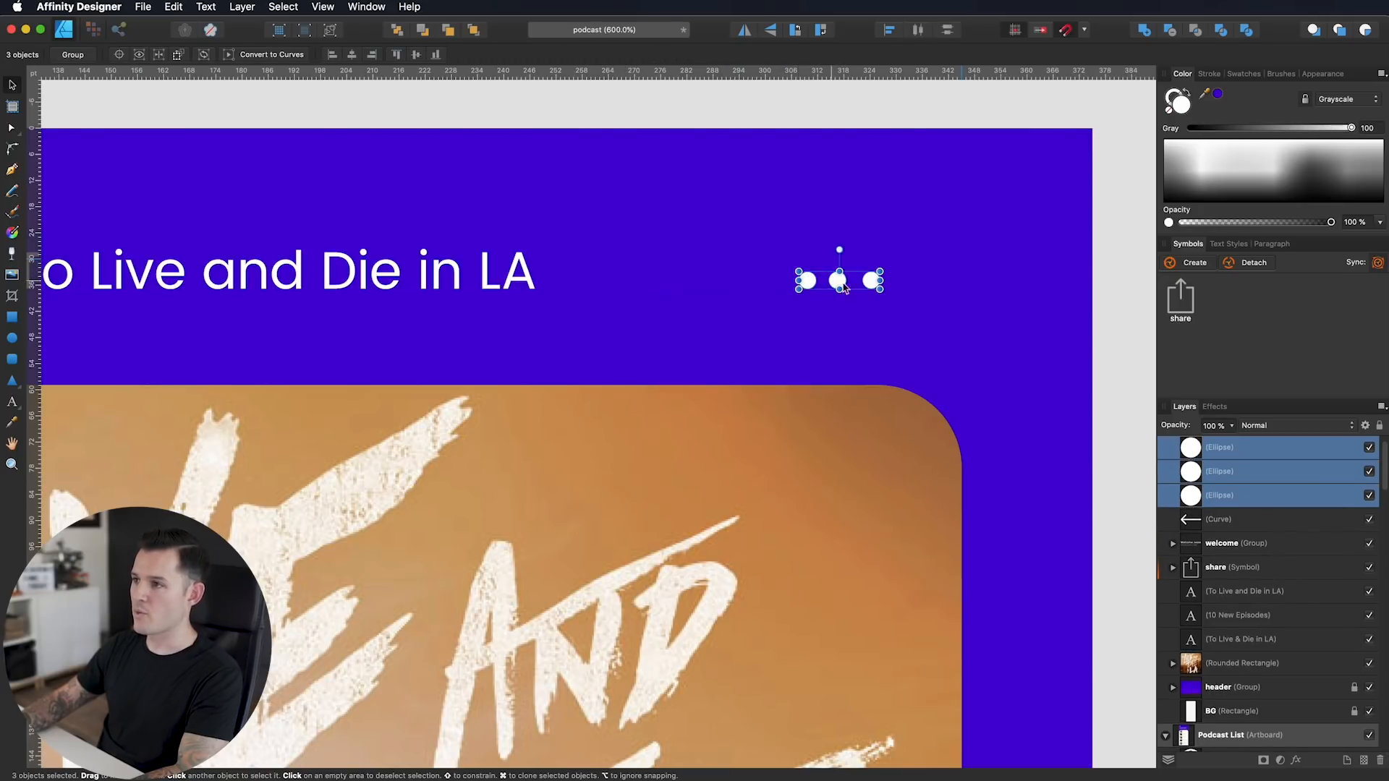
pyautogui.click(918, 33)
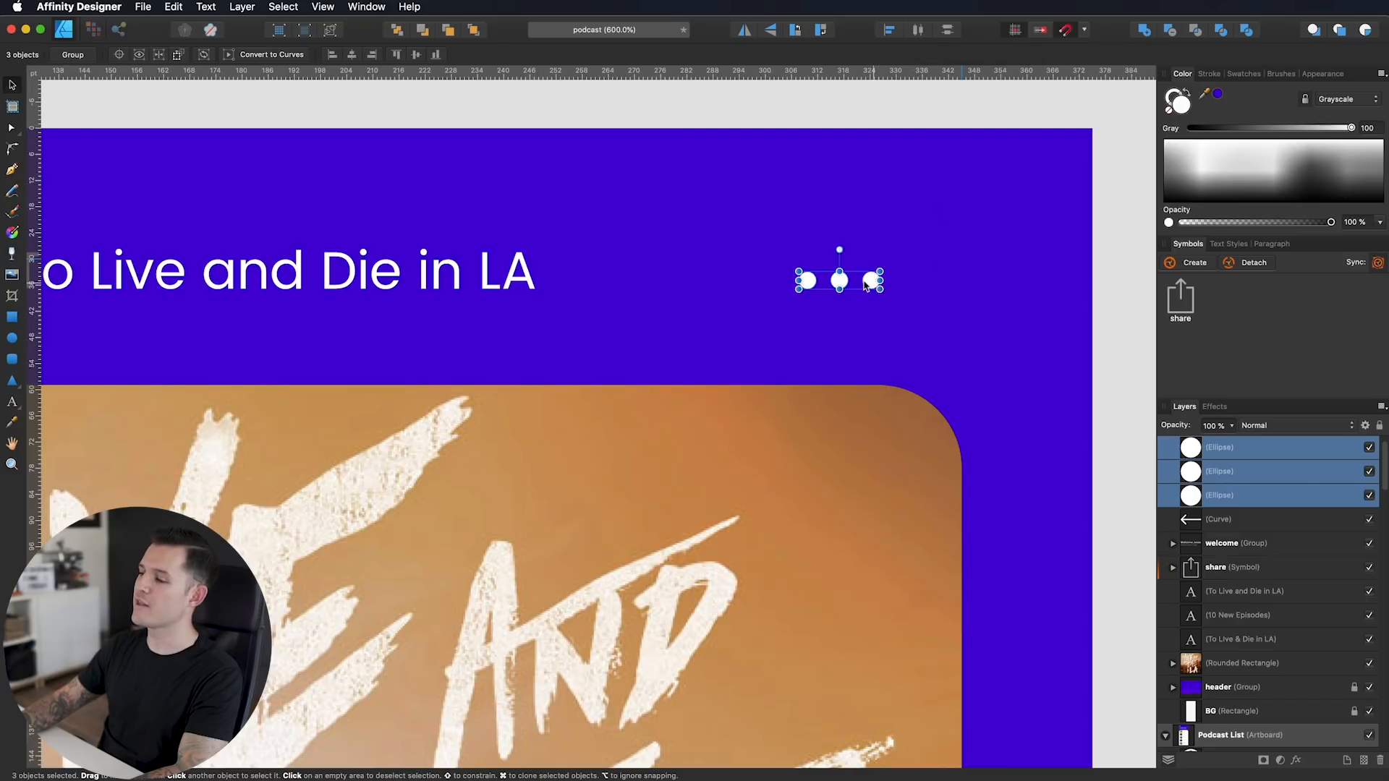
# Step: Group the three dots, name the group "meatball", and create a symbol from it
pyautogui.press('super+g')
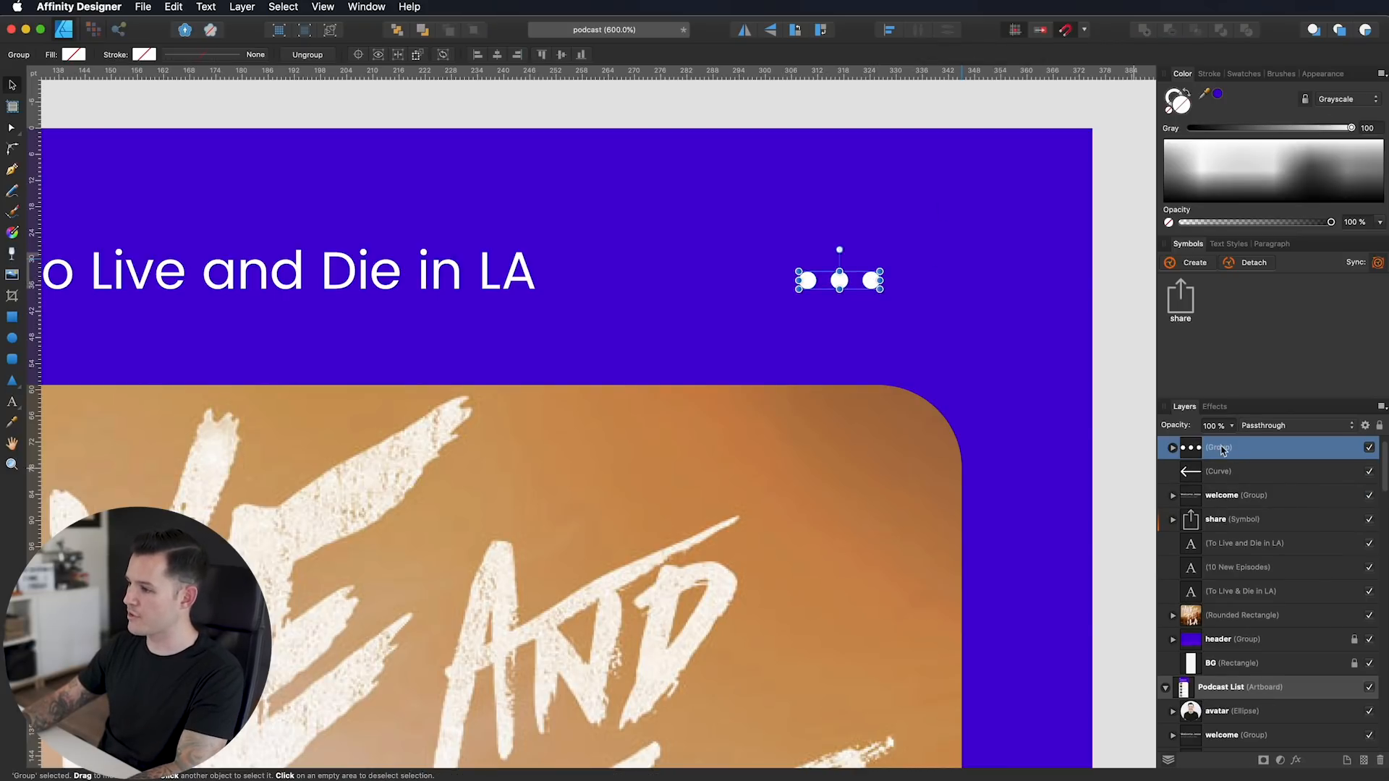
pyautogui.doubleClick(1221, 448)
pyautogui.write('meatbal')
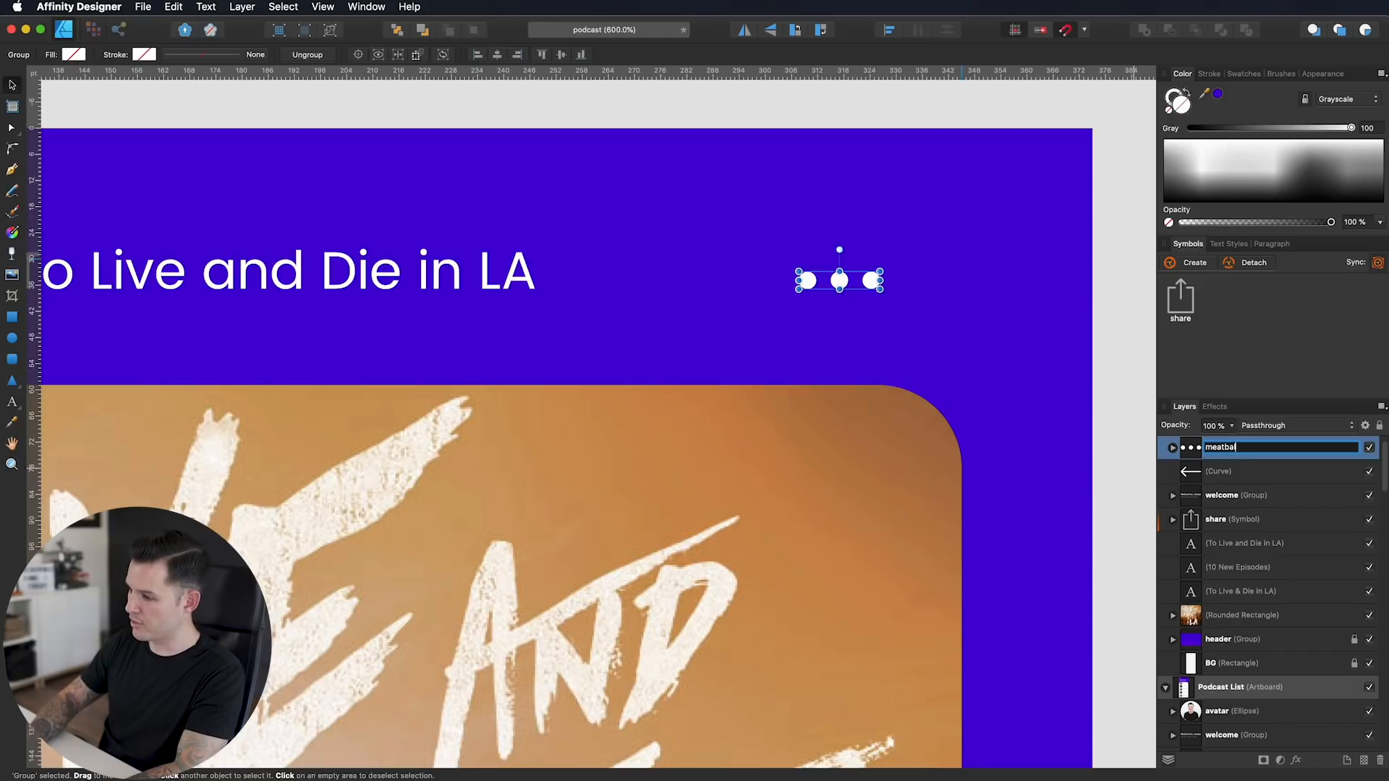
pyautogui.write('l')
pyautogui.press('Return')
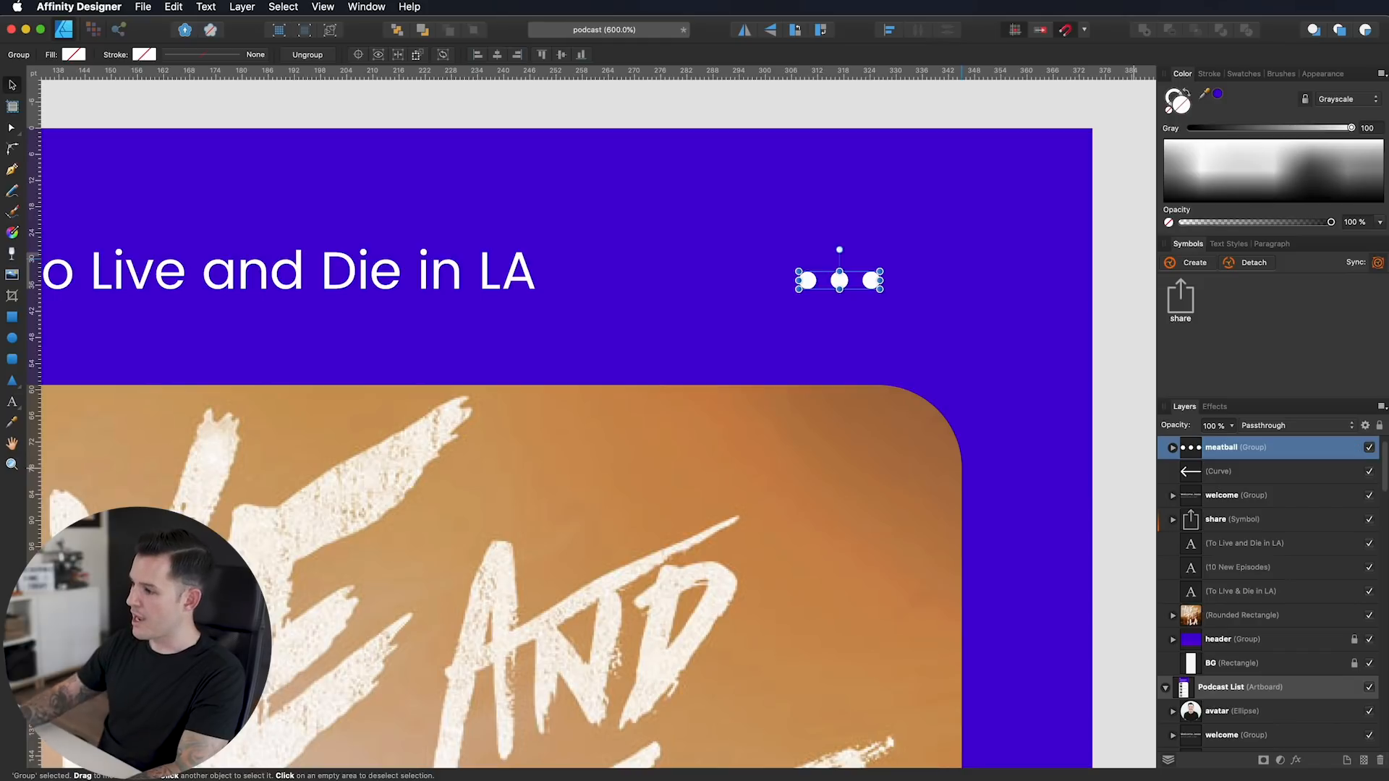
pyautogui.click(1192, 263)
# Step: Create a symbol from the back arrow curve and rename it "arrow"
pyautogui.click(1237, 474)
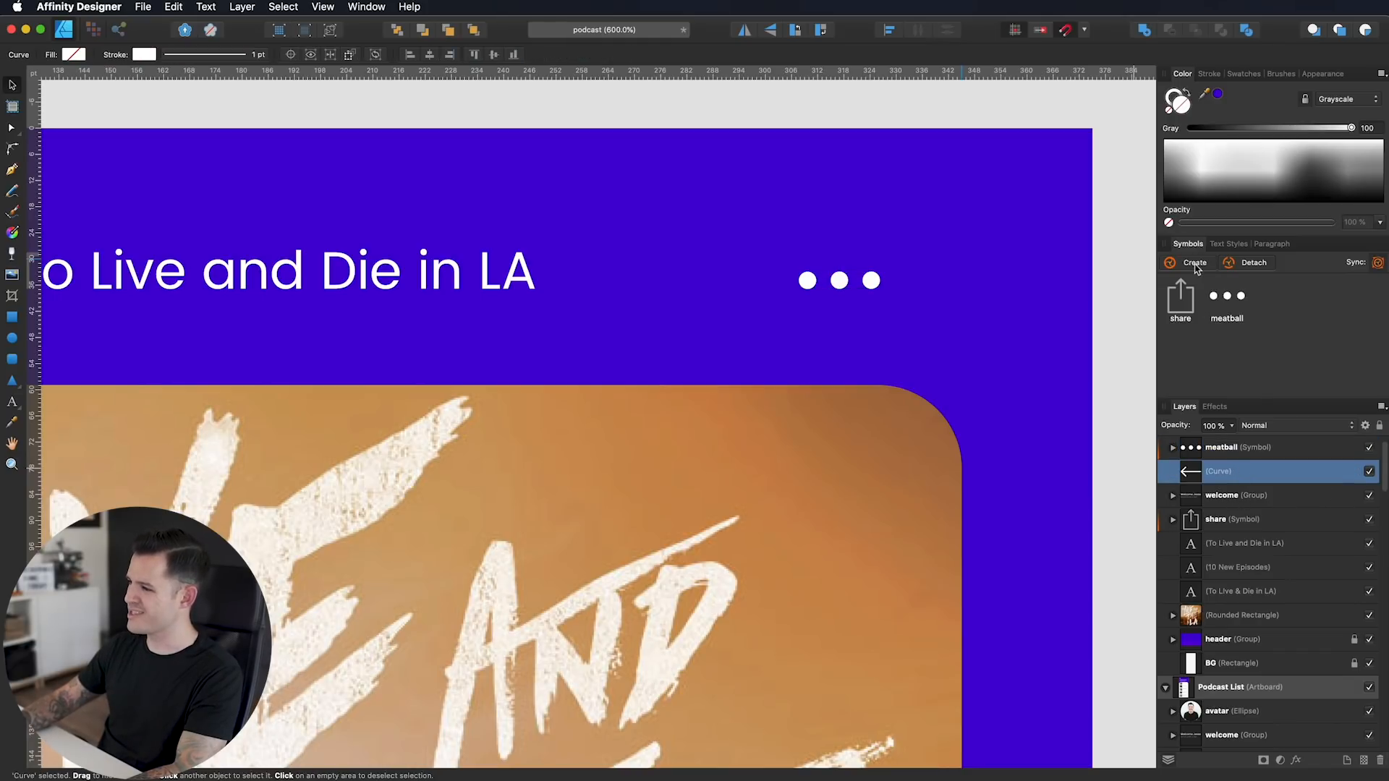
pyautogui.click(1194, 264)
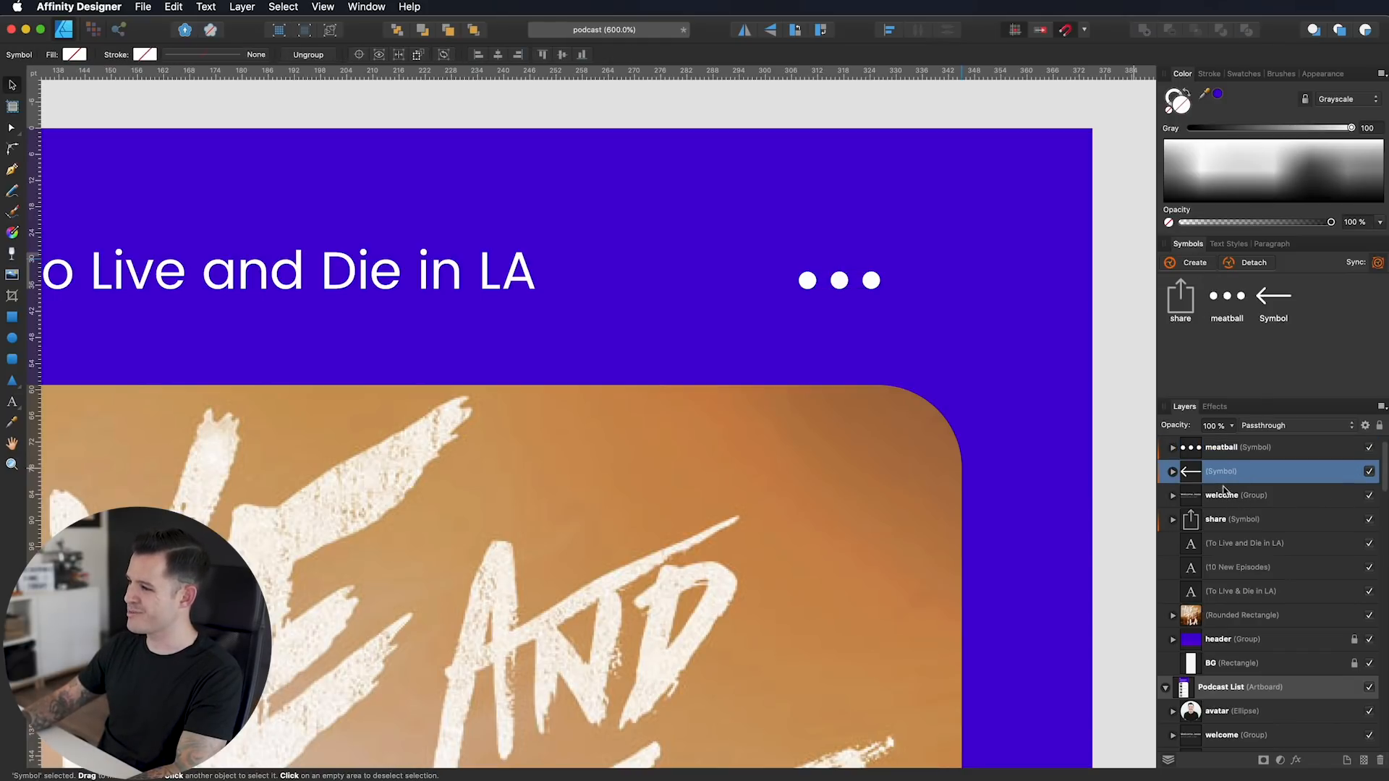
pyautogui.rightClick(1273, 321)
pyautogui.click(1306, 325)
pyautogui.write('arrow')
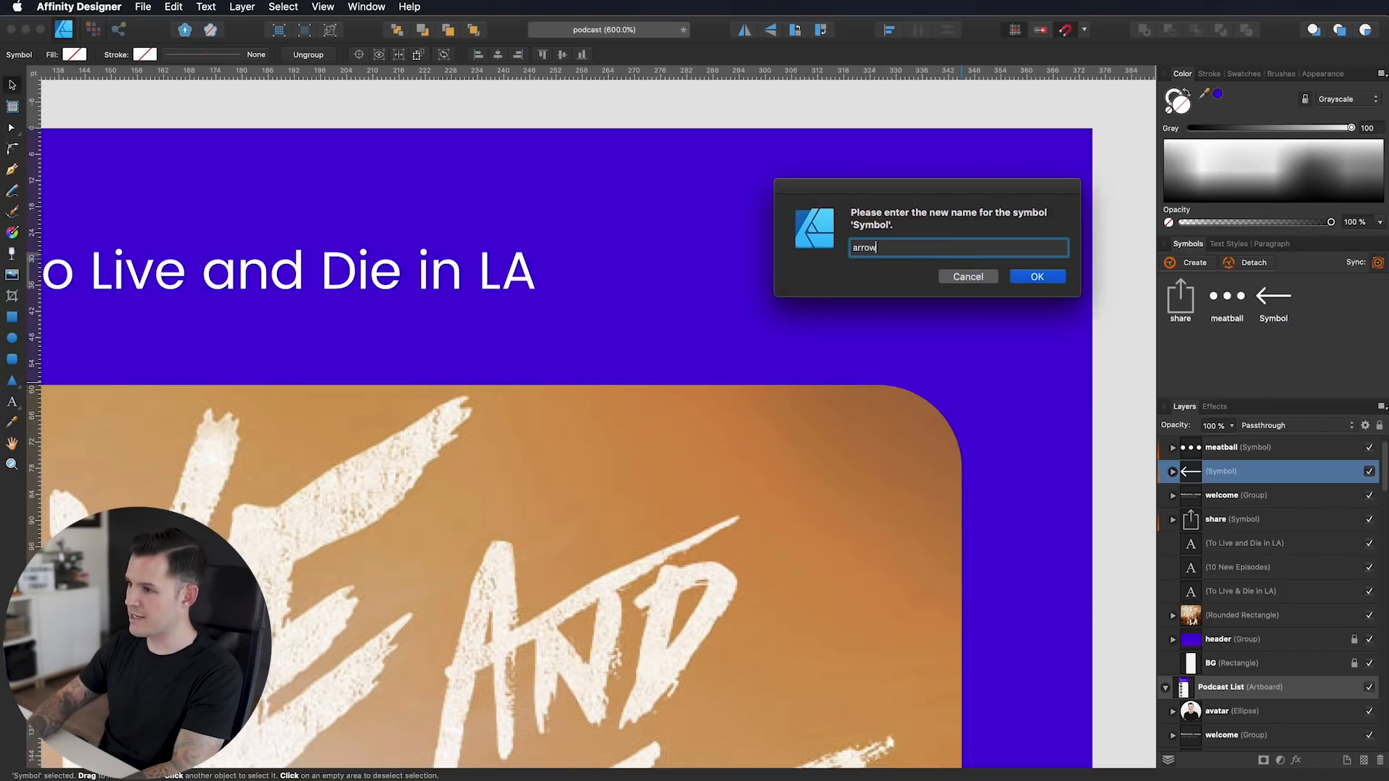
pyautogui.press('Return')
# Step: Position the meatball symbol level with the header title, with its right edge on the right margin guide
pyautogui.moveTo(871, 284); pyautogui.dragTo(792, 275)
pyautogui.press('super+minus')
pyautogui.hscroll(-3, 832, 293)
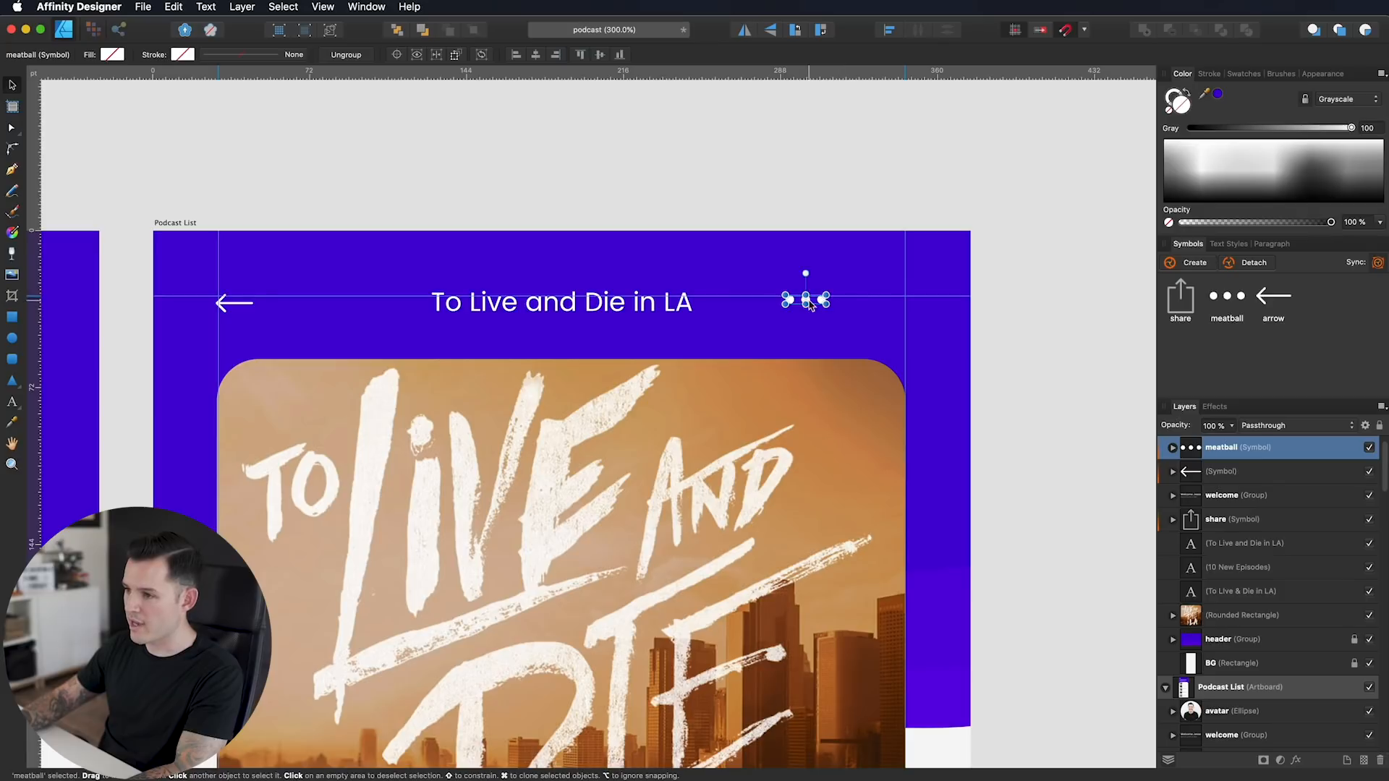
pyautogui.moveTo(811, 304); pyautogui.dragTo(884, 303)
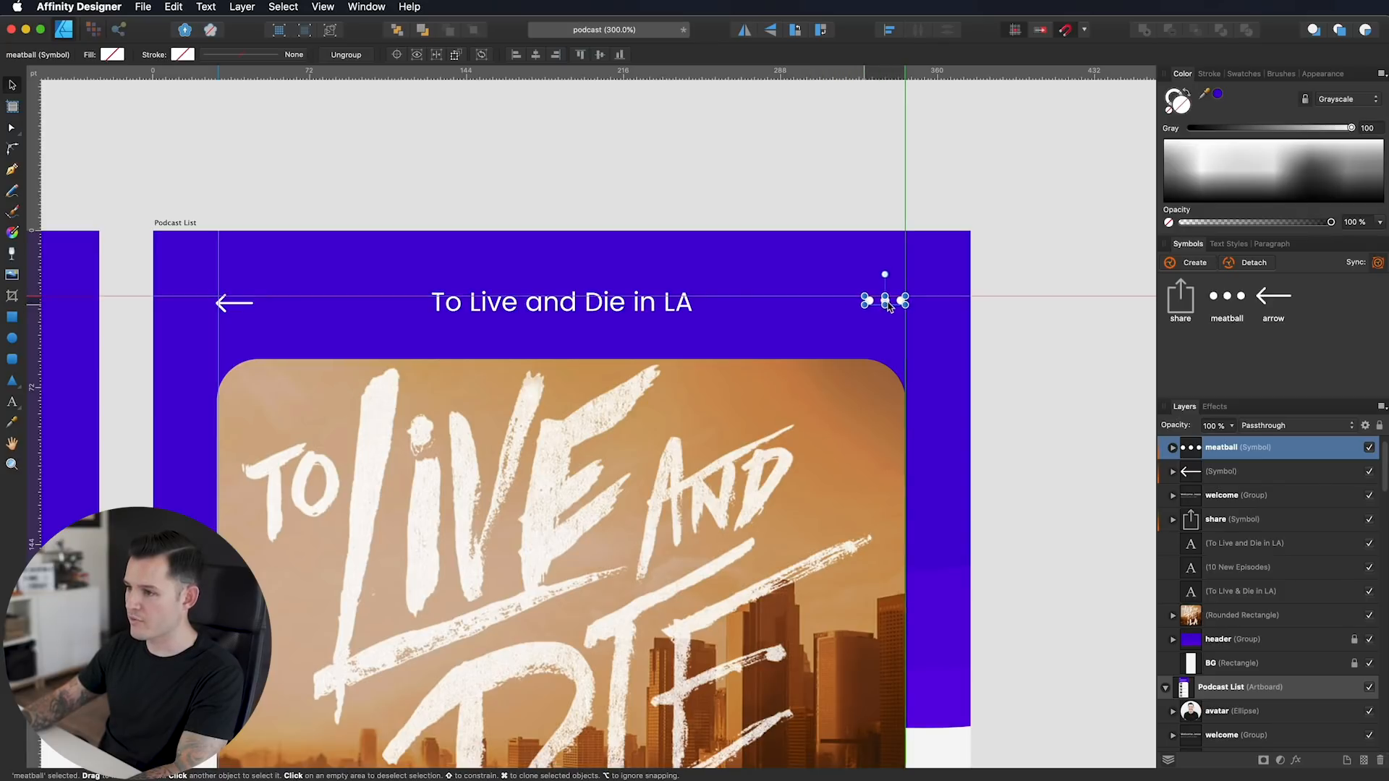
# Step: Align the back arrow, header title and meatball symbol vertically on one centre line
pyautogui.keyDown('shift'); pyautogui.click(636, 310); pyautogui.keyUp('shift')
pyautogui.keyDown('shift'); pyautogui.click(230, 307); pyautogui.keyUp('shift')
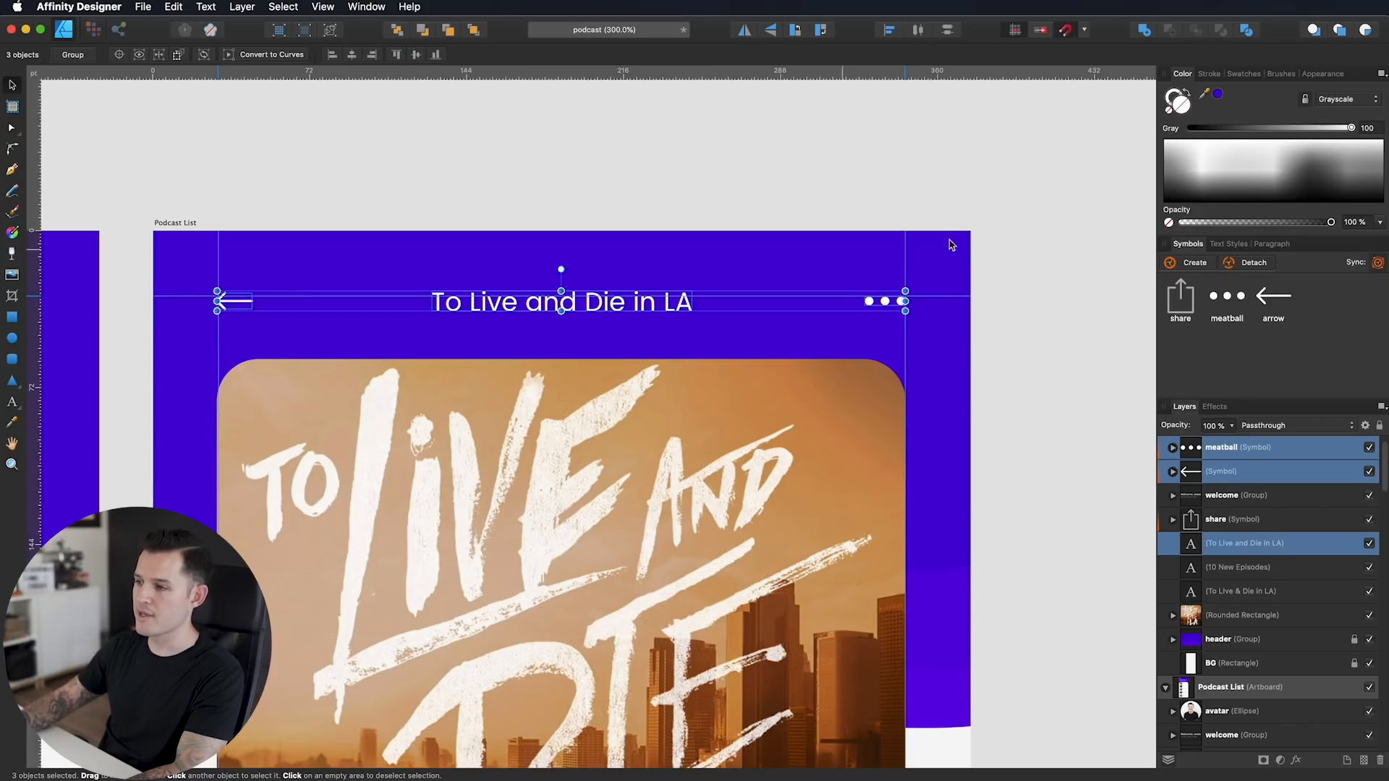
pyautogui.click(1007, 174)
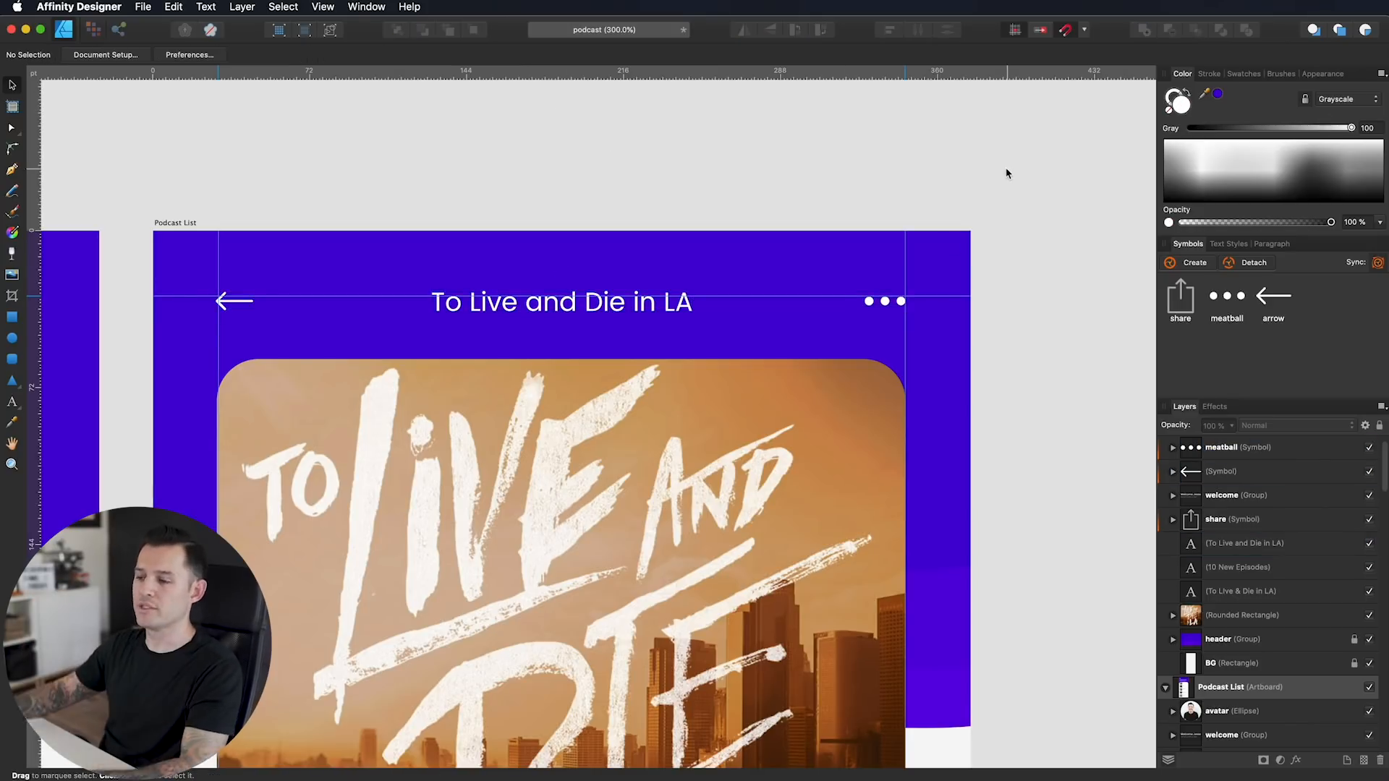
# Step: Group the back arrow, header title and meatball symbol, and name the group "top nav"
pyautogui.press('super+minus')
pyautogui.press('super+minus')
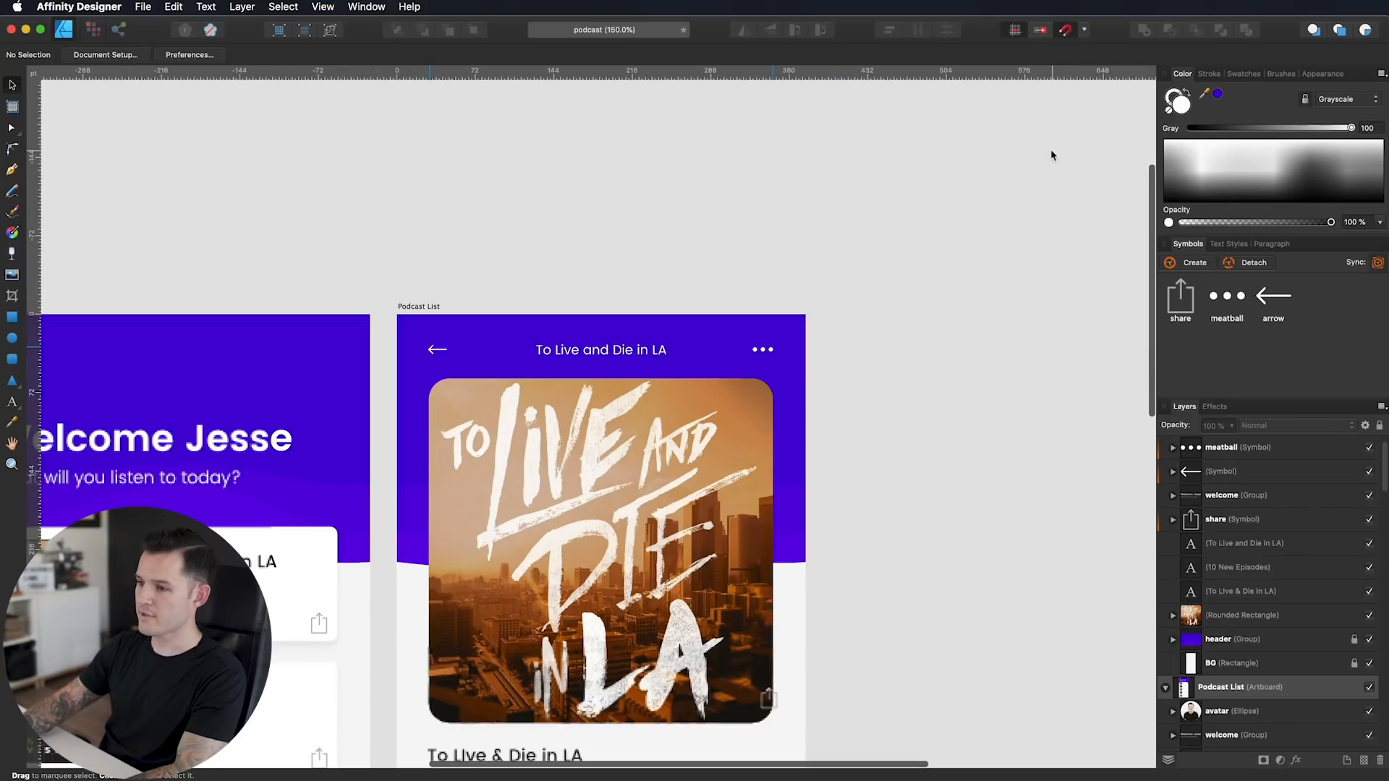
pyautogui.moveTo(764, 322); pyautogui.dragTo(471, 337)
pyautogui.press('super+g')
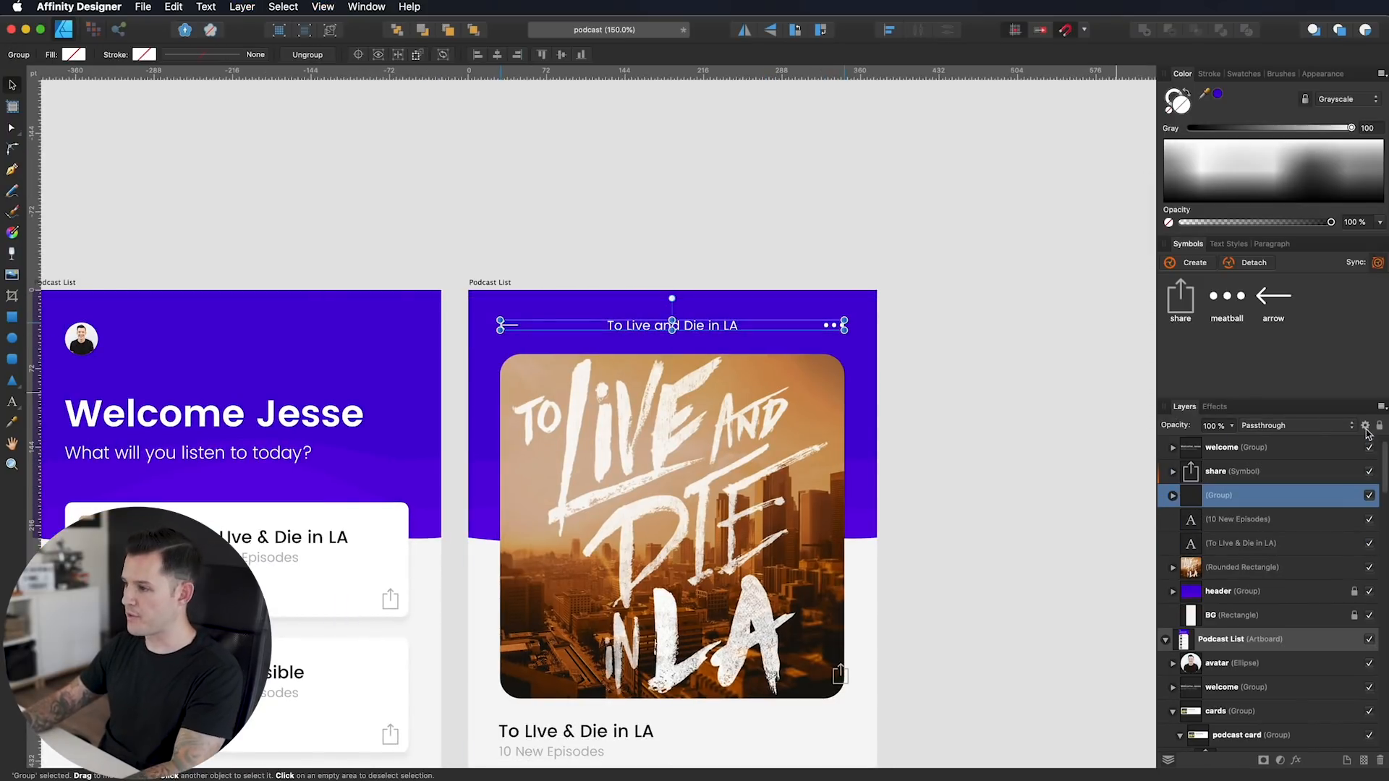
pyautogui.doubleClick(1227, 497)
pyautogui.write('top')
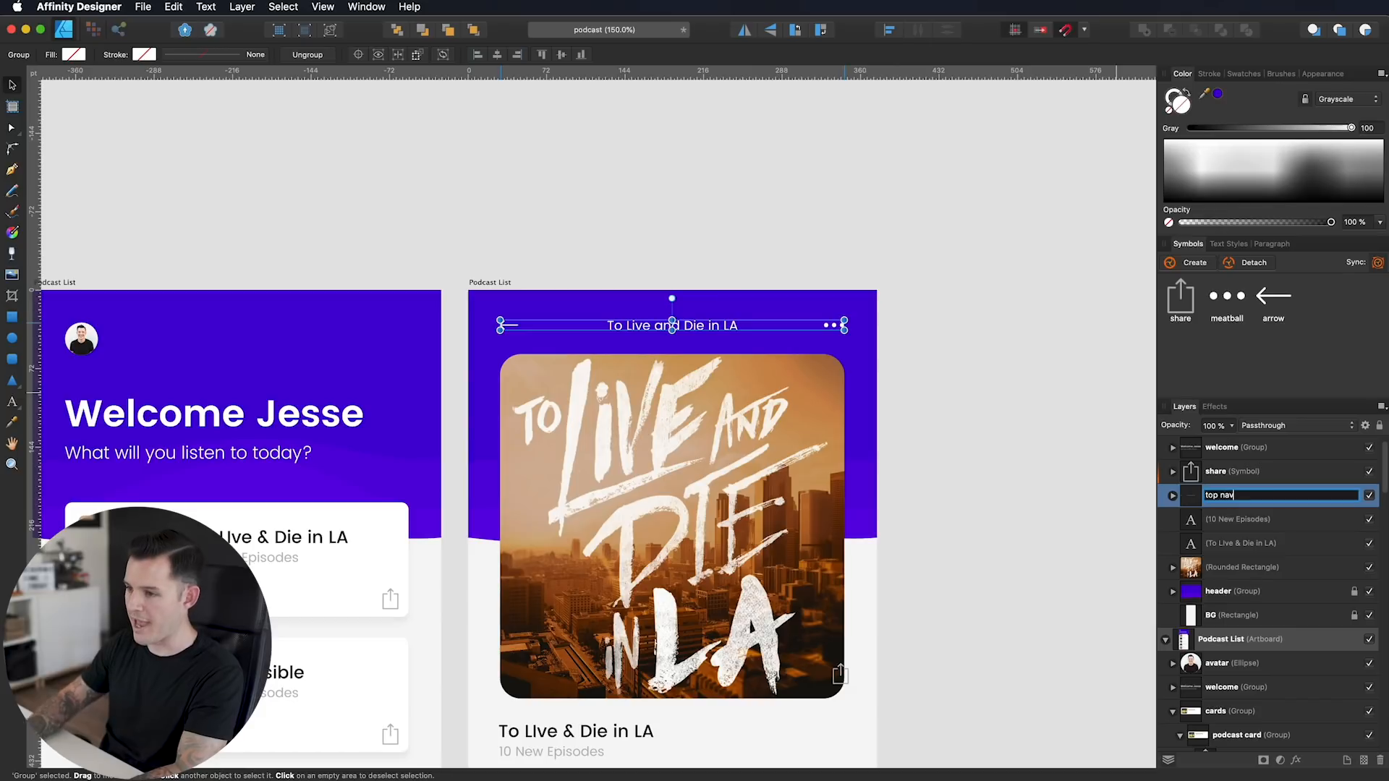
pyautogui.write(' nav')
pyautogui.press('Return')
# Step: Nudge the top nav group slightly upward within the header and deselect it
pyautogui.press('Up')
pyautogui.press('Up')
pyautogui.press('Up')
pyautogui.press('Down')
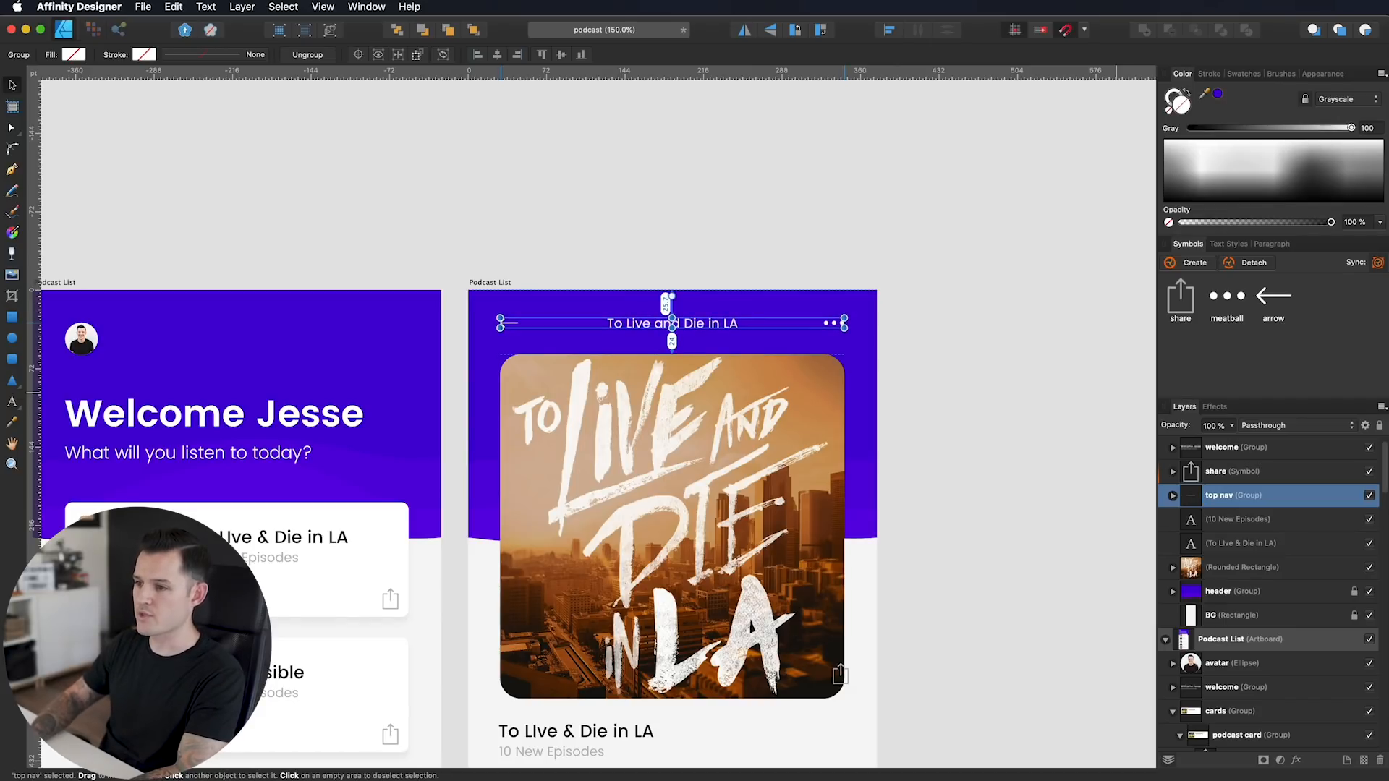
pyautogui.click(1046, 483)
pyautogui.scroll(-5, 1027, 463)
pyautogui.hscroll(-4, 1027, 463)
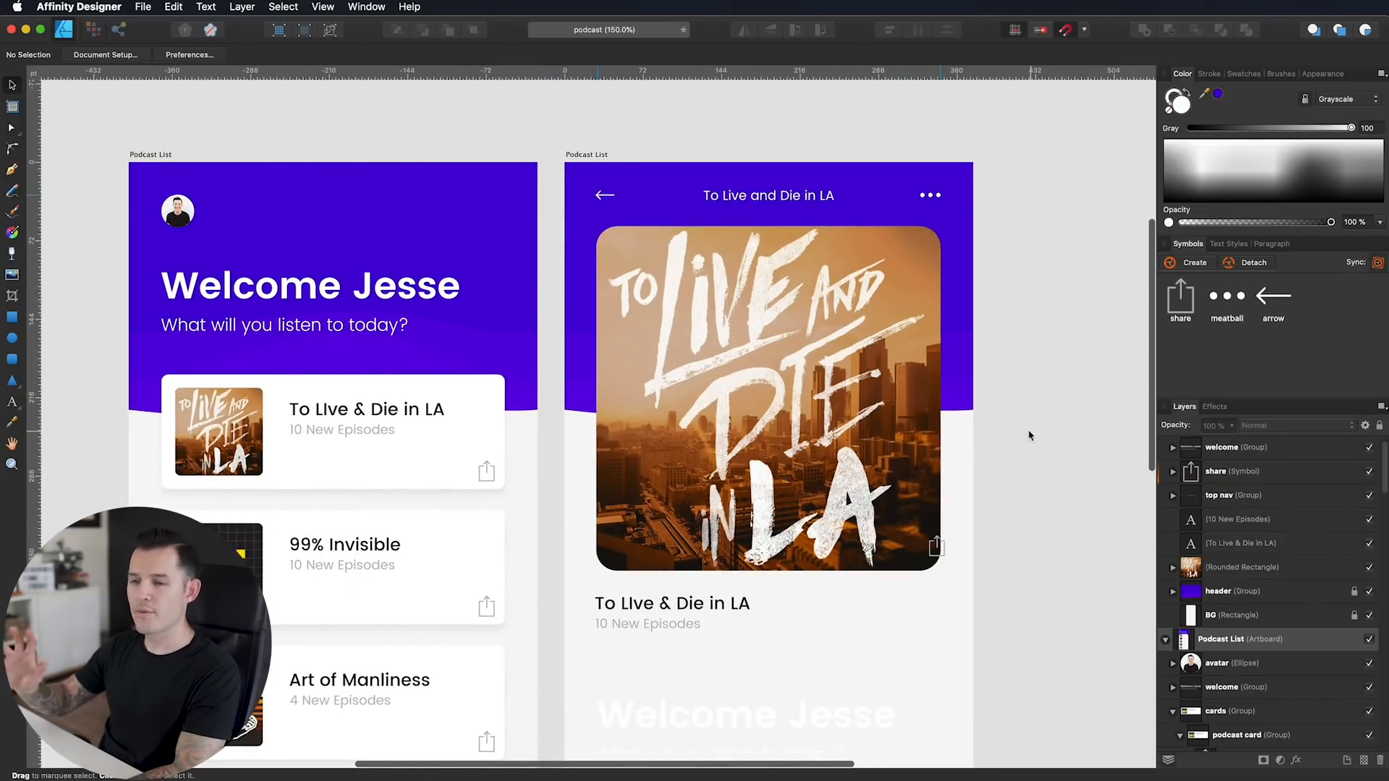
# Step: Replace the title below the large cover with "Ep.002 - The Secret Life" and set its font weight to SemiBold
pyautogui.hscroll(1, 873, 269)
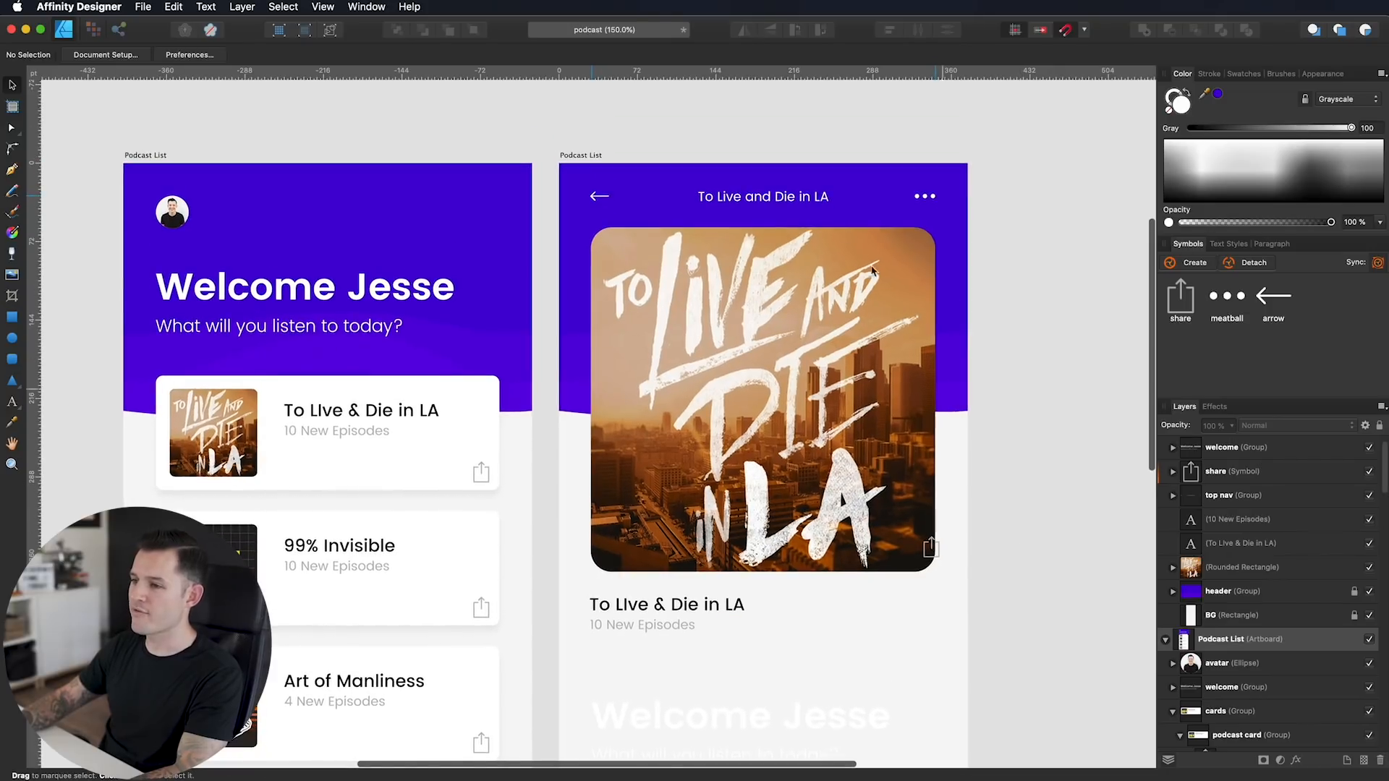
pyautogui.click(771, 198)
pyautogui.click(817, 386)
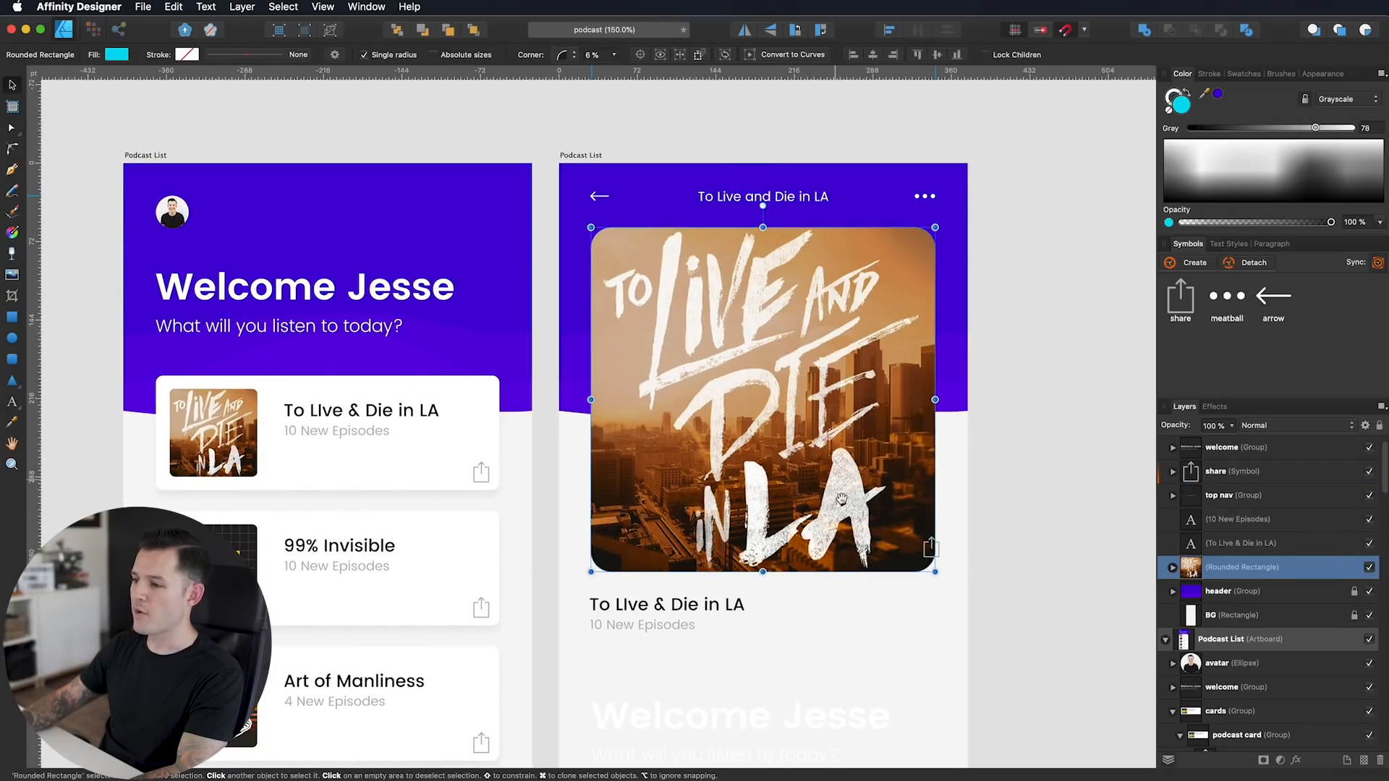
pyautogui.scroll(-5, 842, 498)
pyautogui.click(637, 434)
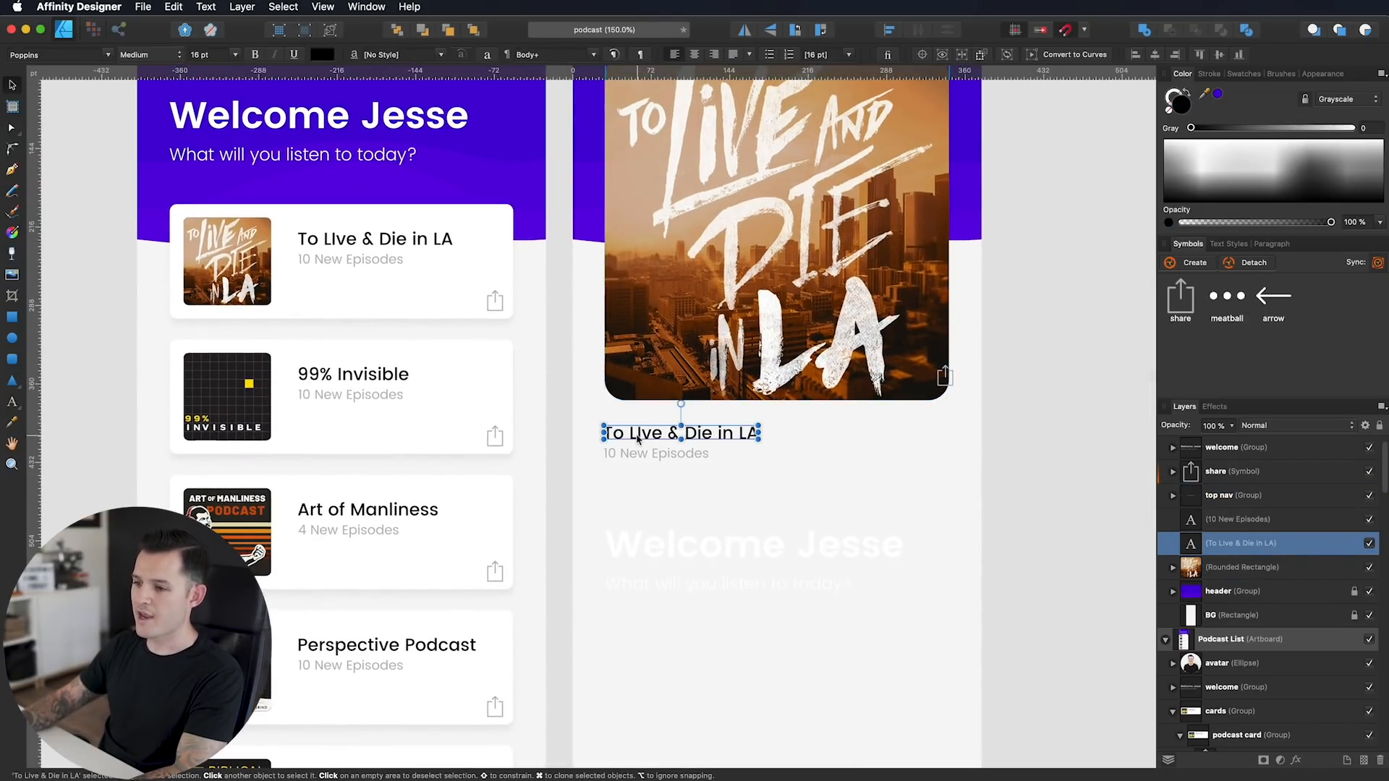
pyautogui.doubleClick(647, 437)
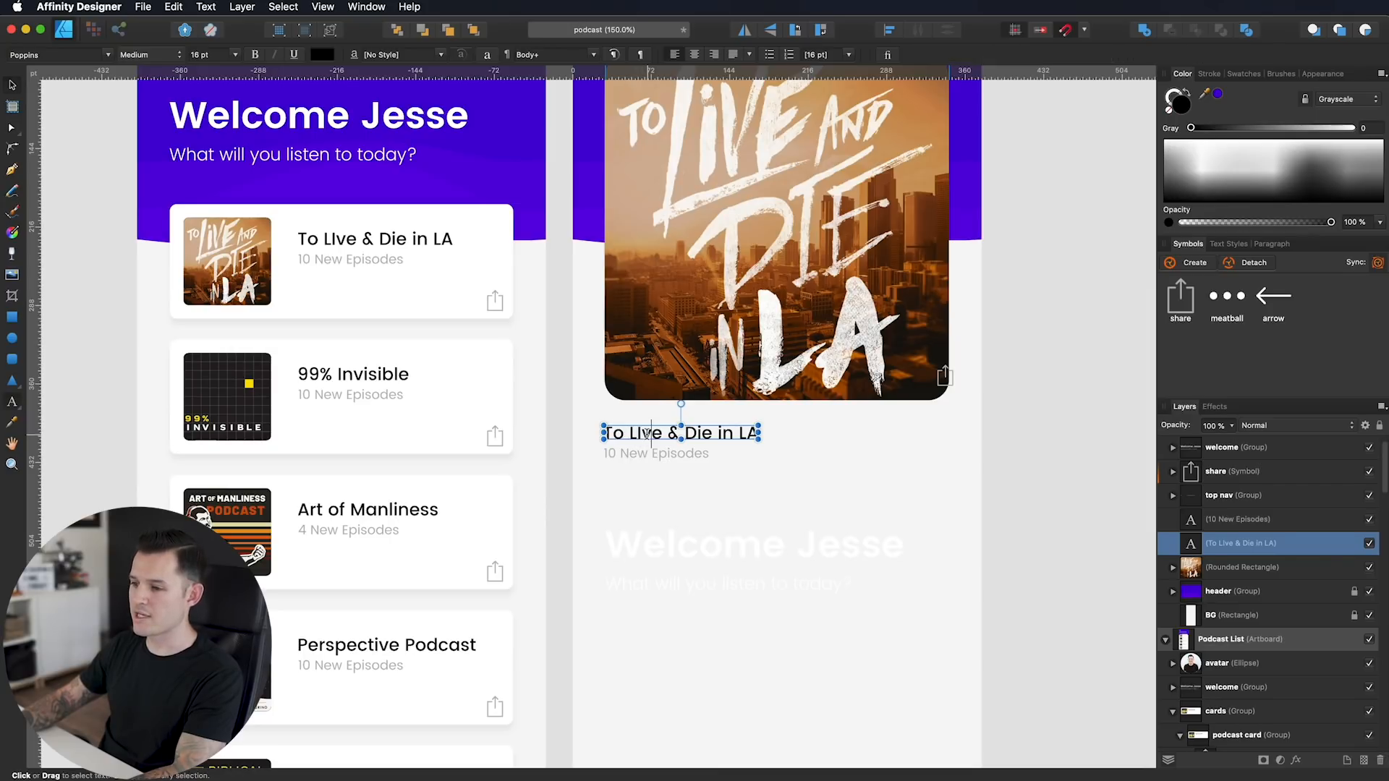
pyautogui.press('super+a')
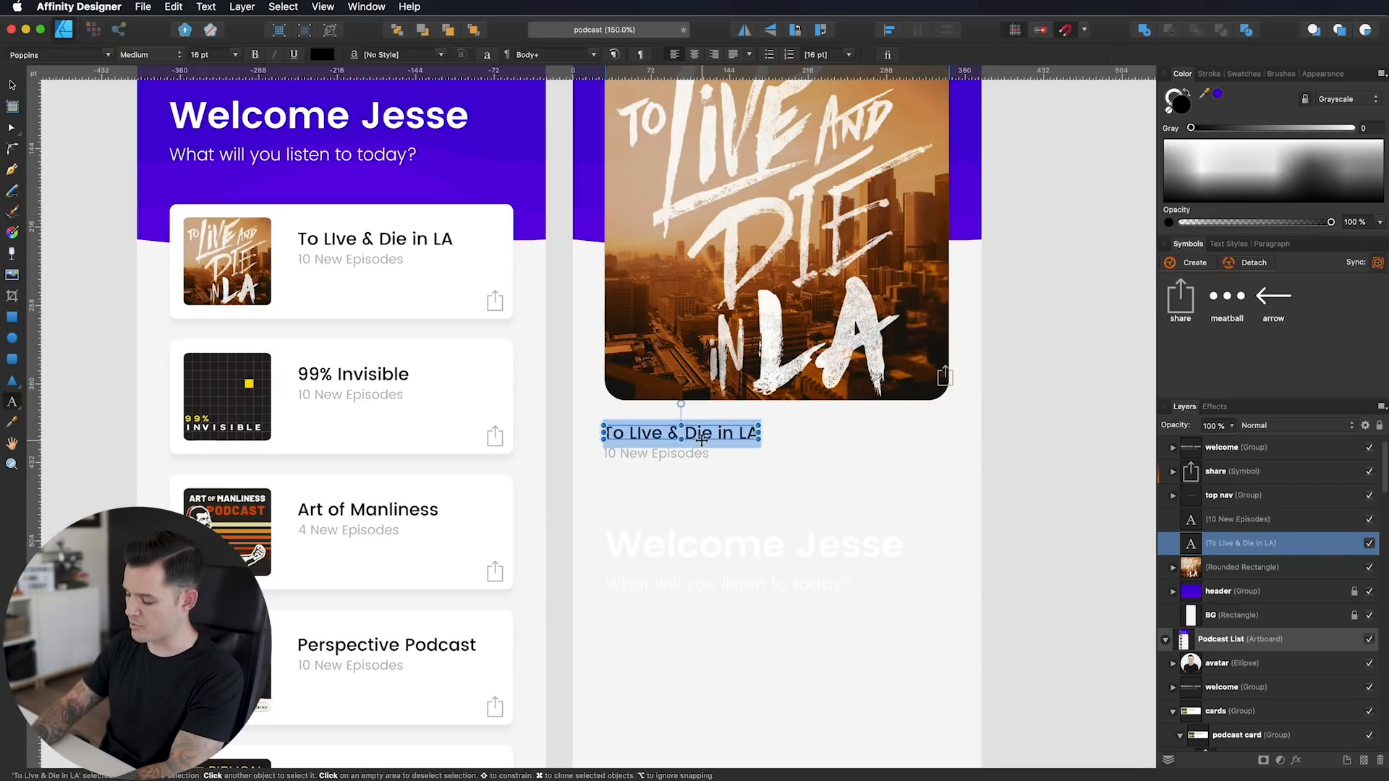
pyautogui.write('Ep')
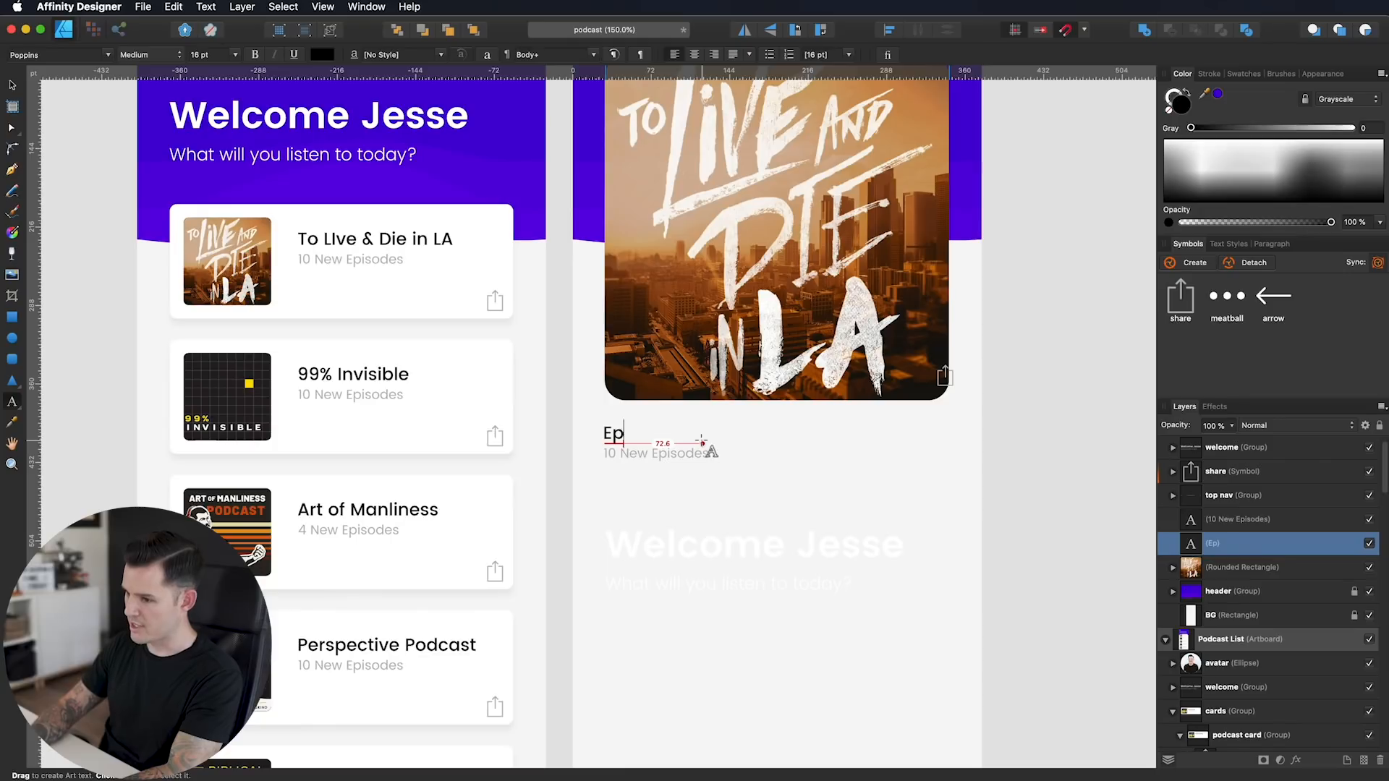
pyautogui.write('. 002 - The S')
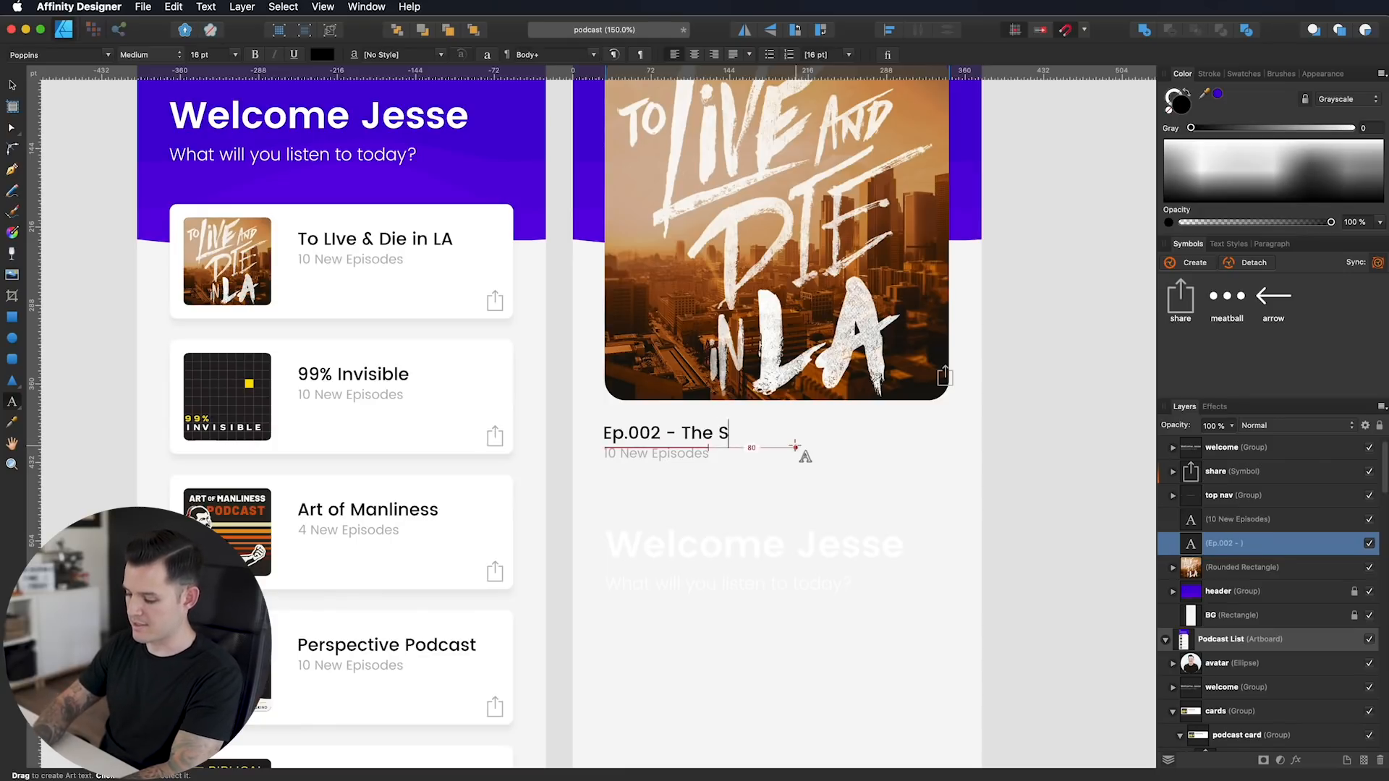
pyautogui.write('ecret Life')
pyautogui.press('Escape')
pyautogui.press('v')
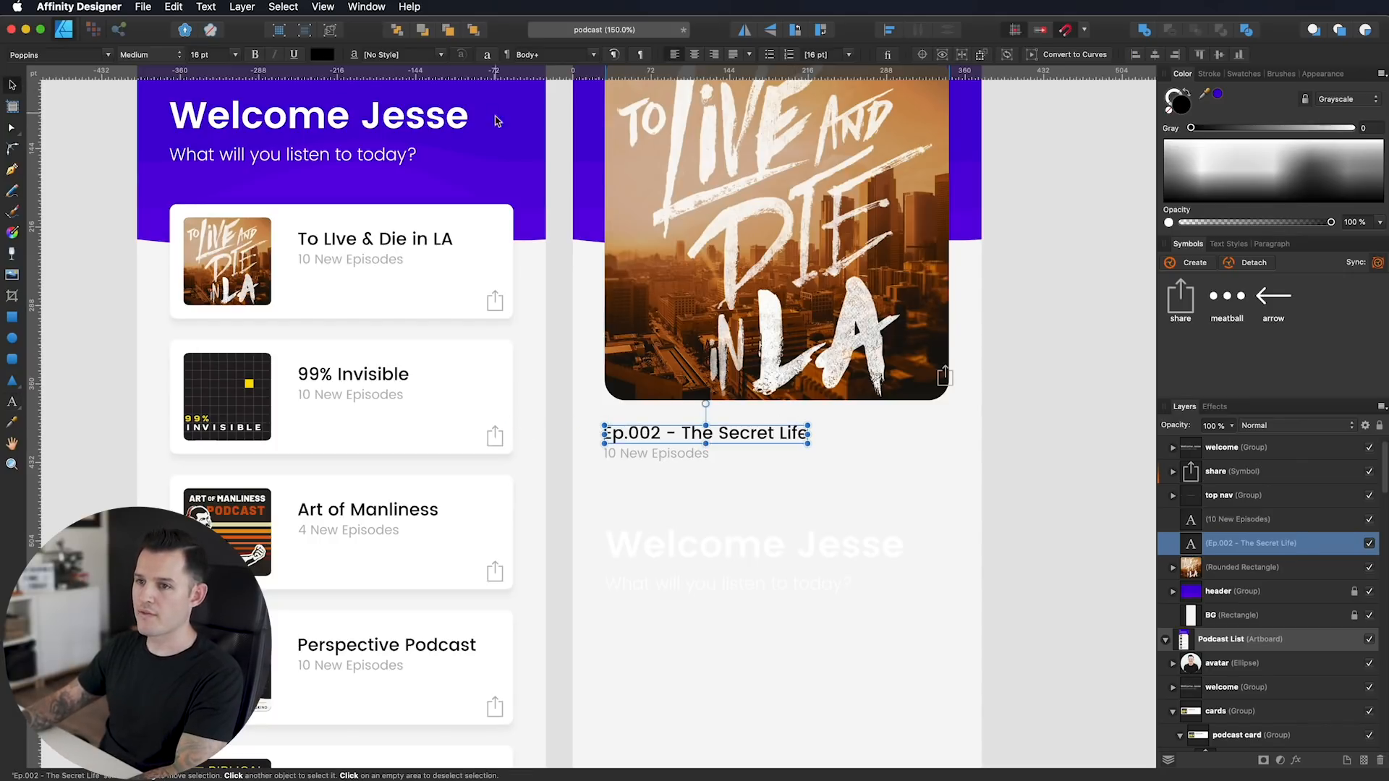
pyautogui.click(138, 55)
pyautogui.click(141, 71)
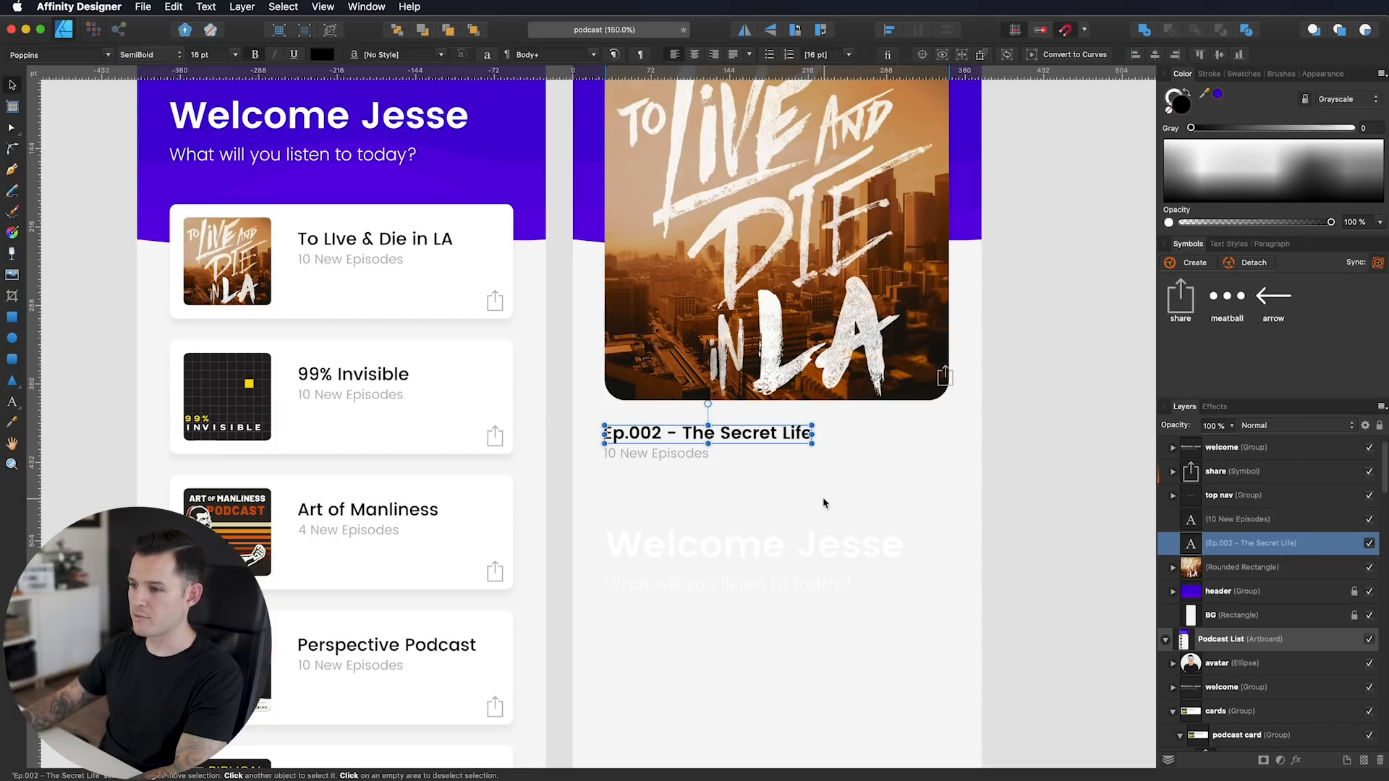
# Step: Delete the "10 New Episodes" text and the leftover welcome group below the episode title on the detail artboard
pyautogui.click(675, 455)
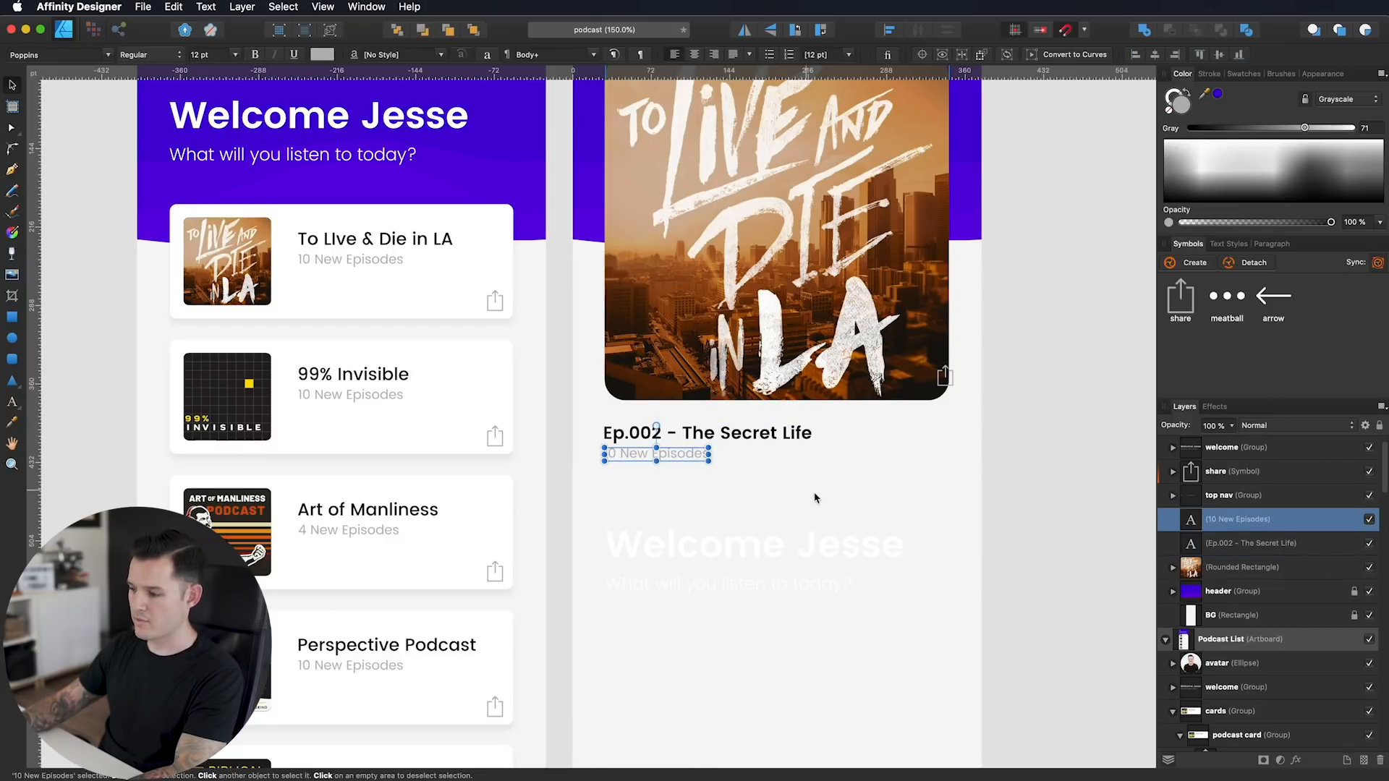
pyautogui.press('Delete')
pyautogui.click(756, 550)
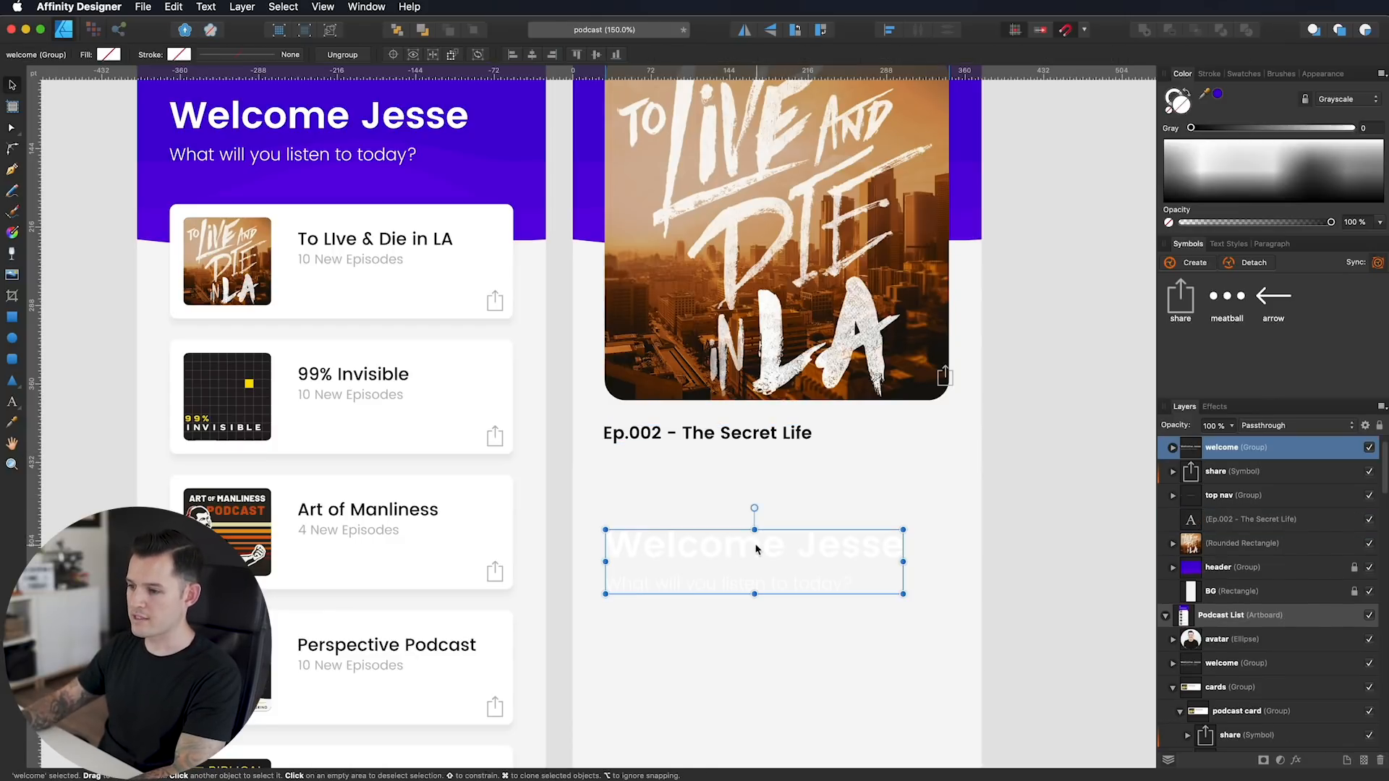
pyautogui.press('Delete')
# Step: Correct the first list card's title to read "To Live & Die in LA"
pyautogui.scroll(1, 781, 608)
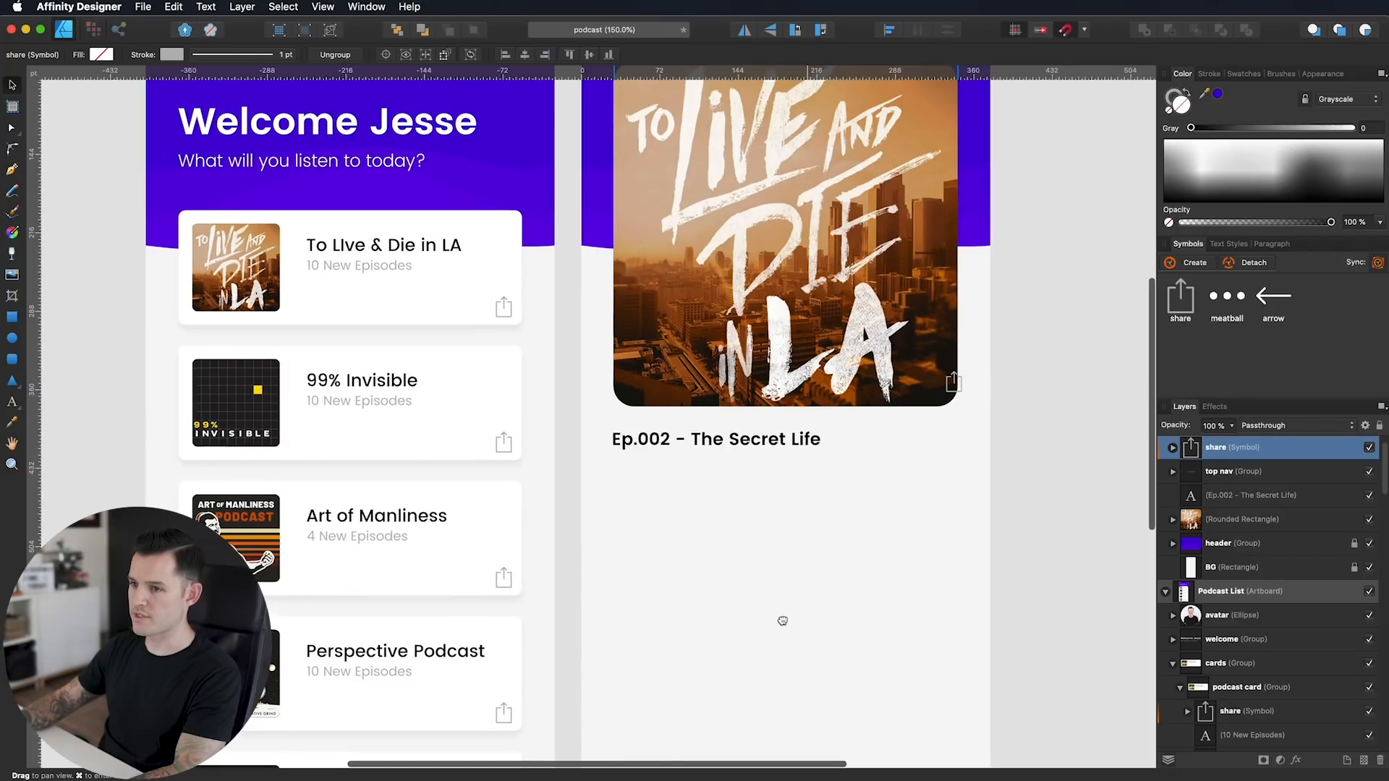
pyautogui.doubleClick(376, 245)
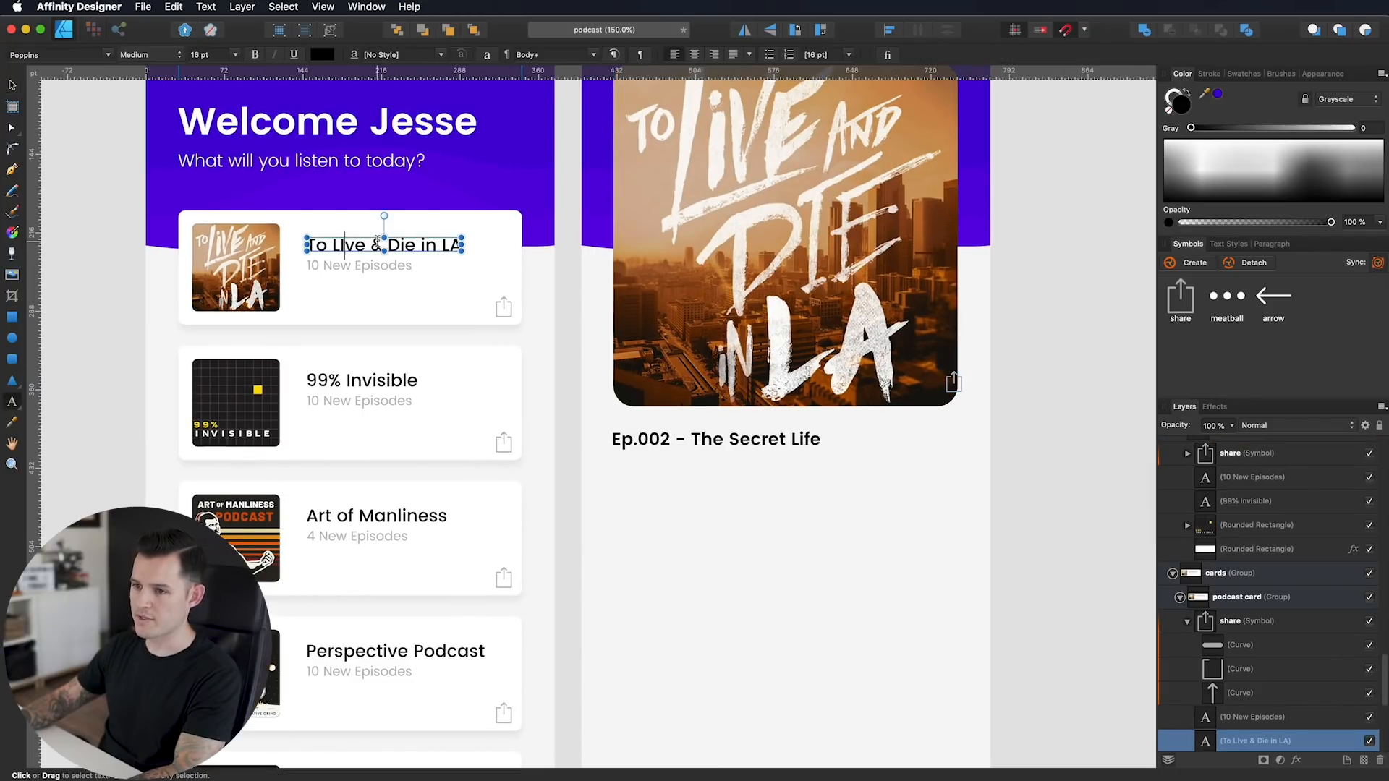
pyautogui.press('Escape')
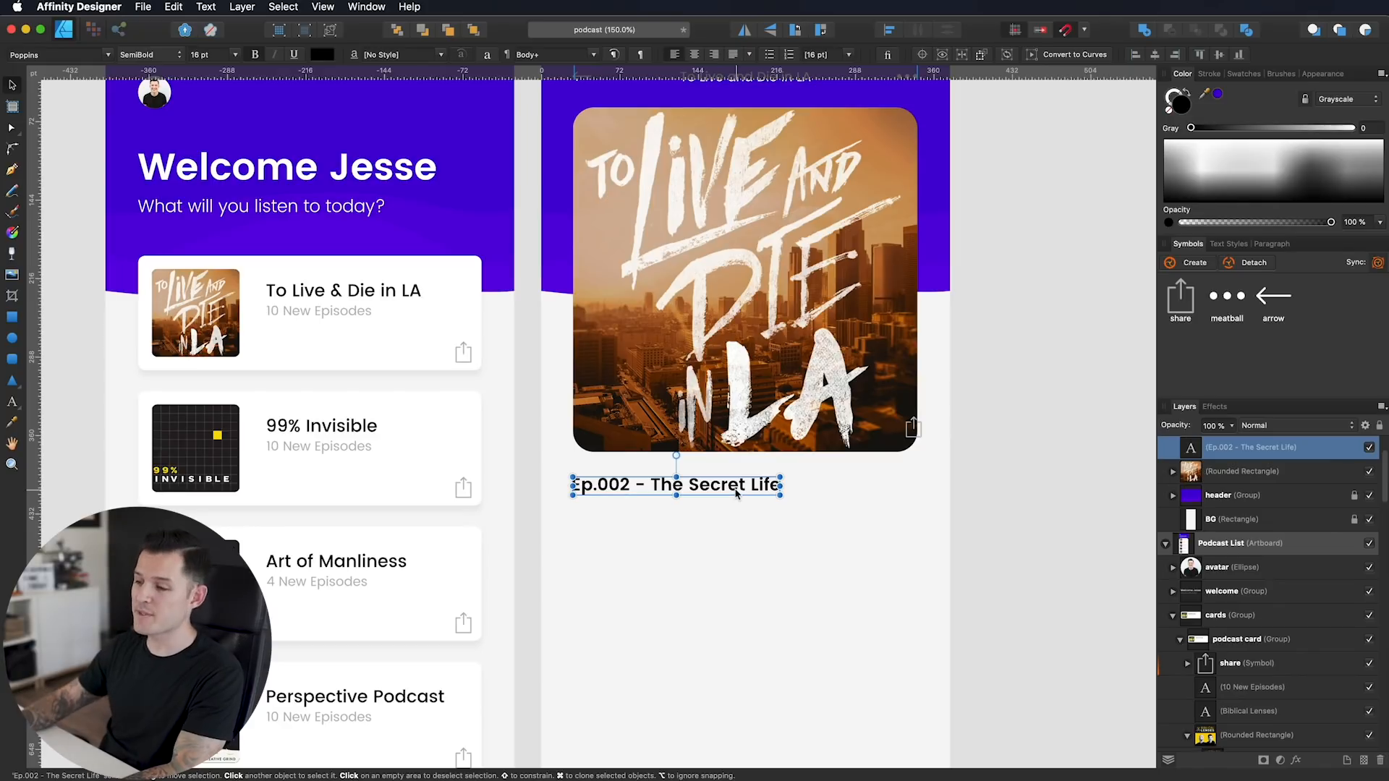
# Step: Duplicate the large cover below the episode title and scale the copy down to a small thumbnail at the left margin
pyautogui.click(750, 367)
pyautogui.moveTo(748, 304); pyautogui.dragTo(747, 720)
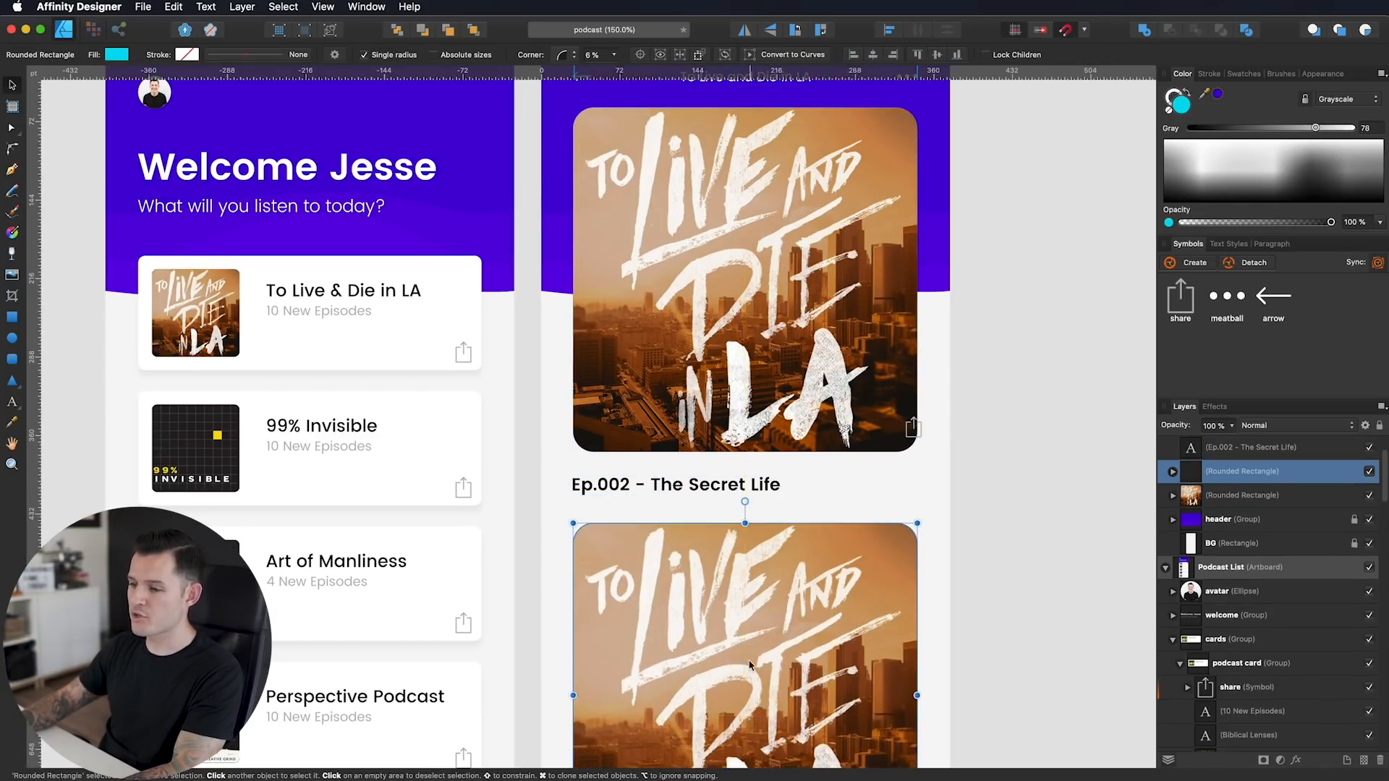
pyautogui.scroll(-5, 871, 651)
pyautogui.moveTo(915, 691); pyautogui.dragTo(583, 361)
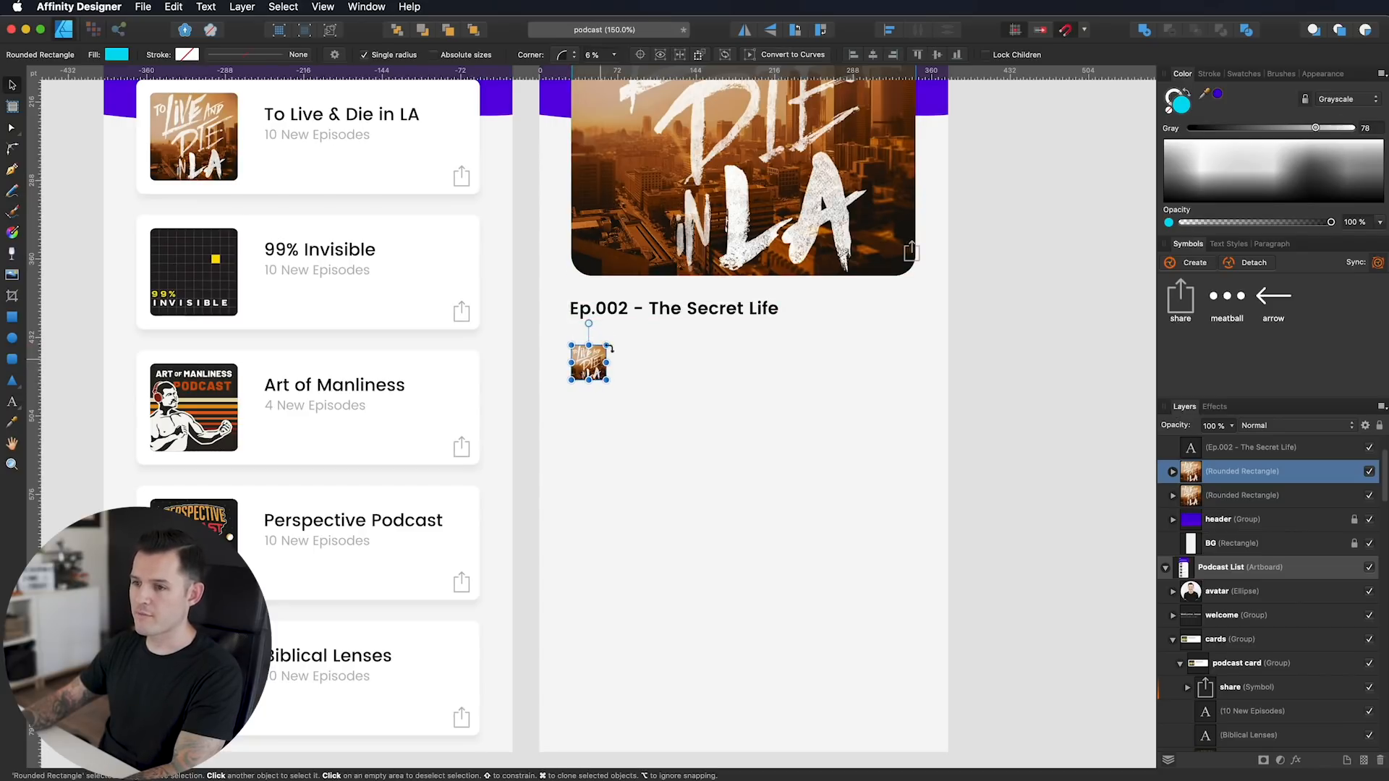
# Step: Copy the "99% Invisible" card's title and episode-count texts and place them beside the small thumbnail, level with its top edge
pyautogui.click(323, 281)
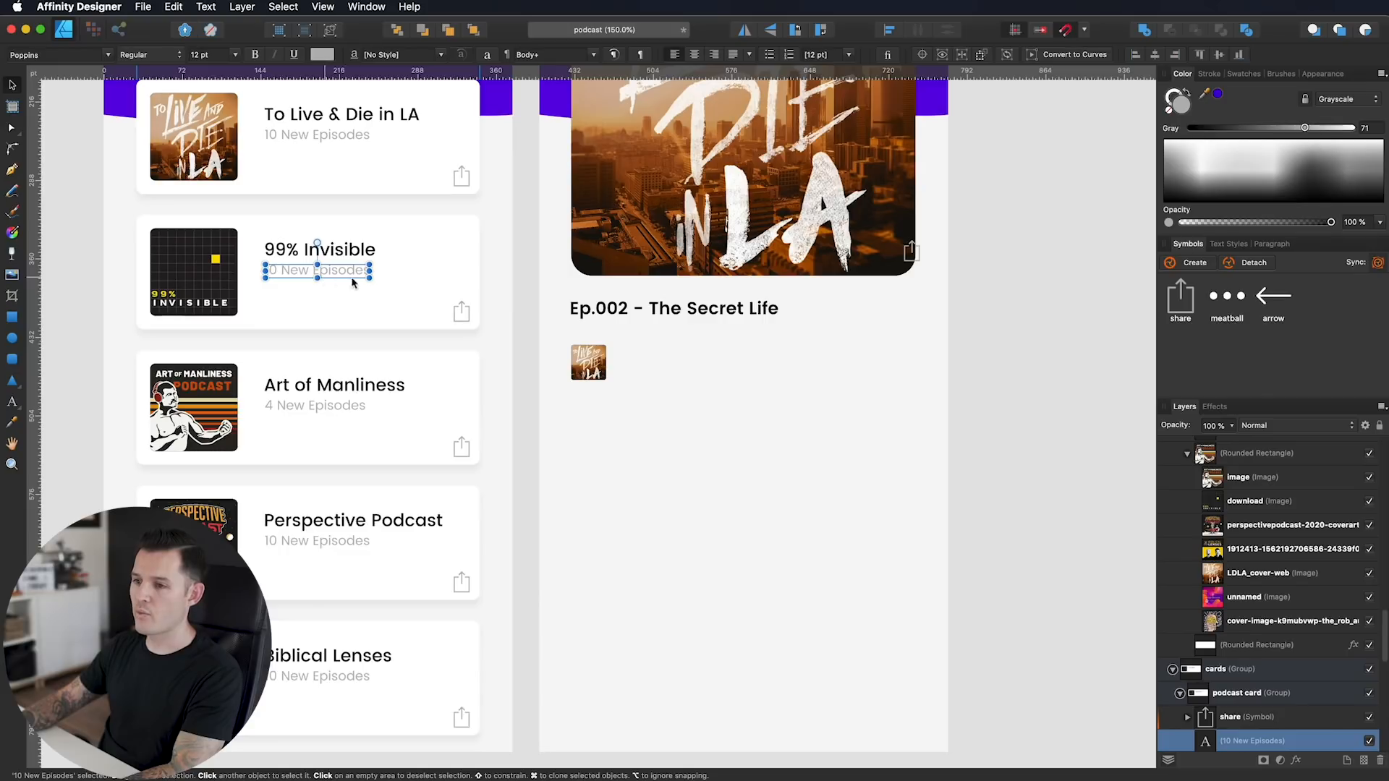
pyautogui.click(343, 255)
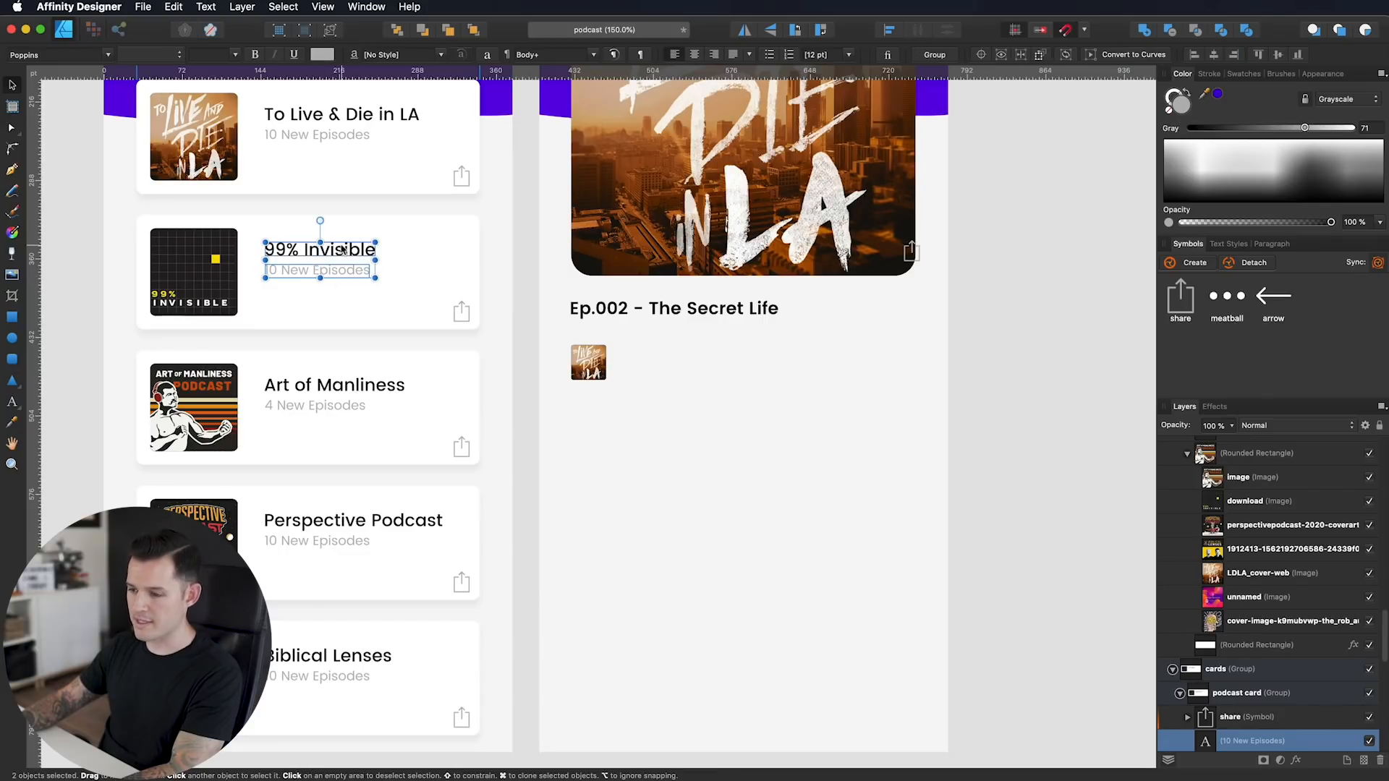
pyautogui.click(790, 400)
pyautogui.press('cmd+v')
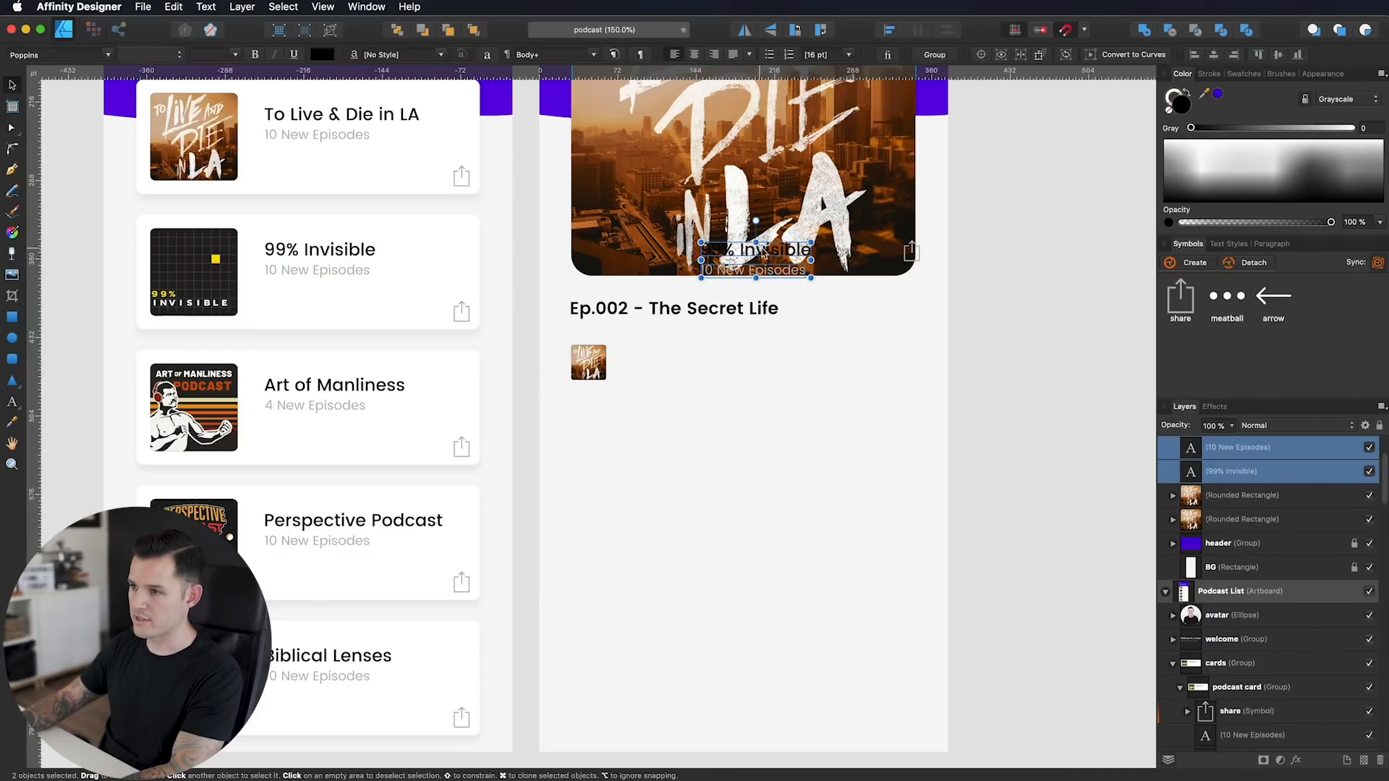
pyautogui.moveTo(763, 252); pyautogui.dragTo(679, 355)
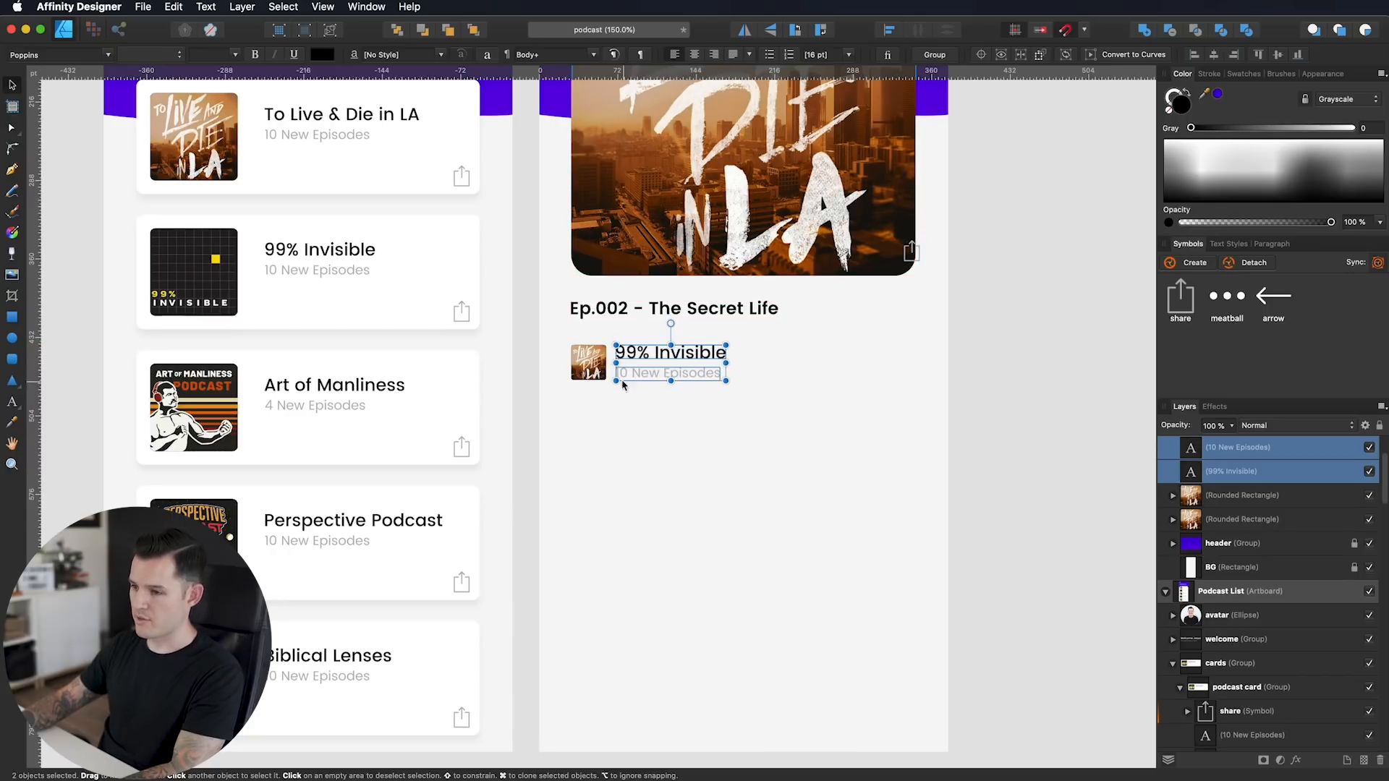
# Step: Enlarge the small cover thumbnail proportionally from its lower-right corner, making it about a third larger
pyautogui.scroll(5, 622, 384)
pyautogui.click(536, 381)
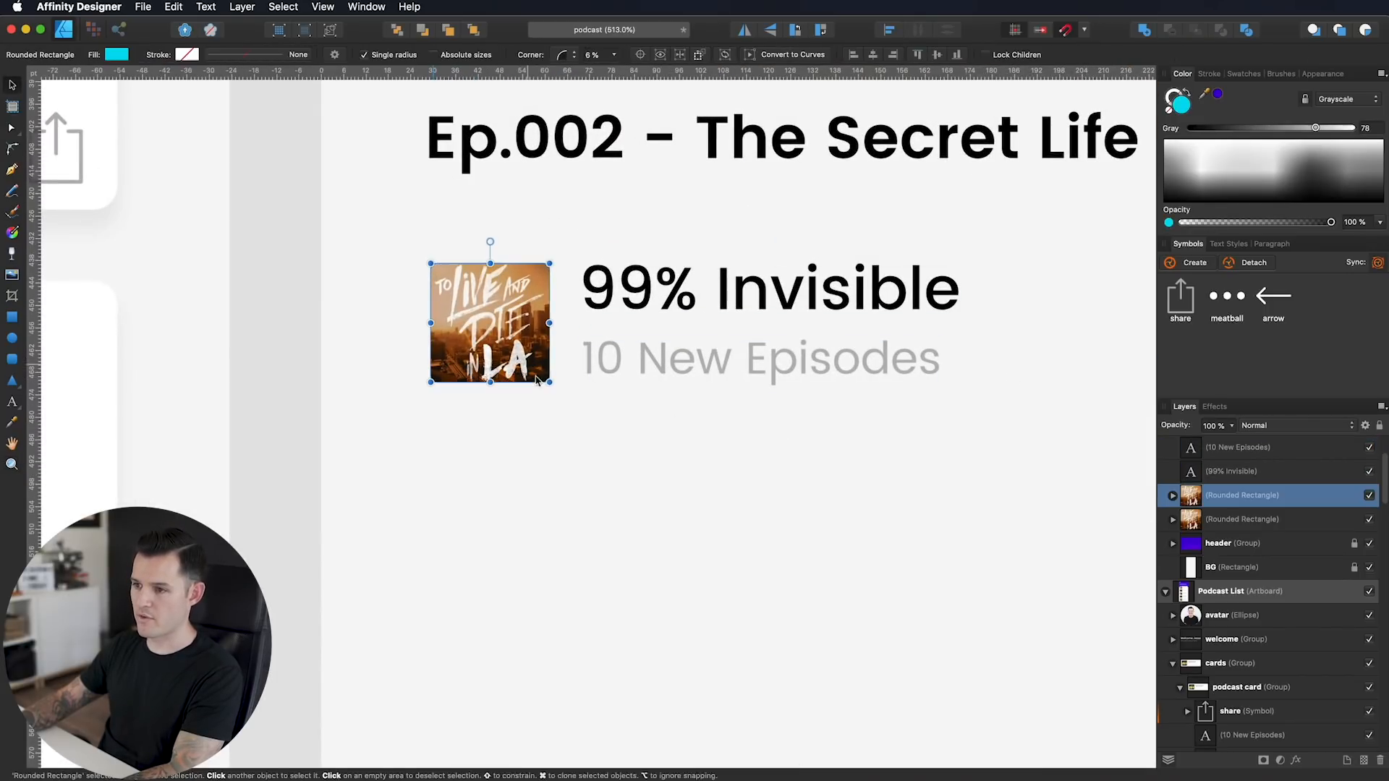
pyautogui.moveTo(536, 379); pyautogui.dragTo(579, 423)
pyautogui.click(653, 320)
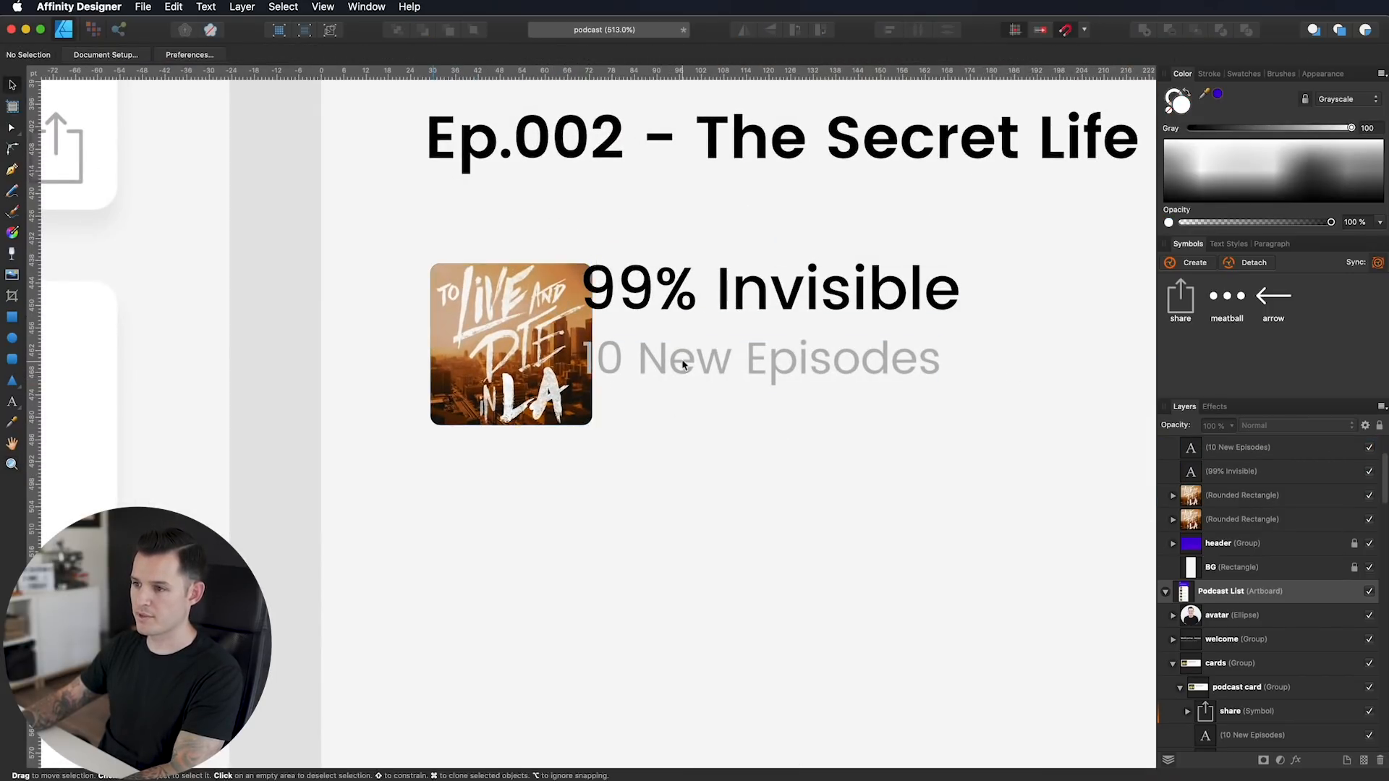
# Step: Move the pasted title and subtitle together to the right so they clear the enlarged thumbnail
pyautogui.click(682, 365)
pyautogui.keyDown('shift'); pyautogui.click(693, 286); pyautogui.keyUp('shift')
pyautogui.moveTo(657, 291); pyautogui.dragTo(687, 291)
pyautogui.click(720, 362)
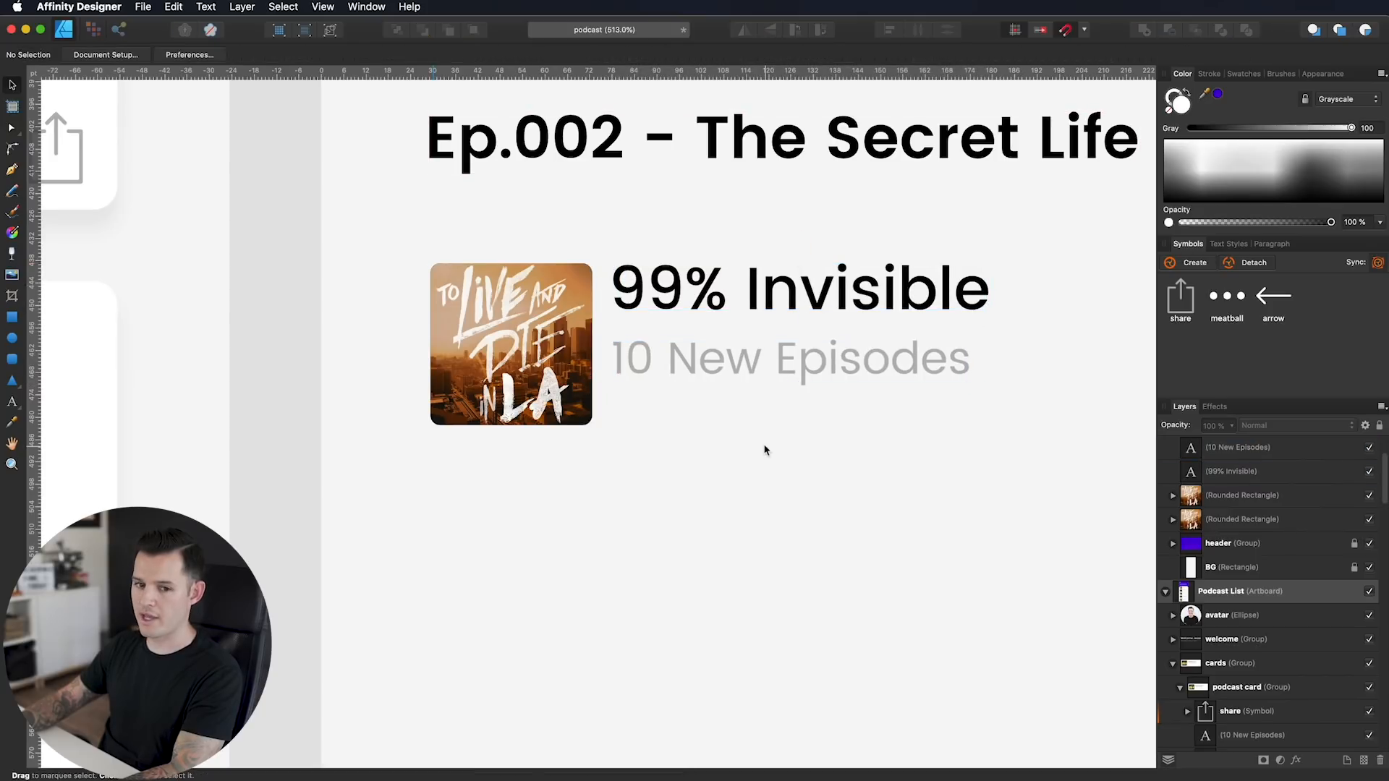
pyautogui.click(764, 450)
pyautogui.moveTo(757, 445); pyautogui.dragTo(729, 456)
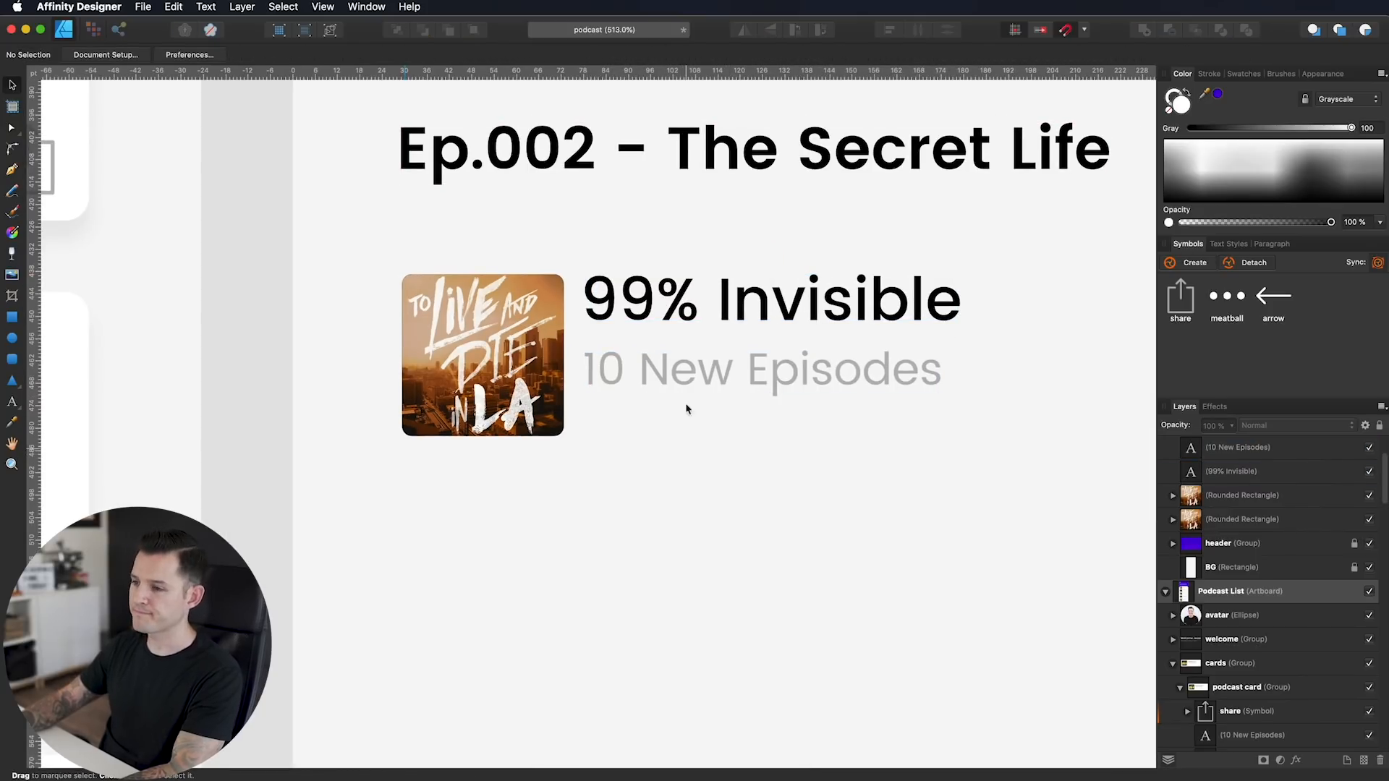
# Step: Replace the "99% Invisible" text beside the thumbnail with "Tenderfoot media"
pyautogui.click(662, 292)
pyautogui.press('super+a')
pyautogui.click(661, 292)
pyautogui.click(650, 352)
pyautogui.doubleClick(662, 301)
pyautogui.press('super+a')
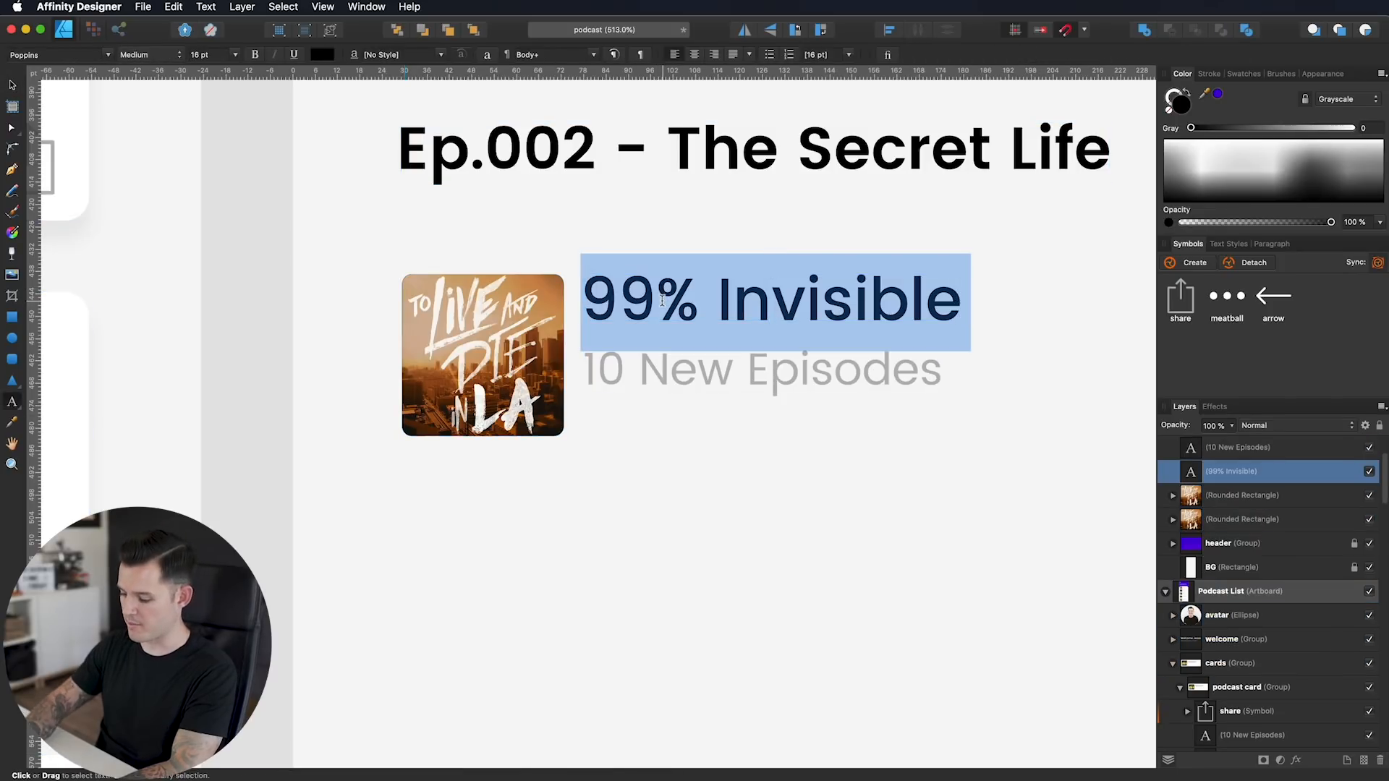
pyautogui.write('Tenderfoot')
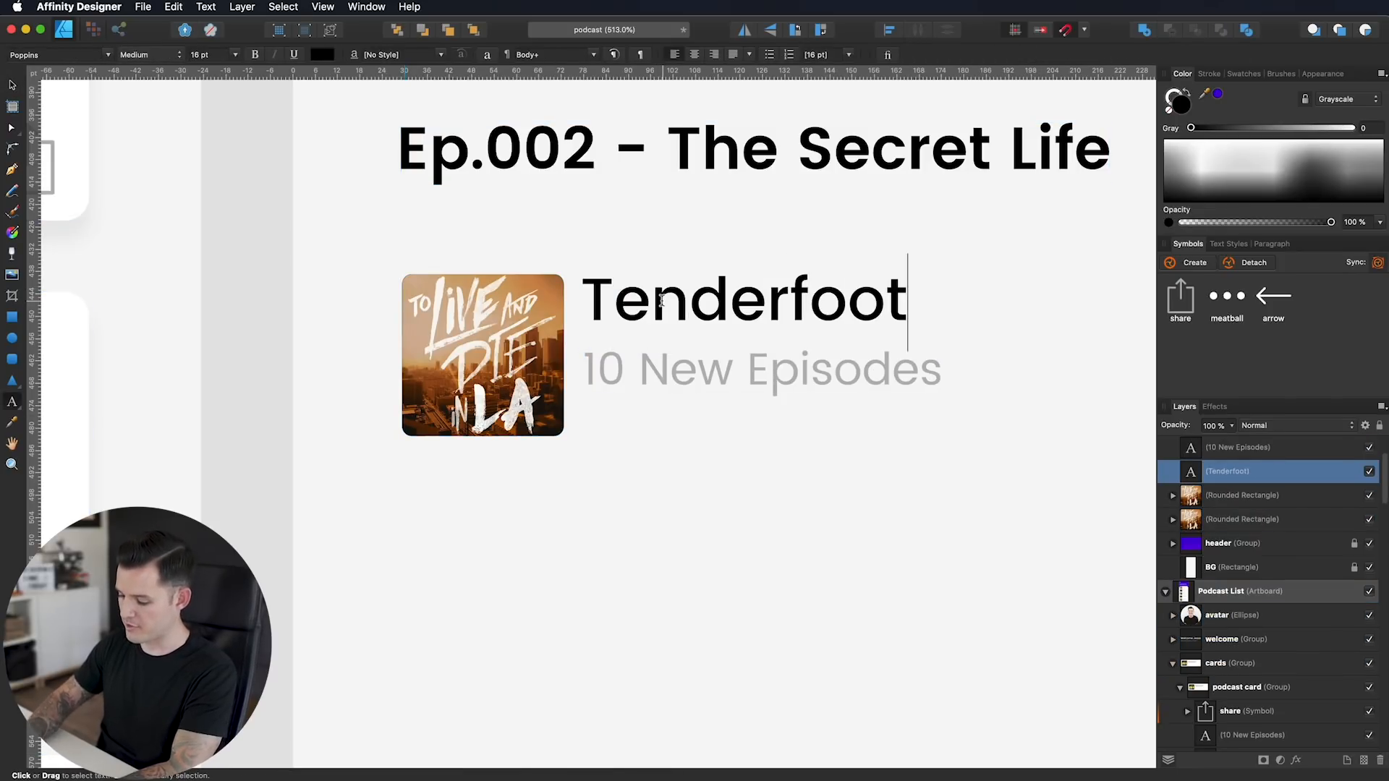
pyautogui.write(' media')
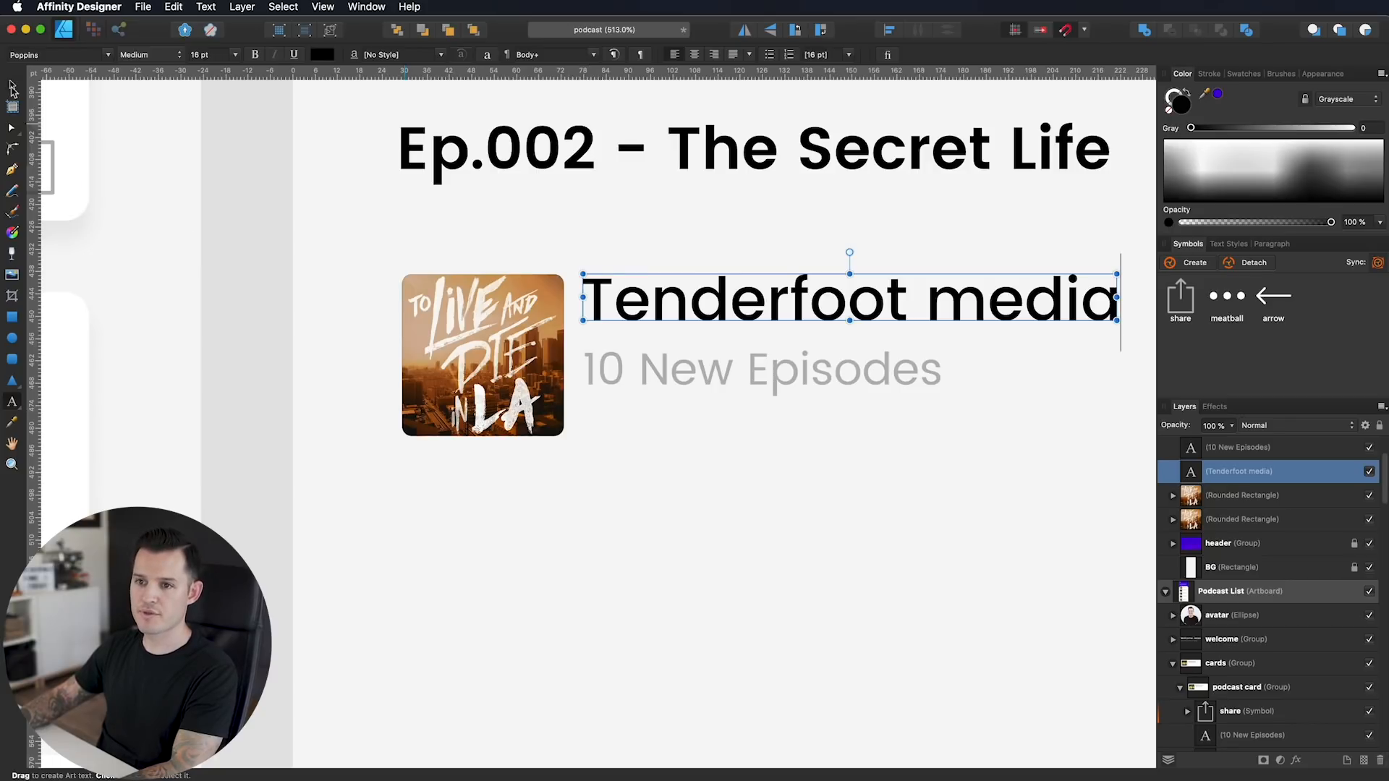
pyautogui.press('Escape')
# Step: Replace the grey subtitle beneath "Tenderfoot media" with "Neil Strauss"
pyautogui.doubleClick(704, 387)
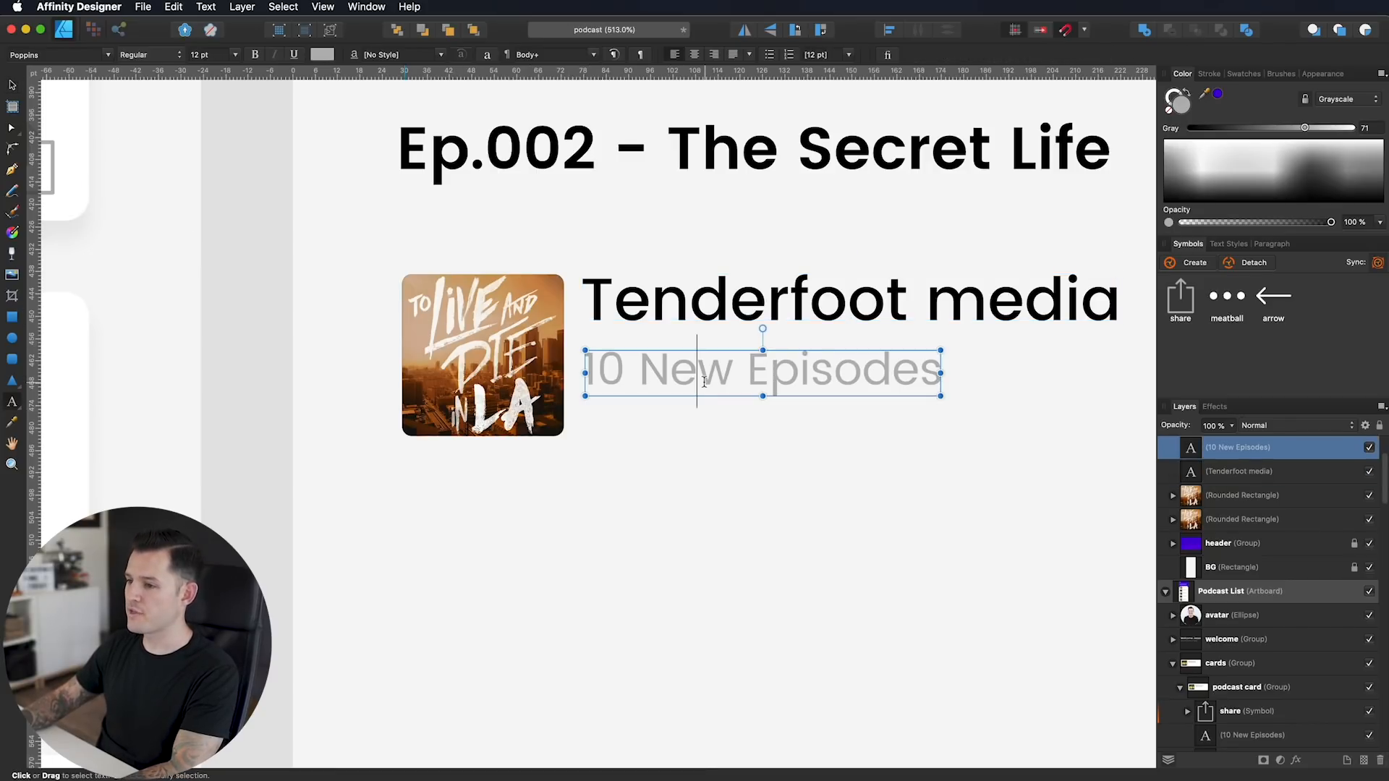
pyautogui.press('super+a')
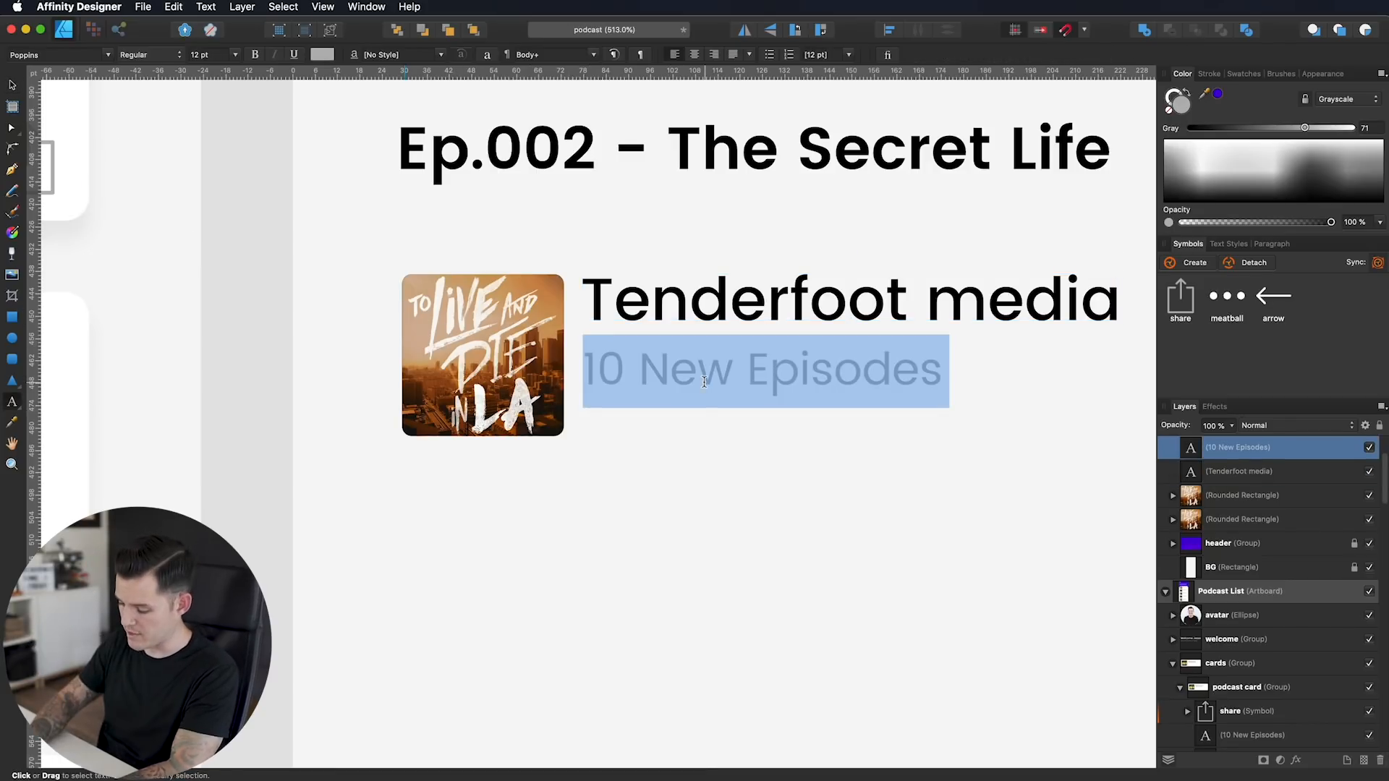
pyautogui.write('Neil Styrauss')
pyautogui.press('Left')
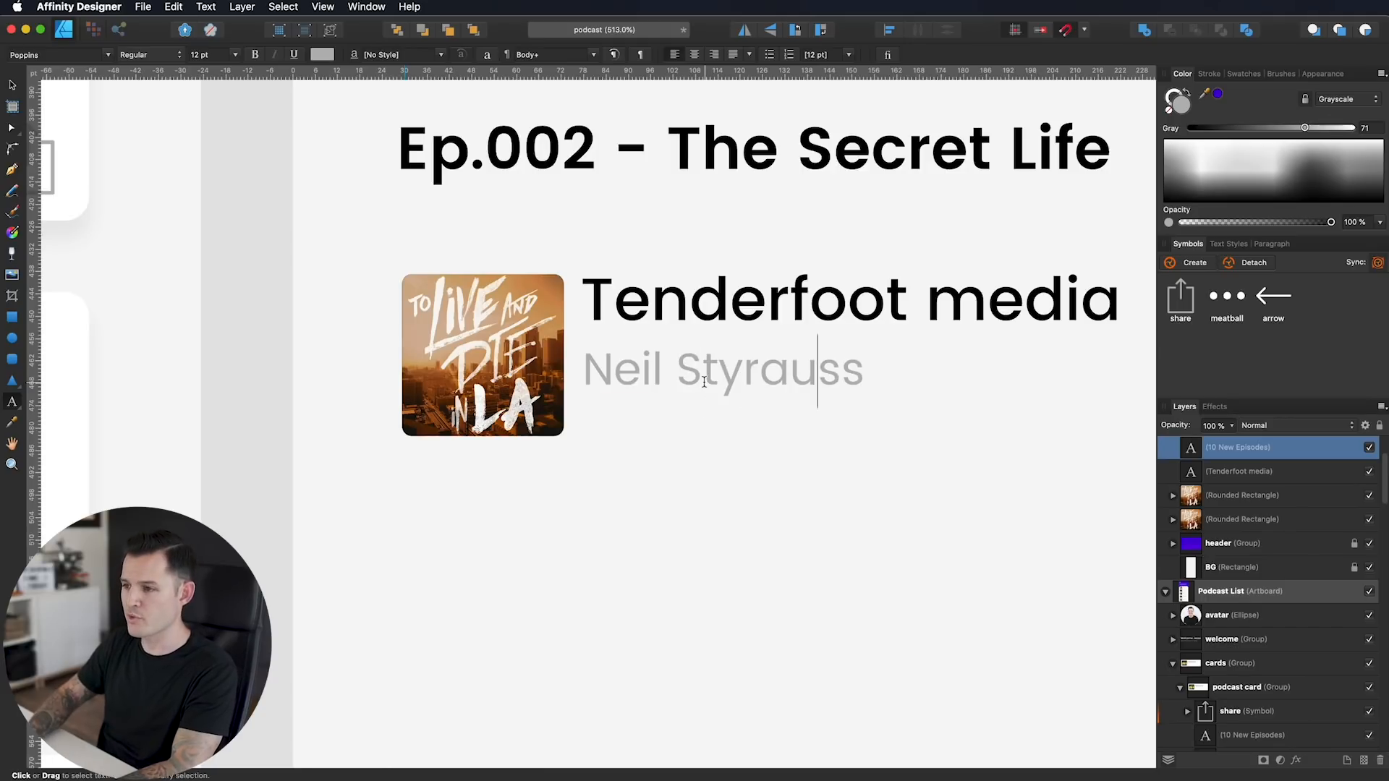
pyautogui.press('BackSpace')
pyautogui.press('Escape')
# Step: Shift both publisher text lines slightly further right of the thumbnail and group them with it
pyautogui.click(12, 87)
pyautogui.keyDown('shift'); pyautogui.click(617, 298); pyautogui.keyUp('shift')
pyautogui.moveTo(616, 298); pyautogui.dragTo(668, 304)
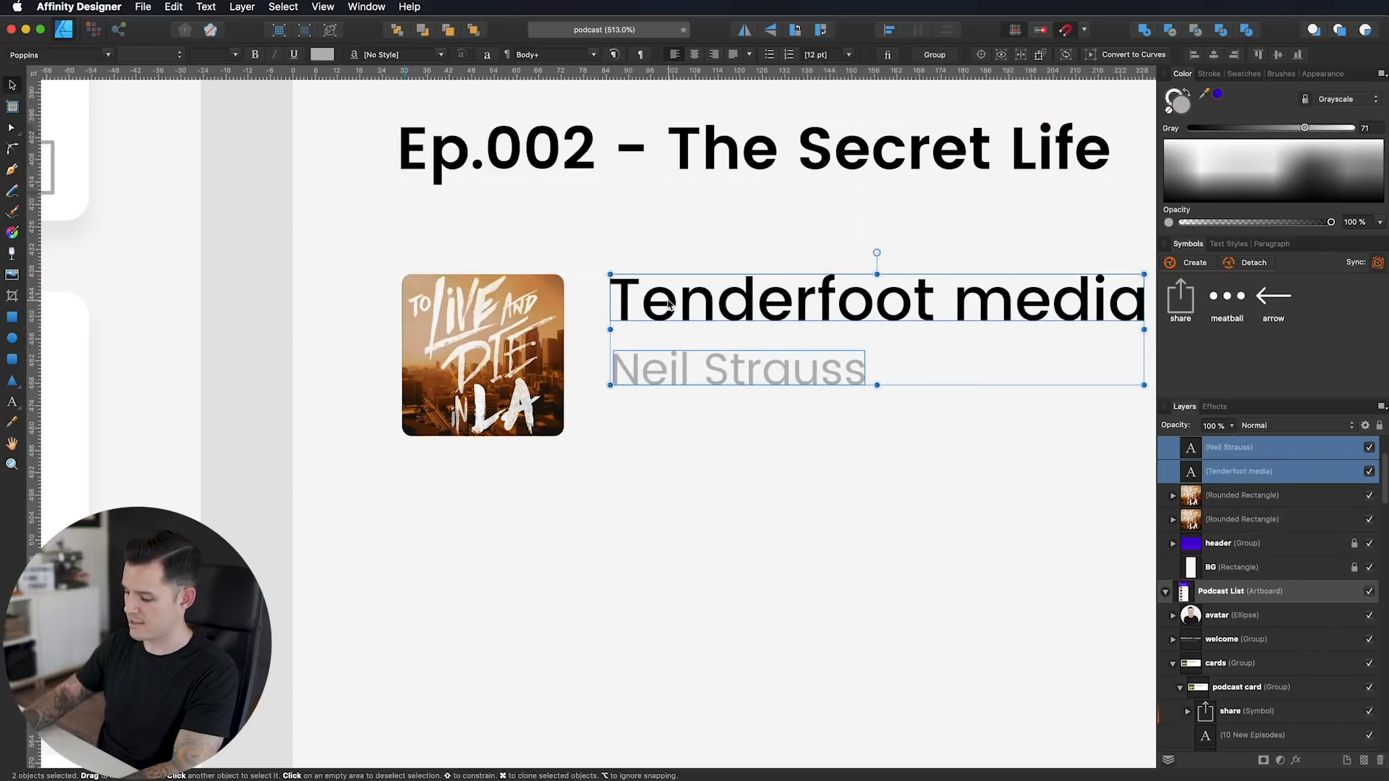
pyautogui.scroll(-5, 668, 304)
pyautogui.keyDown('shift'); pyautogui.click(533, 387); pyautogui.keyUp('shift')
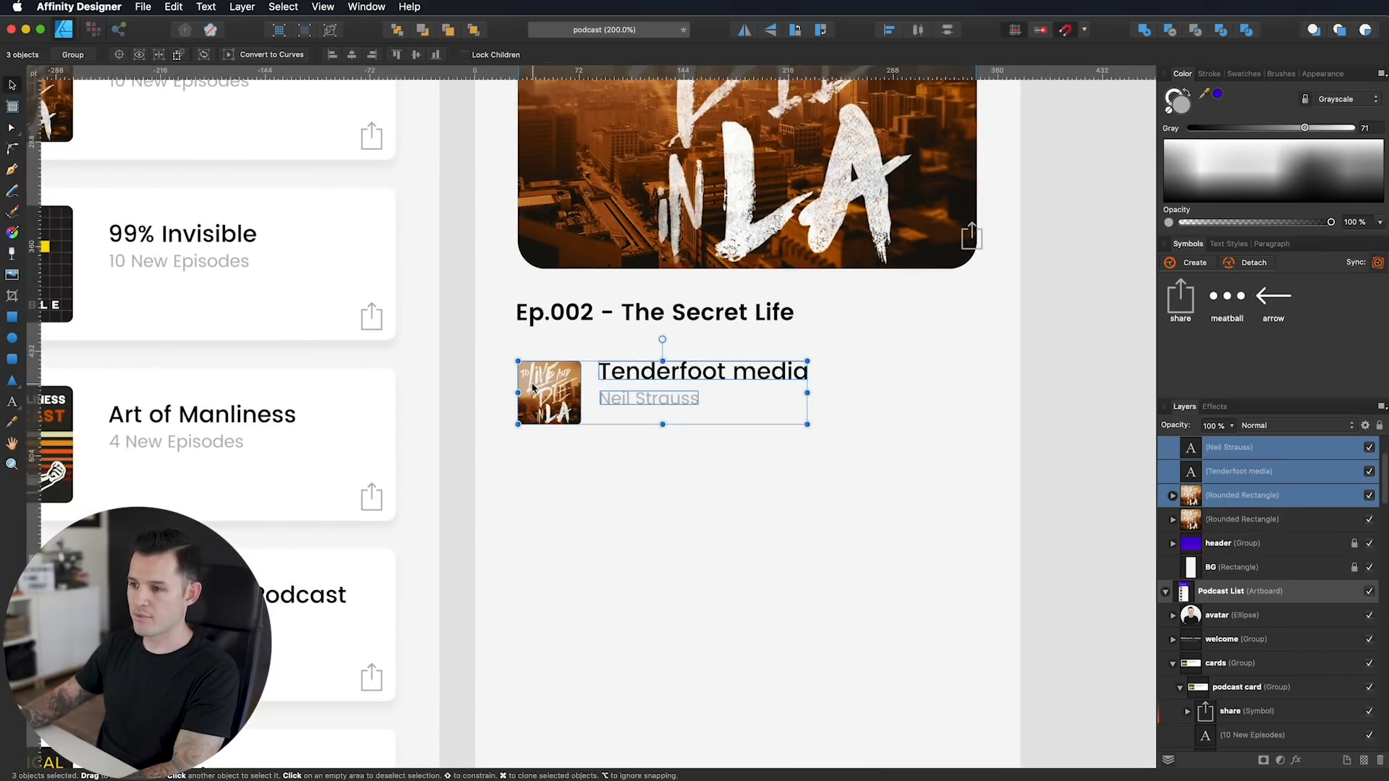
pyautogui.press('super+g')
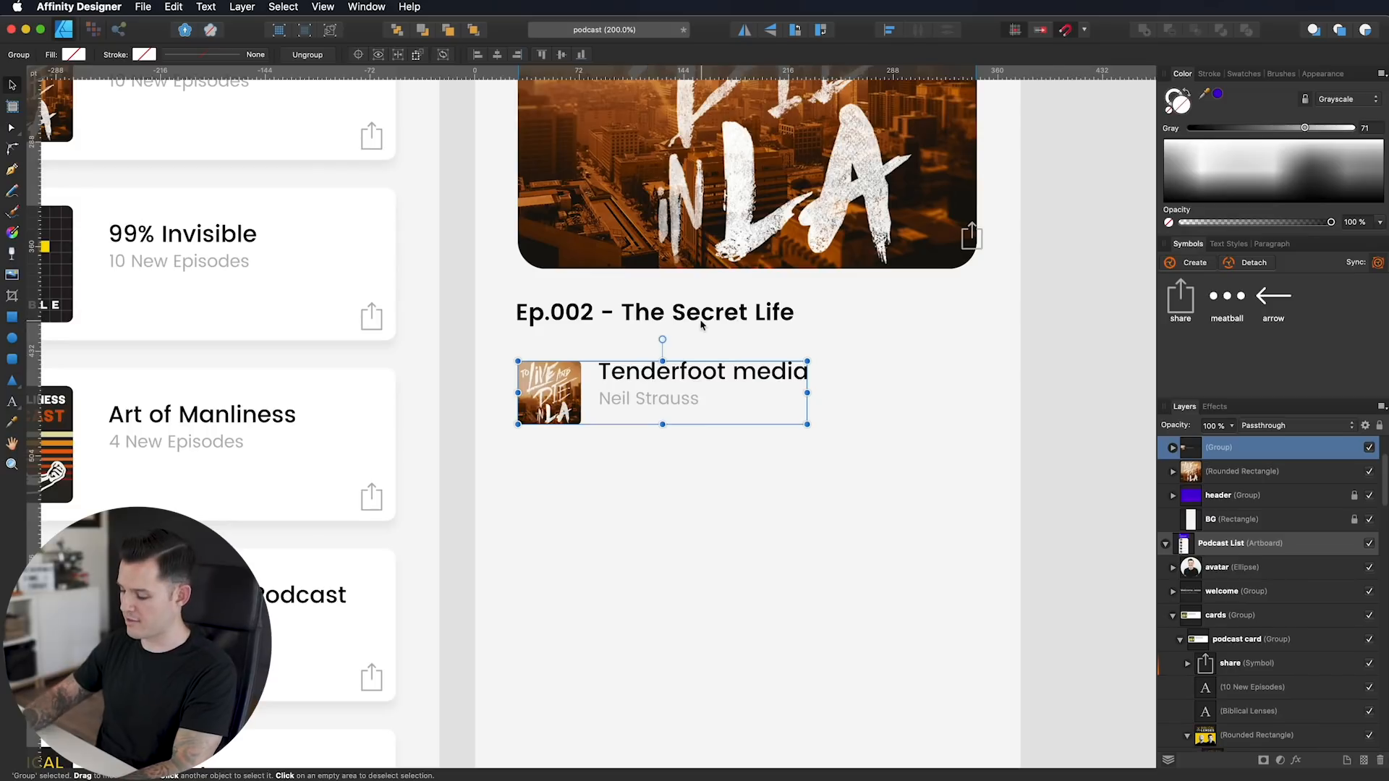
# Step: Nudge both publisher text lines down to centre them beside the thumbnail, and move the grey subtitle slightly closer to its title
pyautogui.press('super+minus')
pyautogui.click(904, 340)
pyautogui.moveTo(921, 352); pyautogui.dragTo(872, 374)
pyautogui.doubleClick(598, 422)
pyautogui.keyDown('shift'); pyautogui.click(584, 432); pyautogui.keyUp('shift')
pyautogui.press('Down')
pyautogui.press('Down')
pyautogui.press('Down')
pyautogui.click(611, 464)
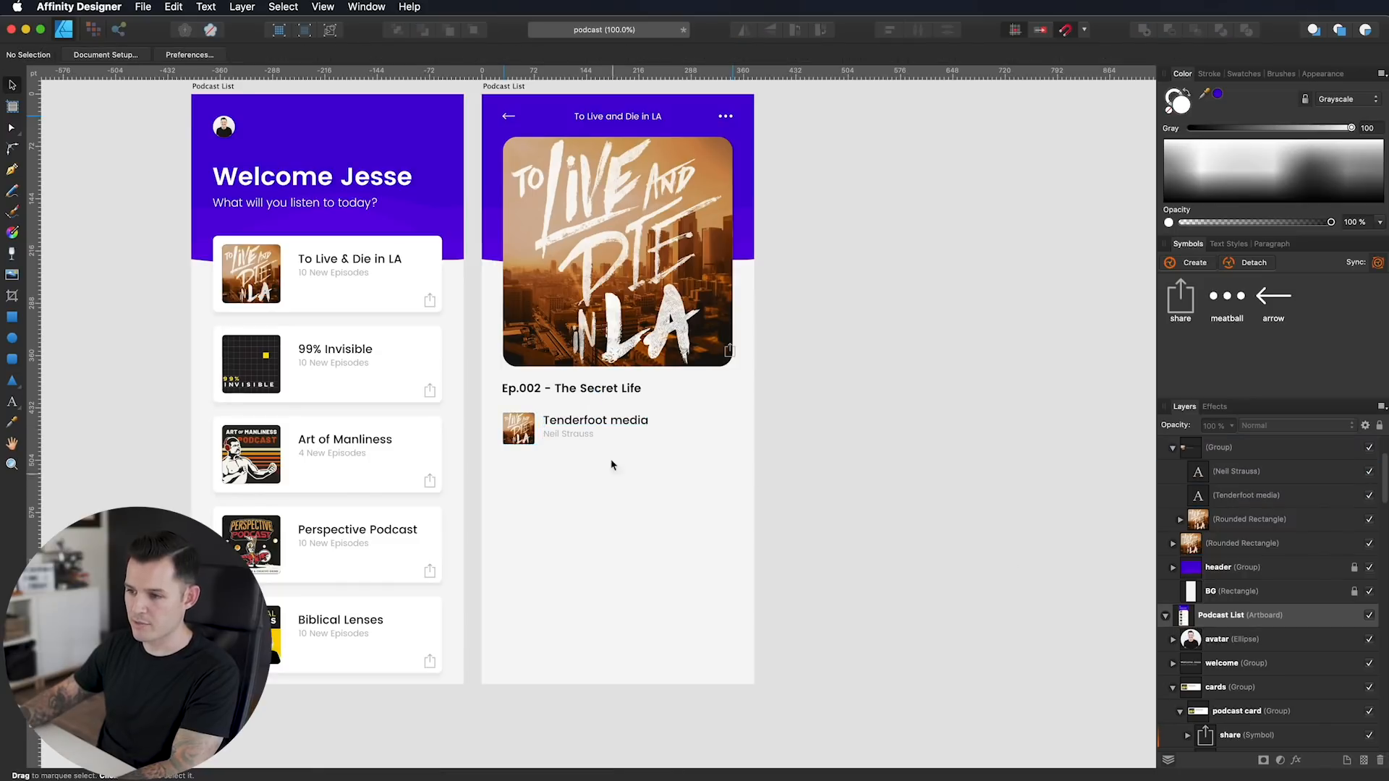
pyautogui.click(577, 437)
pyautogui.click(890, 518)
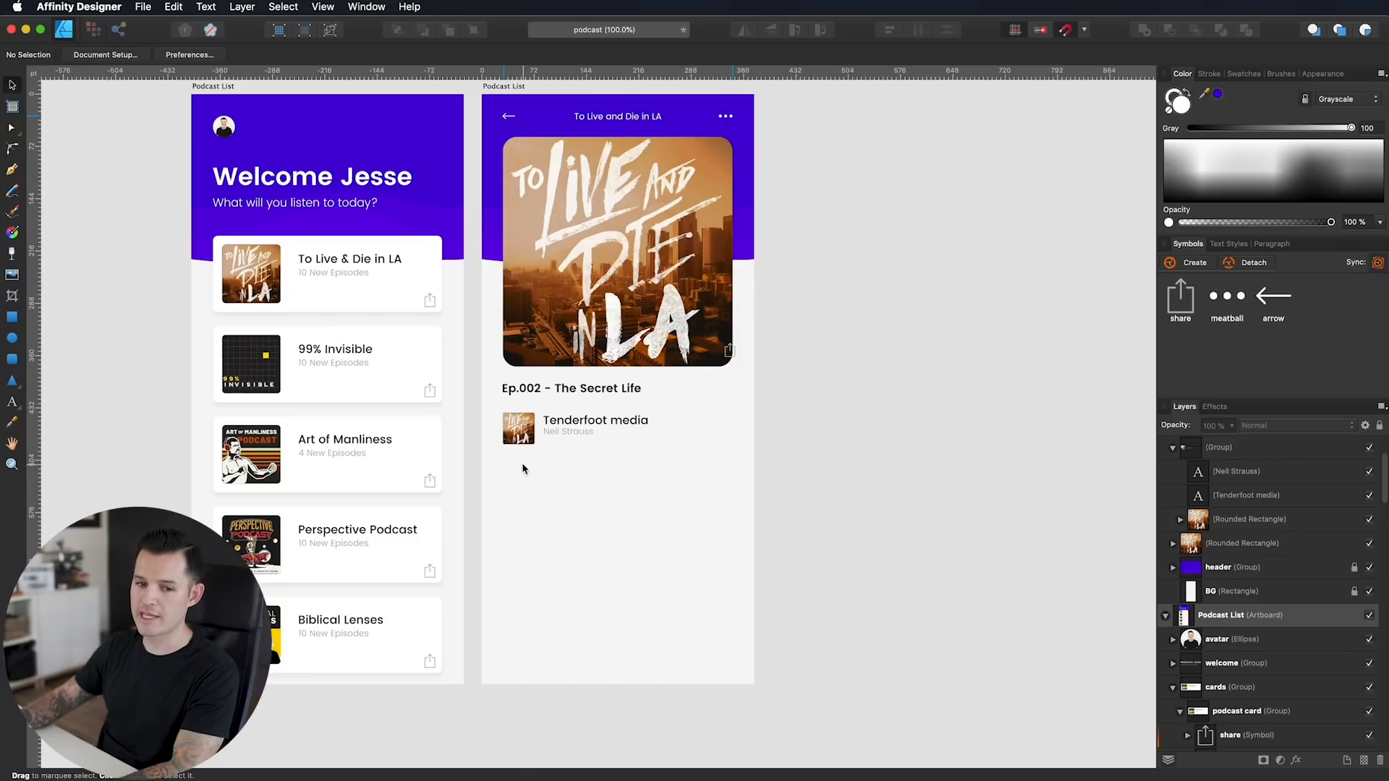
# Step: Place a copy of the "Tenderfoot media" text below the publisher row, outside its group and aligned with the thumbnail's left edge
pyautogui.moveTo(523, 471); pyautogui.dragTo(593, 472)
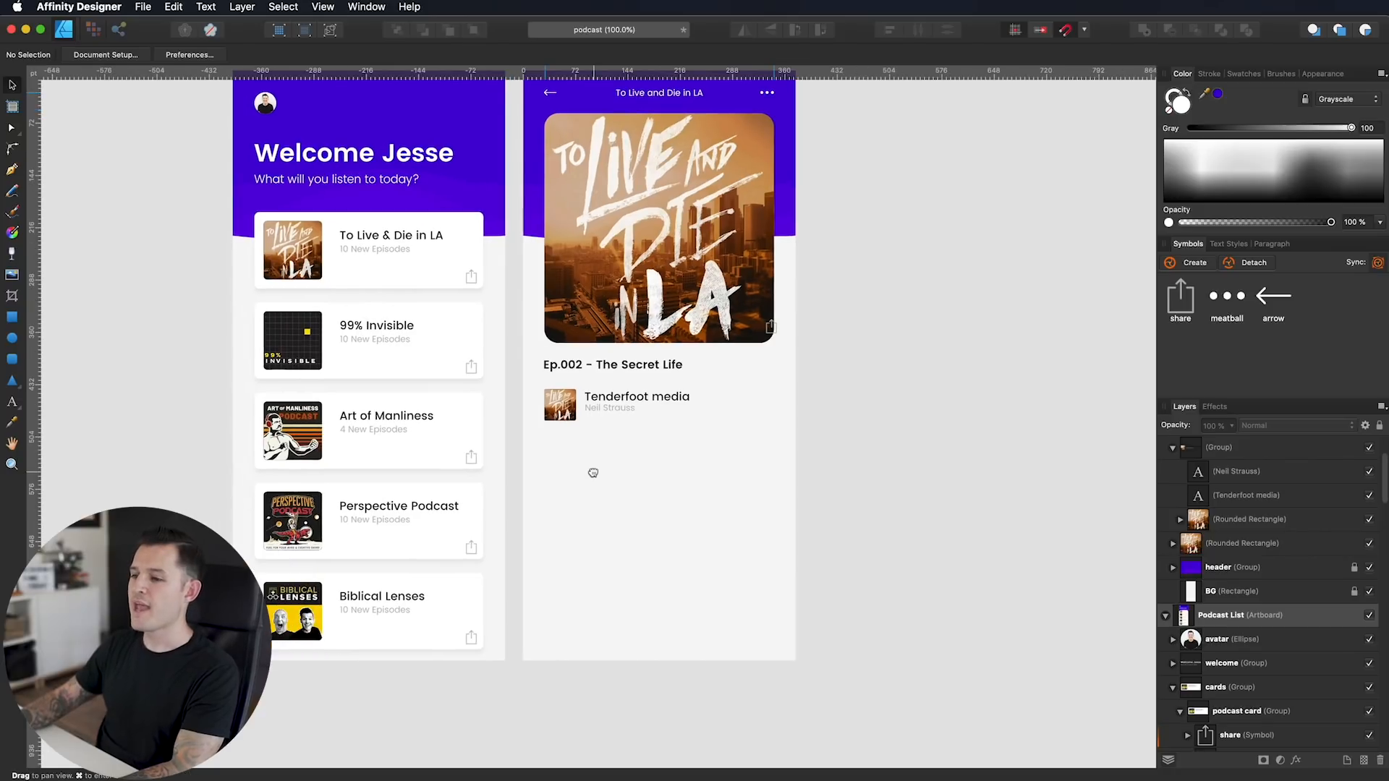
pyautogui.click(636, 398)
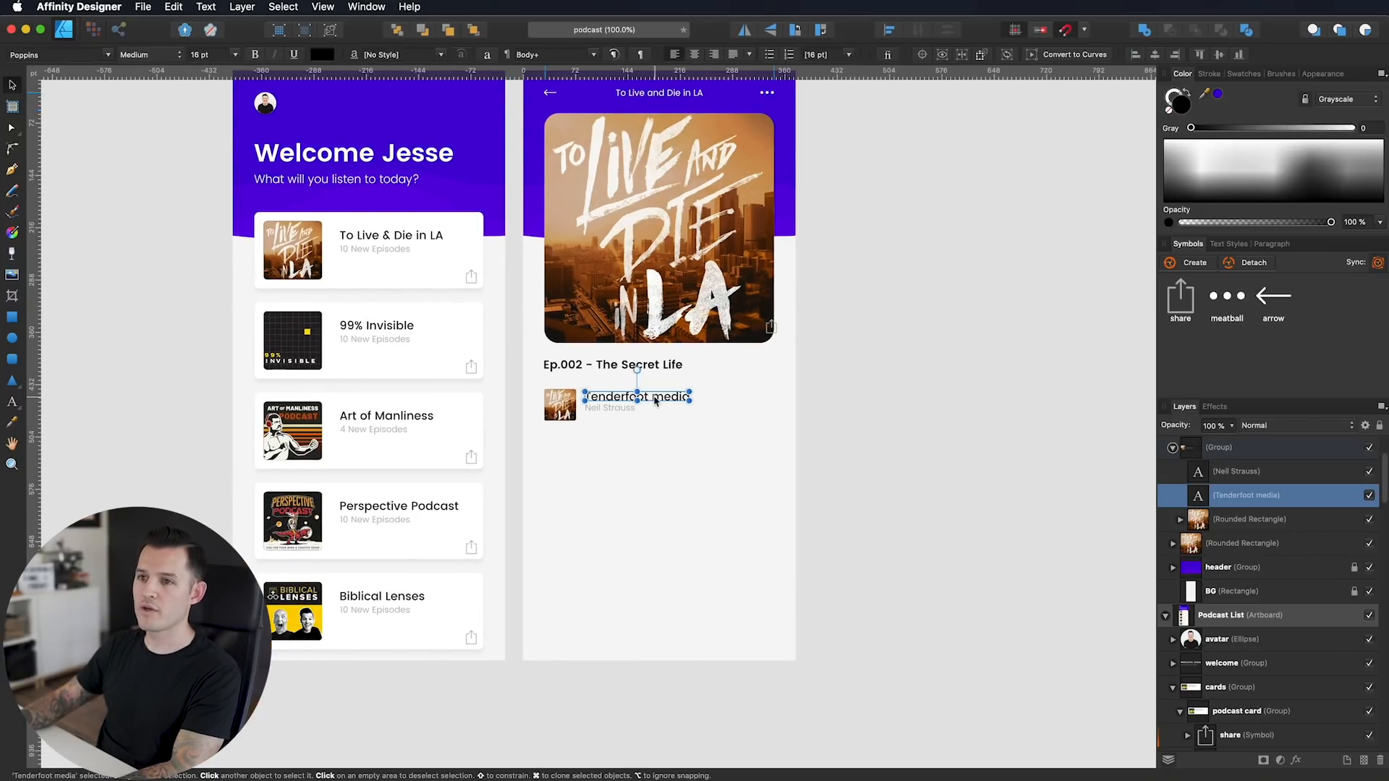
pyautogui.moveTo(655, 402); pyautogui.dragTo(639, 465)
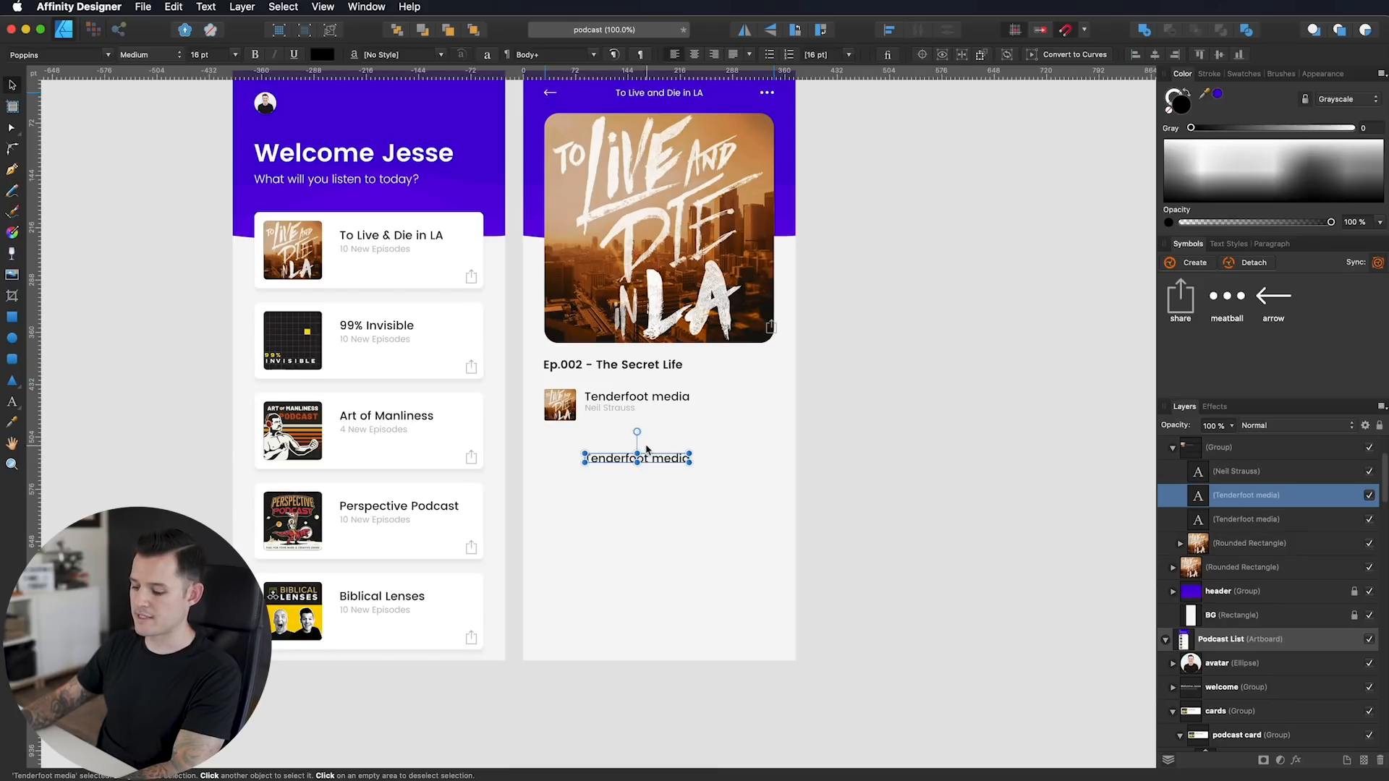
pyautogui.press('super+x')
pyautogui.click(556, 405)
pyautogui.press('super+v')
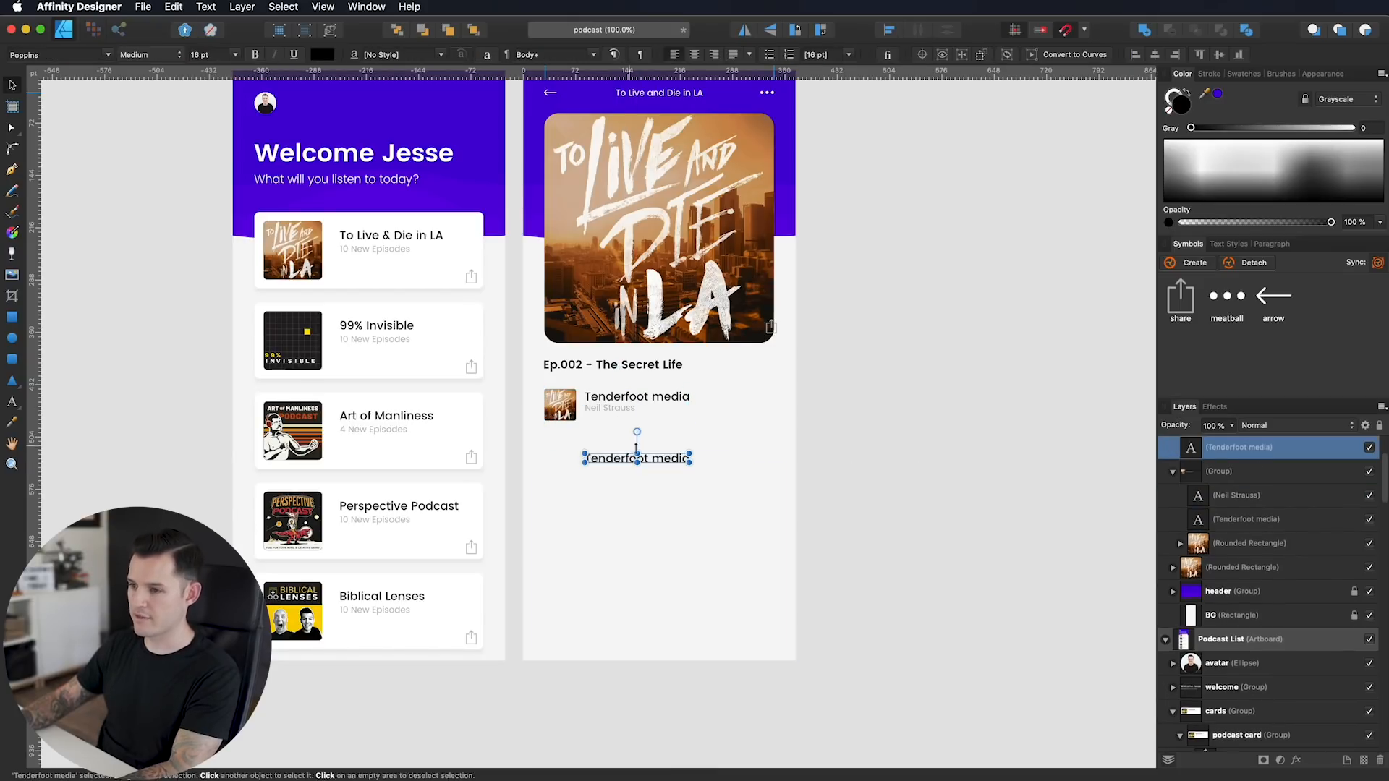
pyautogui.moveTo(638, 460); pyautogui.dragTo(568, 460)
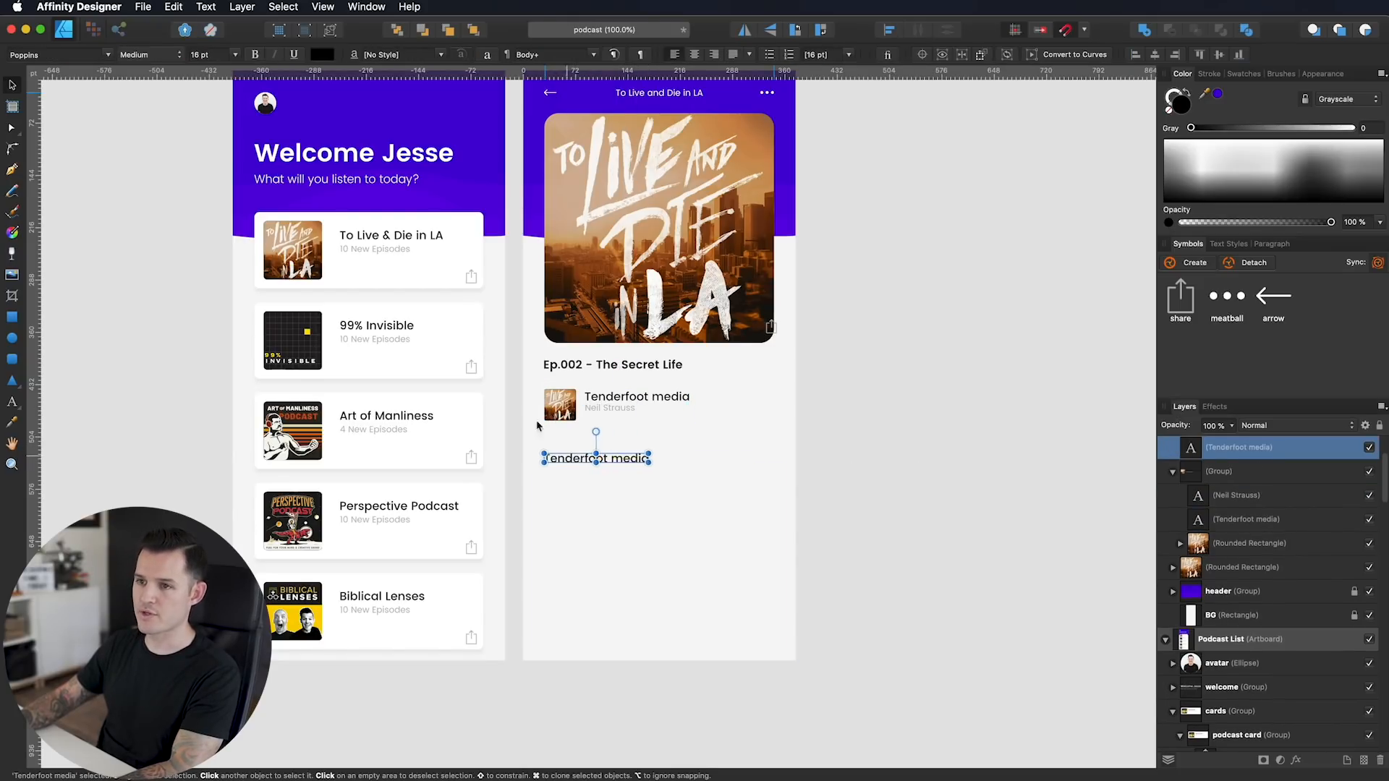
# Step: Set the copied "Tenderfoot media" text to Light weight and try the Body text style on it
pyautogui.click(144, 54)
pyautogui.click(141, 20)
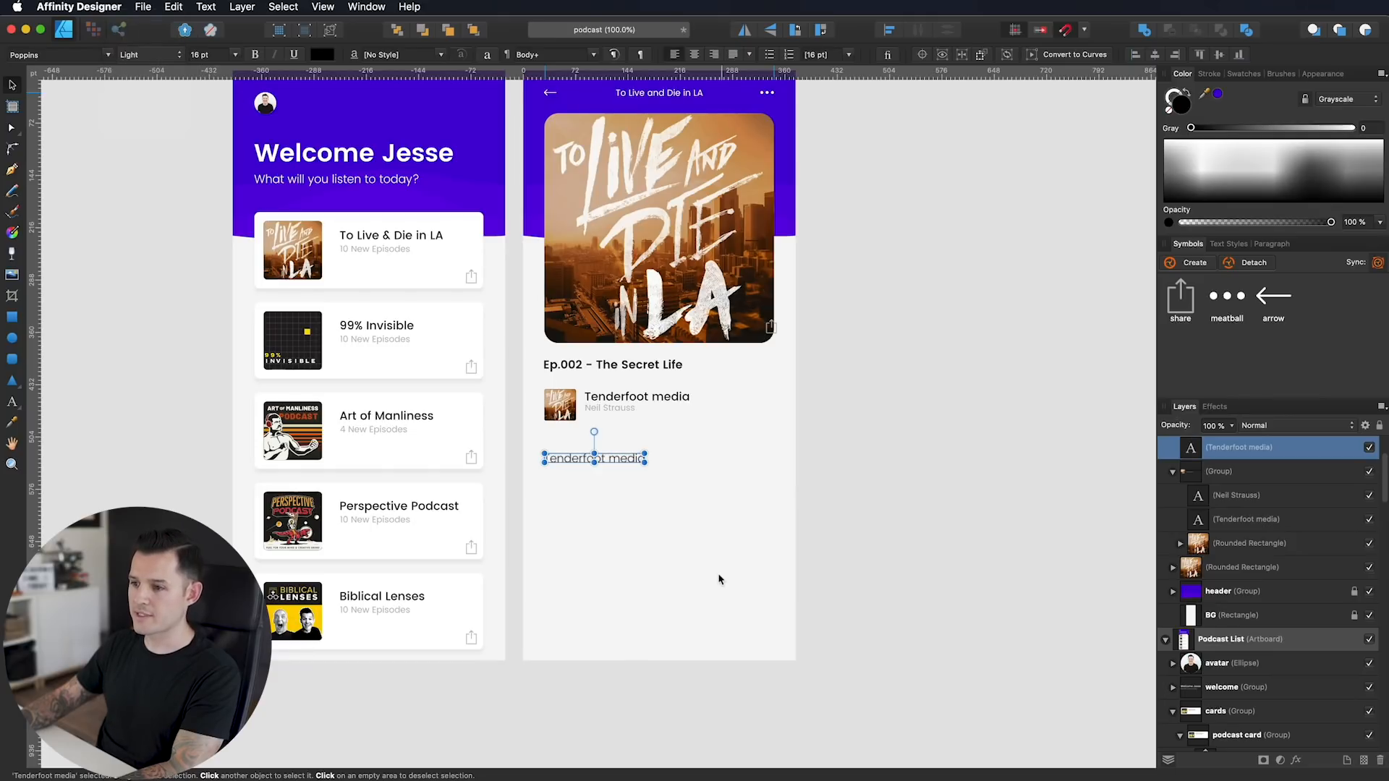
pyautogui.click(1223, 245)
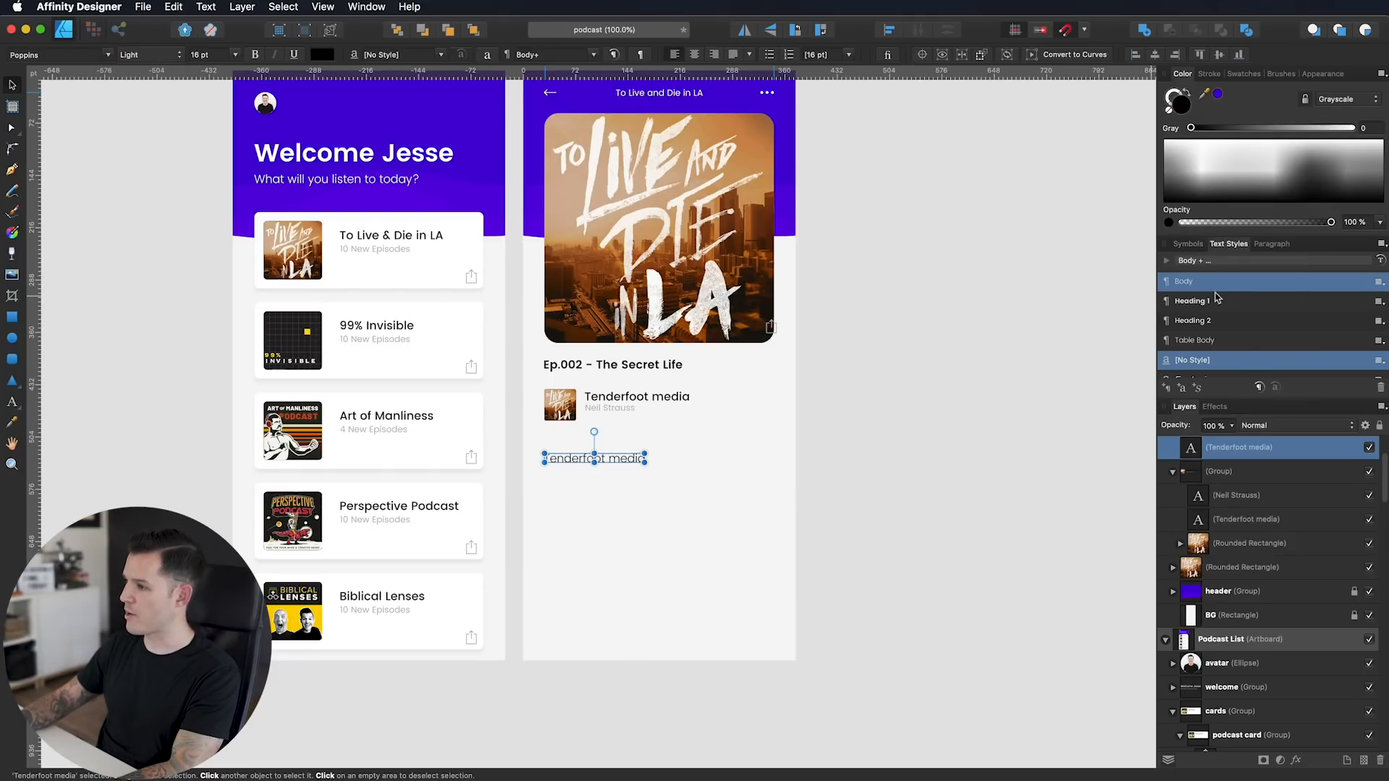
pyautogui.click(1206, 282)
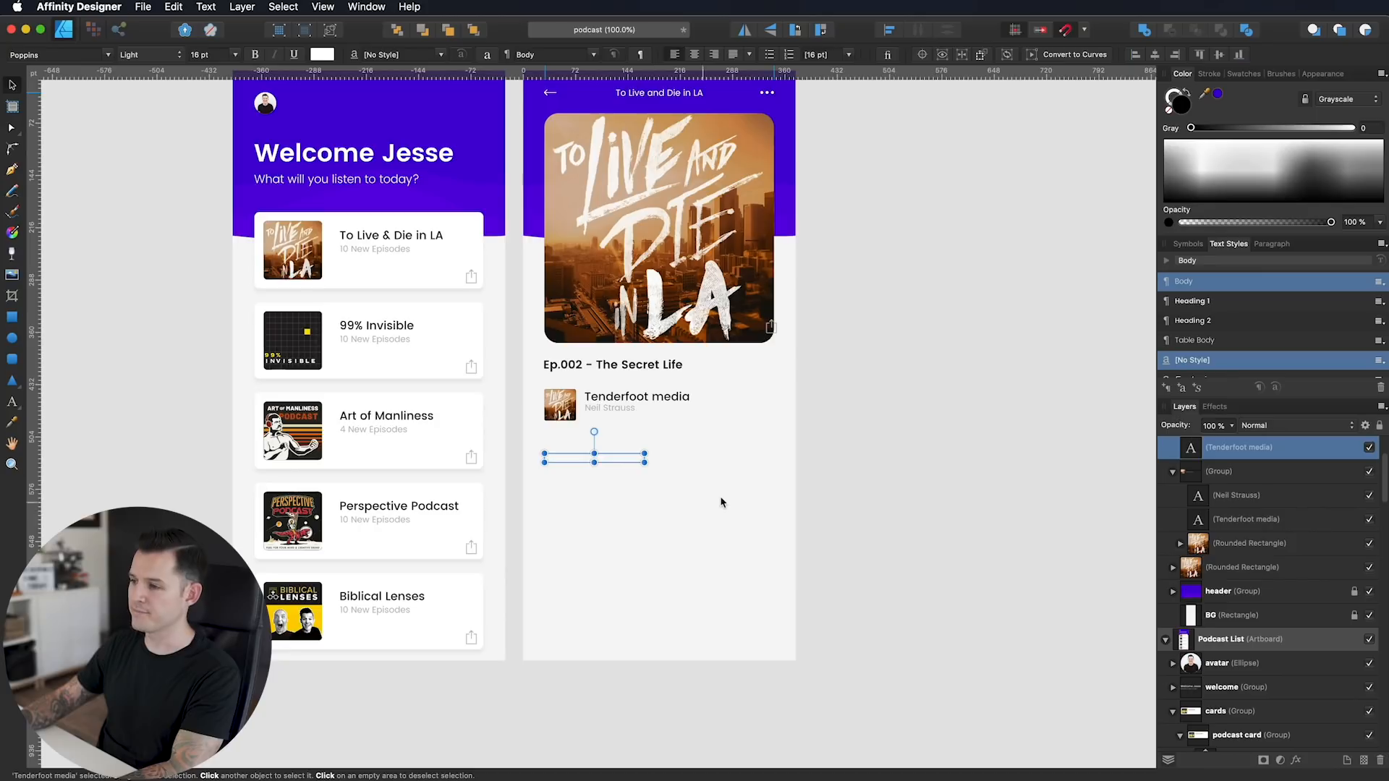
pyautogui.press('super+z')
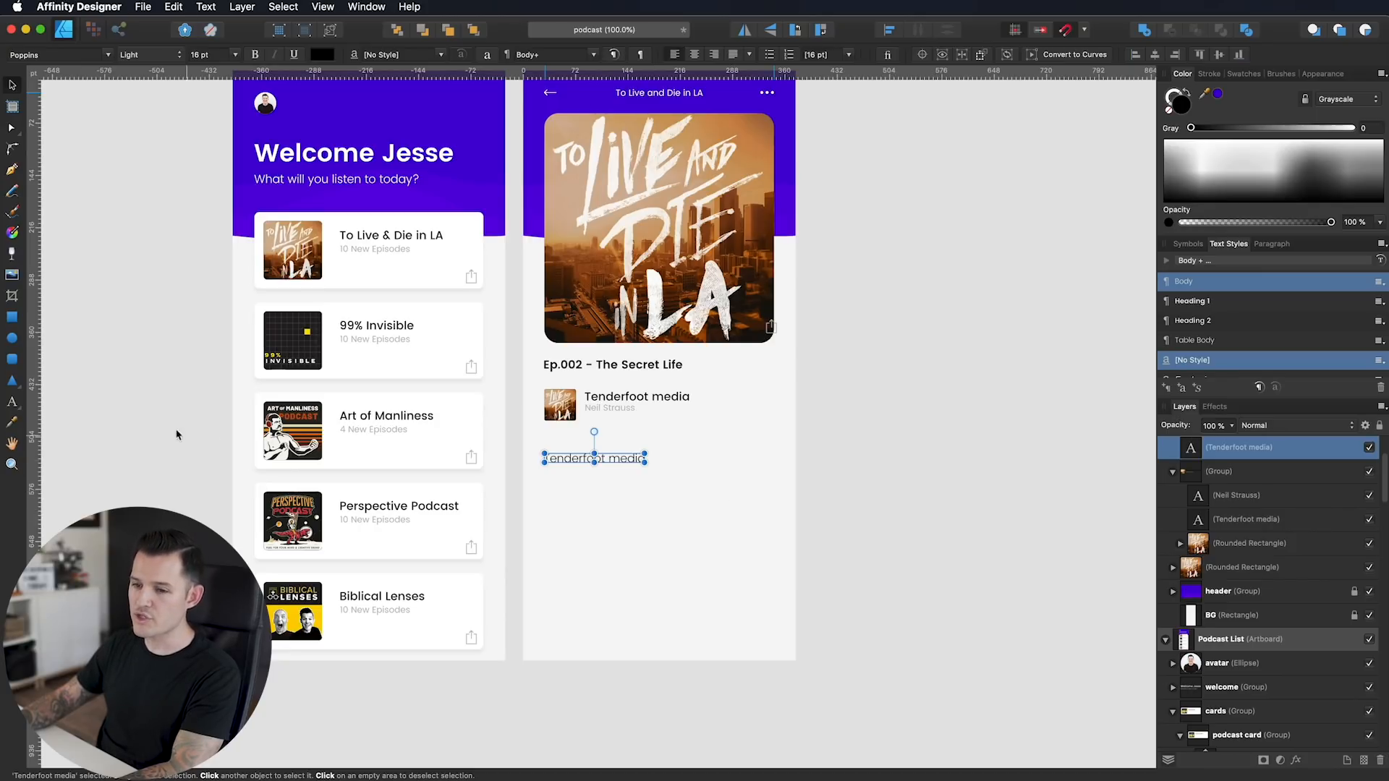
# Step: Delete the copied "Tenderfoot media" text below the publisher row
pyautogui.click(13, 403)
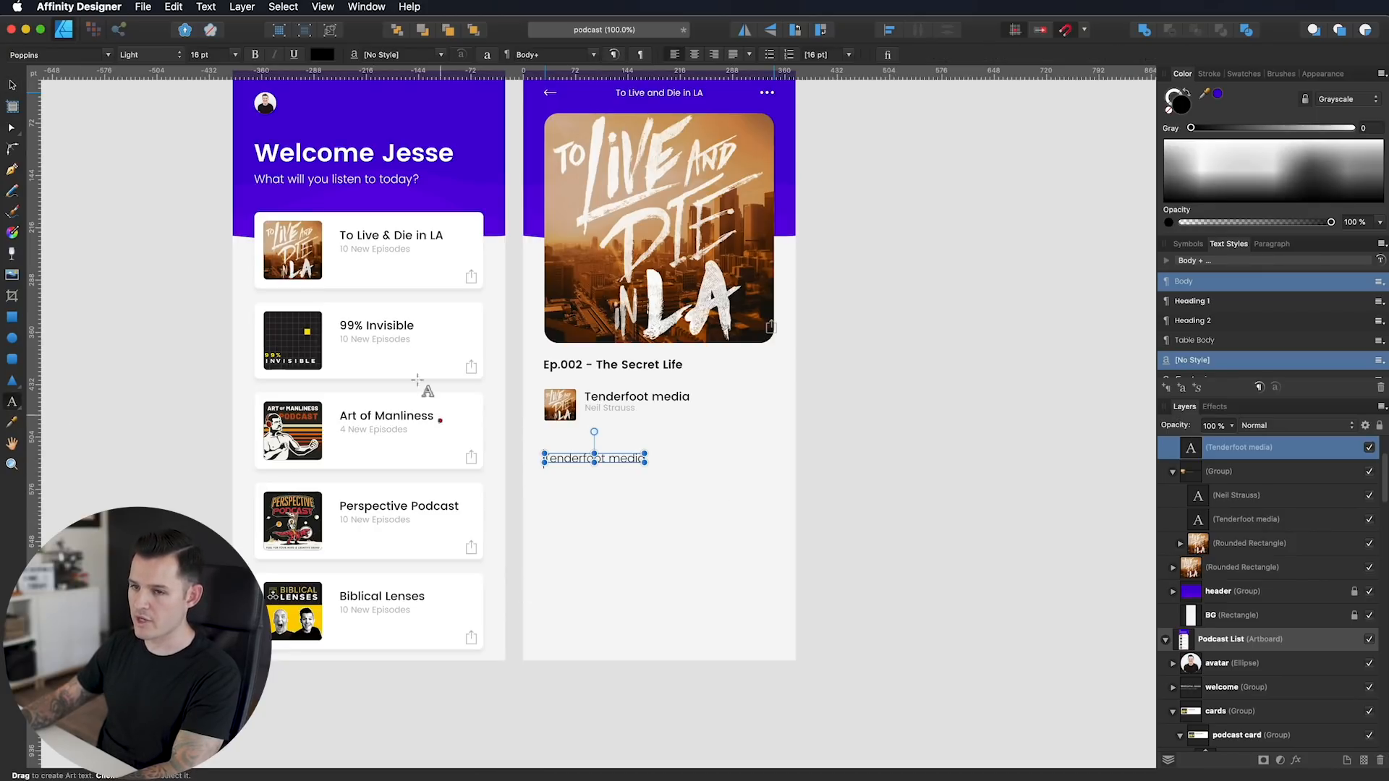
pyautogui.press('v')
pyautogui.press('Delete')
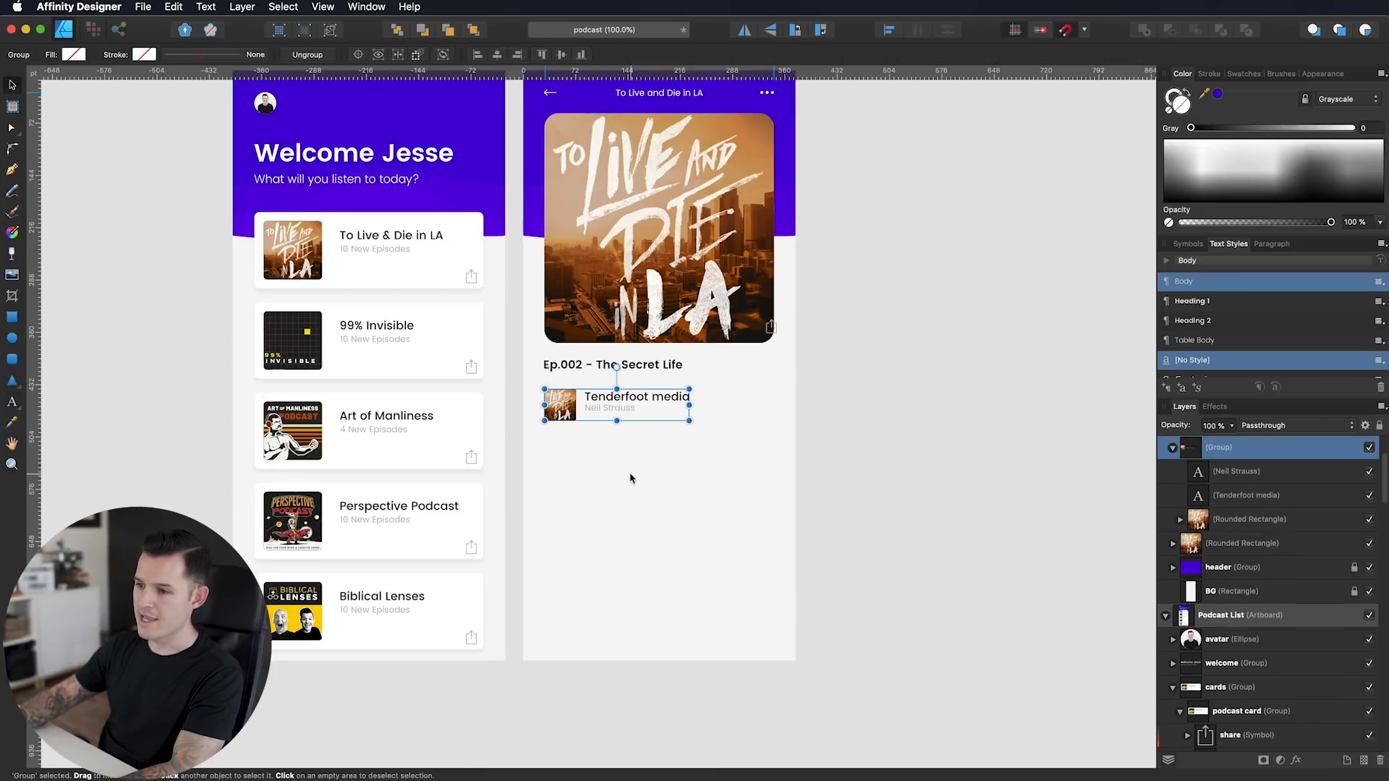
# Step: Add a text frame as wide as the cover, from below the publisher row to the artboard's bottom, and paste in the podcast description
pyautogui.moveTo(12, 402); pyautogui.dragTo(79, 426)
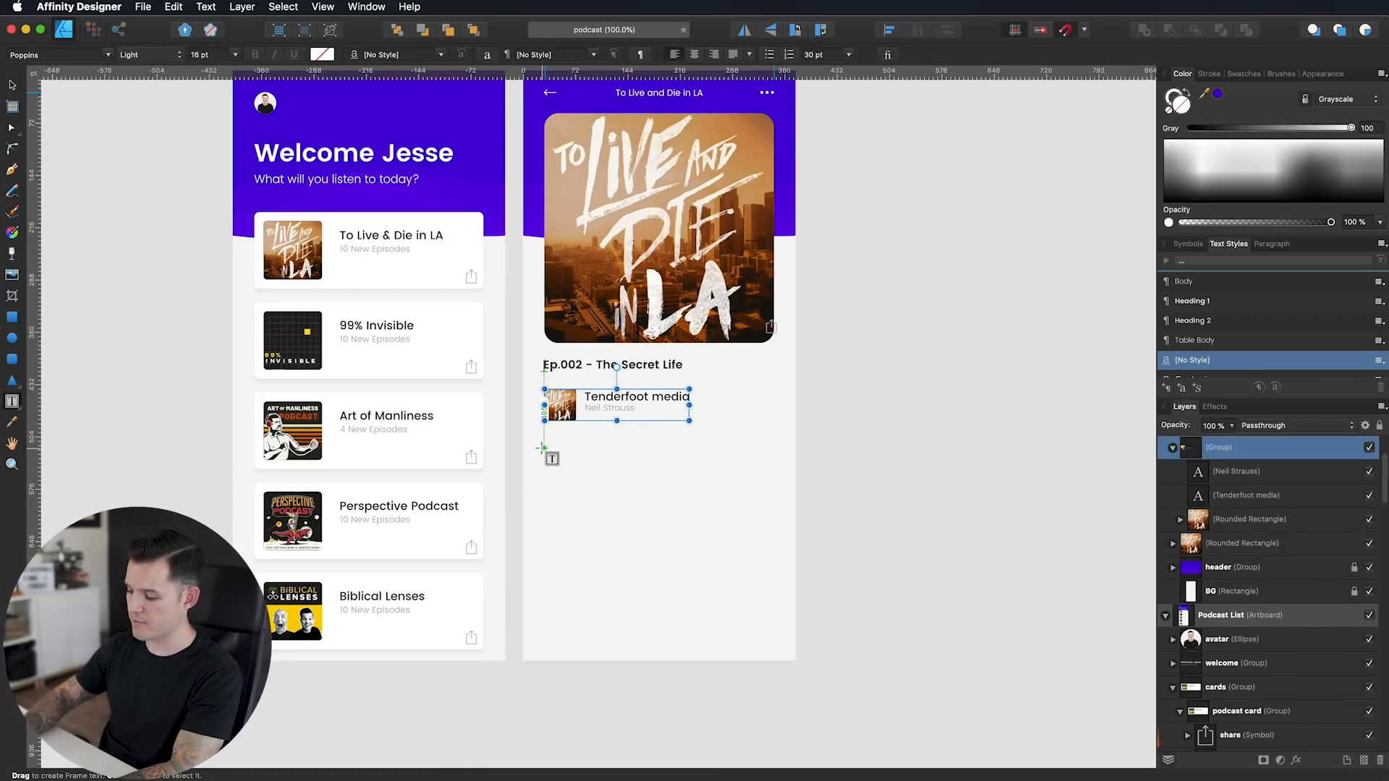
pyautogui.moveTo(543, 439); pyautogui.dragTo(772, 660)
pyautogui.press('super+v')
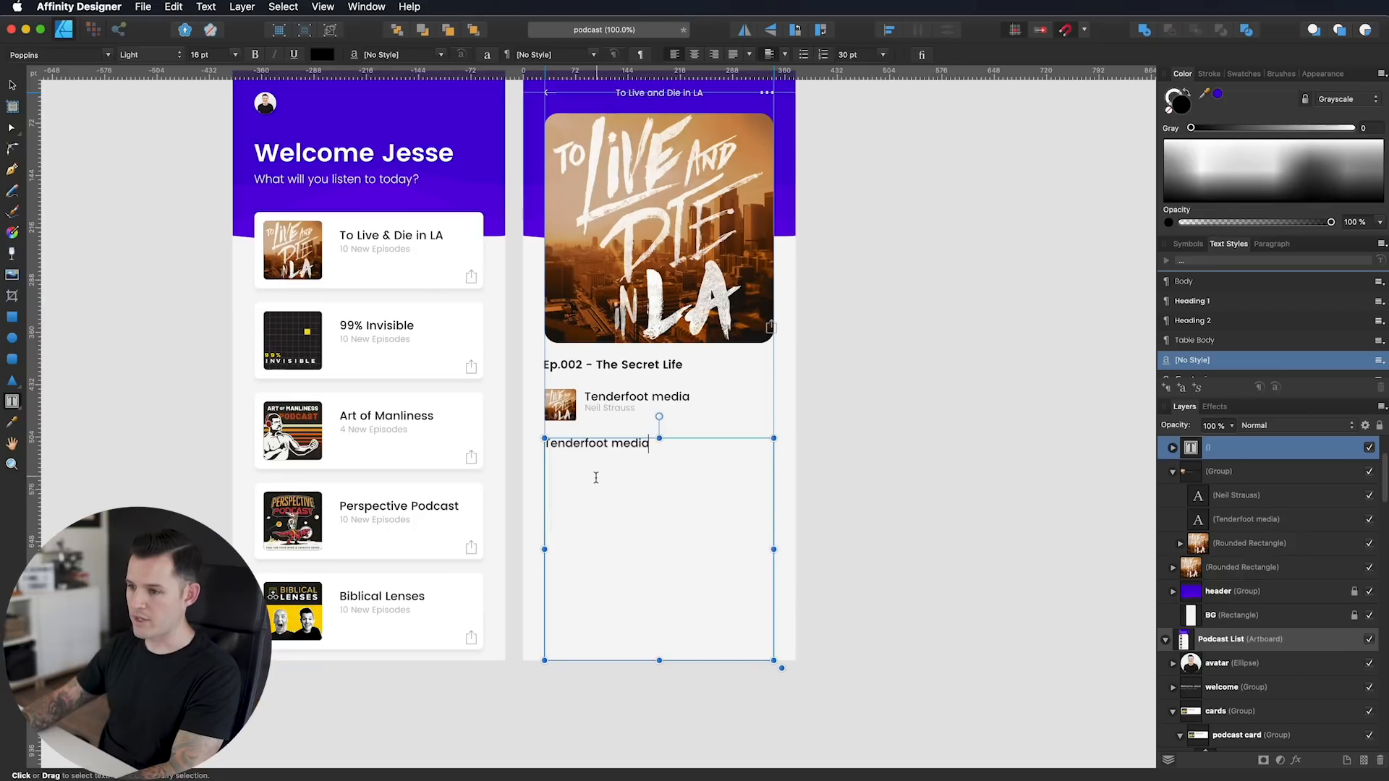
pyautogui.click(12, 86)
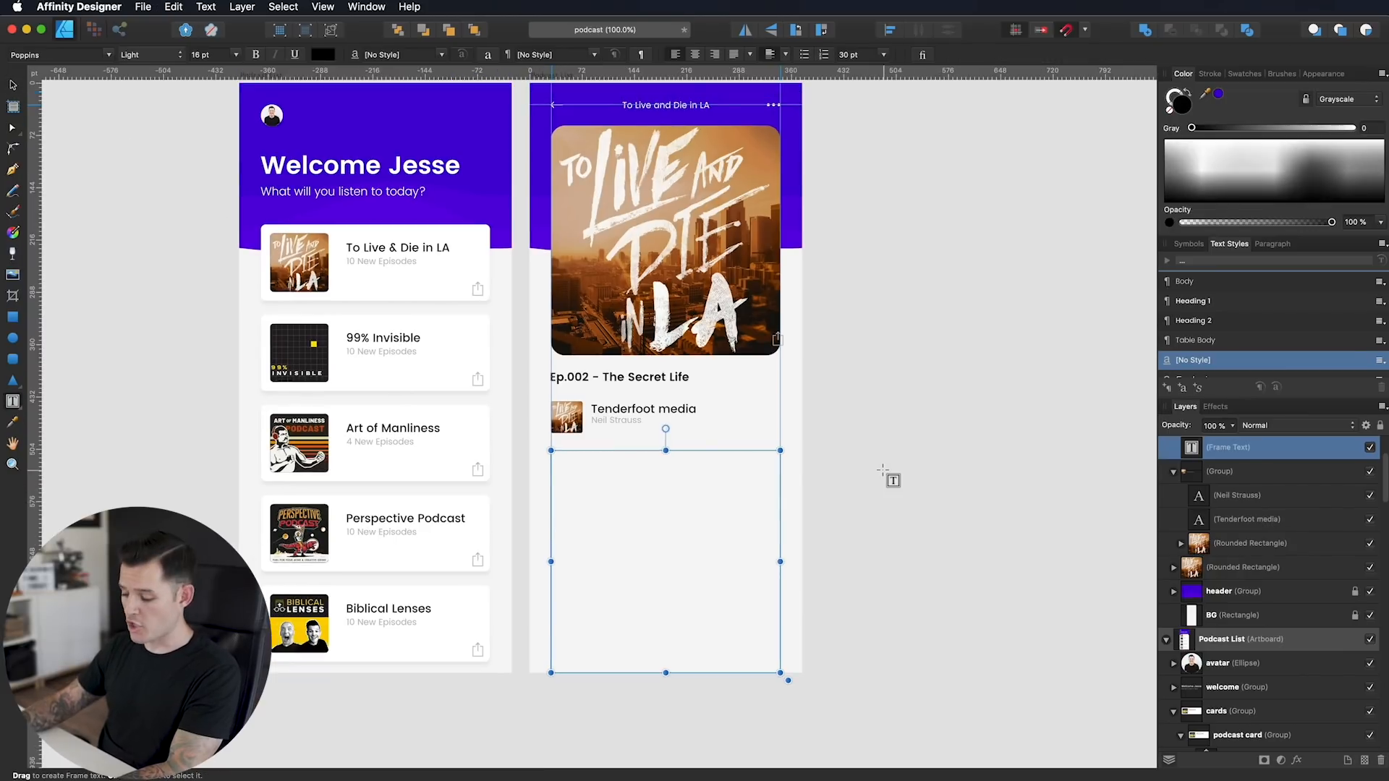
pyautogui.press('super+v')
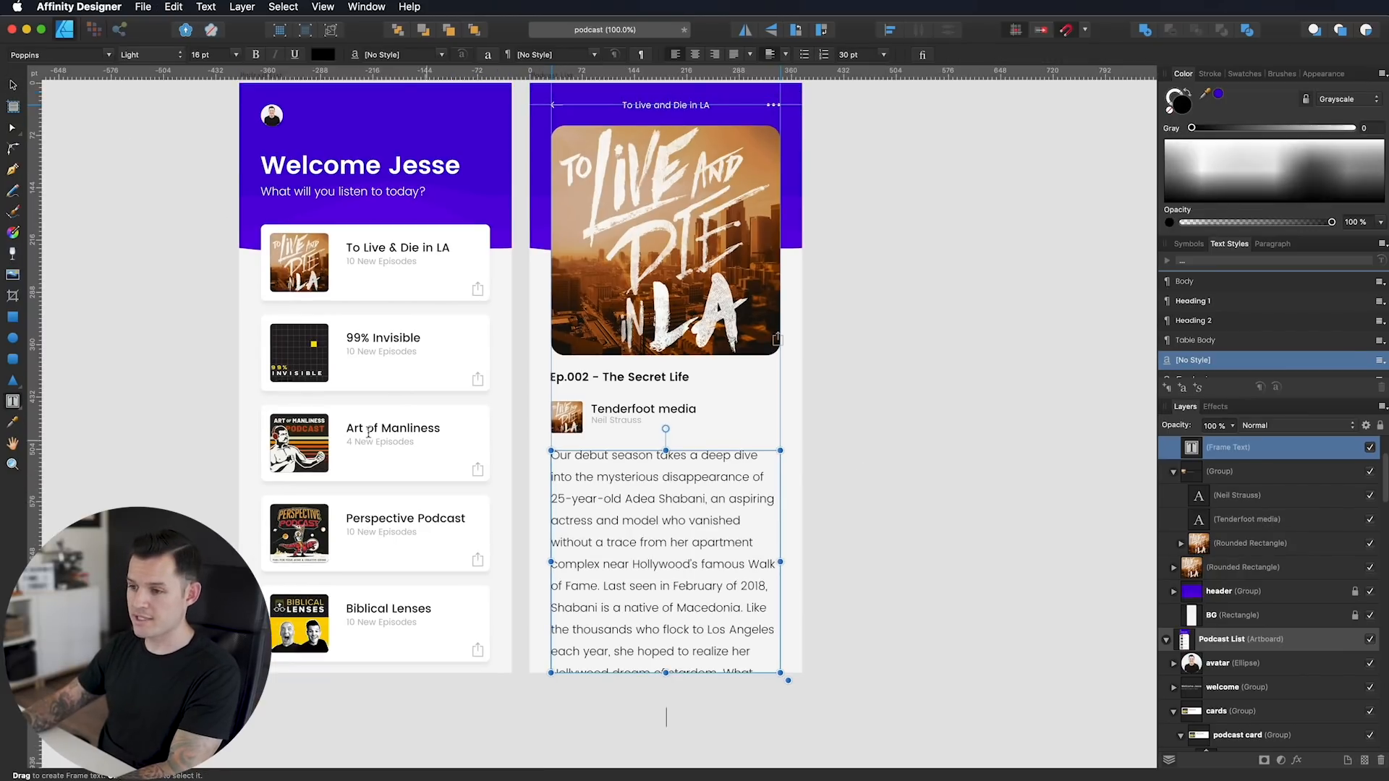
pyautogui.click(12, 85)
# Step: Set the description text's colour to a very dark gray with value 9
pyautogui.scroll(1, 884, 462)
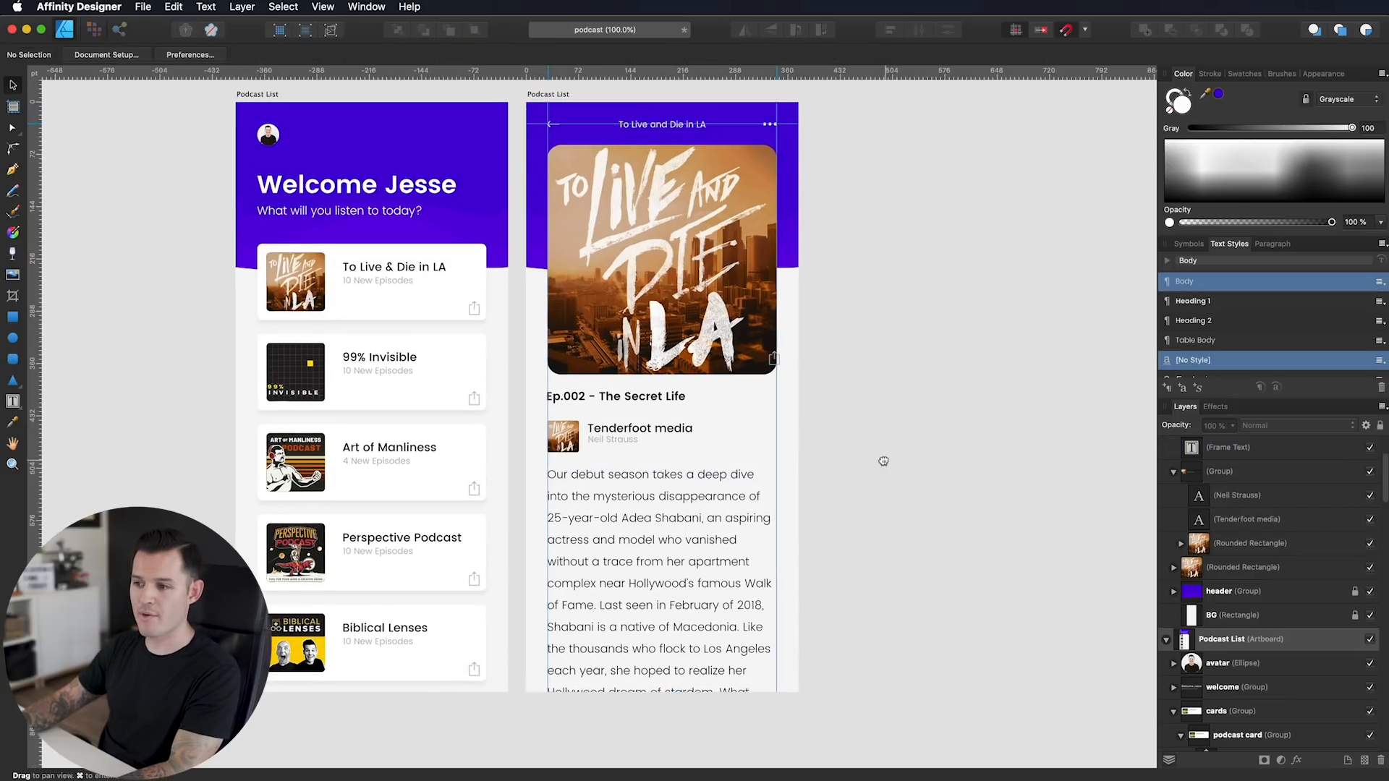
pyautogui.moveTo(1202, 131); pyautogui.dragTo(1208, 133)
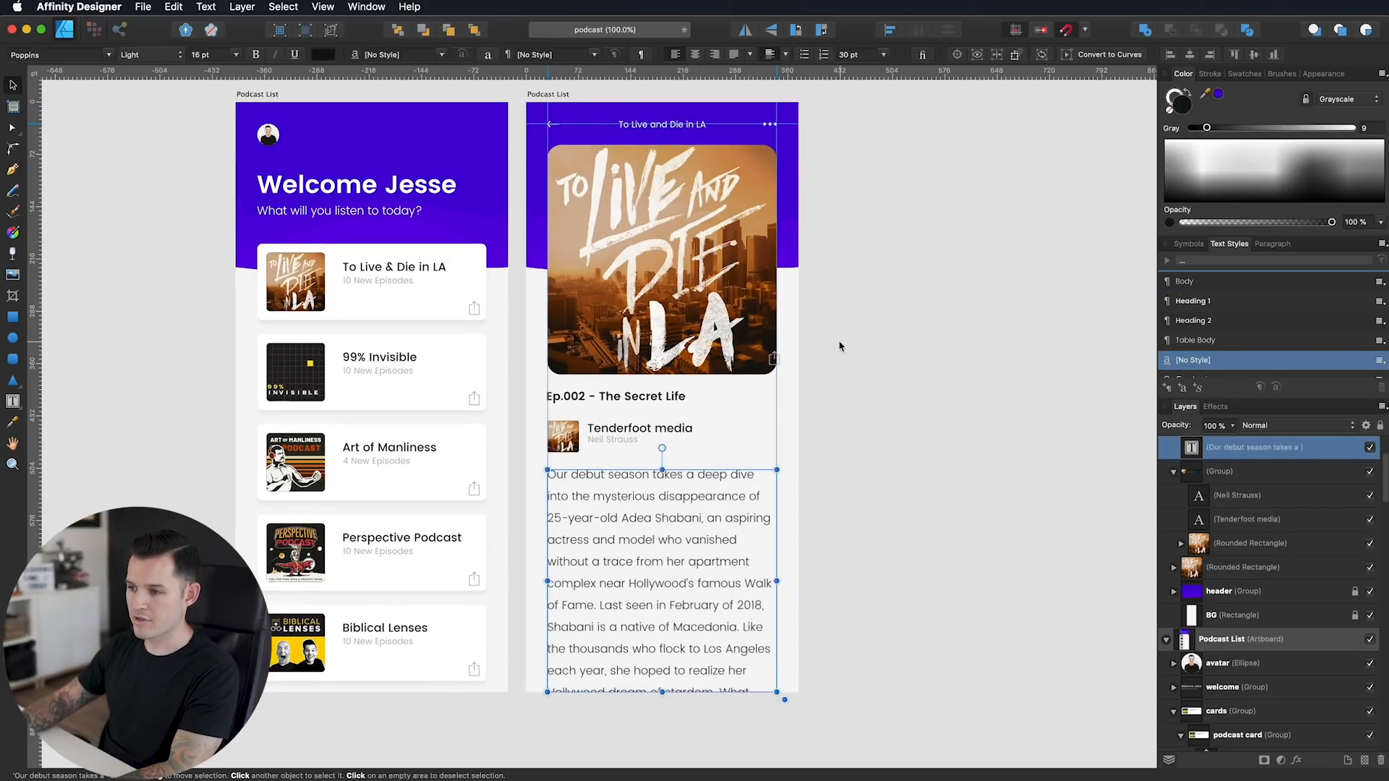
pyautogui.click(841, 344)
# Step: Draw a rectangle across the full width of the detail artboard's bottom, and lower its top edge to just below a line of description text
pyautogui.moveTo(912, 321); pyautogui.dragTo(976, 343)
pyautogui.scroll(-2, 927, 413)
pyautogui.hscroll(1, 927, 413)
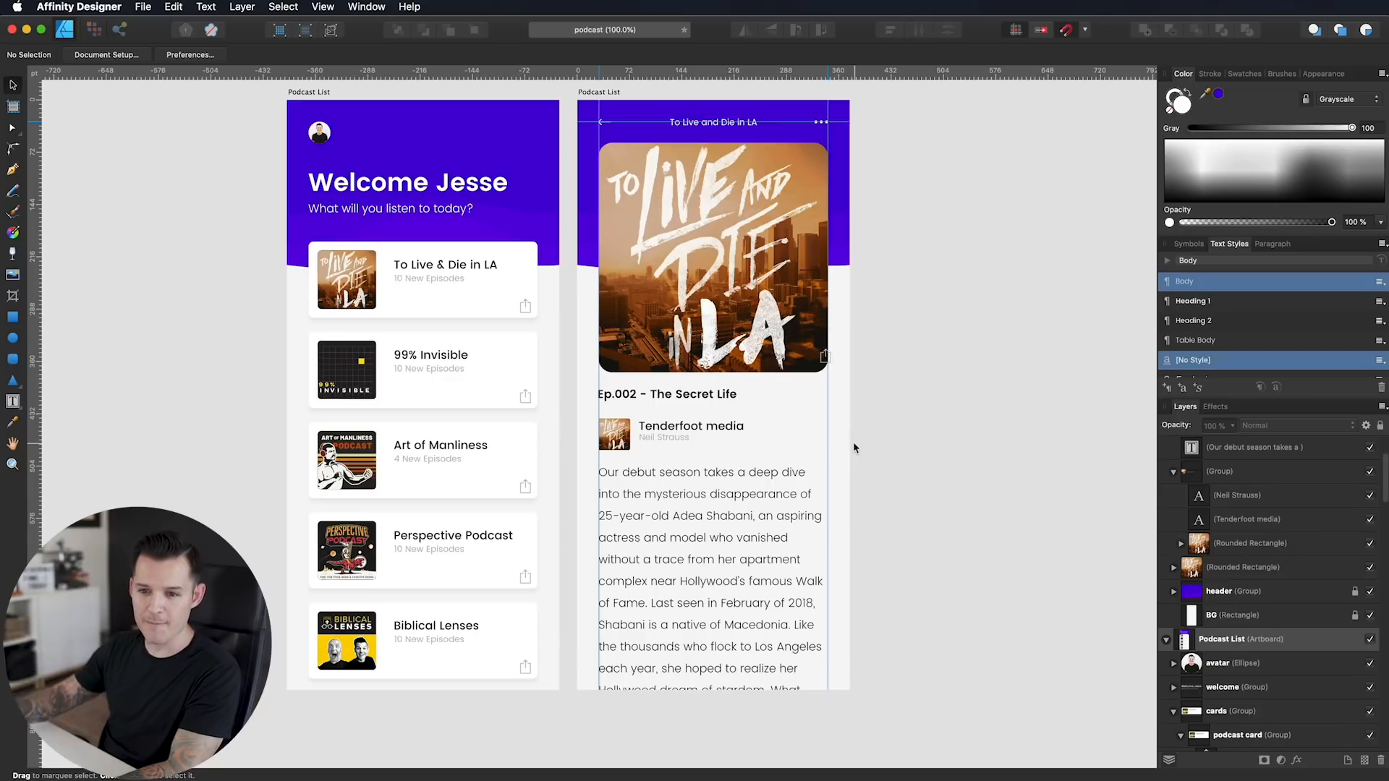
pyautogui.scroll(-4, 874, 474)
pyautogui.hscroll(1, 875, 474)
pyautogui.scroll(2, 923, 410)
pyautogui.hscroll(-1, 923, 409)
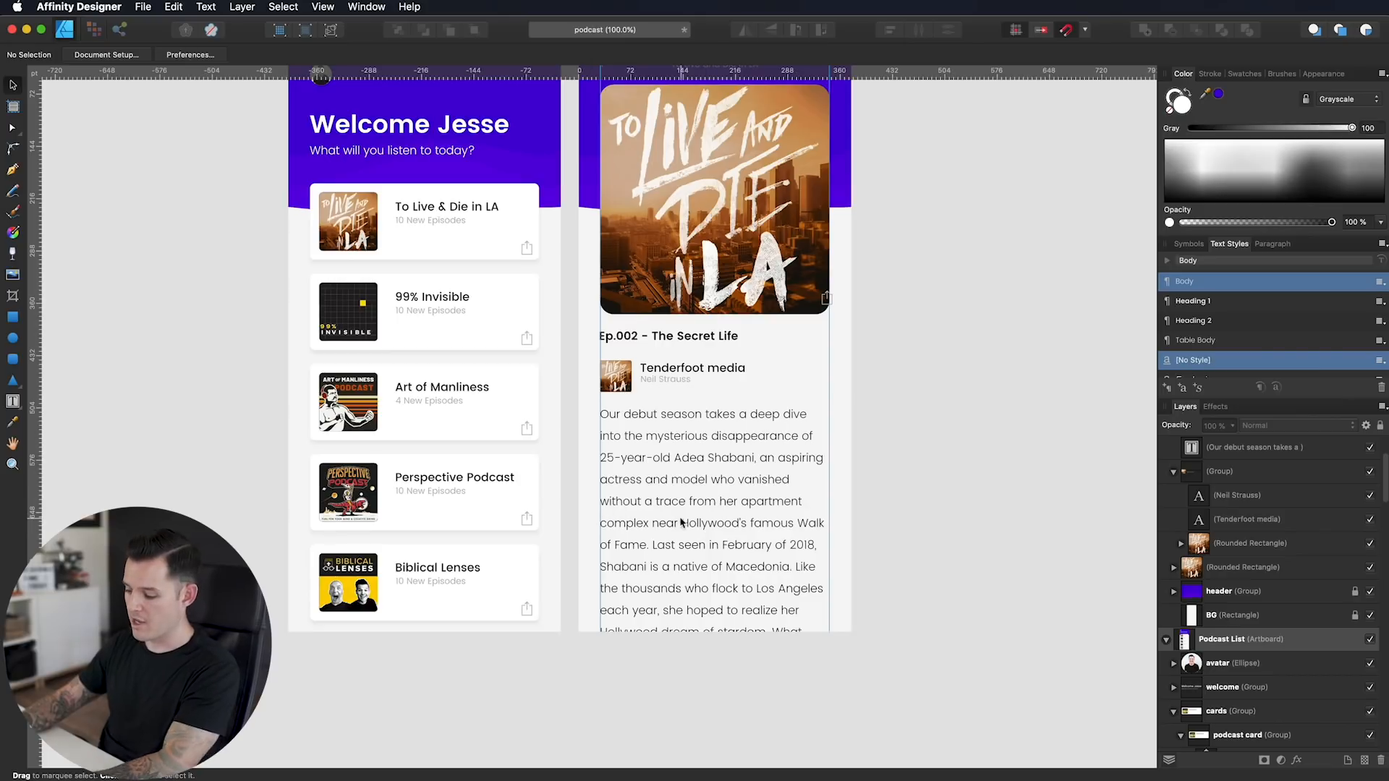
pyautogui.press('e')
pyautogui.press('m')
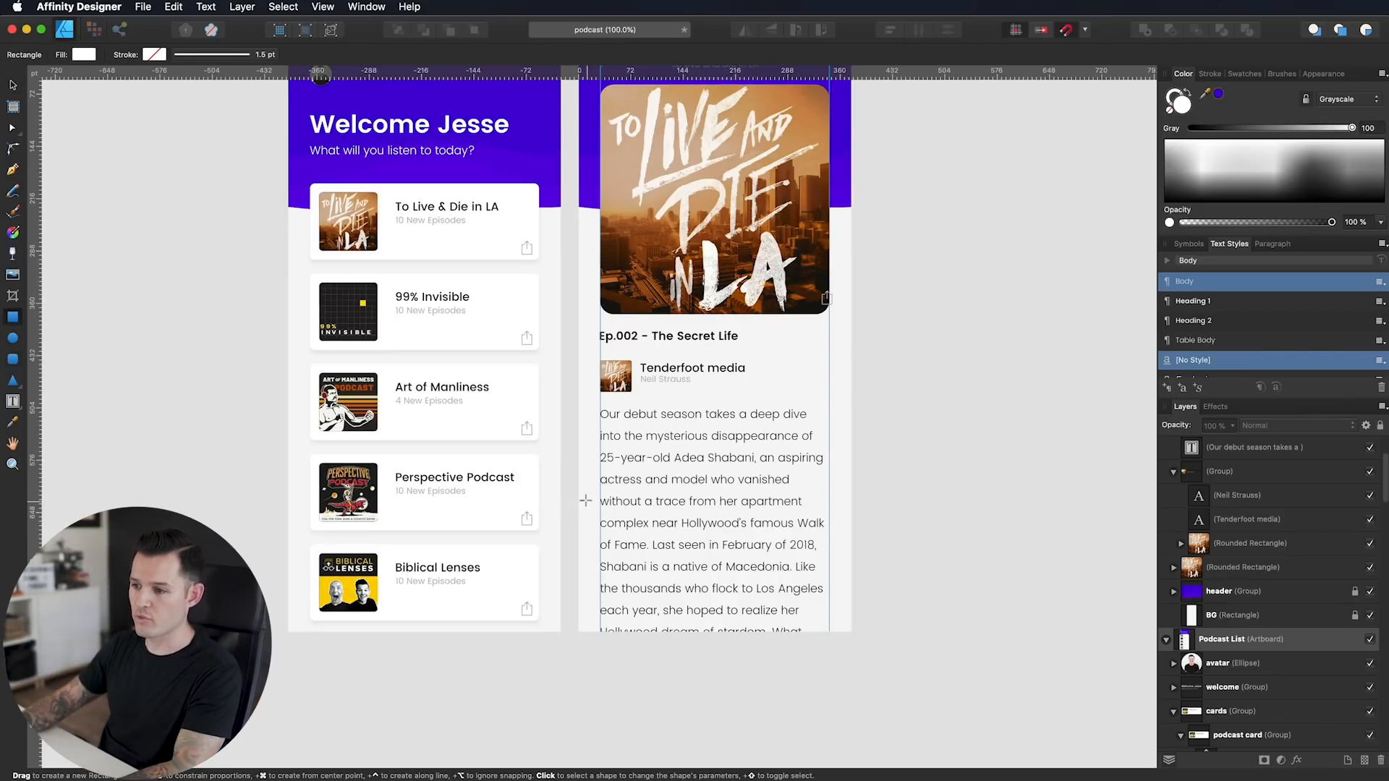
pyautogui.moveTo(578, 497); pyautogui.dragTo(851, 631)
pyautogui.press('v')
pyautogui.moveTo(715, 497); pyautogui.dragTo(714, 512)
# Step: Fill the bottom rectangle with near-black, gray value 6
pyautogui.moveTo(1217, 171); pyautogui.dragTo(1165, 208)
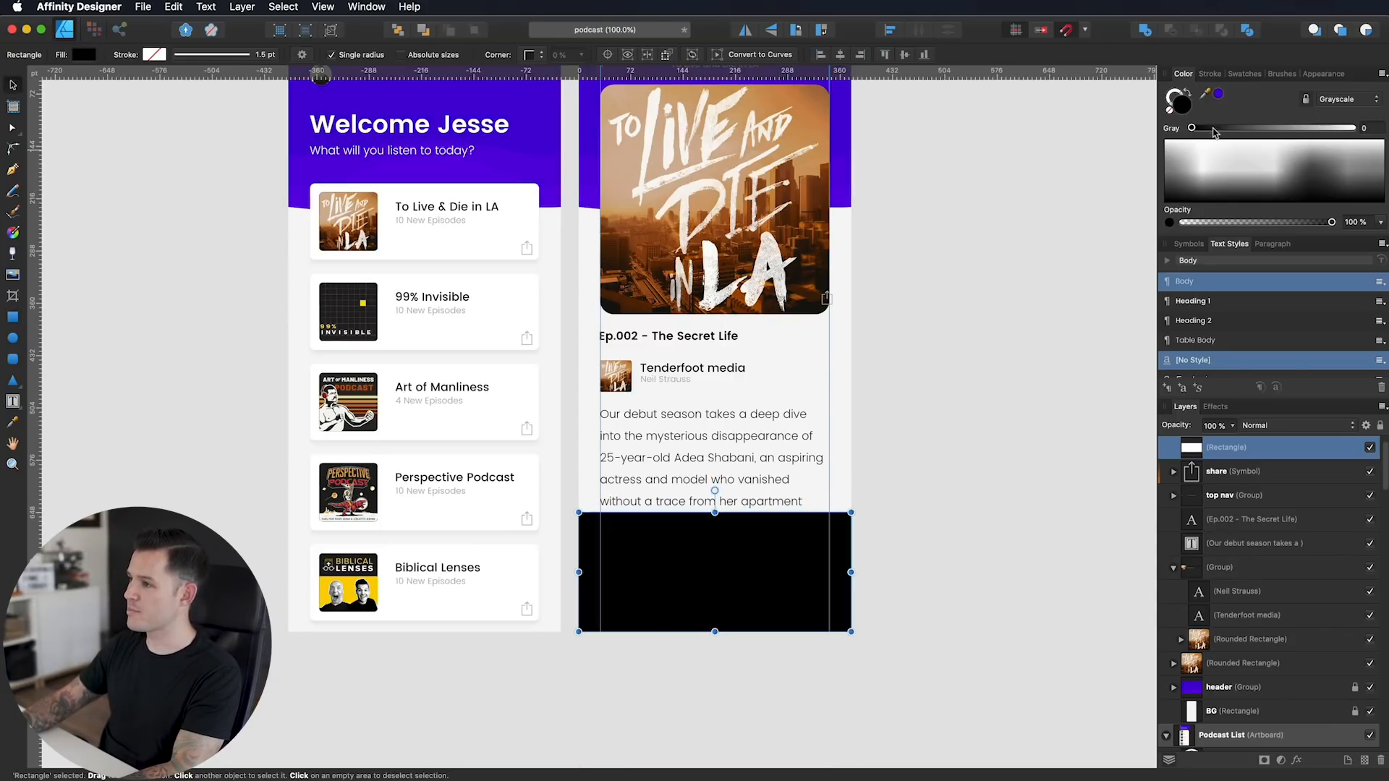
pyautogui.moveTo(1193, 129); pyautogui.dragTo(1200, 128)
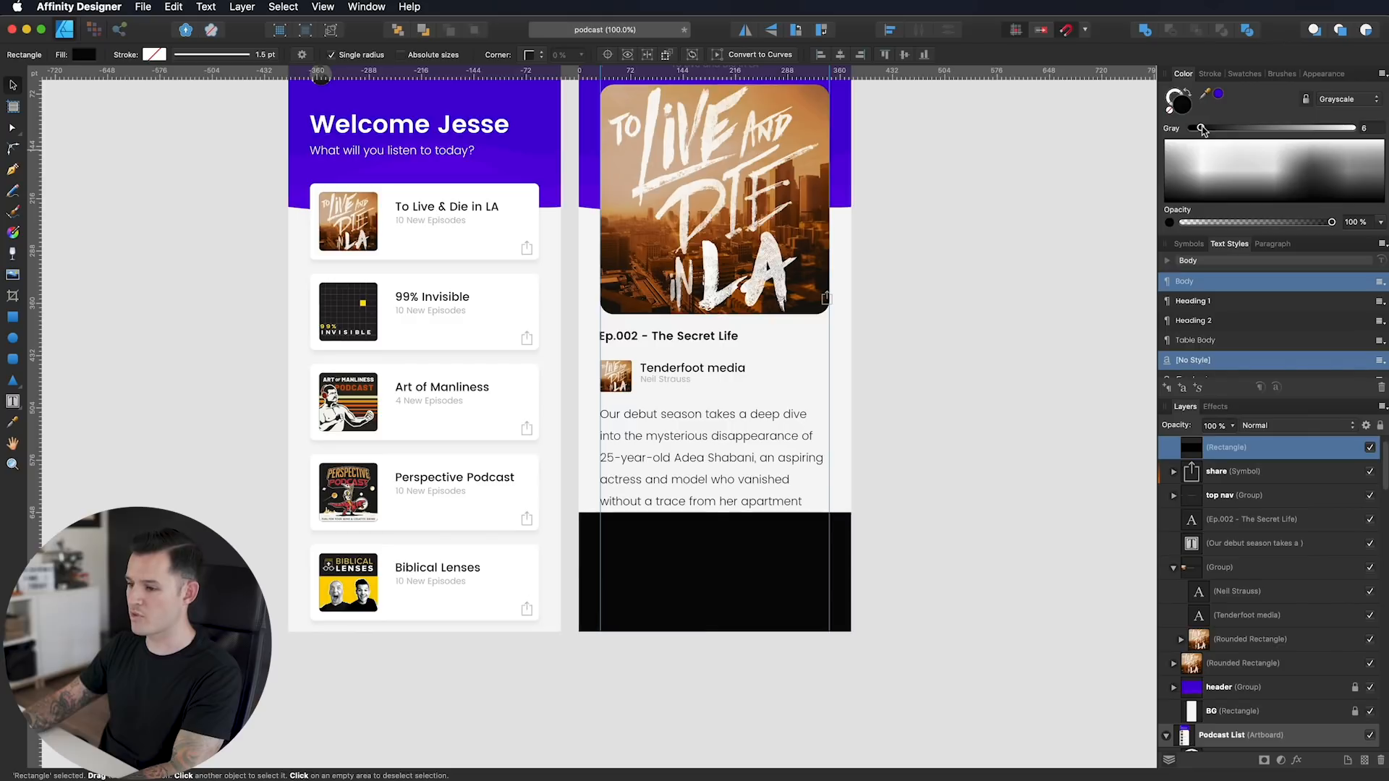
pyautogui.click(867, 629)
# Step: Draw a small circle near the left side of the black rectangle and fill it with the saved header purple
pyautogui.scroll(3, 867, 628)
pyautogui.click(592, 428)
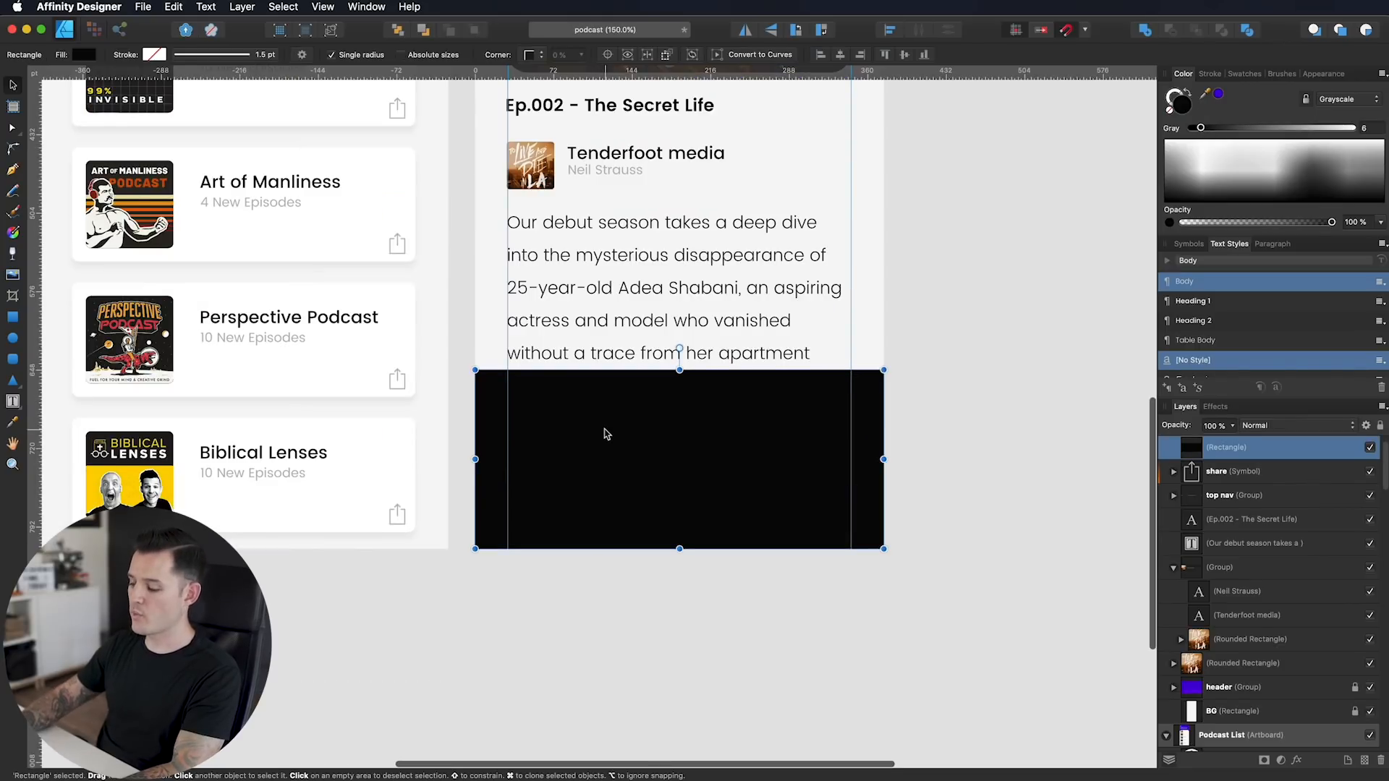
pyautogui.scroll(4, 606, 434)
pyautogui.press('m')
pyautogui.press('e')
pyautogui.moveTo(270, 372); pyautogui.dragTo(371, 472)
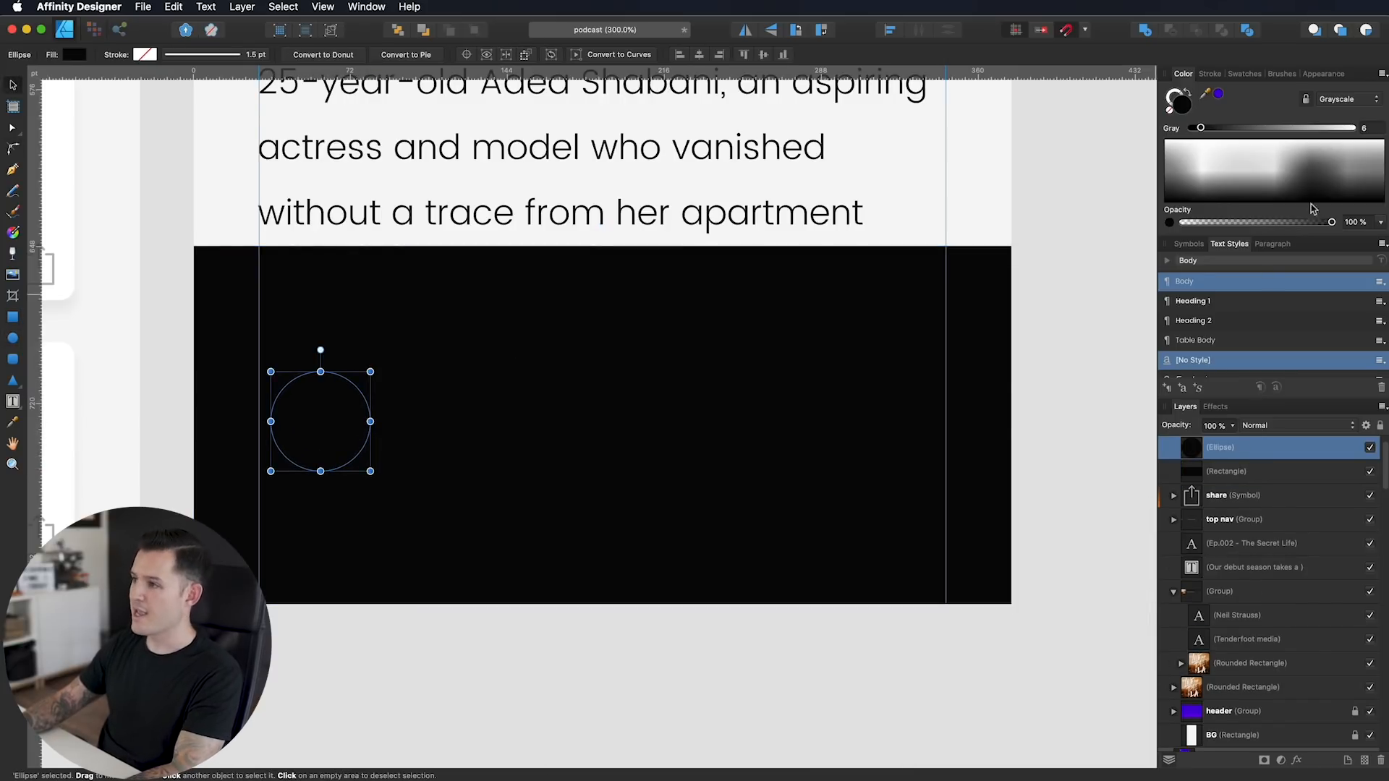
pyautogui.click(1218, 95)
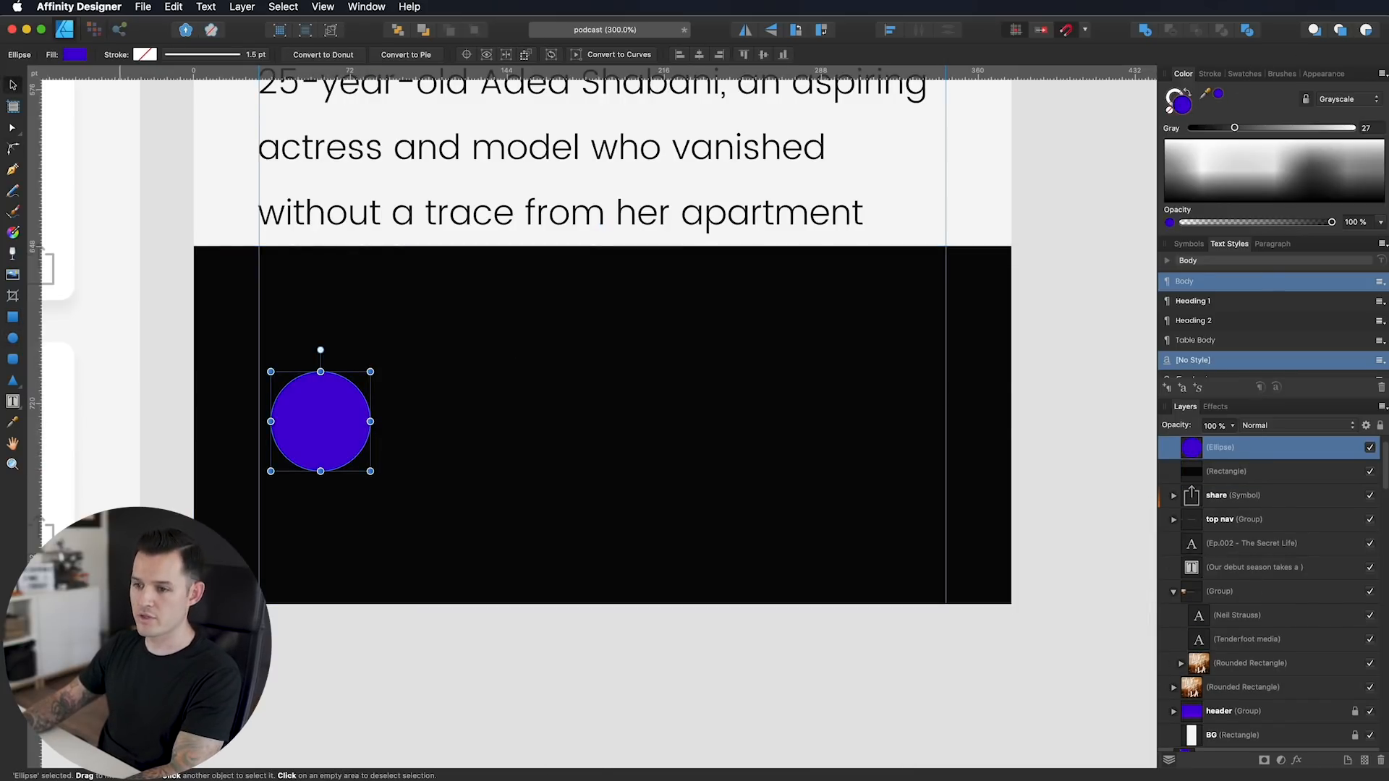
# Step: Align the purple circle with the left margin guide and centre it vertically in the black rectangle
pyautogui.moveTo(332, 430)
pyautogui.mouseDown()
pyautogui.moveTo(313, 440)
pyautogui.moveTo(319, 413)
pyautogui.moveTo(318, 429)
pyautogui.mouseUp()
pyautogui.keyDown('shift'); pyautogui.click(391, 362); pyautogui.keyUp('shift')
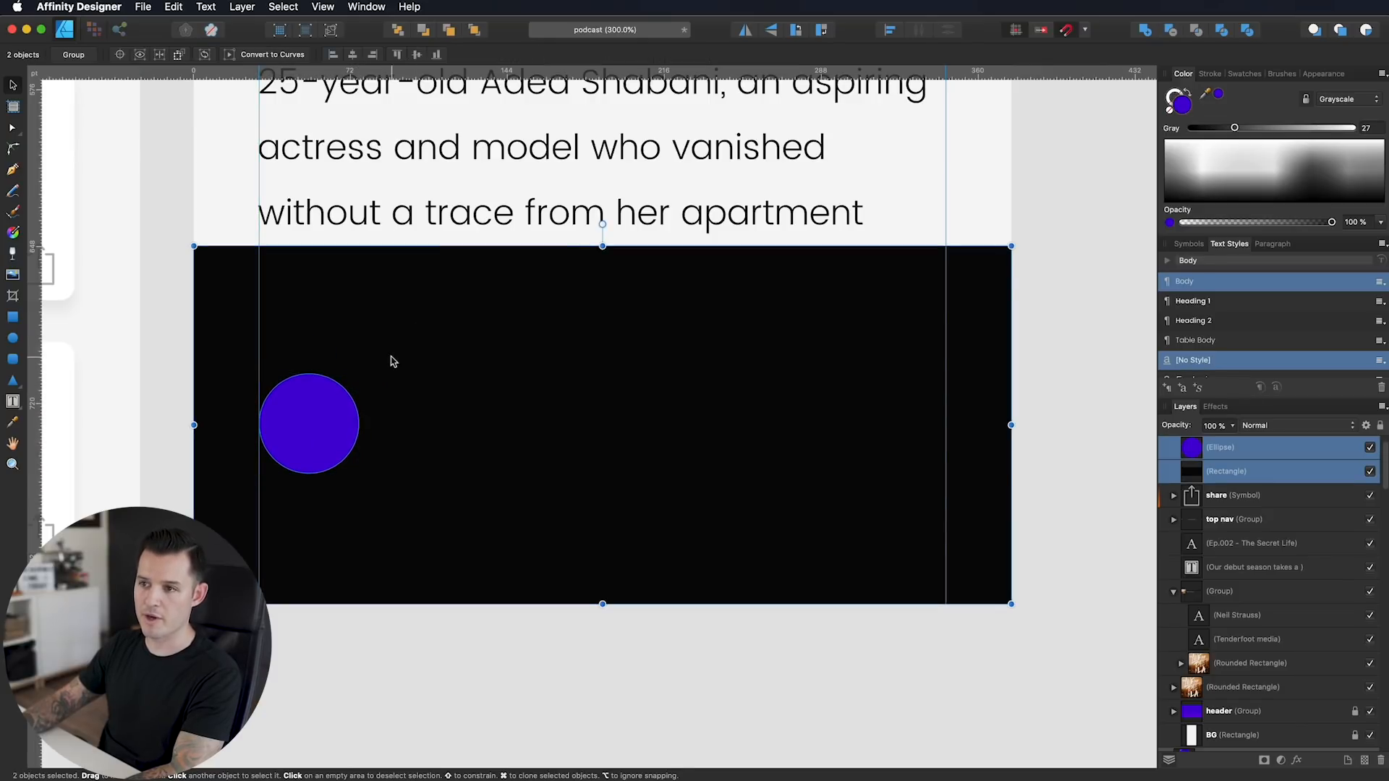
pyautogui.click(324, 437)
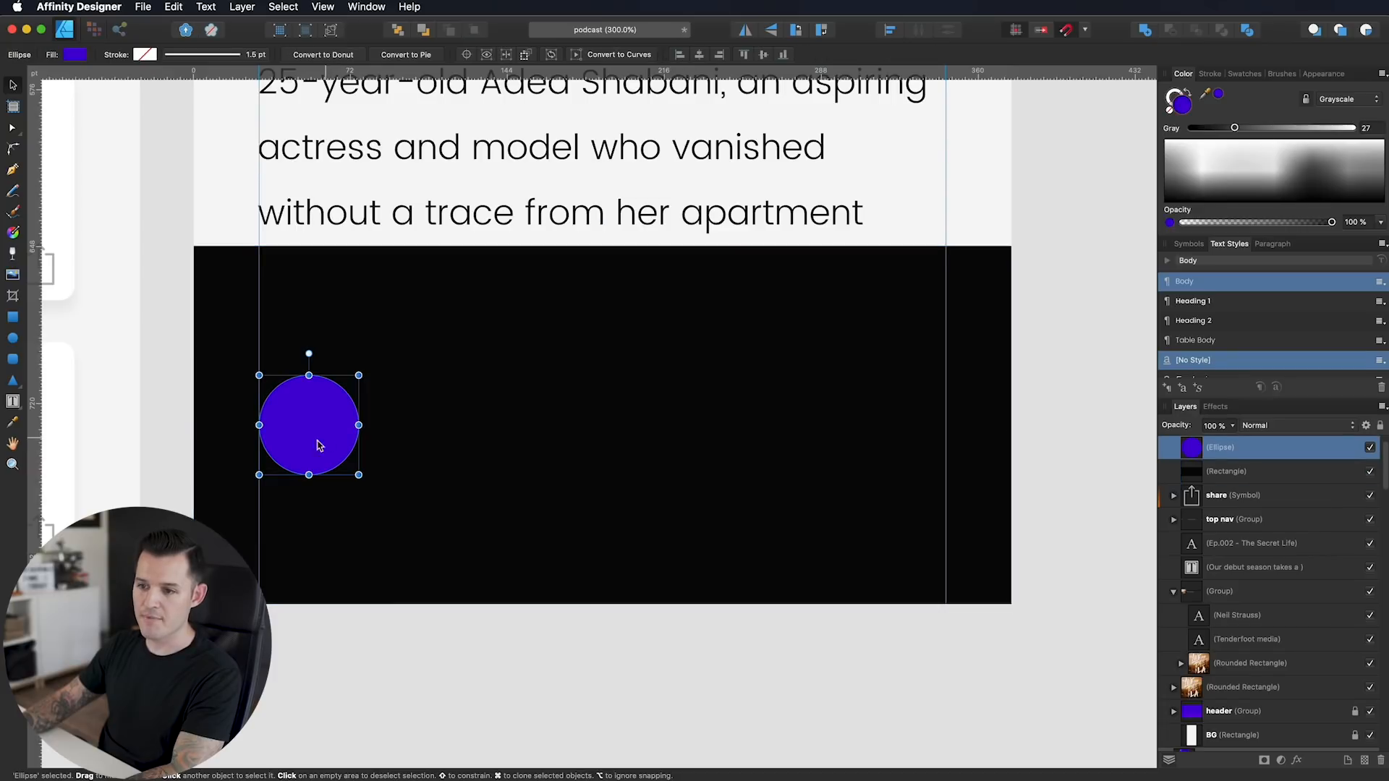
# Step: Draw a small triangle inside the purple circle and fill it white
pyautogui.click(16, 388)
pyautogui.click(81, 386)
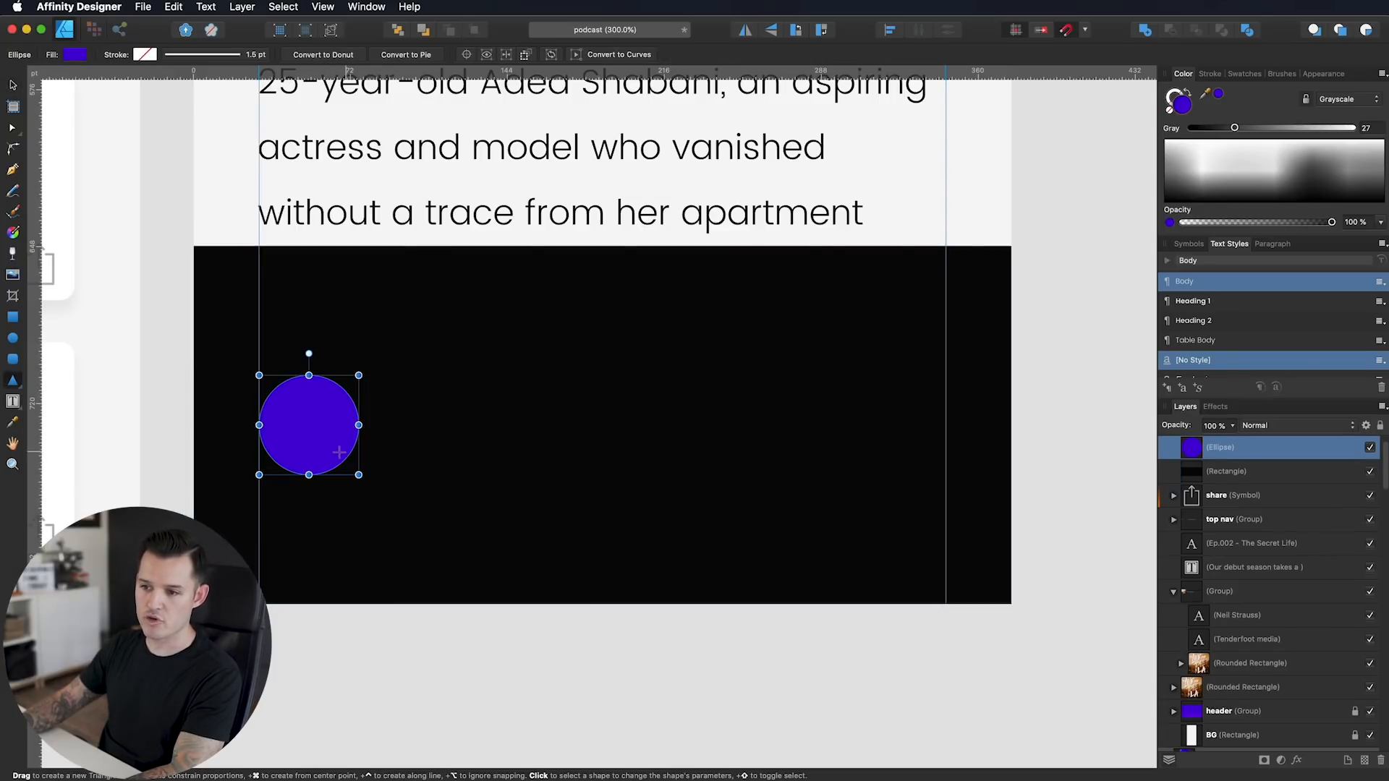
pyautogui.moveTo(277, 444); pyautogui.dragTo(324, 399)
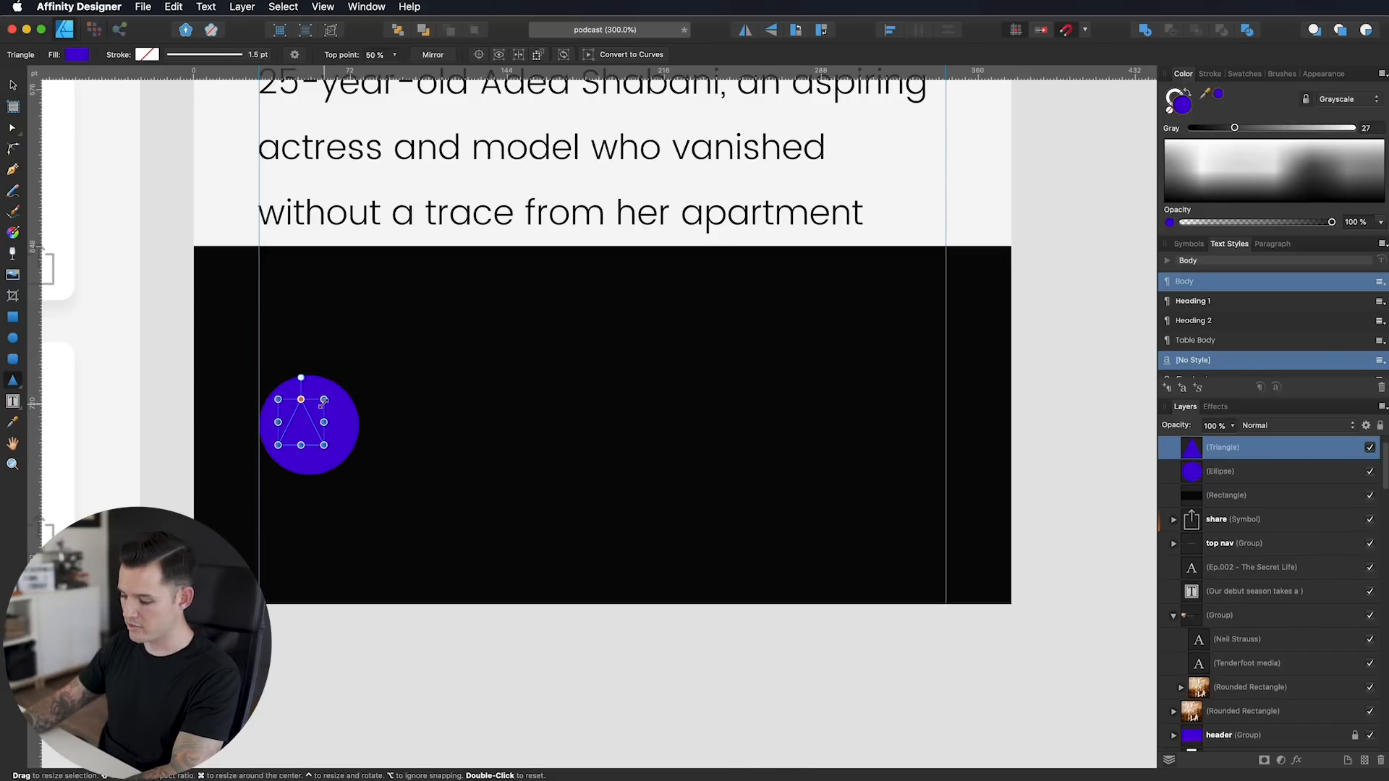
pyautogui.moveTo(1232, 131); pyautogui.dragTo(1351, 128)
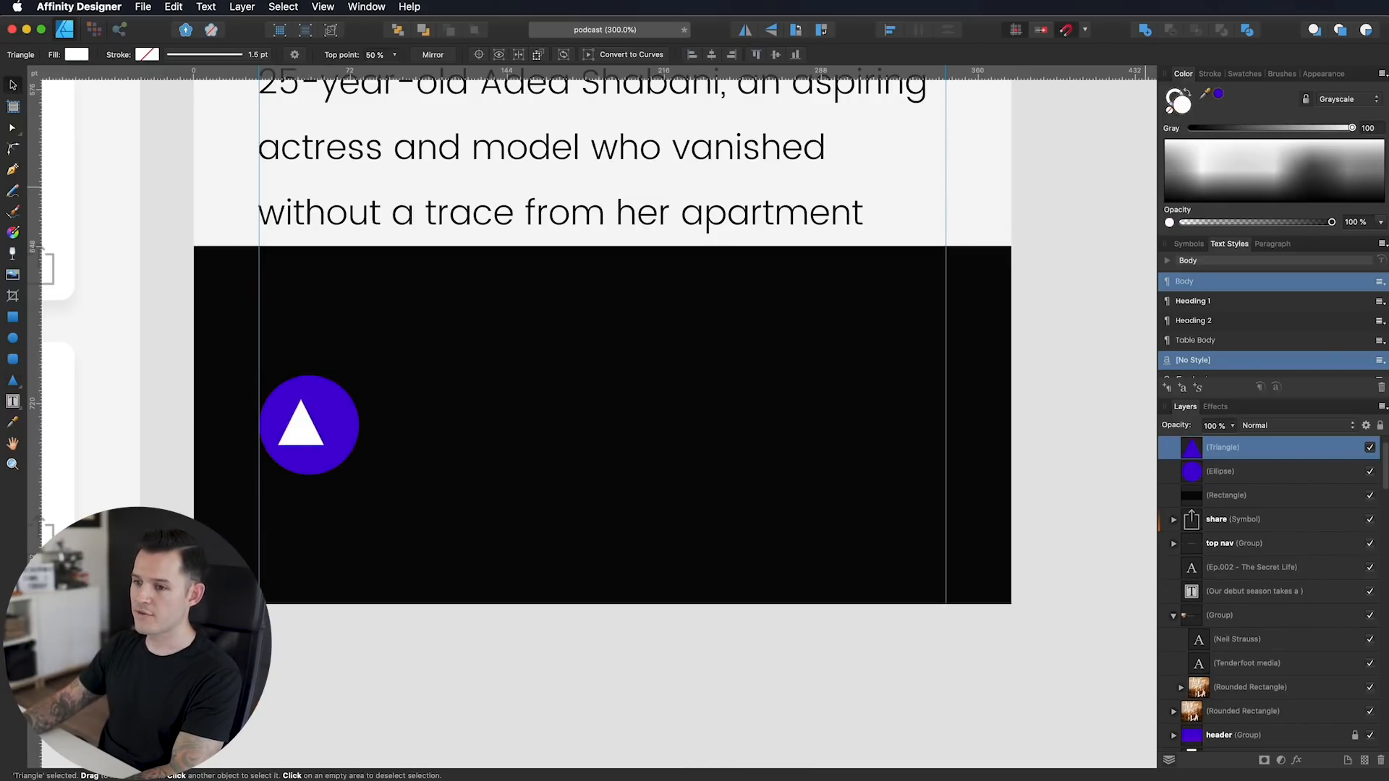
# Step: Rotate the white triangle to point right and centre it within the purple circle
pyautogui.moveTo(301, 377); pyautogui.dragTo(317, 426)
pyautogui.keyDown('shift'); pyautogui.click(338, 434); pyautogui.keyUp('shift')
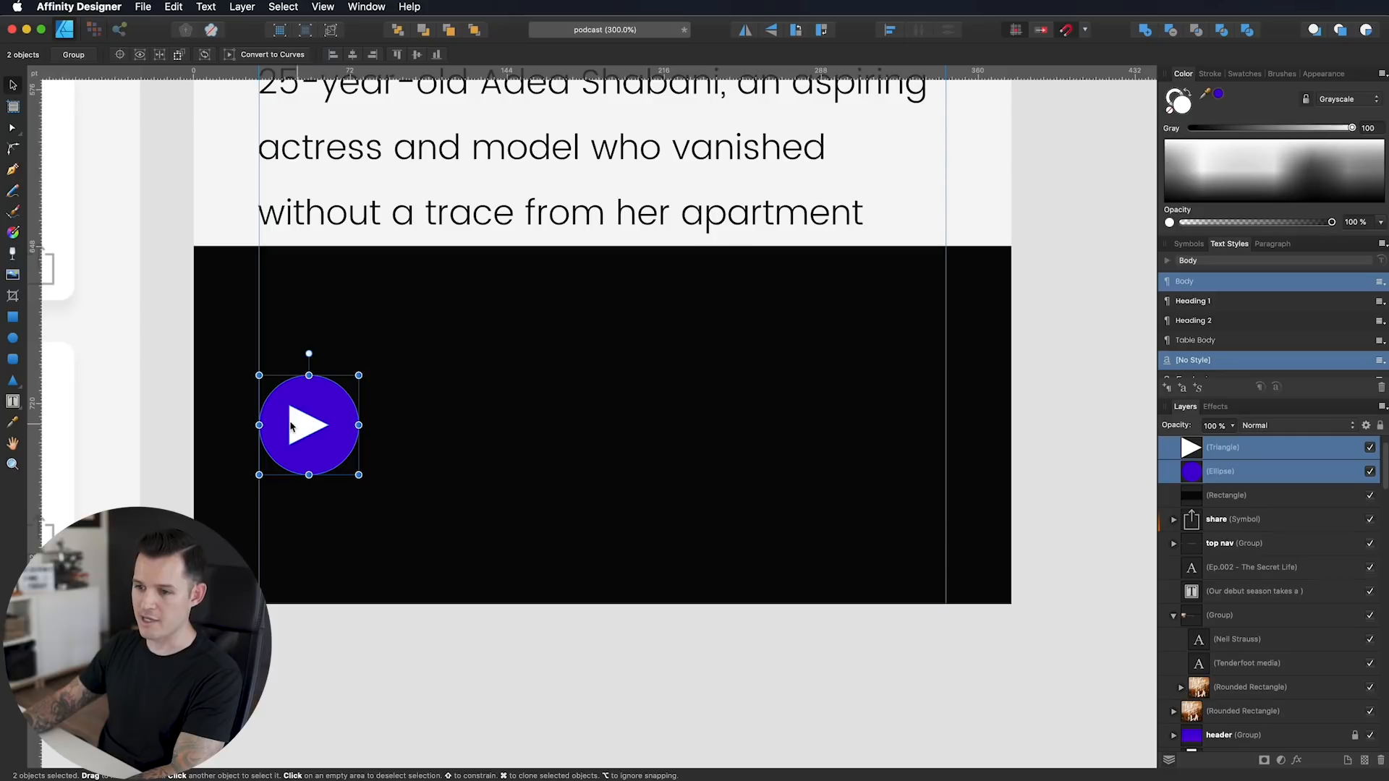
pyautogui.press('x')
# Step: Nudge the white triangle slightly right to centre it optically in the play button, and select it together with the circle
pyautogui.scroll(5, 297, 426)
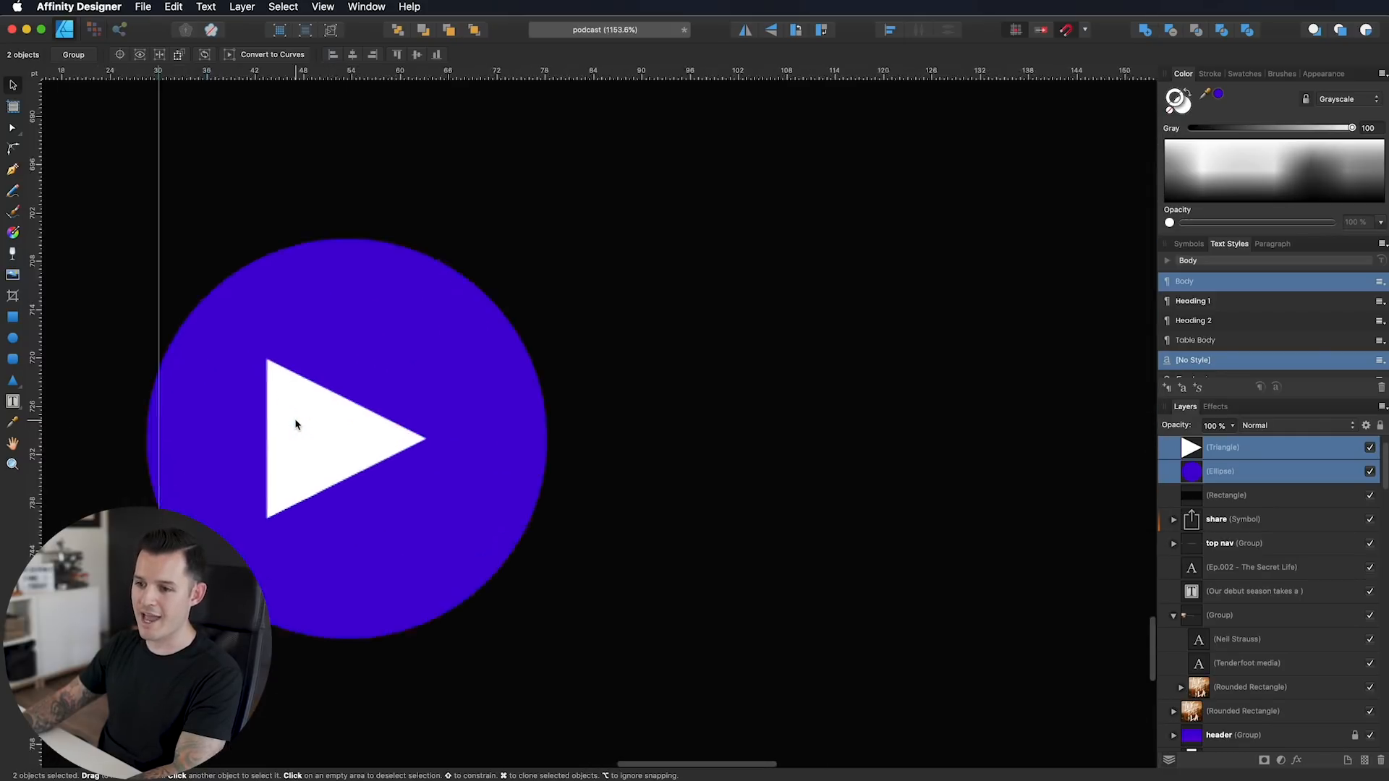
pyautogui.click(332, 443)
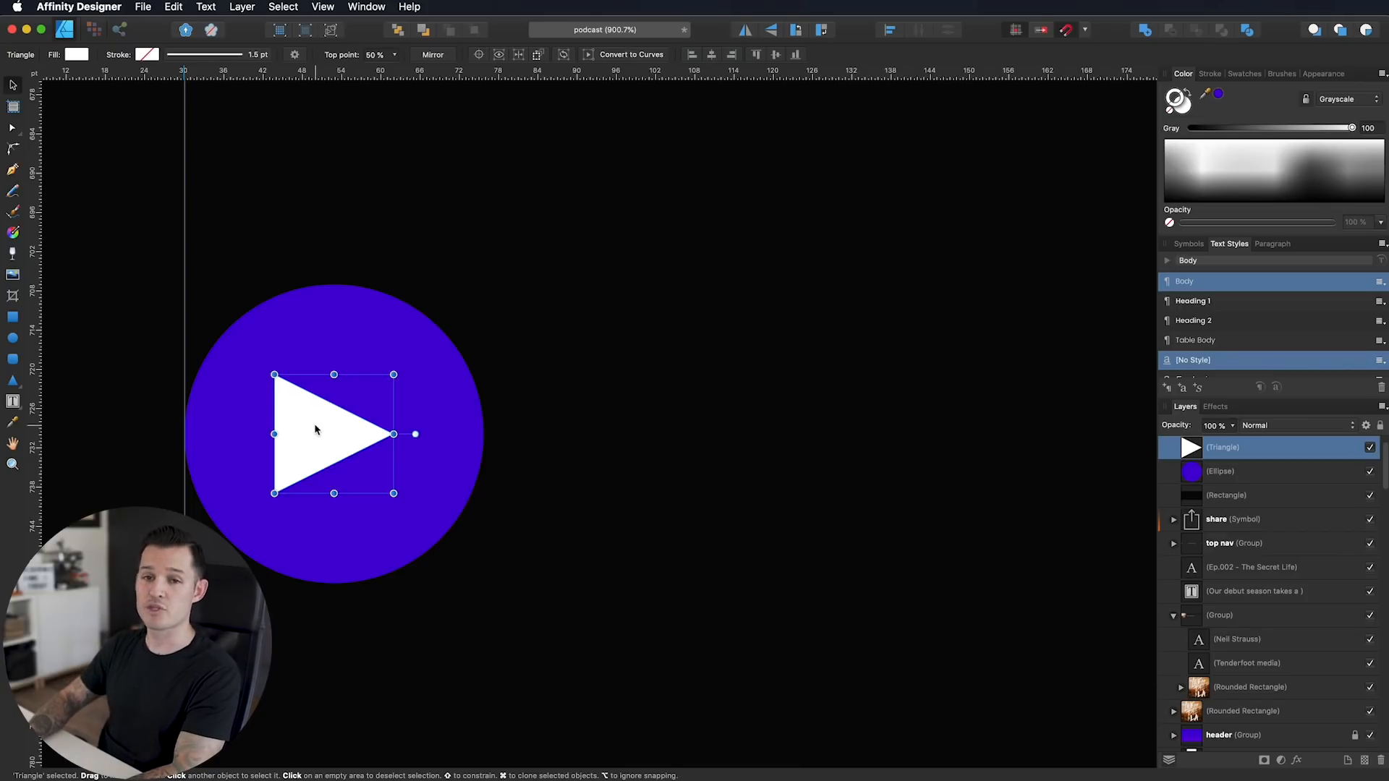
pyautogui.press('Right')
pyautogui.press('Right')
pyautogui.press('Right')
pyautogui.press('Right')
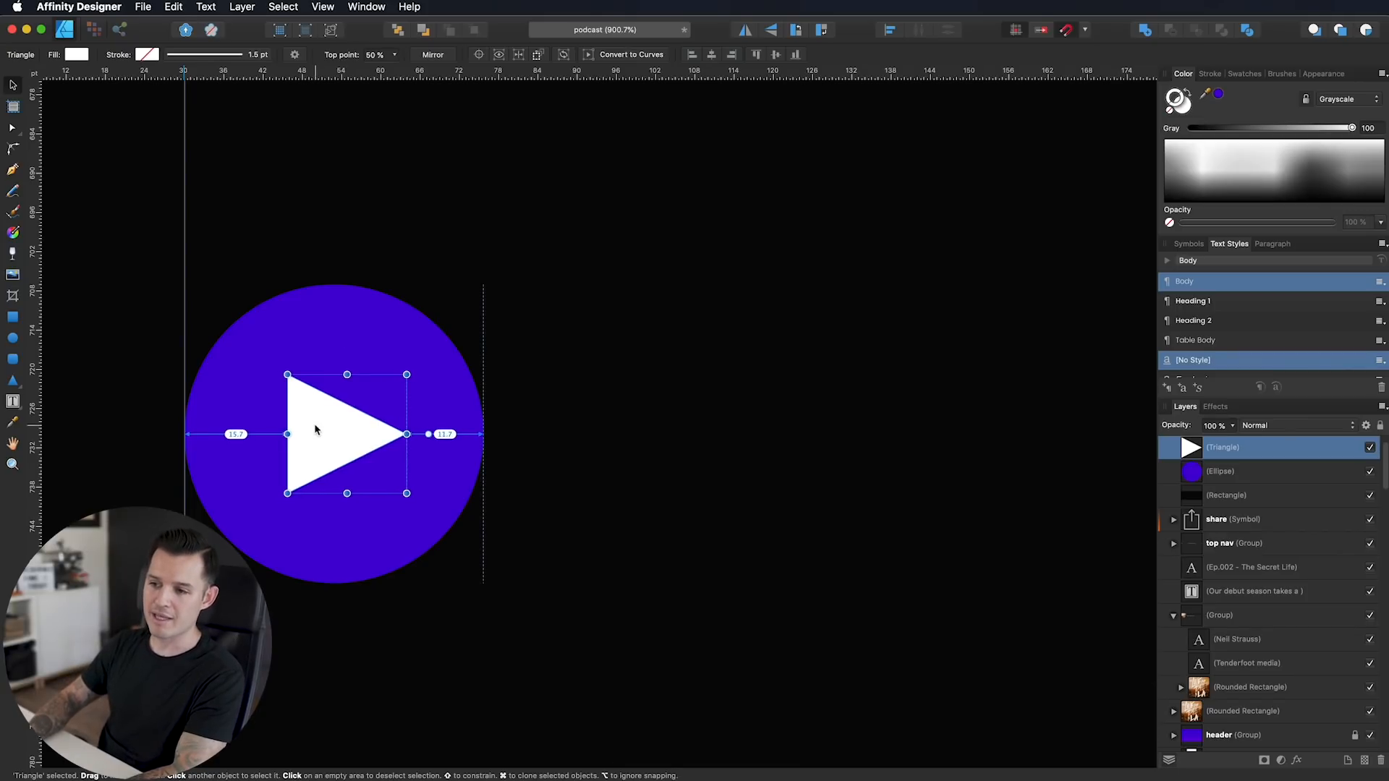
pyautogui.keyDown('shift'); pyautogui.click(344, 360); pyautogui.keyUp('shift')
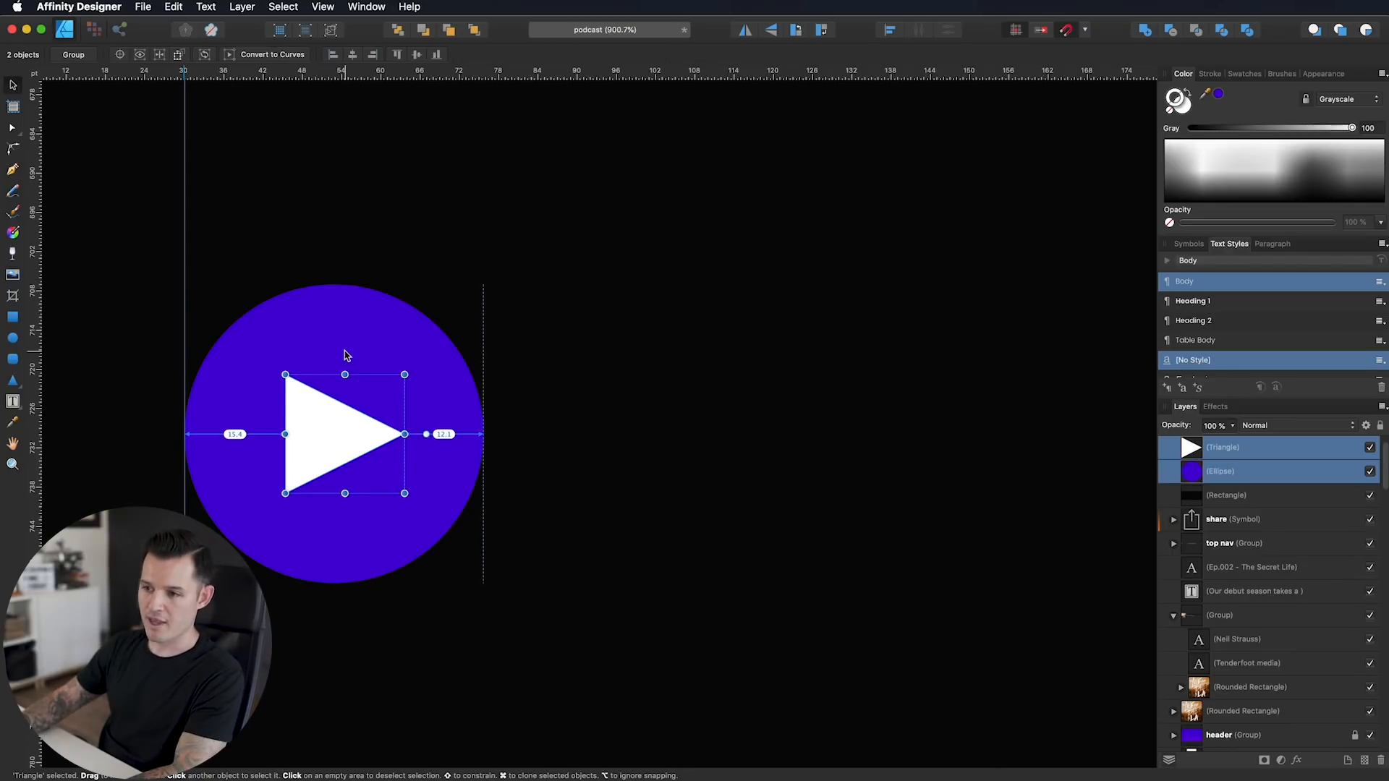
# Step: Group the white triangle with the purple circle and name the group play
pyautogui.press('super+g')
pyautogui.press('super+minus')
pyautogui.press('super+minus')
pyautogui.press('super+minus')
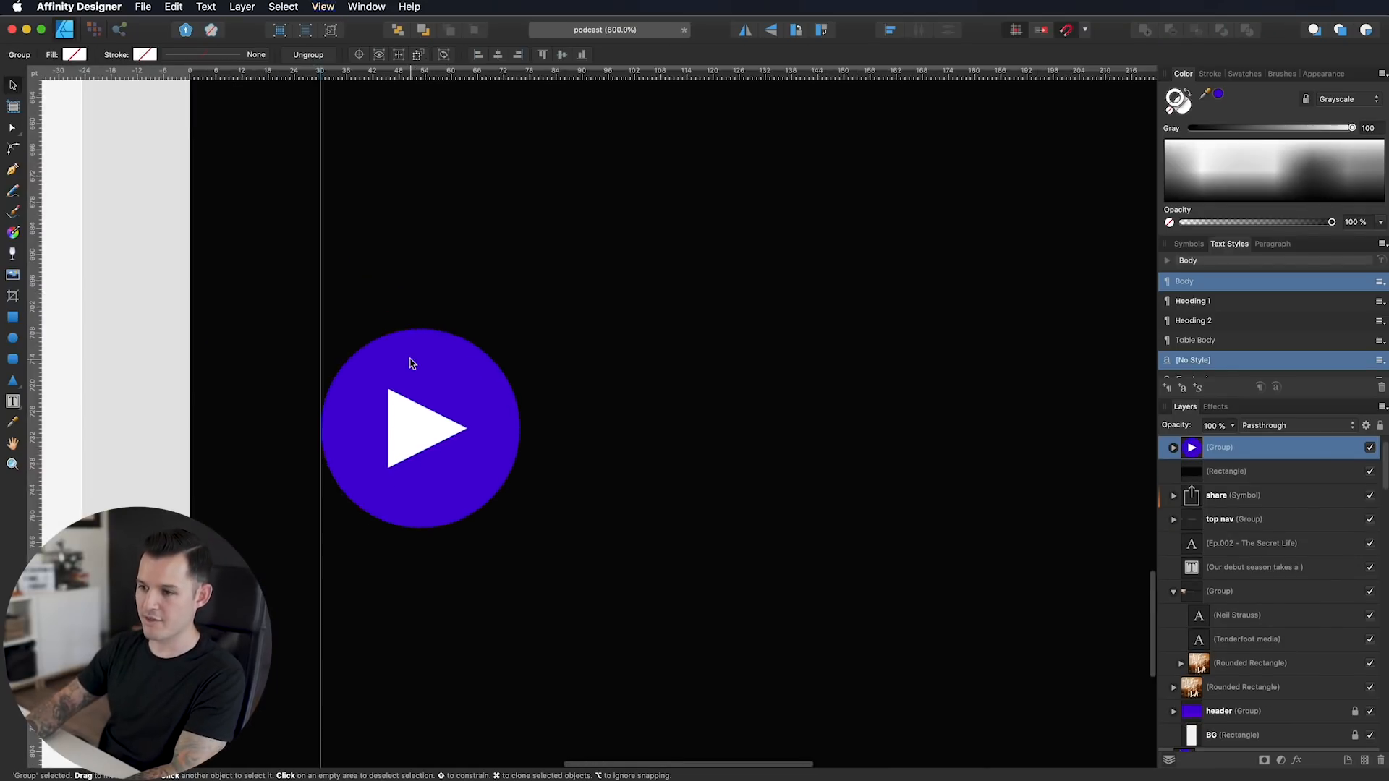
pyautogui.hscroll(2, 660, 400)
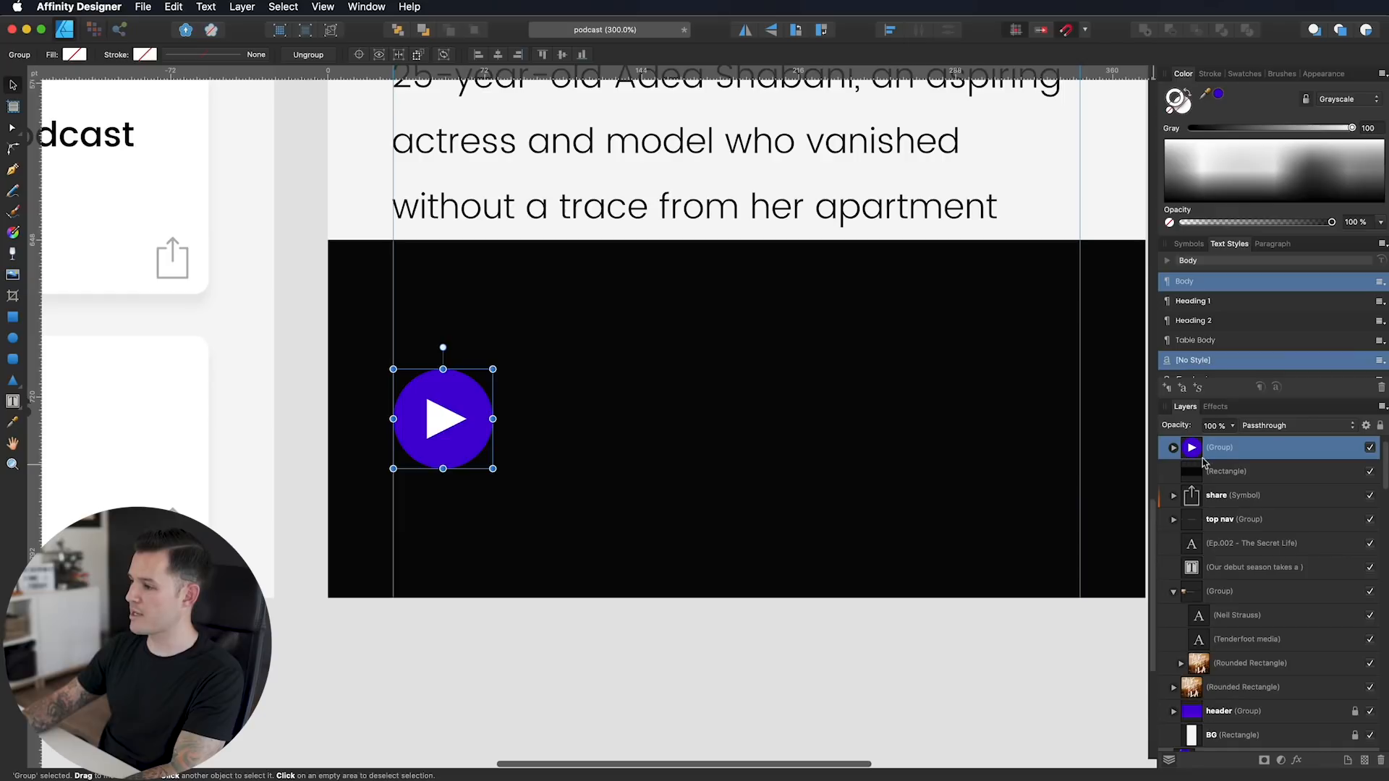
pyautogui.doubleClick(1221, 448)
pyautogui.write('play')
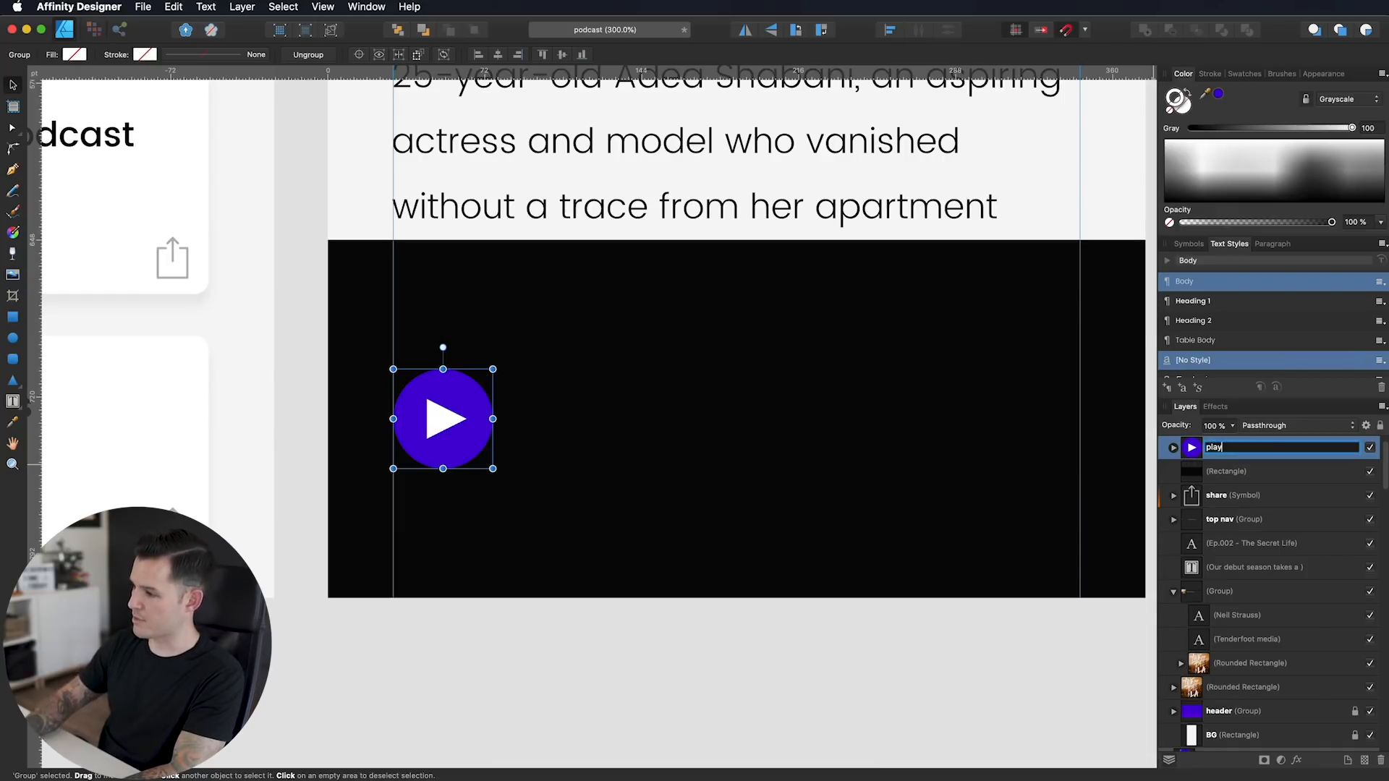
pyautogui.press('Return')
# Step: Create a symbol from the play group and place a copy to its right, detached from the symbol
pyautogui.click(1187, 245)
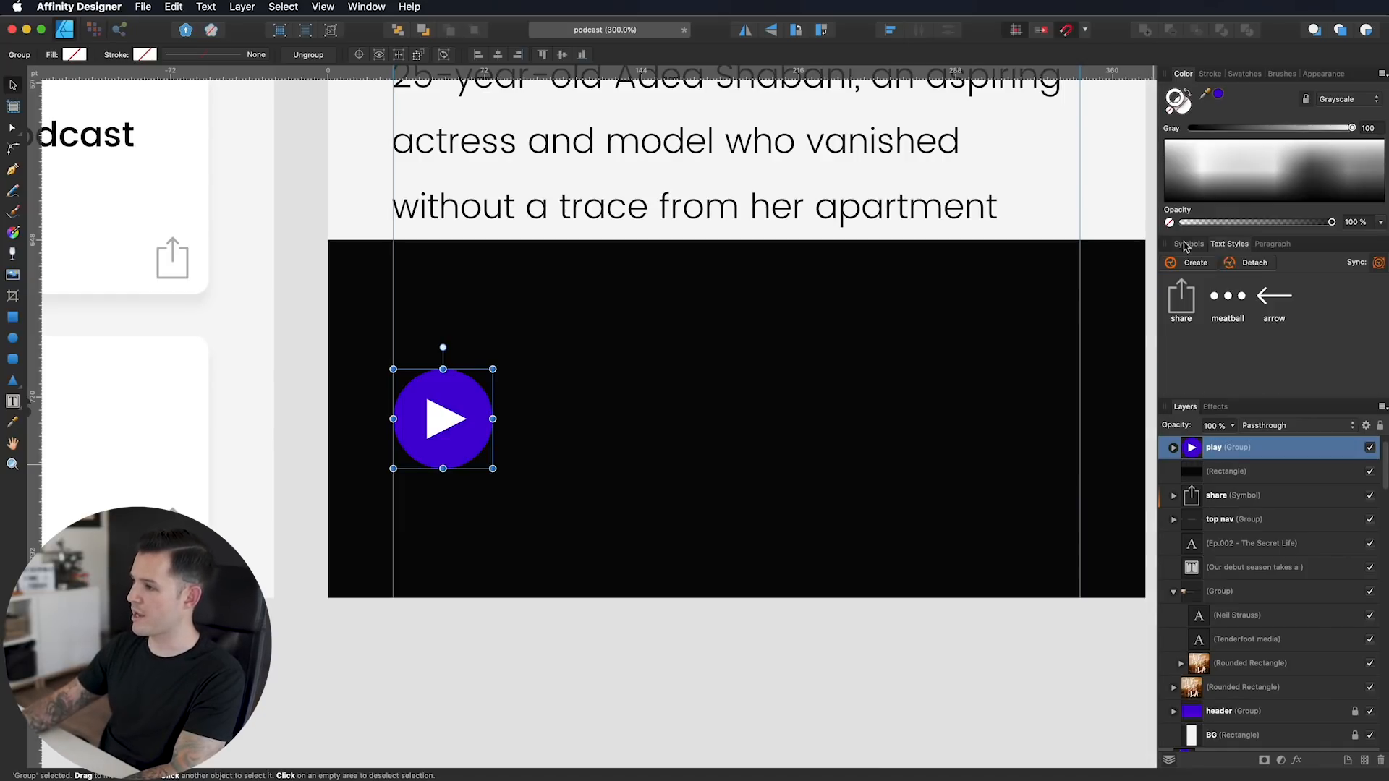
pyautogui.click(1200, 264)
pyautogui.moveTo(443, 418); pyautogui.dragTo(608, 419)
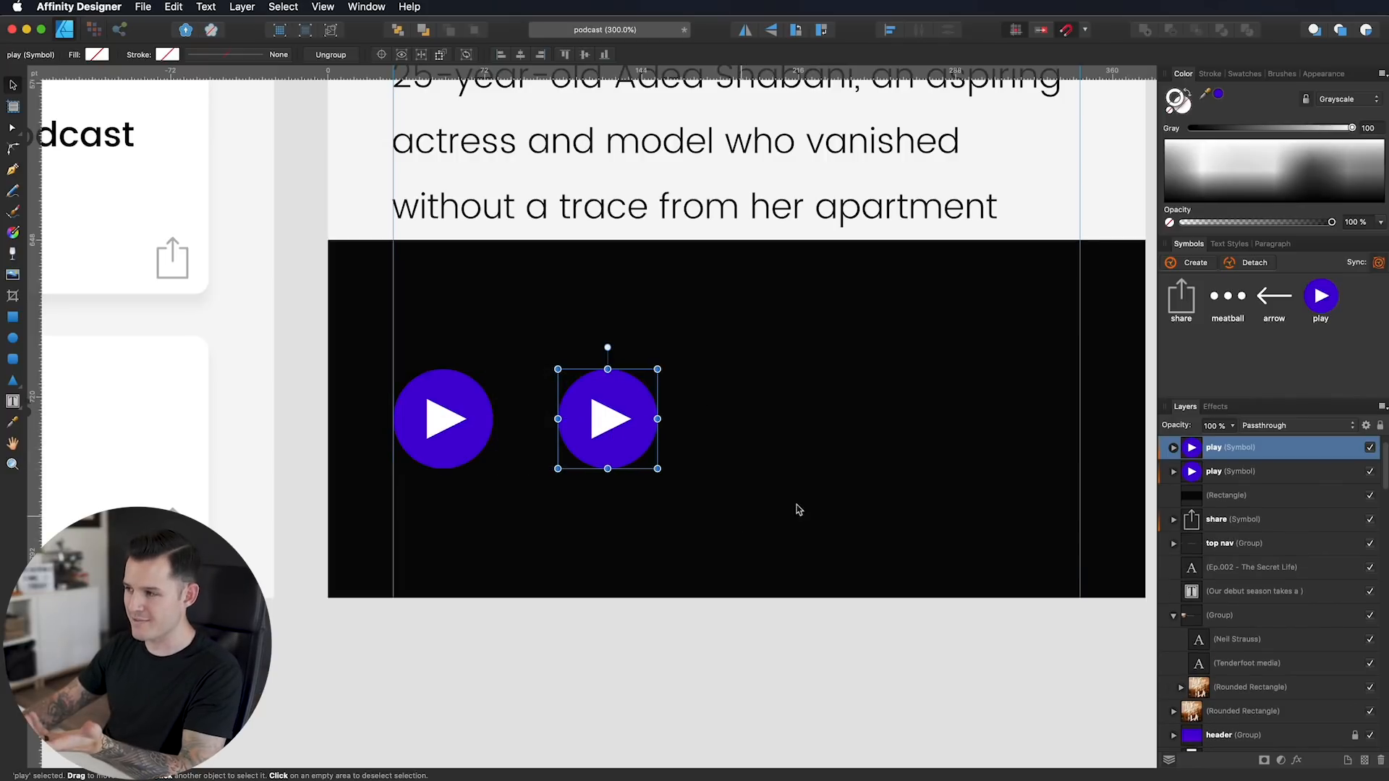
pyautogui.click(1248, 263)
# Step: Replace the triangle in the detached copy with two white vertical pause bars
pyautogui.doubleClick(615, 423)
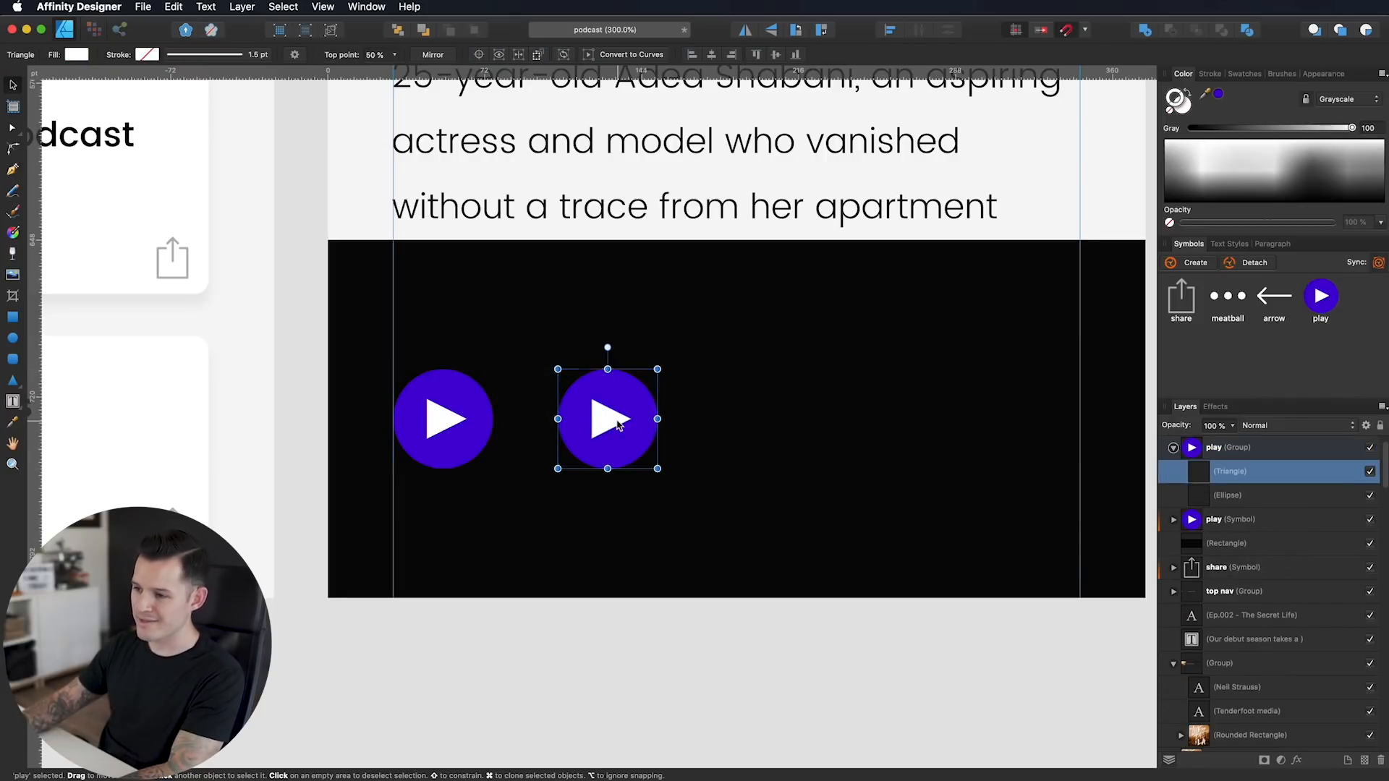
pyautogui.scroll(5, 618, 425)
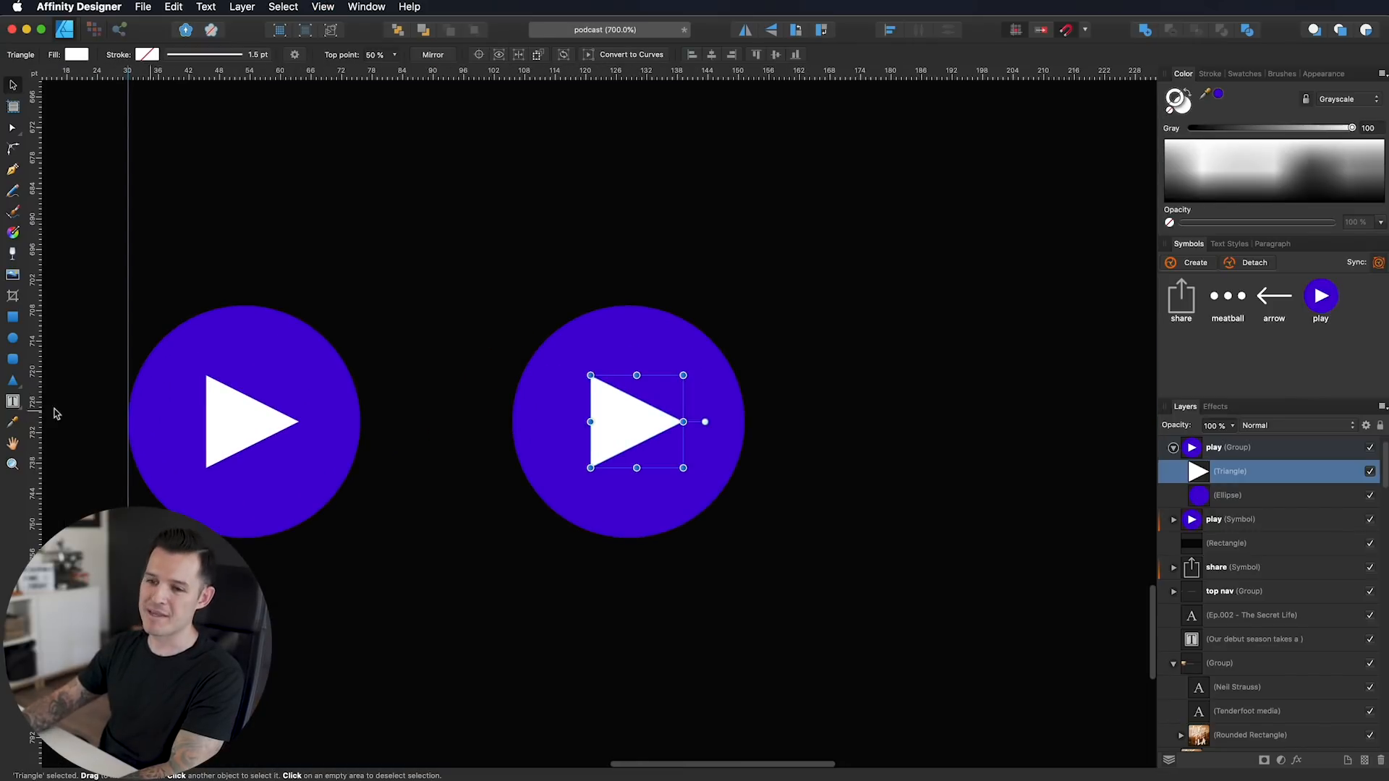
pyautogui.click(13, 317)
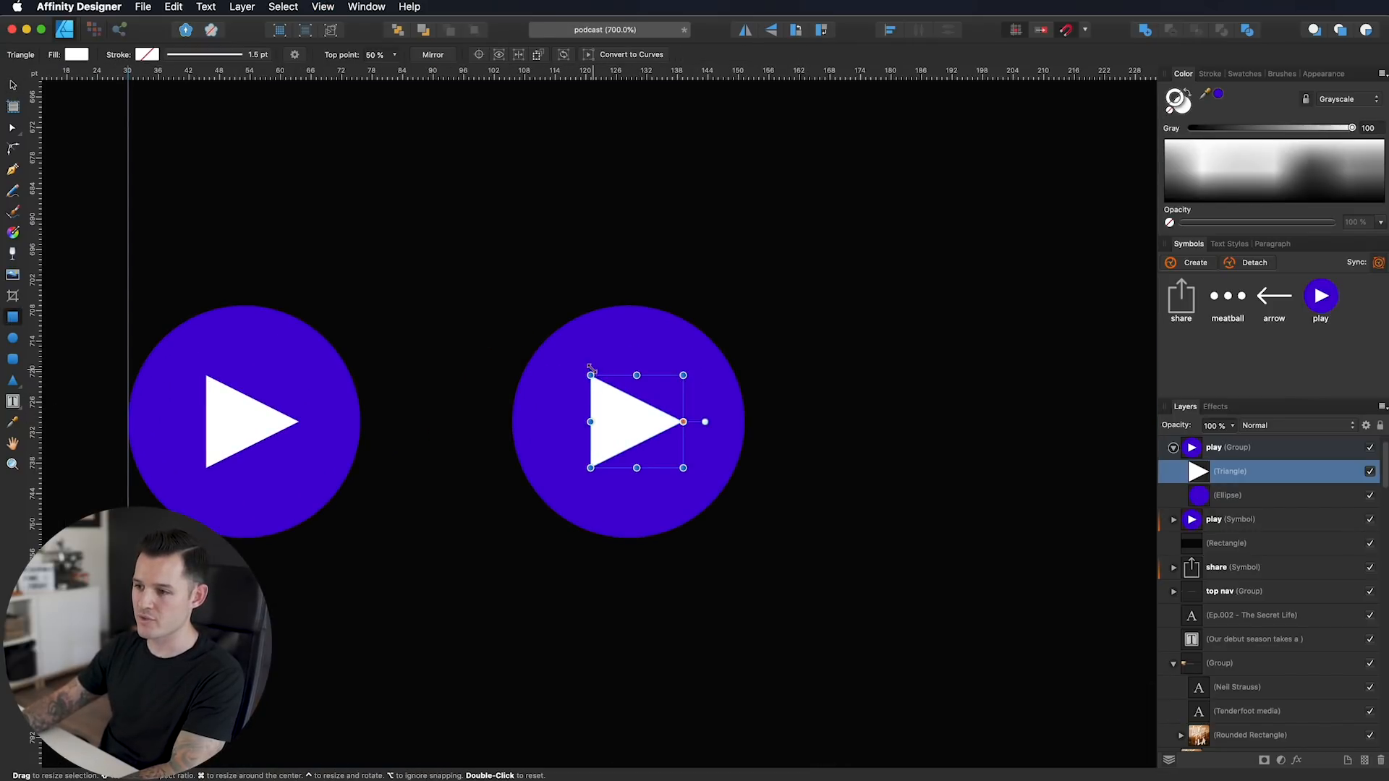
pyautogui.moveTo(591, 366)
pyautogui.mouseDown()
pyautogui.moveTo(615, 469)
pyautogui.moveTo(653, 439)
pyautogui.moveTo(603, 439)
pyautogui.mouseUp()
pyautogui.press('v')
pyautogui.keyDown('shift'); pyautogui.click(600, 439); pyautogui.keyUp('shift')
pyautogui.click(627, 423)
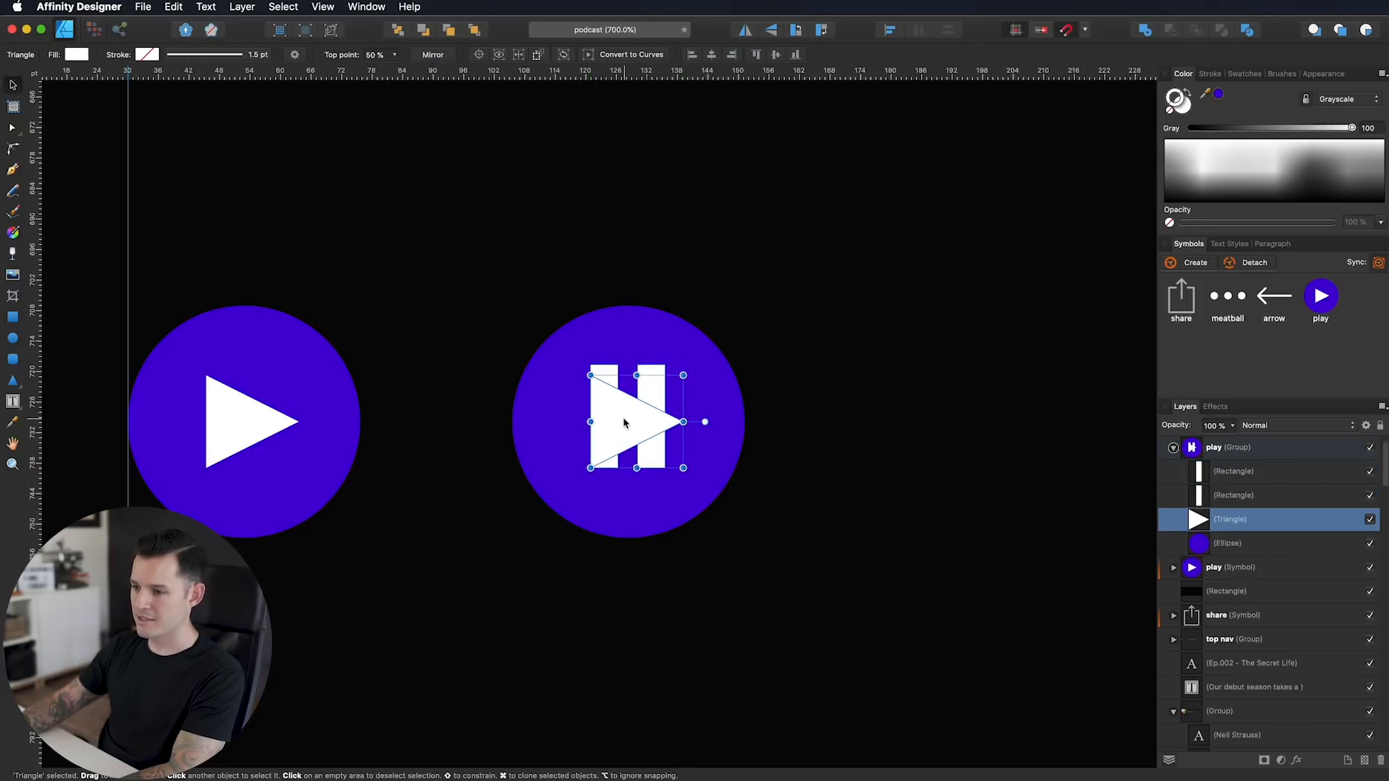
pyautogui.press('Delete')
# Step: Group the two white bars and centre them within the purple circle
pyautogui.click(647, 415)
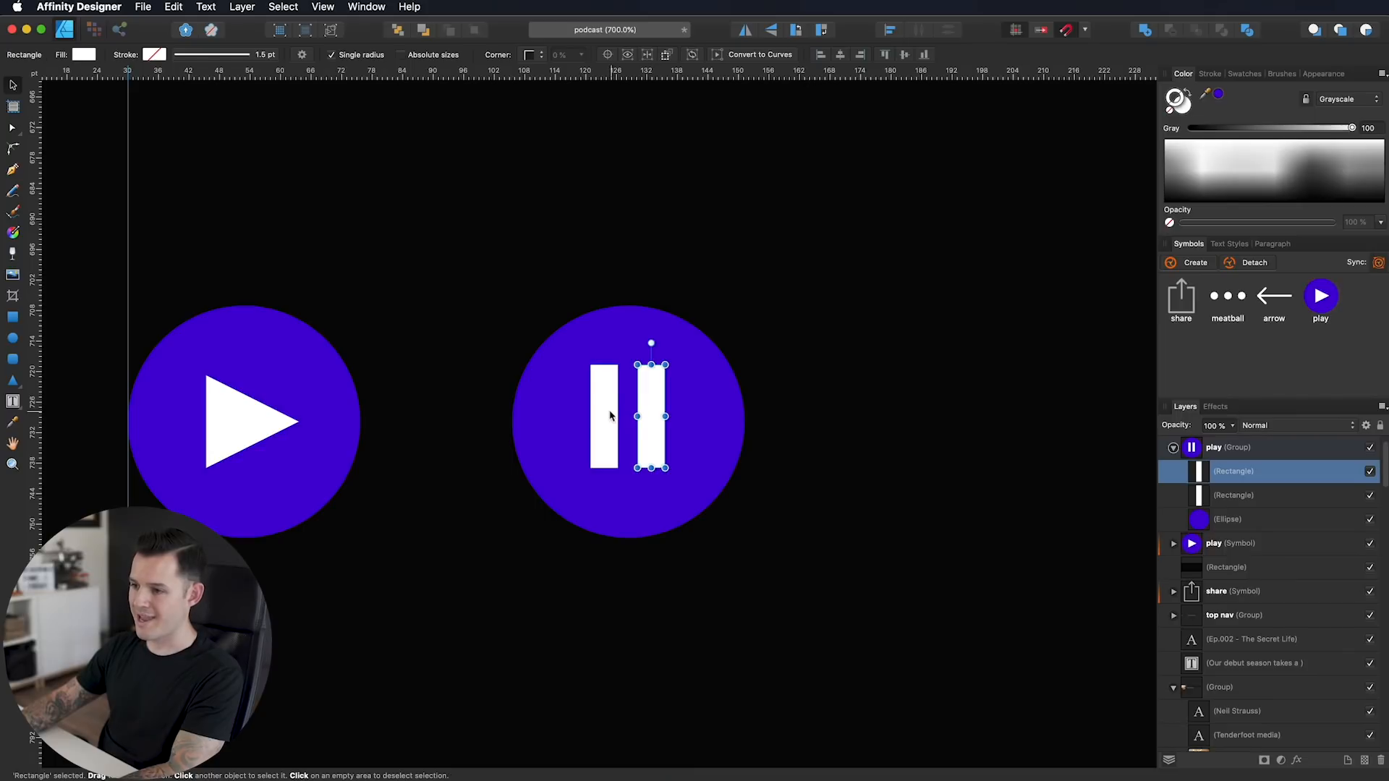
pyautogui.keyDown('shift'); pyautogui.click(610, 418); pyautogui.keyUp('shift')
pyautogui.press('super+g')
pyautogui.keyDown('shift'); pyautogui.click(700, 394); pyautogui.keyUp('shift')
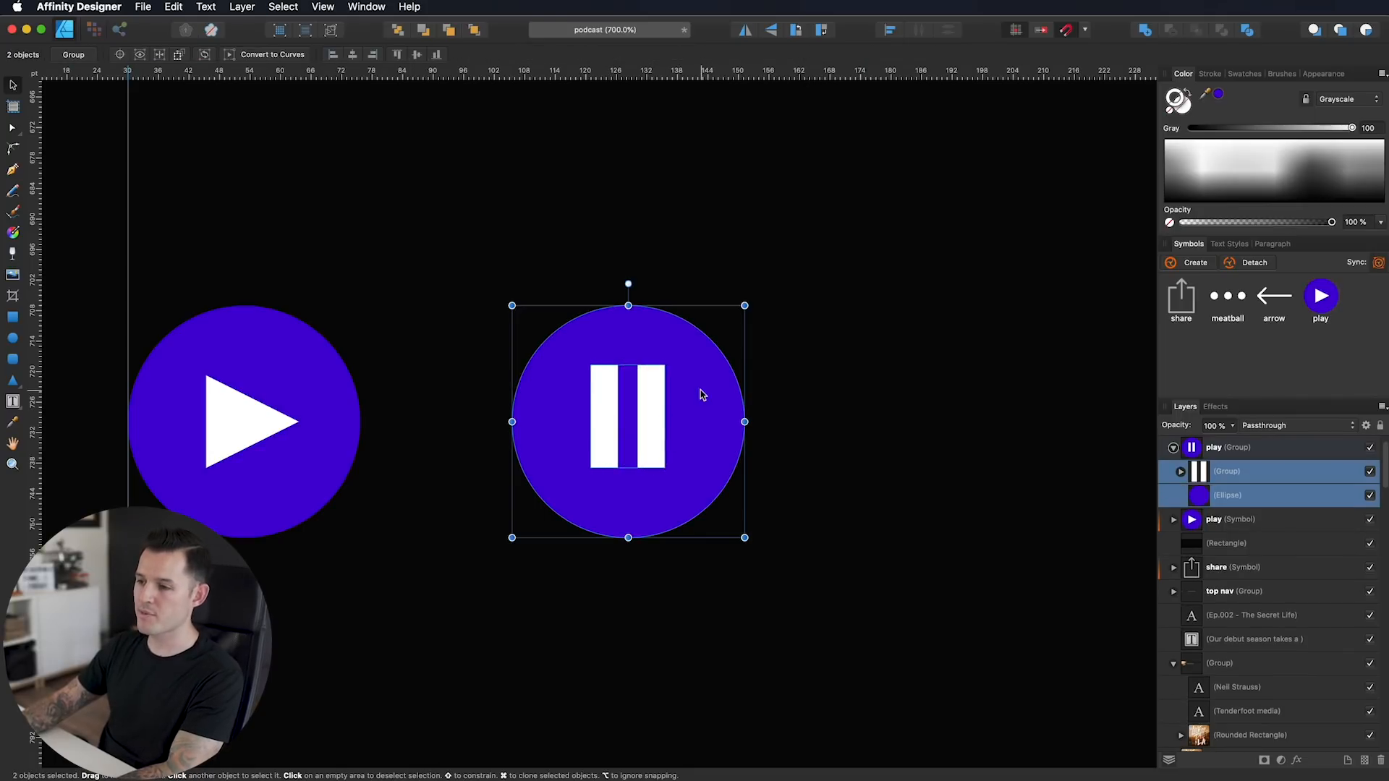
pyautogui.click(373, 56)
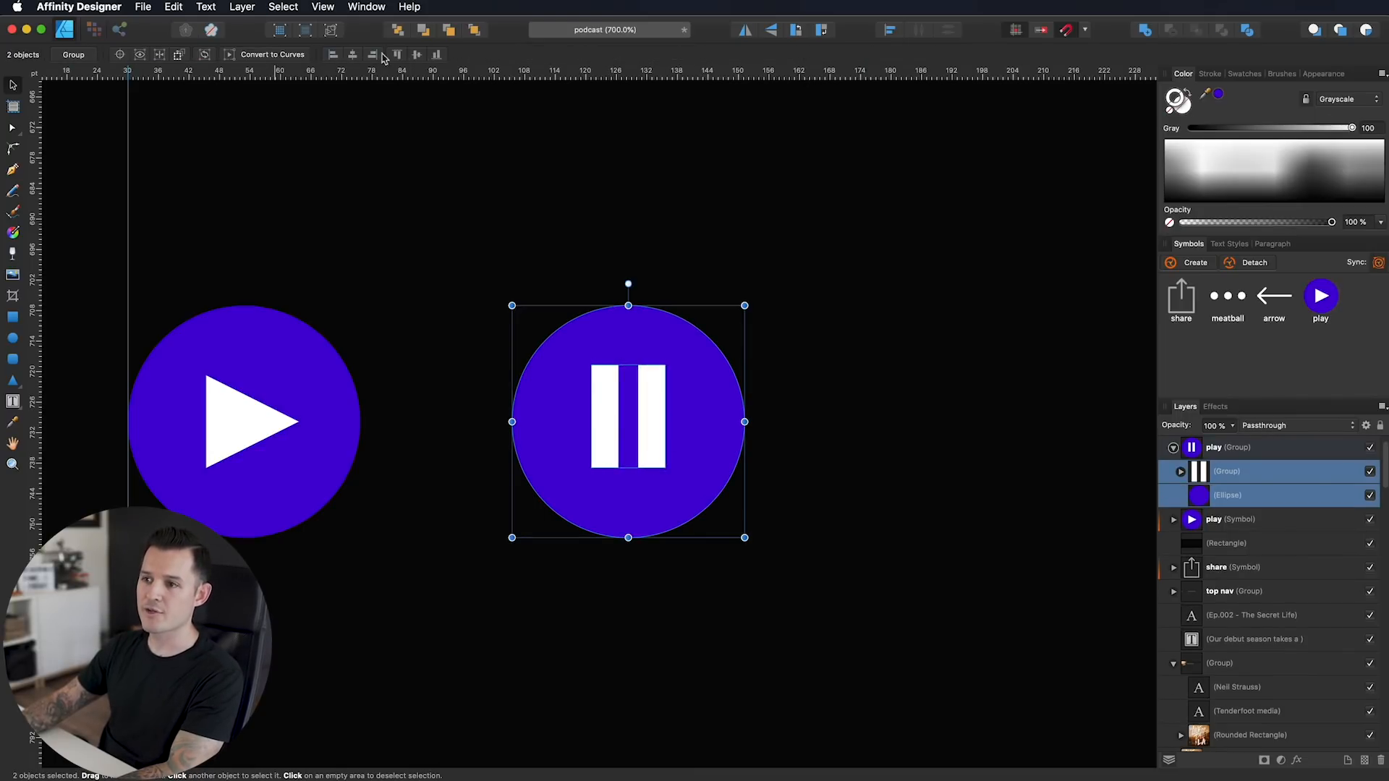
# Step: Rename the detached button group as pause and create a symbol from it
pyautogui.click(1165, 446)
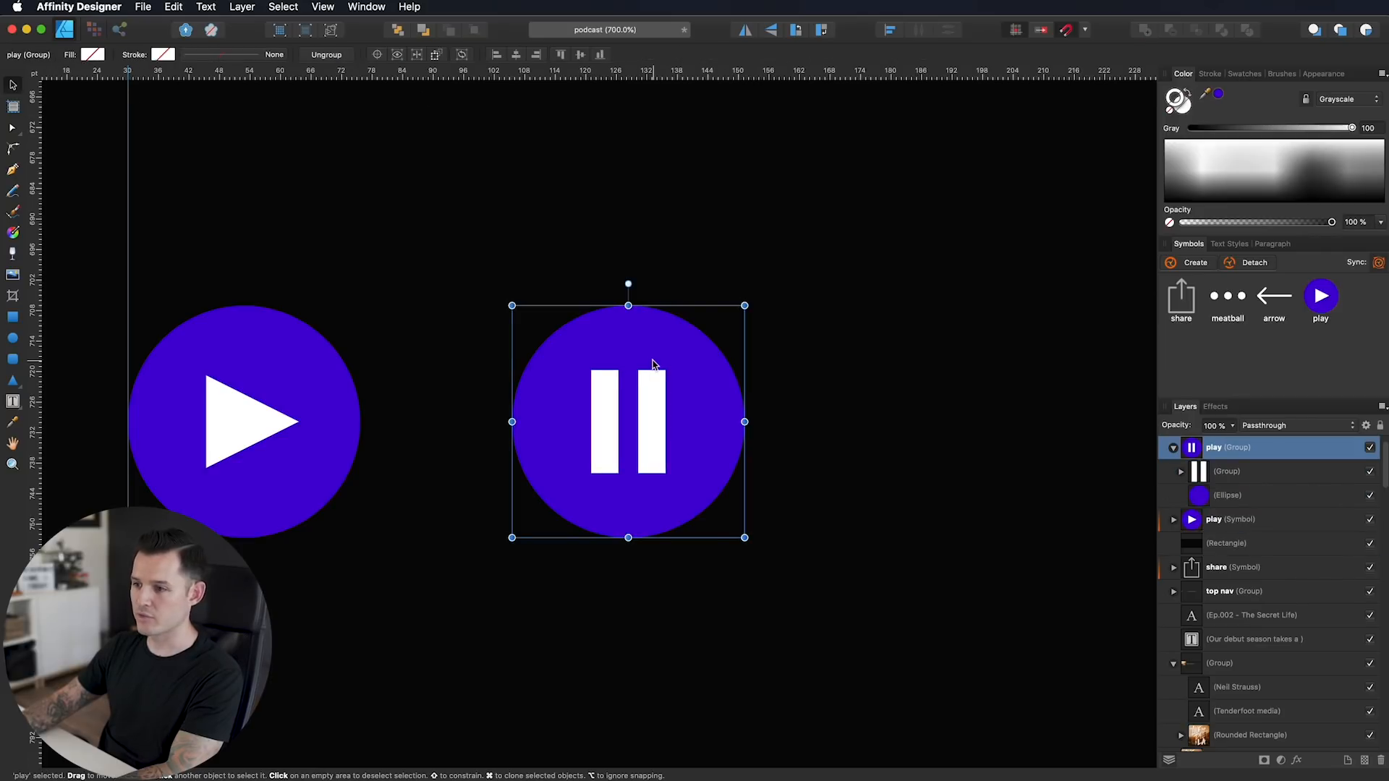
pyautogui.doubleClick(1211, 448)
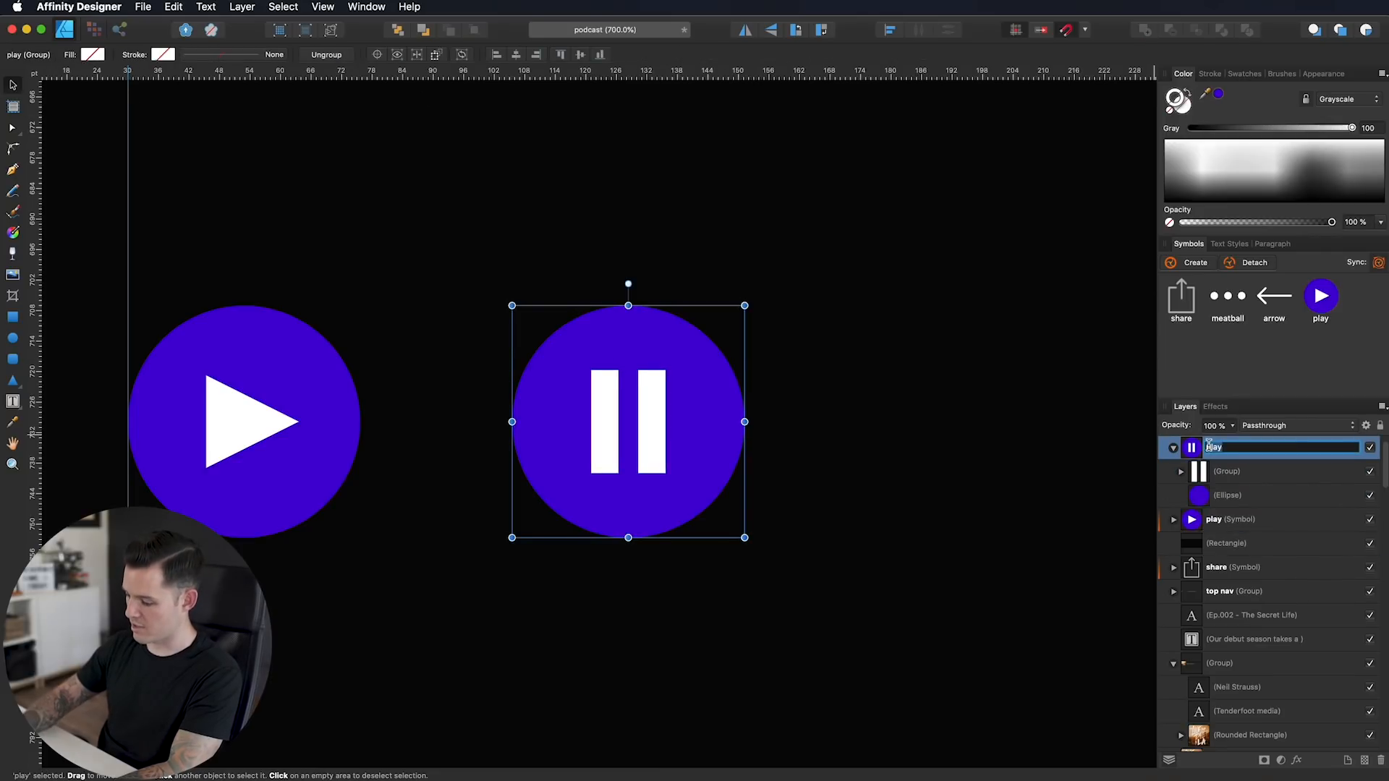
pyautogui.write('pause')
pyautogui.press('Return')
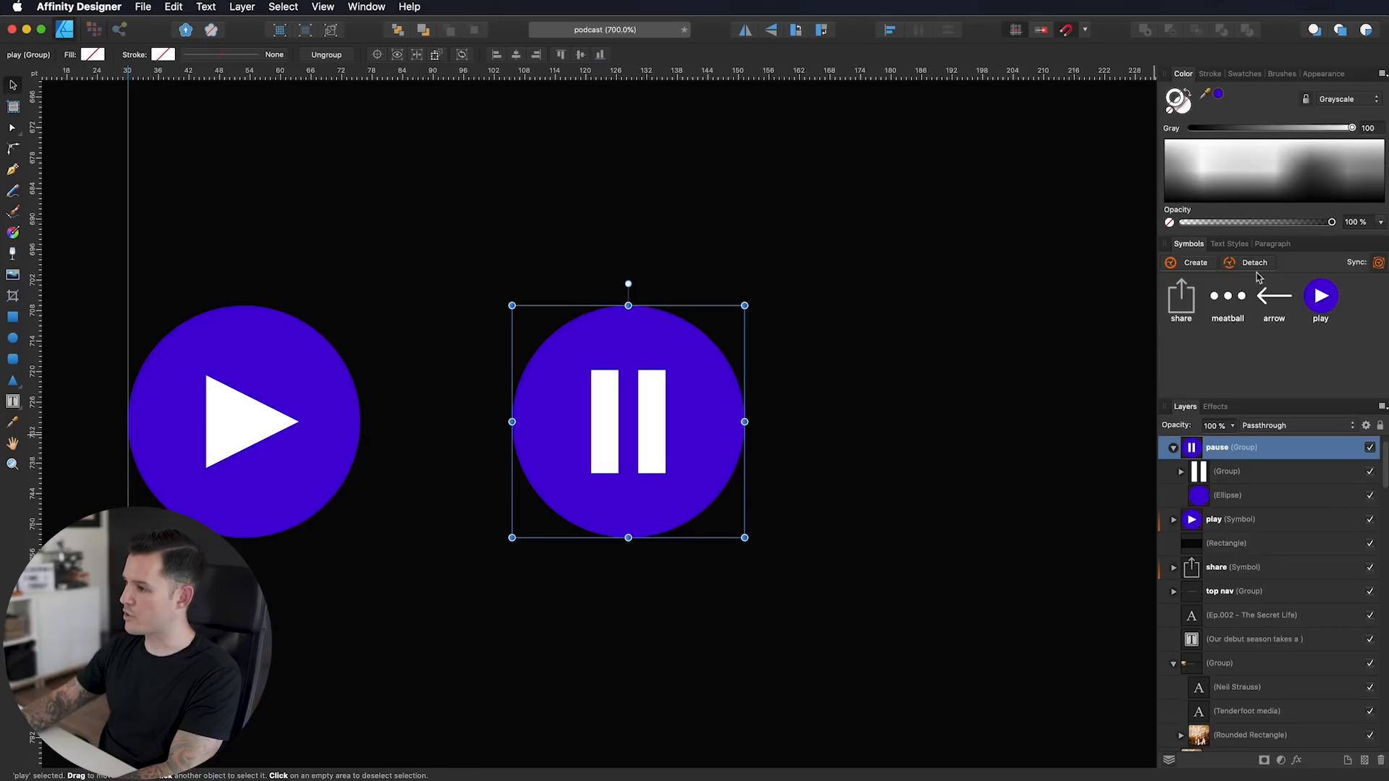
pyautogui.click(1190, 263)
# Step: Delete the play button from the player and move the pause button into its place at the left margin guide
pyautogui.press('super+2')
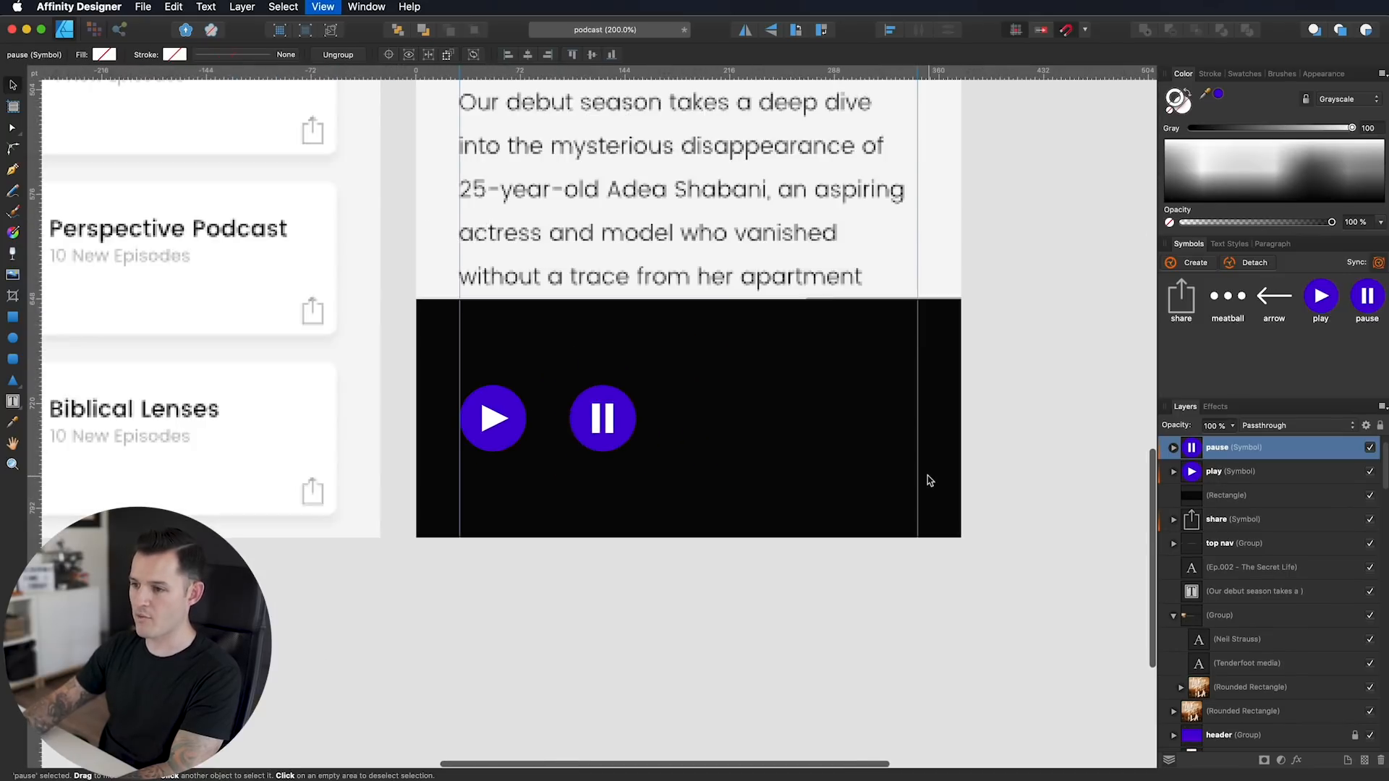
pyautogui.click(1002, 449)
pyautogui.click(497, 439)
pyautogui.press('Delete')
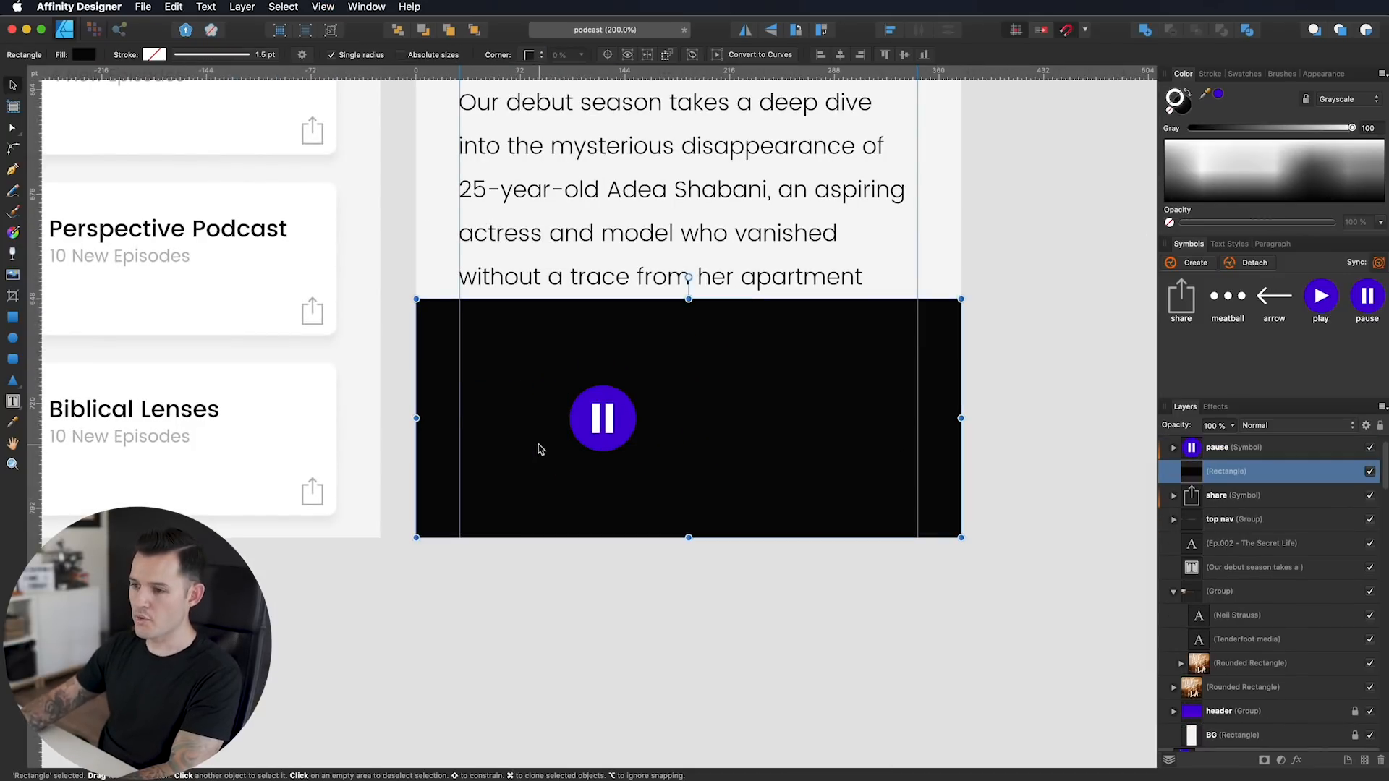
pyautogui.moveTo(604, 436); pyautogui.dragTo(501, 428)
pyautogui.scroll(3, 685, 434)
pyautogui.hscroll(1, 685, 434)
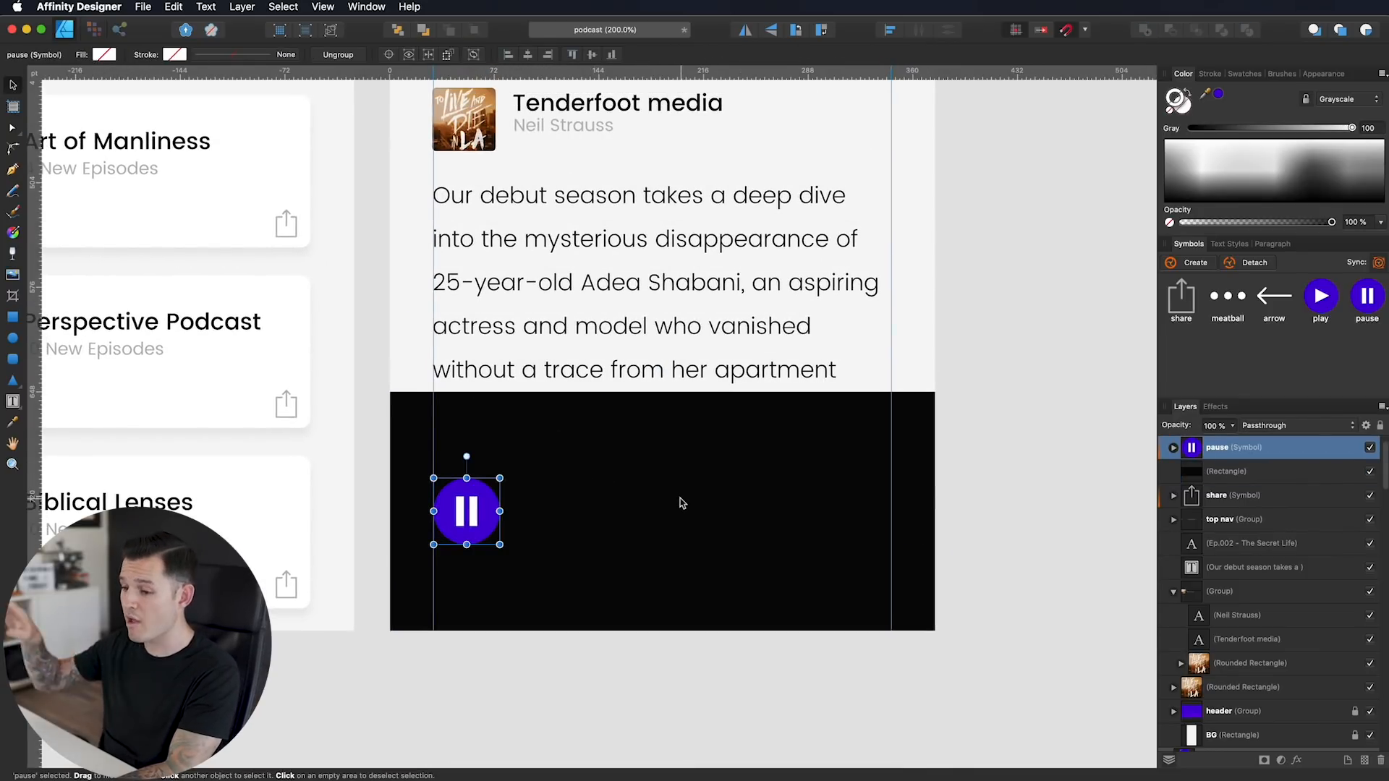
# Step: Draw a thin vertical white rounded rectangle to the right of the pause button
pyautogui.scroll(6, 680, 503)
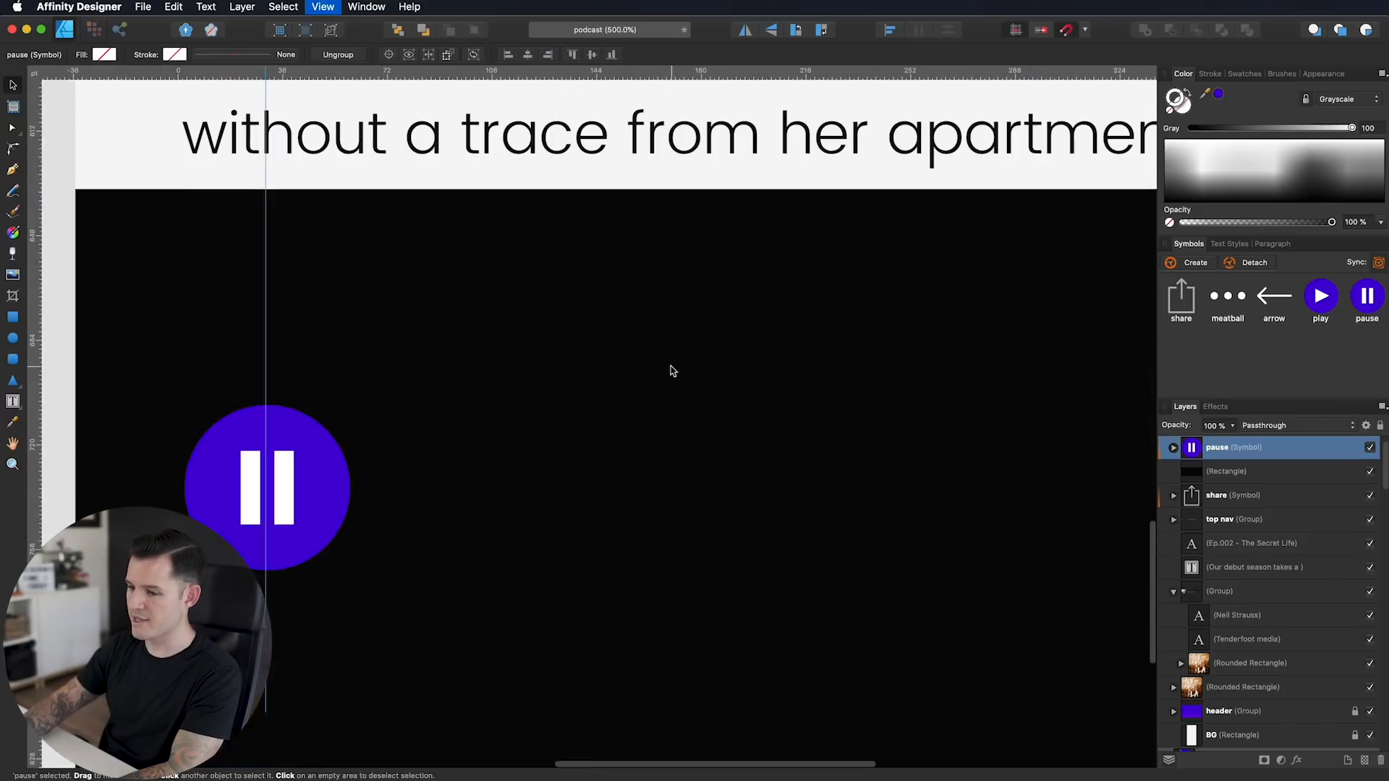
pyautogui.moveTo(636, 445); pyautogui.dragTo(714, 423)
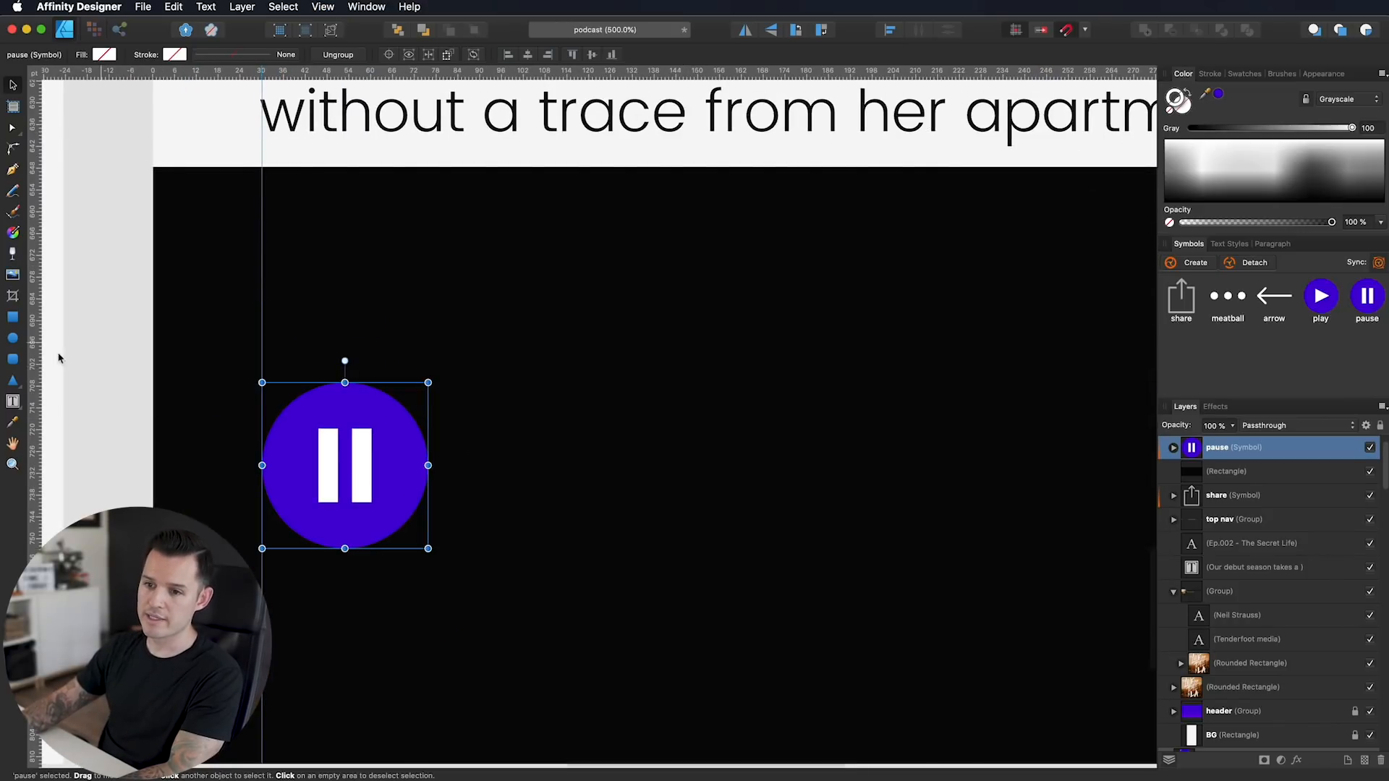
pyautogui.press('m')
pyautogui.moveTo(503, 402); pyautogui.dragTo(508, 538)
pyautogui.press('v')
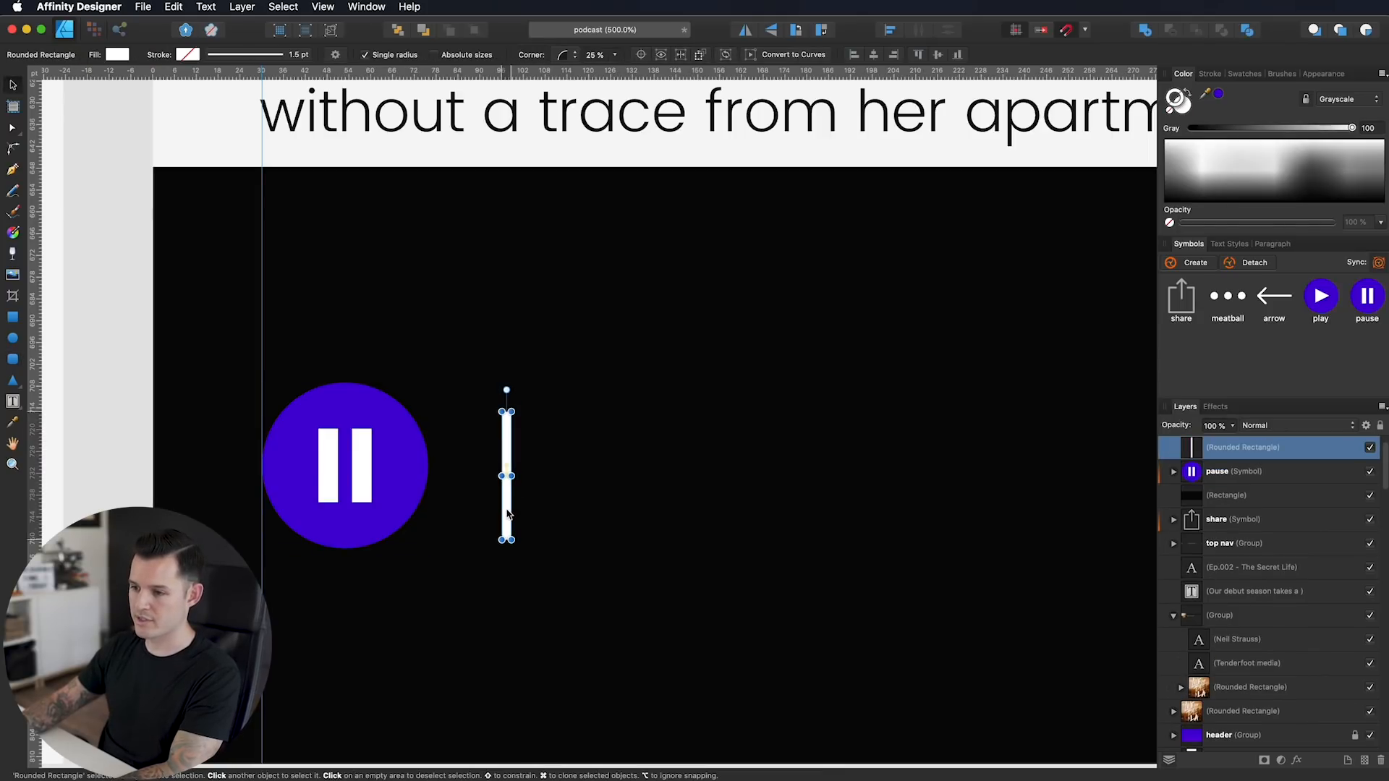
# Step: Centre the thin bar vertically with the pause button and the black player rectangle
pyautogui.keyDown('shift'); pyautogui.click(393, 487); pyautogui.keyUp('shift')
pyautogui.keyDown('shift'); pyautogui.click(645, 471); pyautogui.keyUp('shift')
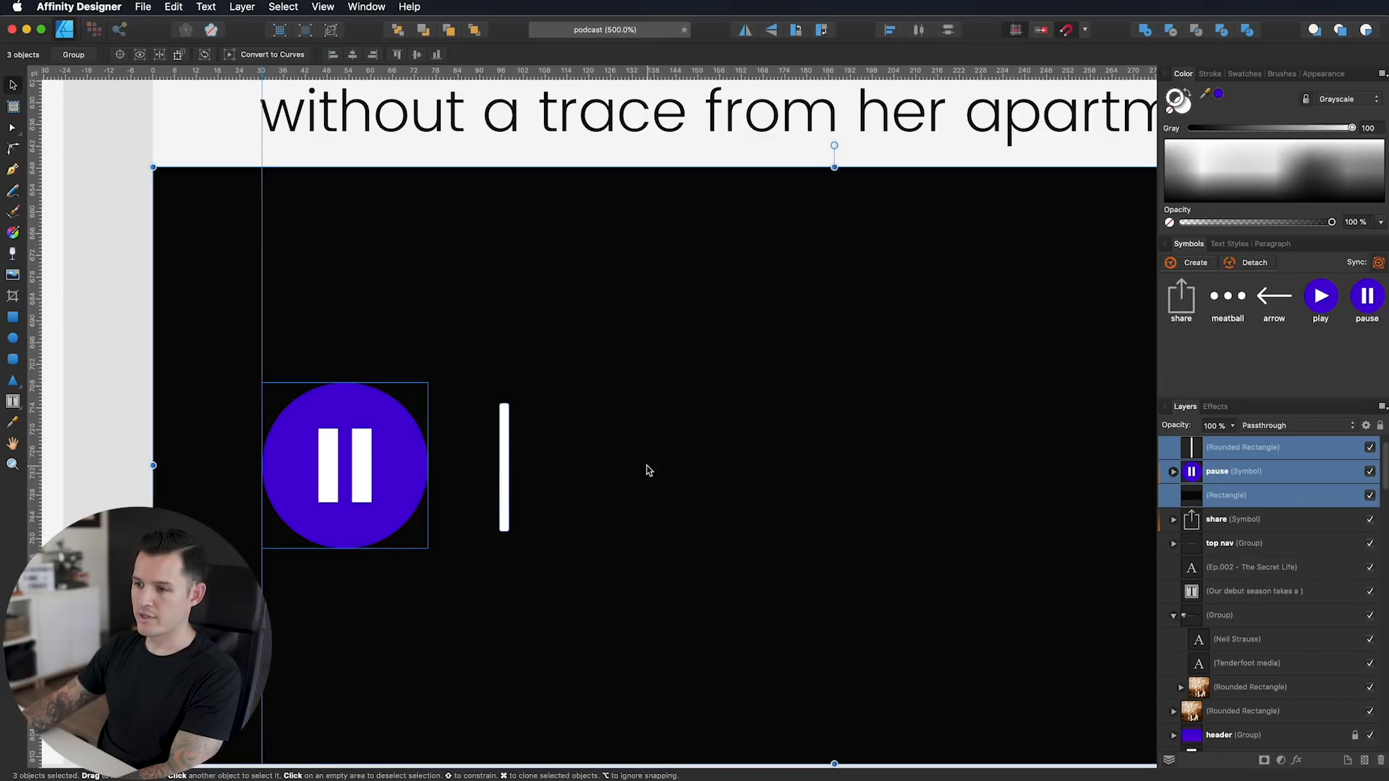
pyautogui.click(521, 456)
# Step: Fill the thin bar with the purple of the pause button, leaving it without a stroke
pyautogui.click(507, 456)
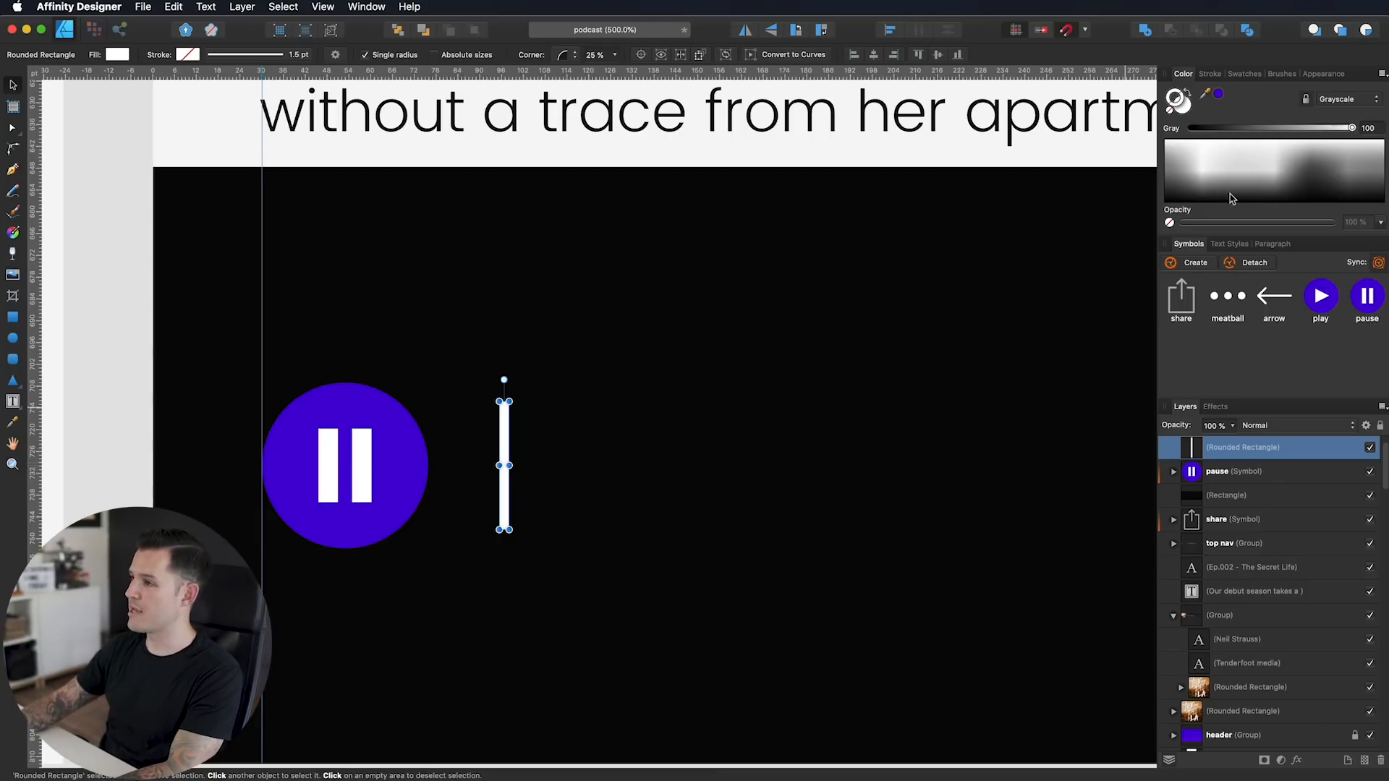
pyautogui.click(1219, 94)
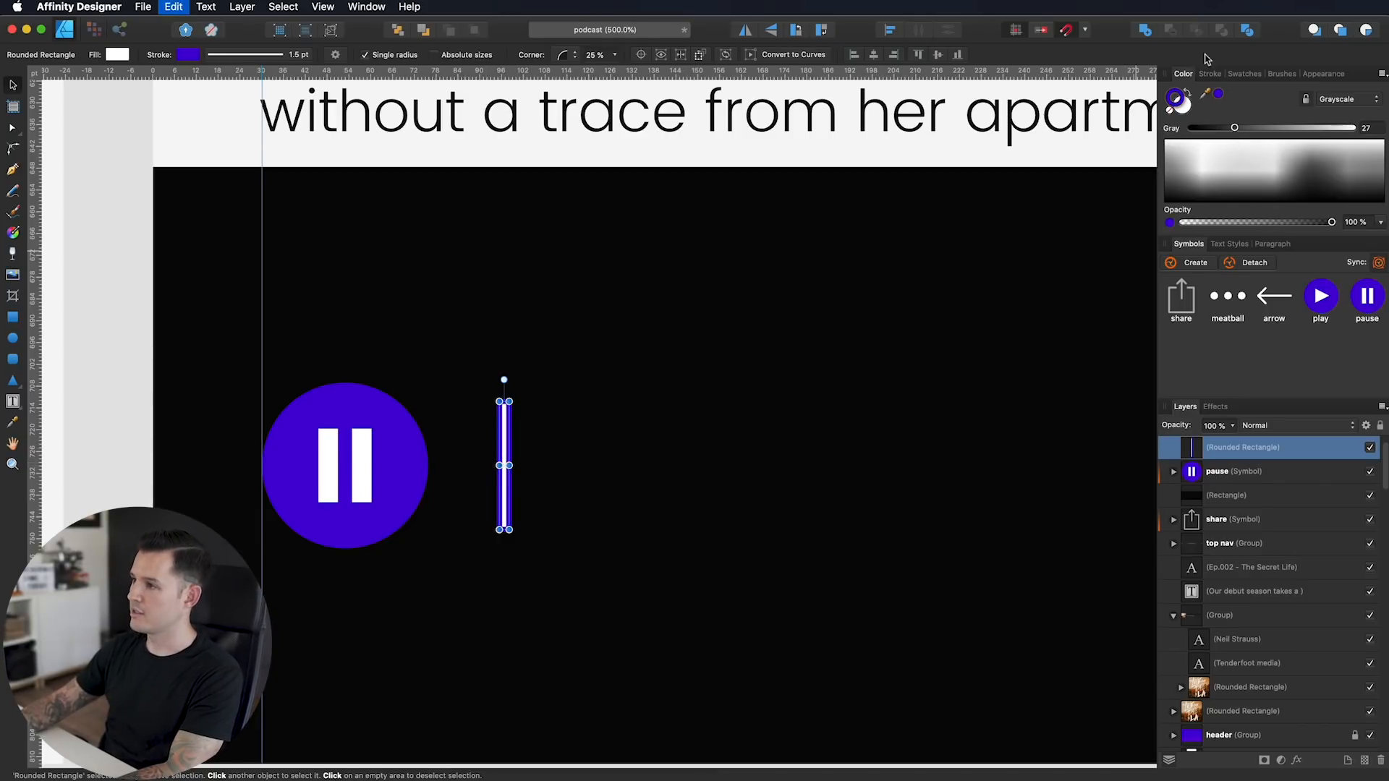
pyautogui.press('super+z')
pyautogui.click(1183, 105)
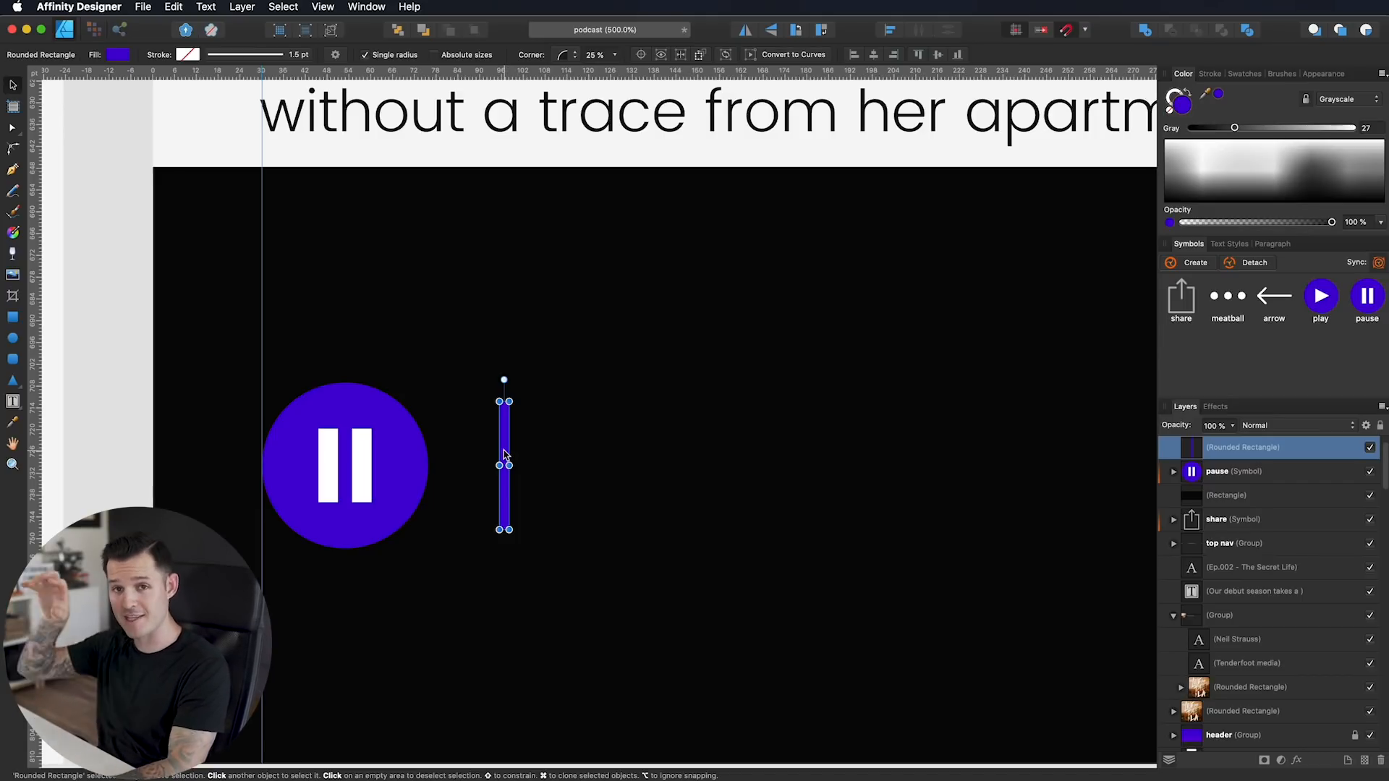
# Step: Duplicate the purple bar repeatedly to the right at even, narrow spacing to form a row across the player
pyautogui.press('super+minus')
pyautogui.press('super+minus')
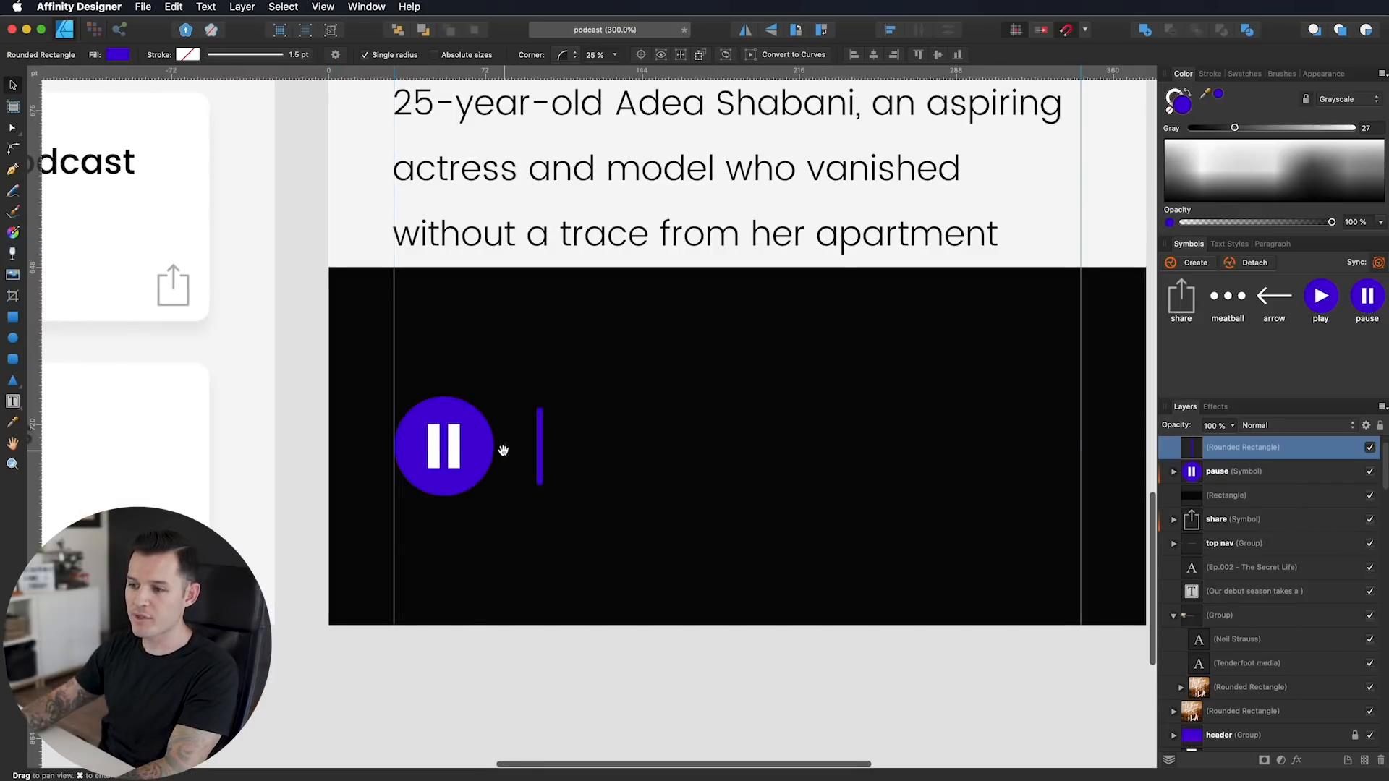
pyautogui.moveTo(504, 450); pyautogui.dragTo(443, 467)
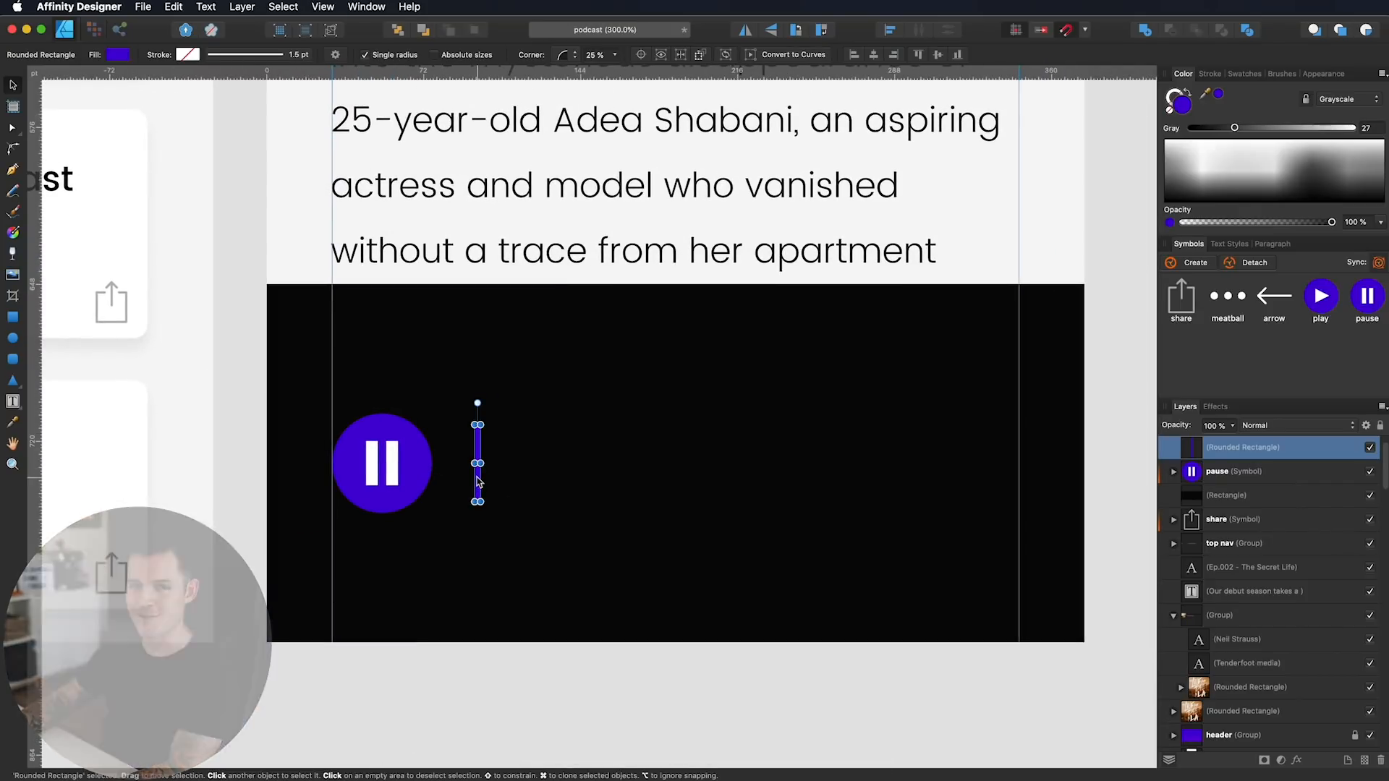
pyautogui.moveTo(475, 483); pyautogui.dragTo(486, 484)
pyautogui.press('super+j')
pyautogui.press('super+j')
pyautogui.press('super+j')
pyautogui.press('super+j')
pyautogui.press('super+j')
pyautogui.press('super+j')
pyautogui.press('super+j')
pyautogui.press('super+j')
pyautogui.press('super+j')
pyautogui.press('super+j')
pyautogui.press('super+j')
pyautogui.press('super+j')
pyautogui.press('super+j')
pyautogui.press('super+j')
pyautogui.press('super+j')
pyautogui.press('super+j')
pyautogui.press('super+j')
pyautogui.press('super+j')
pyautogui.press('super+j')
pyautogui.press('super+j')
# Step: Vary the heights of the purple bars around their common centre line to form an audio waveform
pyautogui.scroll(8, 480, 464)
pyautogui.click(472, 462)
pyautogui.moveTo(469, 306); pyautogui.dragTo(469, 427)
pyautogui.moveTo(508, 306); pyautogui.dragTo(507, 416)
pyautogui.moveTo(528, 278); pyautogui.dragTo(684, 629)
pyautogui.moveTo(606, 306); pyautogui.dragTo(606, 406)
pyautogui.click(863, 347)
pyautogui.moveTo(863, 306); pyautogui.dragTo(862, 386)
pyautogui.hscroll(10, 861, 387)
pyautogui.moveTo(641, 322); pyautogui.dragTo(680, 415)
pyautogui.moveTo(798, 322); pyautogui.dragTo(797, 375)
pyautogui.press('super+minus')
pyautogui.press('super+minus')
pyautogui.keyDown('shift'); pyautogui.click(659, 405); pyautogui.keyUp('shift')
pyautogui.press('super+z')
pyautogui.click(522, 405)
pyautogui.moveTo(526, 388); pyautogui.dragTo(633, 387)
pyautogui.press('super+minus')
pyautogui.hscroll(3, 626, 429)
pyautogui.moveTo(654, 381); pyautogui.dragTo(667, 392)
pyautogui.keyDown('shift'); pyautogui.click(765, 405); pyautogui.keyUp('shift')
pyautogui.moveTo(726, 381); pyautogui.dragTo(756, 416)
pyautogui.moveTo(784, 381); pyautogui.dragTo(863, 405)
pyautogui.moveTo(981, 420); pyautogui.dragTo(981, 430)
pyautogui.click(883, 408)
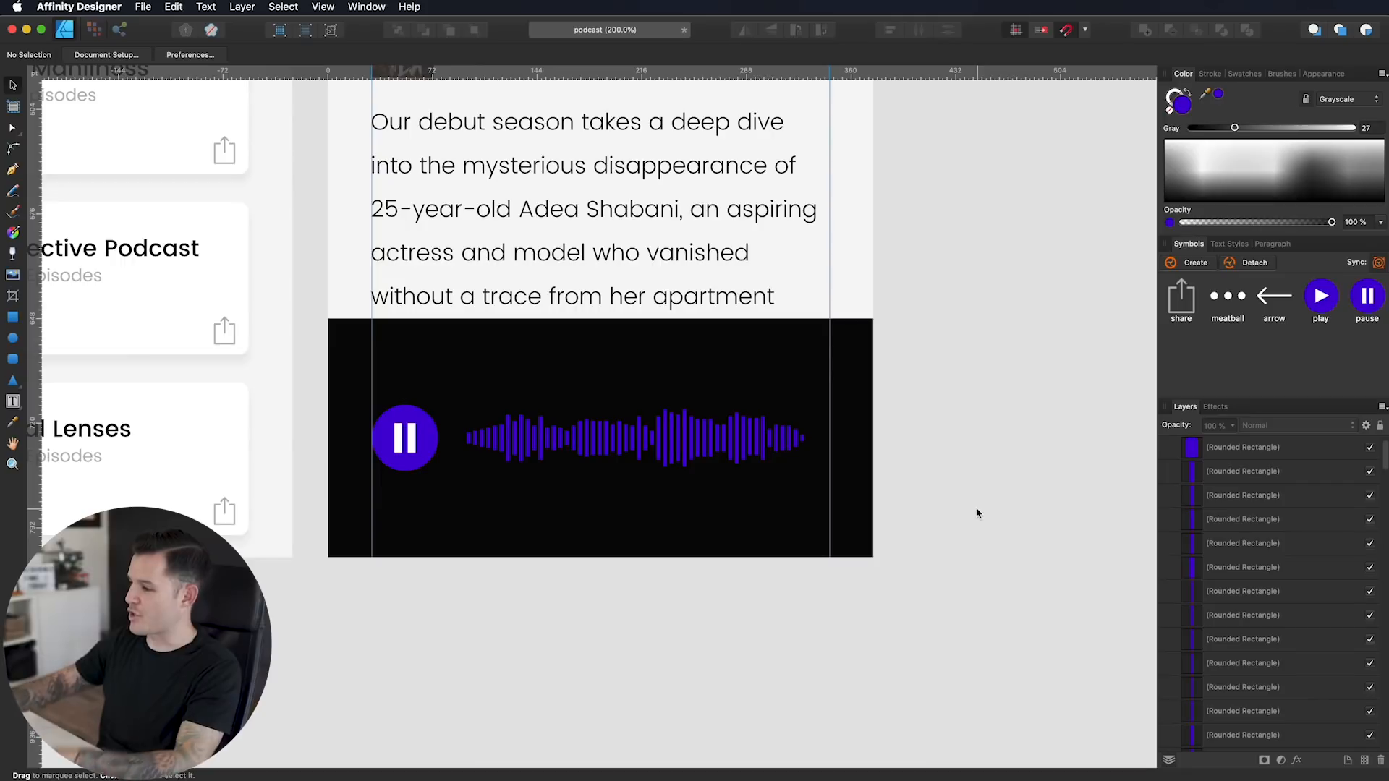
# Step: Lock the black player background rectangle
pyautogui.scroll(1, 1295, 499)
pyautogui.click(1272, 478)
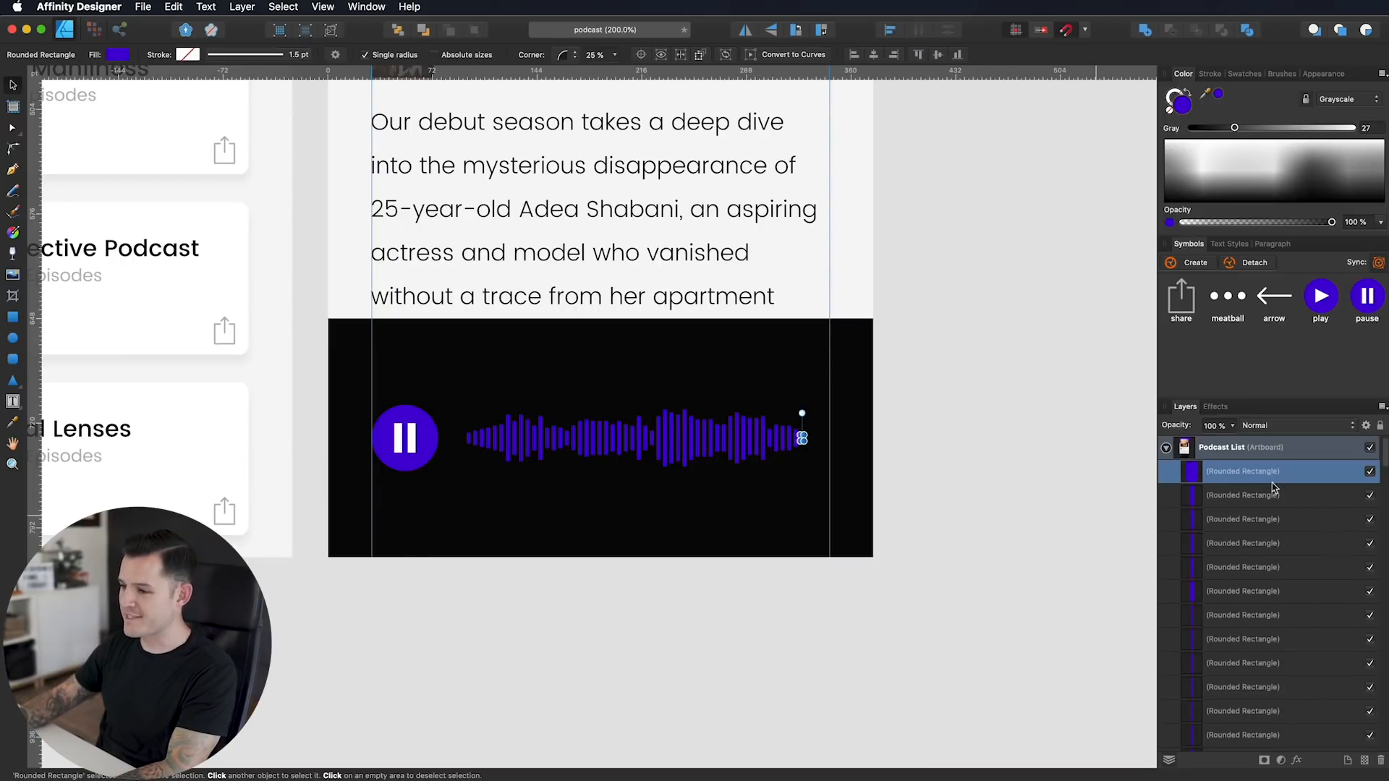
pyautogui.scroll(-10, 1265, 491)
pyautogui.click(1246, 569)
pyautogui.click(1380, 426)
# Step: Recolour the right-hand portion of the waveform bars with a mid grey from the Greys palette
pyautogui.moveTo(957, 522); pyautogui.dragTo(454, 400)
pyautogui.moveTo(990, 562); pyautogui.dragTo(674, 391)
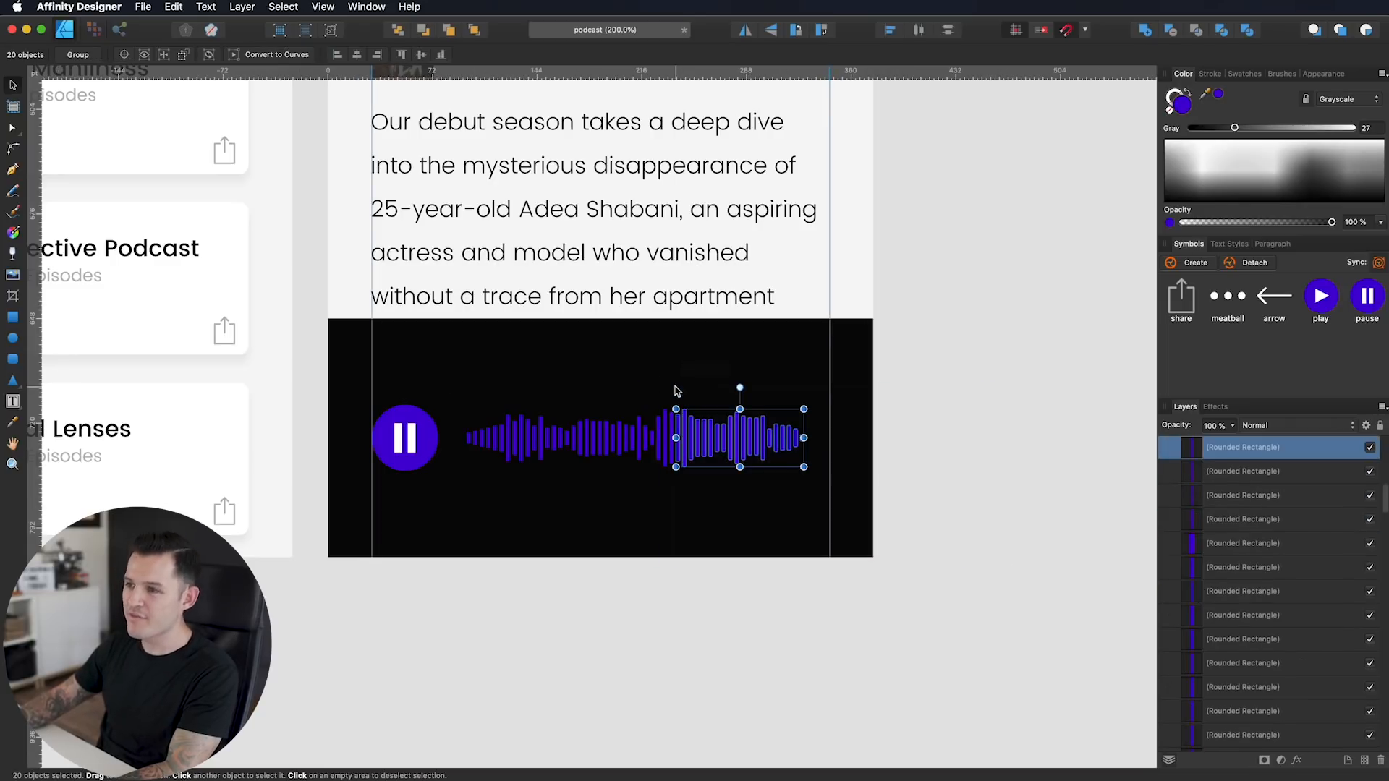
pyautogui.click(1241, 74)
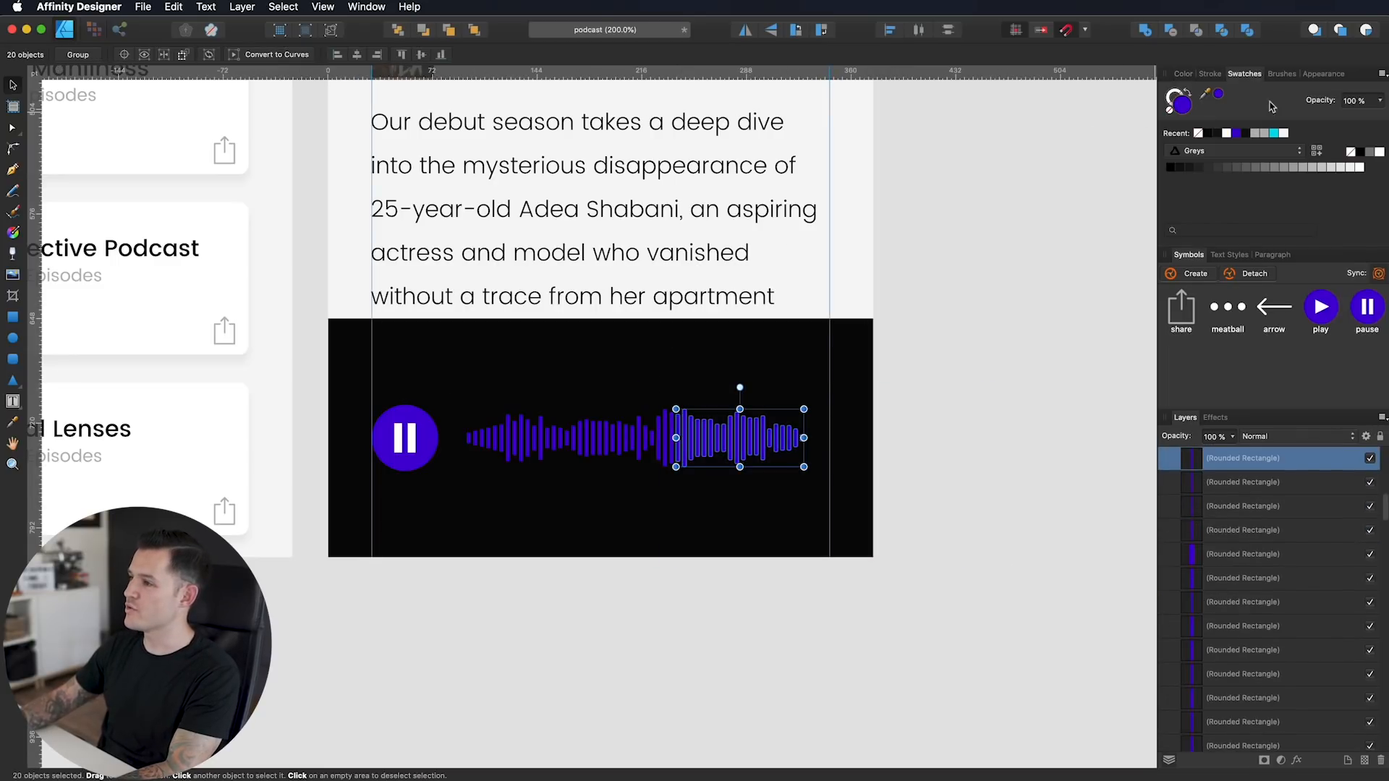
pyautogui.click(1283, 134)
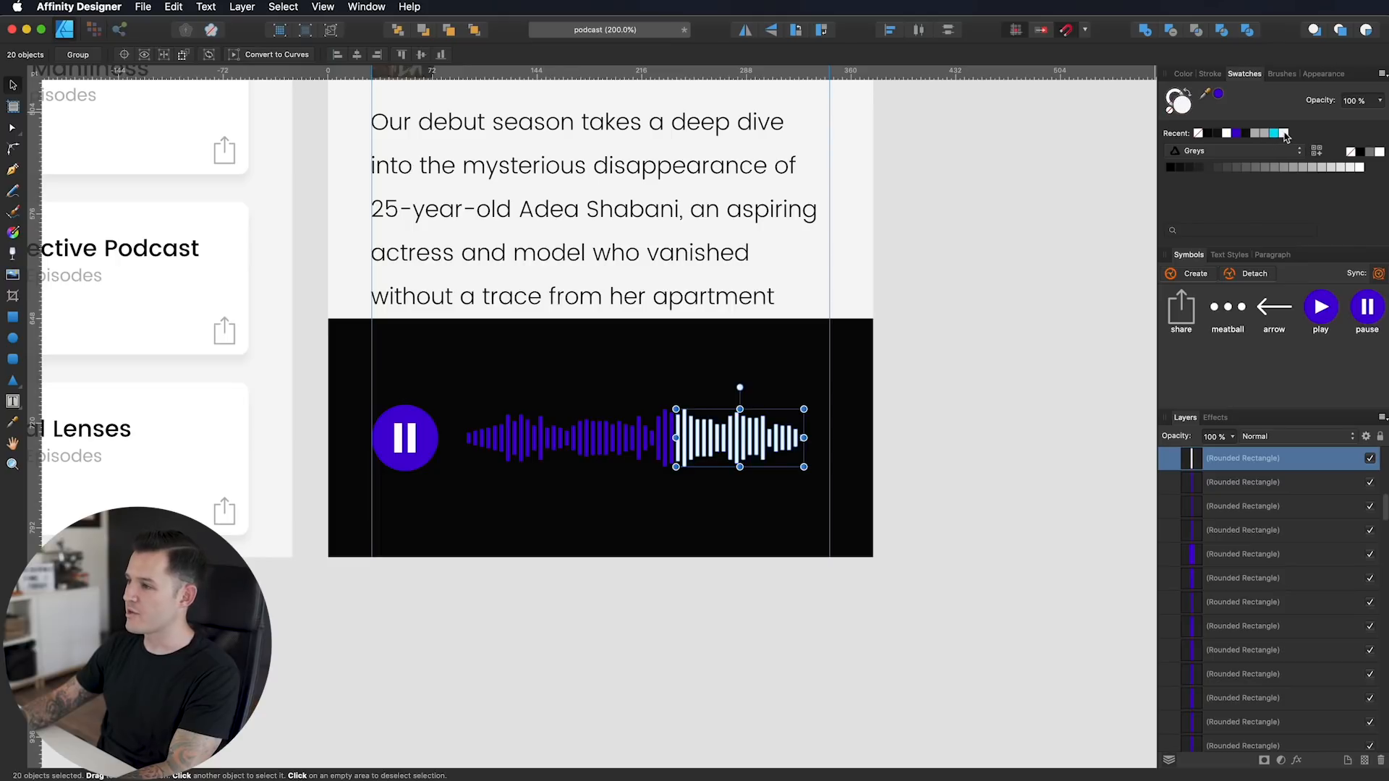
pyautogui.click(1257, 169)
pyautogui.click(1294, 169)
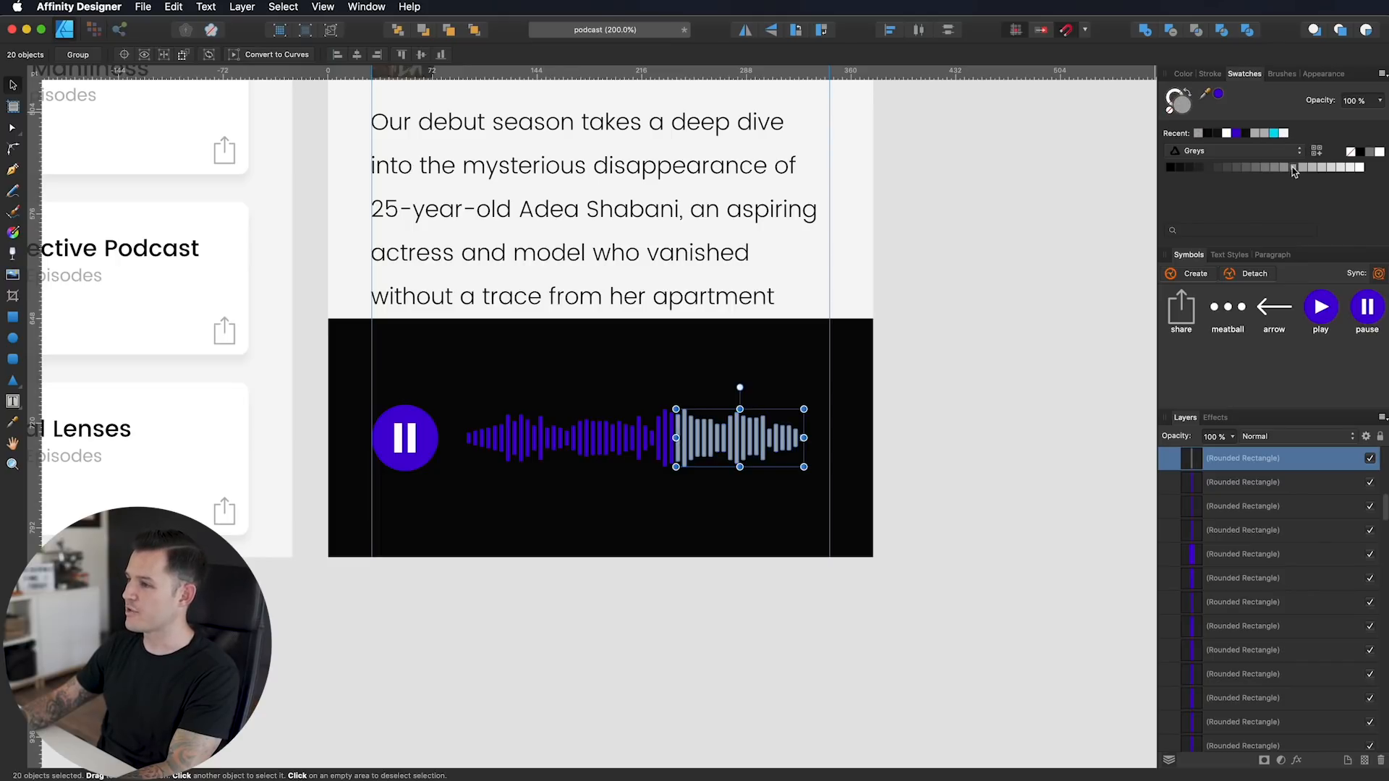
pyautogui.click(1044, 342)
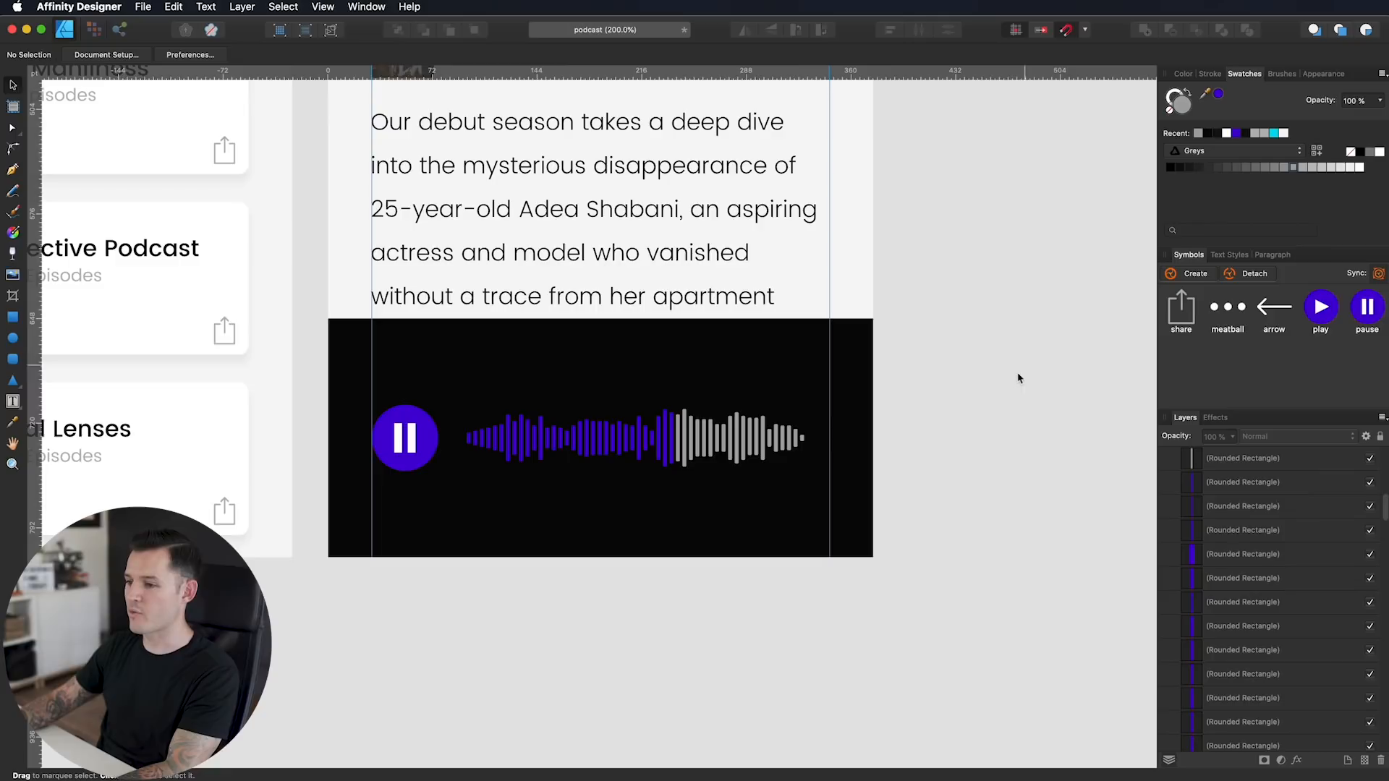
pyautogui.moveTo(988, 378); pyautogui.dragTo(1008, 406)
pyautogui.press('super+1')
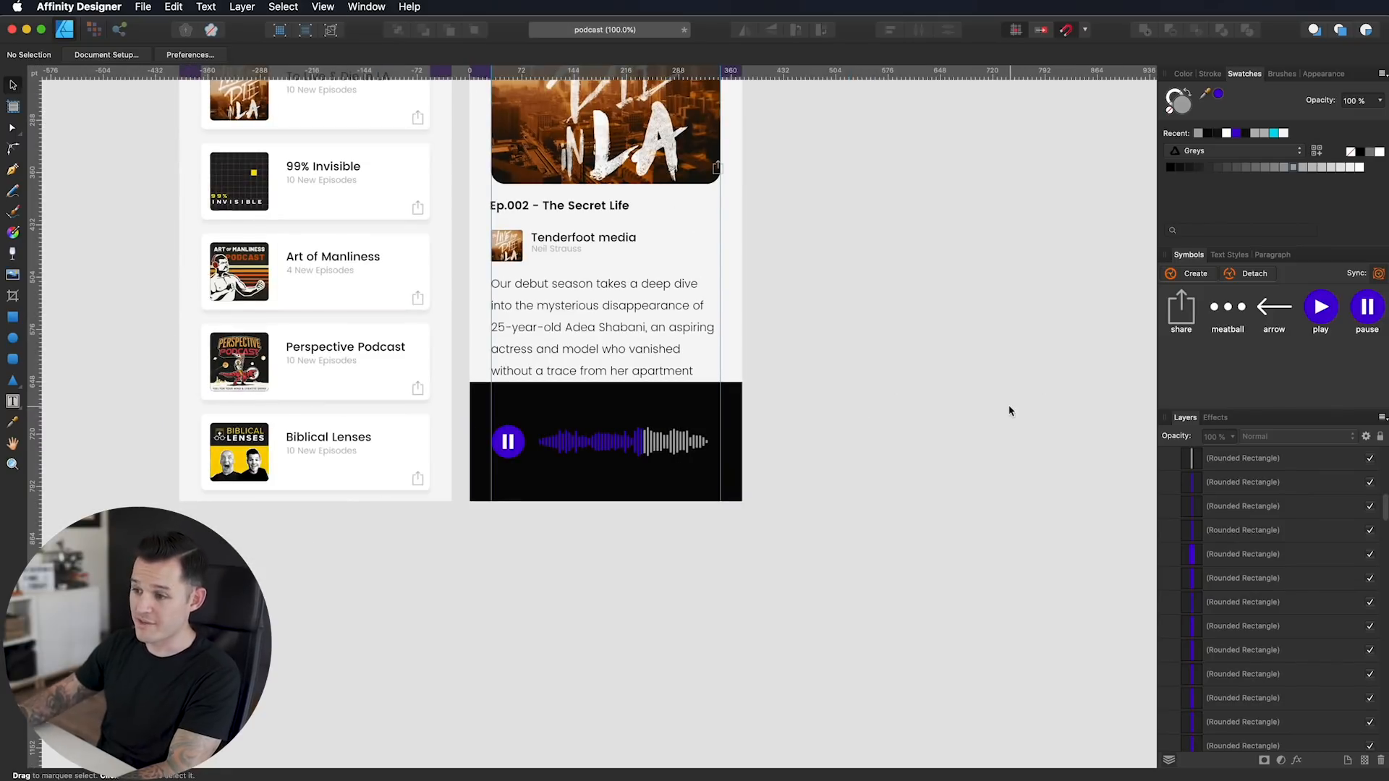
# Step: Draw a thin grey rounded bar near the player's lower edge, slimmer than first drawn, and centre it horizontally as a home indicator
pyautogui.moveTo(901, 452); pyautogui.dragTo(626, 259)
pyautogui.press('super+plus')
pyautogui.press('super+plus')
pyautogui.click(12, 359)
pyautogui.moveTo(505, 536); pyautogui.dragTo(832, 548)
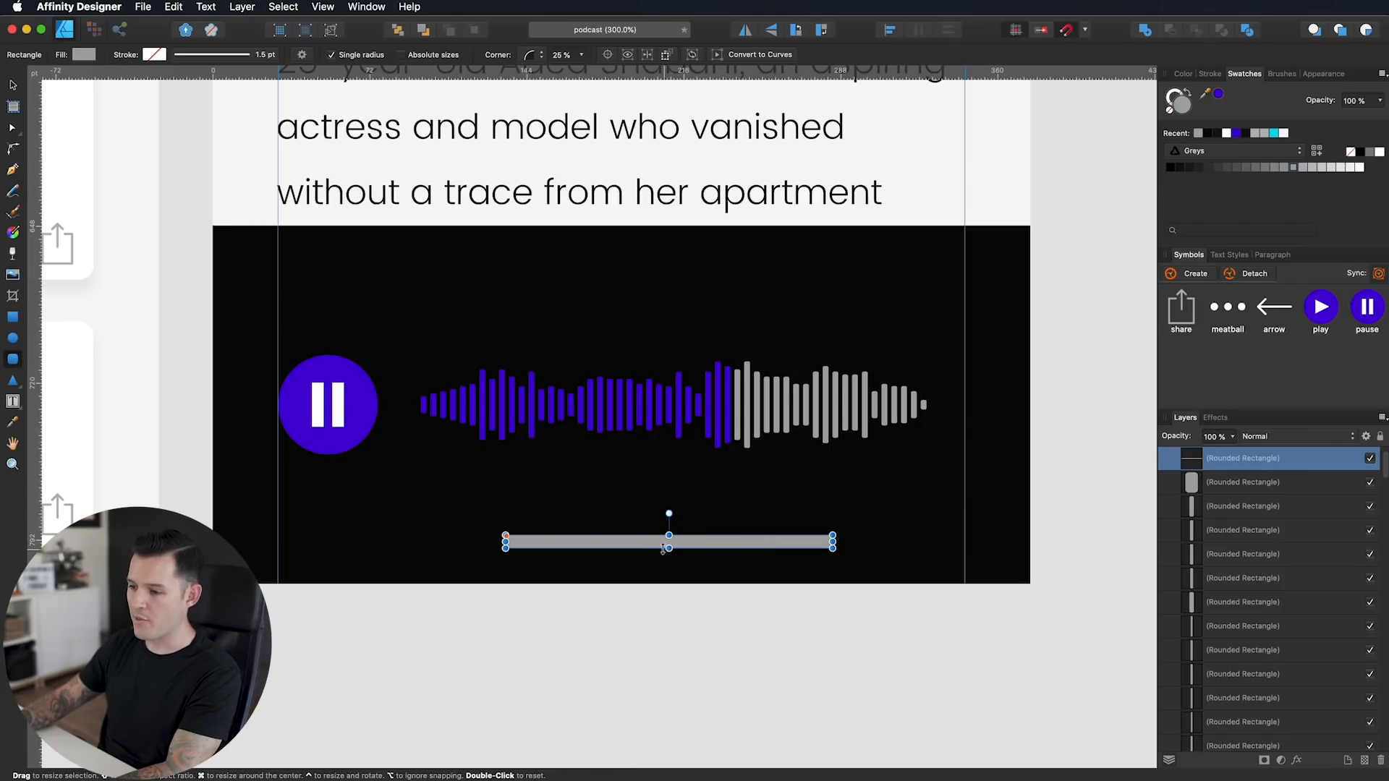
pyautogui.moveTo(669, 547); pyautogui.dragTo(669, 544)
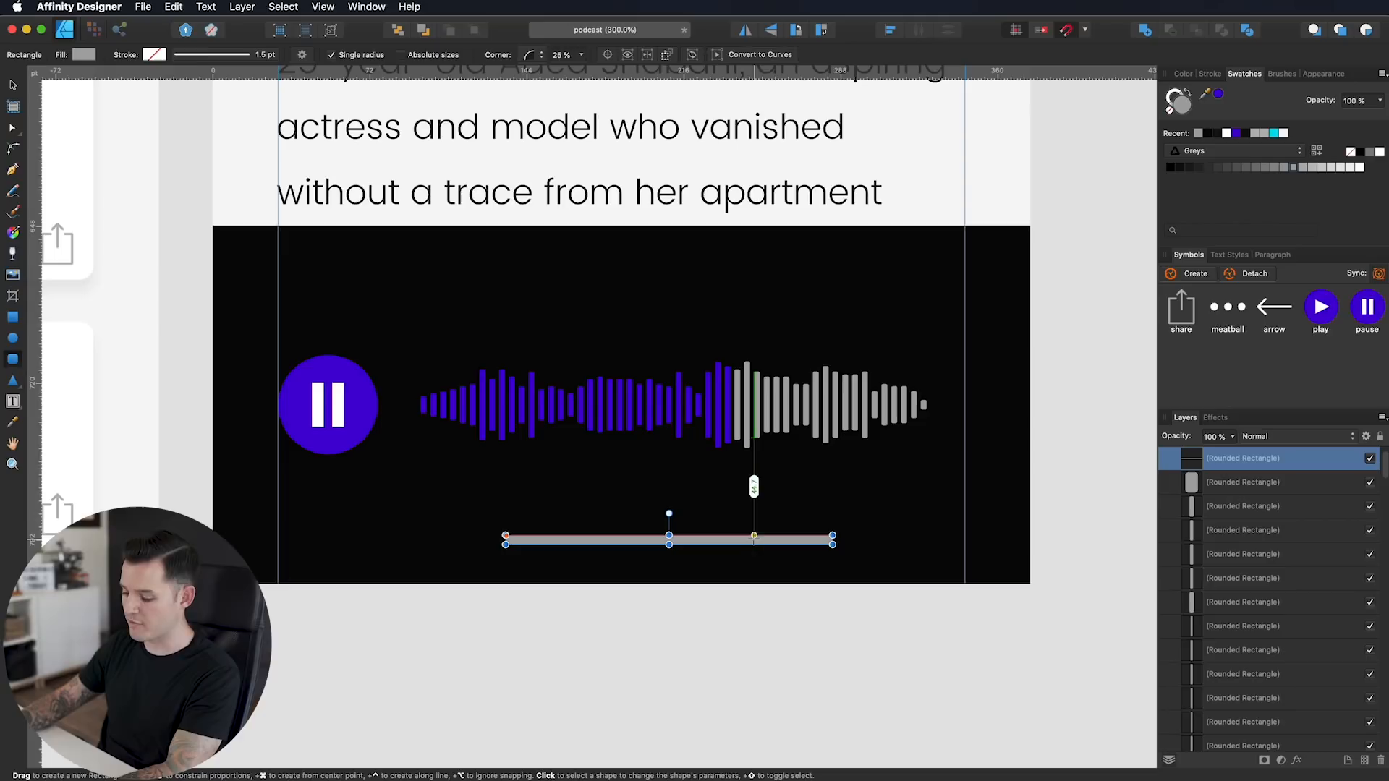
pyautogui.press('v')
pyautogui.moveTo(754, 543); pyautogui.dragTo(741, 548)
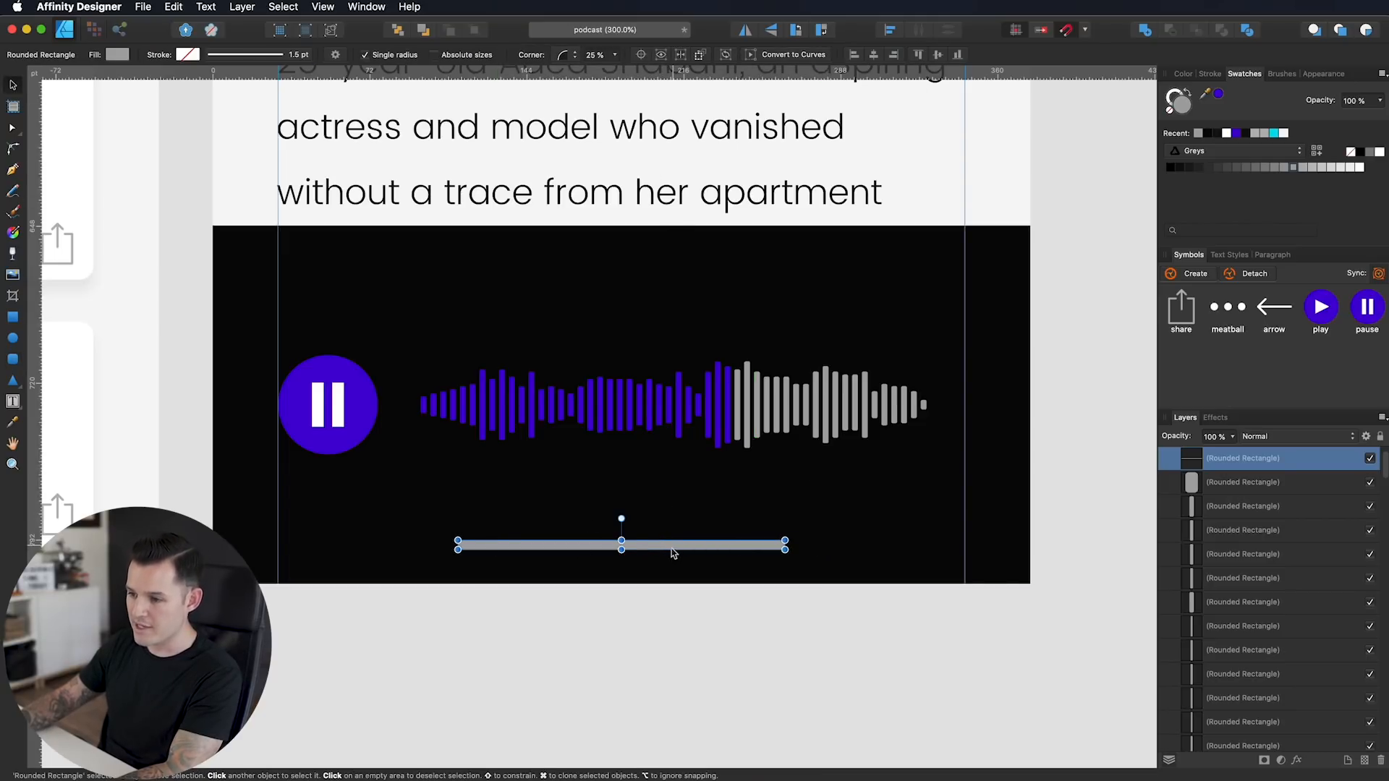
pyautogui.moveTo(674, 553); pyautogui.dragTo(672, 551)
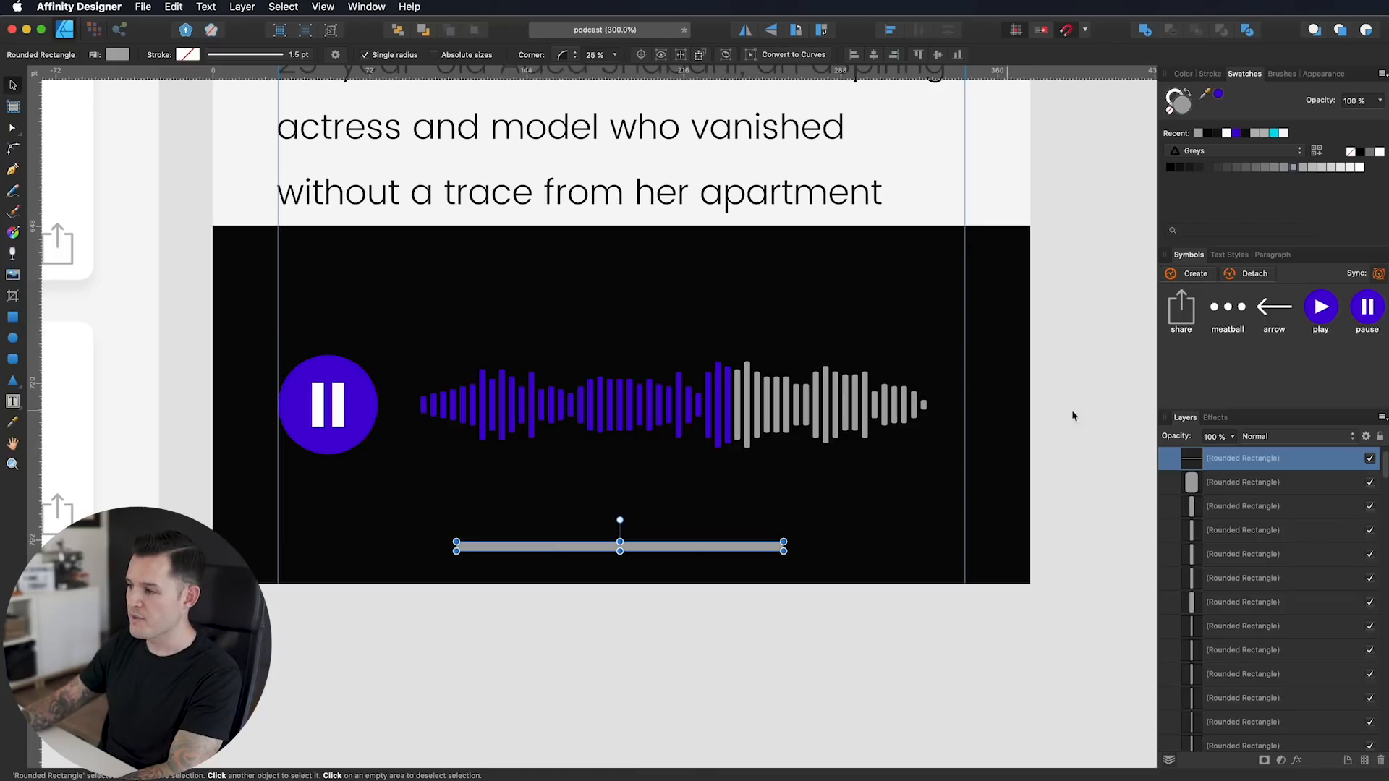
# Step: Group all the waveform bars, and group that set with the pause button, keeping it on the left margin guide
pyautogui.moveTo(1059, 323); pyautogui.dragTo(393, 453)
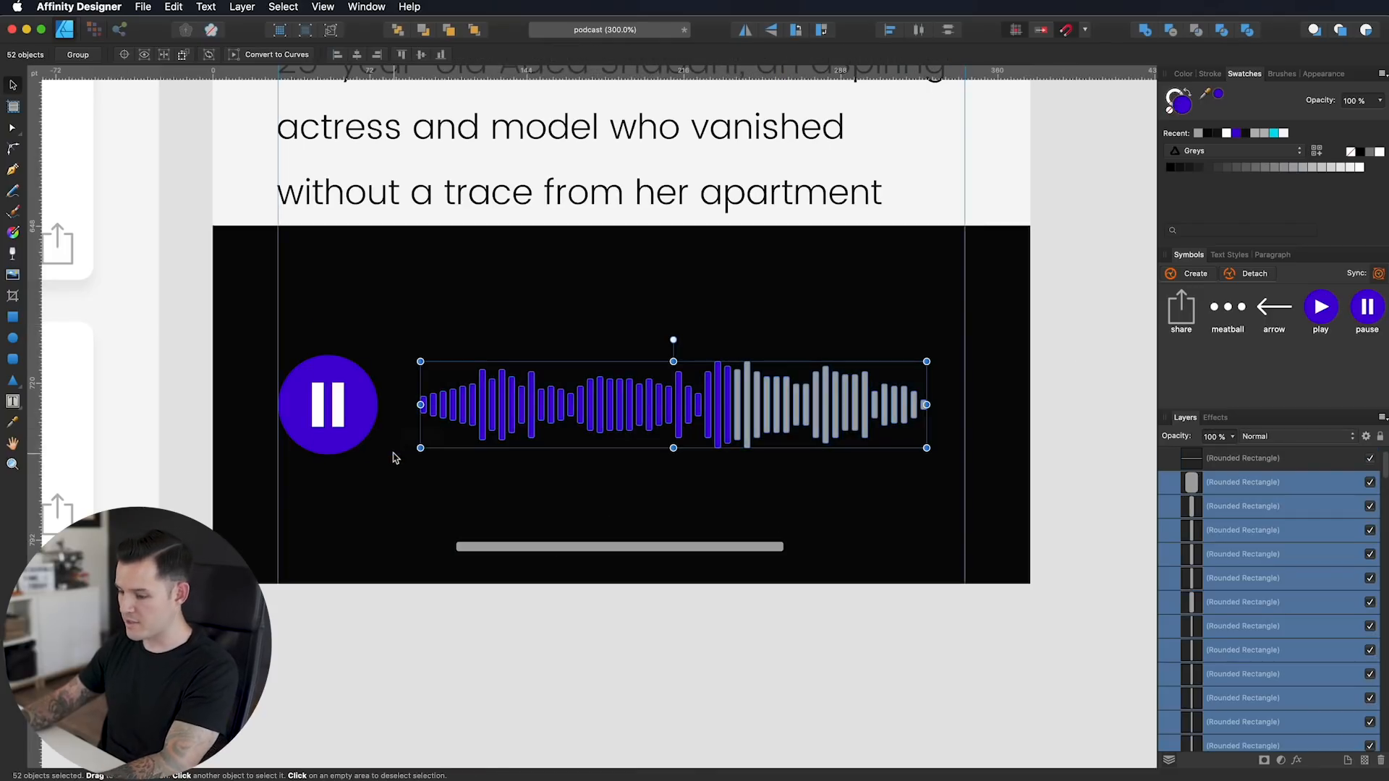
pyautogui.press('super+g')
pyautogui.keyDown('shift'); pyautogui.click(350, 422); pyautogui.keyUp('shift')
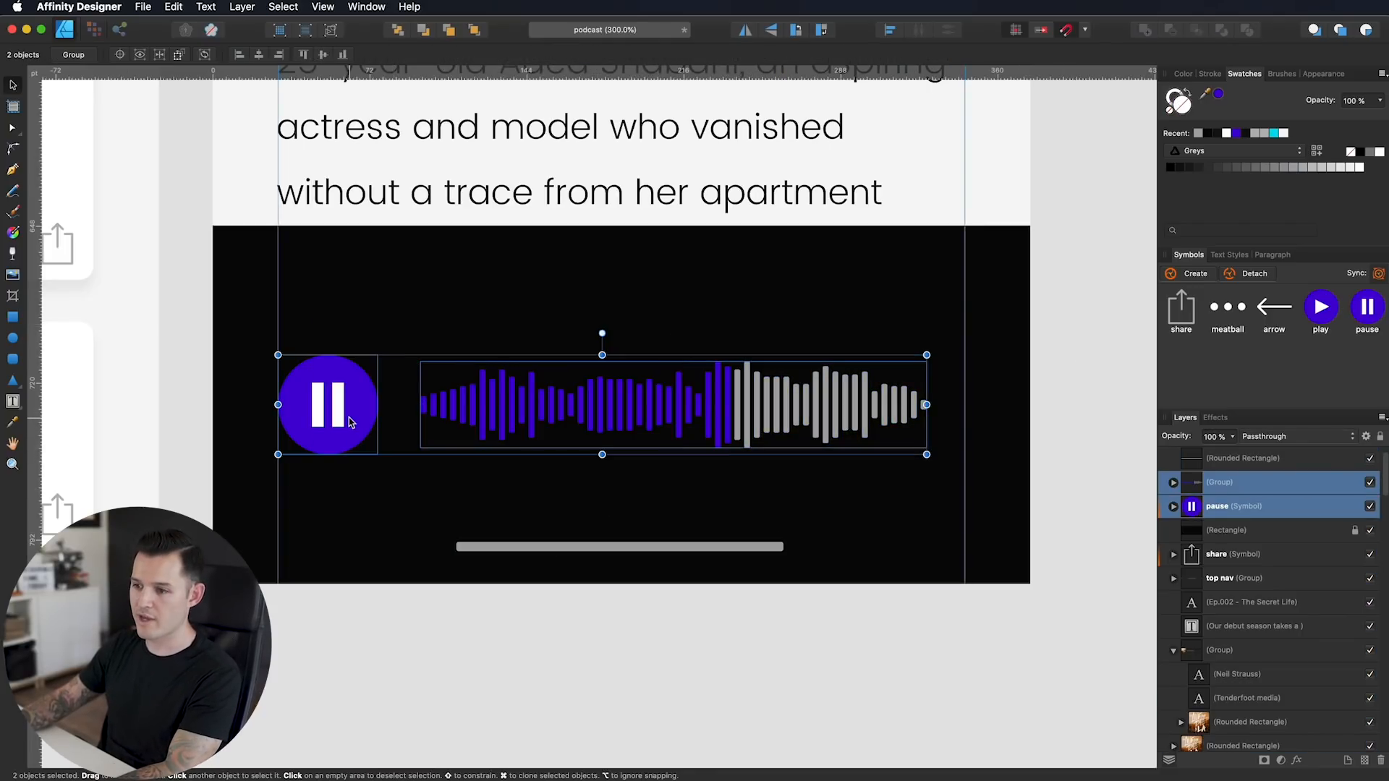
pyautogui.press('super+g')
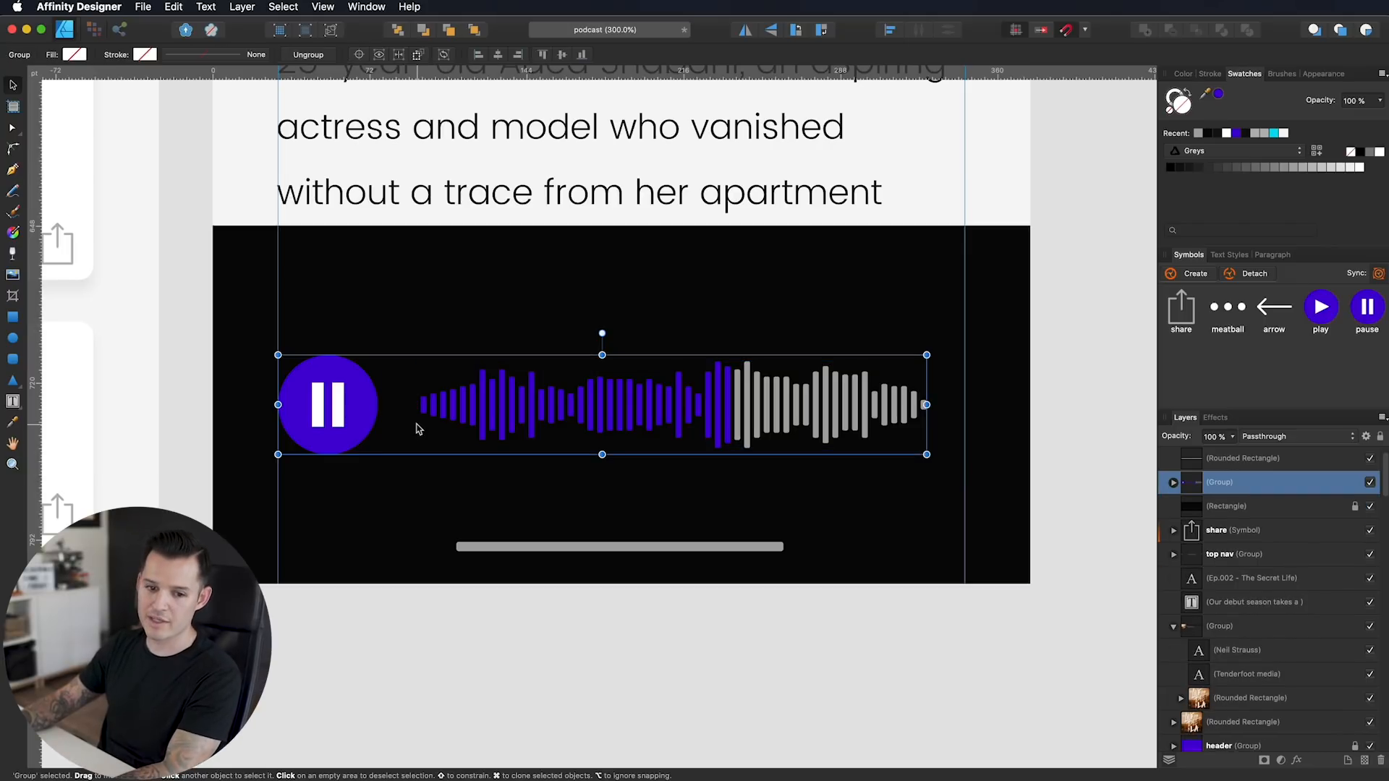
pyautogui.moveTo(597, 403); pyautogui.dragTo(614, 403)
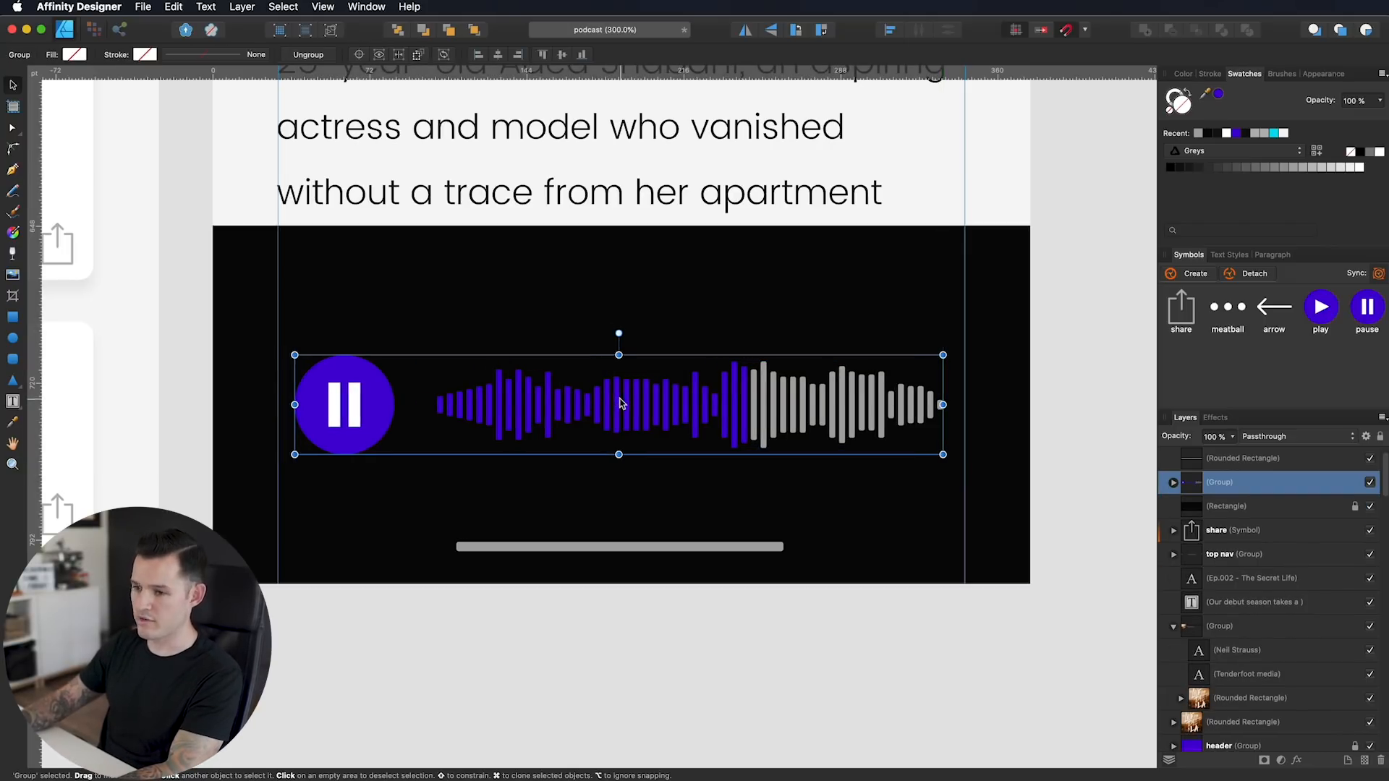
pyautogui.moveTo(619, 403); pyautogui.dragTo(602, 403)
# Step: Stretch the waveform group within the player controls so its right end meets the right margin guide
pyautogui.click(860, 452)
pyautogui.click(868, 425)
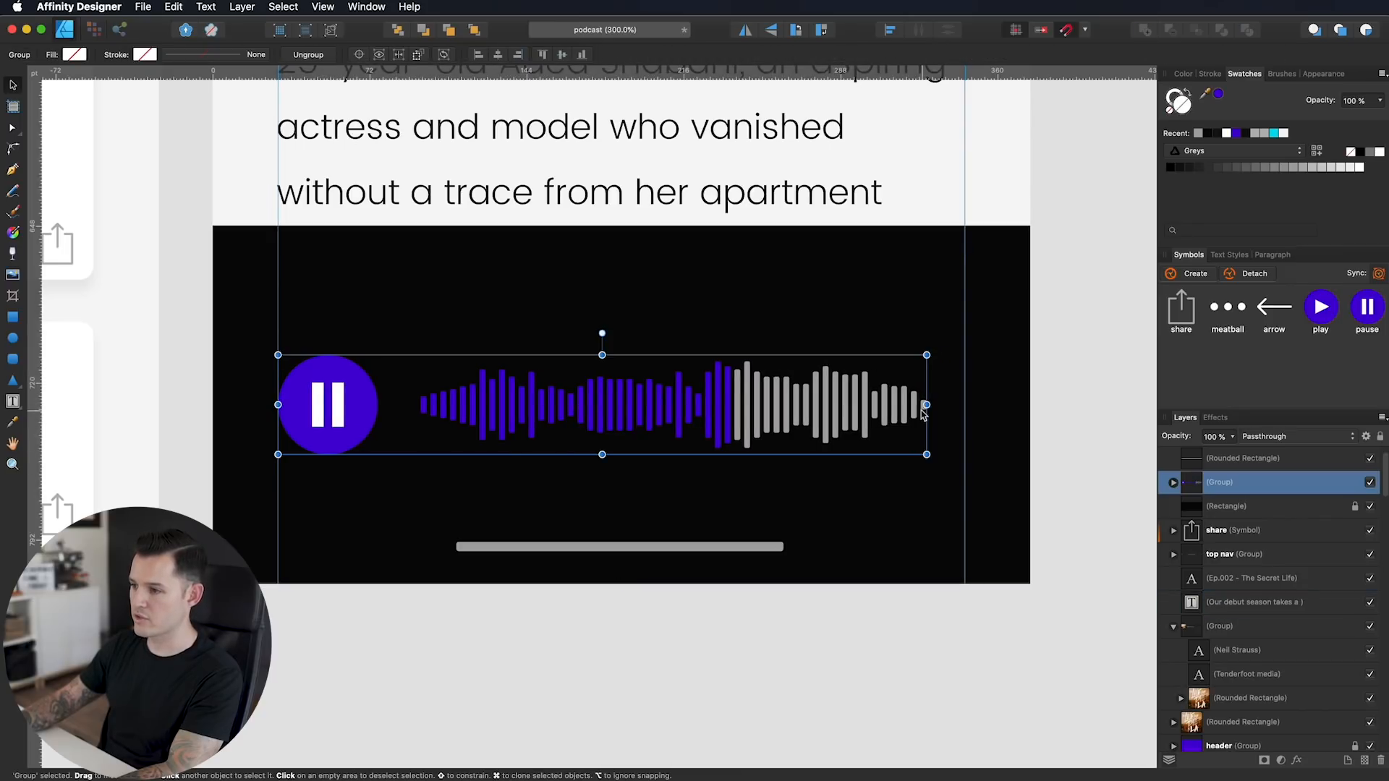
pyautogui.click(958, 450)
pyautogui.doubleClick(904, 418)
pyautogui.moveTo(927, 405); pyautogui.dragTo(964, 405)
pyautogui.press('super+minus')
pyautogui.press('super+minus')
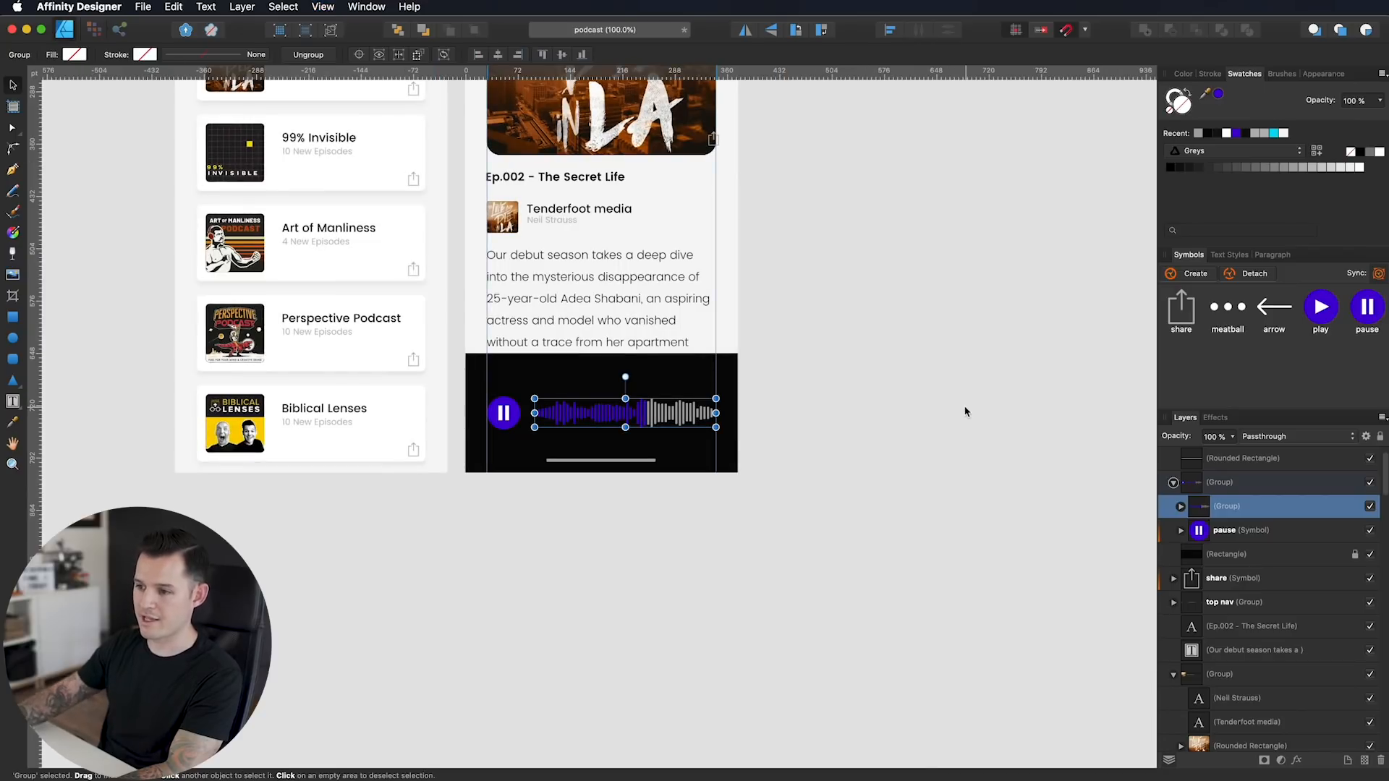
pyautogui.click(771, 432)
pyautogui.moveTo(766, 431); pyautogui.dragTo(827, 473)
pyautogui.click(614, 460)
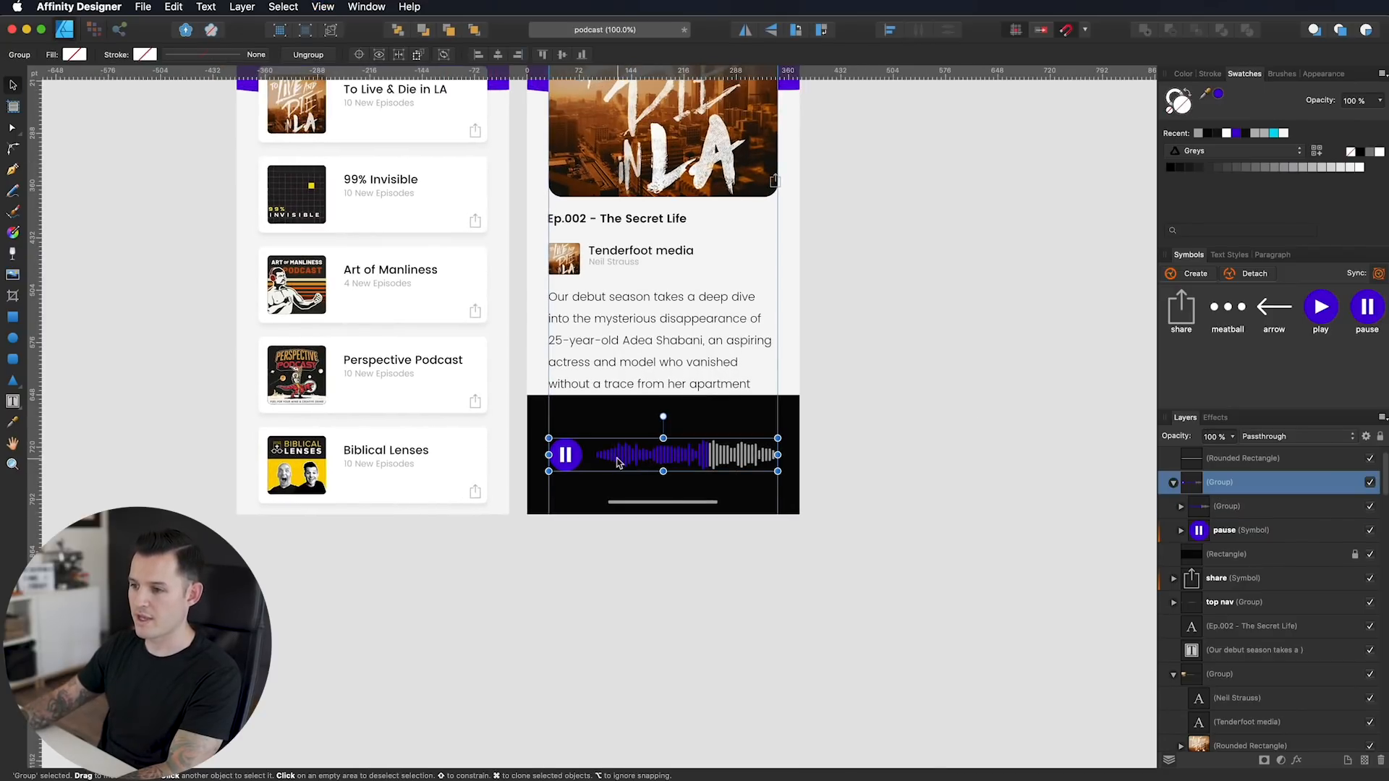
pyautogui.moveTo(731, 512); pyautogui.dragTo(732, 515)
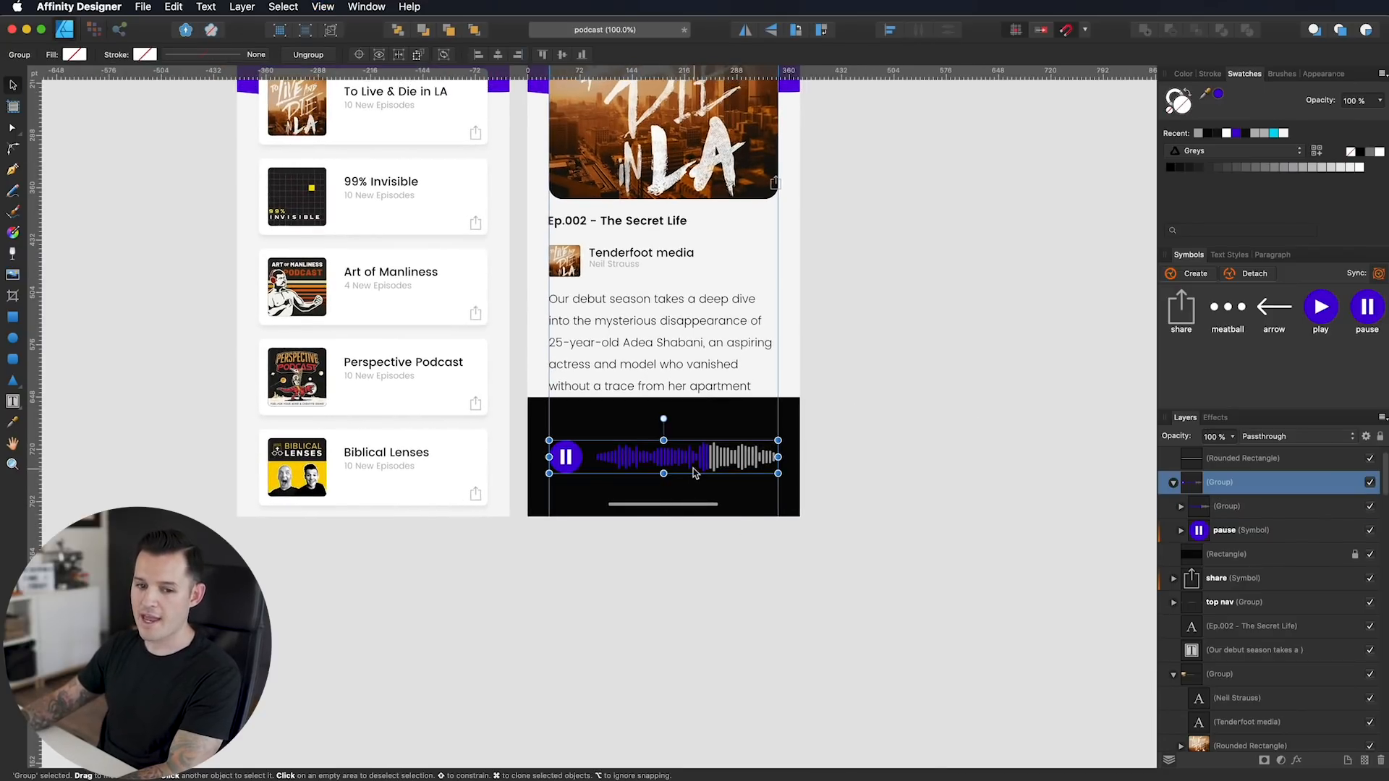
# Step: Copy the "Ep.002 - The Secret Life" title into the player above the waveform, with white text
pyautogui.click(618, 222)
pyautogui.moveTo(646, 227); pyautogui.dragTo(696, 425)
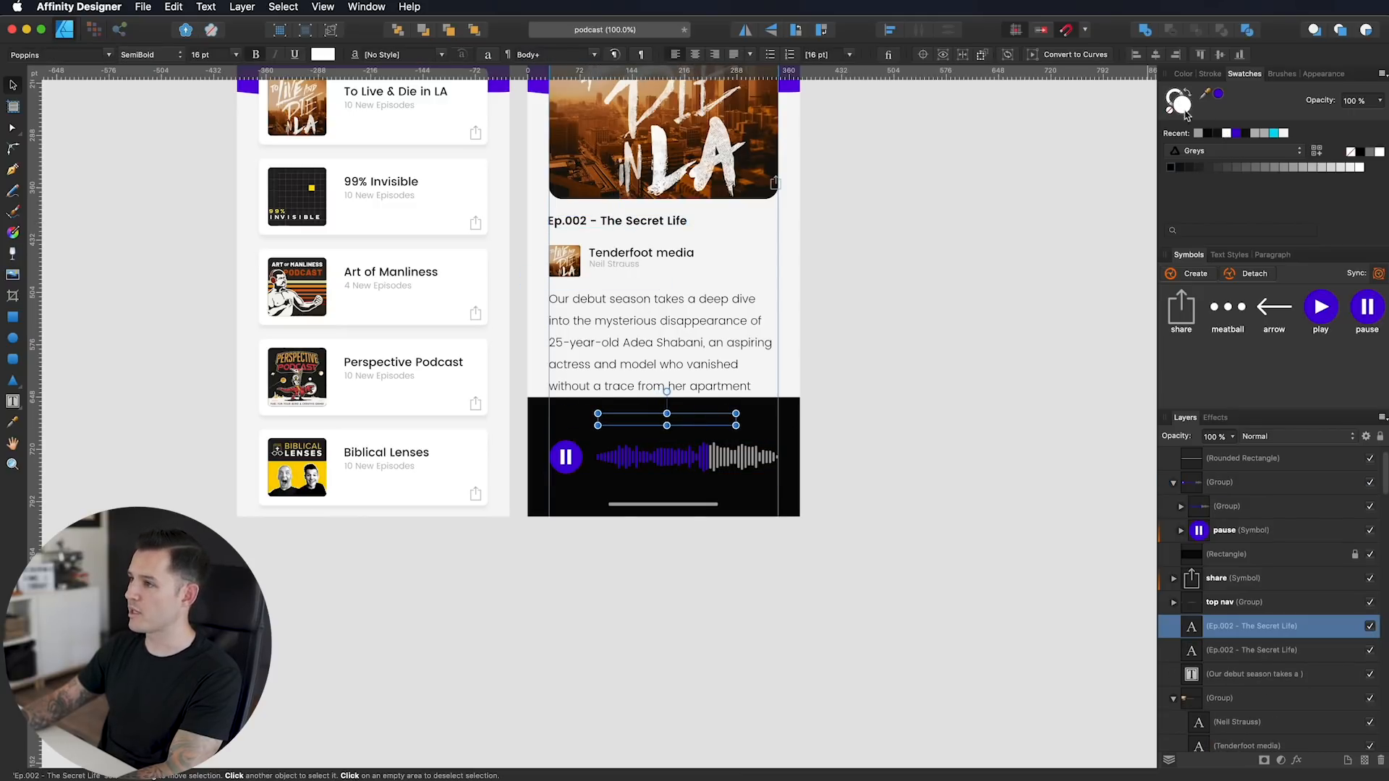
pyautogui.press('t')
pyautogui.press('super+a')
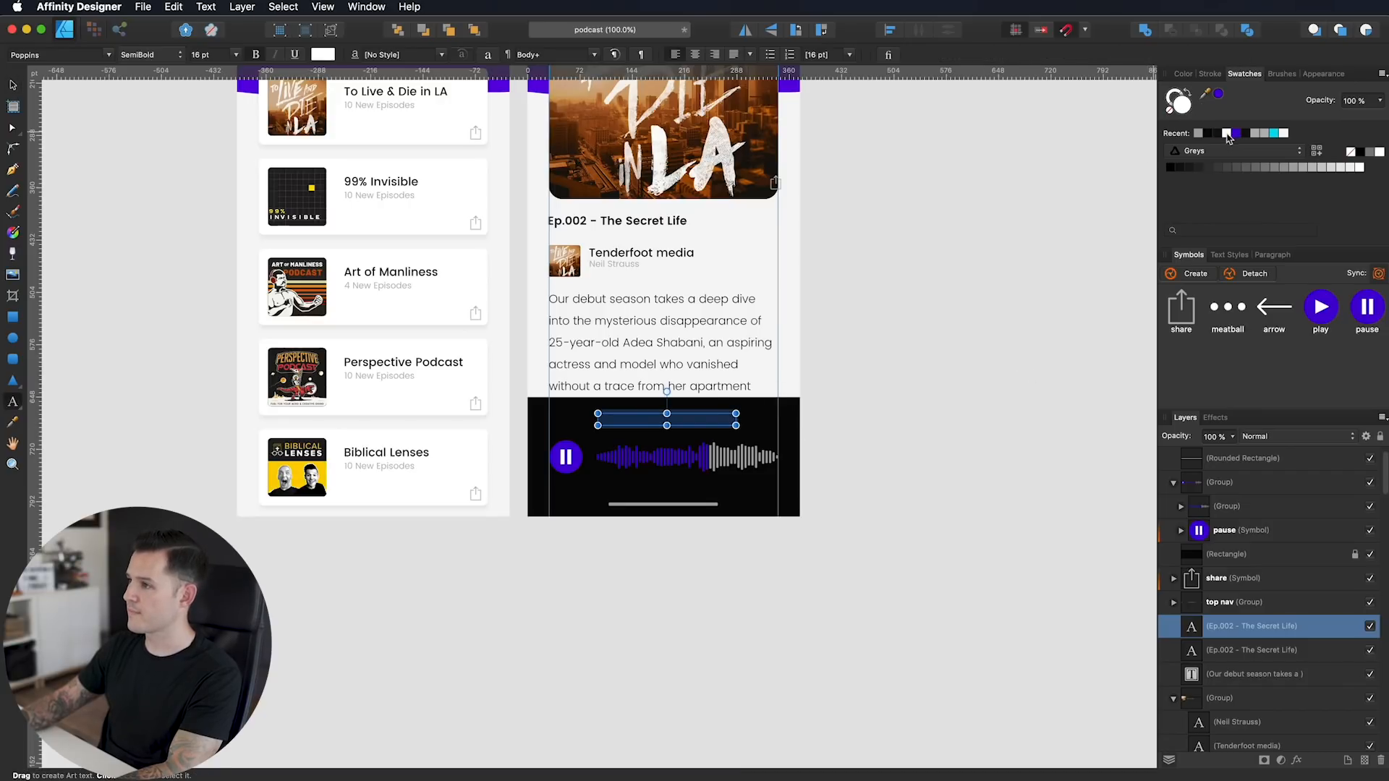
pyautogui.click(1183, 74)
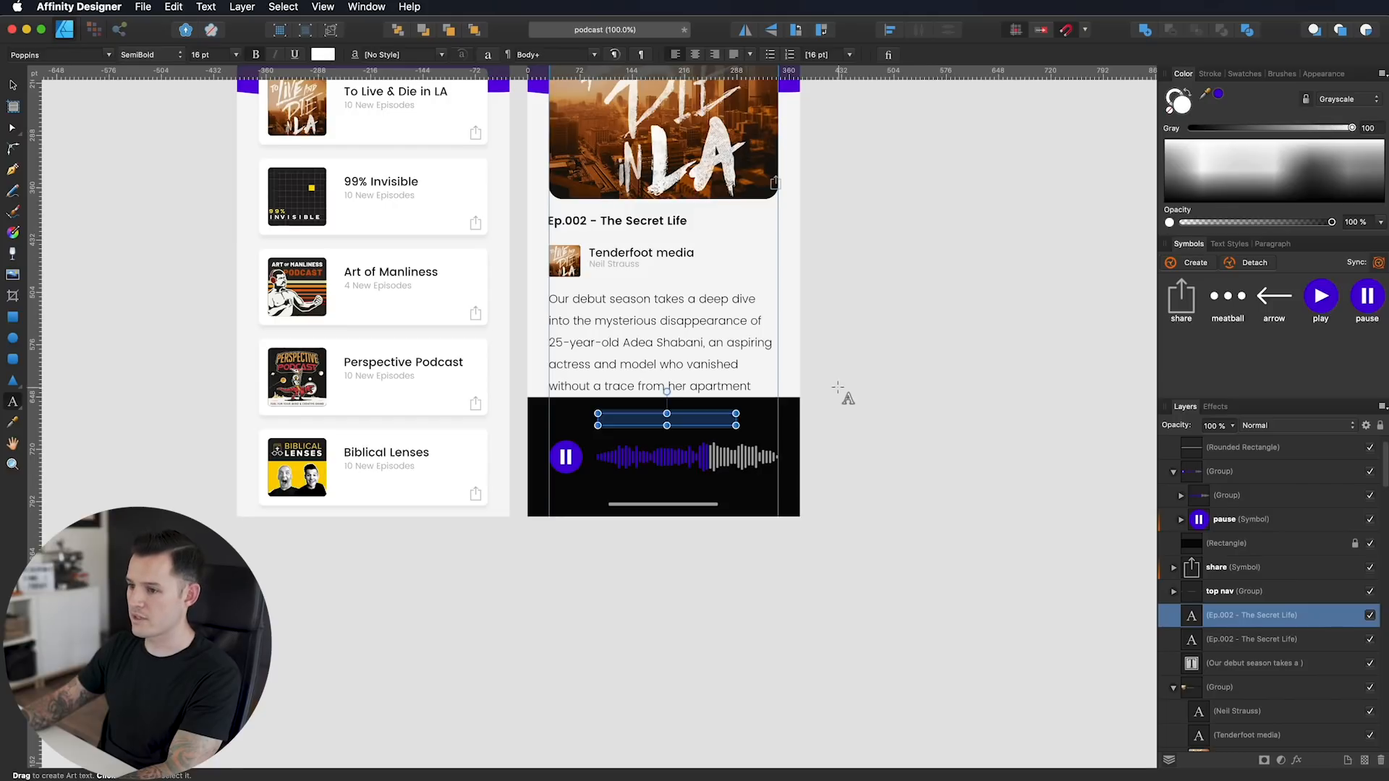
pyautogui.press('Escape')
pyautogui.click(13, 85)
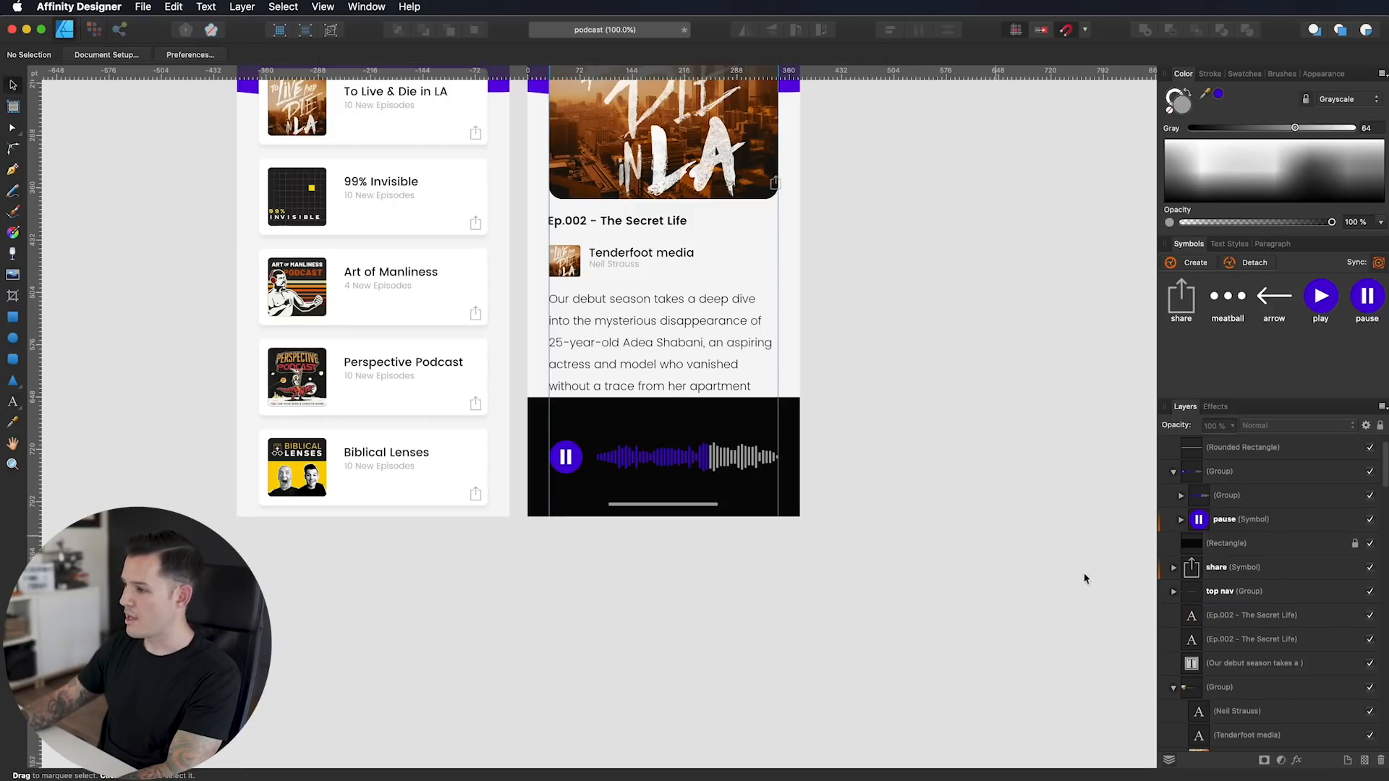
# Step: Move the copied episode title up the layer order, above the player background and controls
pyautogui.press('super+z')
pyautogui.press('super+]')
pyautogui.press('super+]')
pyautogui.press('super+]')
pyautogui.press('super+]')
pyautogui.press('super+]')
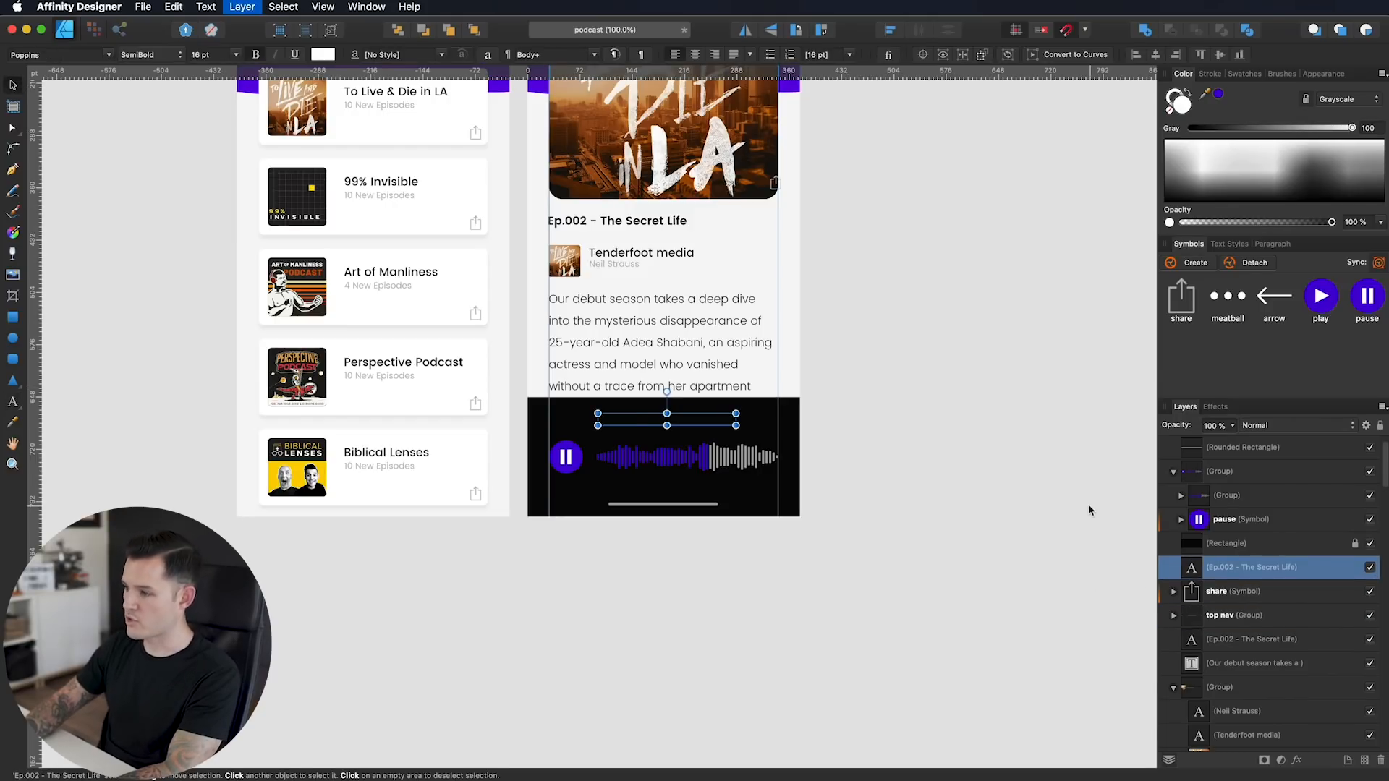
pyautogui.press('super+2')
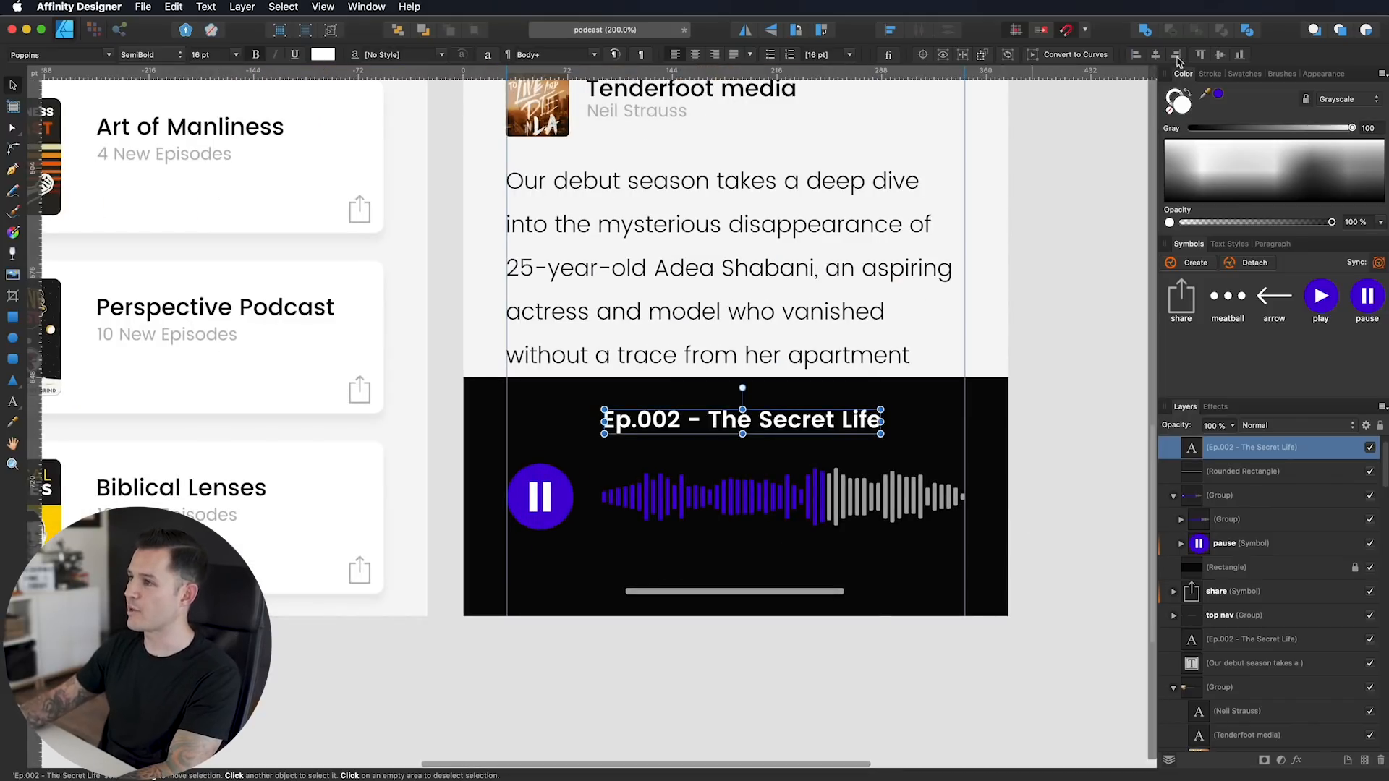
# Step: Set the player title to Medium weight and centre it horizontally, and lower the pause-and-waveform group slightly
pyautogui.click(1155, 56)
pyautogui.click(158, 55)
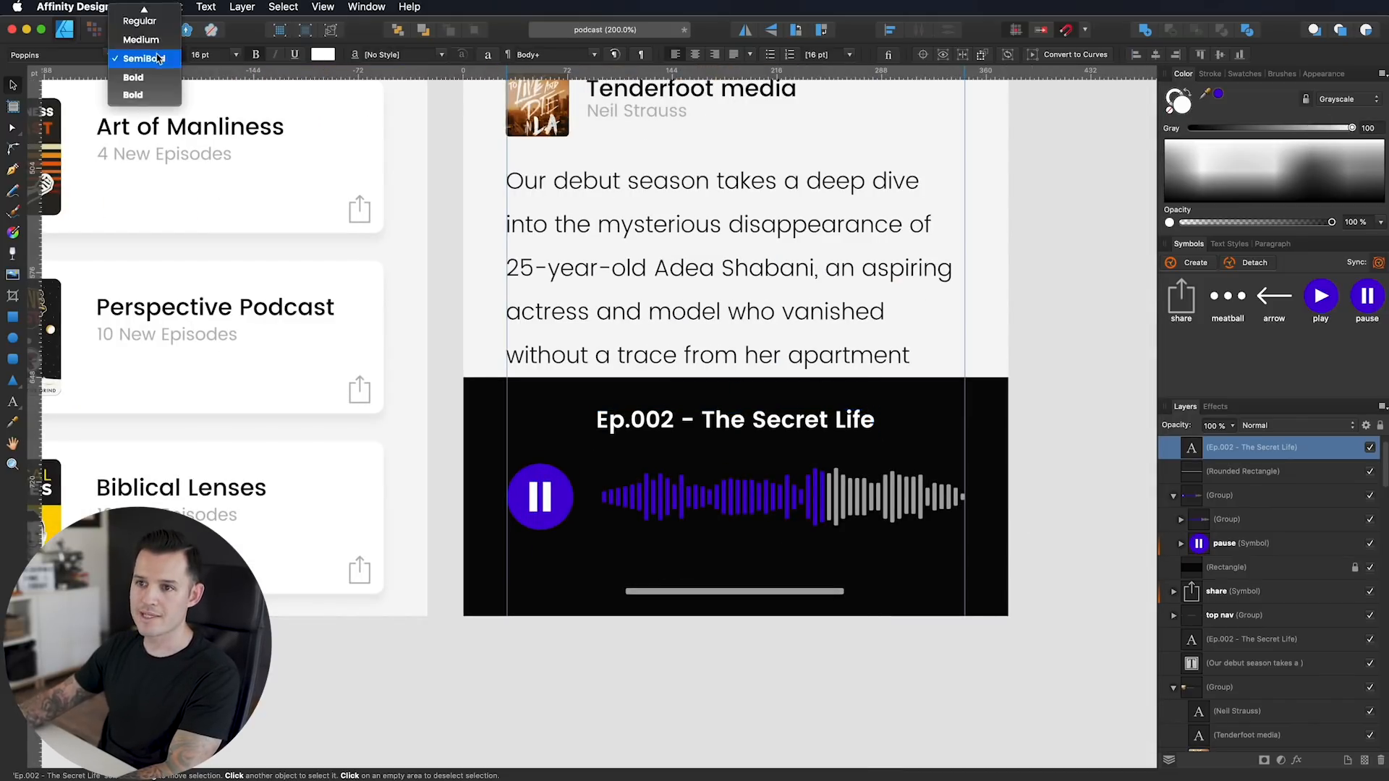
pyautogui.click(159, 43)
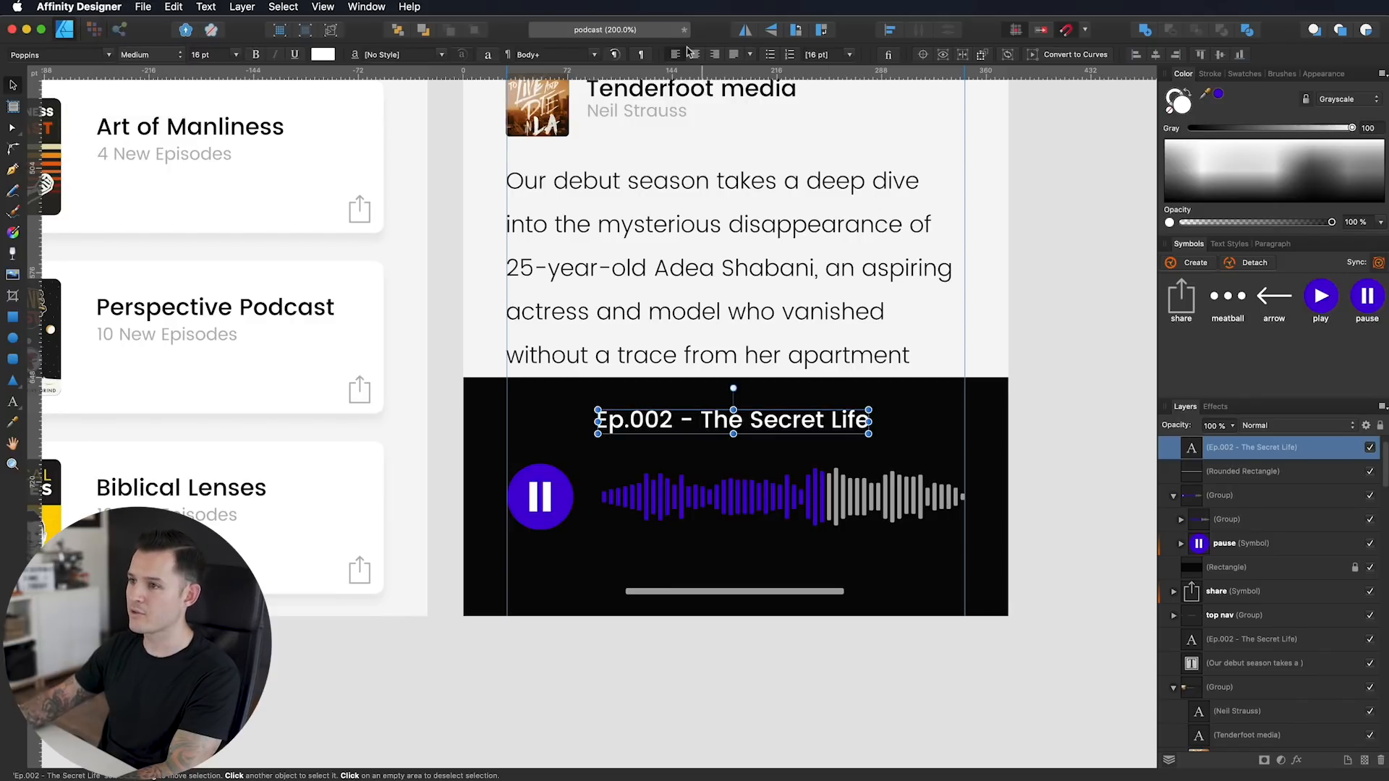
pyautogui.click(1155, 56)
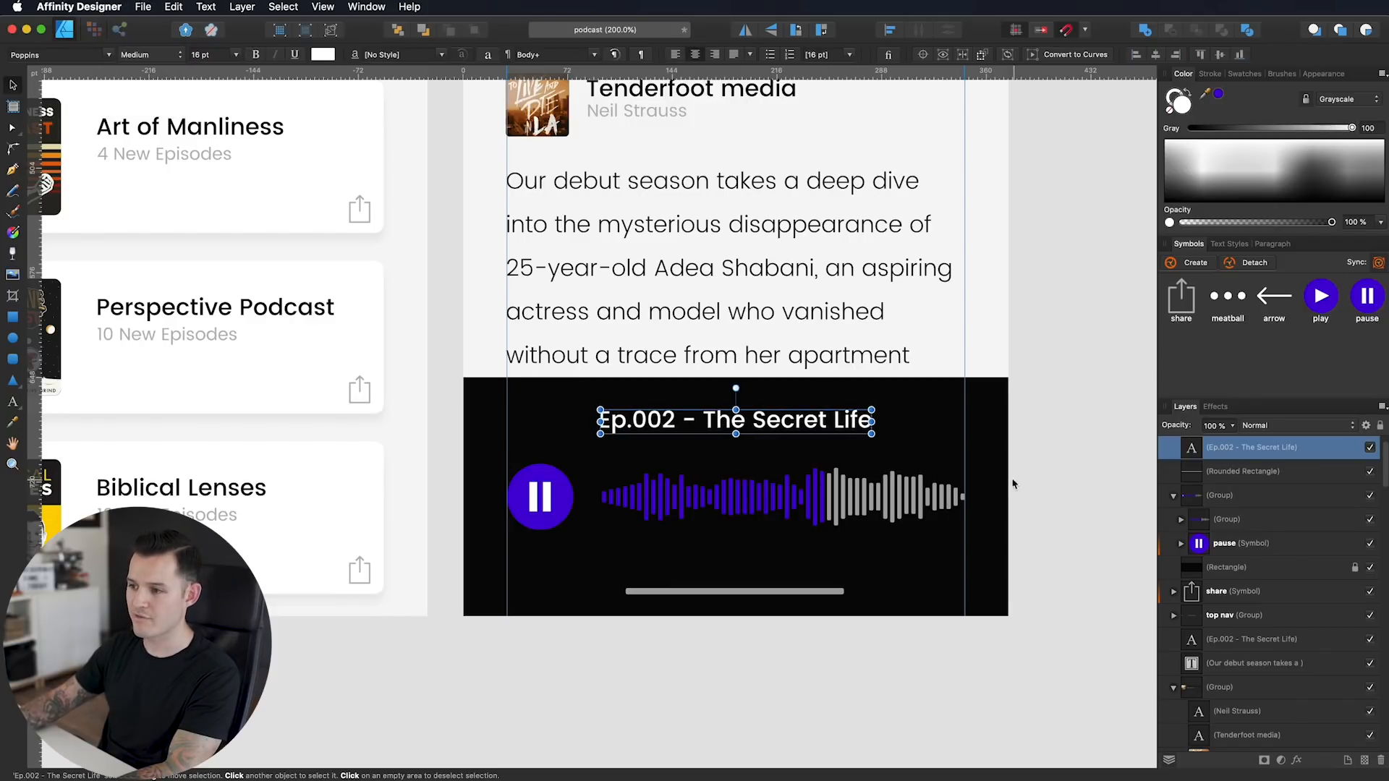
pyautogui.moveTo(778, 494); pyautogui.dragTo(779, 499)
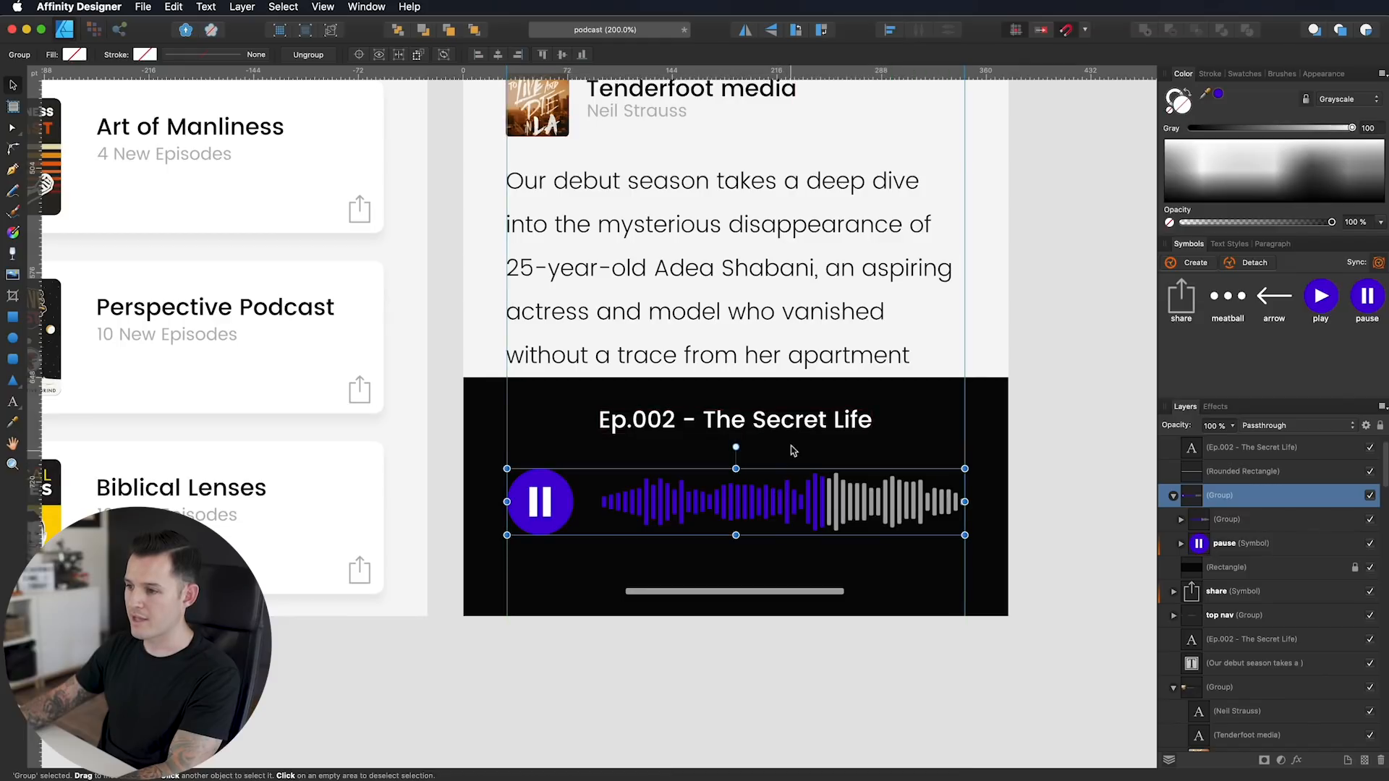
pyautogui.click(794, 428)
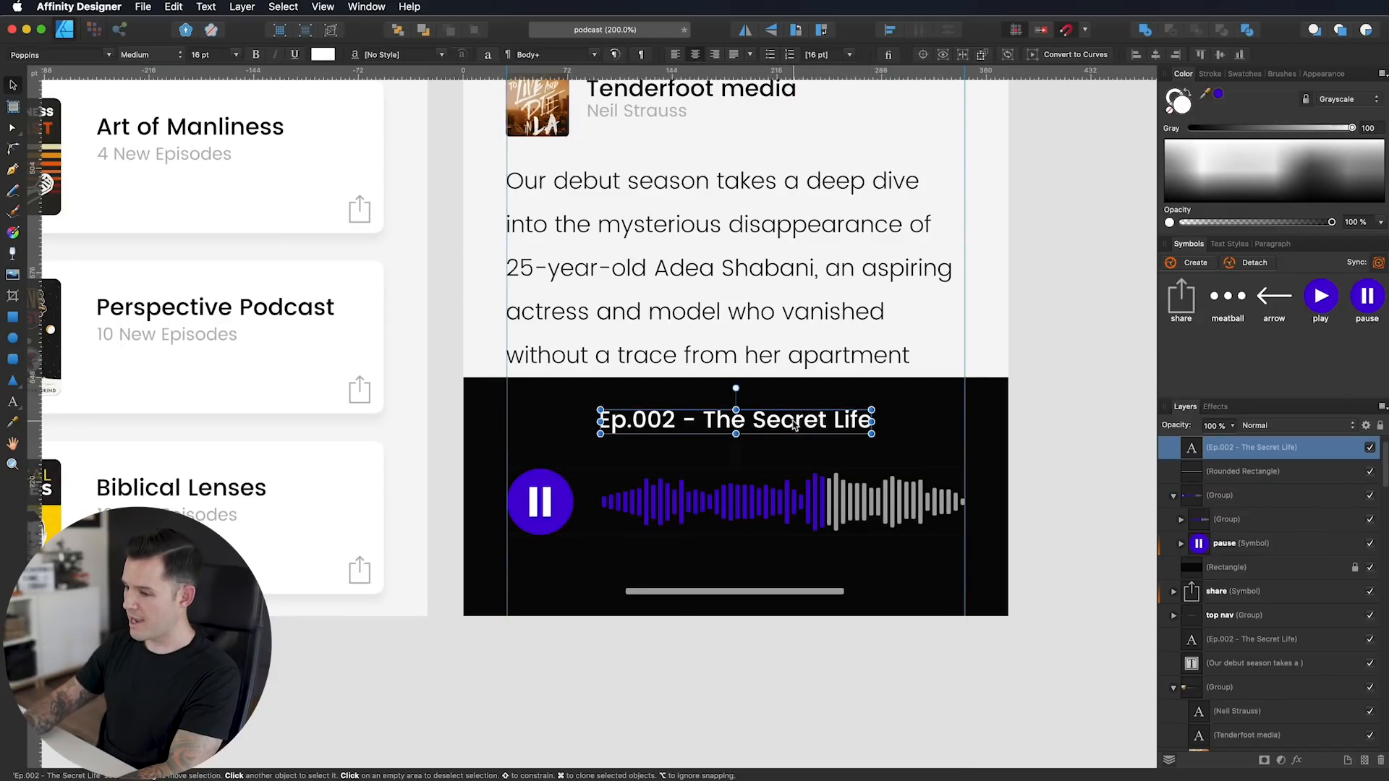
# Step: Draw a small unfilled circle with a white 1.5 pt outline against the right margin guide, beside the player title
pyautogui.press('super+equal')
pyautogui.moveTo(805, 442); pyautogui.dragTo(522, 427)
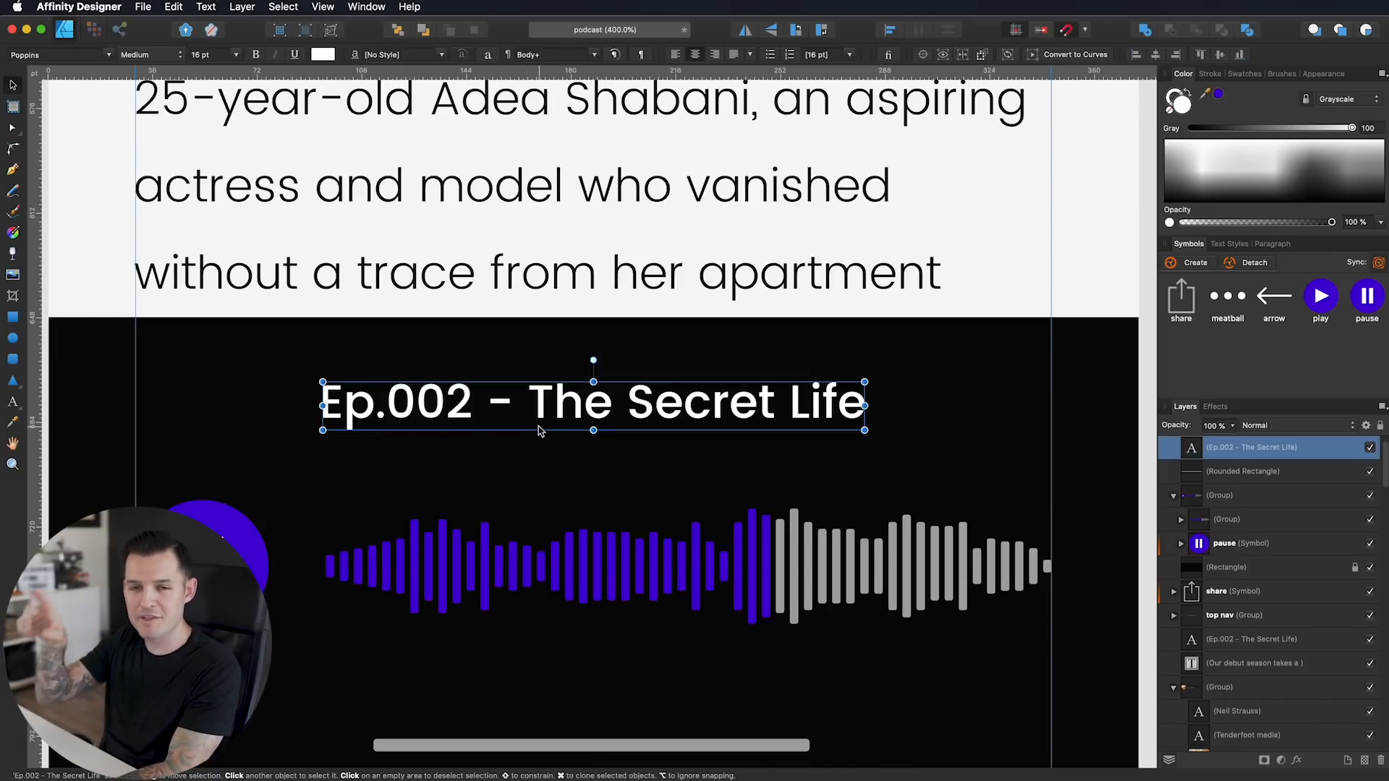
pyautogui.hscroll(4, 550, 434)
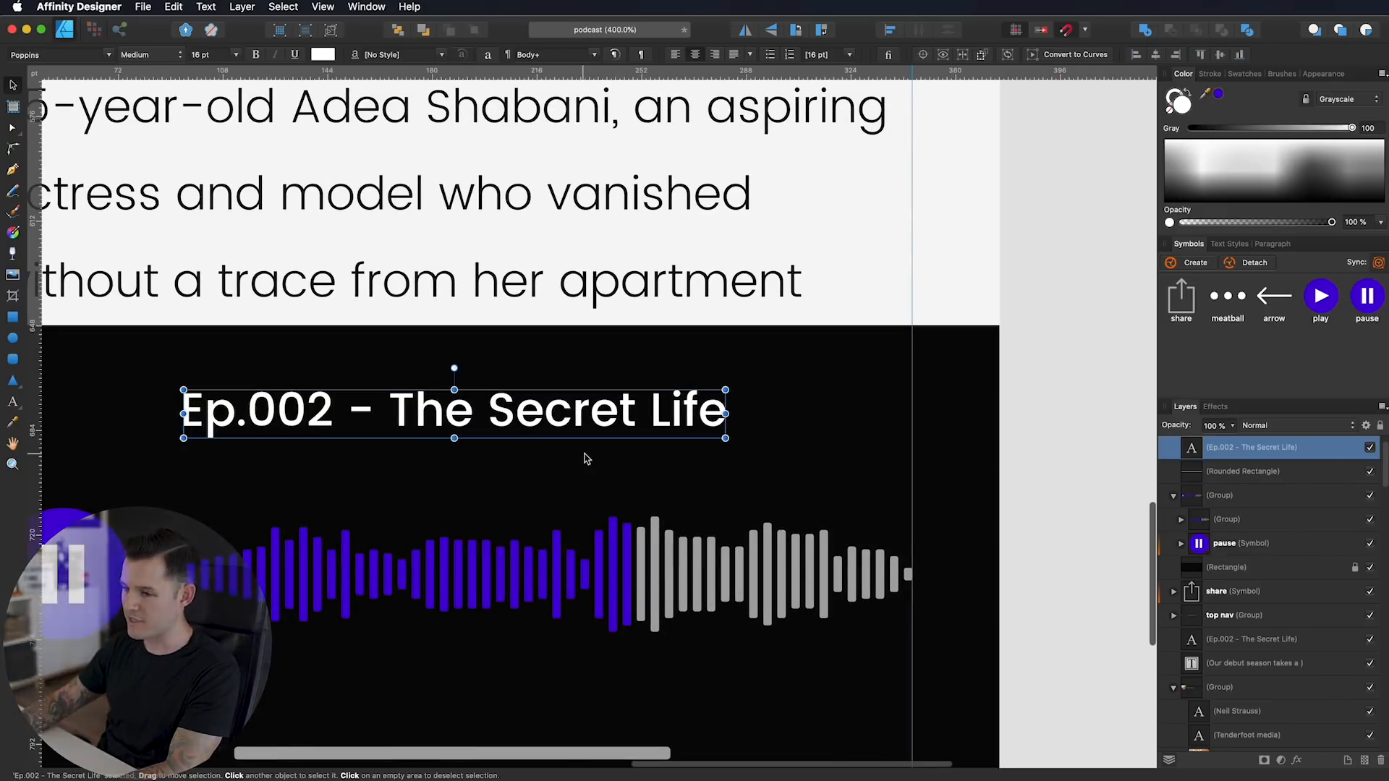
pyautogui.press('m')
pyautogui.moveTo(853, 390); pyautogui.dragTo(929, 469)
pyautogui.hotkey('shift', 'x')
pyautogui.click(1174, 95)
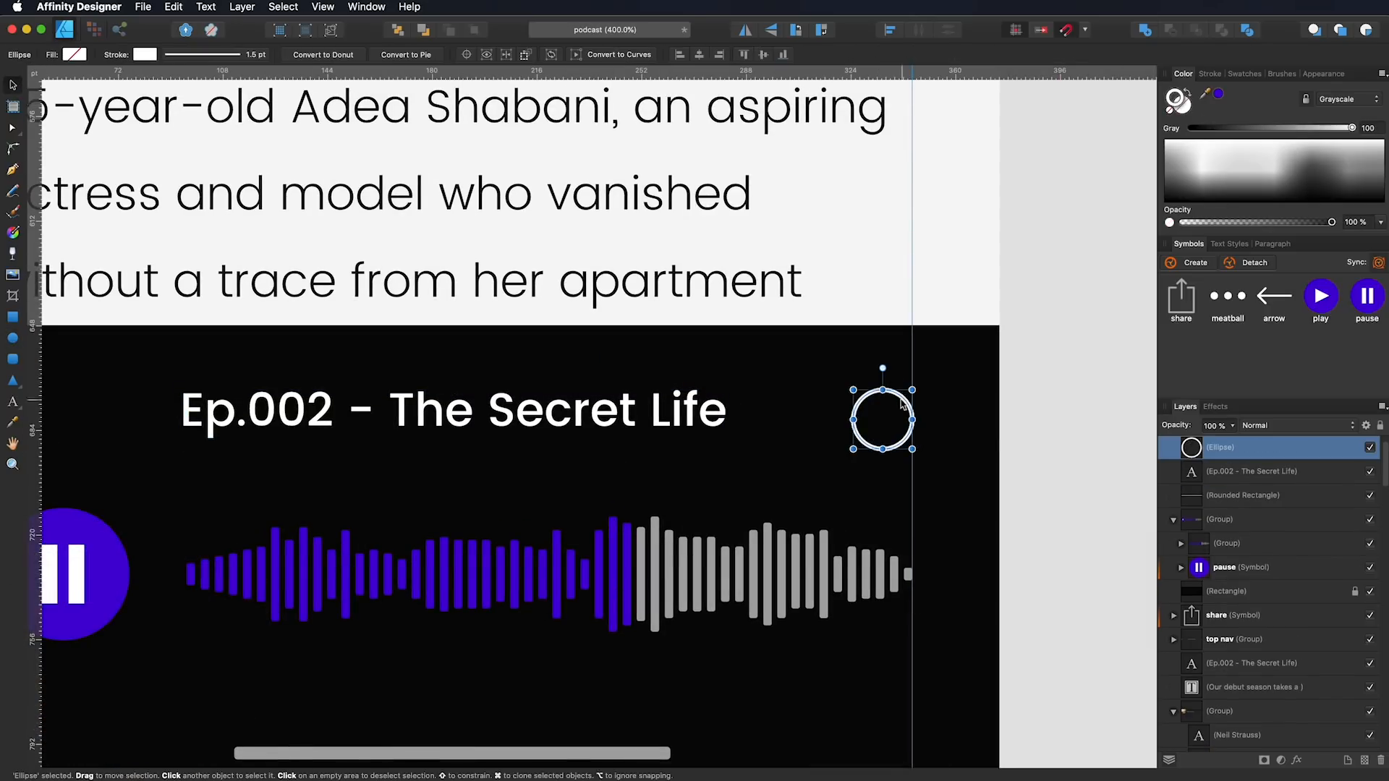
pyautogui.moveTo(891, 399); pyautogui.dragTo(891, 388)
# Step: Subtract a square from the circle's upper-left quarter and delete the centre node to leave an open three-quarter arc
pyautogui.press('super+plus')
pyautogui.moveTo(702, 375); pyautogui.dragTo(403, 344)
pyautogui.click(622, 54)
pyautogui.click(13, 317)
pyautogui.press('v')
pyautogui.moveTo(637, 289)
pyautogui.mouseDown()
pyautogui.moveTo(715, 368)
pyautogui.moveTo(669, 377)
pyautogui.mouseUp()
pyautogui.hotkey('shift', 'x')
pyautogui.keyDown('shift'); pyautogui.click(764, 347); pyautogui.keyUp('shift')
pyautogui.click(1170, 30)
pyautogui.press('a')
pyautogui.click(725, 372)
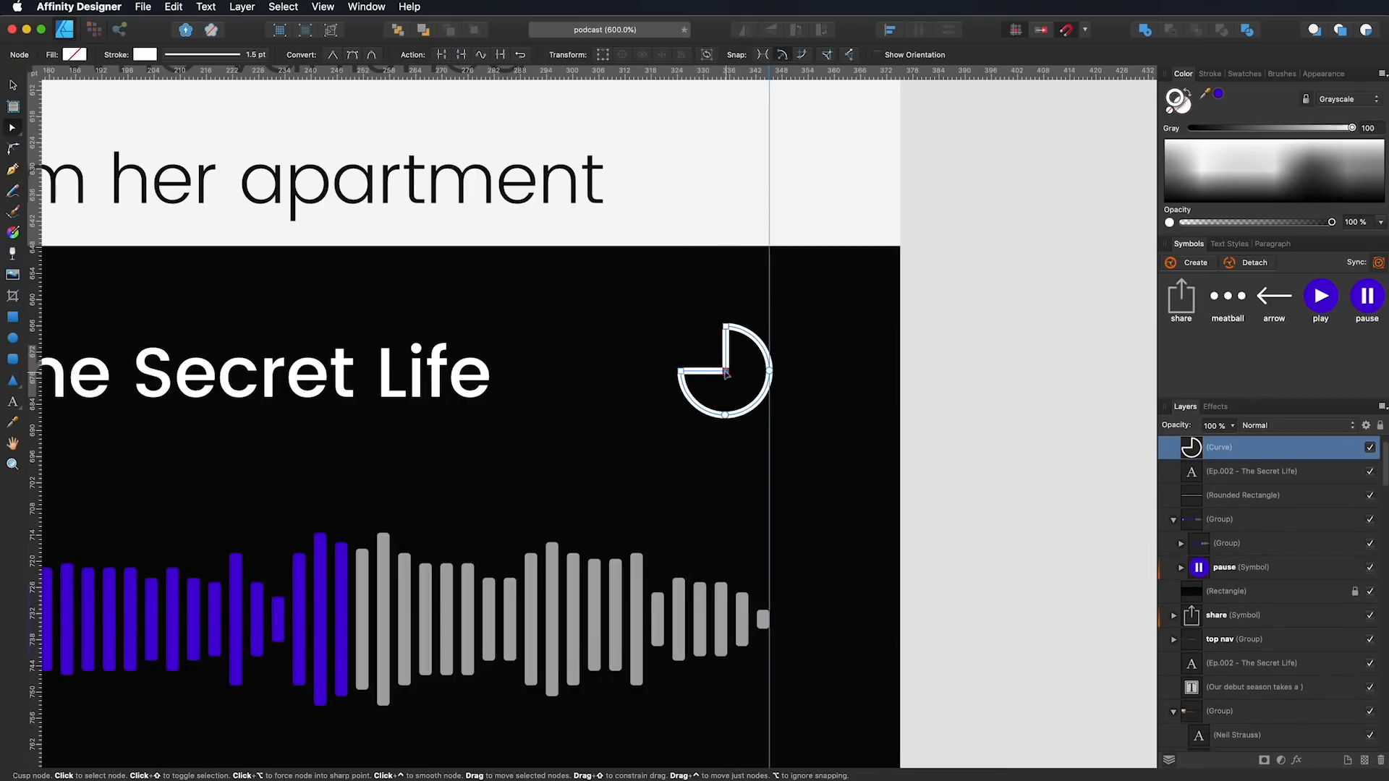
pyautogui.press('Delete')
pyautogui.press('v')
pyautogui.click(1074, 425)
pyautogui.hscroll(-1, 723, 405)
pyautogui.click(19, 386)
pyautogui.click(113, 522)
pyautogui.moveTo(510, 311); pyautogui.dragTo(640, 441)
pyautogui.moveTo(602, 349); pyautogui.dragTo(621, 342)
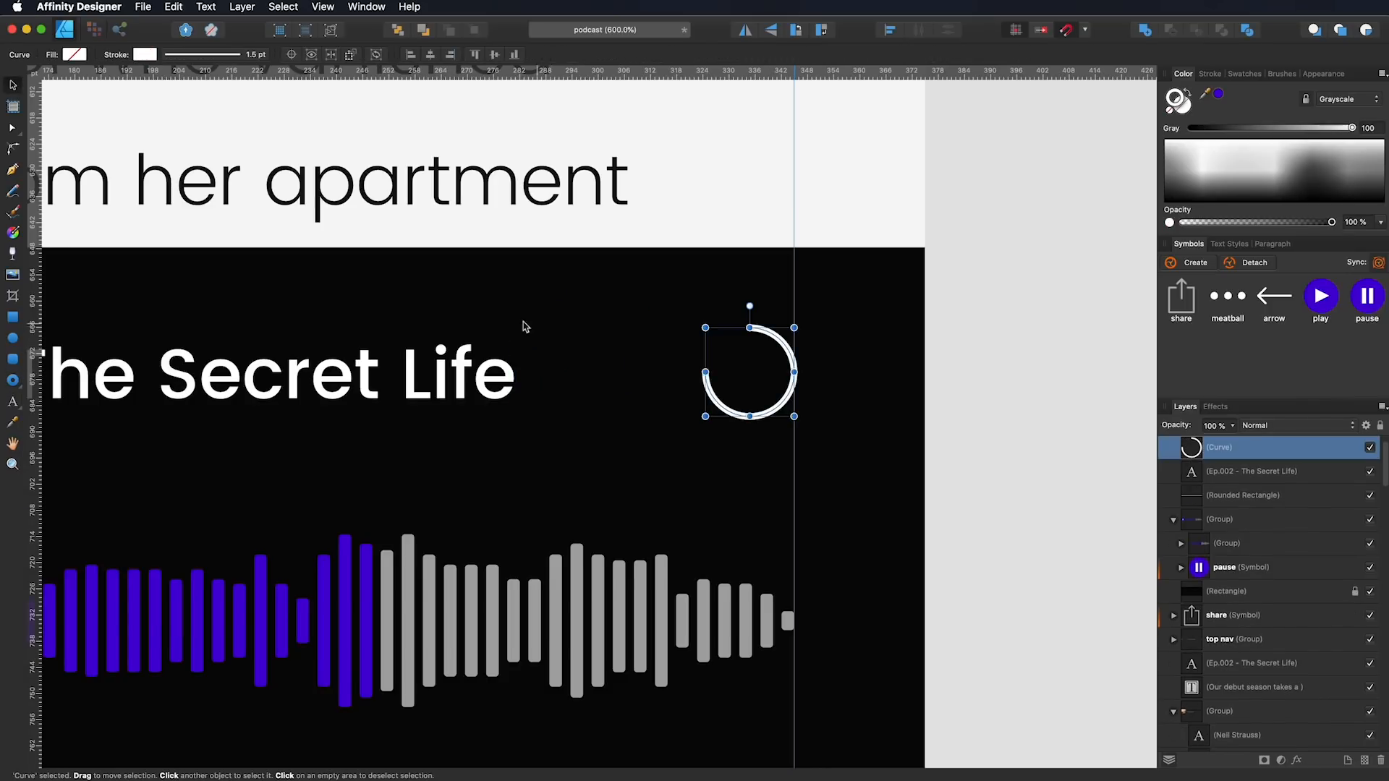
# Step: Add a small white triangle as an arrowhead at the upper end of the arc
pyautogui.press('super+plus')
pyautogui.moveTo(603, 289); pyautogui.dragTo(634, 319)
pyautogui.moveTo(618, 268)
pyautogui.mouseDown()
pyautogui.moveTo(580, 305)
pyautogui.moveTo(771, 303)
pyautogui.mouseUp()
# Step: Place the text "15" inside the arc and group it with the arc and arrowhead as a skip icon
pyautogui.moveTo(394, 367); pyautogui.dragTo(742, 367)
pyautogui.write('15')
pyautogui.moveTo(263, 373); pyautogui.dragTo(687, 370)
pyautogui.moveTo(722, 393)
pyautogui.mouseDown()
pyautogui.moveTo(736, 374)
pyautogui.moveTo(787, 365)
pyautogui.mouseUp()
pyautogui.keyDown('shift'); pyautogui.click(771, 304); pyautogui.keyUp('shift')
pyautogui.keyDown('shift'); pyautogui.click(822, 325); pyautogui.keyUp('shift')
pyautogui.press('super+g')
# Step: Duplicate the 15-second skip icon to the left margin guide, level with the original
pyautogui.press('super+minus')
pyautogui.press('super+minus')
pyautogui.press('super+minus')
pyautogui.hscroll(-4, 998, 388)
pyautogui.moveTo(968, 389); pyautogui.dragTo(319, 389)
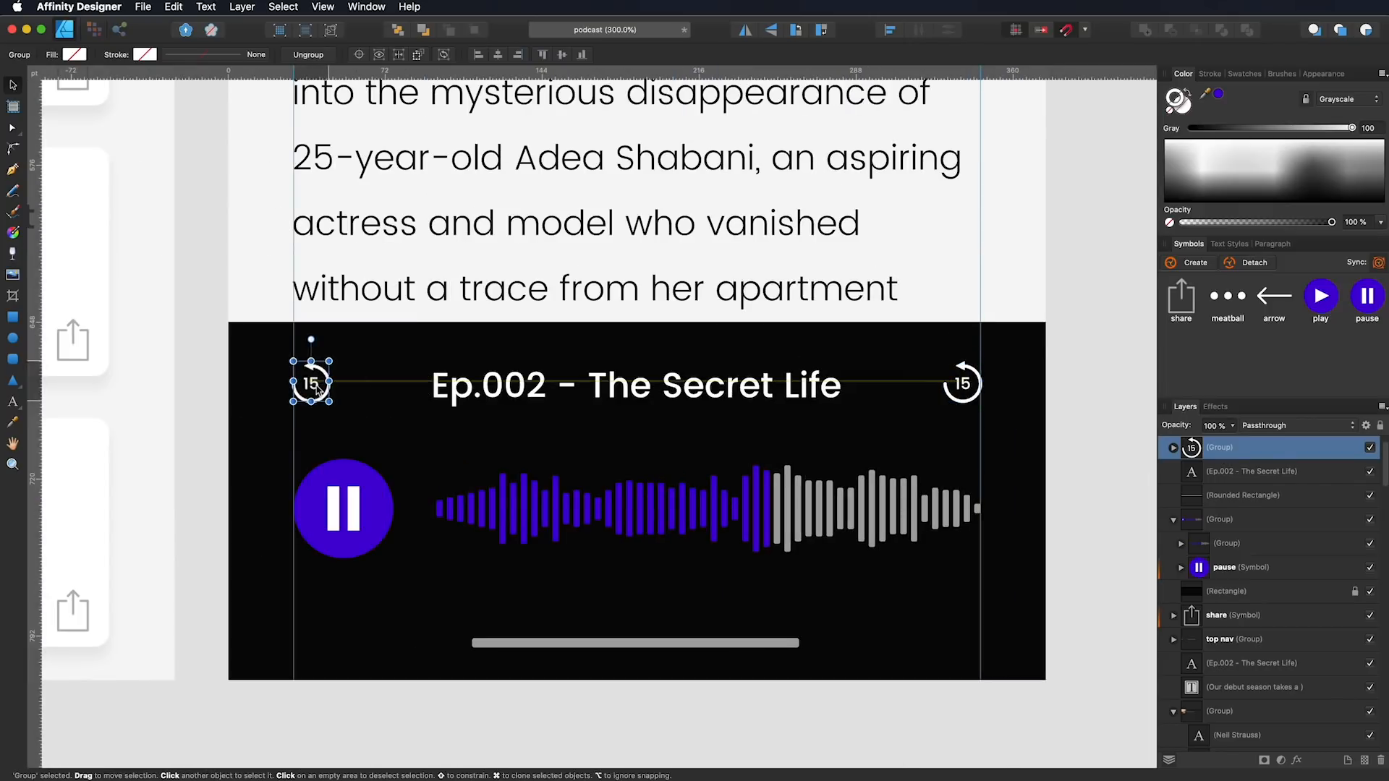
# Step: Mirror the arc and arrowhead of the right-hand skip icon horizontally, leaving its "15" text unflipped
pyautogui.press('super+plus')
pyautogui.press('super+plus')
pyautogui.press('super+plus')
pyautogui.press('super+plus')
pyautogui.doubleClick(804, 402)
pyautogui.click(846, 366)
pyautogui.click(745, 30)
pyautogui.click(936, 347)
pyautogui.press('super+minus')
pyautogui.press('super+minus')
pyautogui.press('super+minus')
pyautogui.press('super+minus')
pyautogui.press('super+minus')
pyautogui.press('super+minus')
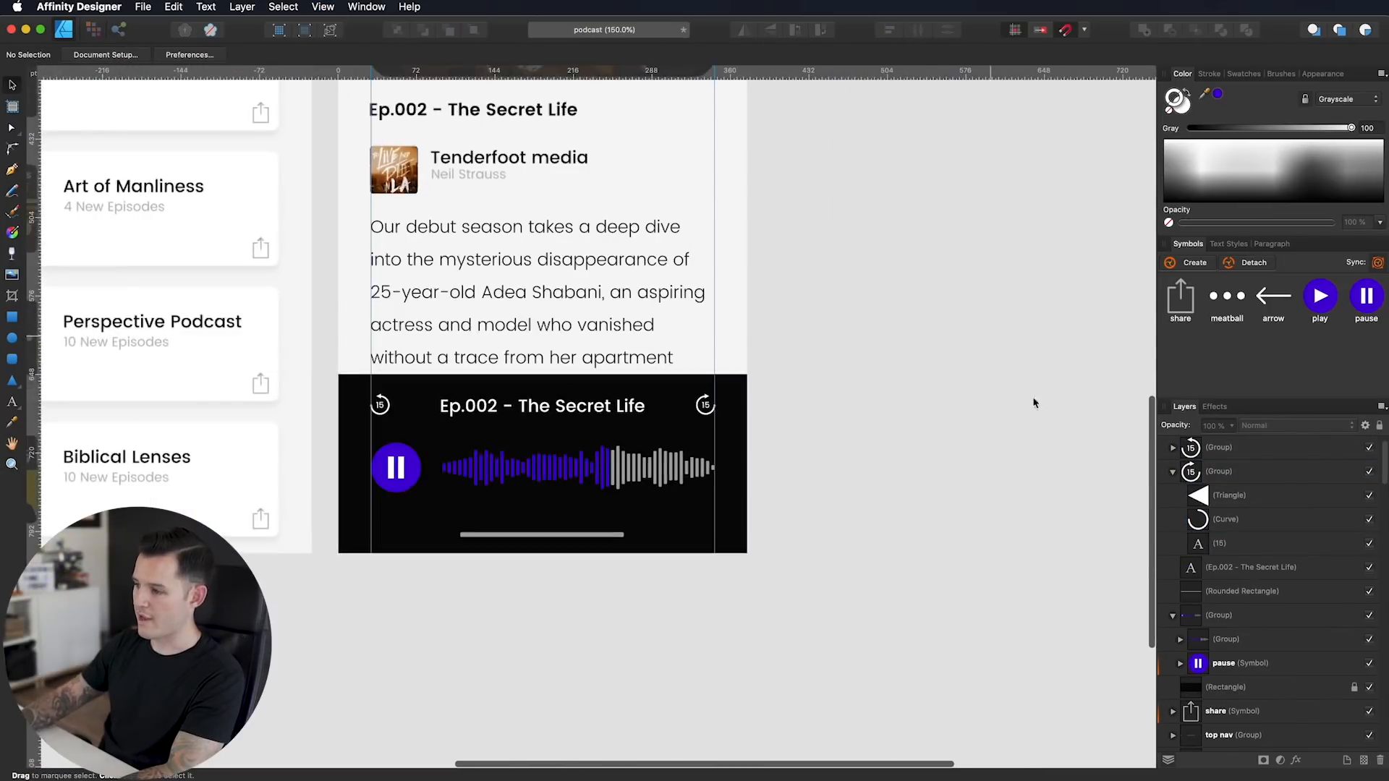
# Step: Group all player elements including the black background, name the group "player" and turn it into a symbol
pyautogui.moveTo(853, 601); pyautogui.dragTo(335, 388)
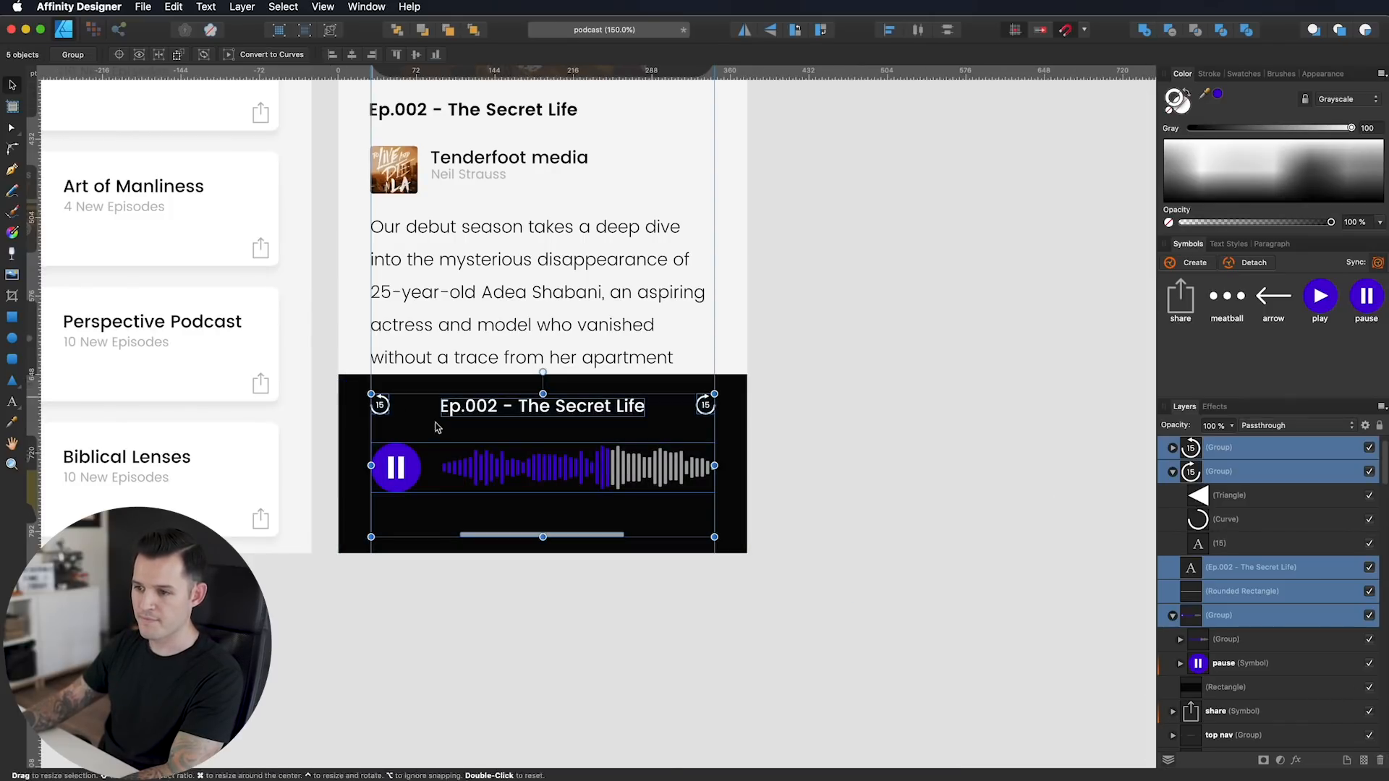
pyautogui.keyDown('shift'); pyautogui.click(741, 405); pyautogui.keyUp('shift')
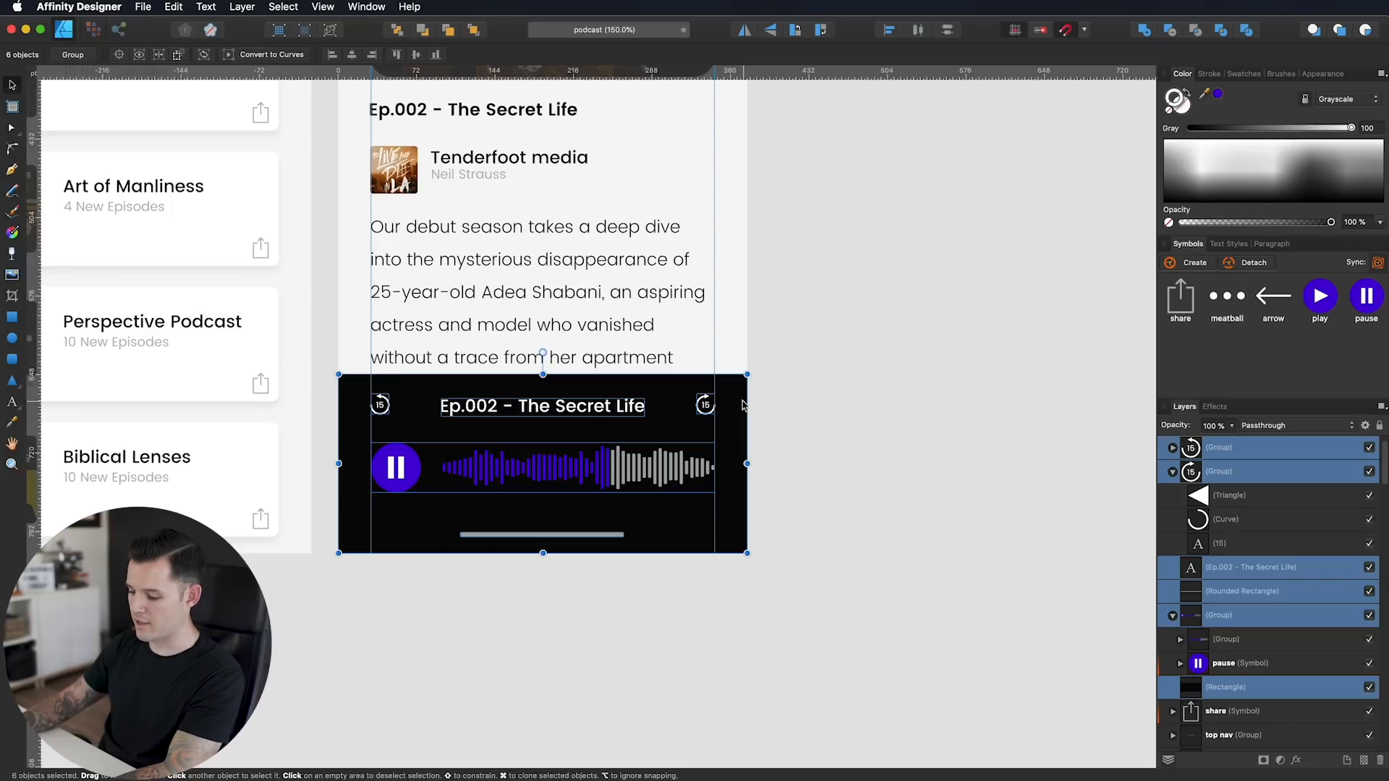
pyautogui.press('super+g')
pyautogui.click(1369, 448)
pyautogui.click(1369, 448)
pyautogui.write('player')
pyautogui.press('Return')
pyautogui.press('super+minus')
pyautogui.press('super+minus')
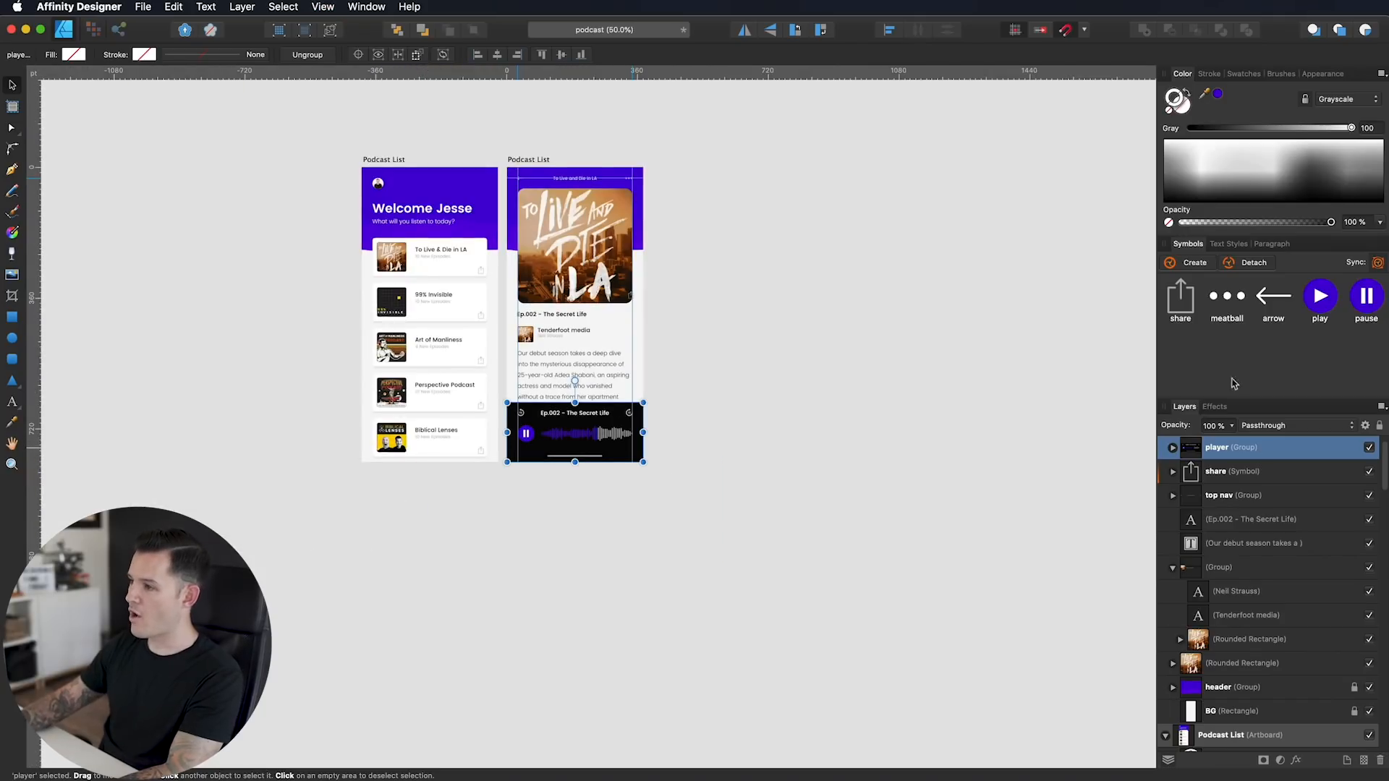
pyautogui.click(1195, 265)
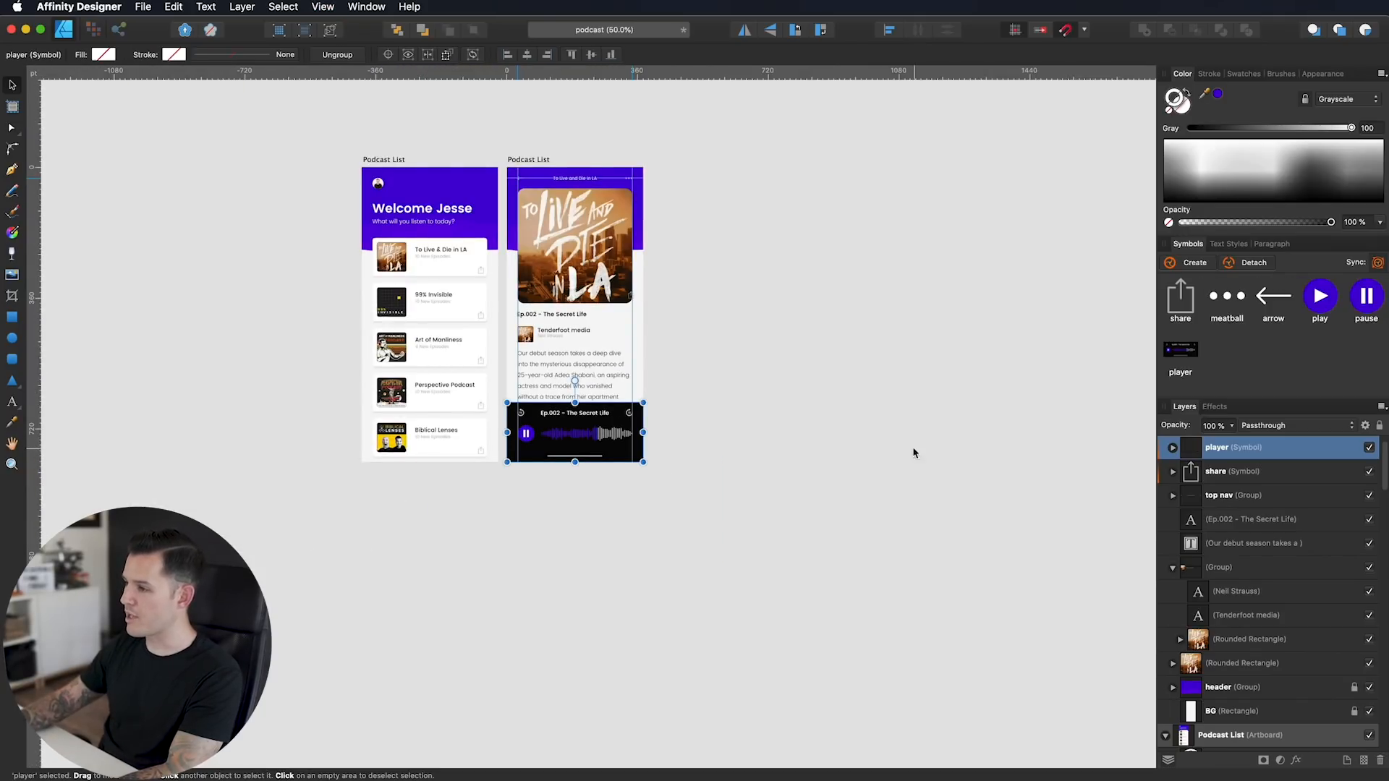
# Step: Duplicate the player symbol onto the bottom of the welcome screen's artboard, flush with its side and bottom edges
pyautogui.hscroll(-3, 915, 453)
pyautogui.press('super+plus')
pyautogui.press('super+plus')
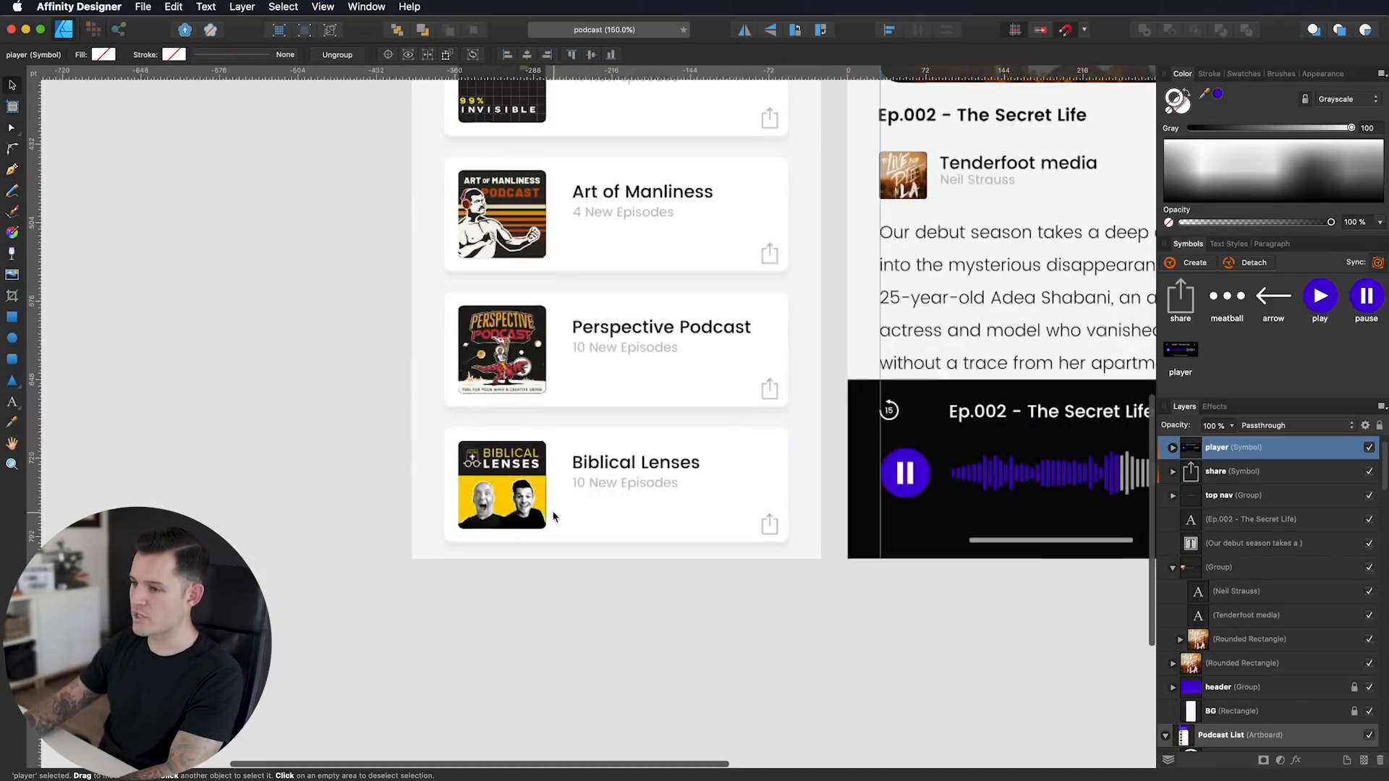
pyautogui.hscroll(5, 553, 517)
pyautogui.moveTo(895, 490); pyautogui.dragTo(458, 491)
pyautogui.scroll(-4, 473, 616)
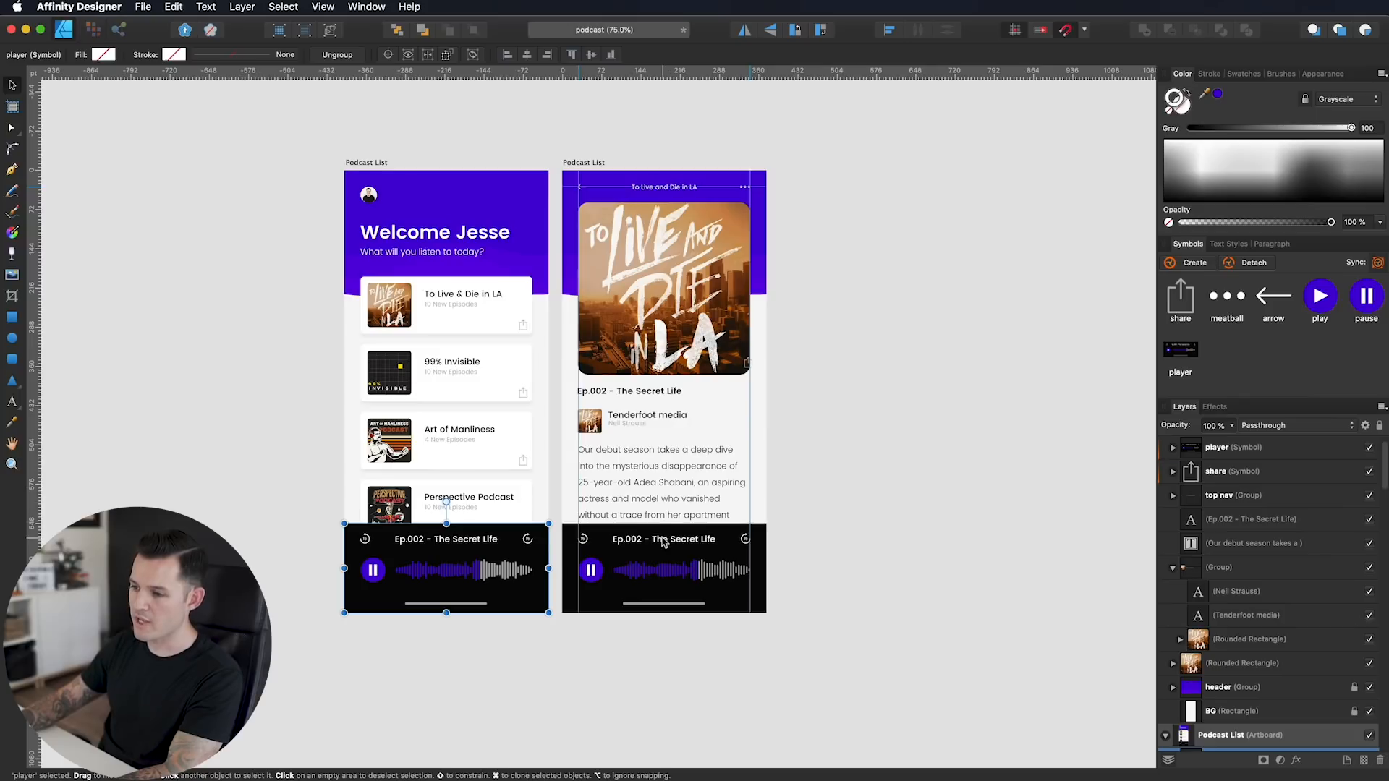
# Step: Set the fill of the player symbol's background rectangle to a near-black gray of 6
pyautogui.click(664, 542)
pyautogui.doubleClick(731, 555)
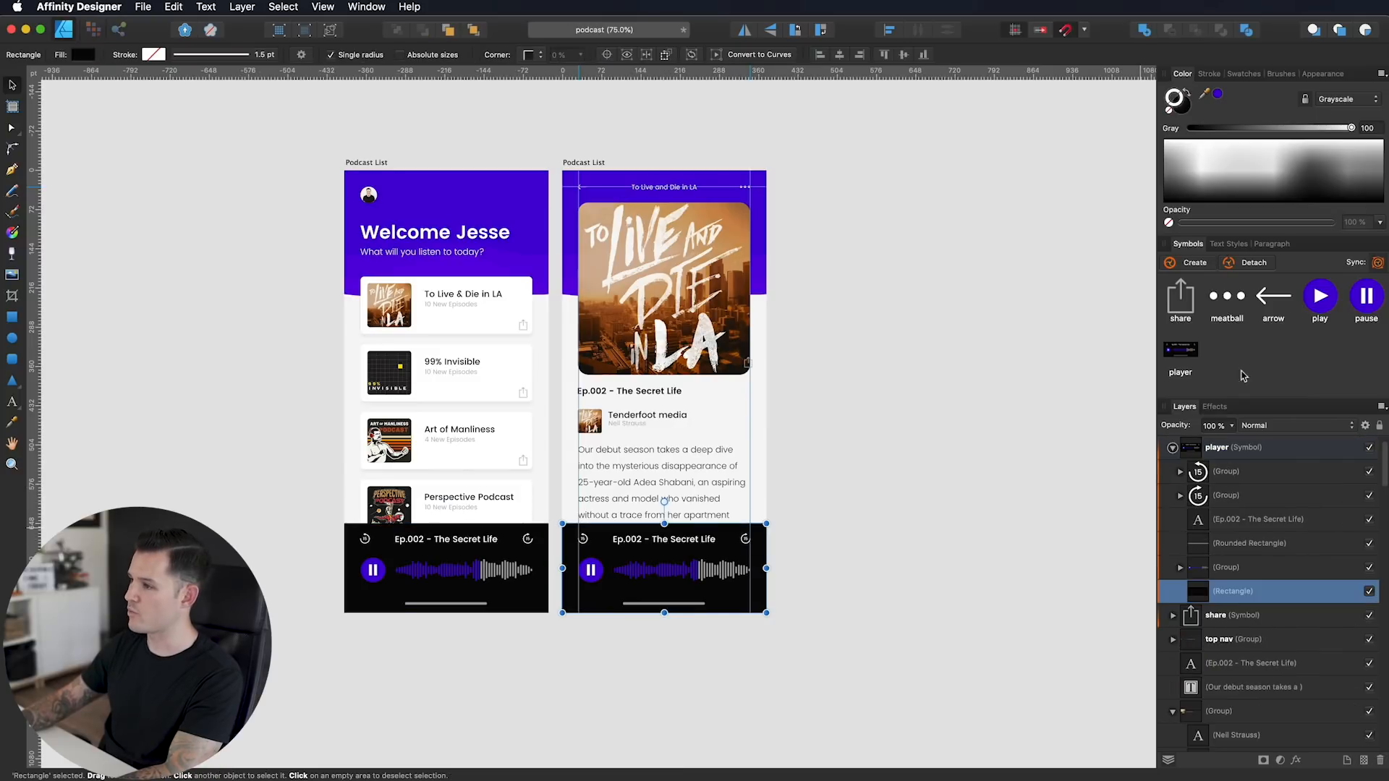
pyautogui.click(1263, 156)
pyautogui.click(1185, 113)
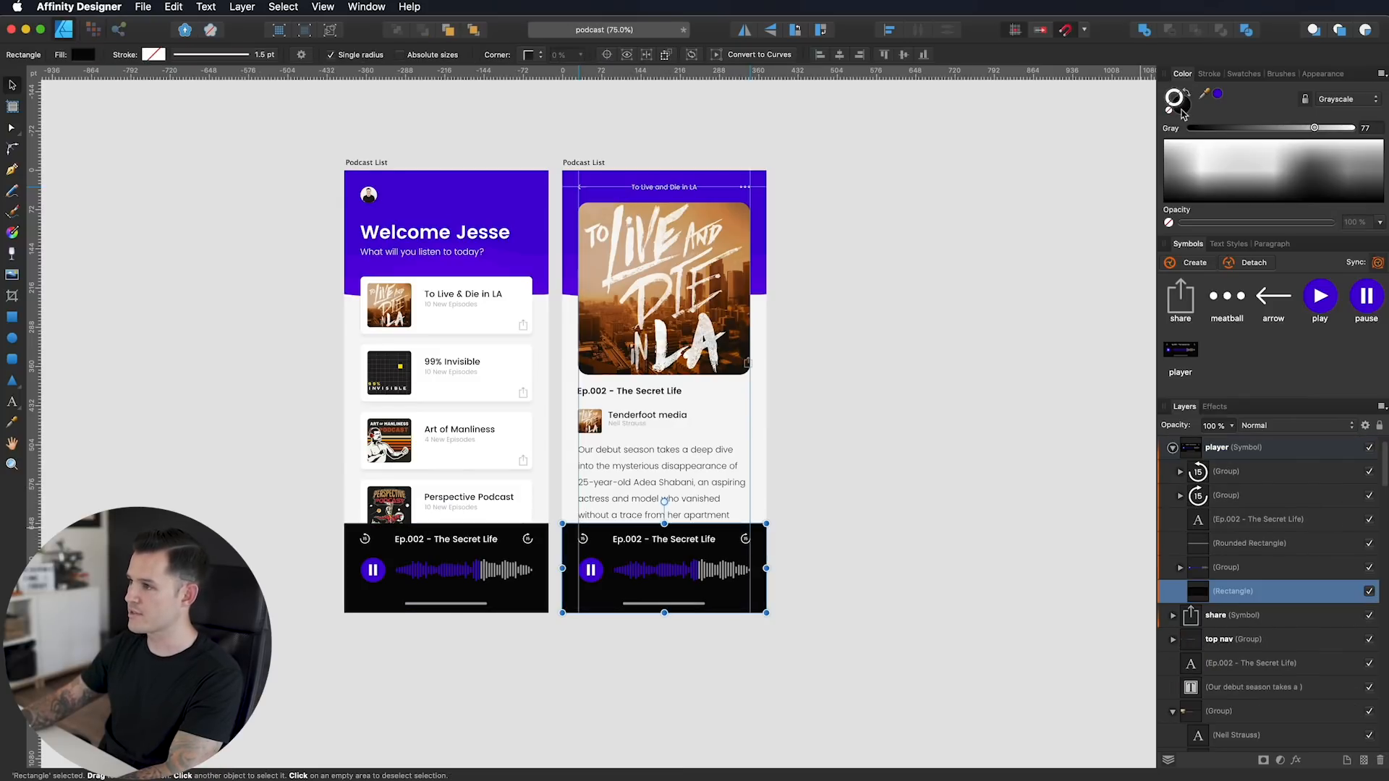
pyautogui.moveTo(1232, 176); pyautogui.dragTo(1237, 208)
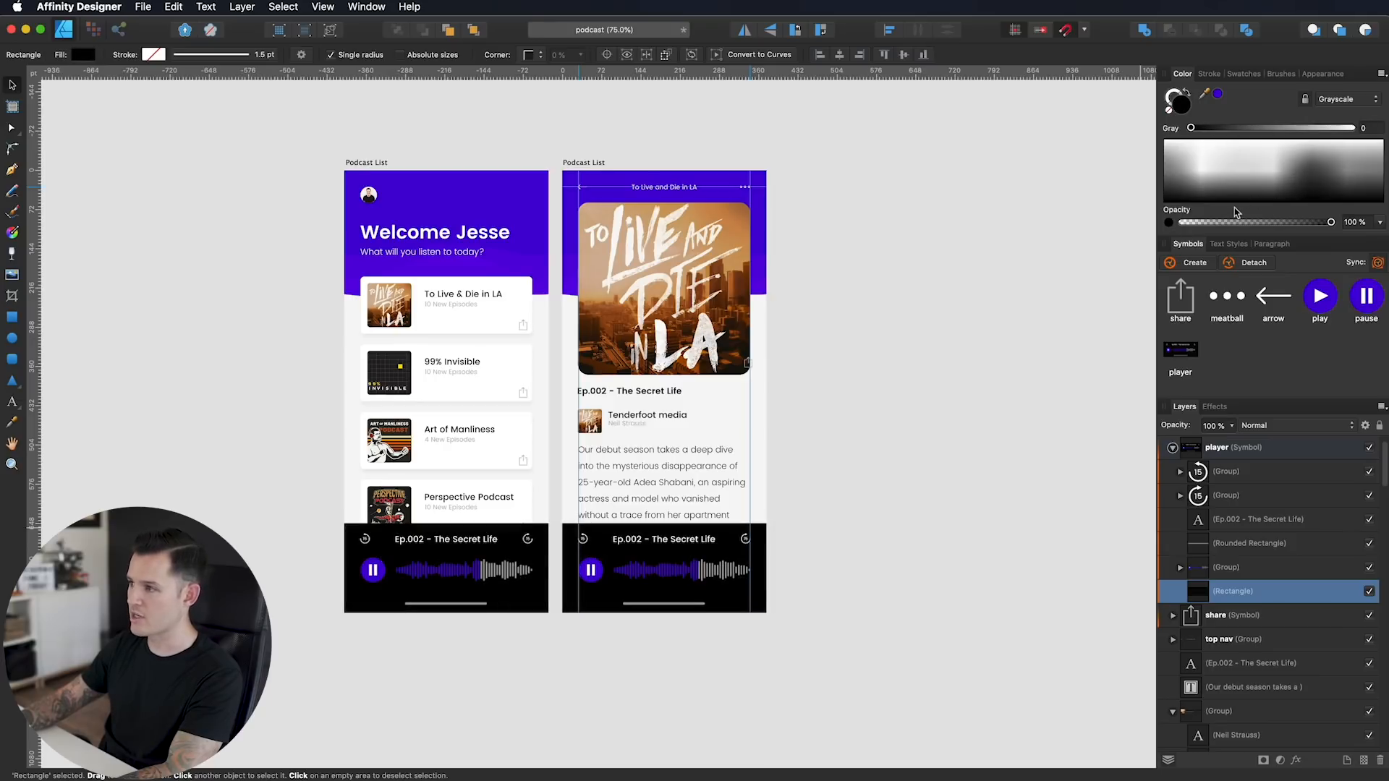
pyautogui.click(1011, 350)
pyautogui.hscroll(-2, 839, 432)
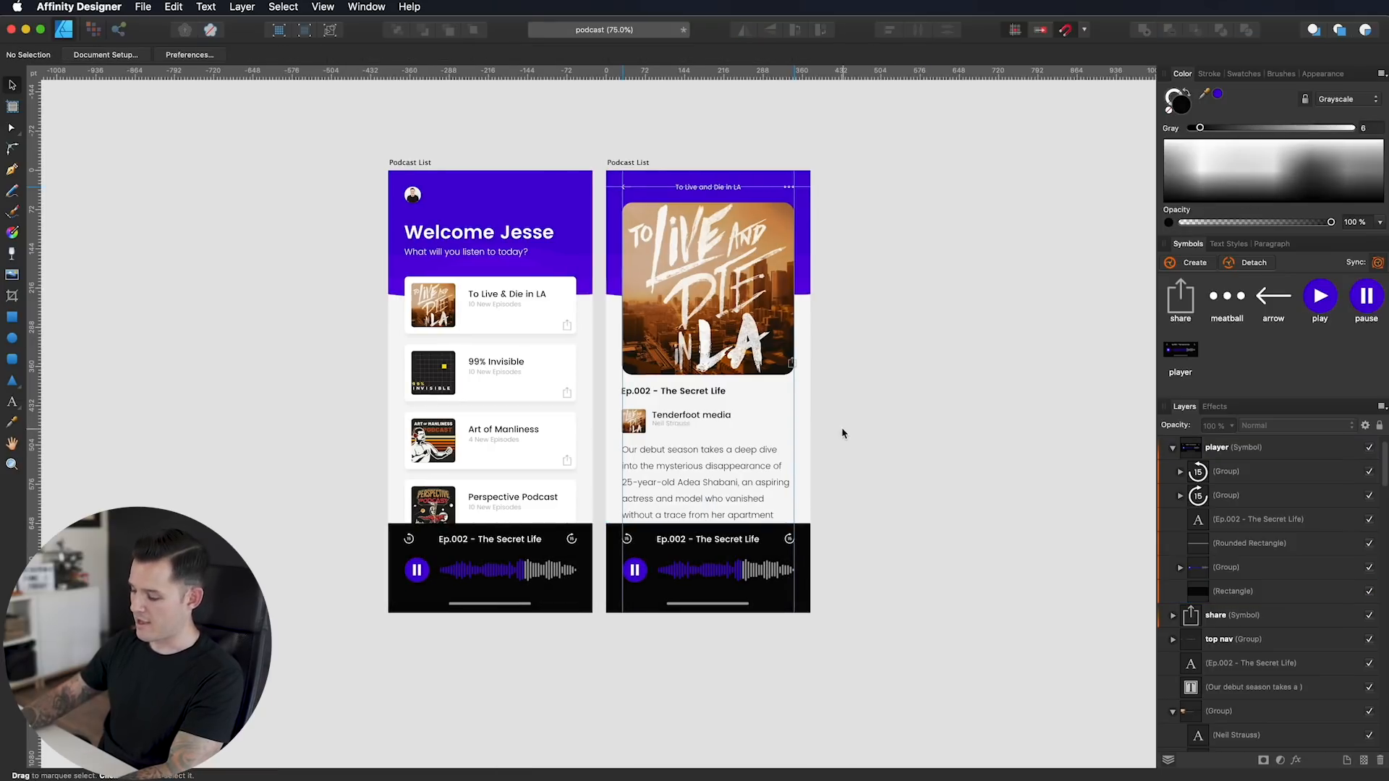
# Step: Copy the meatball symbol from the detail screen's top nav into the welcome screen's header, opposite the avatar
pyautogui.scroll(6, 611, 403)
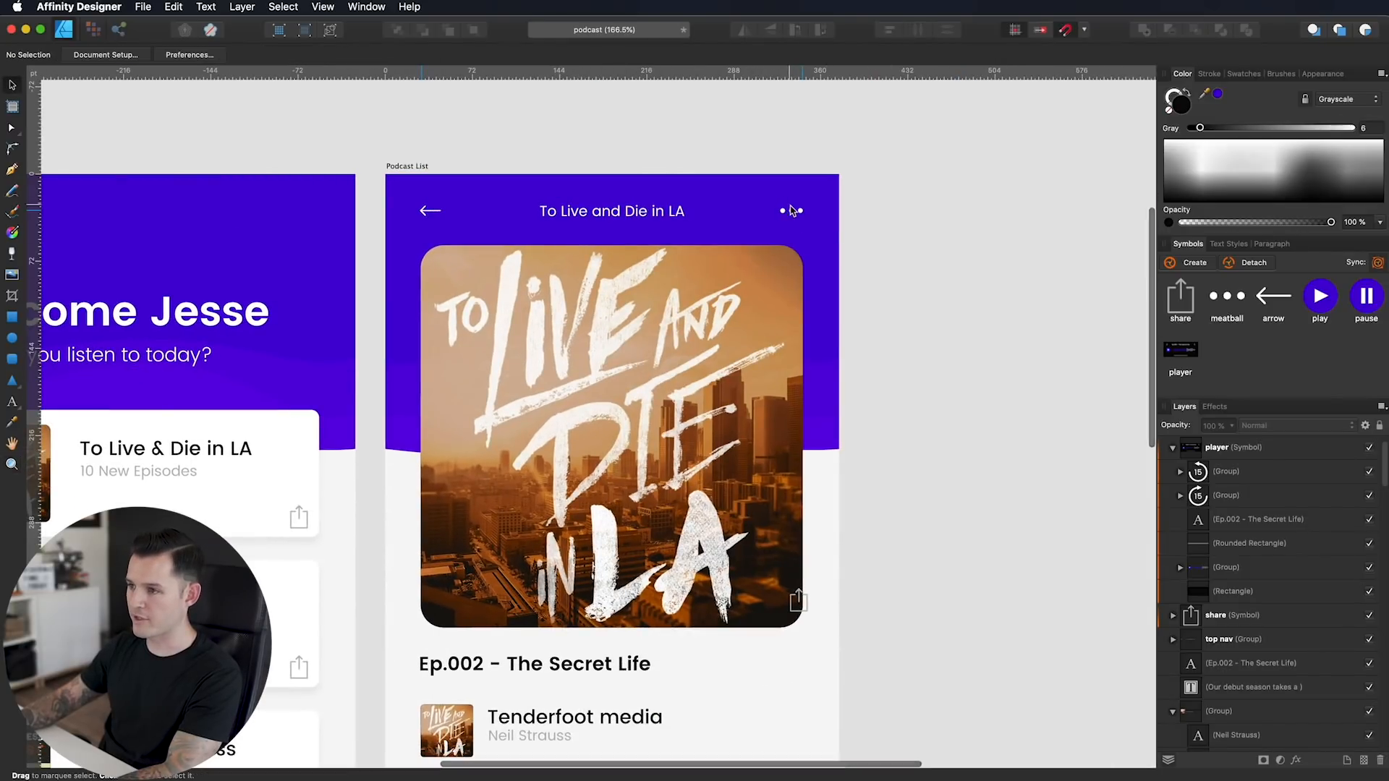
pyautogui.click(790, 210)
pyautogui.doubleClick(792, 212)
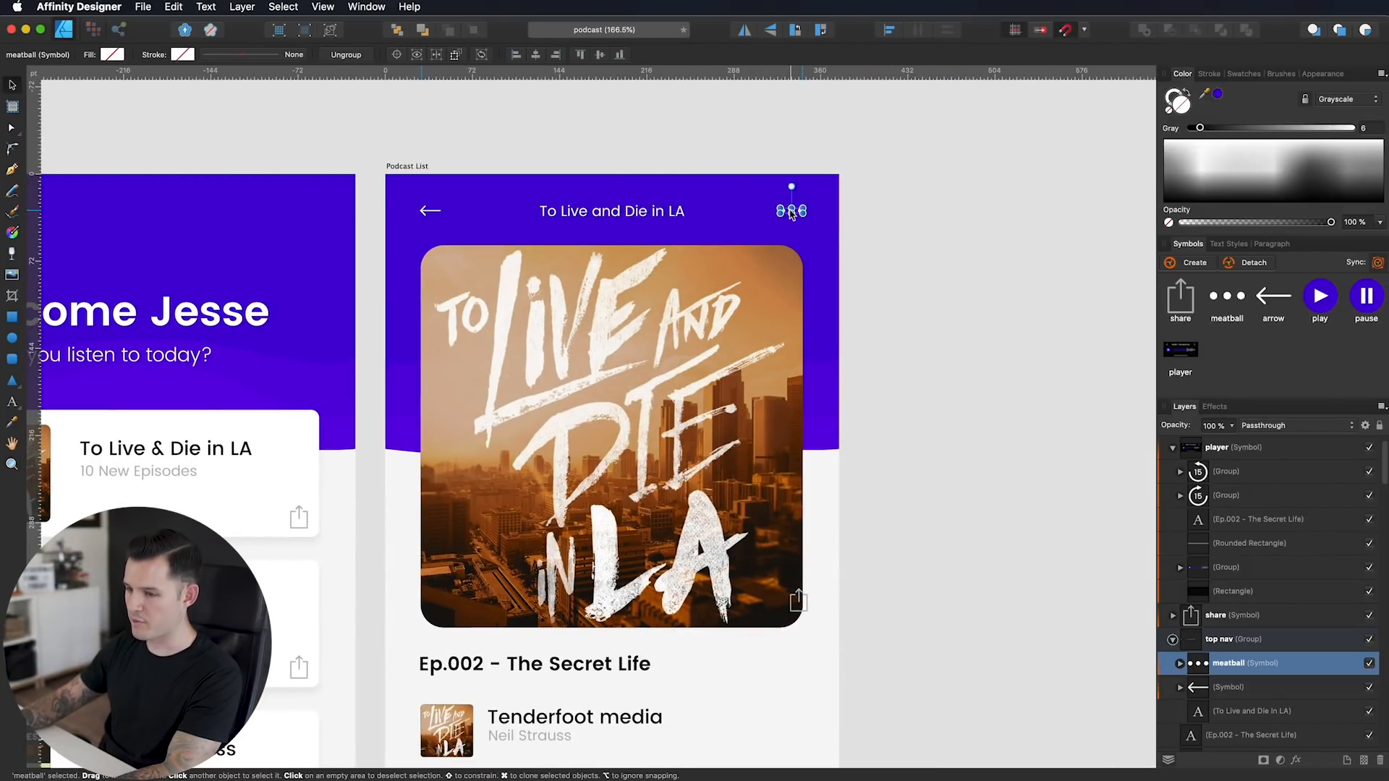
pyautogui.click(330, 117)
pyautogui.hscroll(-7, 485, 207)
pyautogui.press('super+v')
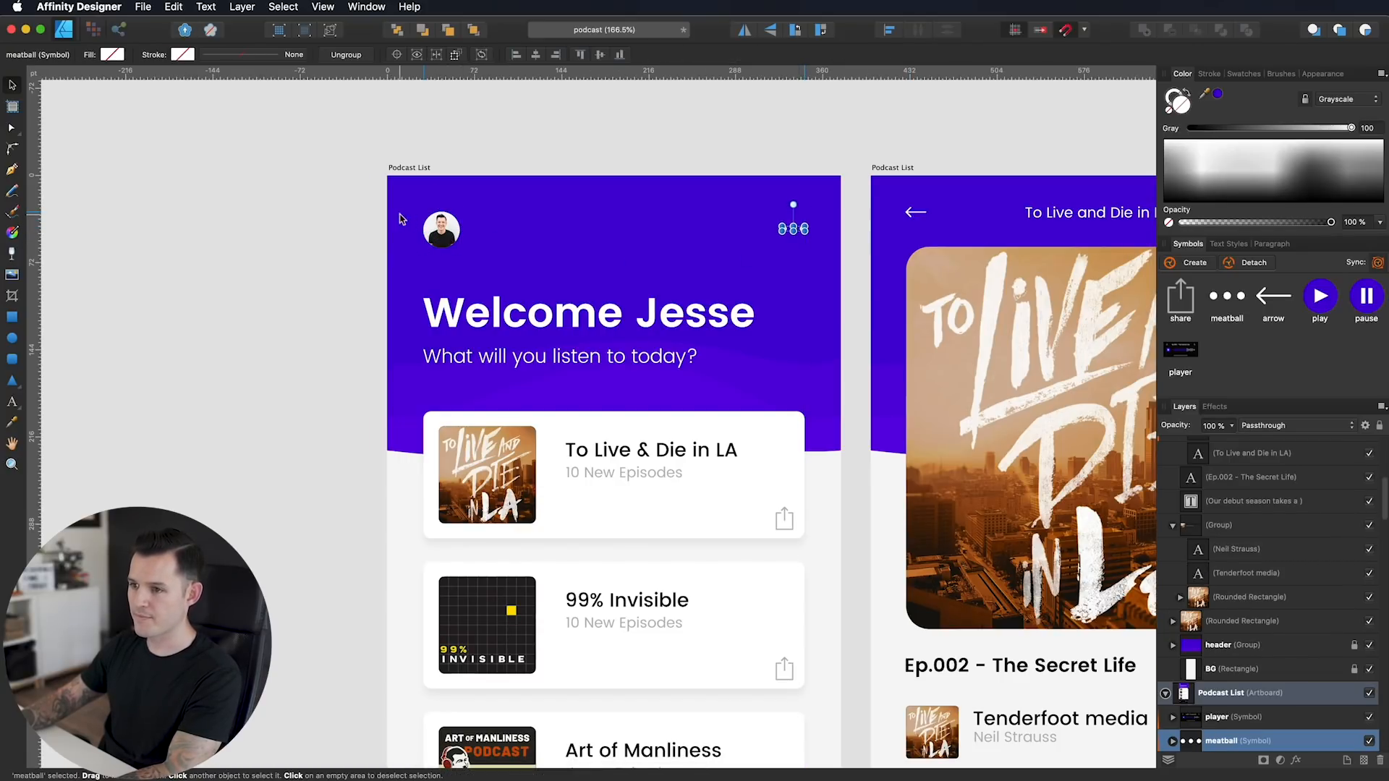
# Step: Align the meatball symbol and the avatar to each other's vertical centre in the welcome header
pyautogui.keyDown('shift'); pyautogui.click(437, 228); pyautogui.keyUp('shift')
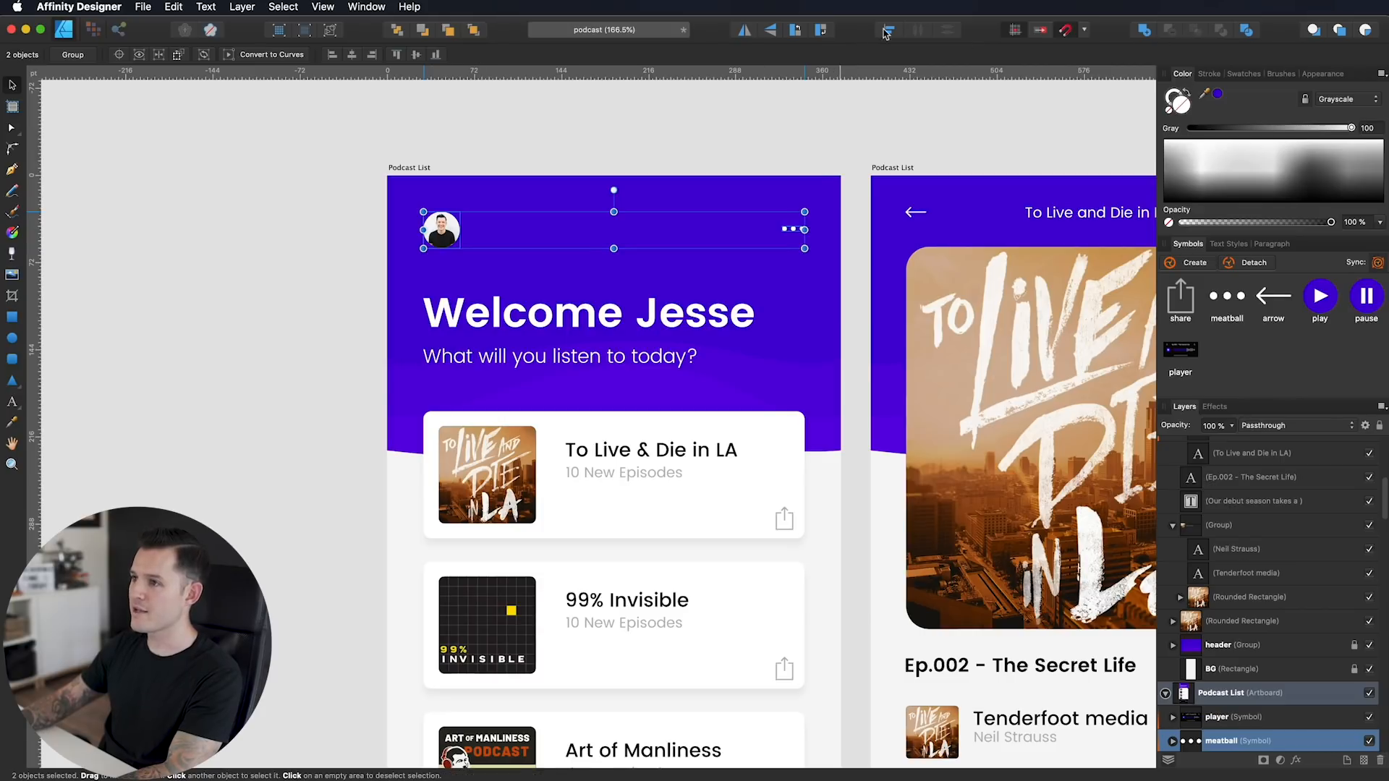
pyautogui.click(885, 31)
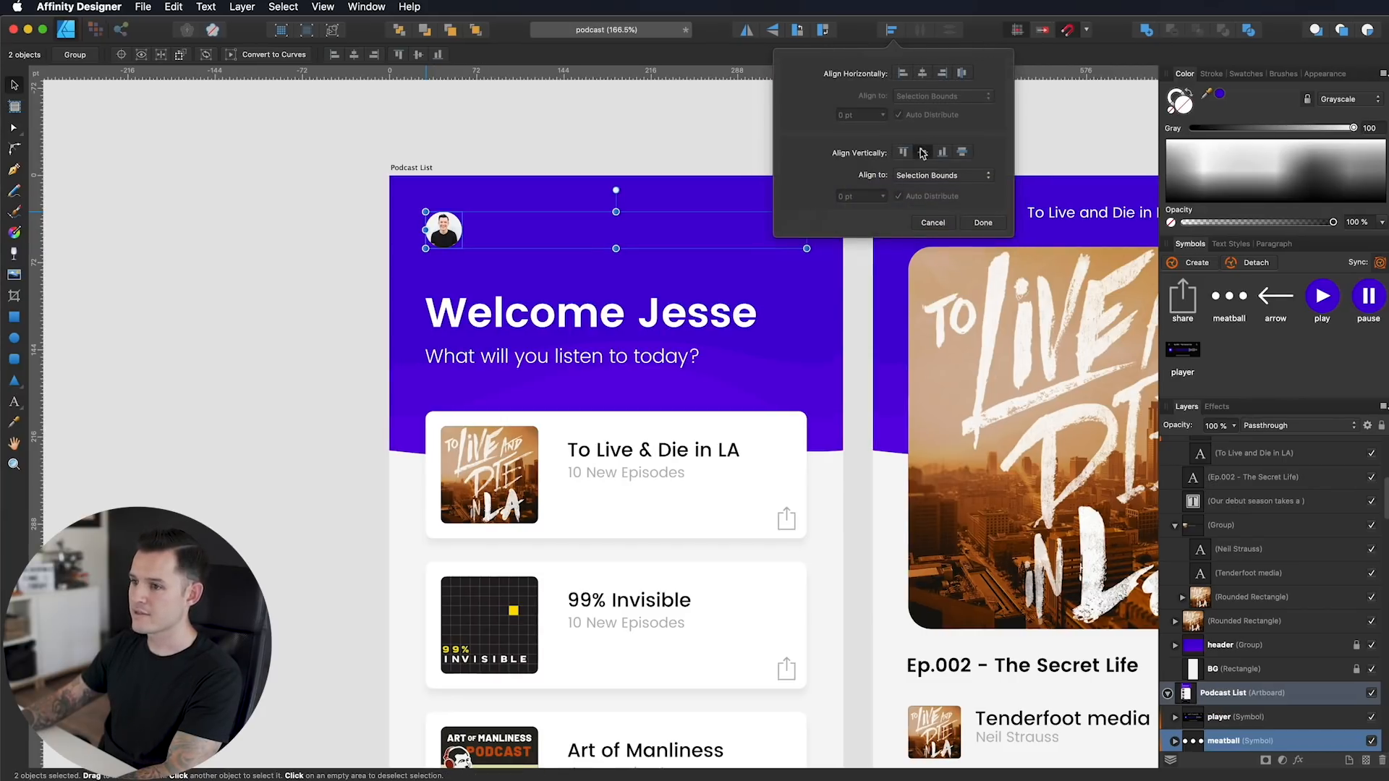
pyautogui.click(598, 144)
pyautogui.press('super+minus')
pyautogui.press('super+minus')
pyautogui.moveTo(292, 374); pyautogui.dragTo(208, 246)
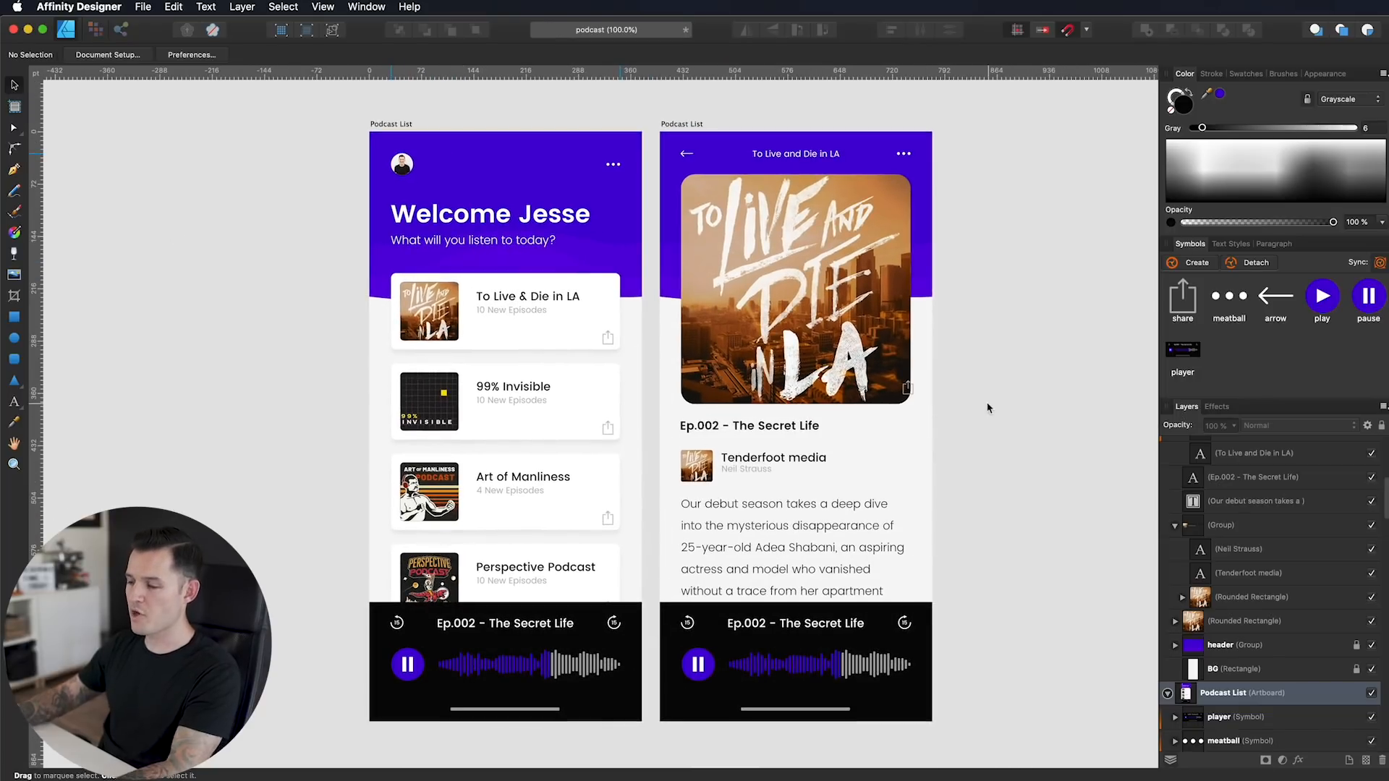